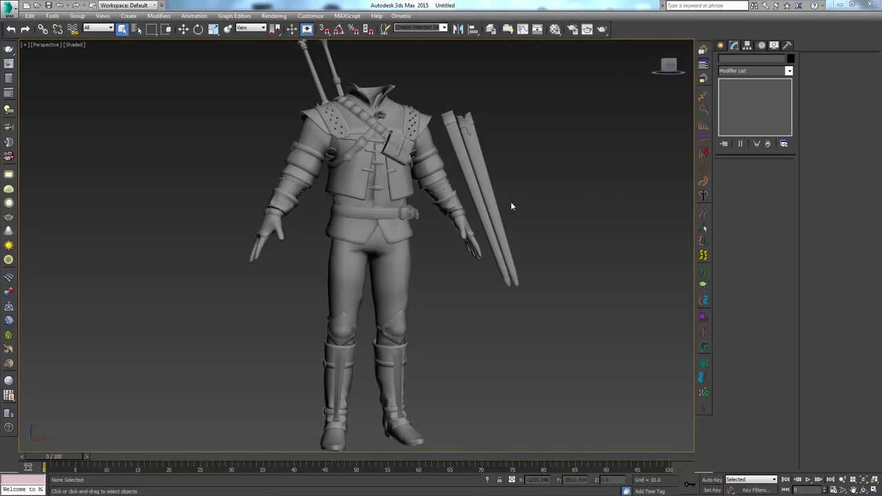
Select the Geralt_upperbody mesh, after briefly picking the lower body and both meshes
left_click(375, 200)
left_click(393, 258)
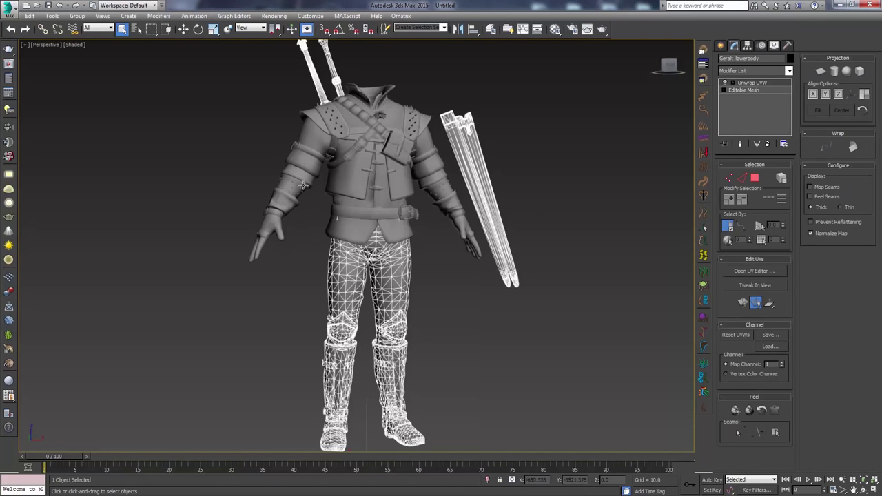
mouse_move(278, 218)
middle_mouse_down("alt")
mouse_move(552, 221)
mouse_move(272, 224)
mouse_move(248, 206)
middle_mouse_up("alt")
mouse_move(244, 181)
left_mouse_down()
mouse_move(443, 294)
mouse_move(451, 269)
left_mouse_up()
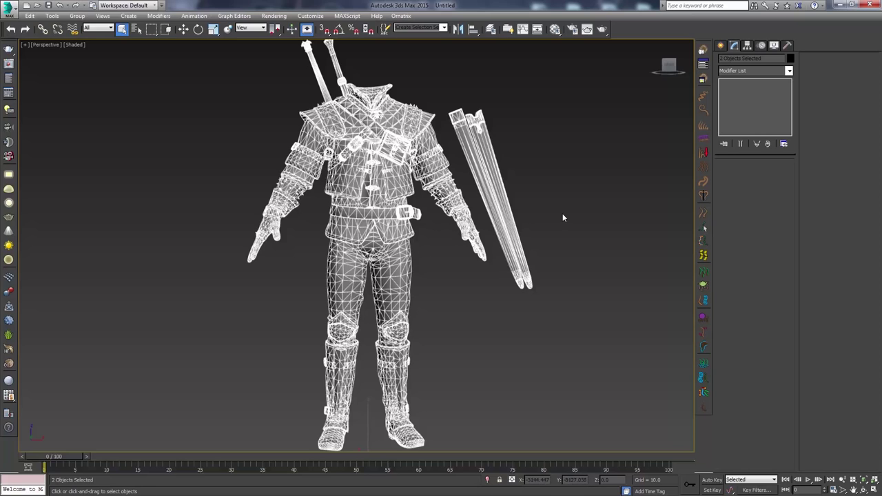
left_click(440, 219)
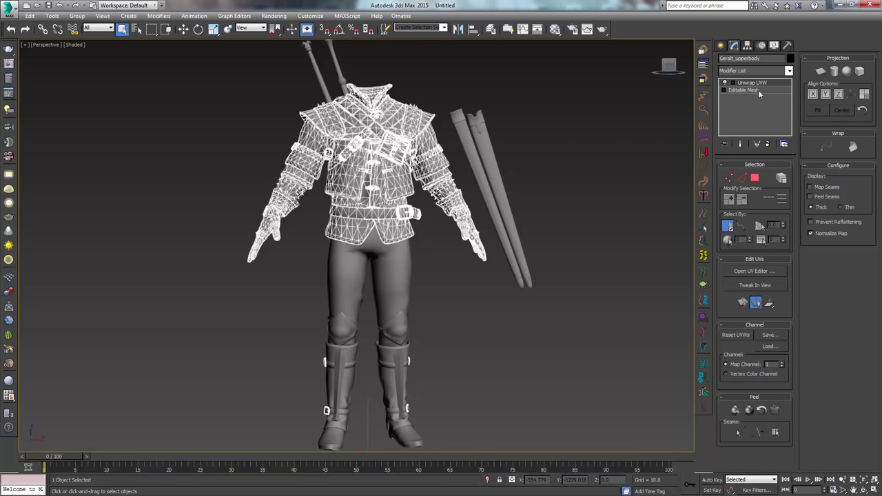
Set all edges of Geralt_upperbody's Editable Mesh to Visible, then exit edge mode
left_click(761, 90)
left_click(742, 176)
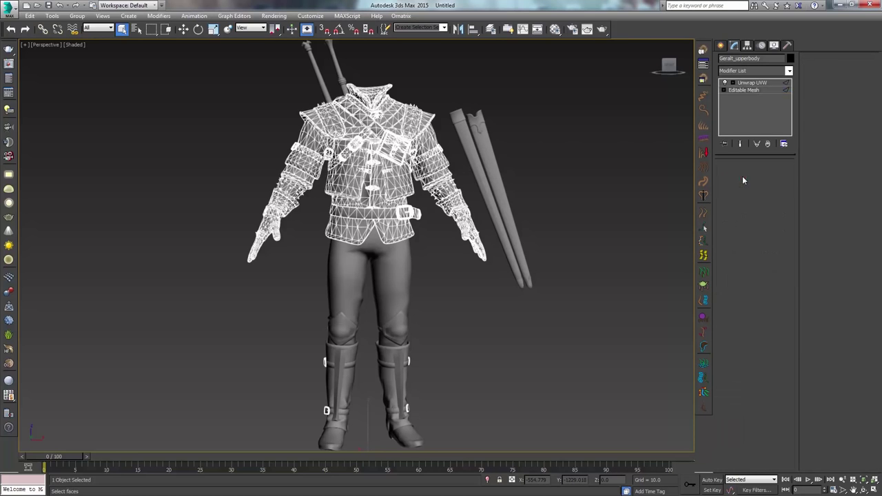
key("ctrl+a")
left_click(824, 312)
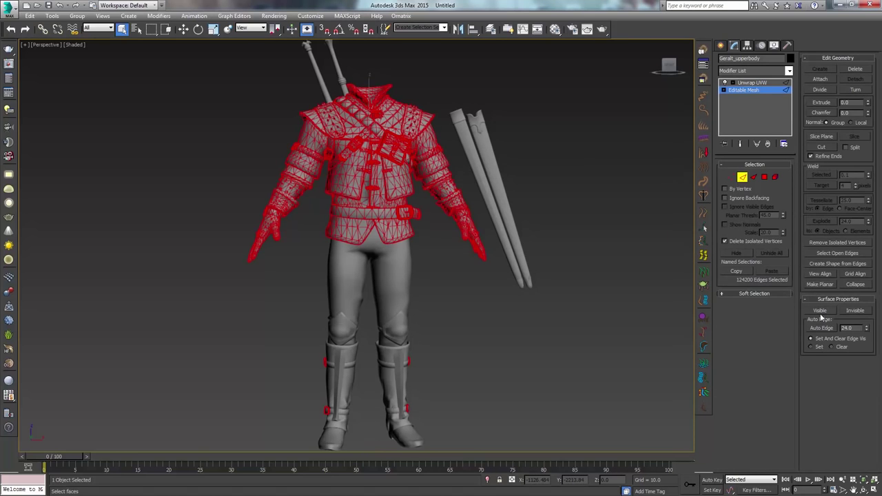
left_click(752, 93)
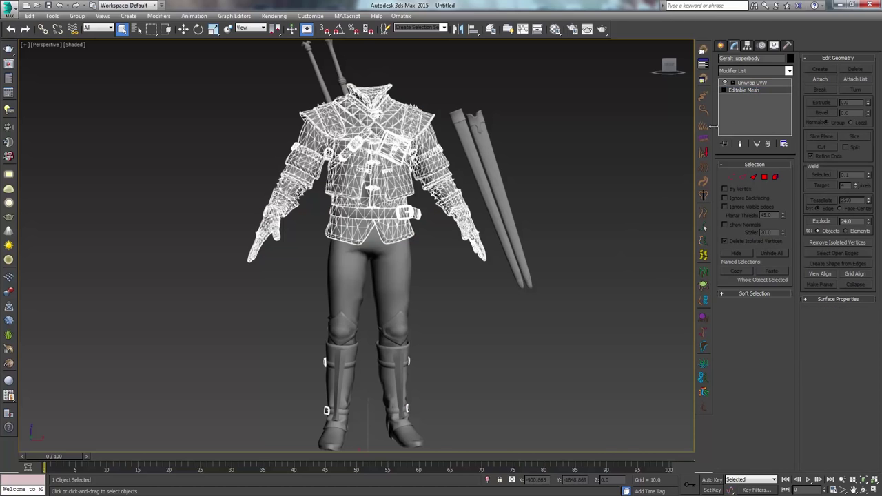
Deselect, pan the view, and reselect the upper-body mesh
left_click(521, 163)
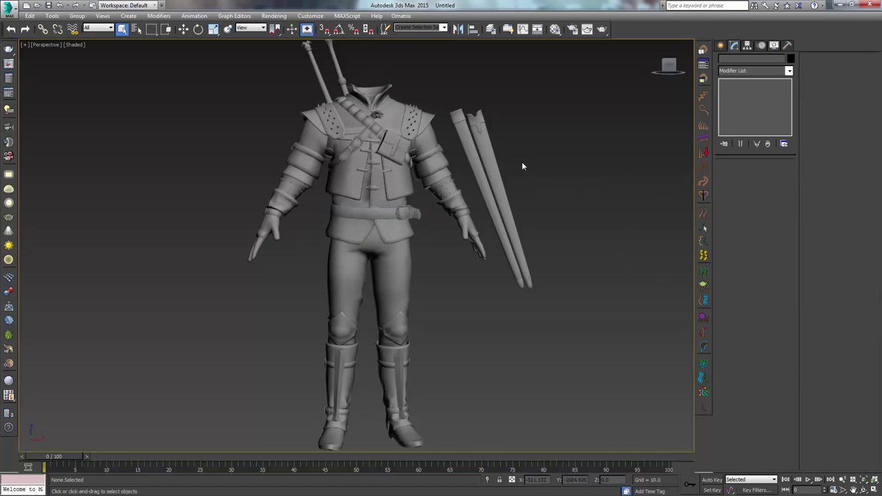
scroll(416, 179, "up", 2)
middle_click_drag(417, 179, 345, 176)
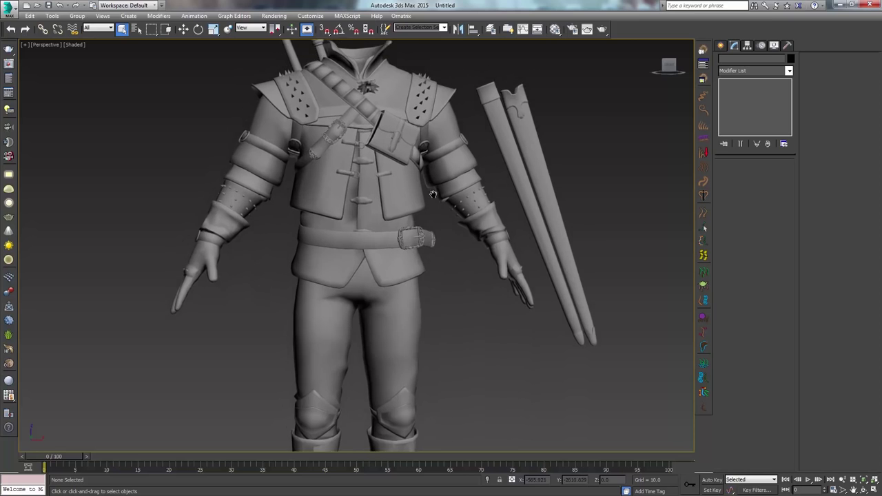
scroll(289, 172, "down", 2)
left_click(332, 148)
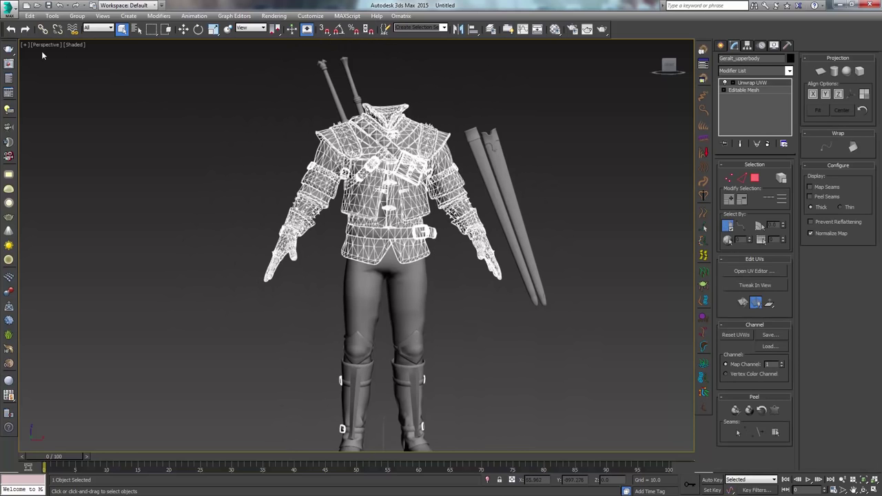
Export the selected upper body to OBJ with Triangles faces, then close the export options
left_click(10, 8)
mouse_move(31, 150)
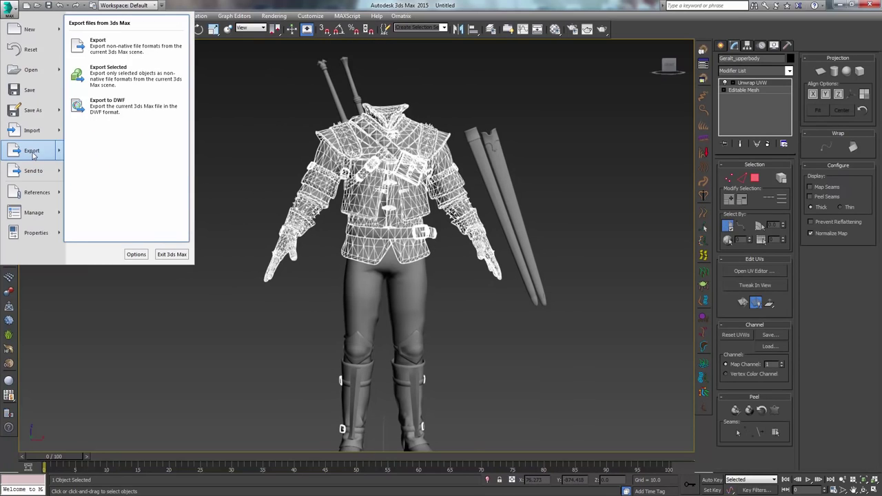
left_click(119, 84)
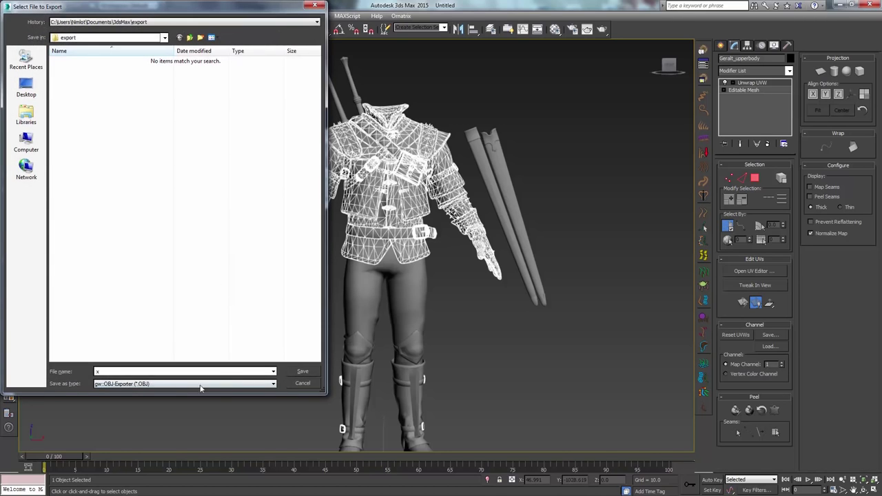
left_click(301, 371)
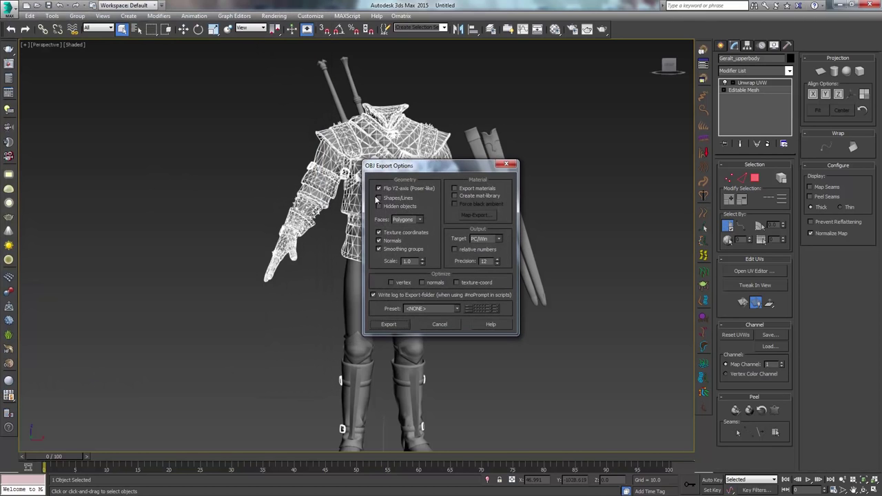
left_click(418, 221)
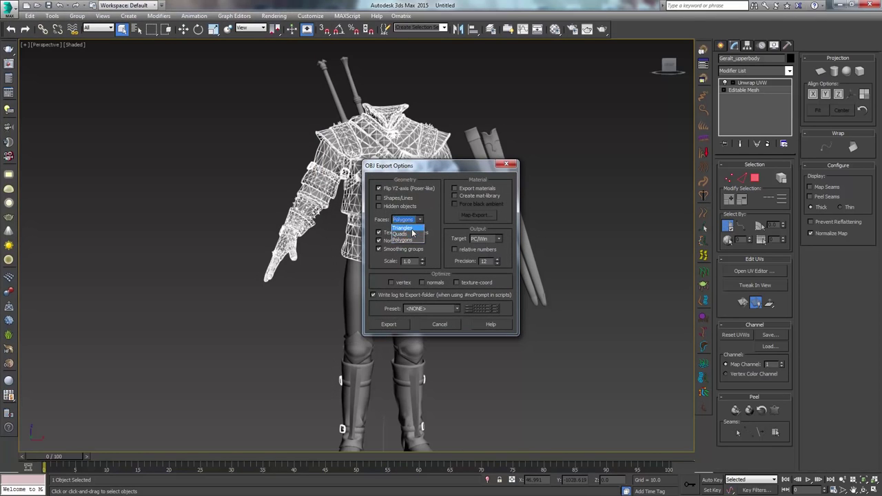
left_click(412, 232)
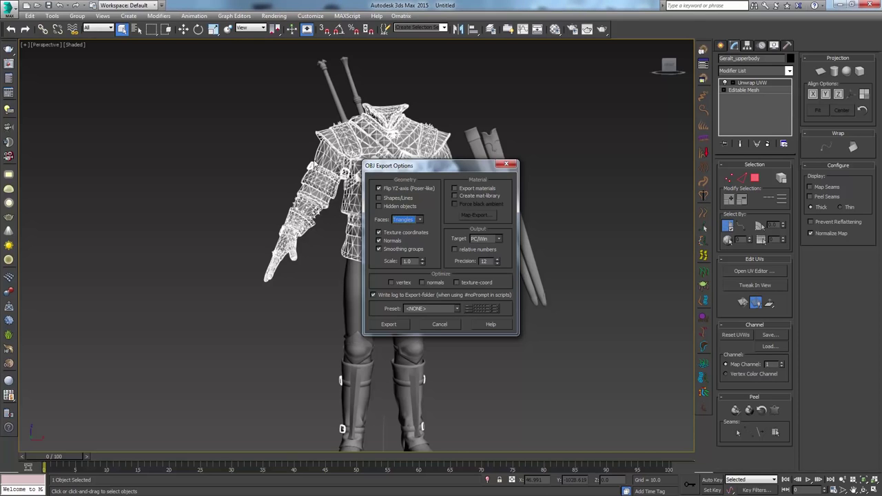
mouse_move(457, 166)
left_mouse_down()
mouse_move(609, 78)
mouse_move(607, 59)
left_mouse_up()
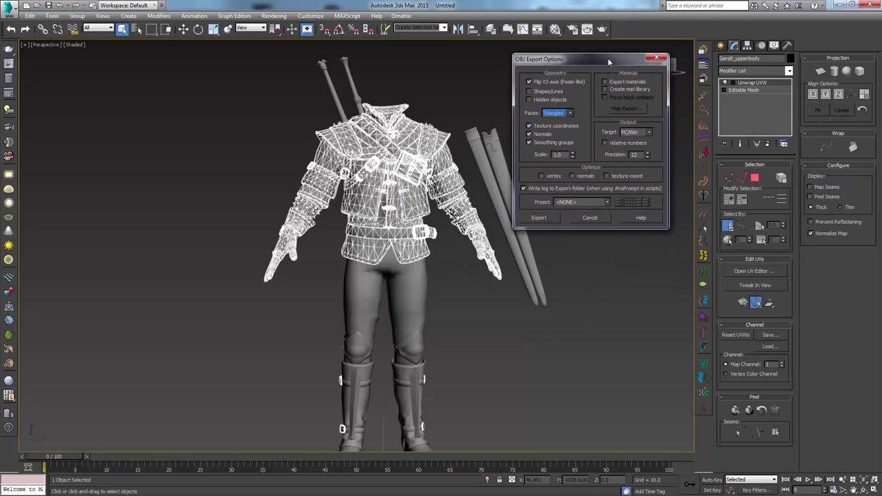
left_click(657, 58)
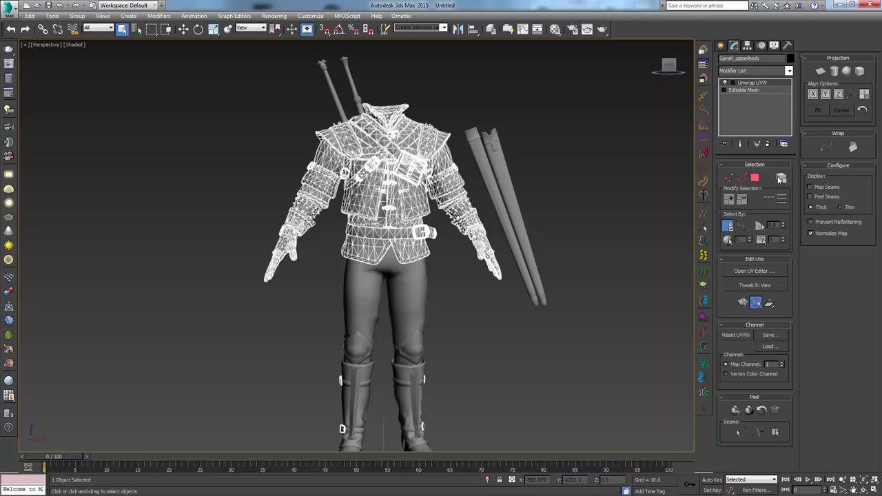
left_click(754, 271)
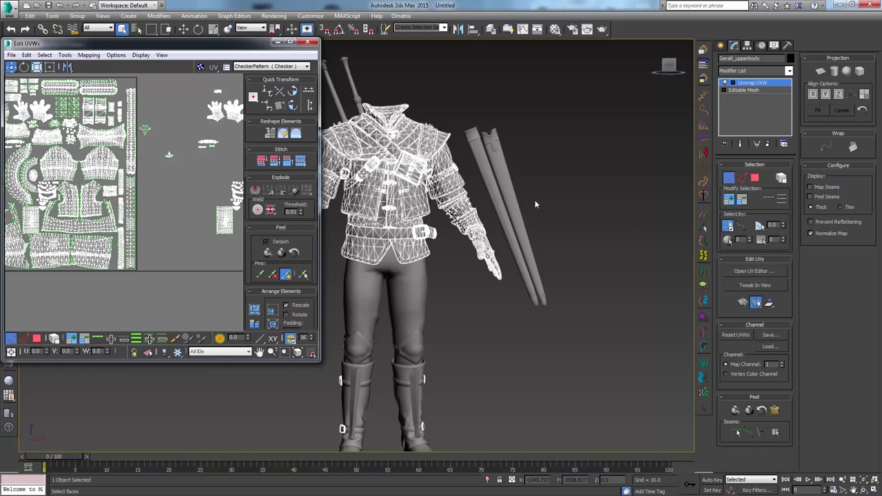
left_click(289, 42)
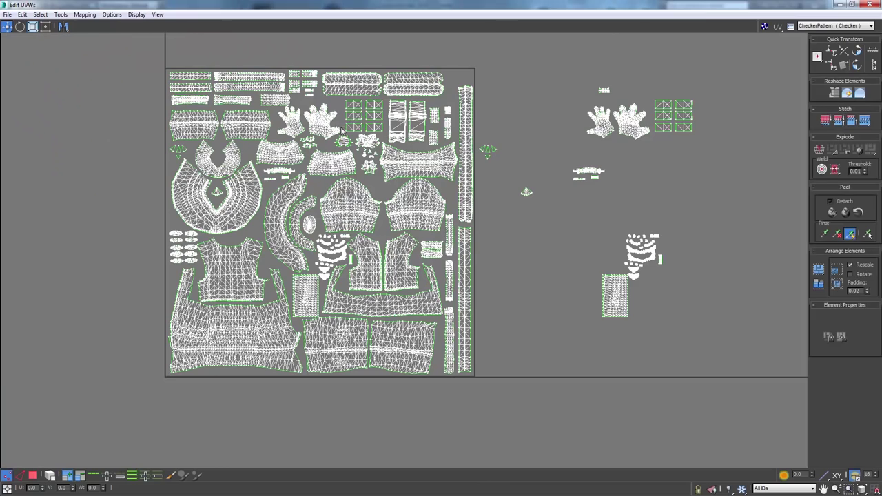
middle_click_drag(687, 289, 551, 256)
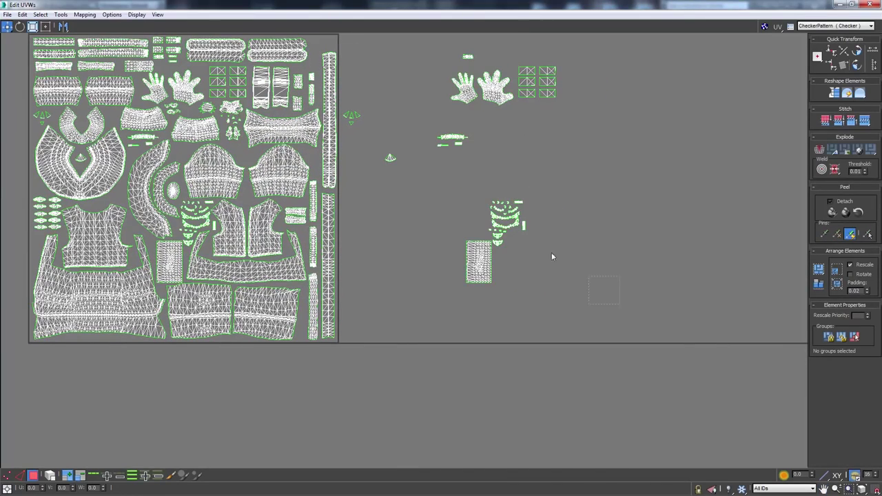
left_click_drag(620, 304, 340, 44)
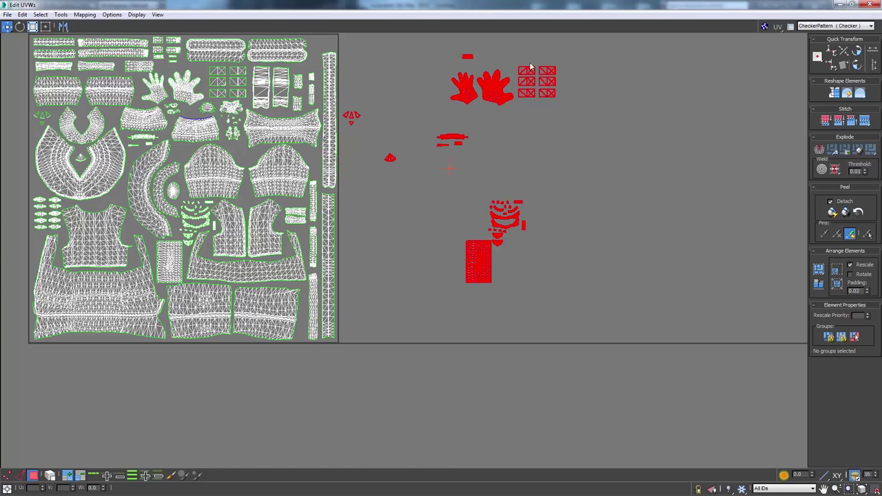
double_click(596, 6)
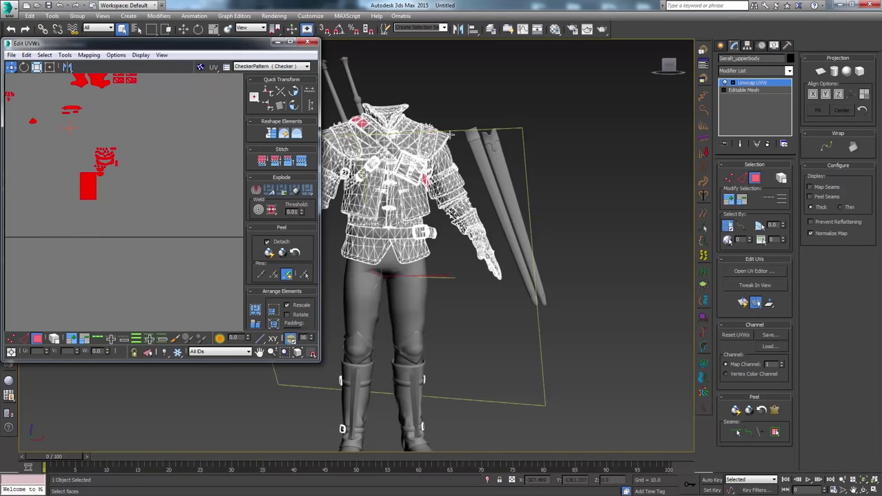
scroll(512, 112, "up", 2)
middle_click_drag(512, 112, 529, 107)
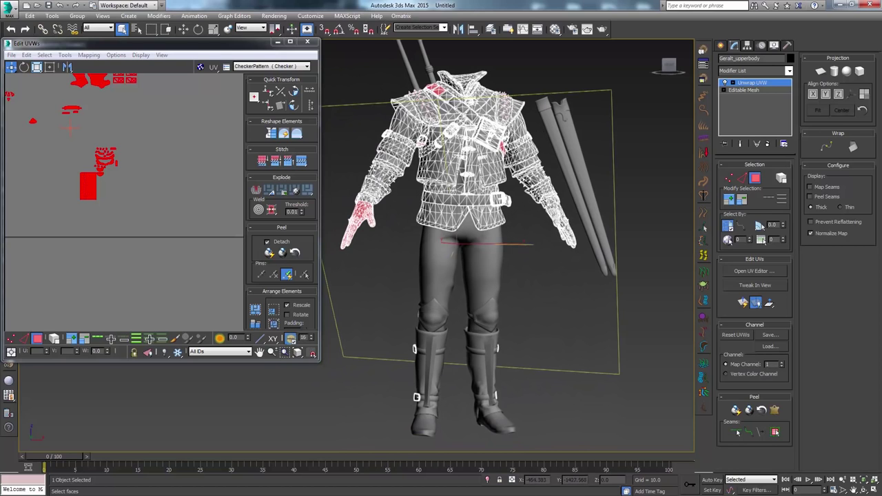
middle_click_drag(486, 147, 443, 149)
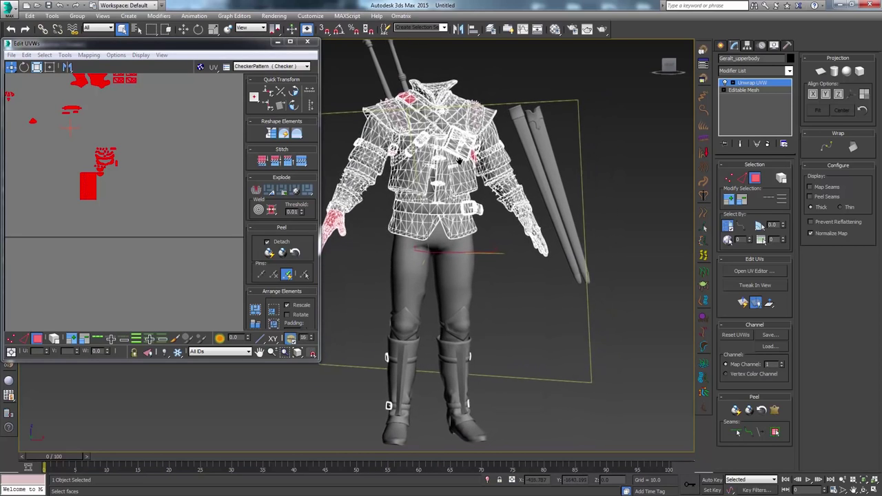
left_click(754, 83)
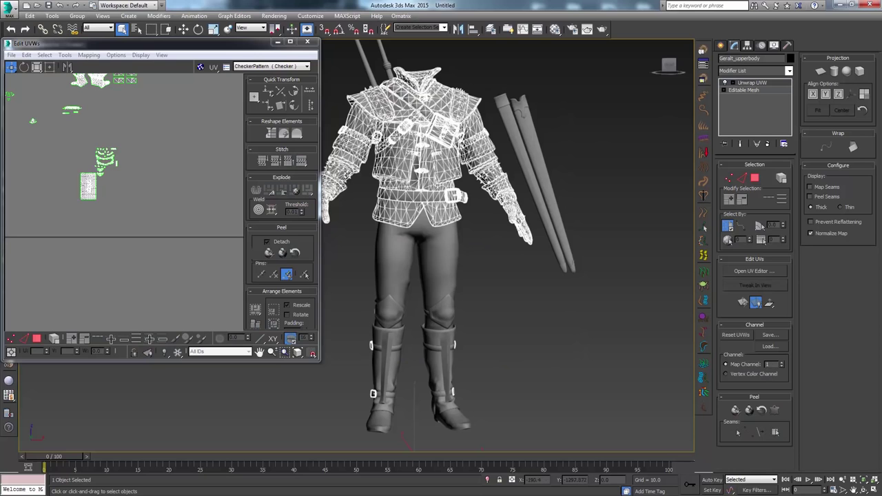
left_click_drag(601, 135, 522, 246)
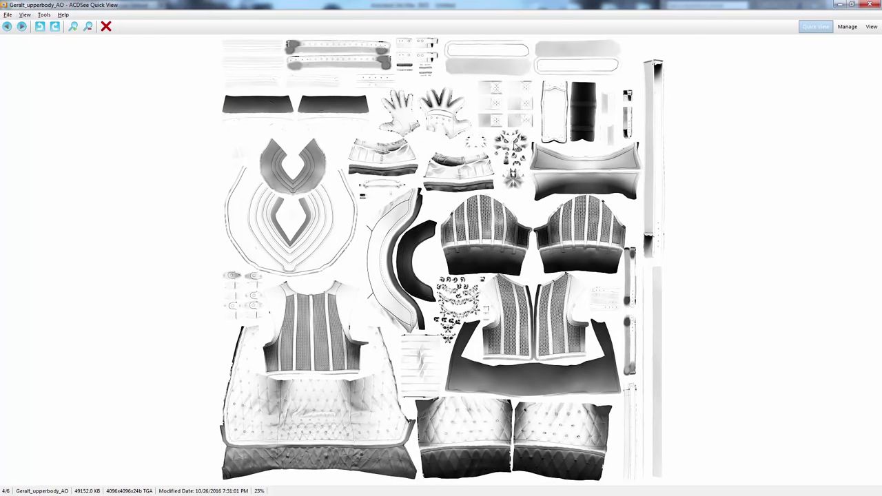
Review the lowerbody ID and AO maps, close Quick View, and switch the model to shaded
scroll(347, 122, "down", 1)
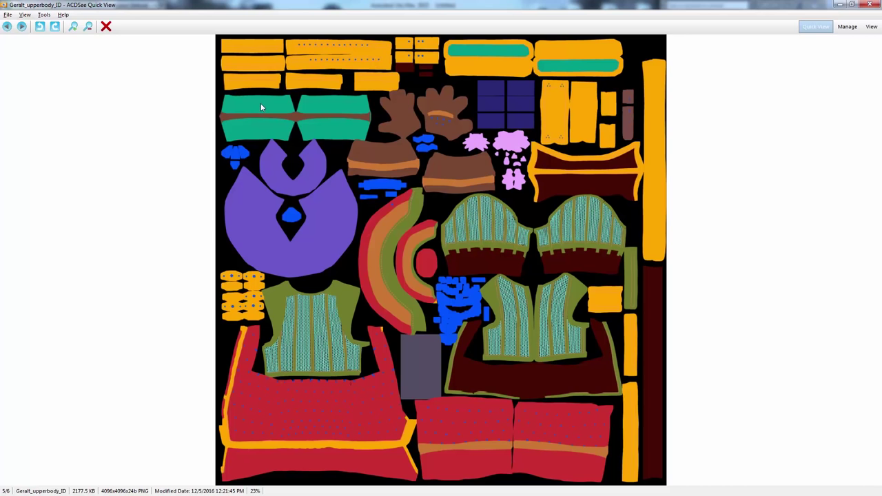
scroll(260, 105, "down", 1)
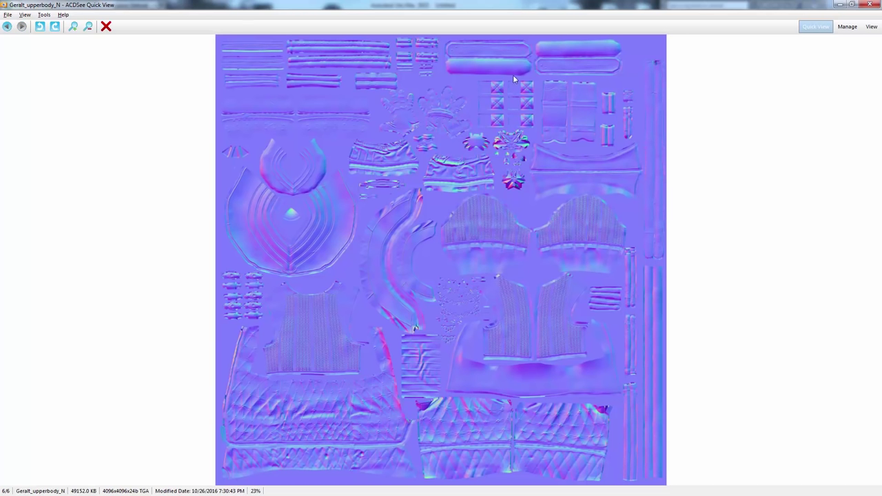
scroll(420, 161, "up", 2)
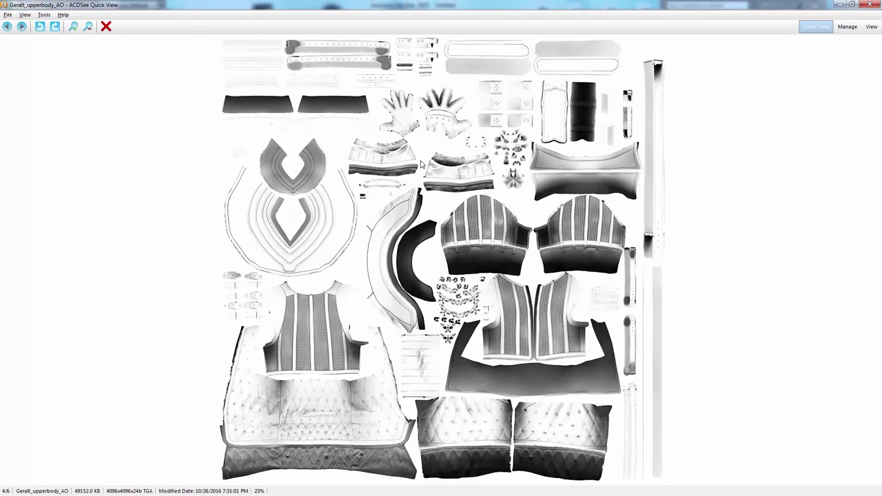
scroll(420, 163, "up", 1)
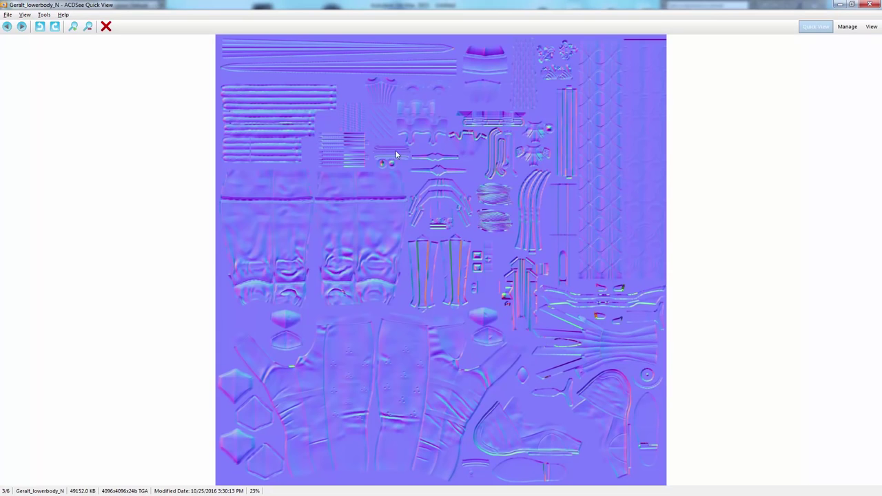
scroll(393, 195, "up", 1)
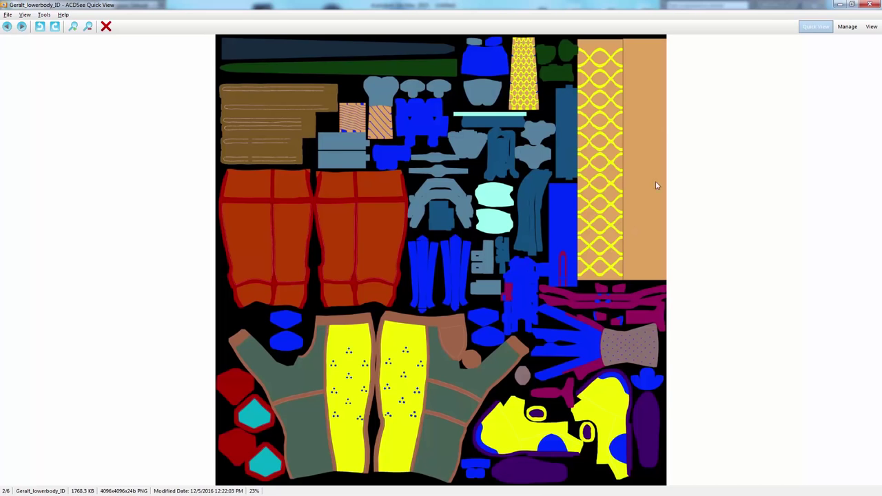
scroll(338, 212, "up", 1)
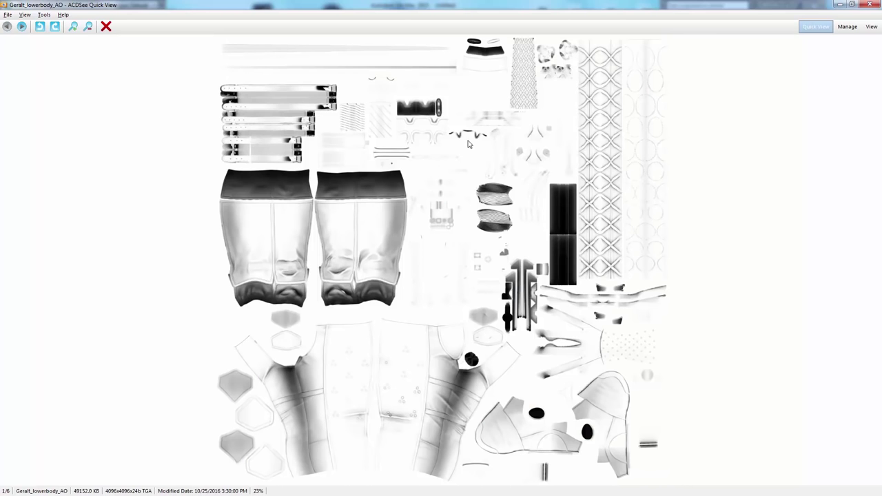
left_click(870, 4)
key("F3")
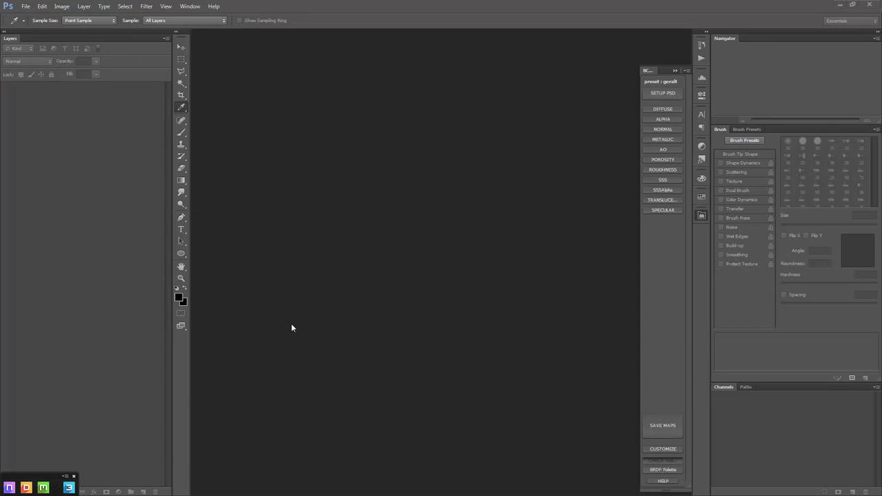
Start a new DDO project from the Geralt2.obj mesh
left_click(26, 487)
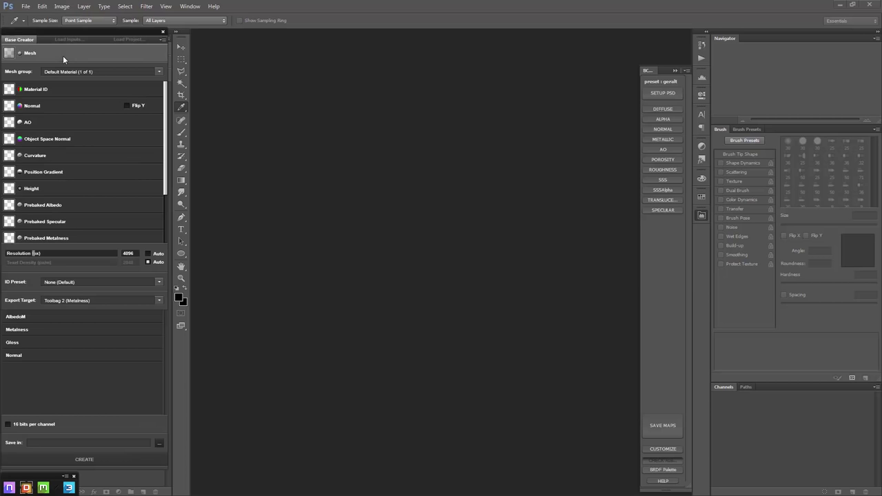
left_click(62, 55)
left_click(306, 188)
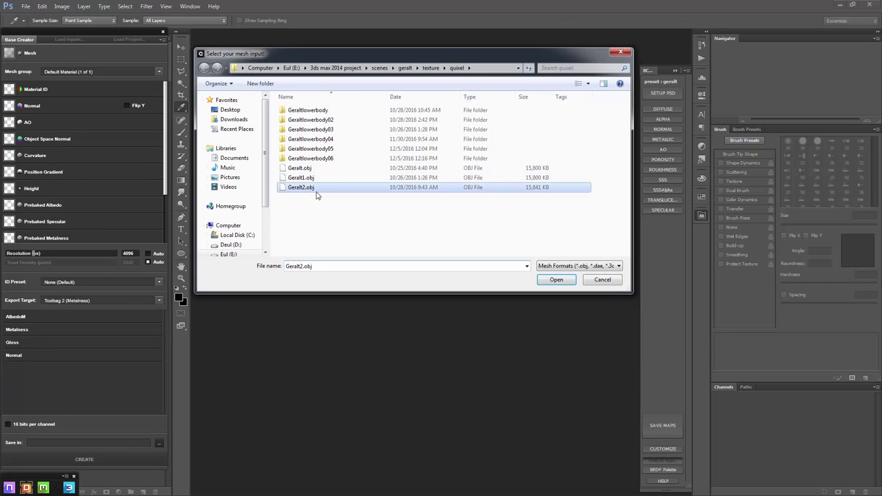
left_click(563, 279)
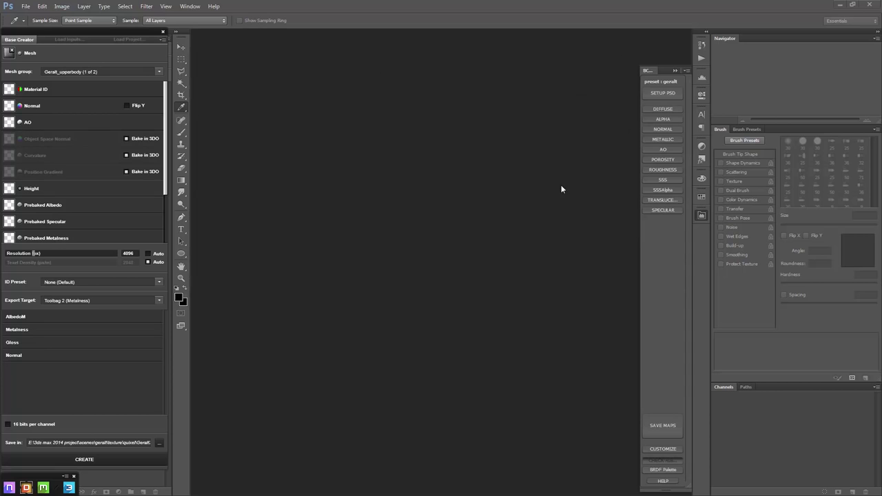
Assign Geralt_upperbody ID, N and AO maps, with curvature baked in 3DO
left_click(58, 91)
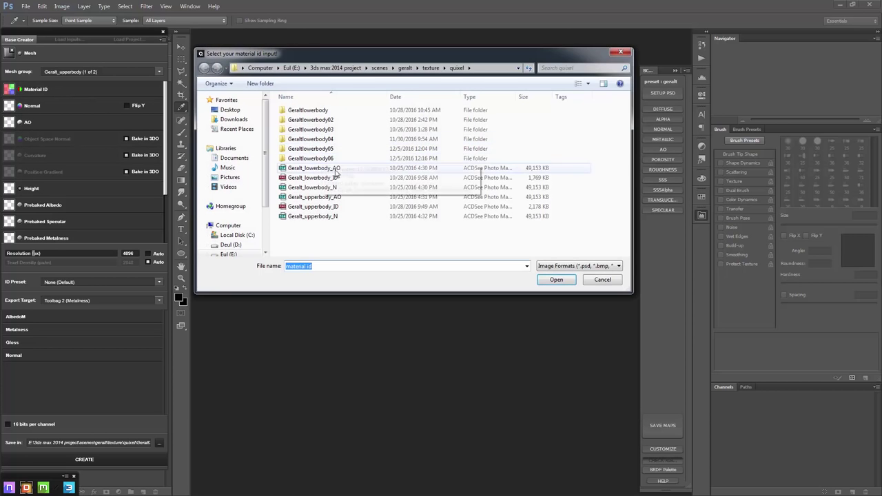
left_click(313, 206)
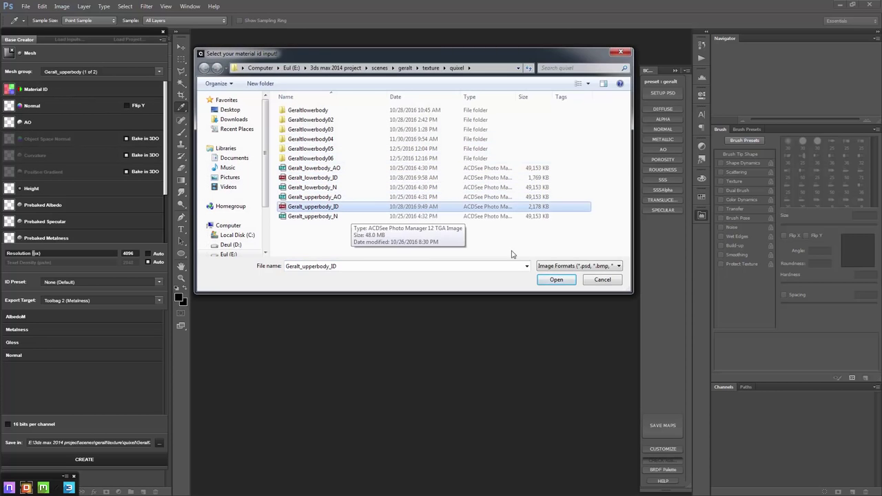
left_click(555, 279)
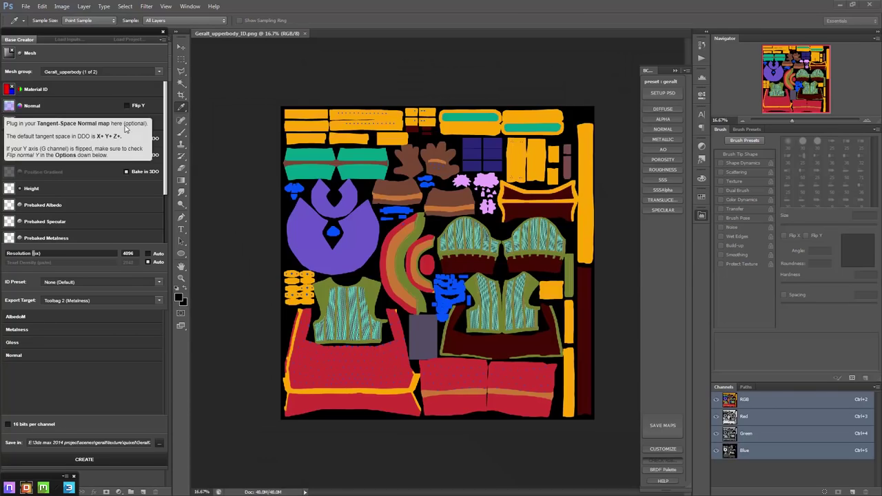
left_click(122, 107)
double_click(314, 223)
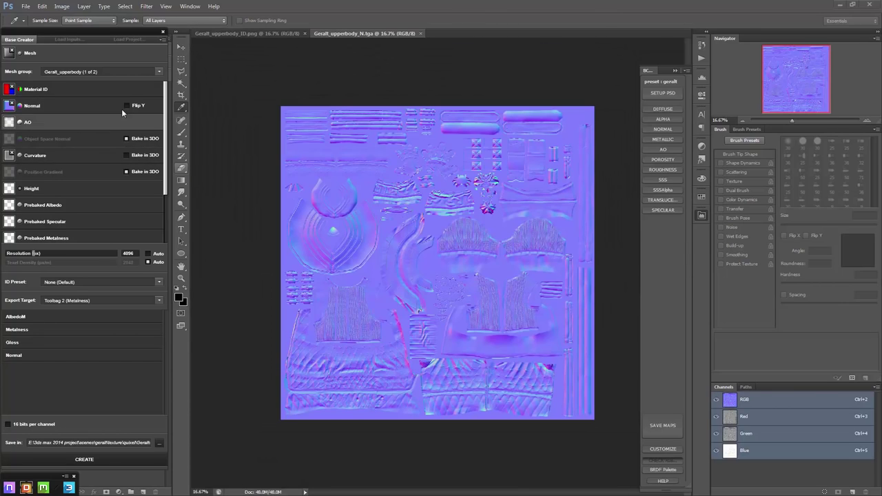
left_click(87, 121)
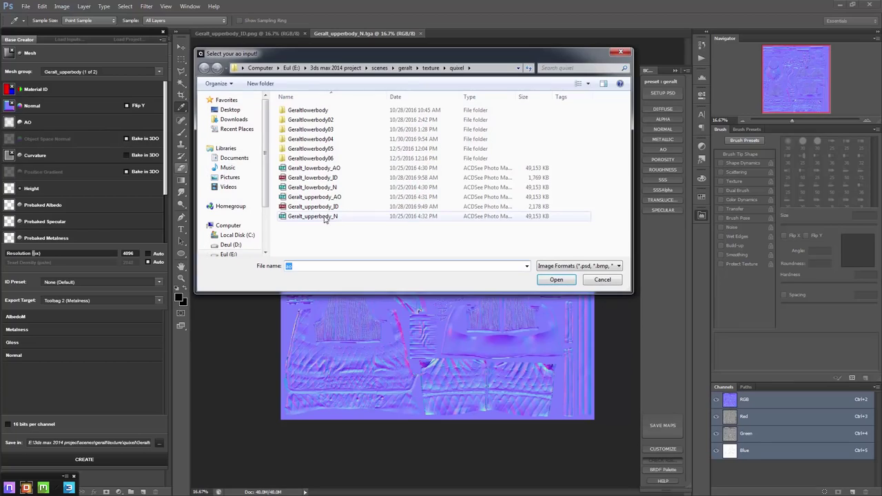
double_click(314, 197)
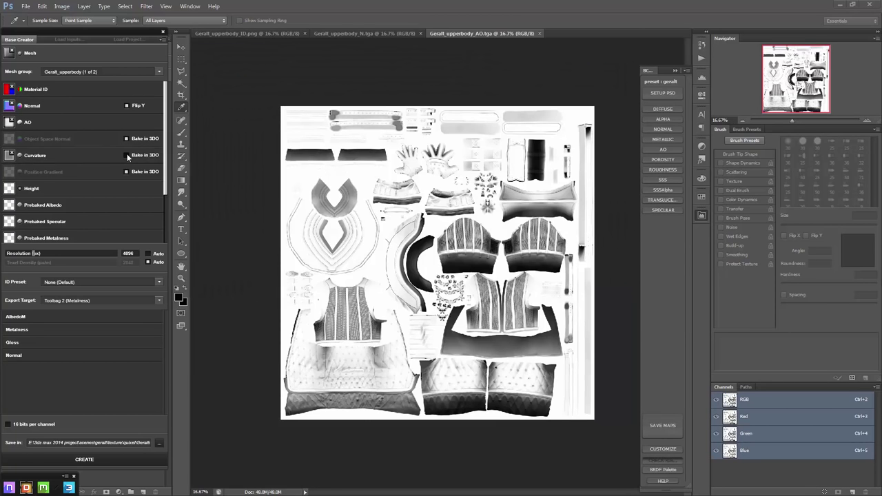
left_click(127, 156)
Assign Geralt_lowerbody ID, N and AO maps with baked curvature, and create the project
left_click(87, 72)
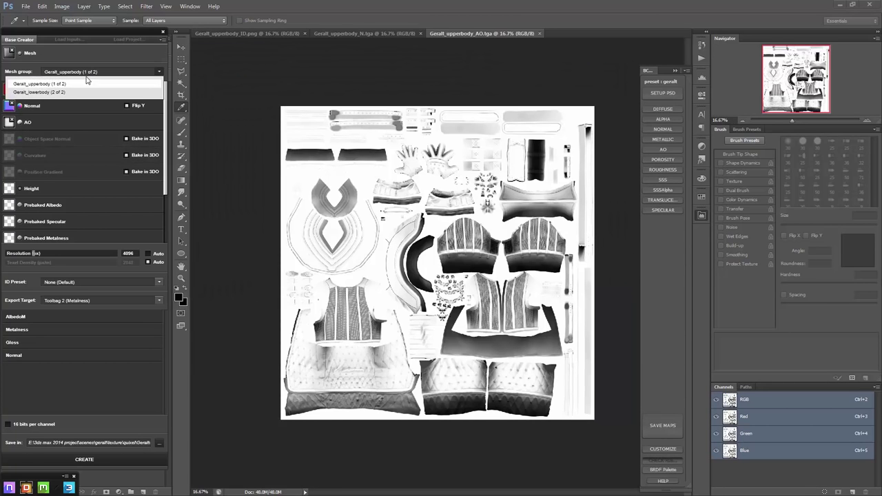
left_click(81, 91)
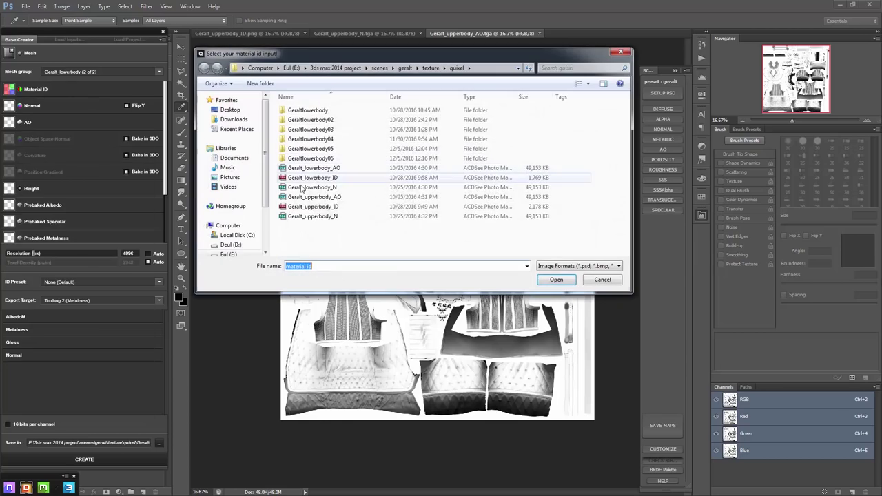
left_click(329, 178)
double_click(329, 179)
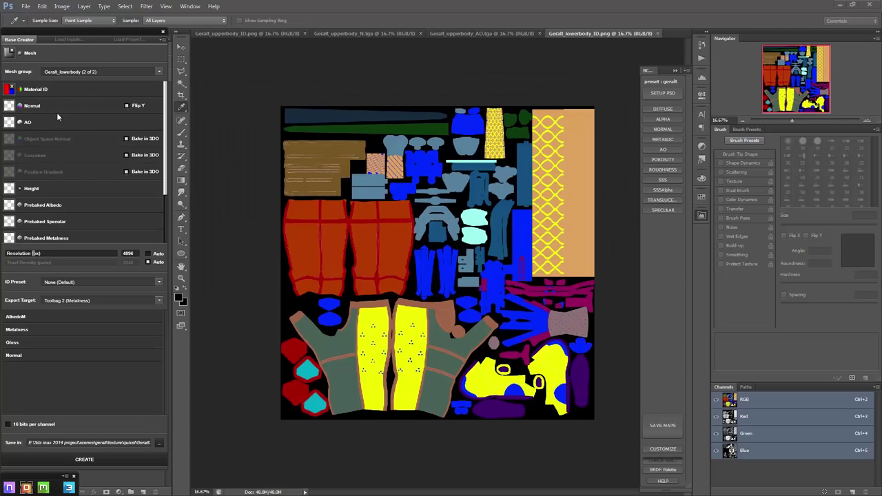
left_click(56, 110)
left_click(335, 187)
double_click(335, 187)
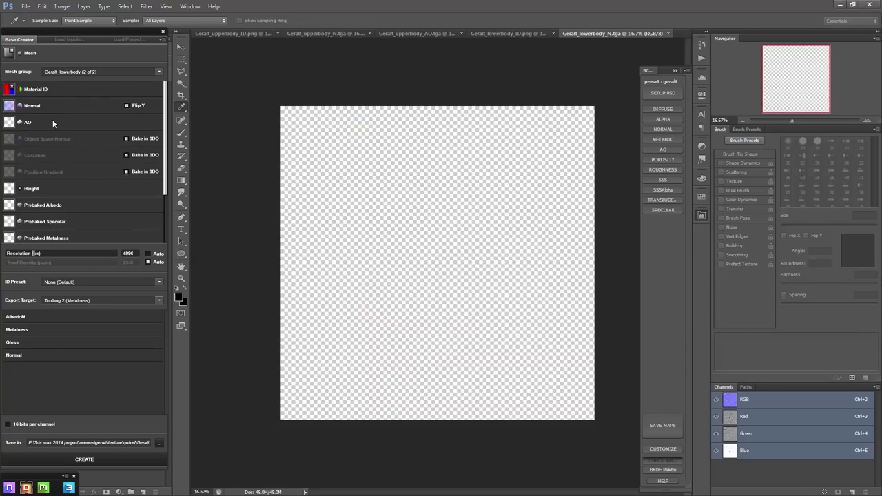
left_click(44, 121)
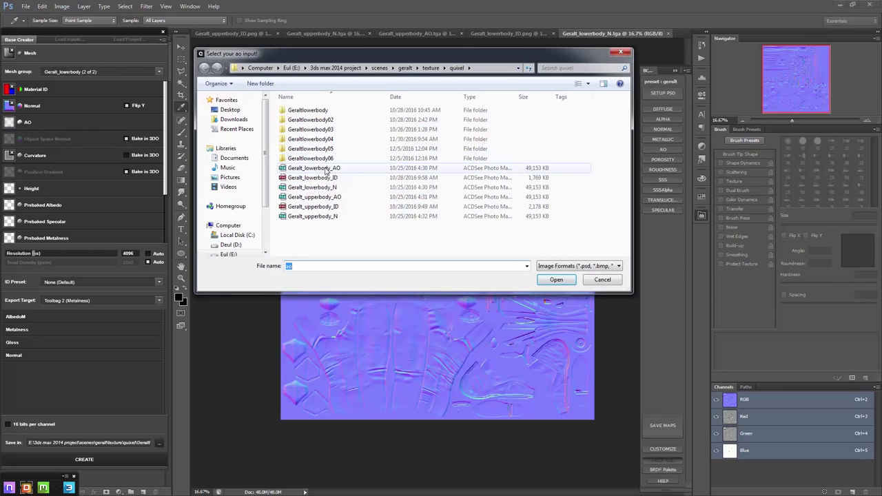
double_click(321, 168)
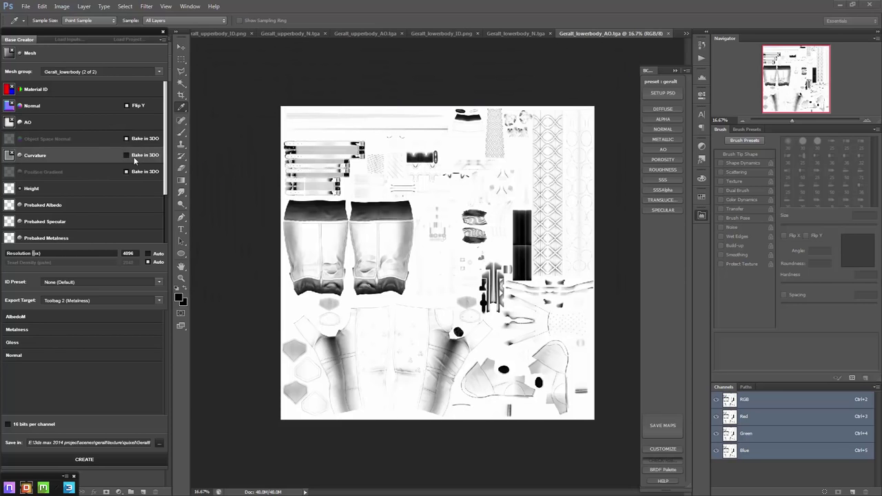
left_click(126, 155)
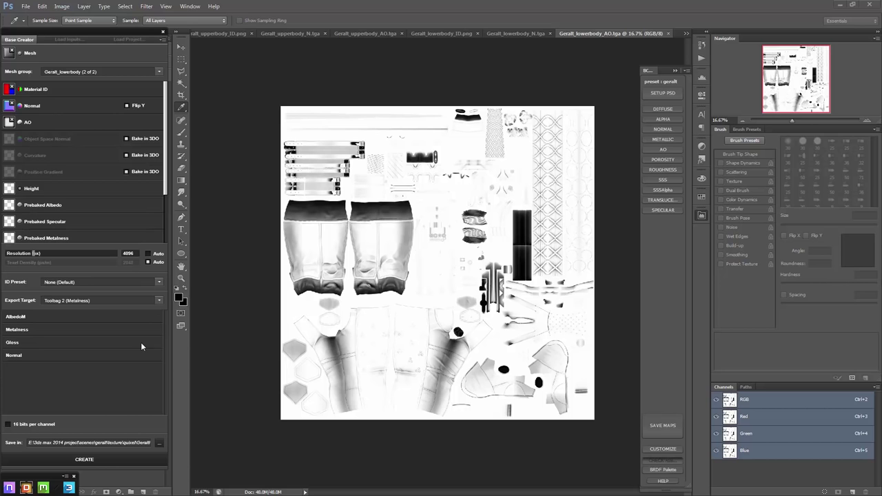
left_click(119, 459)
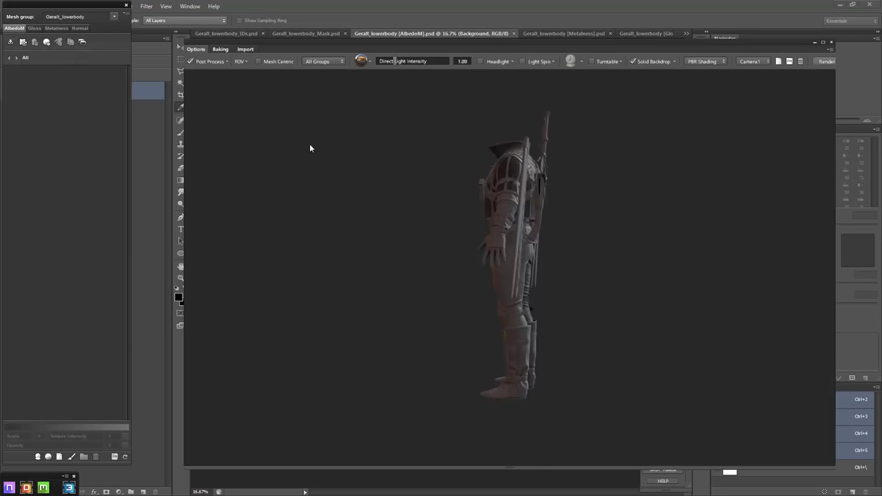
Turn on the 3DO headlight and turn the model to face front
left_click(496, 62)
scroll(492, 215, "up", 3)
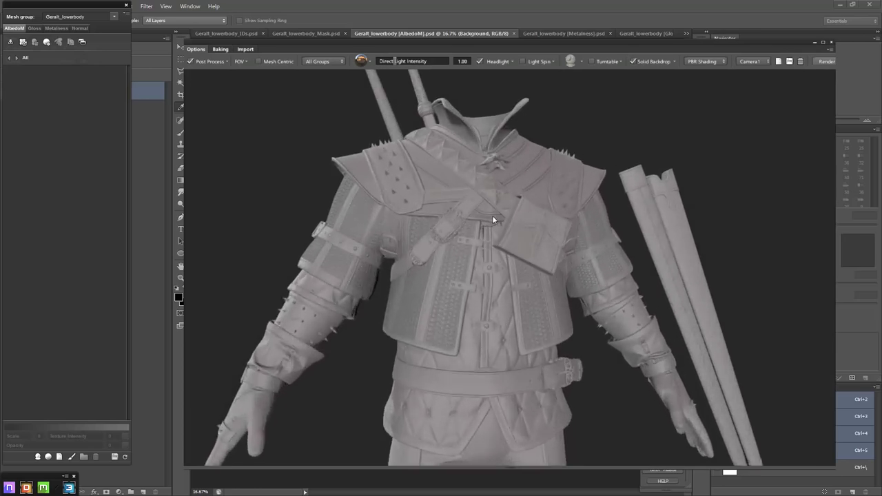
scroll(489, 224, "up", 3)
scroll(489, 223, "down", 3)
left_click(480, 61)
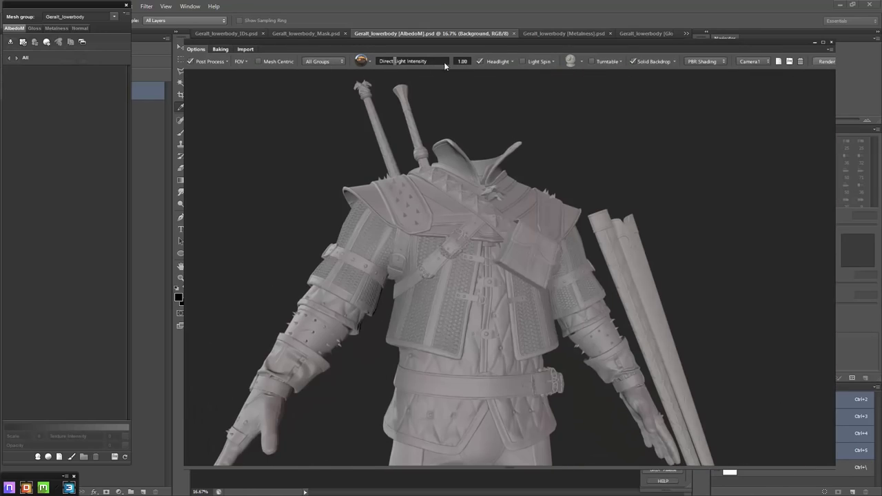
scroll(469, 215, "up", 5)
scroll(468, 213, "down", 4)
scroll(501, 165, "up", 2)
scroll(501, 165, "down", 3)
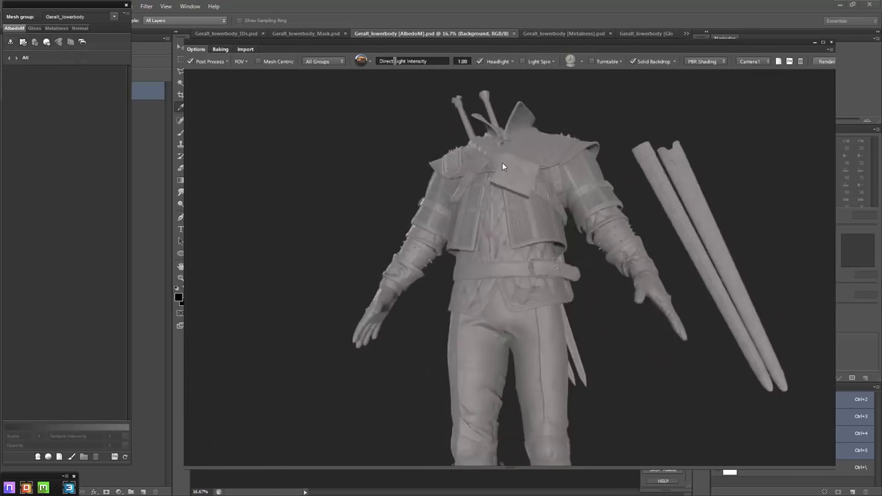
left_click_drag(501, 161, 505, 162)
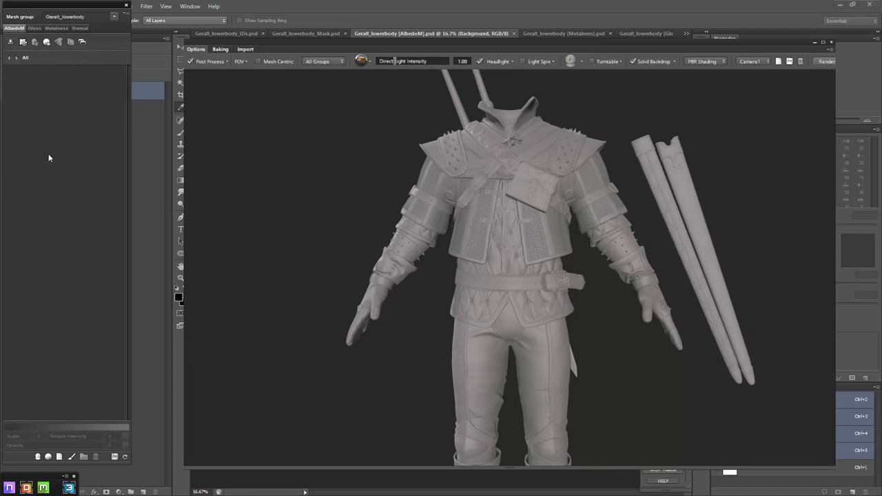
Switch to the Geralt_upperbody mesh group and bring up the DDO material library
left_click(113, 16)
left_click(83, 37)
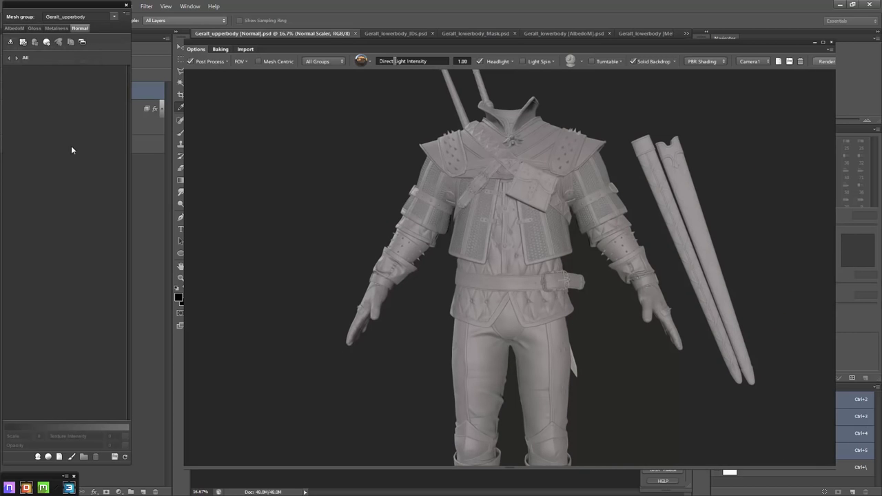
left_click(38, 456)
left_click(131, 157)
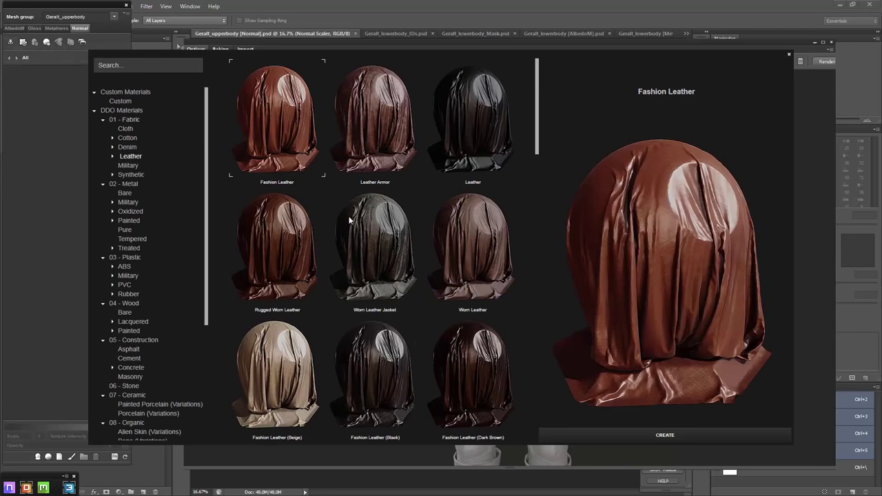
scroll(352, 220, "down", 2)
scroll(366, 222, "down", 3)
scroll(338, 222, "down", 3)
scroll(344, 193, "down", 2)
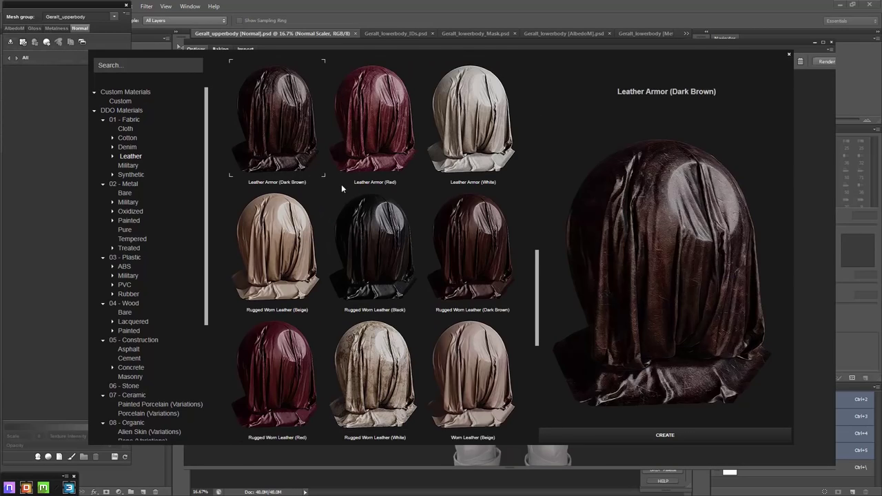
left_click(665, 435)
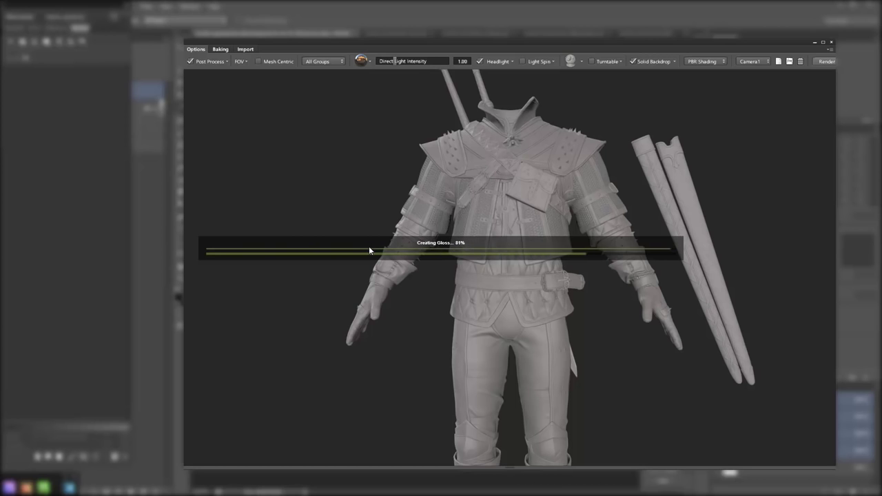
scroll(372, 206, "up", 5)
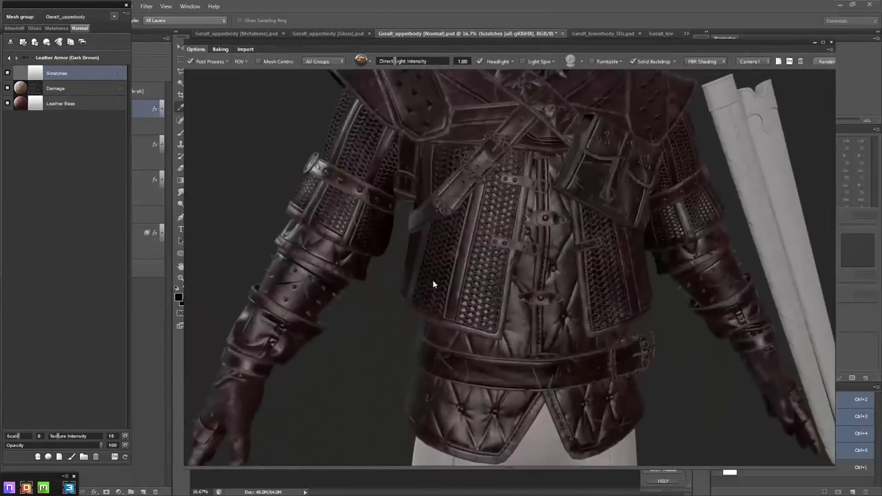
mouse_move(432, 279)
left_mouse_down()
mouse_move(503, 220)
mouse_move(478, 223)
mouse_move(530, 197)
mouse_move(528, 186)
mouse_move(620, 181)
mouse_move(609, 179)
left_mouse_up()
left_click(73, 104)
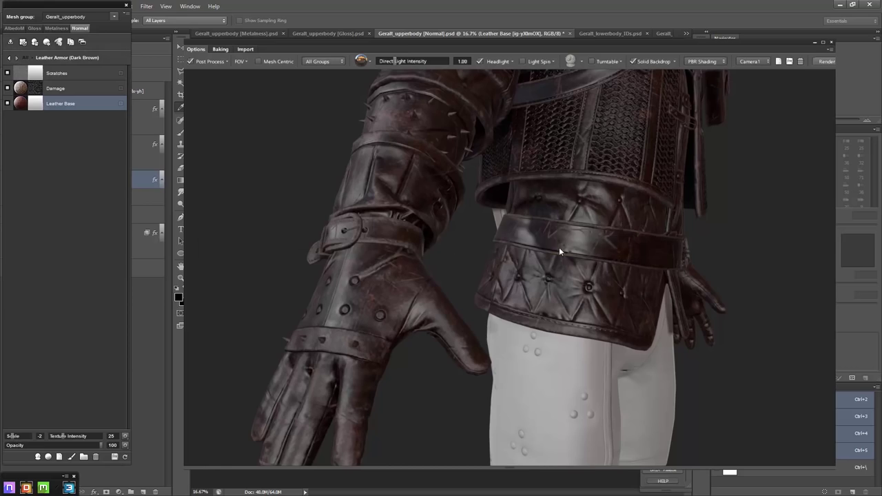
mouse_move(559, 247)
left_mouse_down()
mouse_move(575, 248)
mouse_move(457, 267)
left_mouse_up()
scroll(458, 267, "up", 3)
scroll(460, 267, "up", 2)
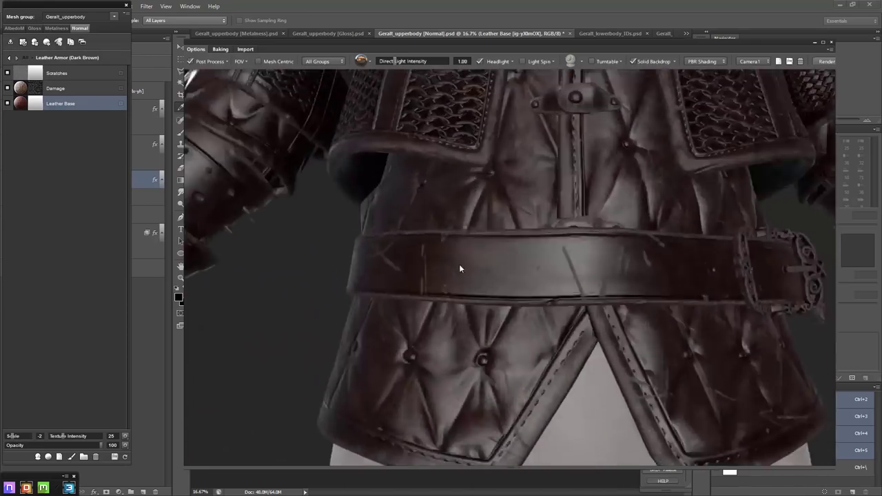
scroll(460, 264, "down", 3)
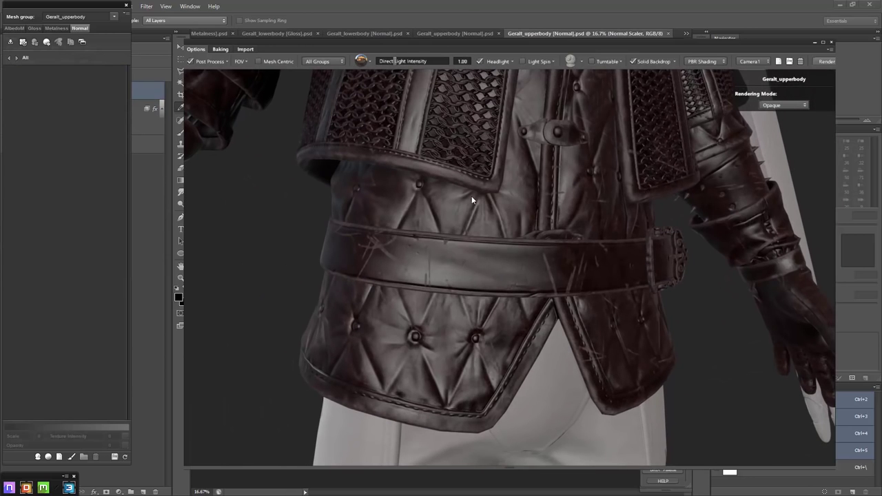
Select the Damage layer on AlbedoM and open its mask in the Dynamask Editor
left_click(15, 28)
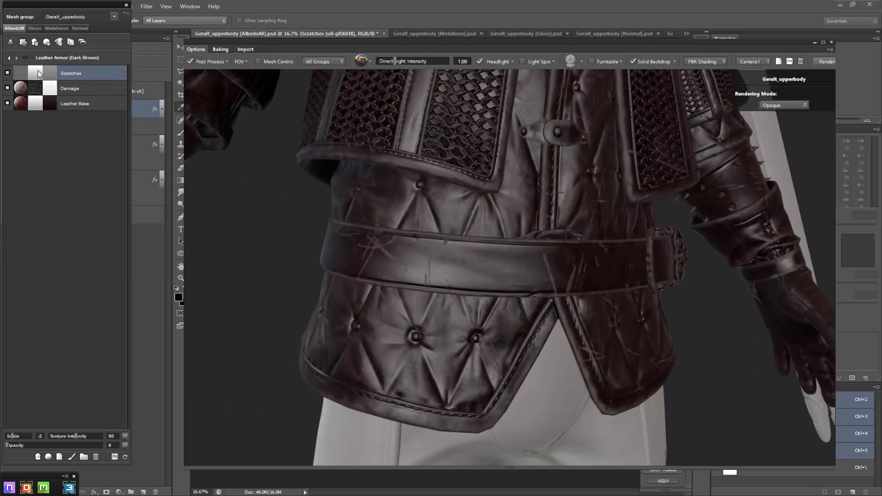
left_click(21, 74)
left_click_drag(368, 183, 203, 273)
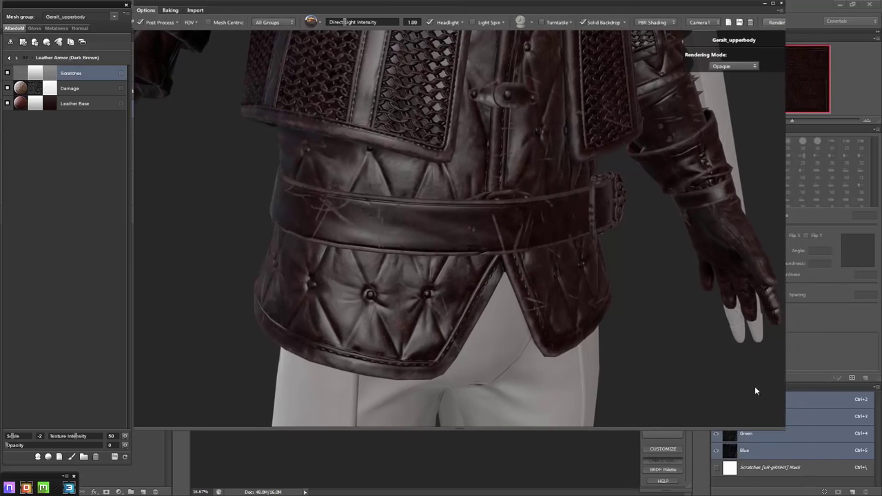
left_click_drag(754, 386, 544, 209)
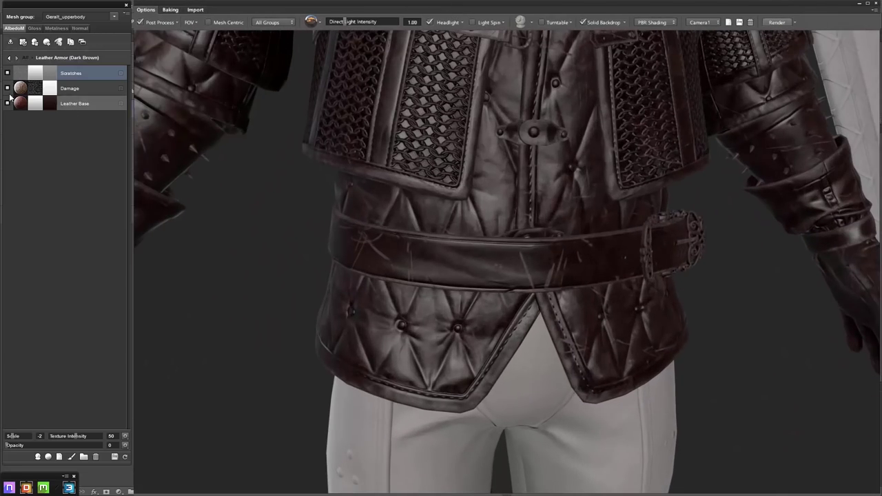
left_click(8, 89)
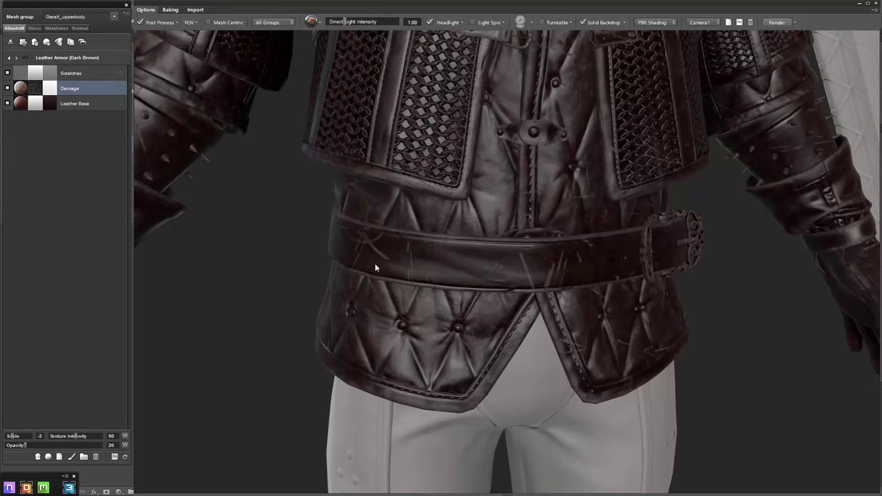
left_click_drag(374, 263, 441, 260)
left_click(38, 89)
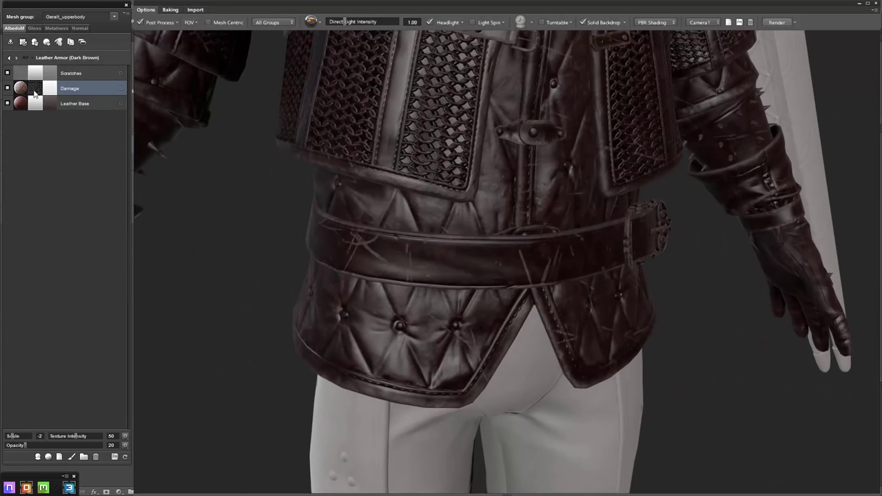
left_click(405, 287)
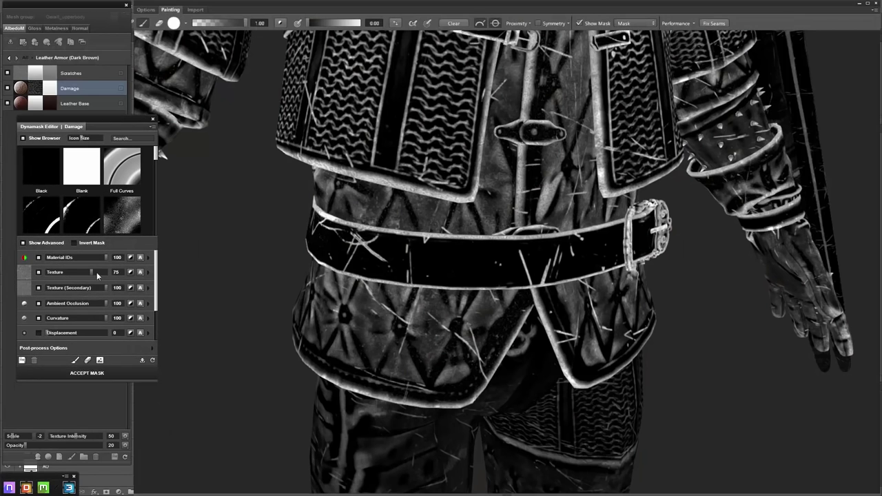
Set the Damage mask texture scale to -1 and secondary brightness to -72, then accept
left_click(97, 272)
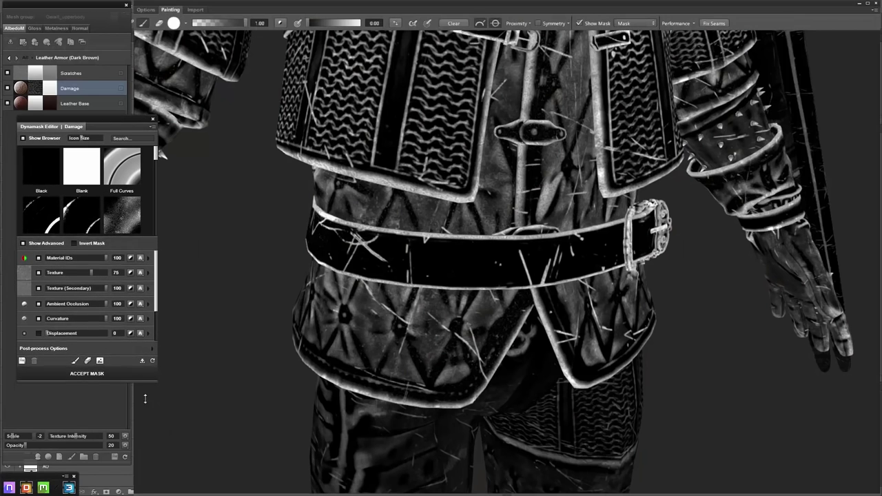
left_click_drag(75, 340, 69, 340)
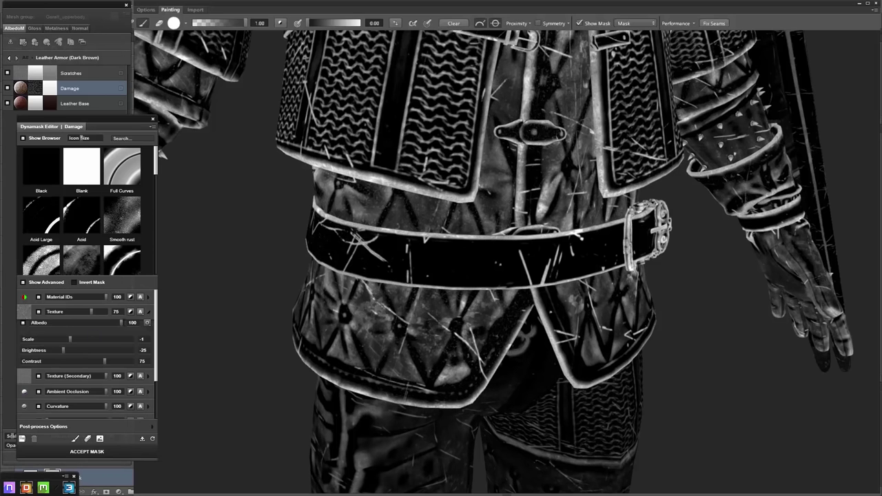
left_click(148, 376)
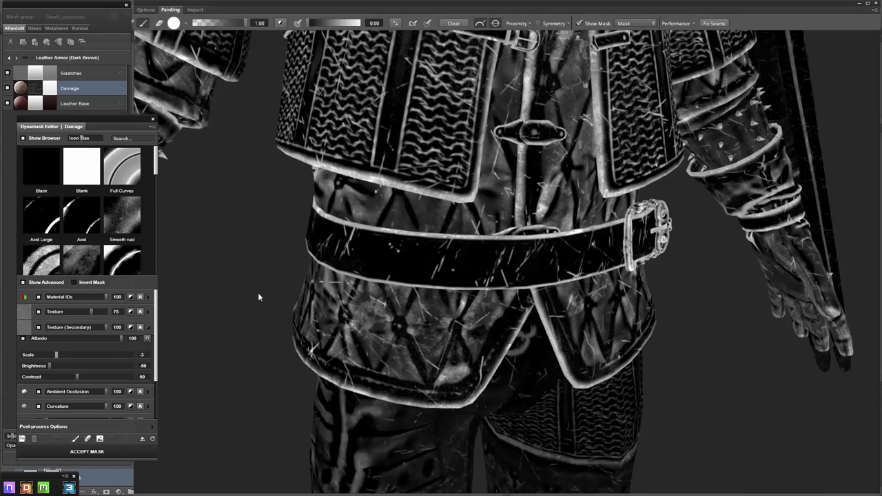
scroll(255, 282, "up", 1)
scroll(245, 276, "up", 2)
scroll(248, 262, "down", 3)
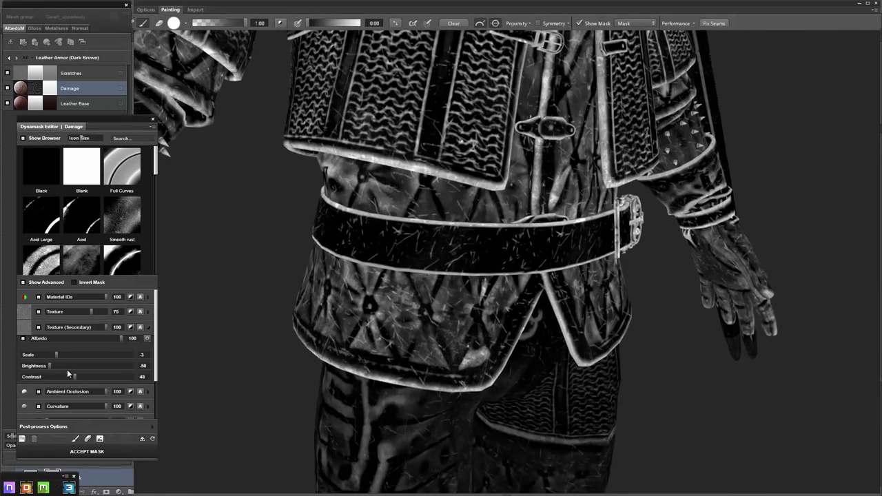
left_click_drag(60, 365, 41, 365)
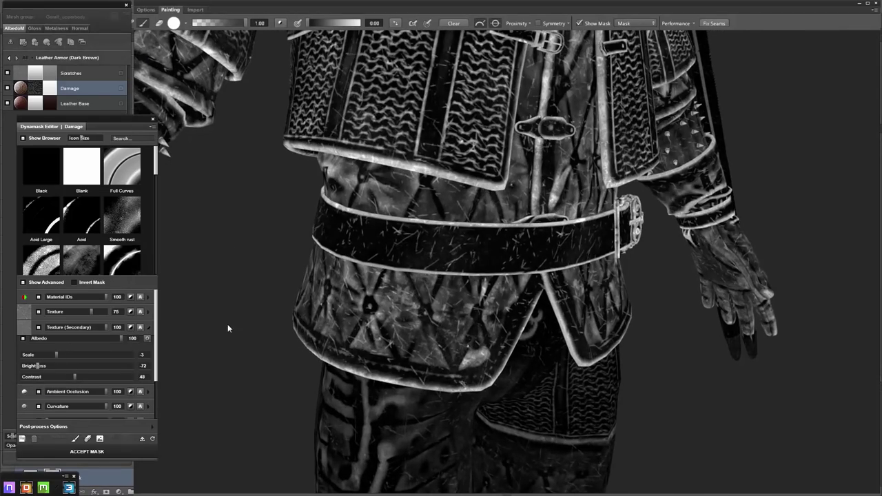
key("Return")
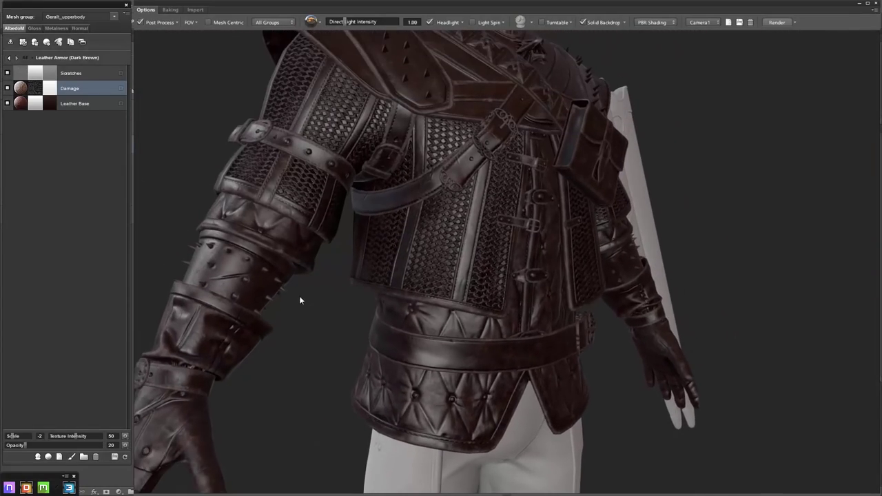
Add a colour-ID mask to the leather material and toggle the ID map view
left_click(10, 59)
left_click(409, 199)
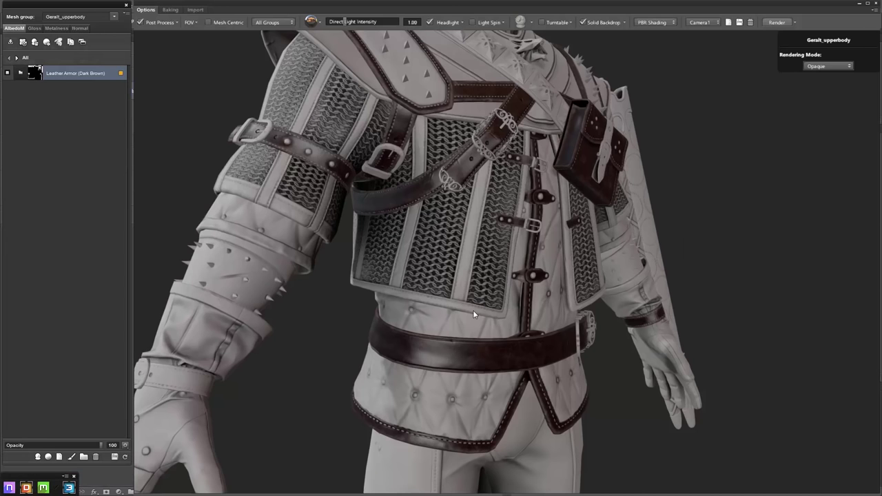
key("b")
key("b")
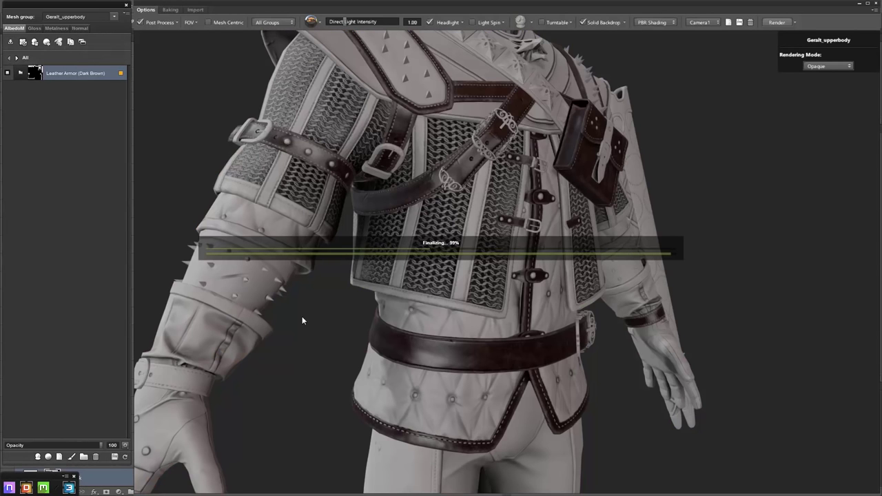
key("b")
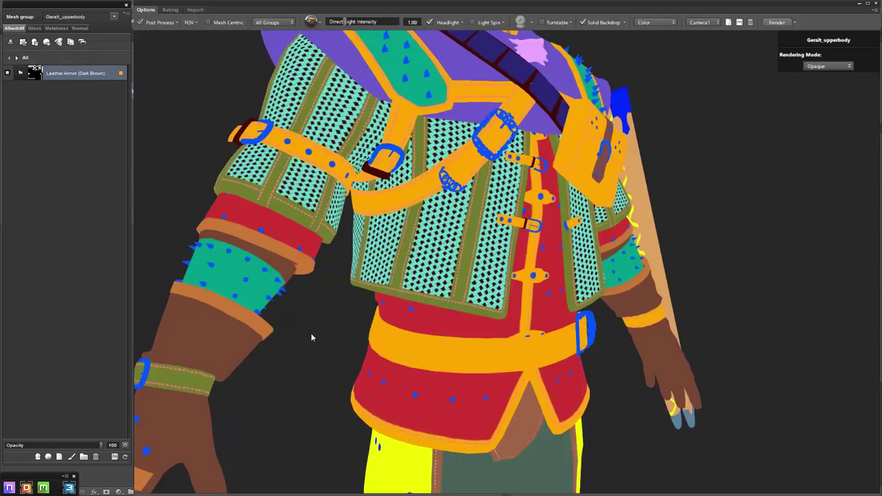
key("b")
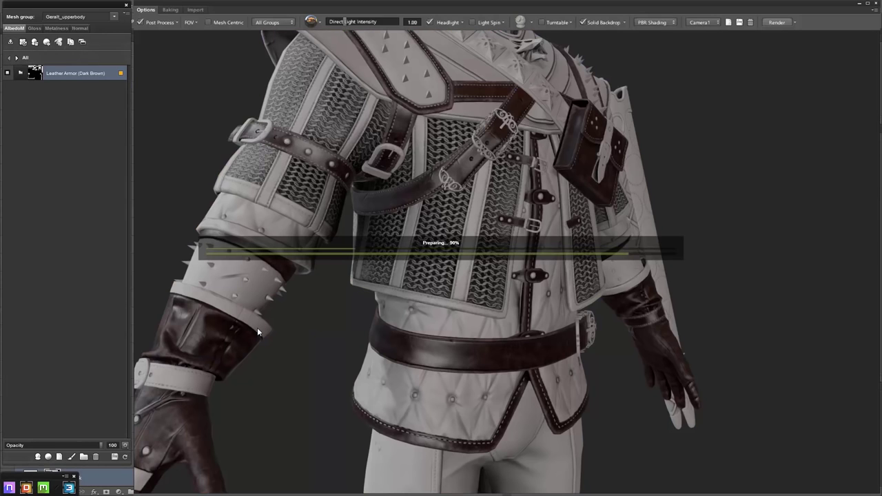
Add the upper-arm band, chest strips and other armour regions to the leather mask
left_click(318, 259)
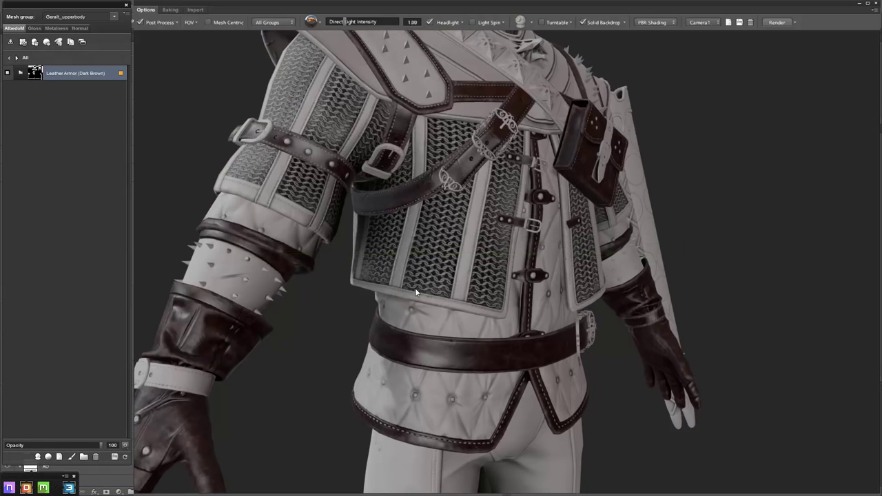
left_click(290, 252)
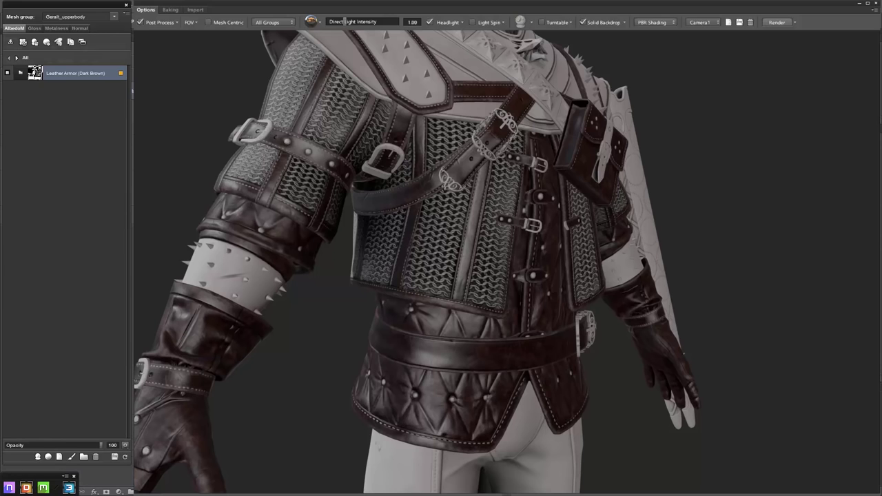
left_click(625, 262)
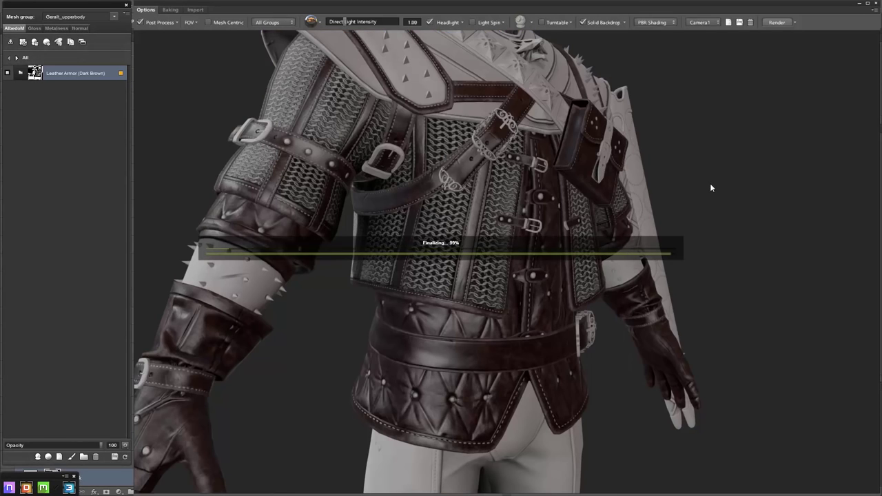
left_click(226, 273)
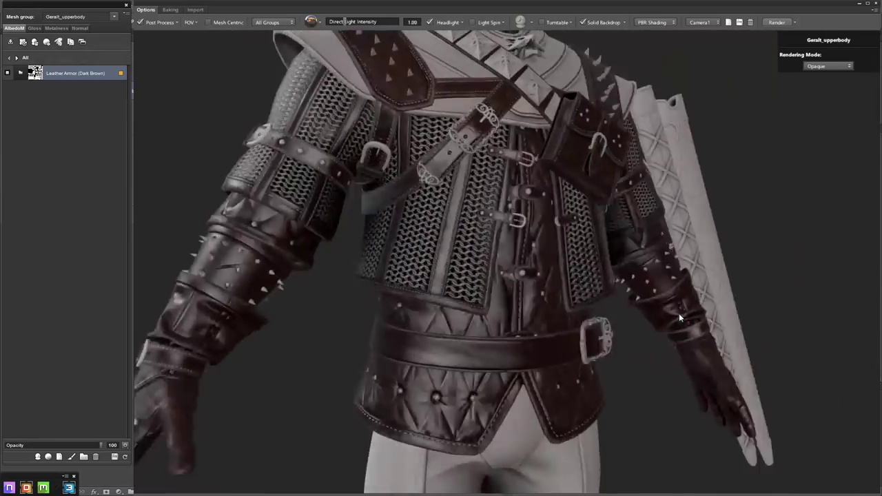
mouse_move(679, 313)
left_mouse_down()
mouse_move(618, 315)
mouse_move(482, 245)
mouse_move(546, 247)
mouse_move(577, 195)
mouse_move(560, 213)
mouse_move(513, 216)
left_mouse_up()
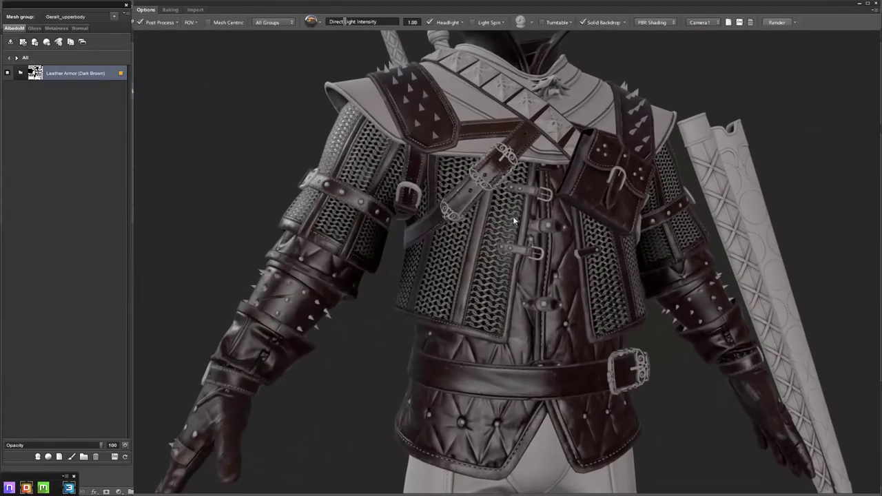
left_click(38, 456)
Create a Rusted Steel (06) material from the Oxidized metal presets
left_click(132, 210)
scroll(366, 231, "down", 1)
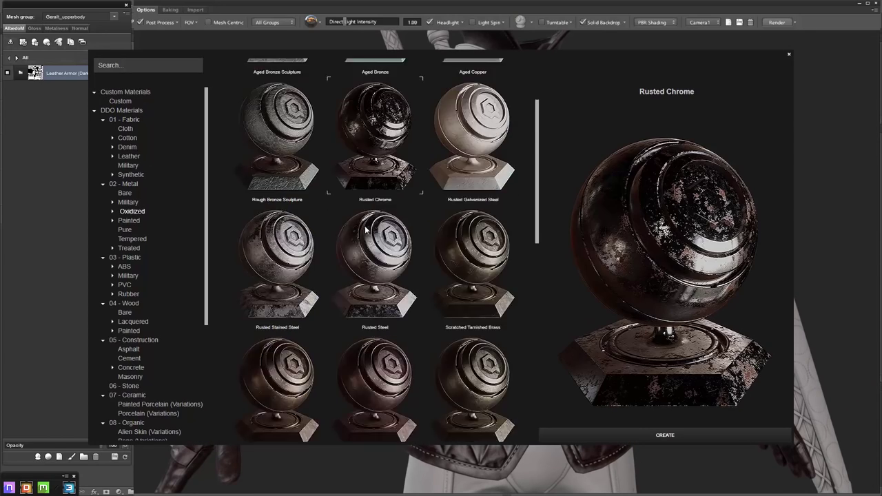
scroll(365, 231, "down", 3)
scroll(396, 231, "down", 3)
scroll(441, 232, "down", 3)
scroll(482, 234, "down", 2)
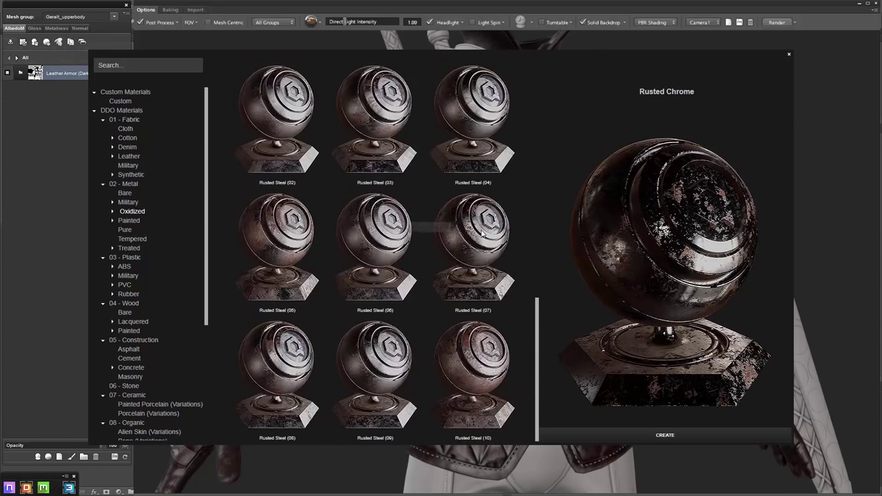
left_click(480, 235)
left_click(635, 434)
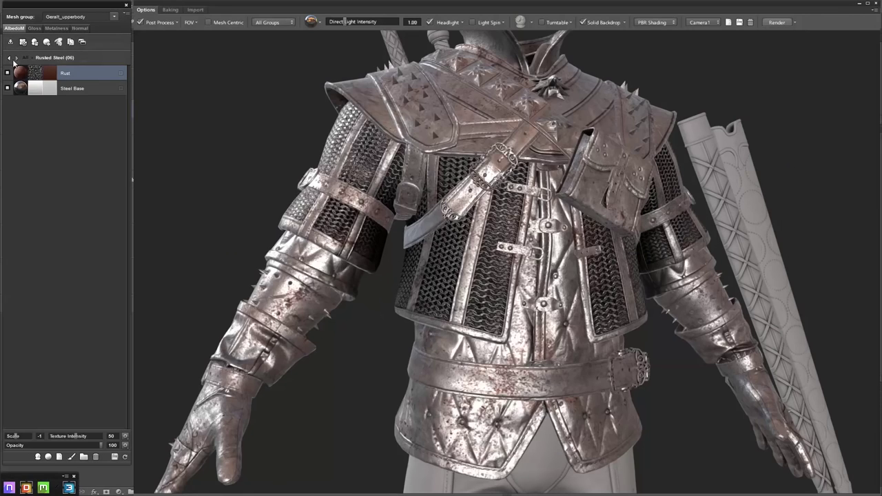
Return to All materials, toggle the Color ID view, and inspect the rusted armour
left_click(13, 59)
key("c")
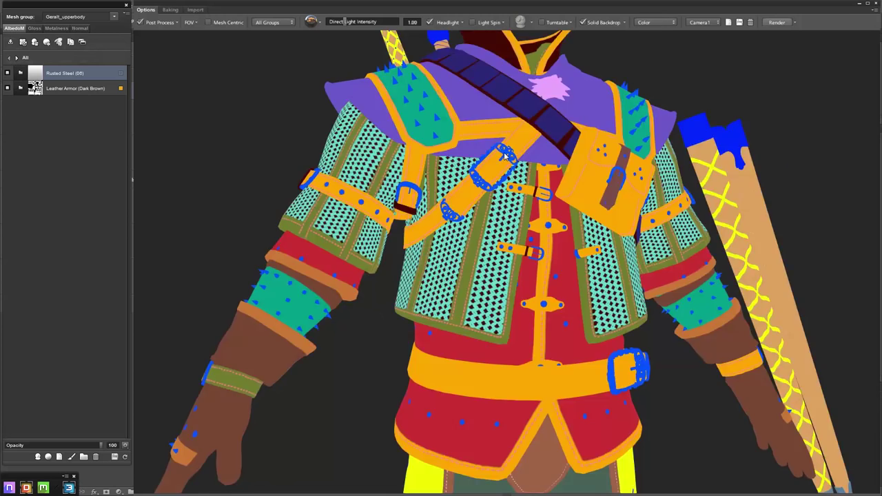
key("c")
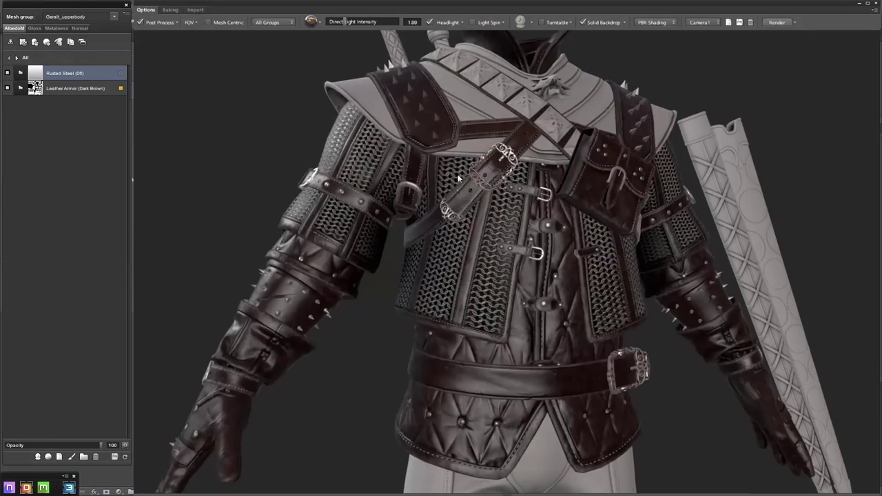
mouse_move(488, 171)
left_mouse_down()
mouse_move(435, 243)
mouse_move(453, 200)
mouse_move(355, 191)
left_mouse_up()
scroll(453, 200, "up", 5)
scroll(453, 200, "down", 4)
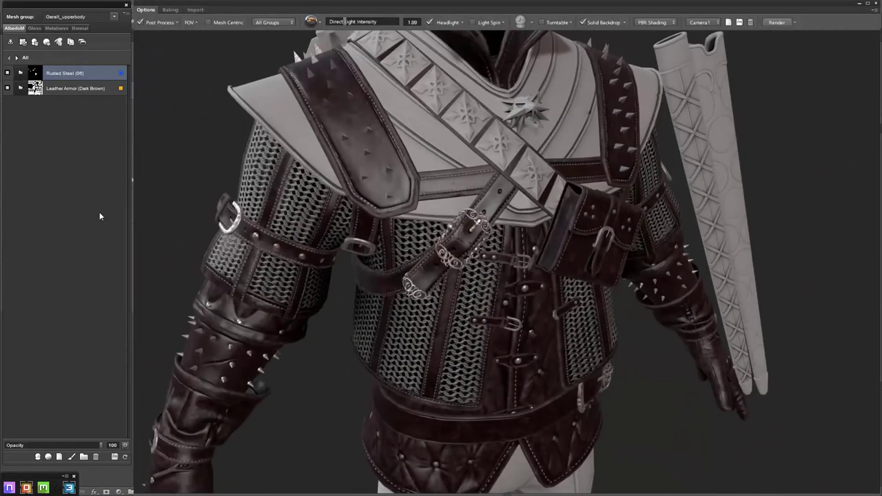
Create a Dull Steel layer from Legacy > Metal > Bare and return to All layers
left_click(38, 458)
scroll(136, 414, "down", 2)
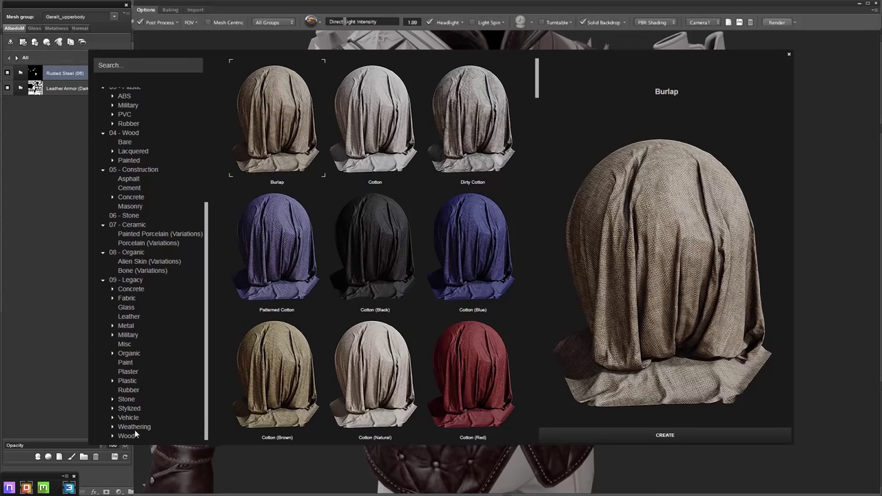
left_click(133, 326)
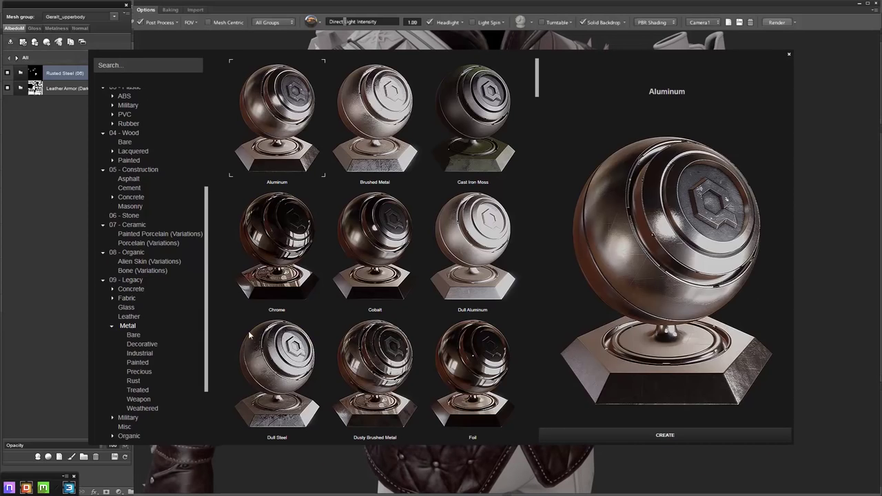
left_click(275, 348)
left_click(665, 435)
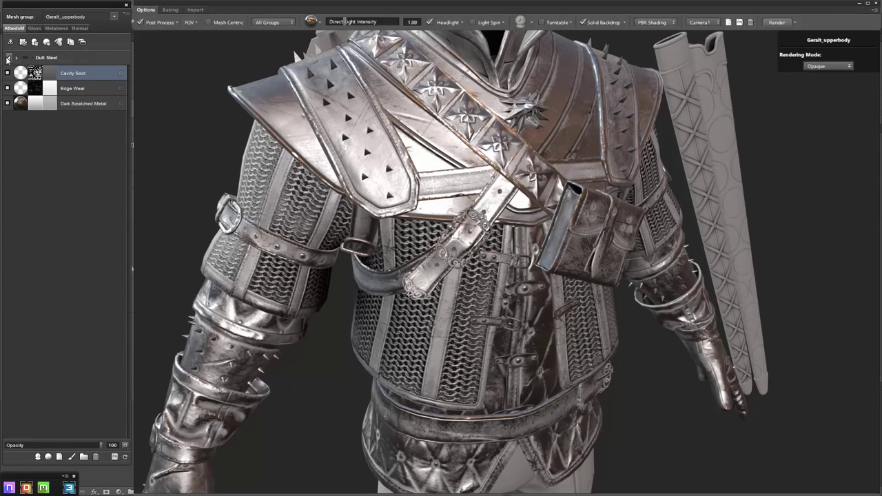
left_click(8, 58)
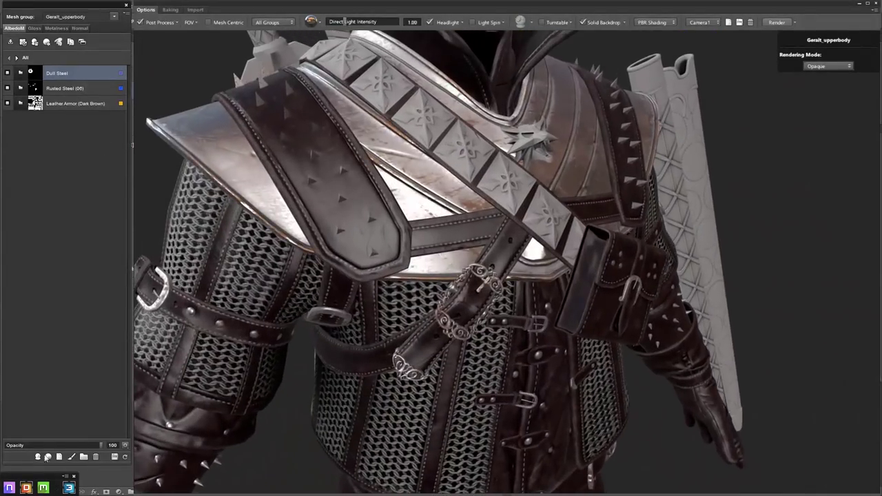
In the material library, browse Legacy > Metal subcategories down to the Bare metals
left_click(47, 456)
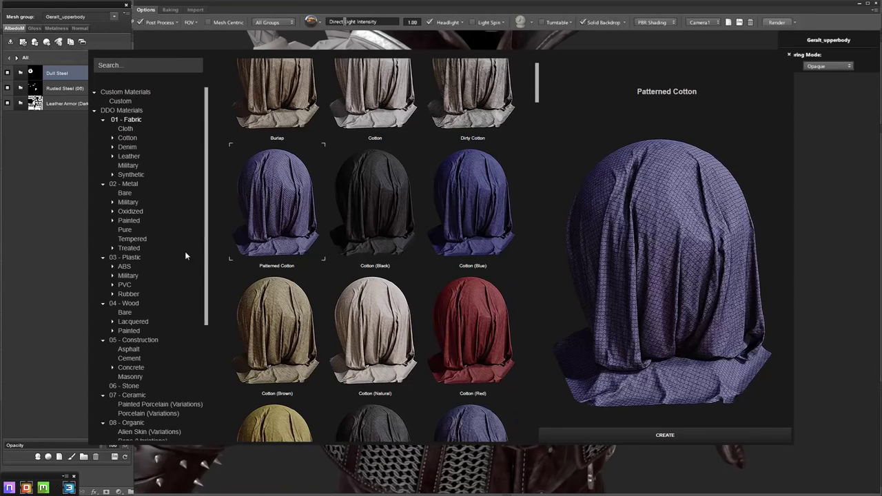
left_click(168, 325)
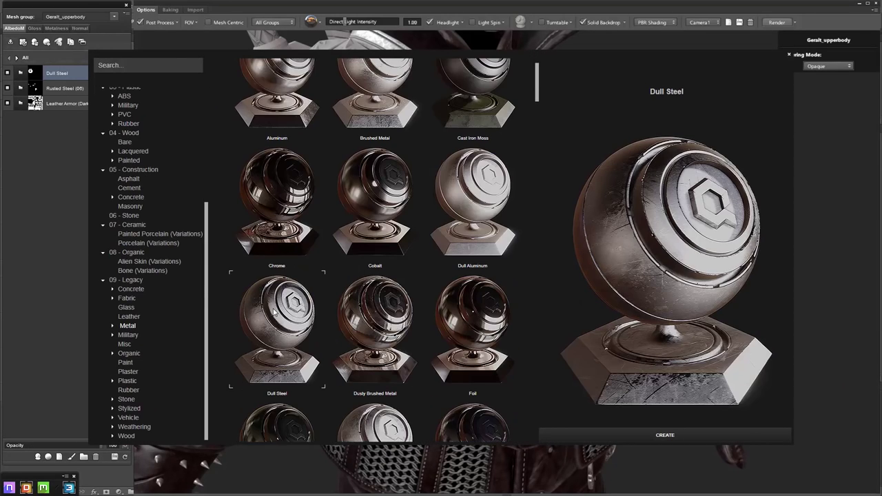
left_click(122, 328)
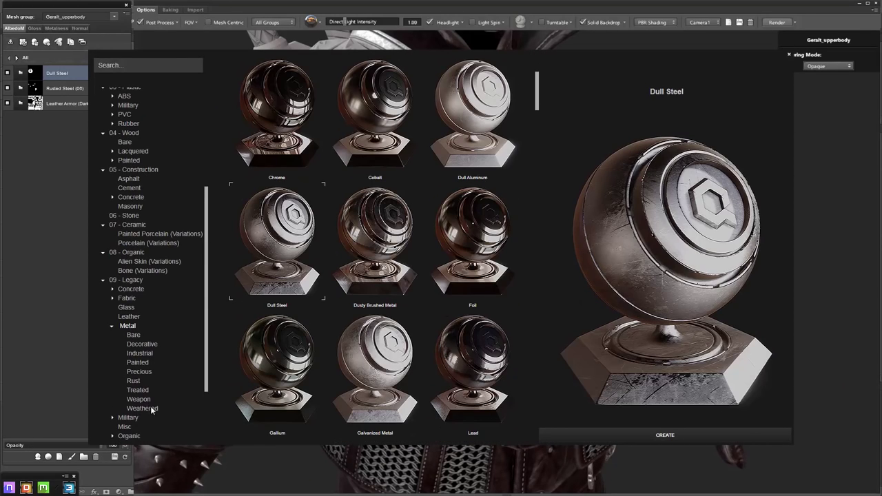
left_click(150, 407)
left_click(141, 381)
left_click(145, 362)
left_click(135, 334)
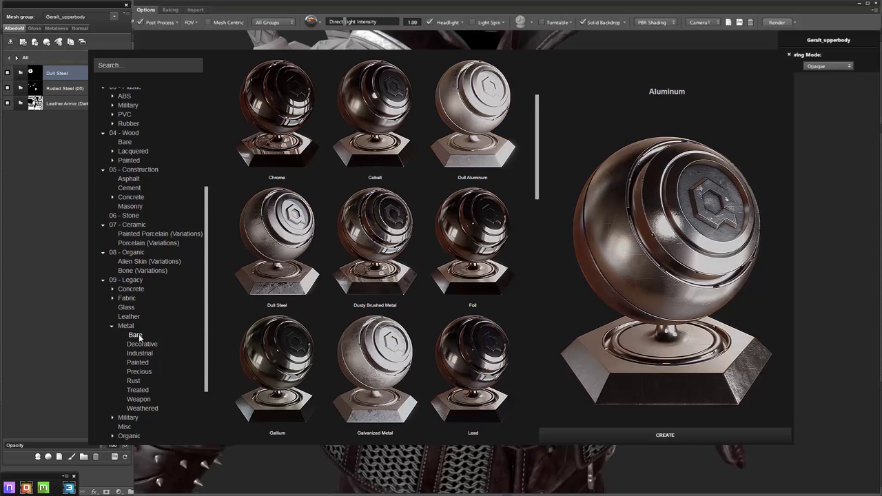
Preview the bare metals: Dull Steel, Dusty Brushed Metal, Pewter, Scratched Metal, Steel, Stained Steel
left_click(272, 276)
scroll(316, 277, "down", 1)
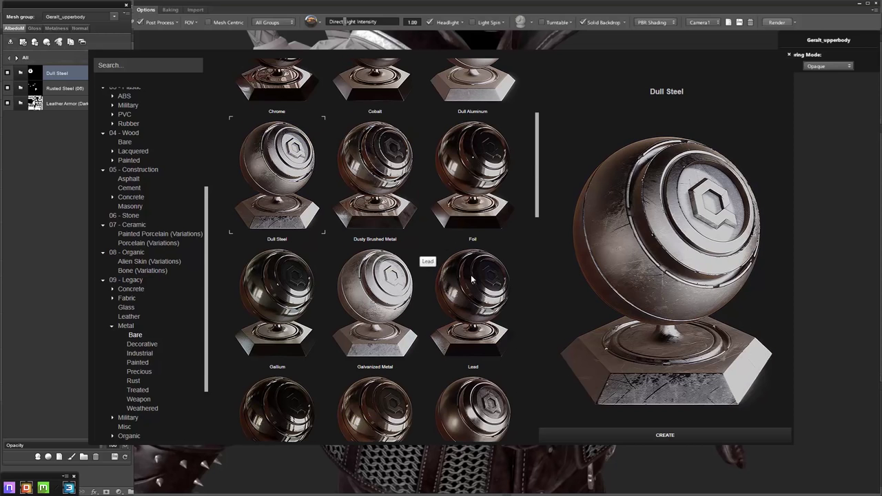
left_click(375, 172)
scroll(386, 265, "down", 3)
left_click(469, 255)
scroll(481, 243, "down", 2)
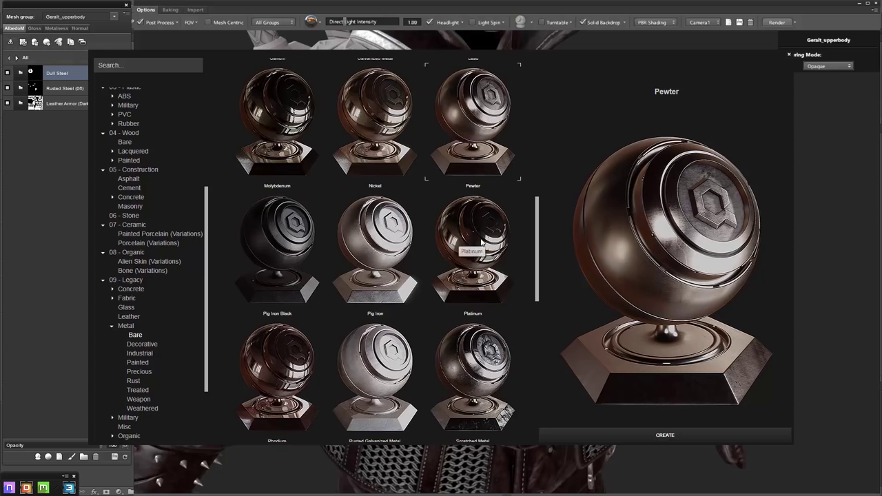
scroll(414, 259, "down", 3)
left_click(472, 265)
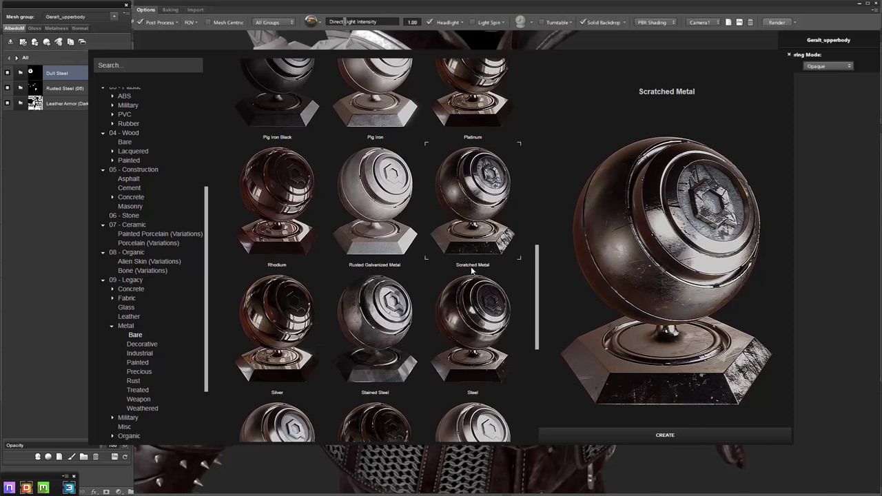
left_click(472, 303)
scroll(470, 313, "down", 2)
scroll(470, 314, "down", 2)
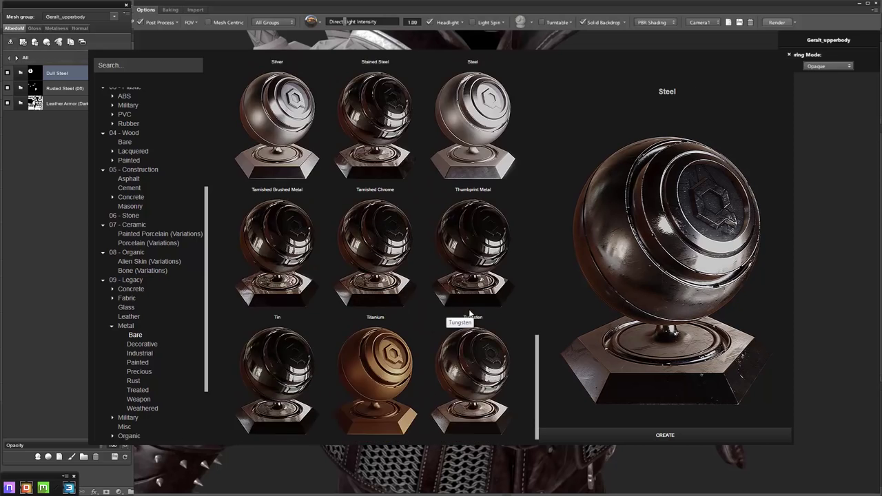
scroll(471, 314, "up", 2)
left_click(386, 207)
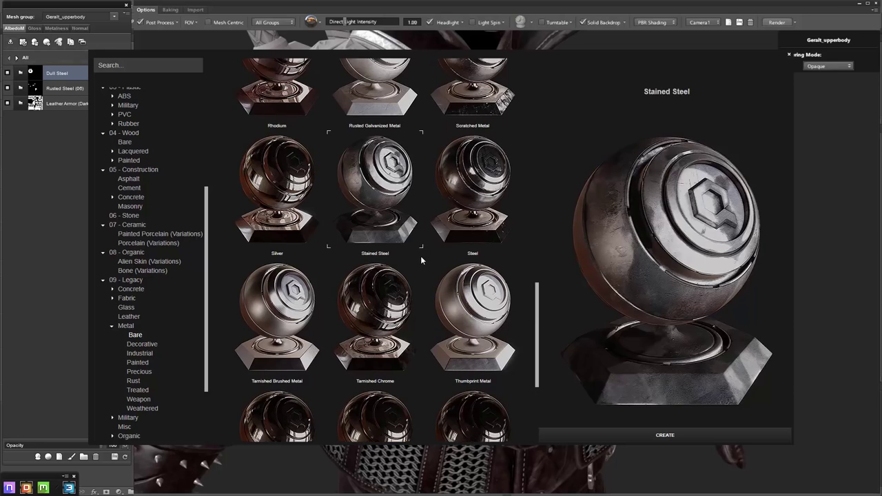
scroll(420, 256, "up", 2)
Create a Scratched Metal layer and expand its new layer group
left_click(472, 183)
left_click(665, 434)
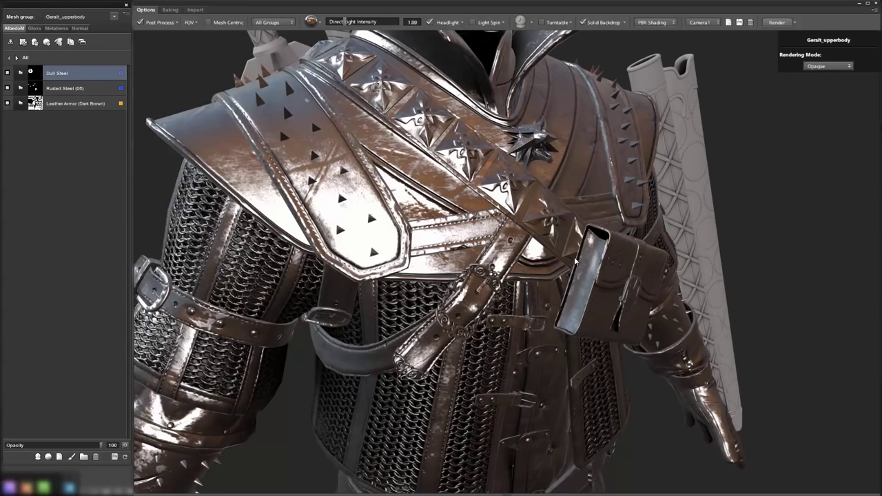
left_click(8, 61)
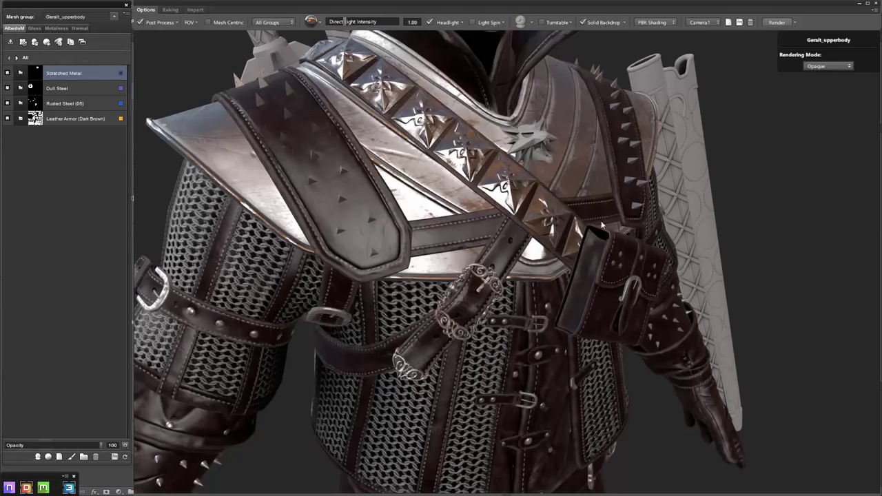
scroll(569, 219, "down", 10)
scroll(545, 275, "up", 10)
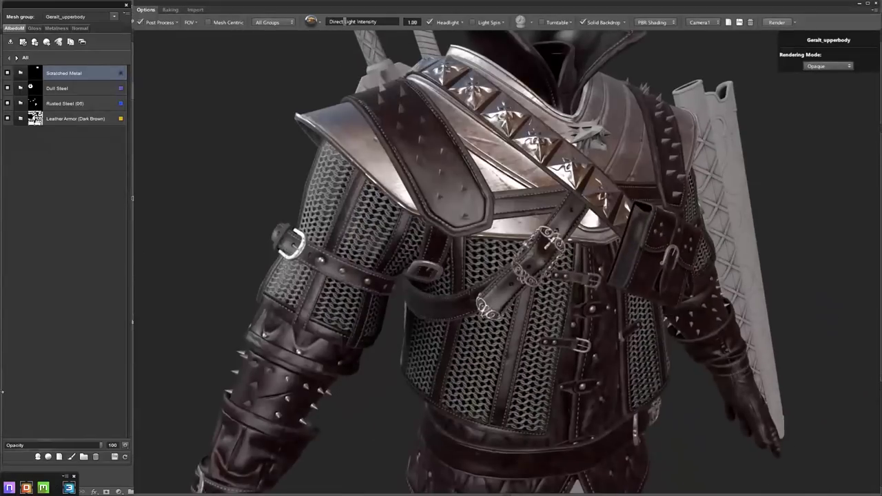
Reopen the material library at Legacy > Metal > Bare and scroll through the bare metals
left_click(38, 456)
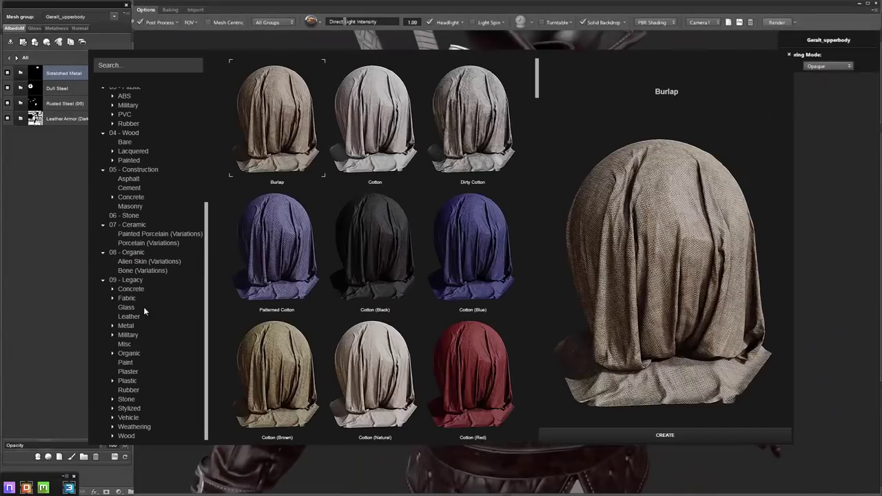
left_click(124, 343)
left_click(127, 335)
left_click(125, 325)
left_click(135, 335)
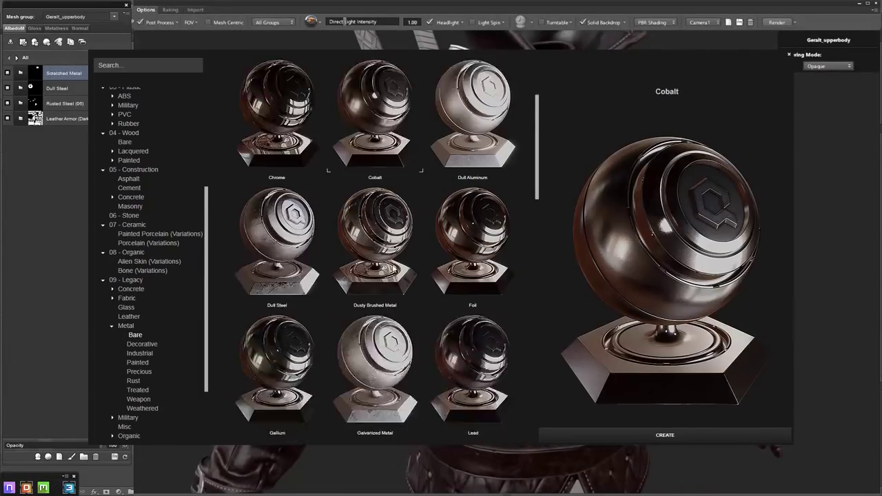
scroll(474, 313, "down", 2)
scroll(474, 314, "down", 2)
scroll(474, 313, "down", 1)
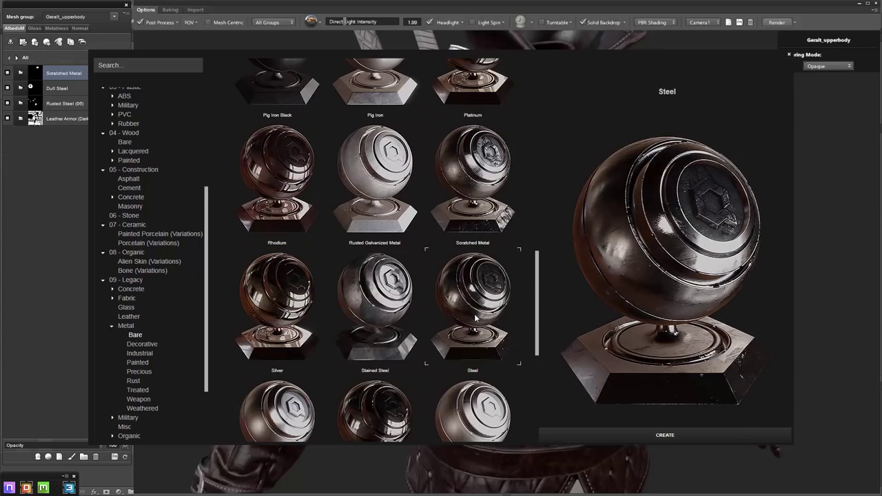
scroll(427, 310, "down", 1)
scroll(384, 305, "down", 2)
scroll(167, 318, "down", 2)
Return to the Bare metals and create a second Scratched Metal layer
left_click(134, 342)
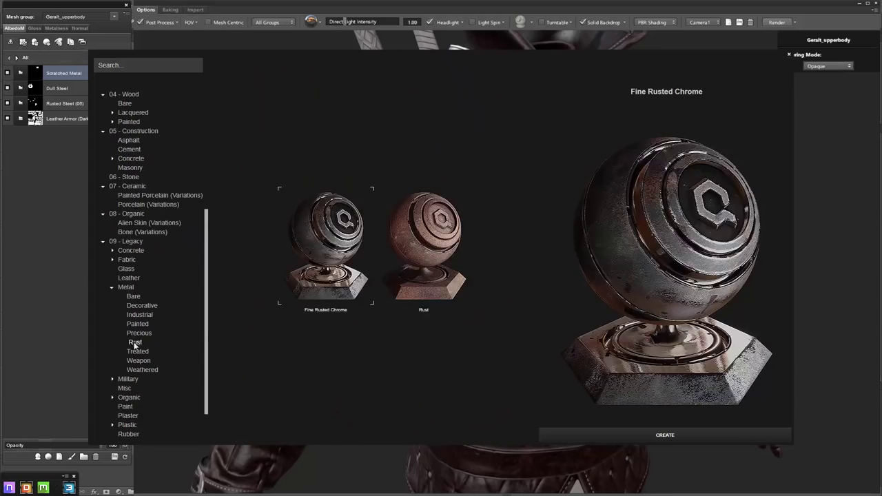
left_click(139, 314)
left_click(142, 305)
left_click(134, 296)
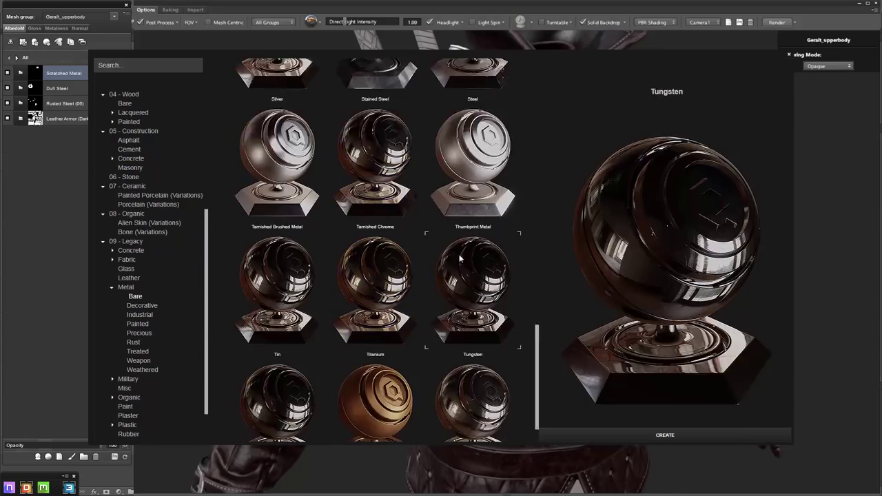
scroll(388, 221, "up", 1)
scroll(413, 228, "up", 1)
double_click(472, 240)
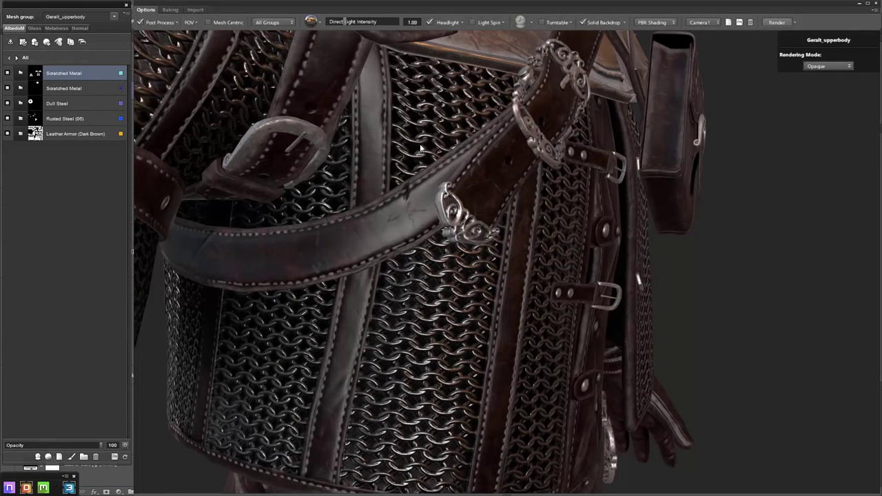
scroll(330, 143, "down", 10)
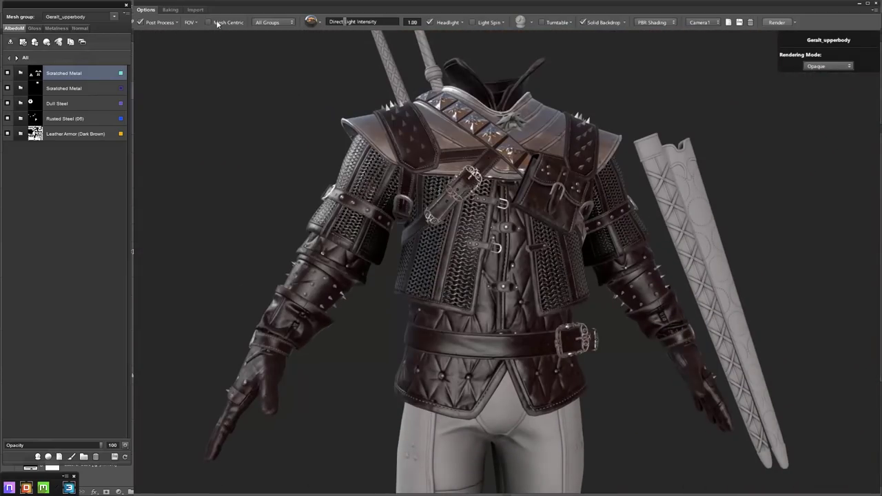
Isolate the Geralt_upperbody group and load its normal map from the Quixel export folder
left_click(273, 22)
left_click(286, 51)
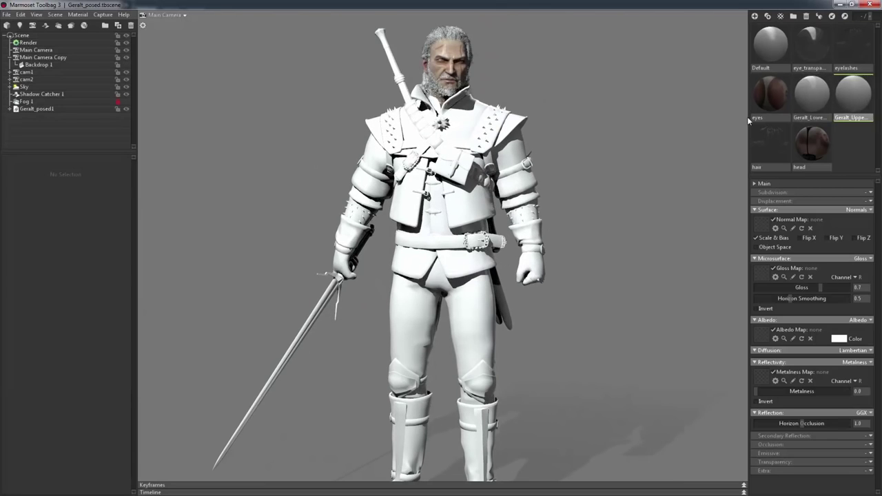
mouse_move(769, 230)
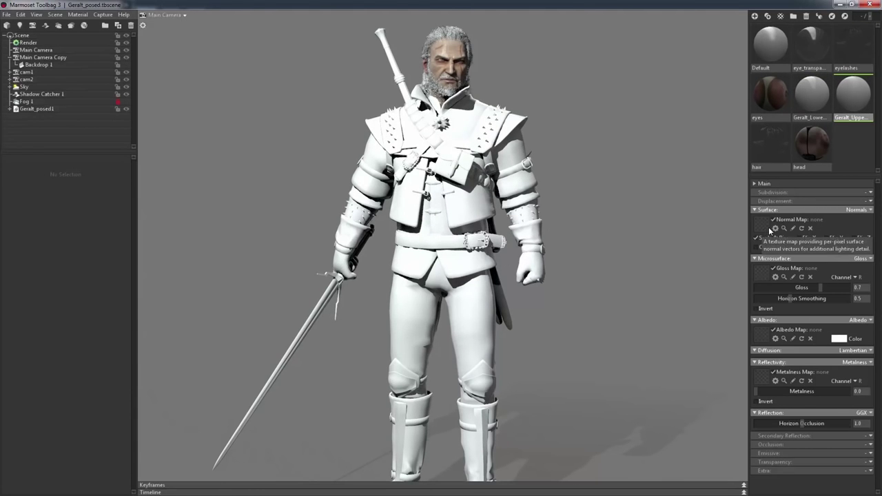
left_click(771, 231)
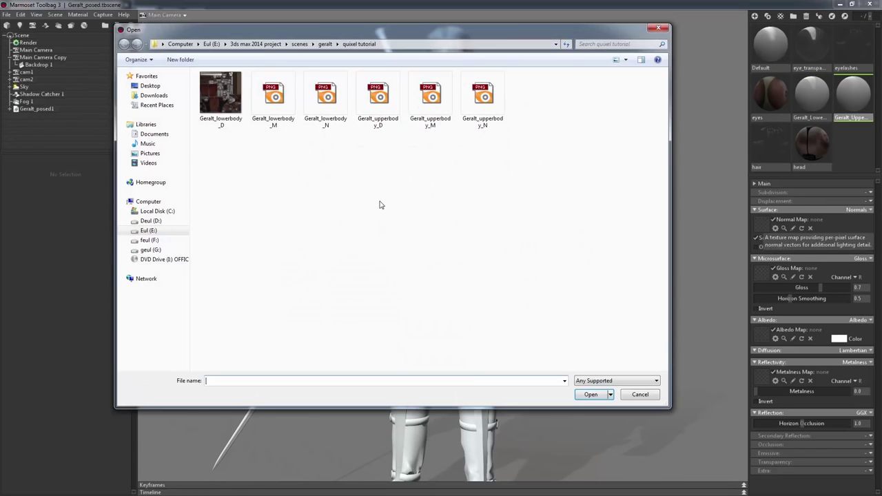
left_click(324, 43)
double_click(216, 173)
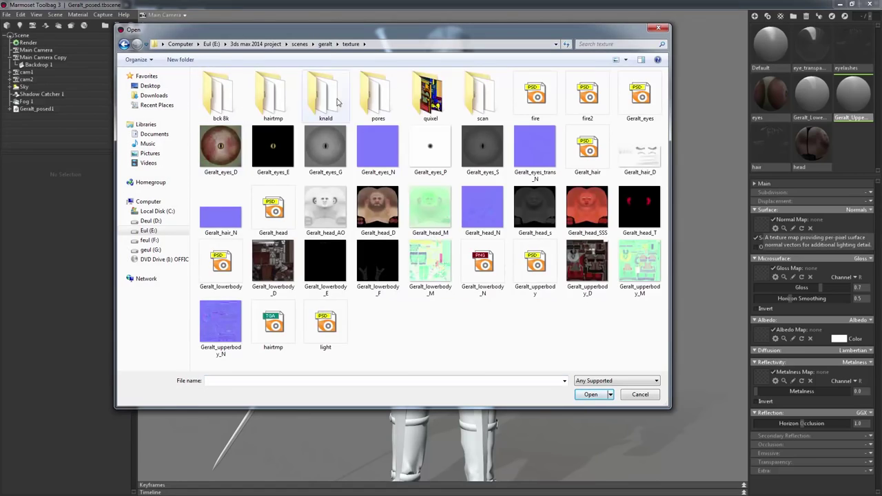
double_click(325, 99)
double_click(252, 89)
left_click(640, 100)
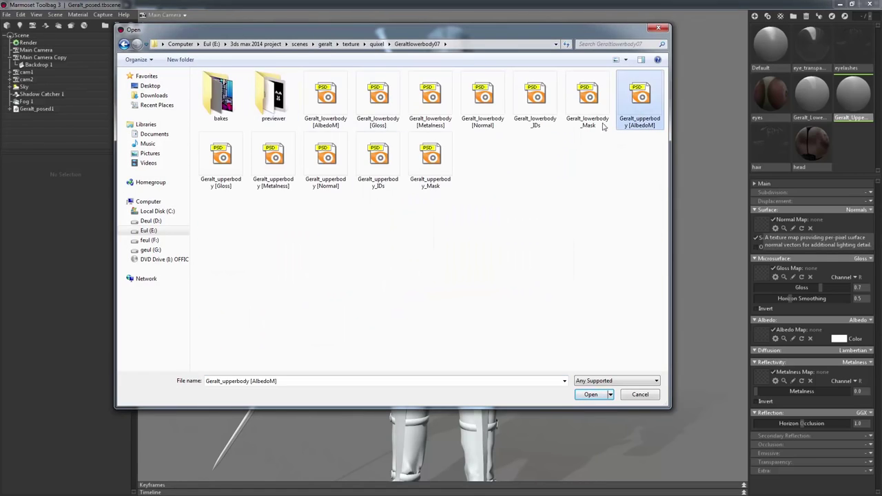
left_click(378, 160)
double_click(431, 160)
Assign the upper-body metalness, gloss and albedo maps to the Geralt_Upperbody material
left_click_drag(322, 172, 870, 456)
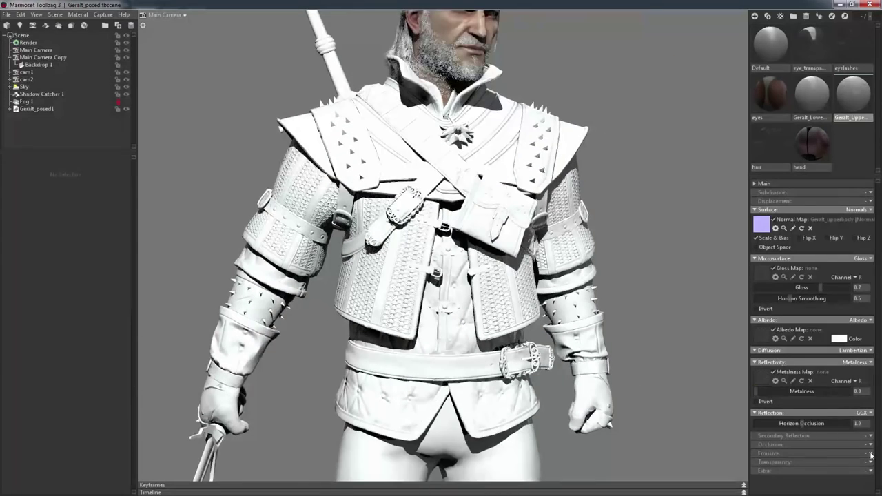
left_click(870, 444)
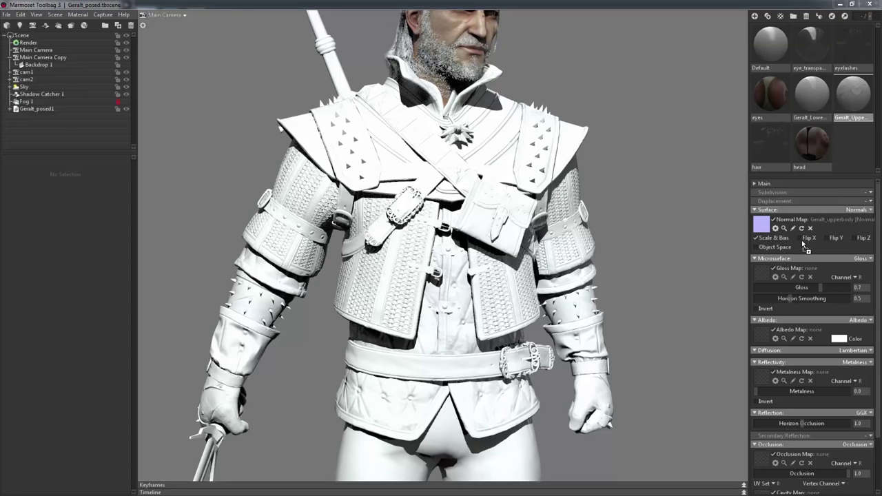
left_click_drag(766, 378, 762, 376)
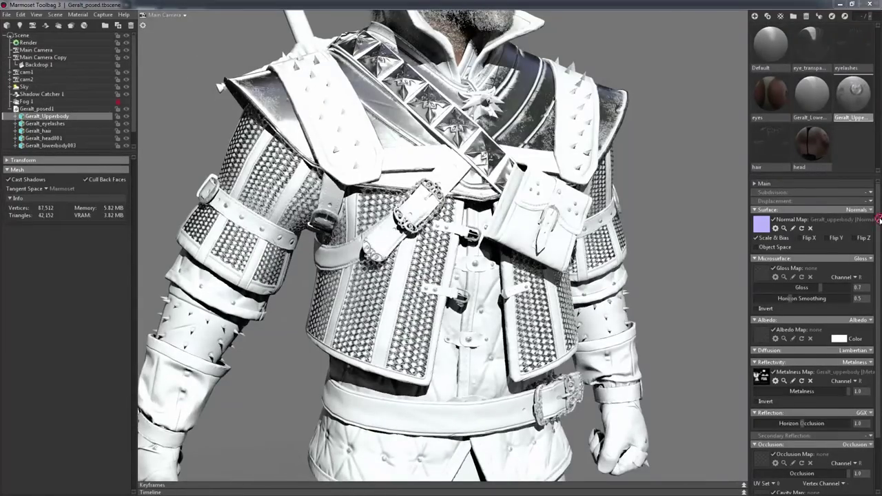
left_click_drag(875, 276, 772, 281)
left_click_drag(764, 345, 760, 345)
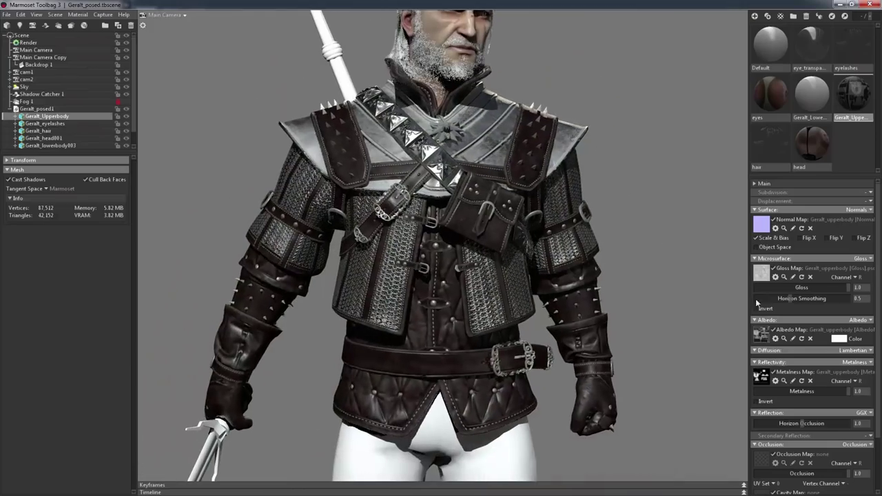
left_click(760, 334)
left_click_drag(689, 331, 620, 306)
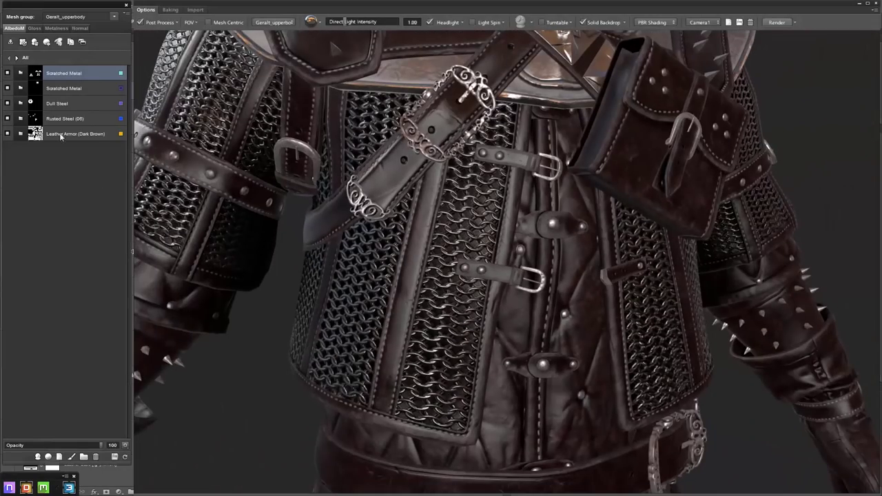
Select the Leather Armor (Dark Brown) layer and push the textures to Marmoset Toolbag
left_click(60, 135)
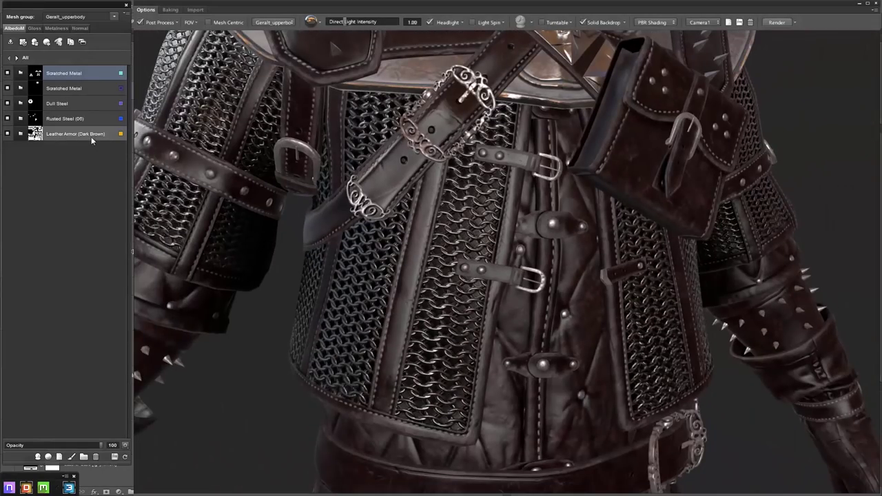
left_click(451, 252)
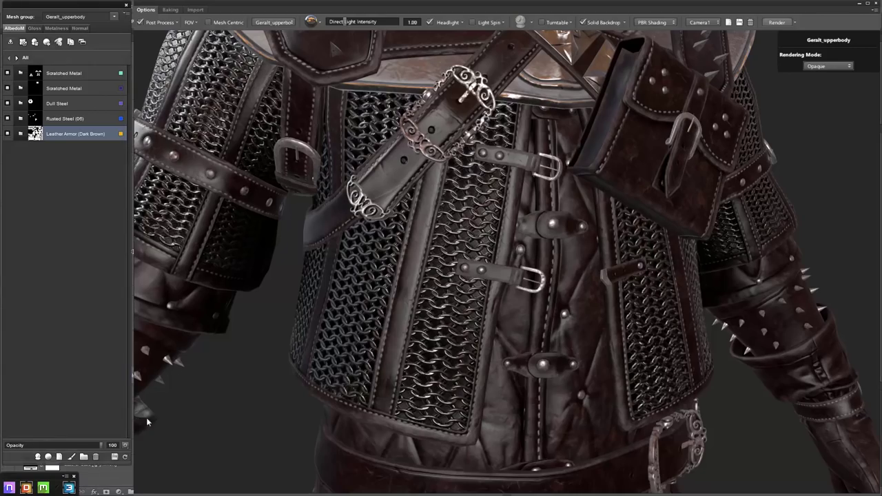
left_click(115, 457)
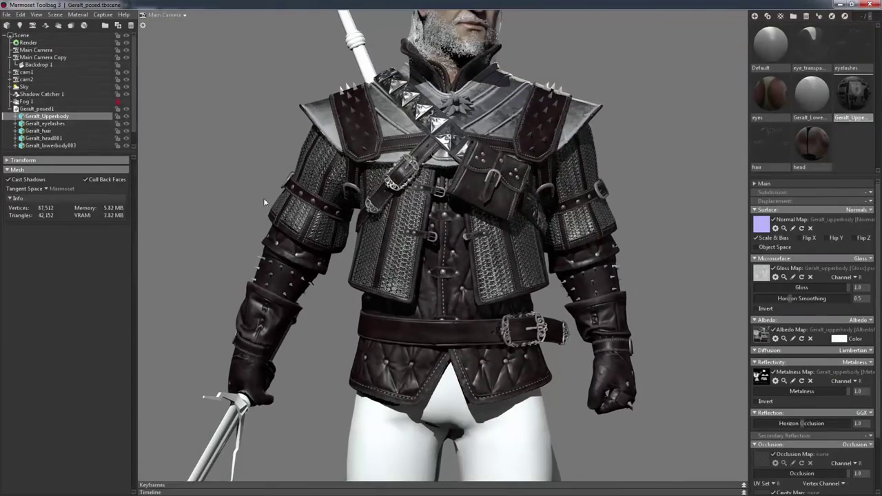
Set the Sky brightness to 0.841 and child light brightness to 0.39
left_click(27, 86)
left_click_drag(38, 181, 27, 182)
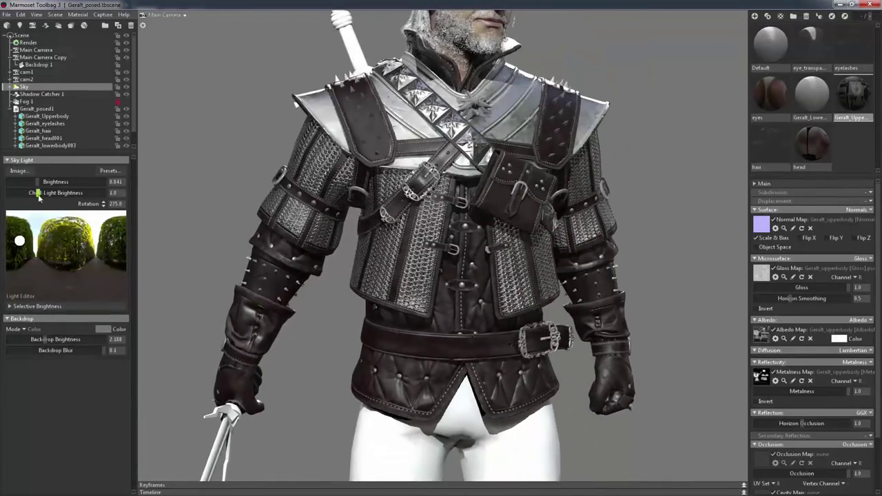
left_click_drag(39, 195, 31, 196)
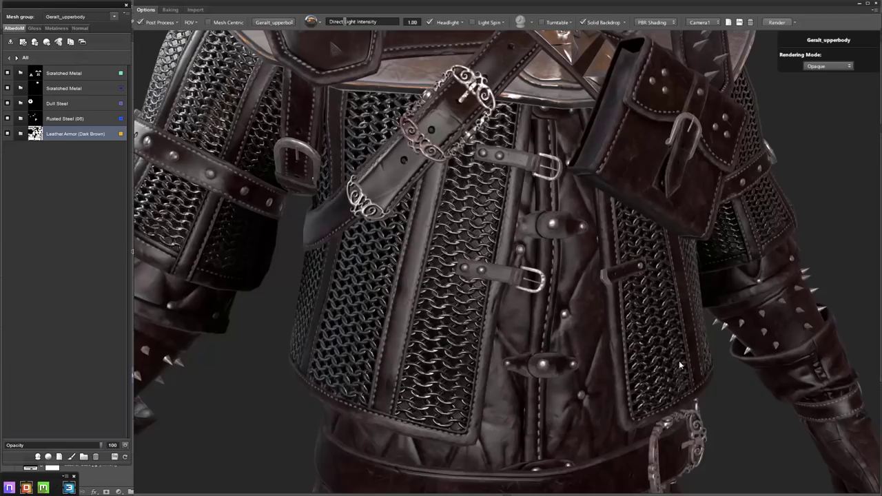
left_click_drag(679, 360, 488, 276)
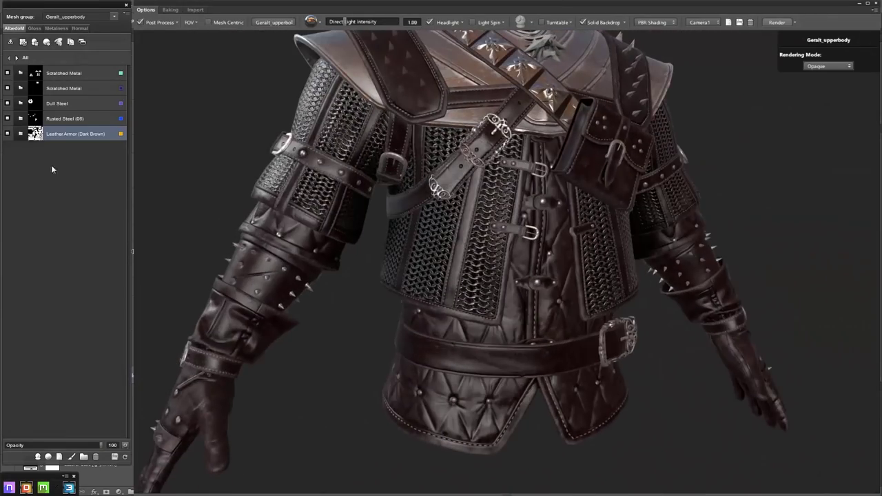
Inside the leather armour group, tint the Leather Base layer dark brown (#372011)
left_click(20, 135)
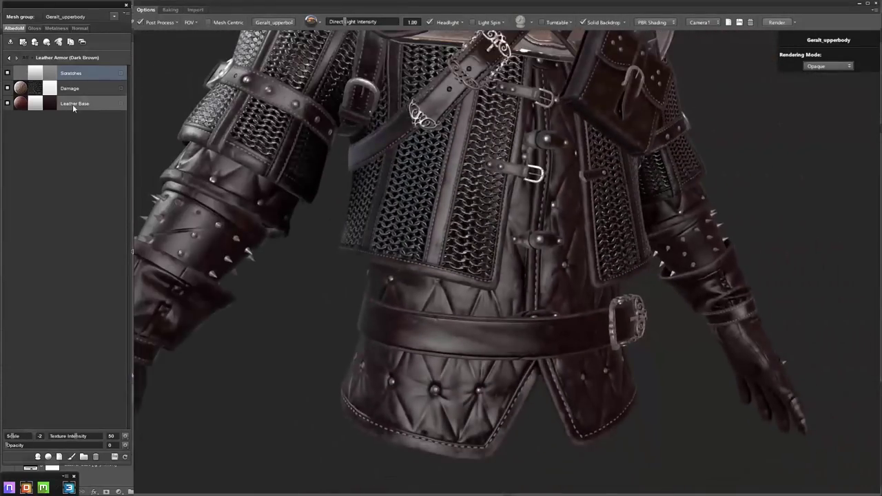
left_click(102, 107)
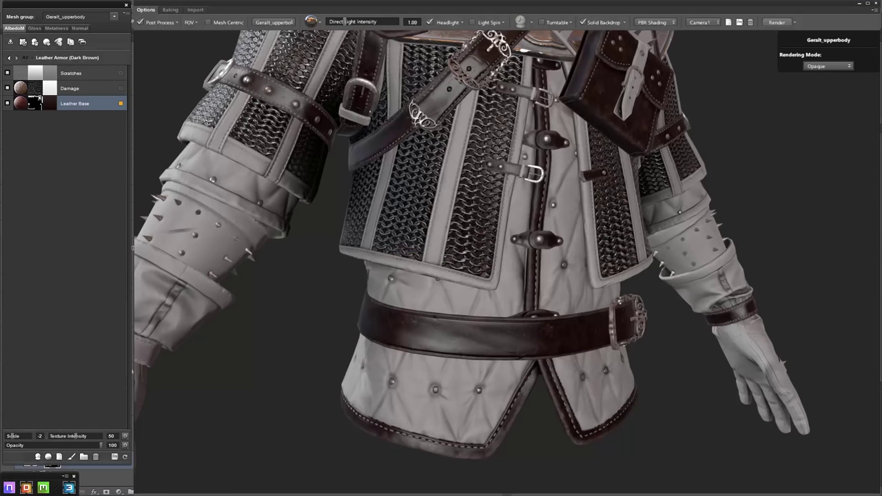
left_click_drag(655, 312, 345, 159)
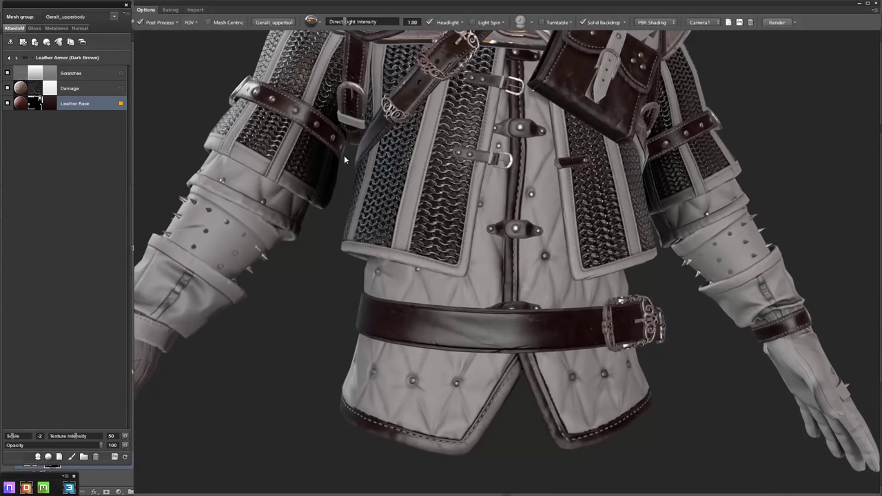
left_click(51, 107)
left_click_drag(760, 250, 760, 241)
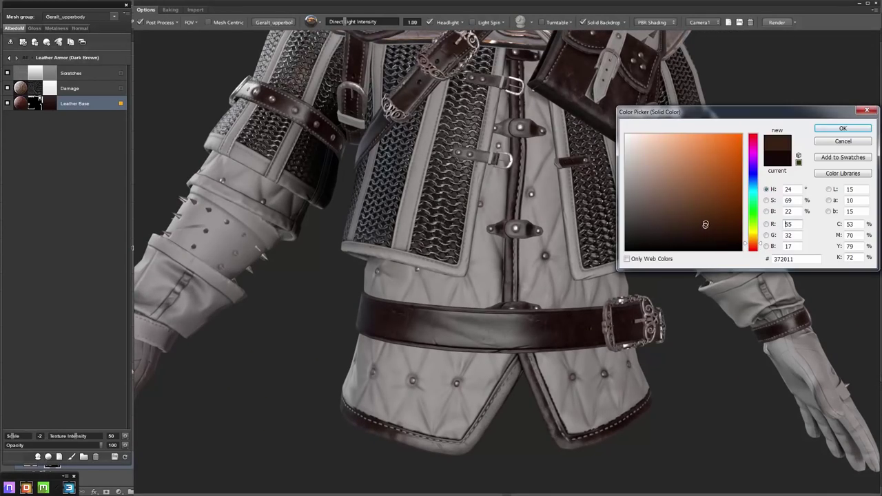
left_click(729, 202)
key("Return")
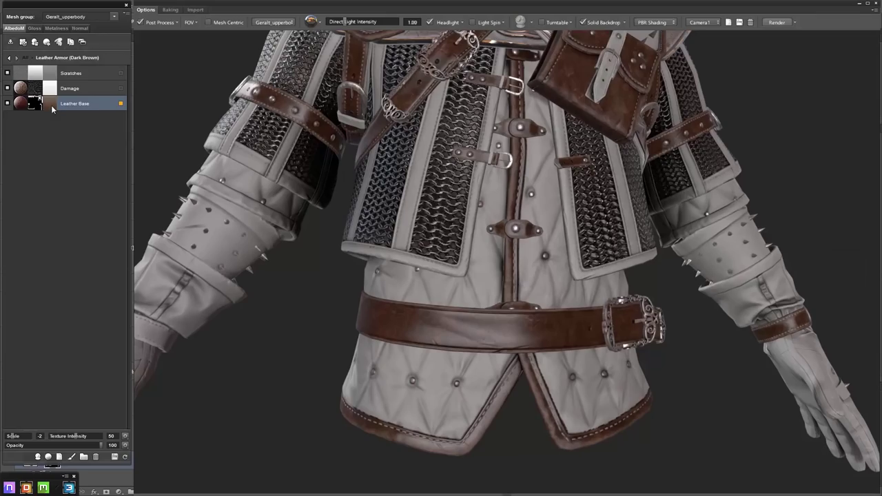
left_click(52, 107)
key("Return")
mouse_move(611, 219)
left_mouse_down()
mouse_move(571, 223)
mouse_move(553, 264)
left_mouse_up()
Duplicate the Leather Base layer and recolour the copy dark brown (#371f18)
left_click(83, 42)
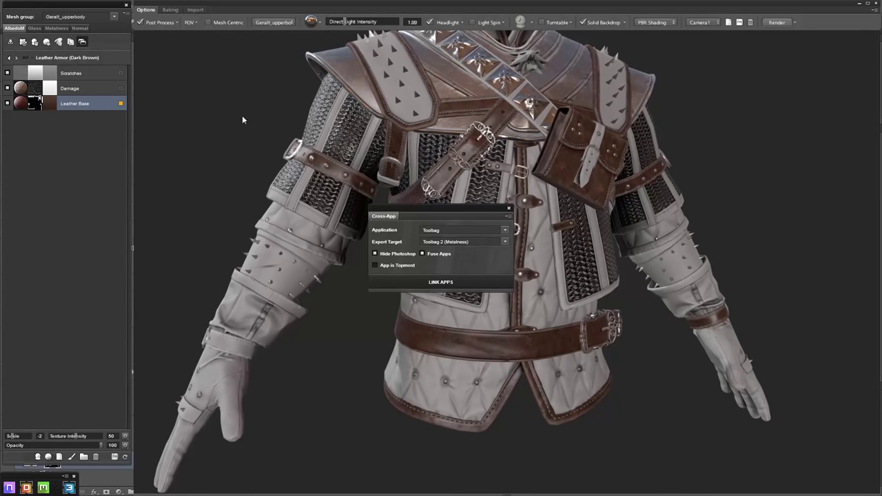
left_click(507, 211)
key("ctrl+j")
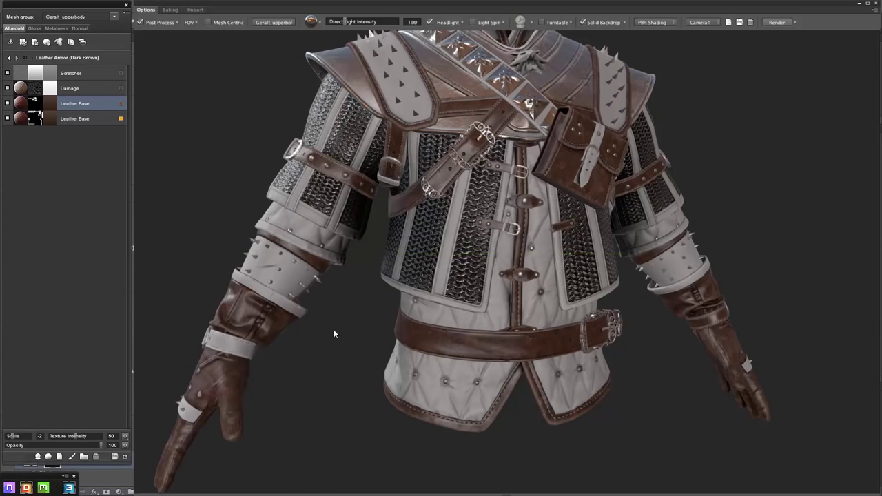
left_click_drag(334, 329, 349, 274)
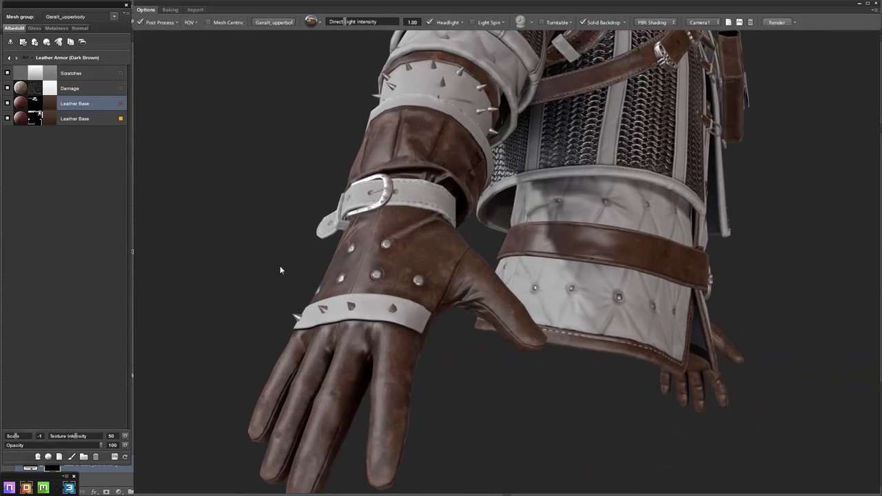
double_click(49, 103)
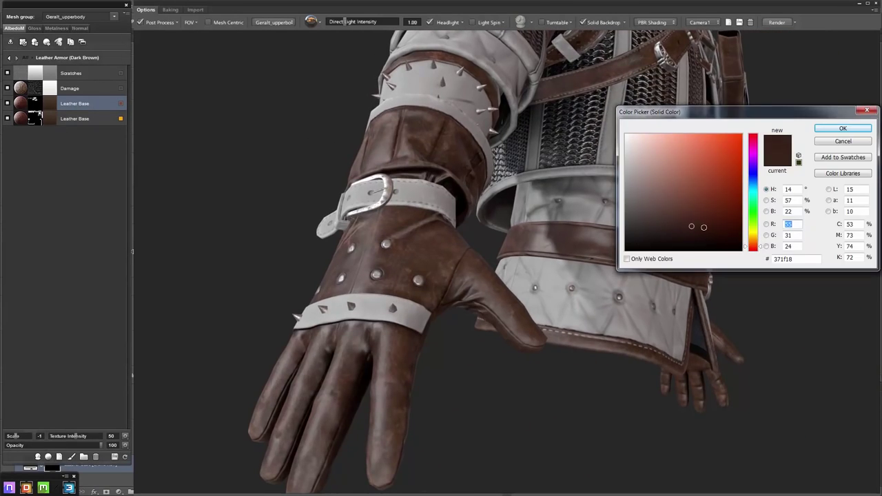
left_click(840, 129)
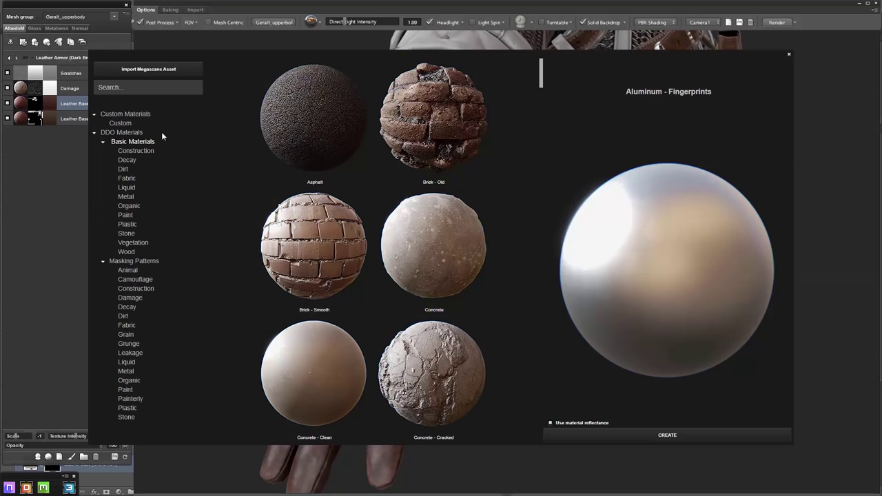
Add a Fabric > Leather - Cowhide layer at scale -1, masked to the bracer ID
left_click(128, 179)
scroll(317, 221, "down", 3)
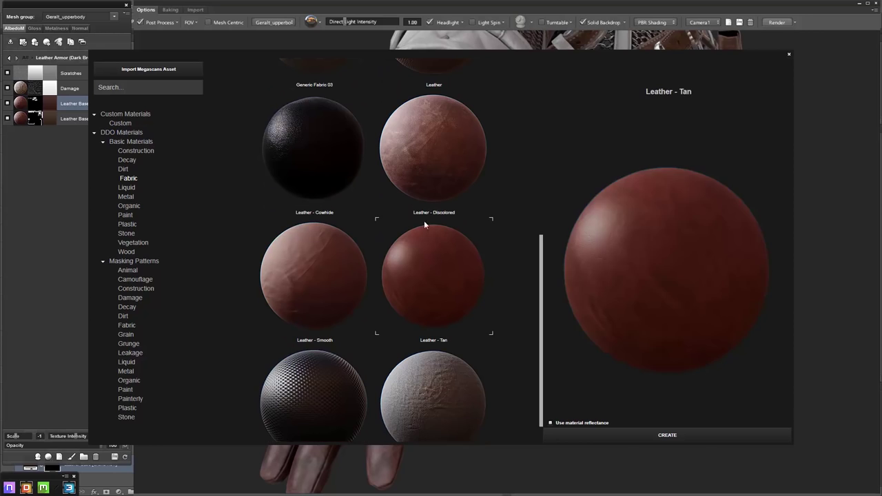
scroll(422, 234, "up", 1)
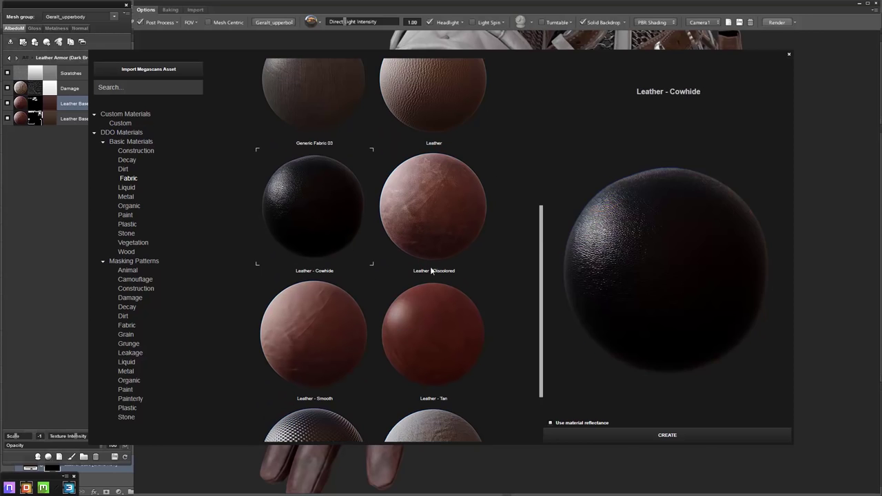
double_click(434, 266)
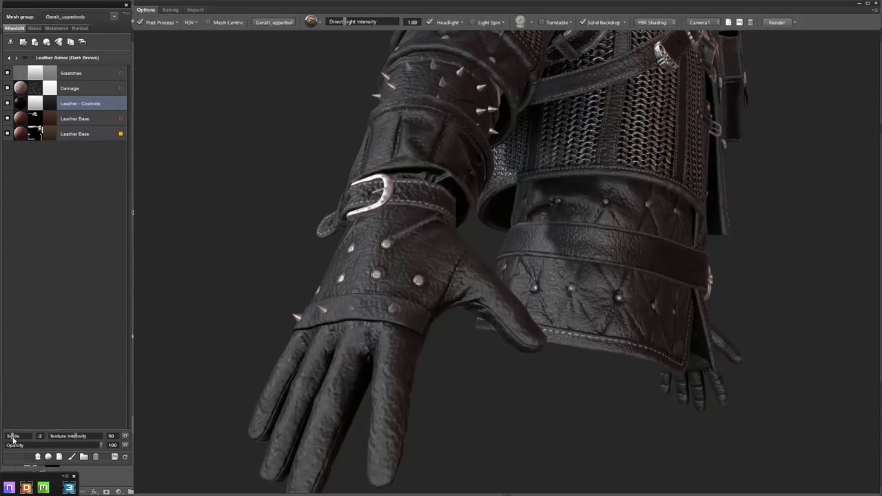
left_click_drag(13, 439, 18, 439)
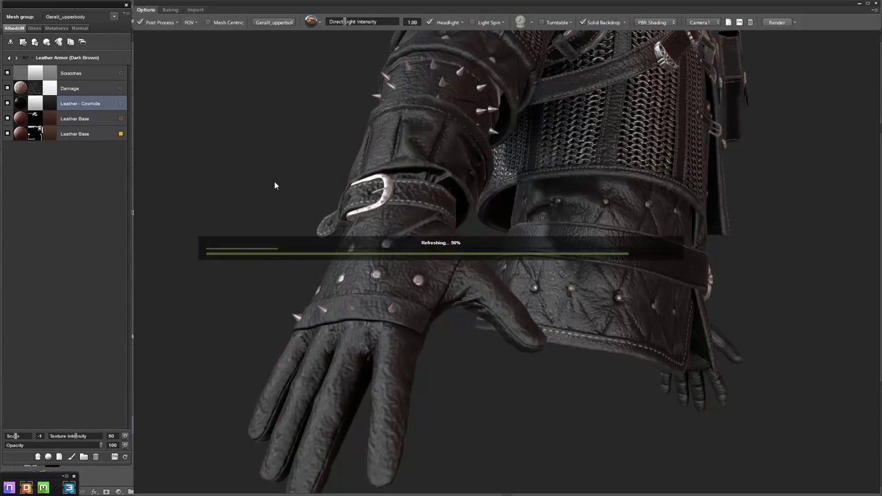
left_click_drag(274, 185, 297, 180)
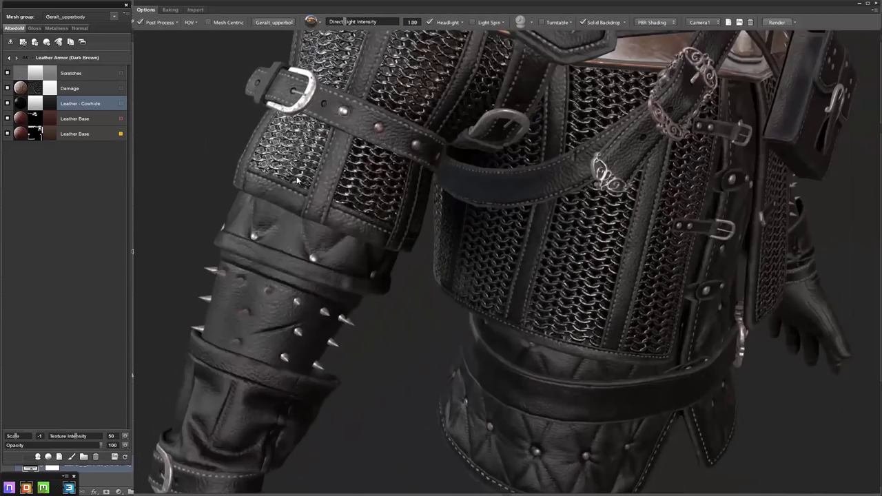
left_click(276, 313)
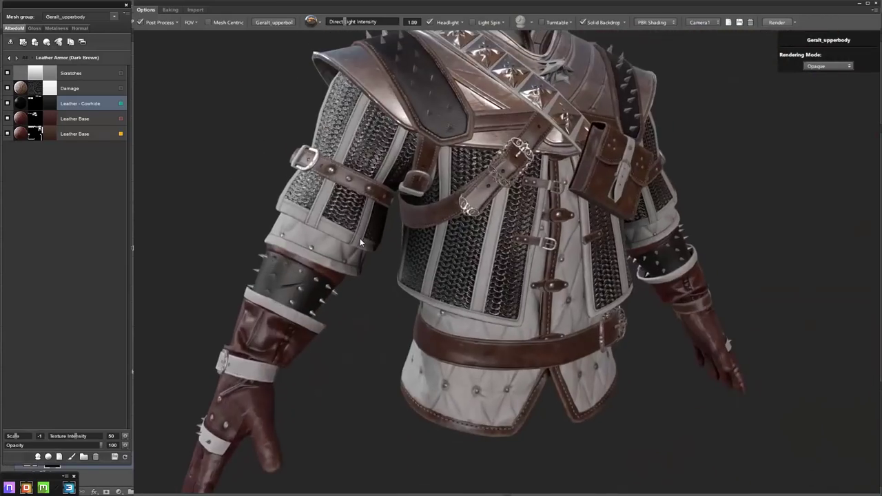
Create a Fabric > Leather layer and mask it to the strap and chainmail-trim ID
left_click(54, 461)
left_click(94, 131)
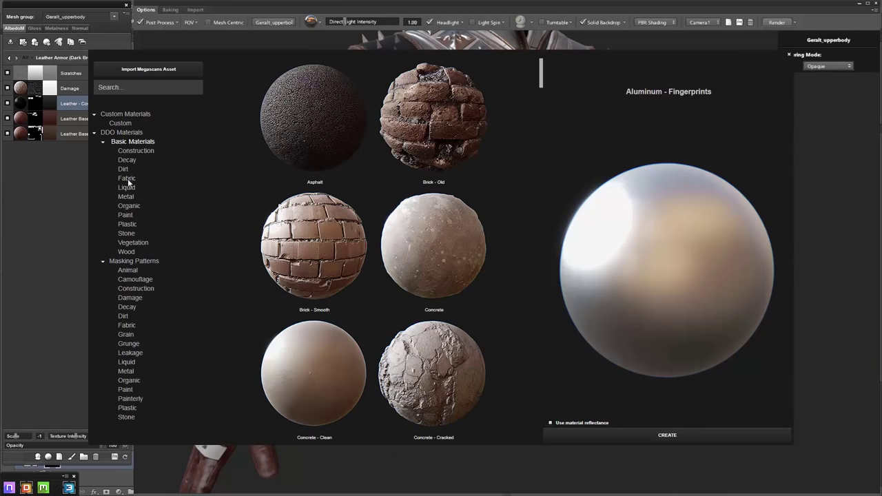
left_click(125, 196)
left_click(128, 177)
scroll(353, 220, "down", 2)
double_click(423, 145)
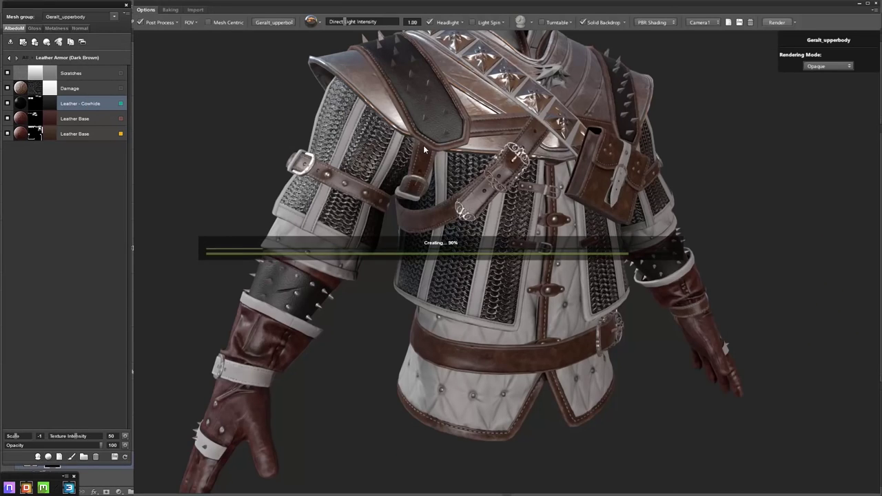
scroll(406, 197, "up", 5)
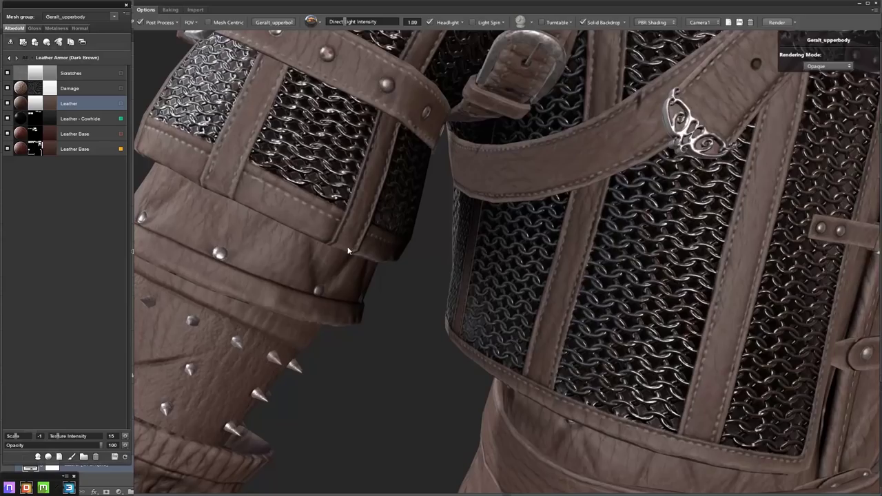
left_click_drag(262, 241, 384, 307)
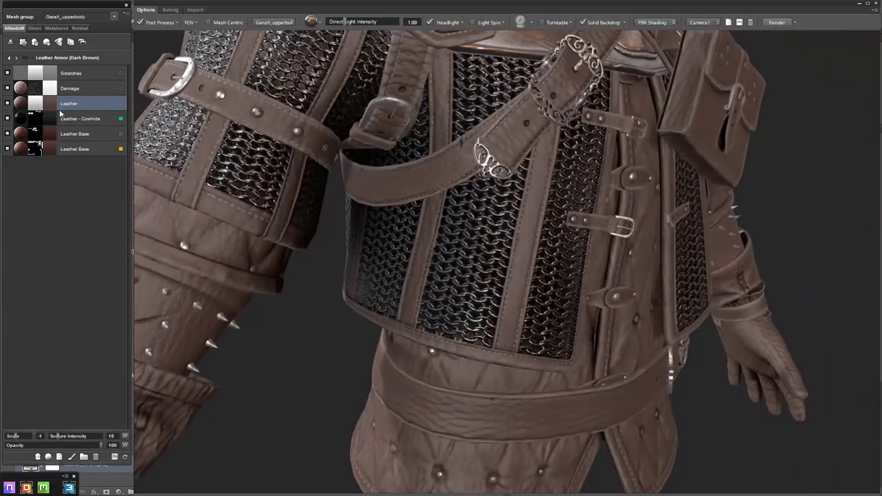
left_click(414, 275)
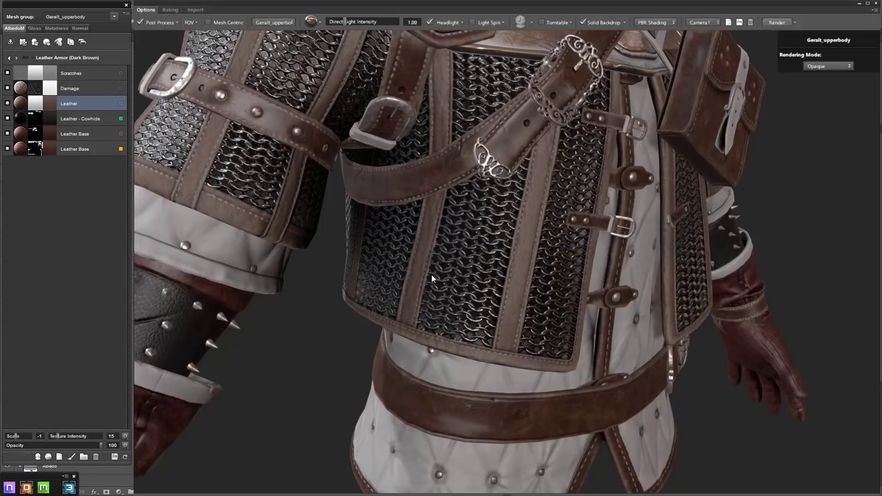
Open and adjust the Leather layer's colour in the Color Picker several times
left_click(50, 105)
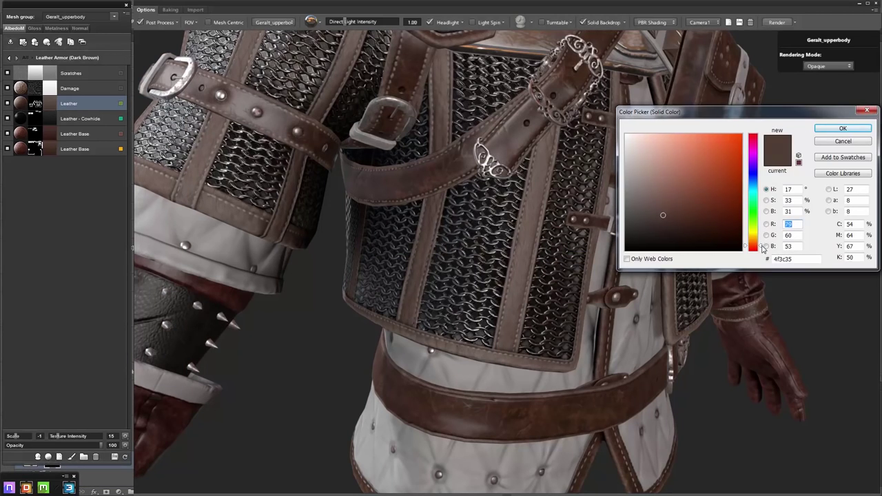
left_click(841, 129)
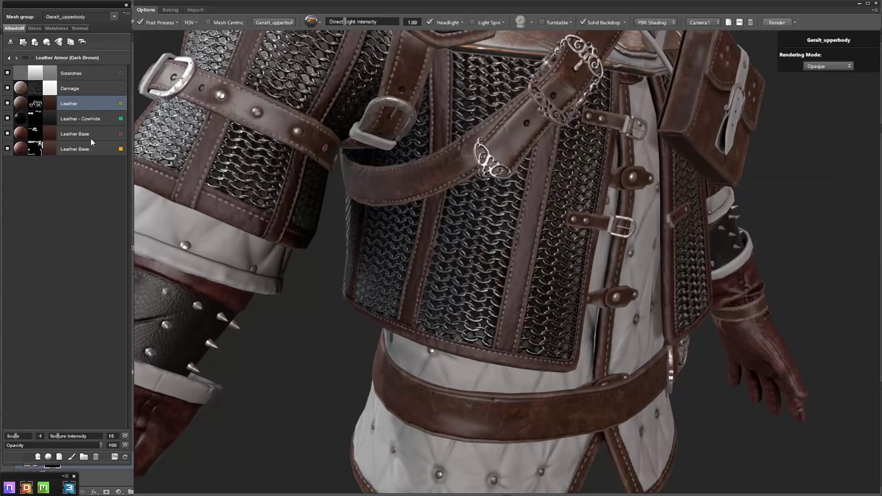
left_click(52, 103)
left_click(842, 129)
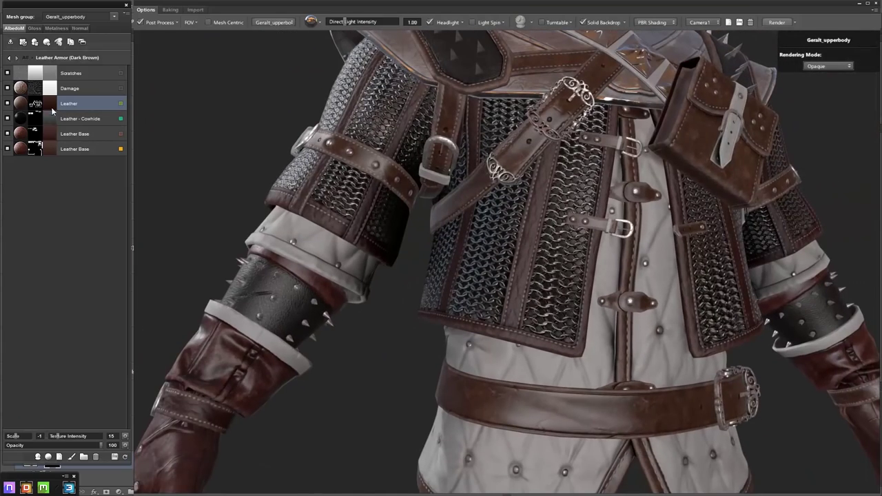
left_click(47, 106)
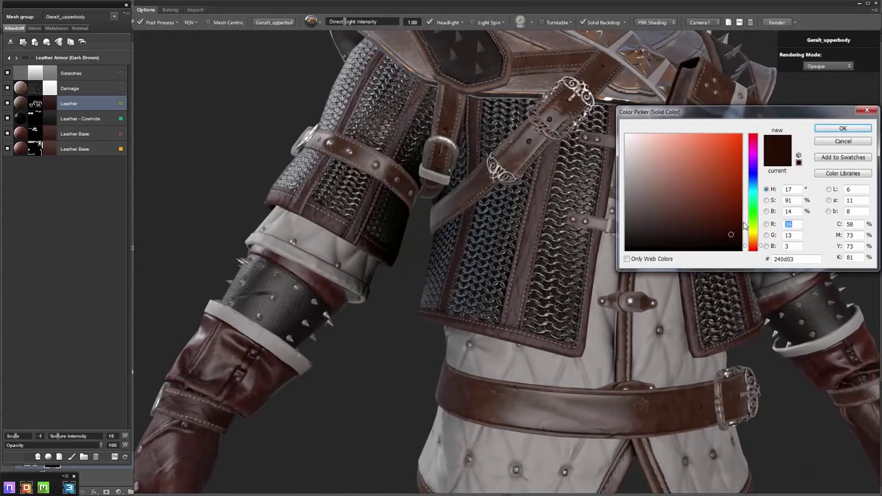
left_click(842, 129)
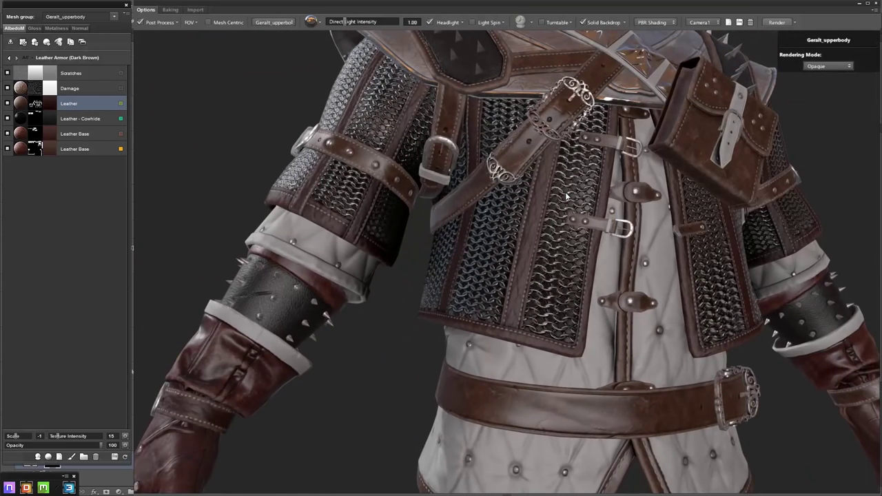
left_click(53, 106)
left_click(843, 131)
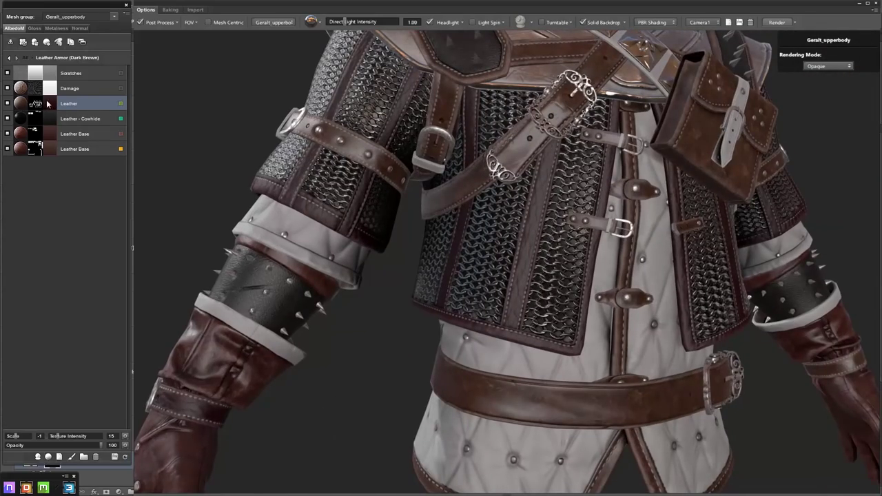
Set the Leather layer's colour to dark red #300100 and confirm it
left_click(48, 104)
left_click(843, 128)
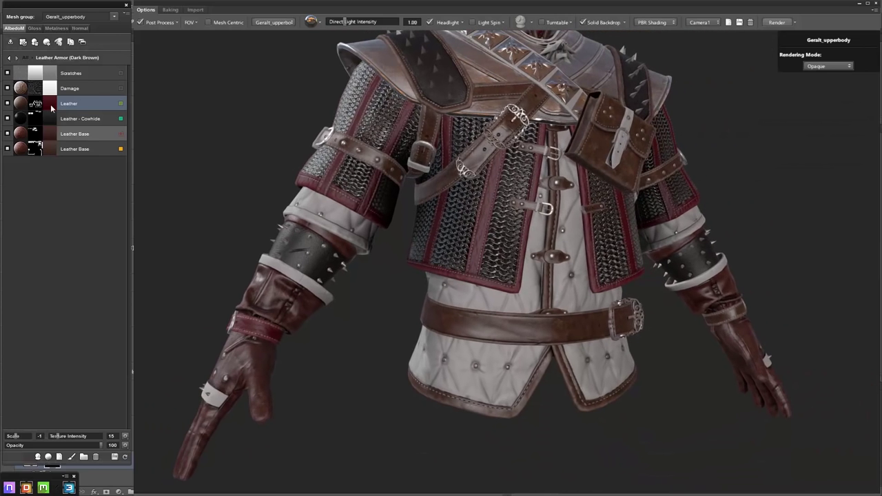
left_click(51, 103)
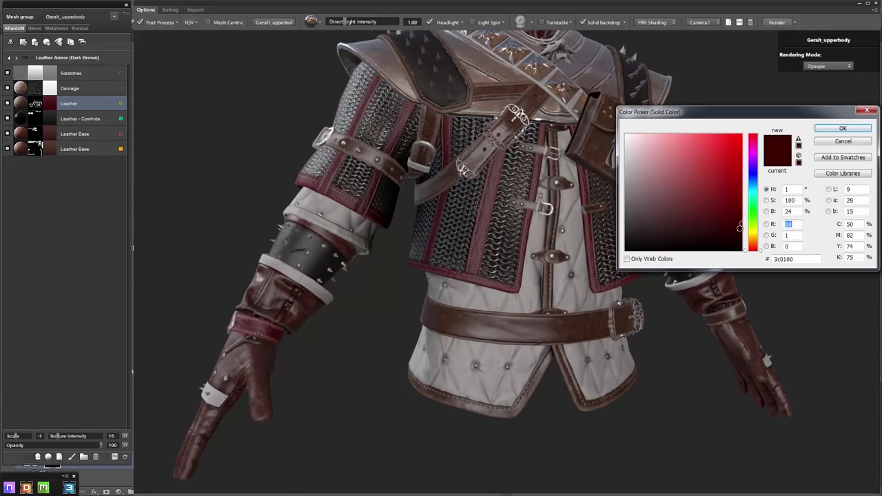
left_click(841, 130)
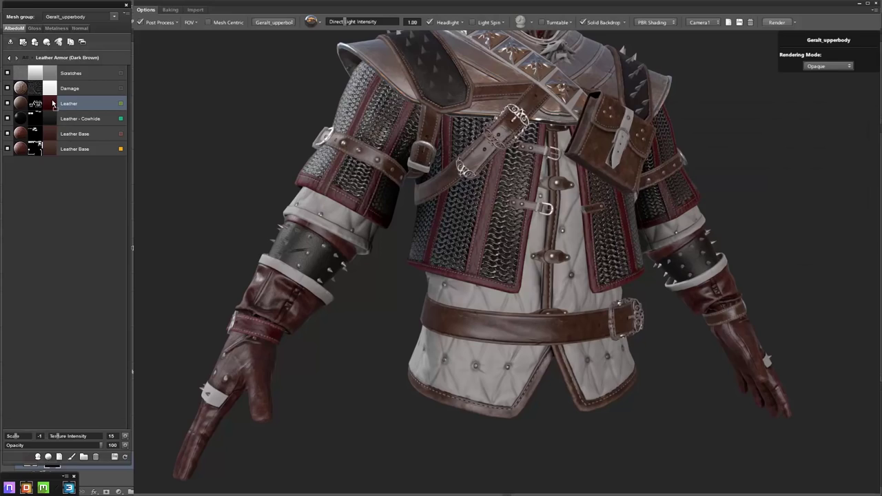
left_click(51, 103)
left_click(848, 124)
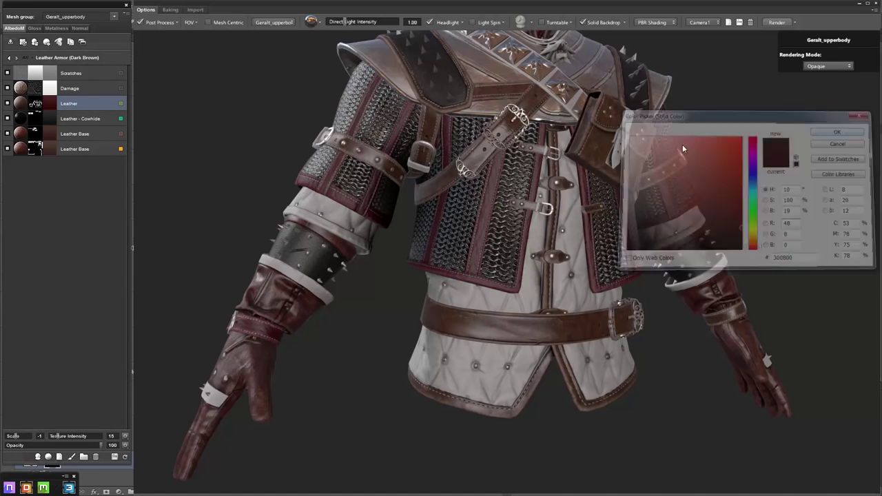
left_click_drag(604, 161, 551, 207)
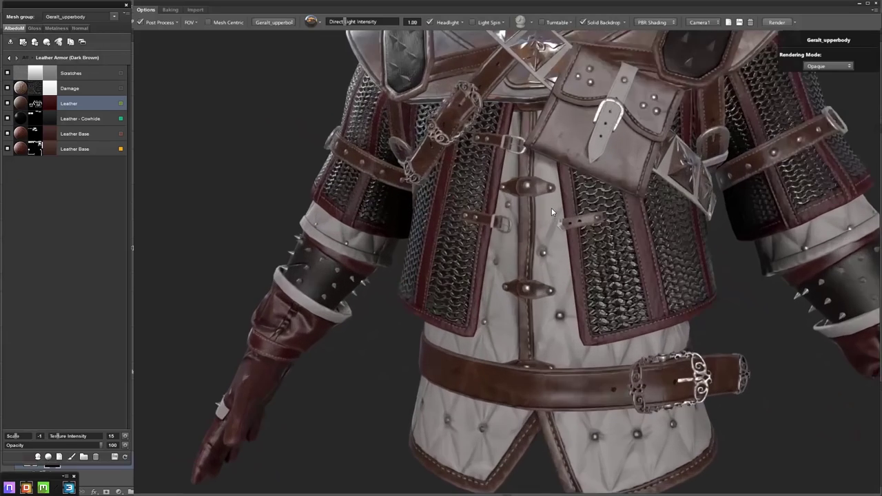
Add a Leather - Tan layer from the DDO Fabric materials with scale -1
left_click(48, 457)
left_click(128, 133)
left_click(129, 177)
scroll(340, 197, "down", 2)
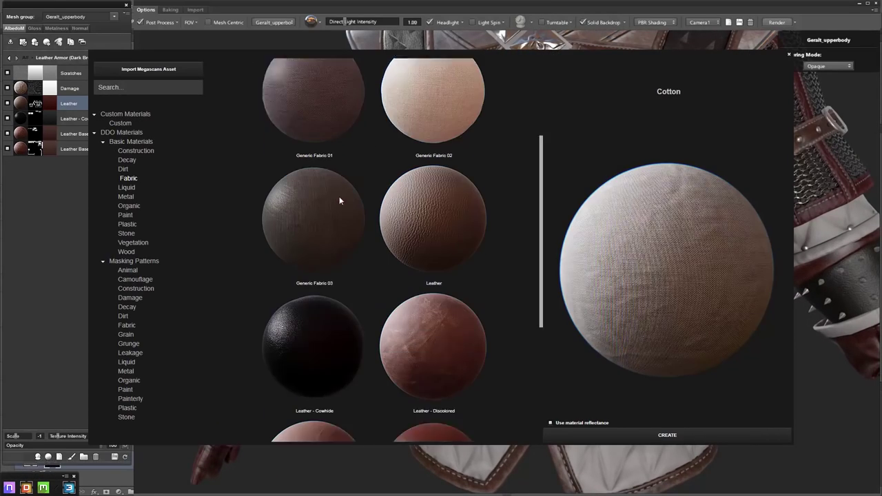
scroll(439, 256, "down", 3)
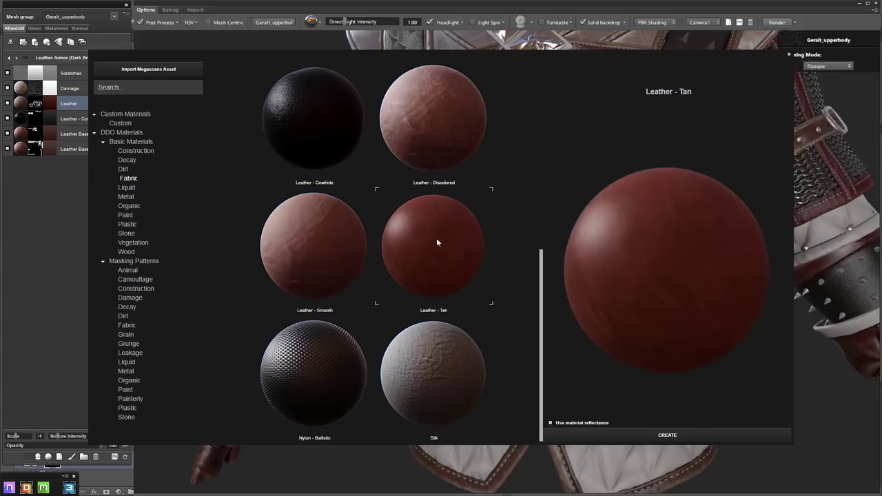
left_click(433, 242)
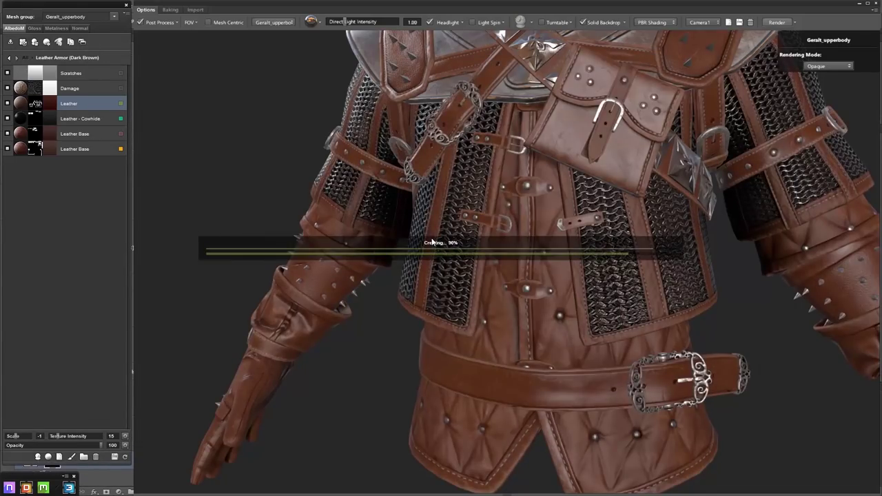
middle_click_drag(526, 237, 544, 161)
scroll(543, 164, "up", 3)
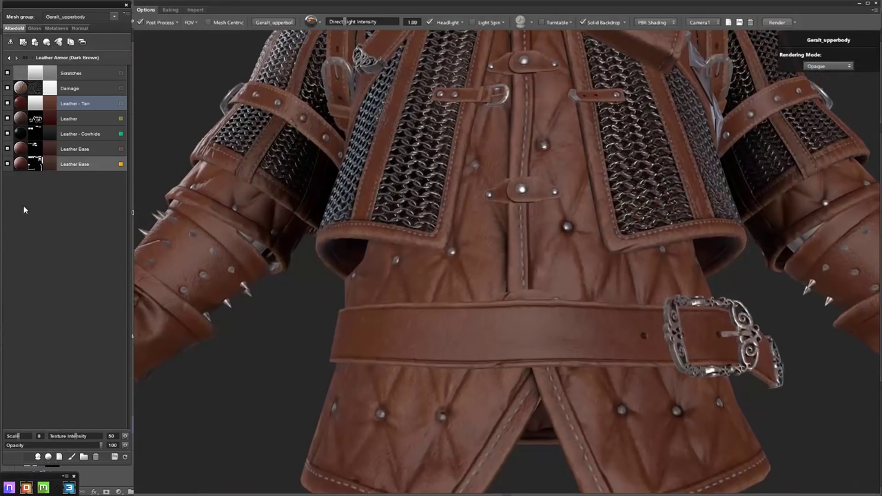
left_click_drag(15, 436, 16, 439)
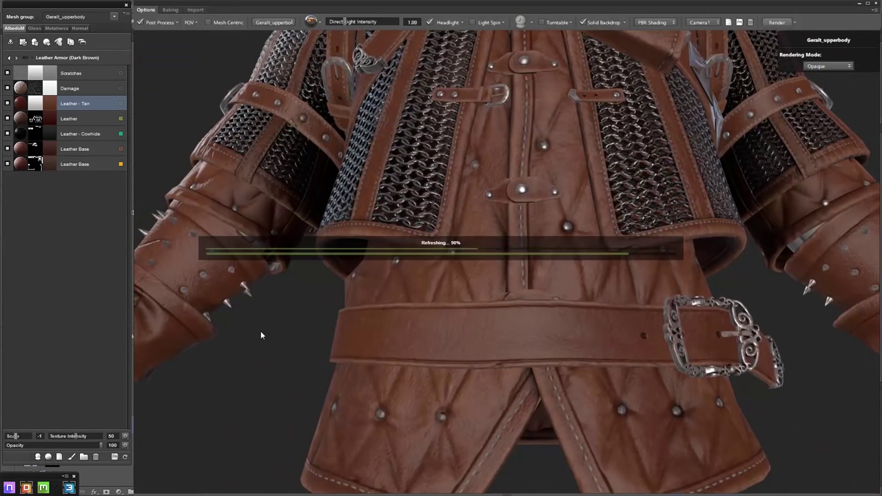
Tint the Leather - Tan layer deep red (#5c0d00)
left_click_drag(212, 309, 366, 264)
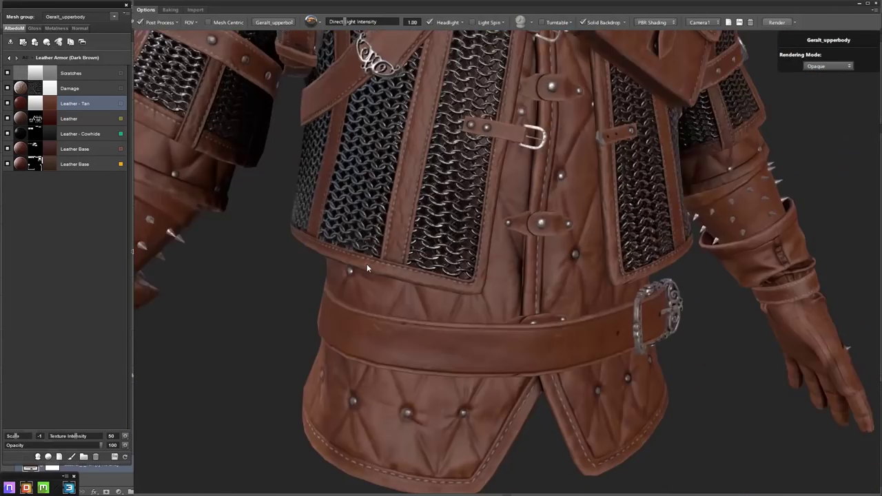
left_click(47, 108)
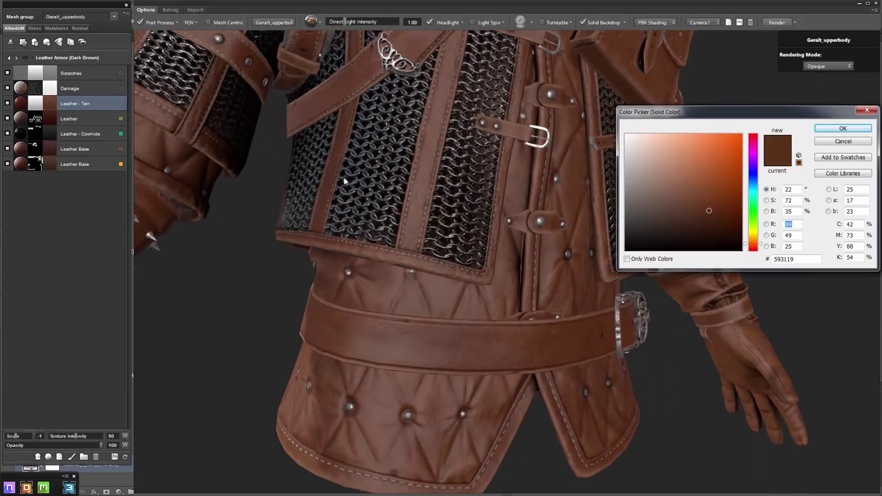
left_click_drag(760, 249, 761, 252)
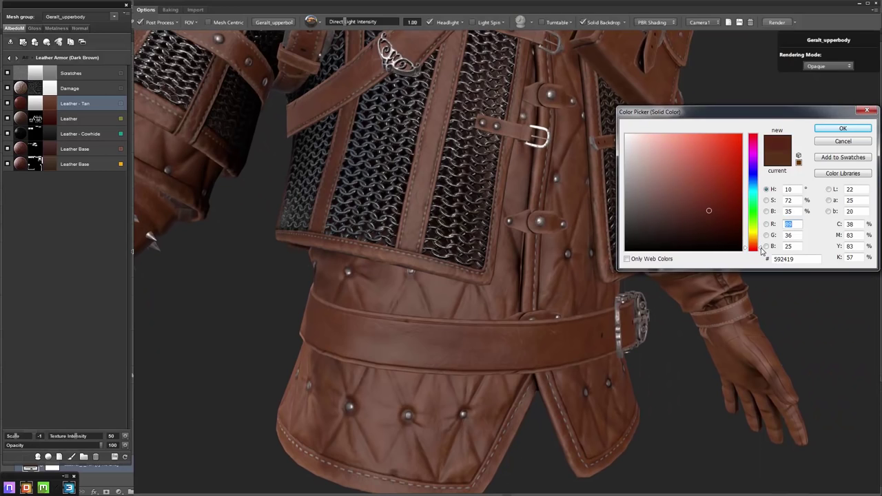
left_click(842, 128)
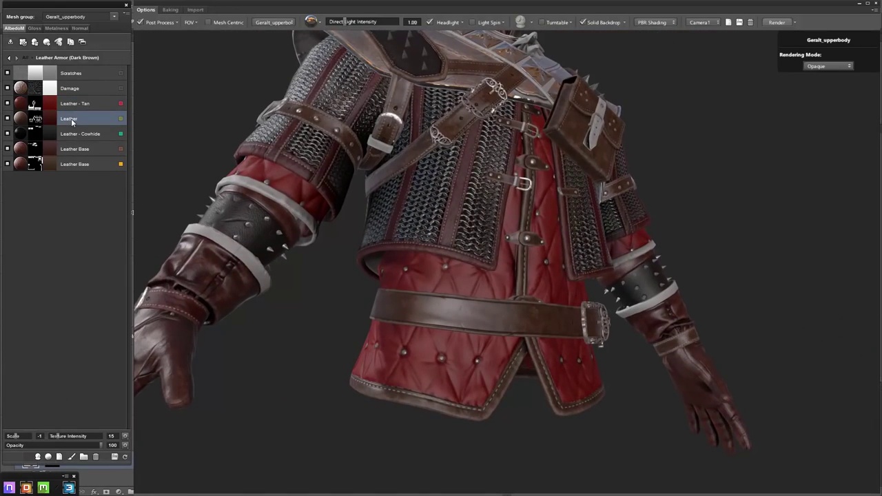
Duplicate the Leather layer and apply a layer option to the copy
left_click(71, 118)
key("ctrl+j")
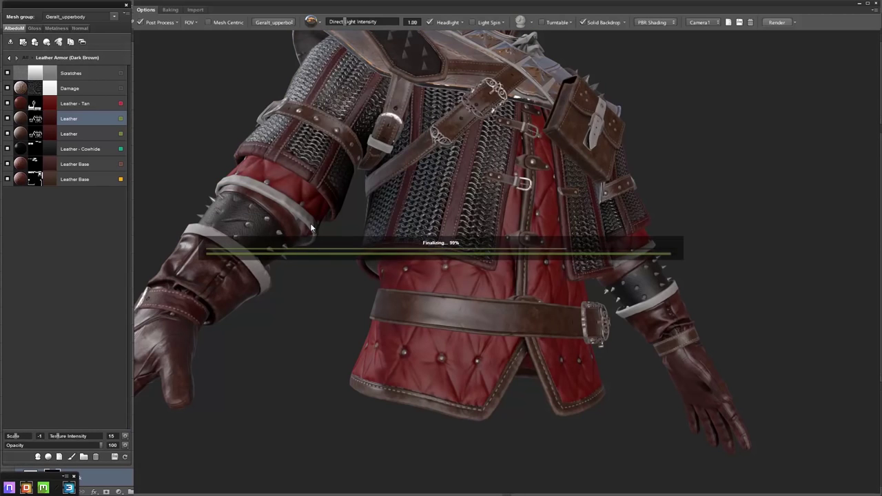
scroll(338, 240, "up", 3)
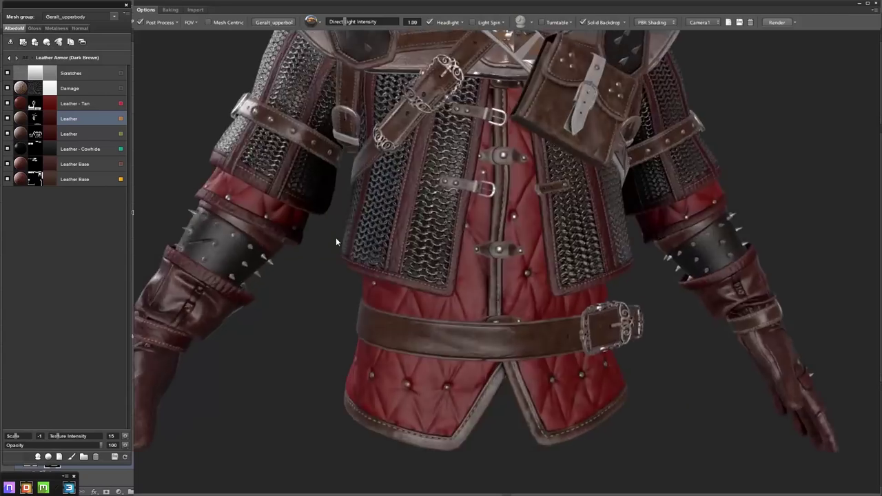
middle_click_drag(339, 240, 419, 219)
scroll(419, 219, "up", 5)
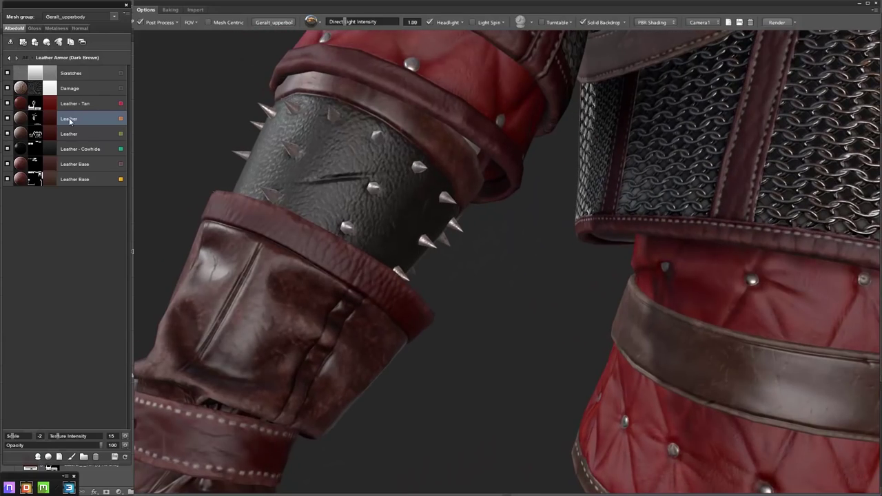
right_click(70, 122)
left_click(117, 266)
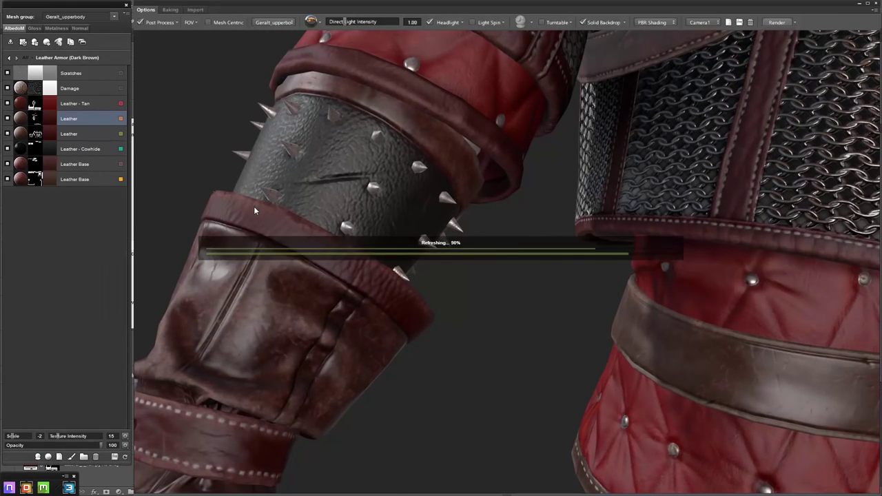
left_click_drag(254, 206, 308, 196)
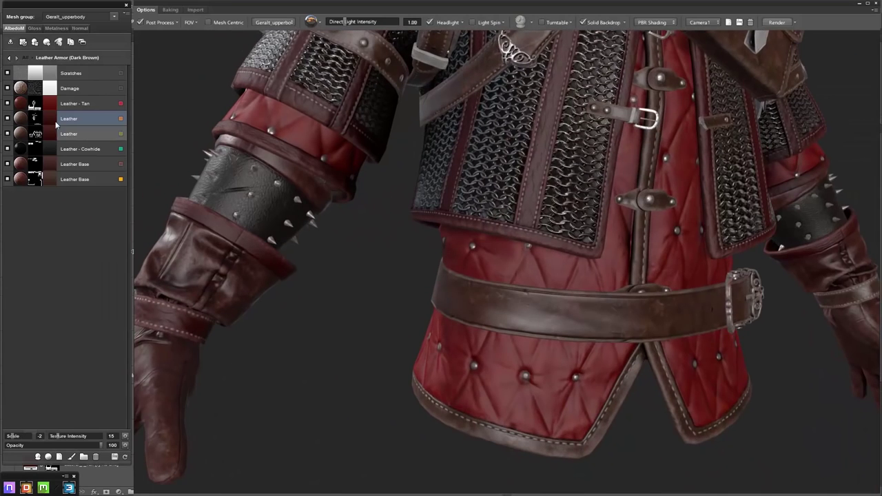
Shift the Leather layer's colour slightly toward orange
left_click(50, 118)
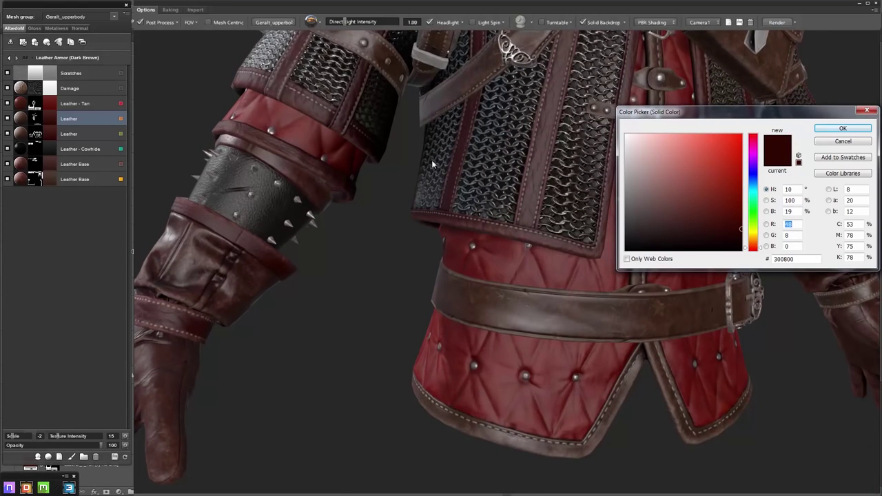
left_click(761, 247)
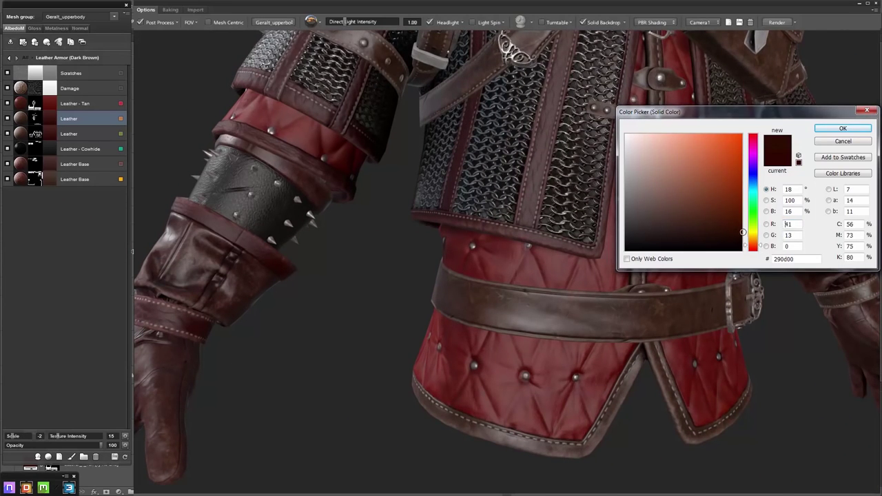
left_click(842, 129)
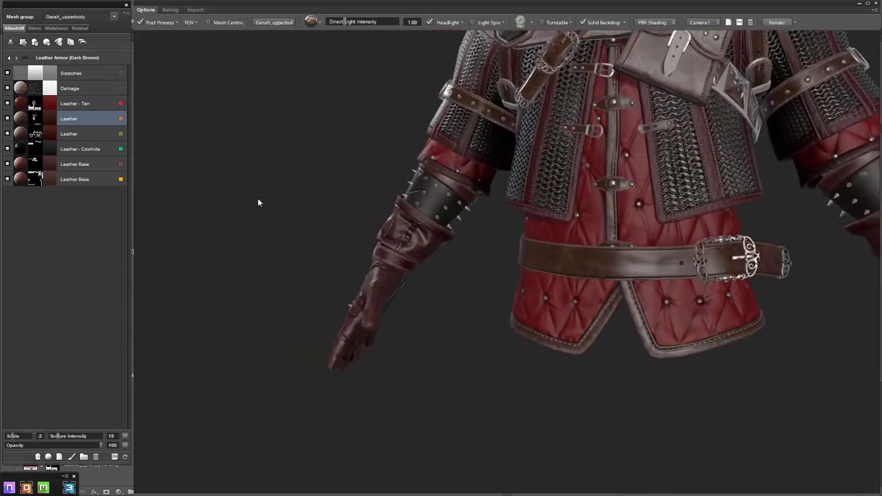
left_click(52, 120)
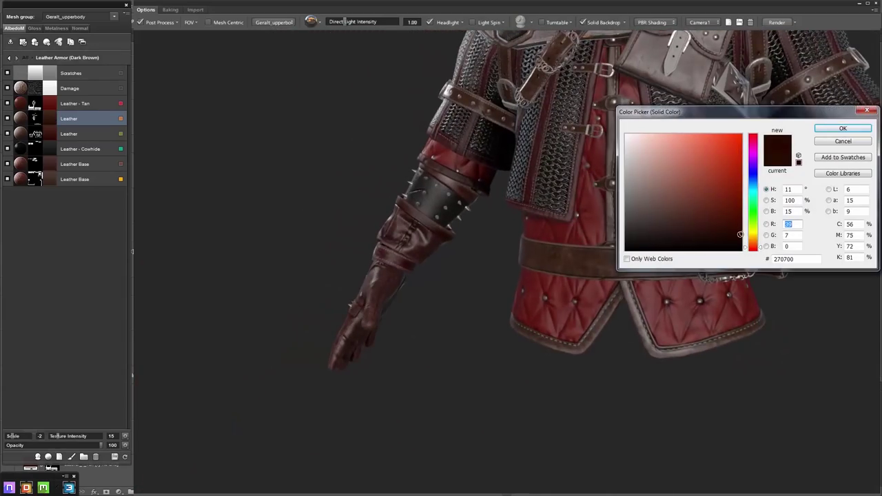
key("Return")
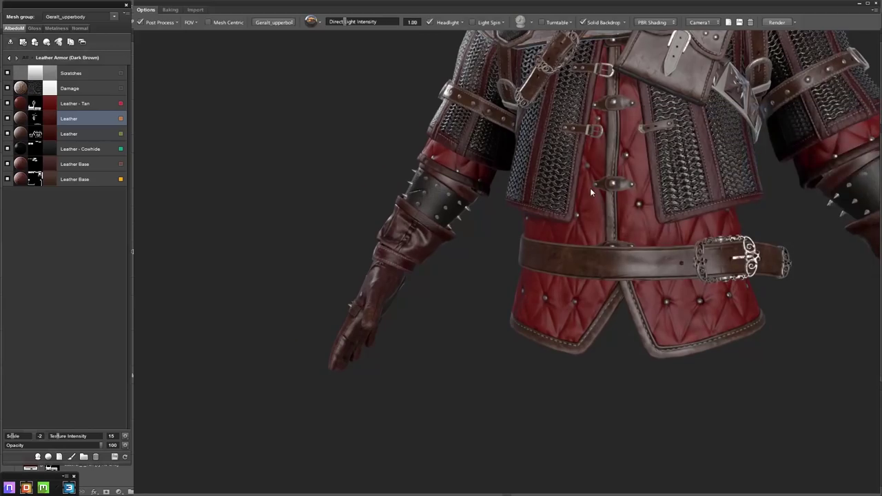
left_click_drag(590, 187, 498, 217)
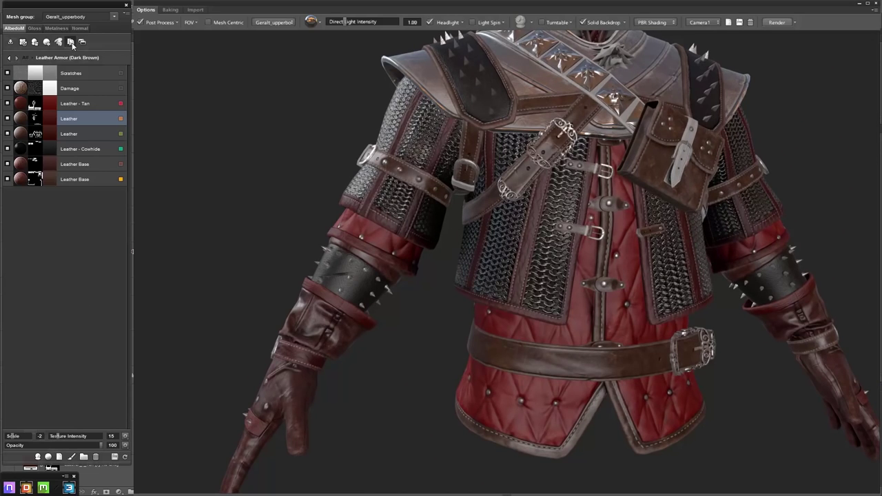
Add a third Leather layer to the leather group
left_click(72, 44)
left_click(685, 165)
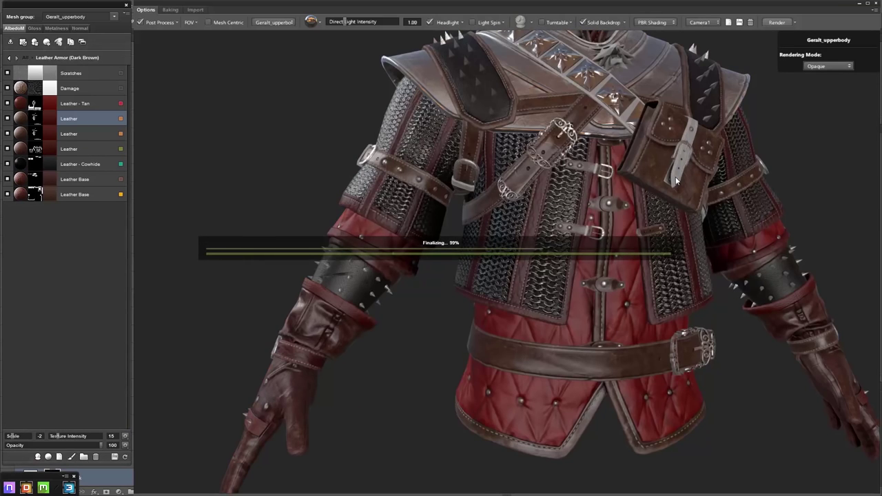
scroll(630, 171, "up", 5)
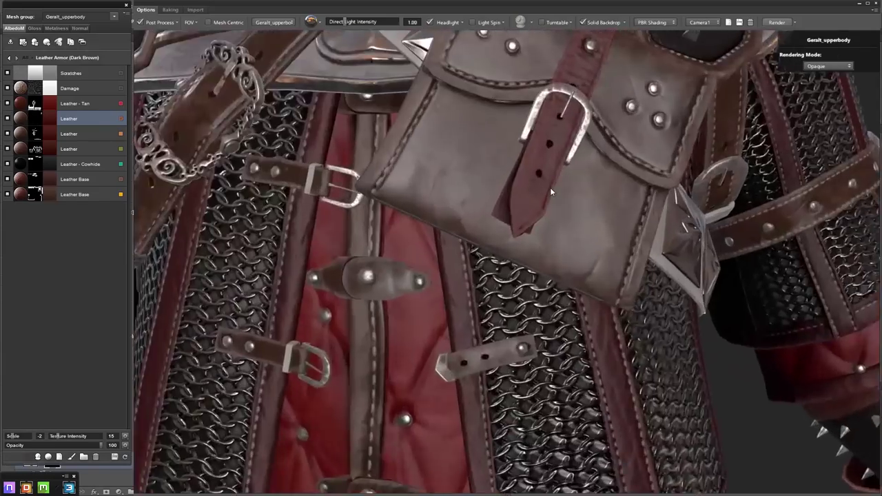
scroll(556, 208, "down", 3)
scroll(556, 208, "down", 2)
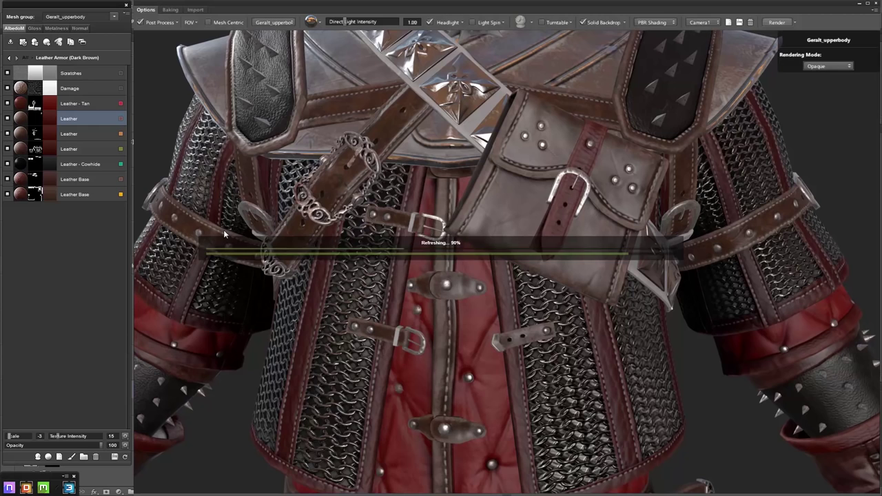
Tint the new Leather layer deep reddish brown, 1f0900
left_click(57, 119)
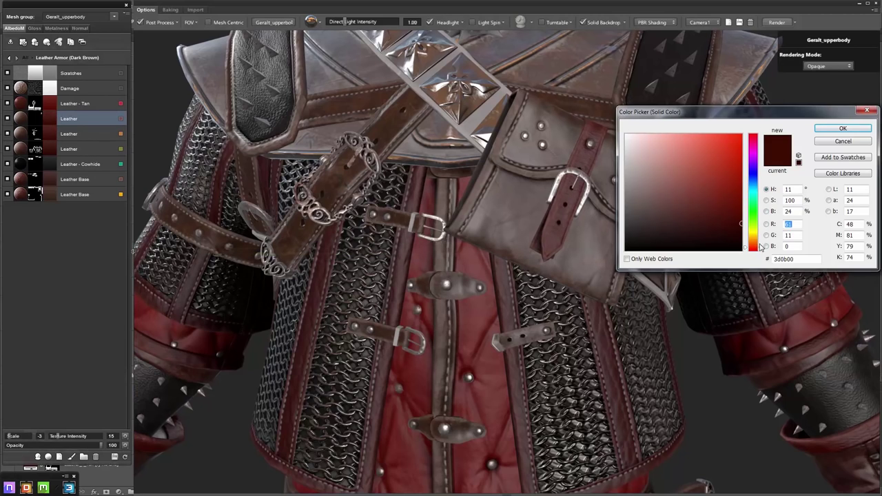
left_click(761, 245)
left_click(842, 130)
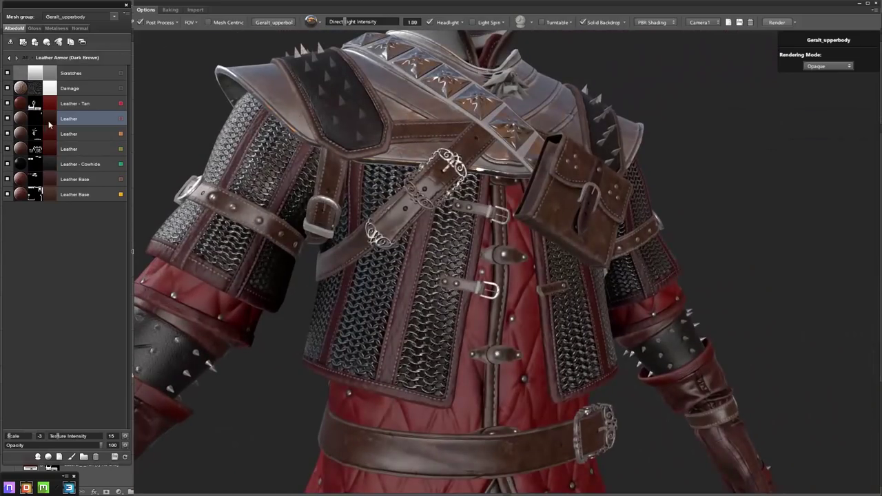
left_click(50, 118)
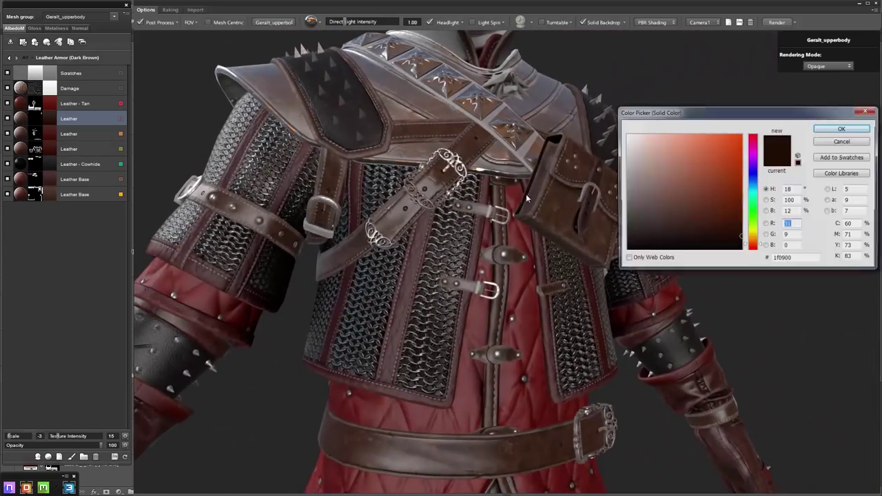
left_click(841, 129)
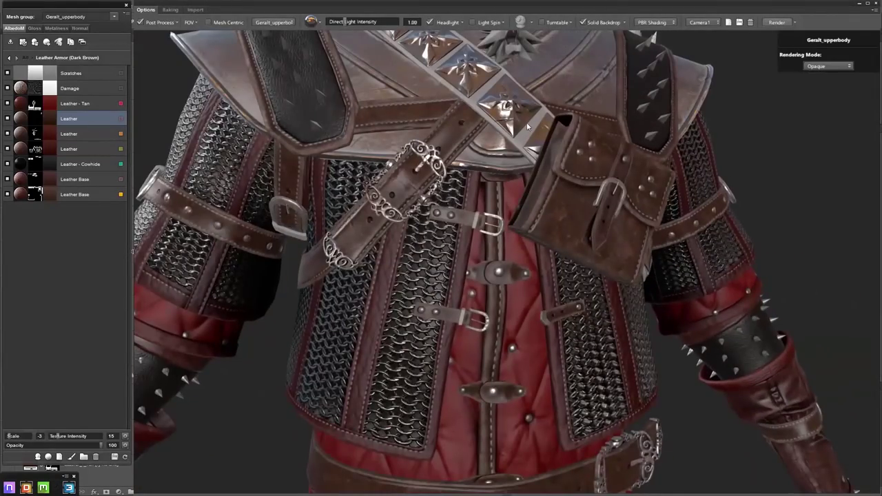
Duplicate the Leather - Cowhide layer and shrink the copy's scale
key("c")
key("c")
left_click(28, 163)
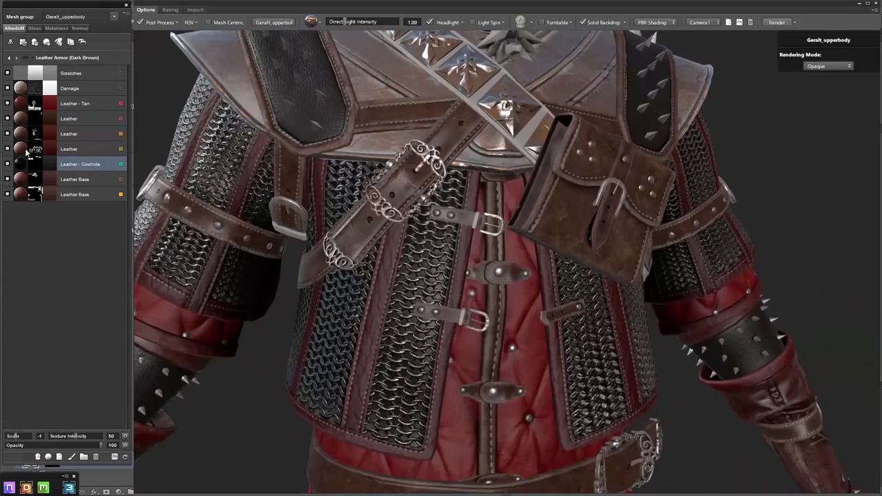
key("ctrl+d")
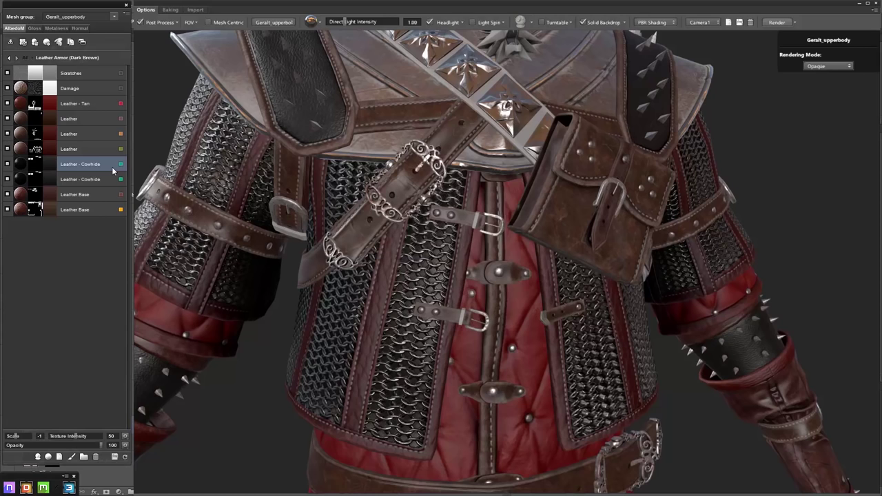
key("c")
key("c")
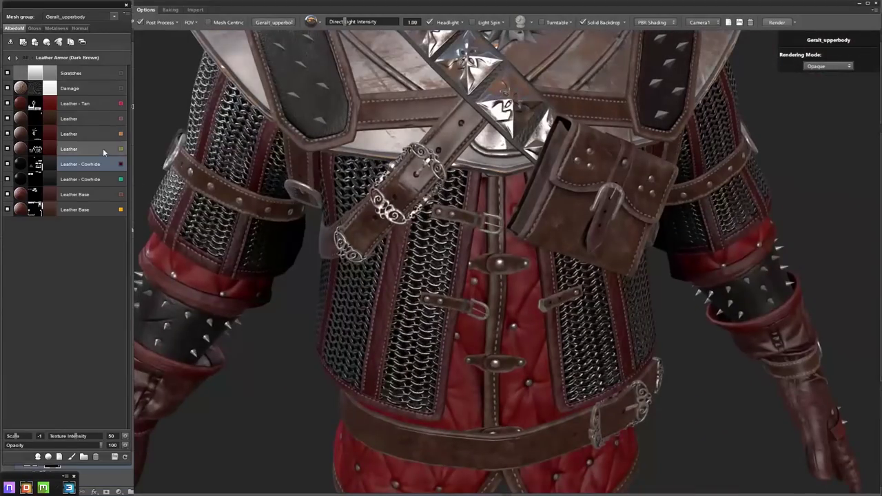
left_click_drag(18, 439, 10, 440)
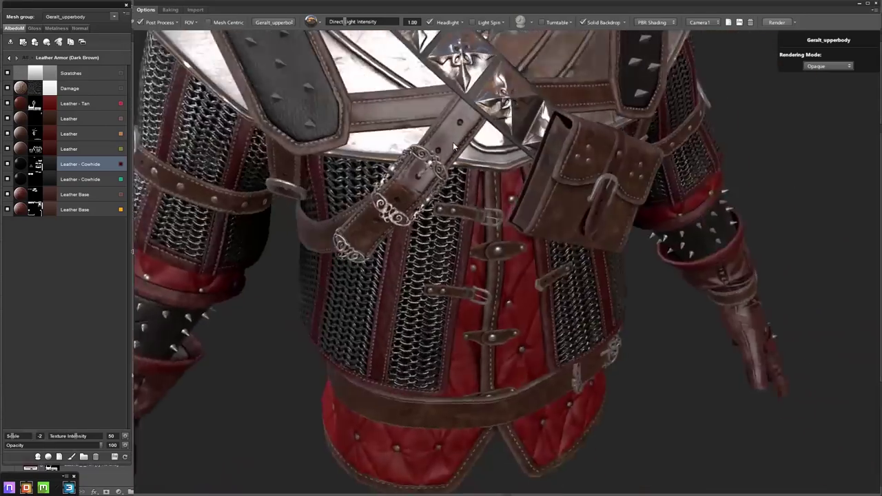
Tint the cowhide copy near-black red-brown (140500) and save the texture maps
mouse_move(455, 151)
right_mouse_down()
mouse_move(482, 467)
mouse_move(351, 147)
right_mouse_up()
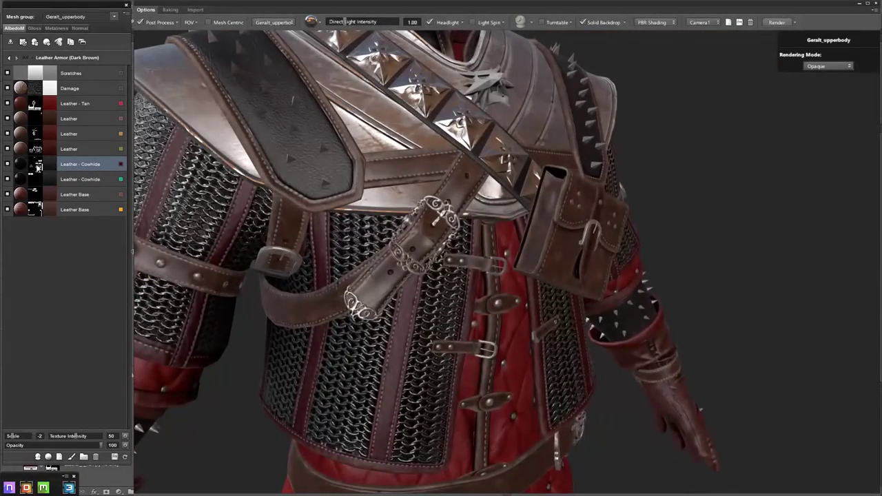
left_click(50, 163)
left_click(761, 246)
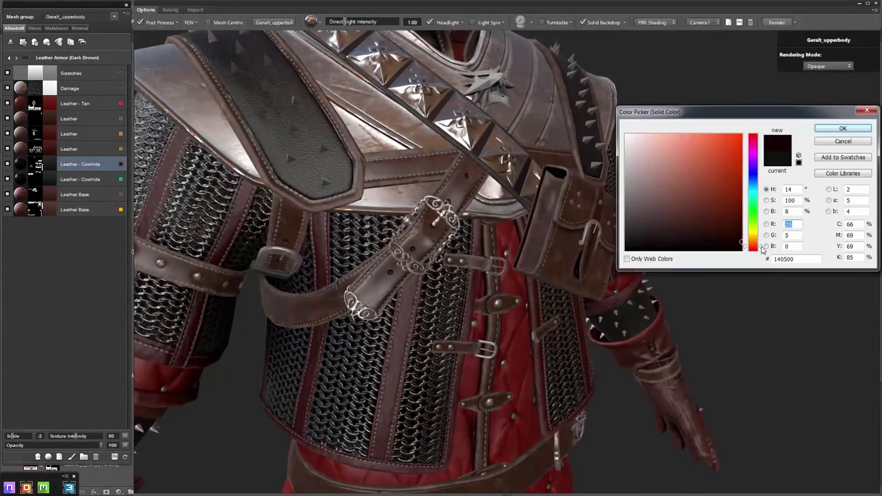
left_click(842, 129)
left_click_drag(555, 197, 498, 199)
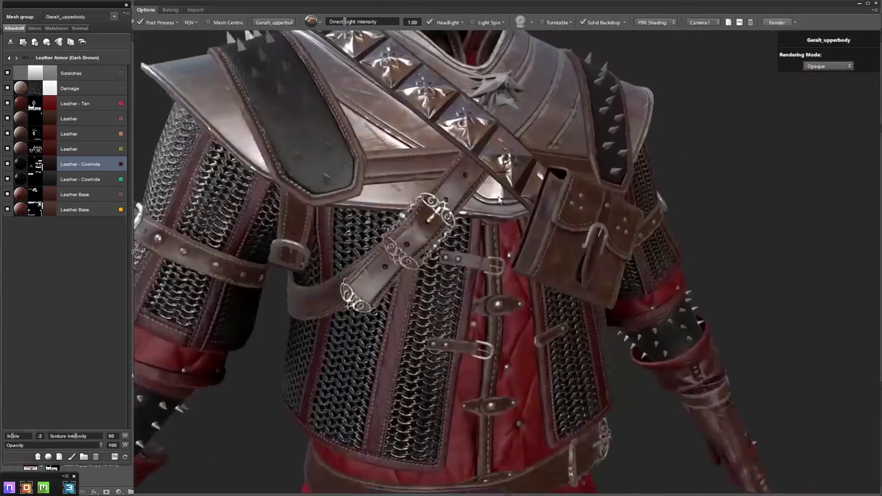
scroll(499, 200, "down", 5)
key("ctrl+s")
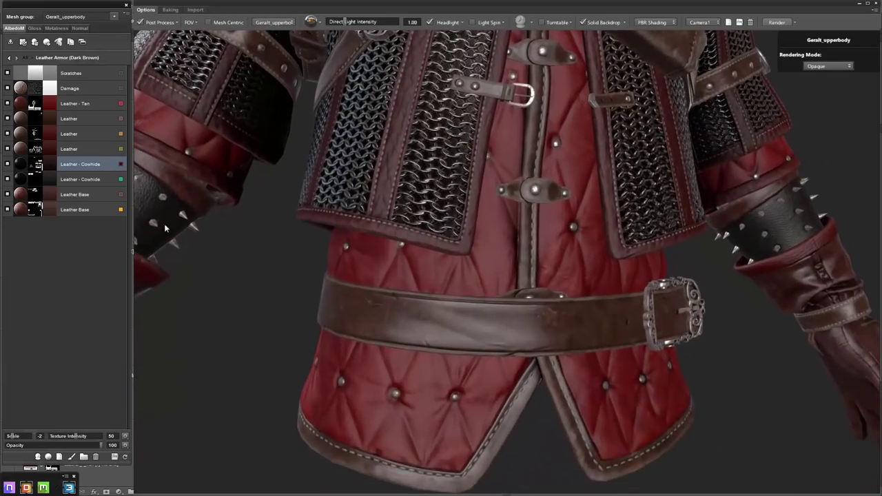
Weaken the Leather - Tan layer's normal-channel texture intensity
left_click(83, 104)
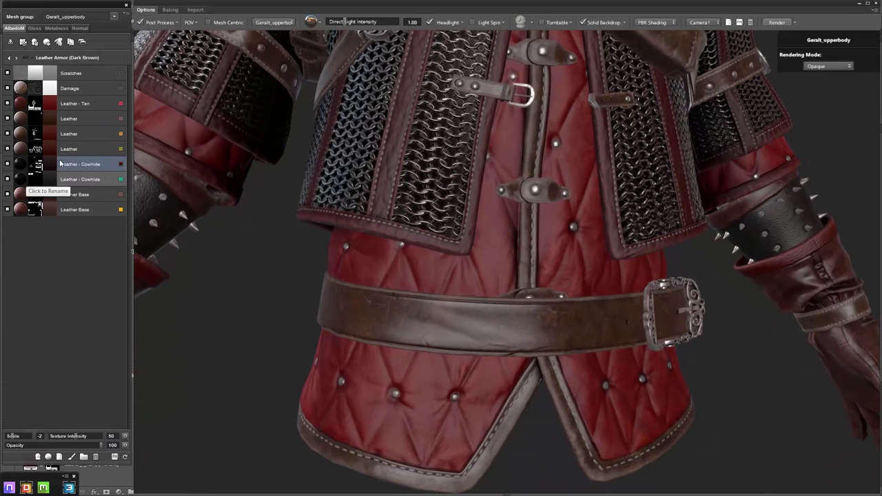
left_click(80, 28)
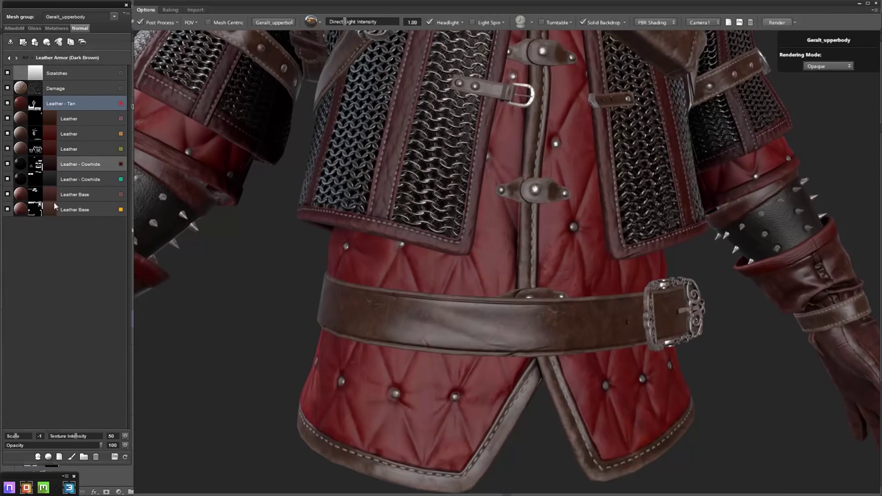
left_click_drag(74, 436, 68, 437)
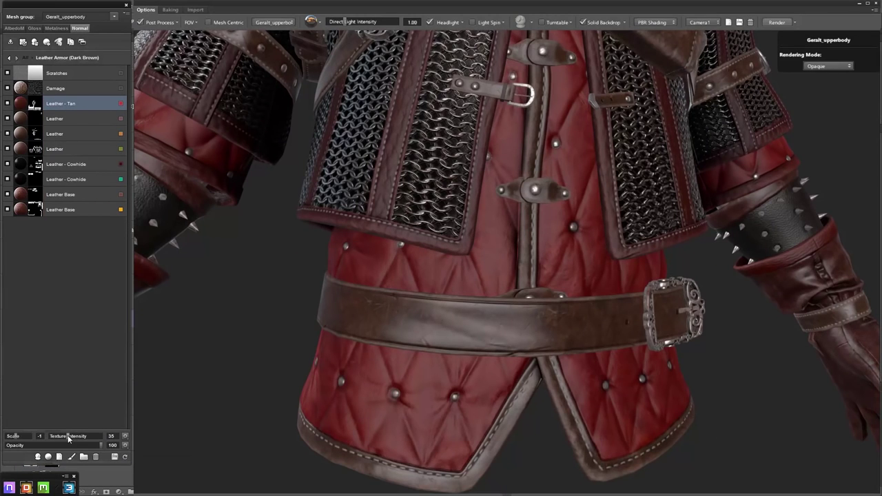
scroll(264, 319, "up", 3)
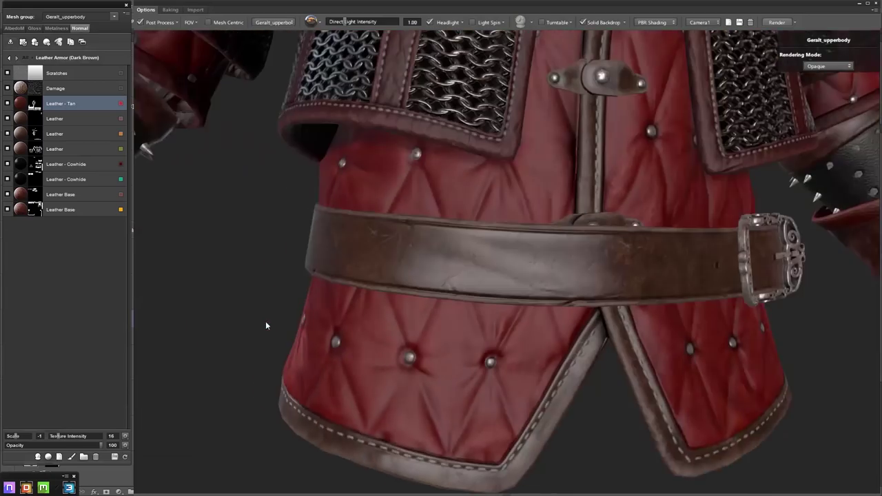
left_click(34, 29)
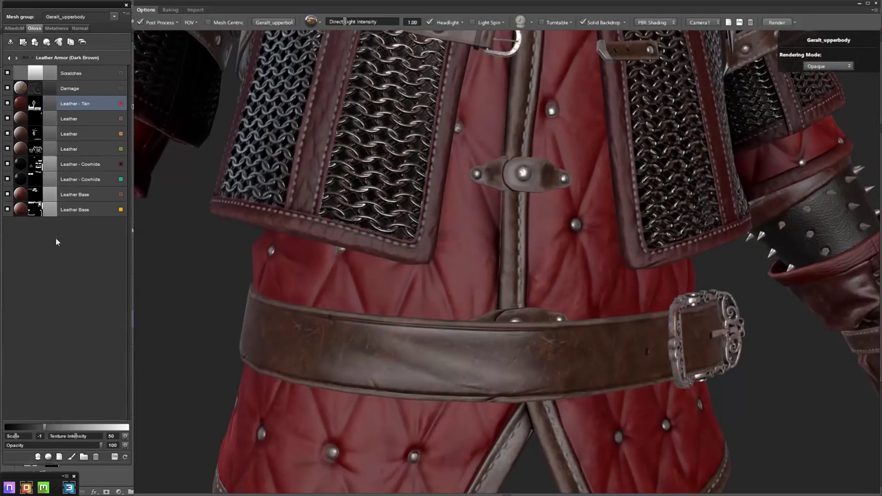
scroll(155, 369, "down", 3)
Lower the Leather Base layer's albedo texture intensity to 37
mouse_move(184, 336)
middle_mouse_down()
mouse_move(219, 297)
mouse_move(228, 340)
middle_mouse_up()
scroll(227, 340, "up", 3)
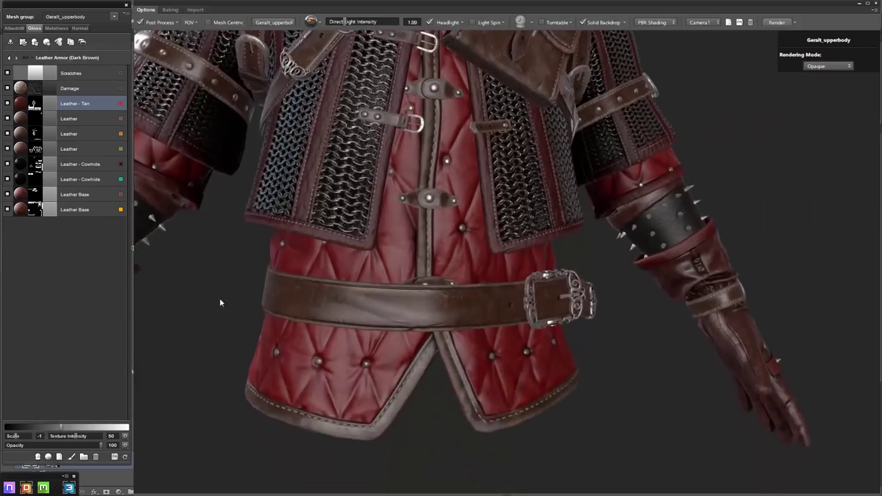
left_click(72, 210)
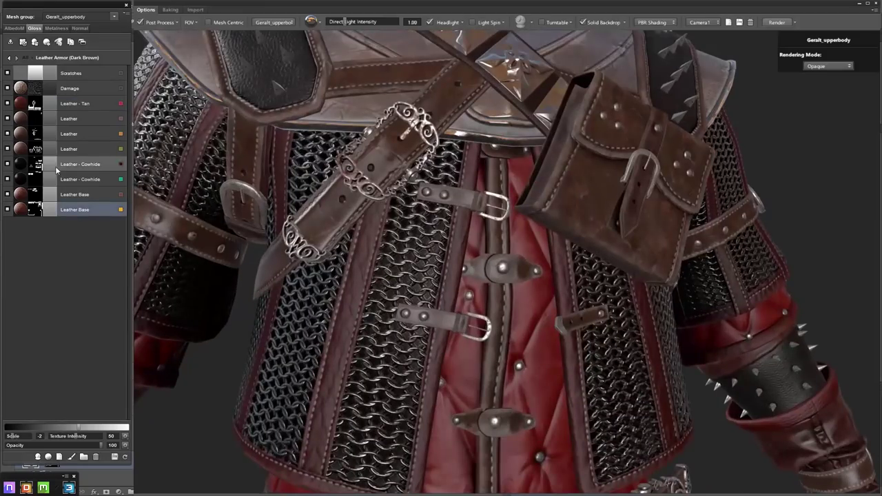
left_click(14, 28)
scroll(222, 310, "down", 3)
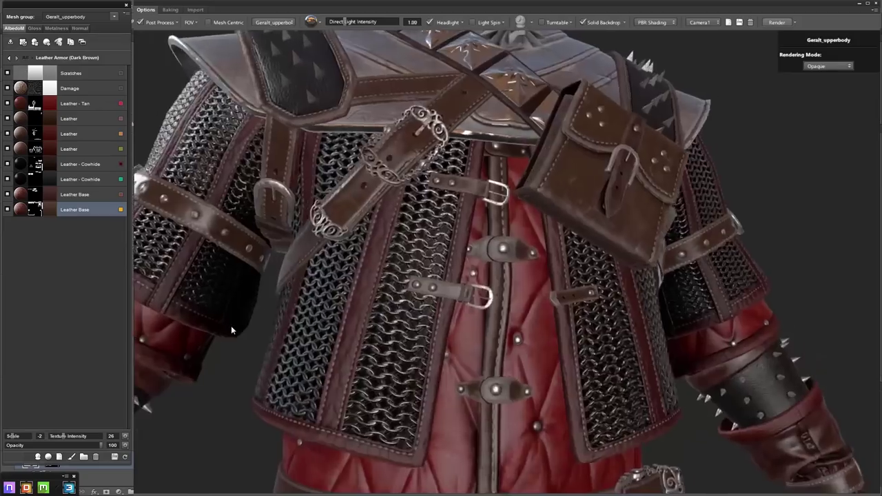
middle_click_drag(231, 325, 207, 344)
scroll(269, 298, "down", 3)
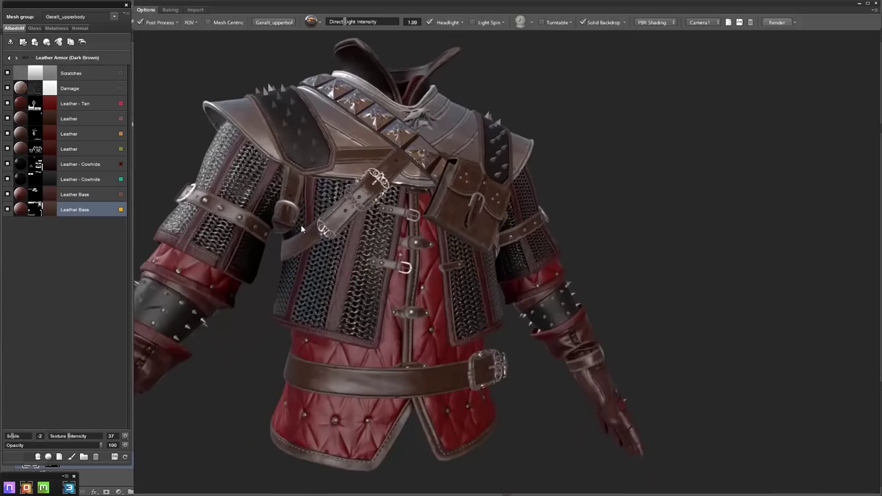
middle_click_drag(269, 298, 235, 290)
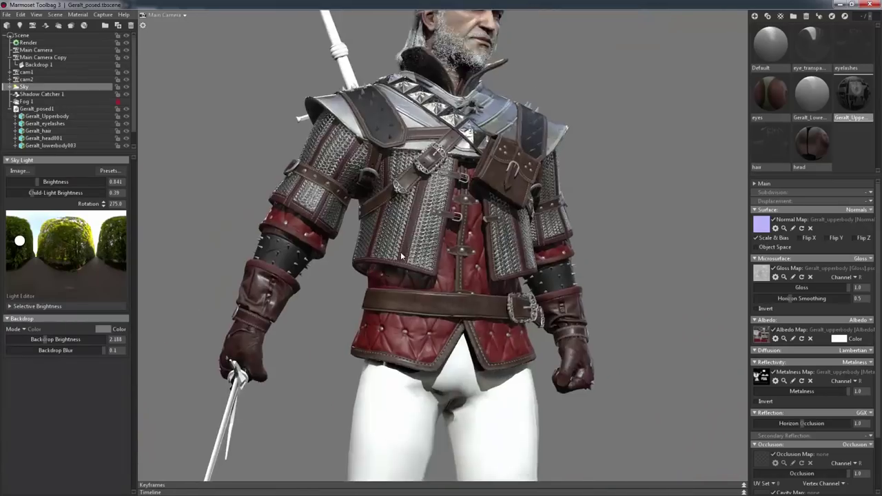
Orbit and zoom in Marmoset to inspect the forearm, gauntlet, belt and sword
mouse_move(400, 252)
left_mouse_down()
mouse_move(448, 276)
mouse_move(358, 299)
left_mouse_up()
scroll(469, 306, "up", 5)
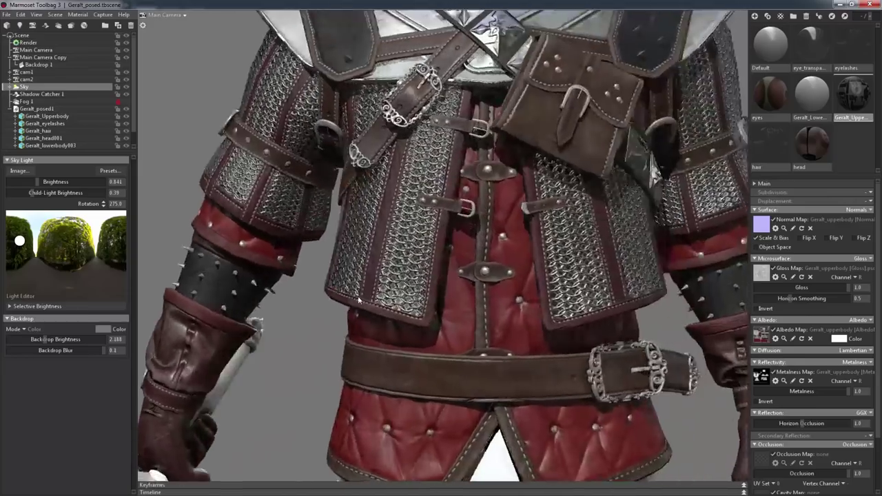
scroll(358, 298, "down", 3)
left_click_drag(355, 259, 412, 277)
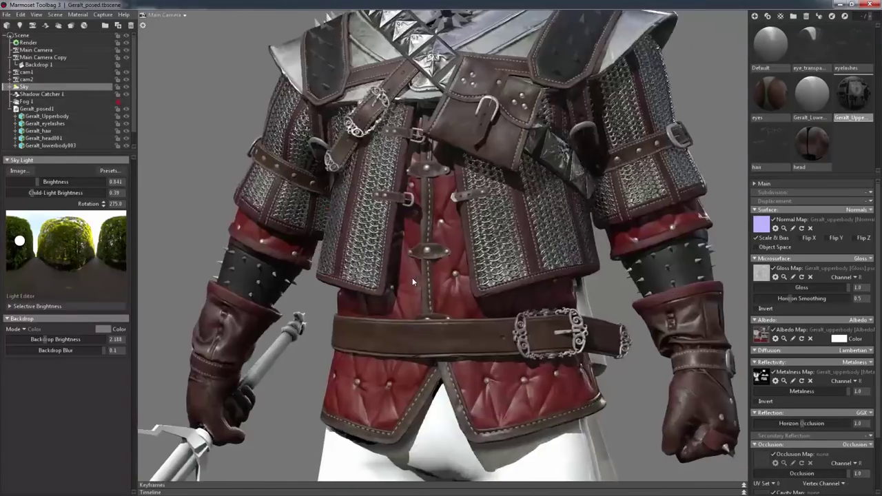
scroll(401, 241, "up", 5)
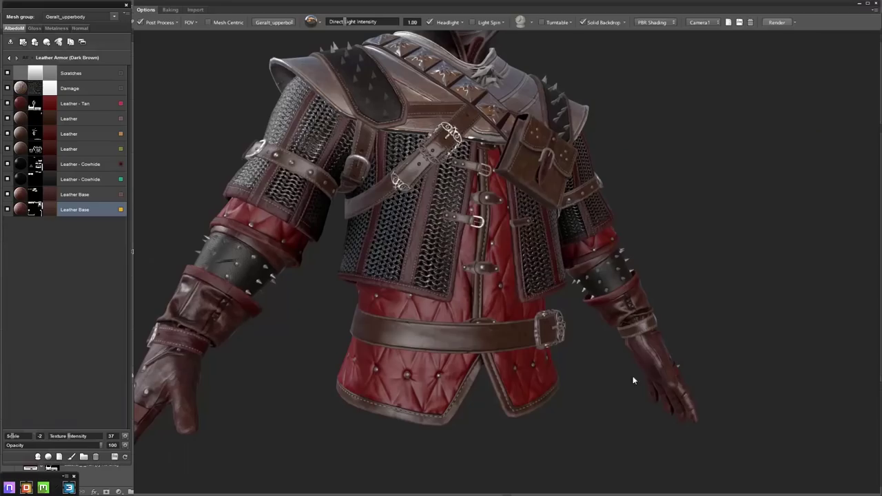
Darken the upper Leather Base colour and check the armour's gloss channel
double_click(89, 197)
left_click(680, 227)
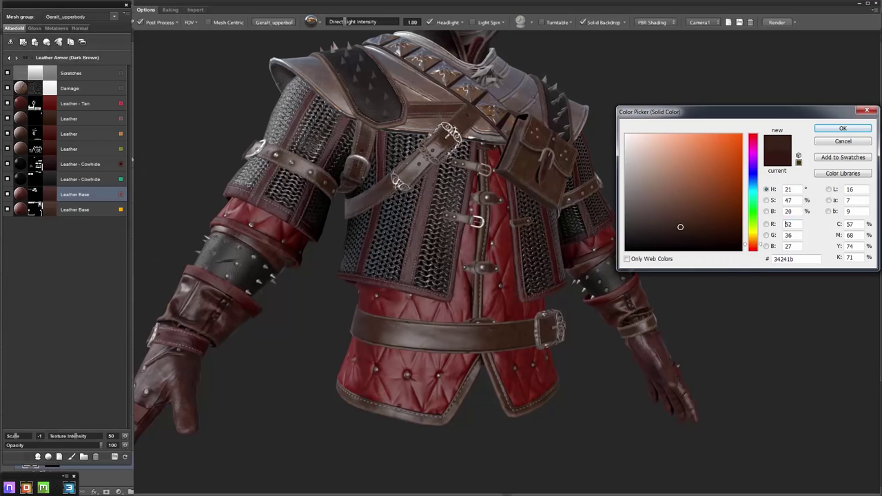
left_click(842, 128)
left_click_drag(454, 227, 479, 221)
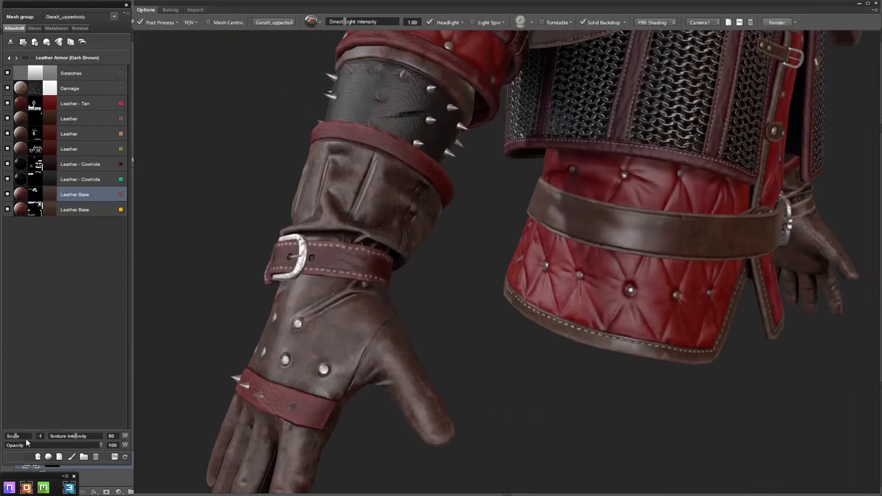
scroll(26, 443, "down", 1)
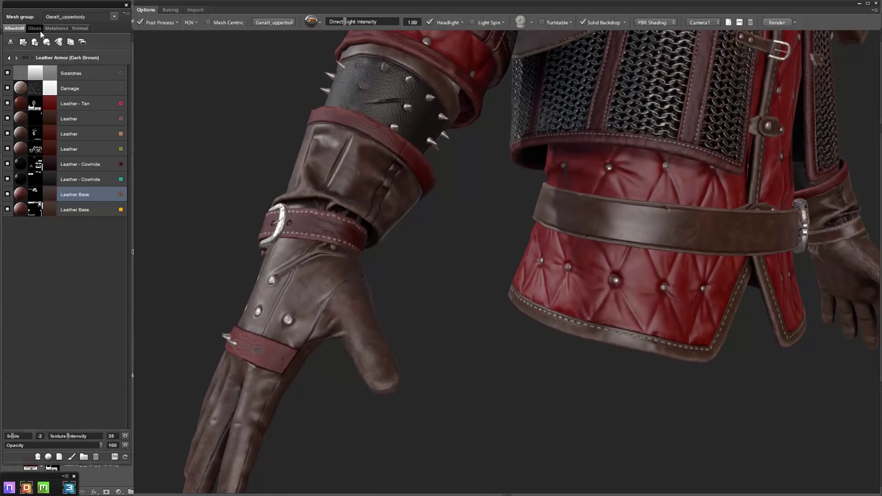
left_click(40, 31)
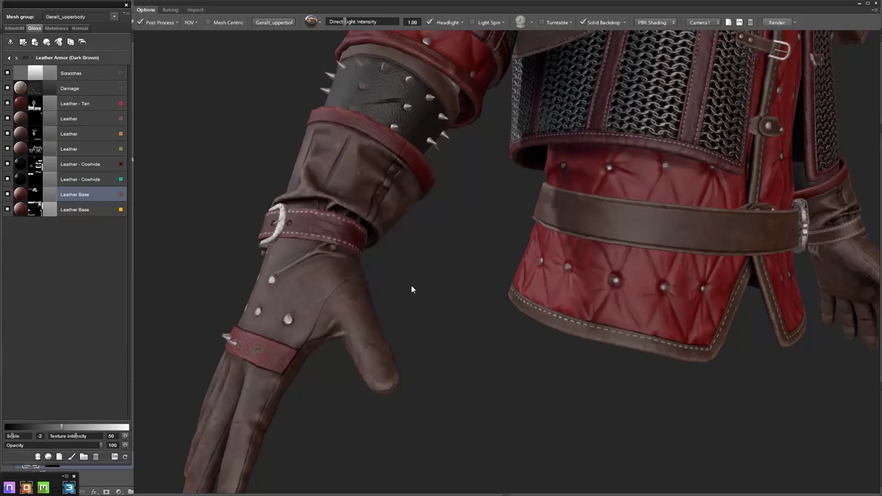
mouse_move(370, 313)
left_mouse_down()
mouse_move(507, 275)
mouse_move(454, 294)
left_mouse_up()
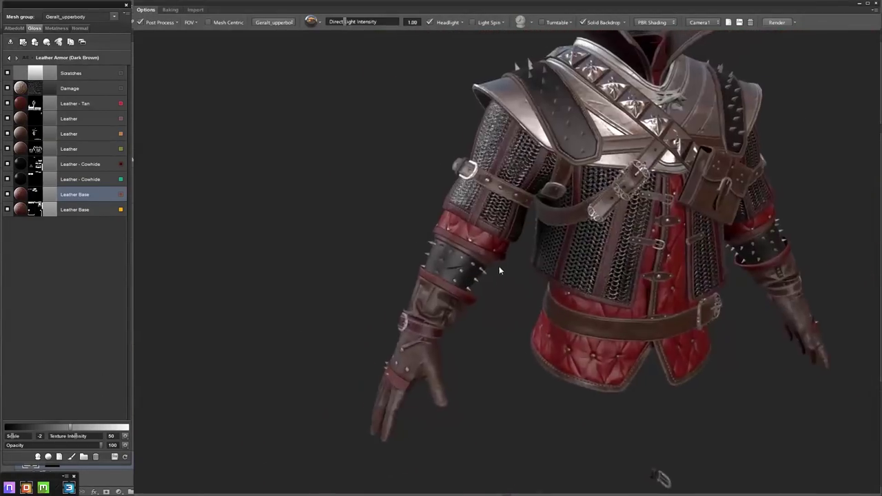
left_click(115, 458)
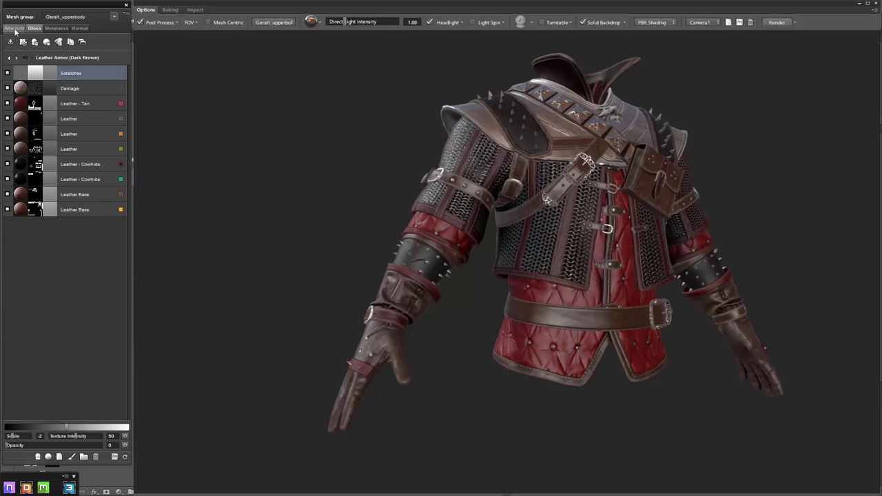
Set both Leather Base layers to dark brown 34241b and save the albedo map
left_click(92, 209)
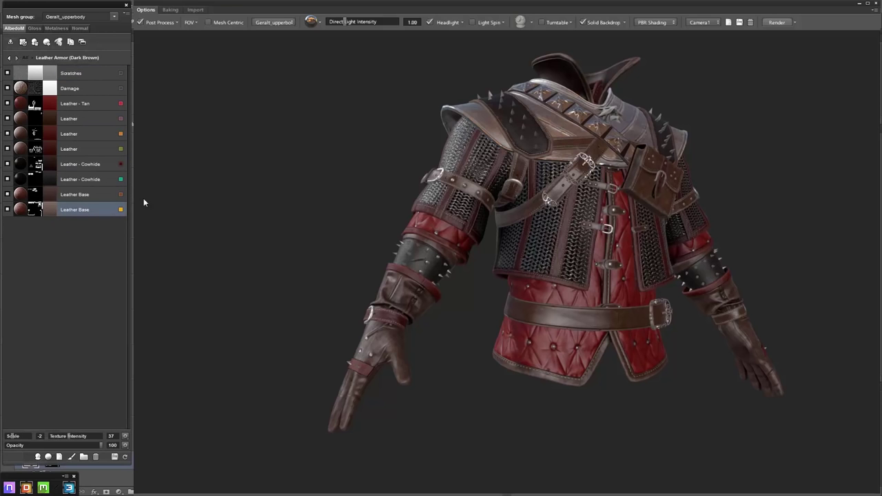
left_click(843, 128)
double_click(50, 195)
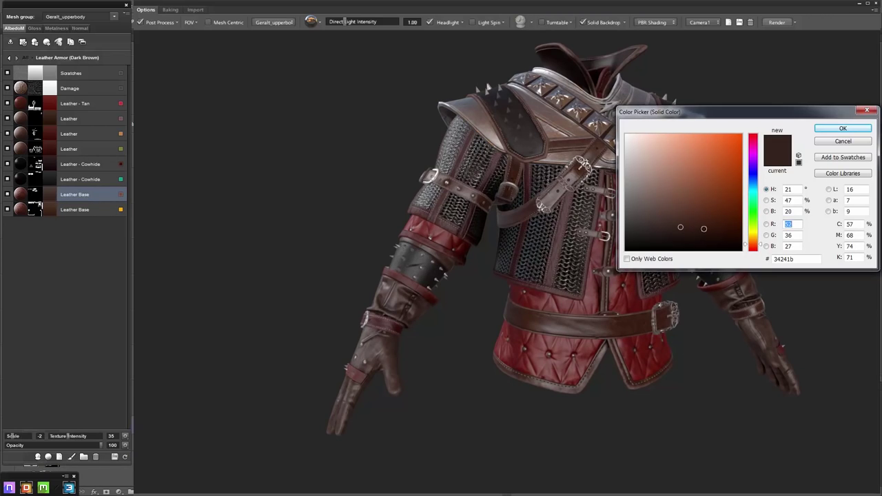
left_click(838, 140)
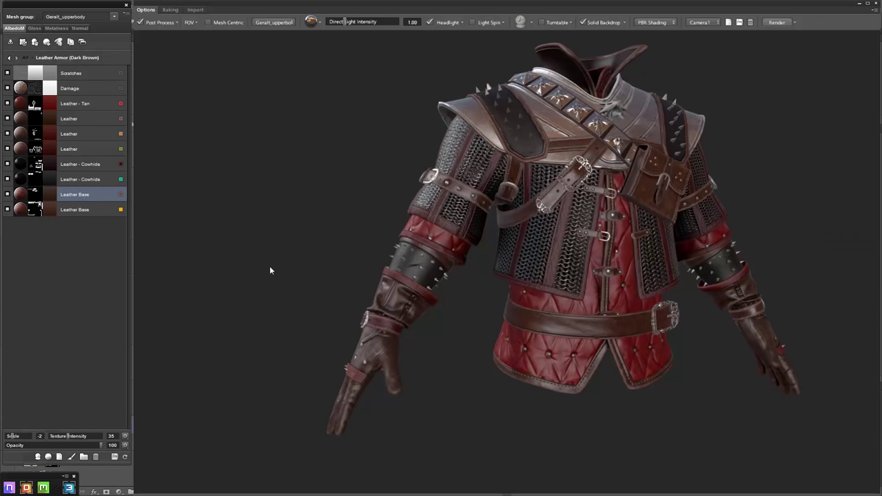
left_click(115, 458)
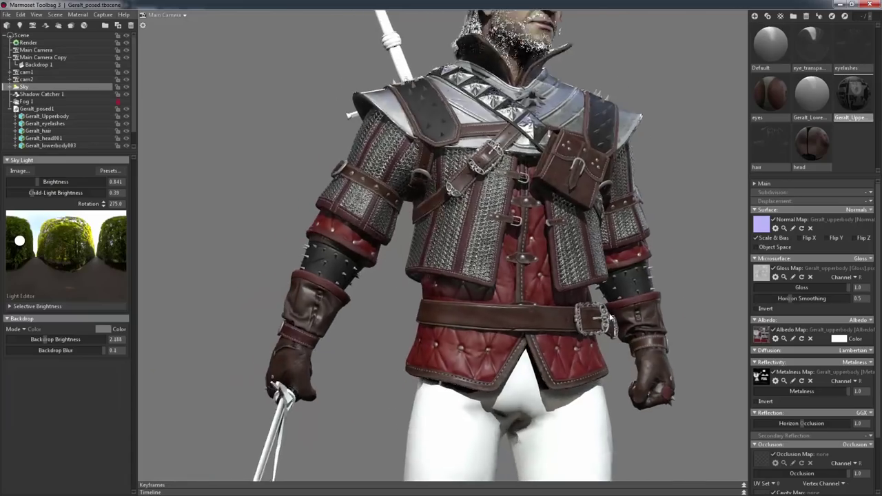
left_click_drag(610, 294, 528, 304)
scroll(527, 304, "up", 5)
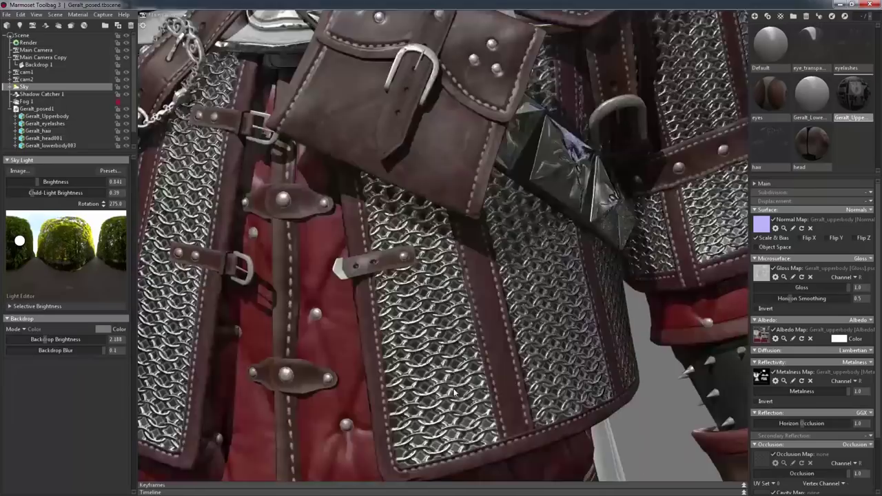
scroll(482, 344, "up", 5)
scroll(445, 384, "up", 3)
scroll(445, 385, "down", 10)
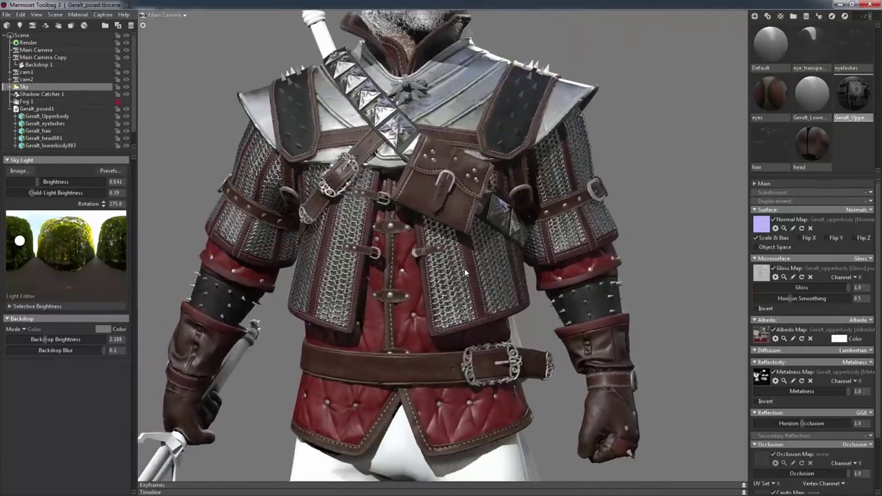
left_click_drag(482, 344, 518, 298)
scroll(518, 297, "up", 2)
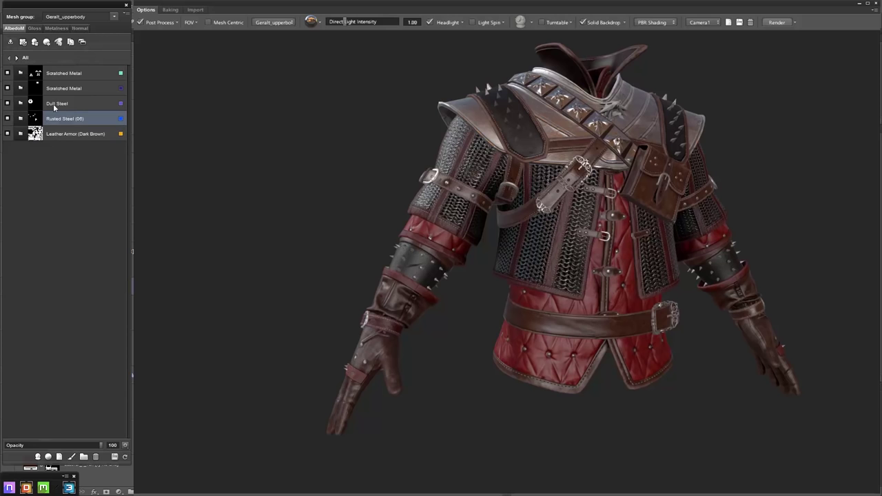
Set the Rusted Steel (06) Steel Base colour to darker grey 9da0a0
double_click(26, 118)
double_click(50, 88)
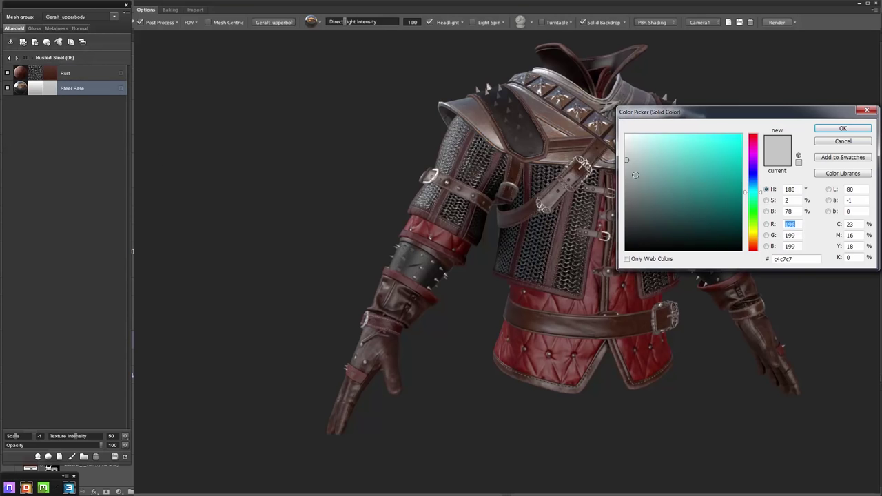
left_click(842, 129)
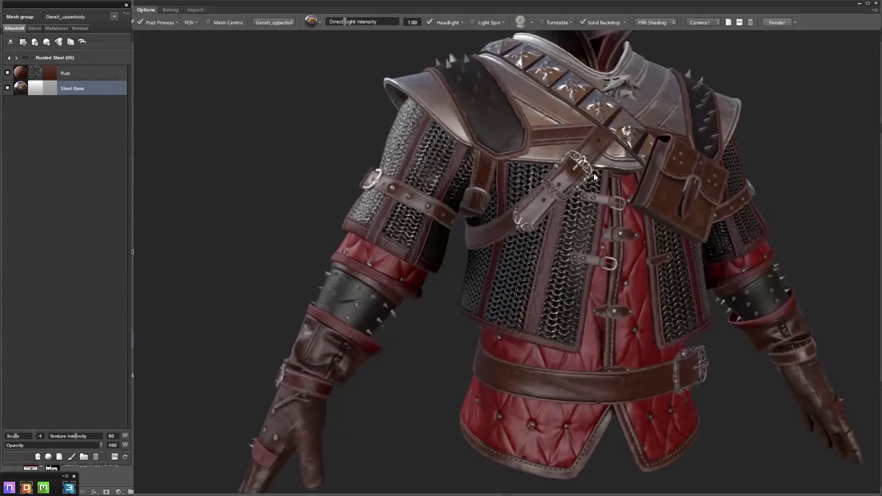
scroll(651, 159, "up", 5)
left_click_drag(593, 186, 607, 192)
left_click(79, 73)
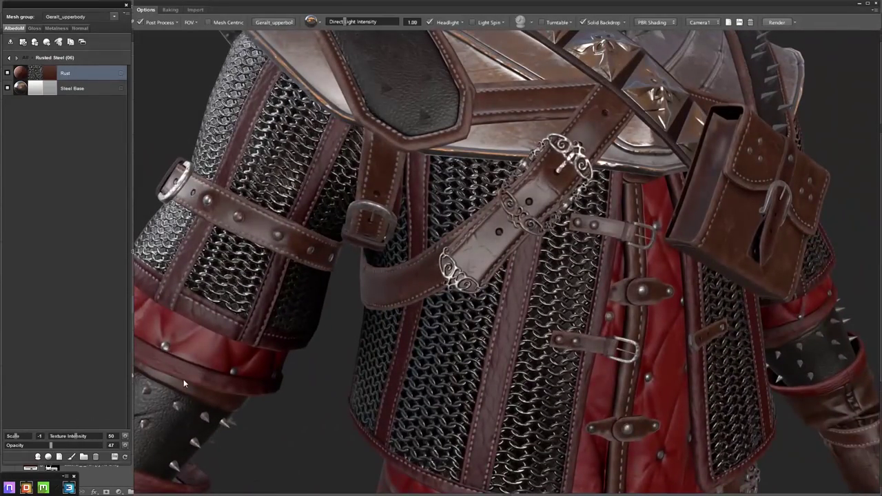
left_click(415, 196)
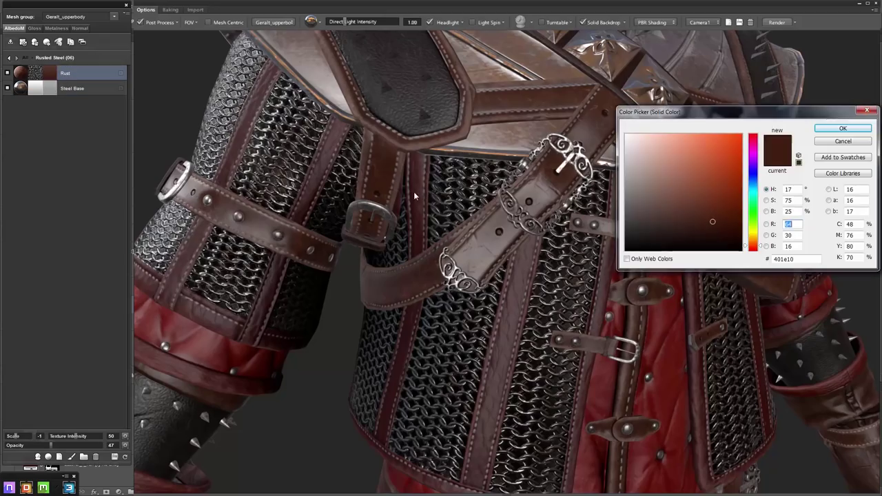
key("Return")
double_click(45, 88)
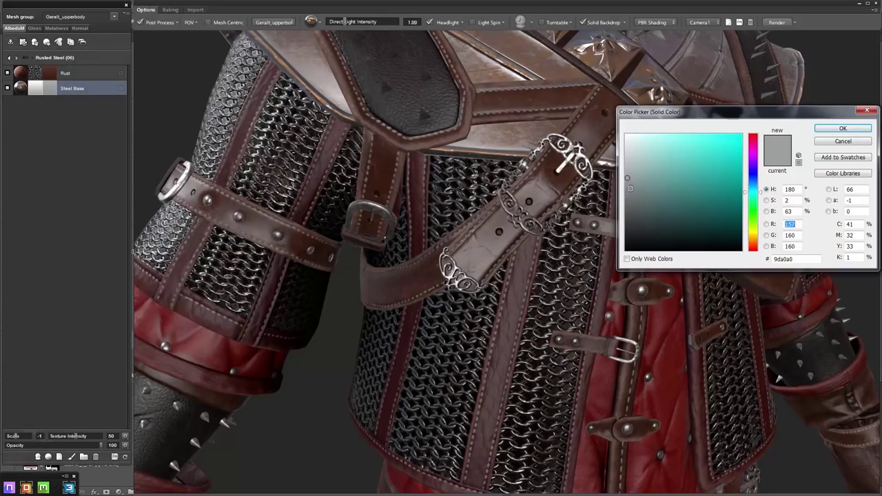
left_click(841, 131)
Save the textures, lower the Steel Base gloss intensity to 25, and save again
left_click_drag(380, 75, 610, 164)
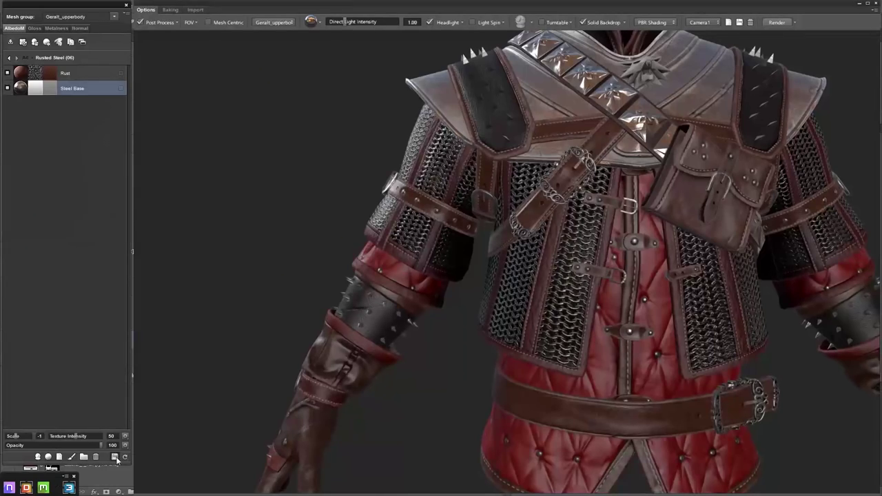
left_click(115, 456)
left_click(34, 29)
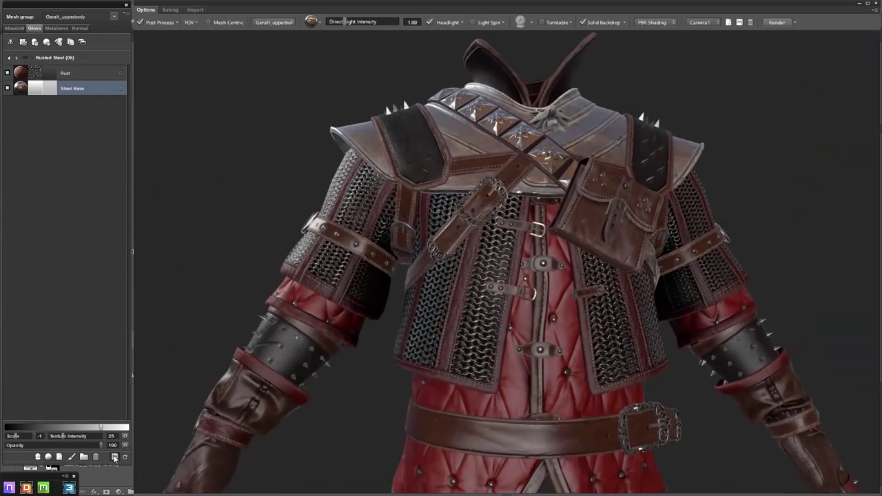
left_click(115, 457)
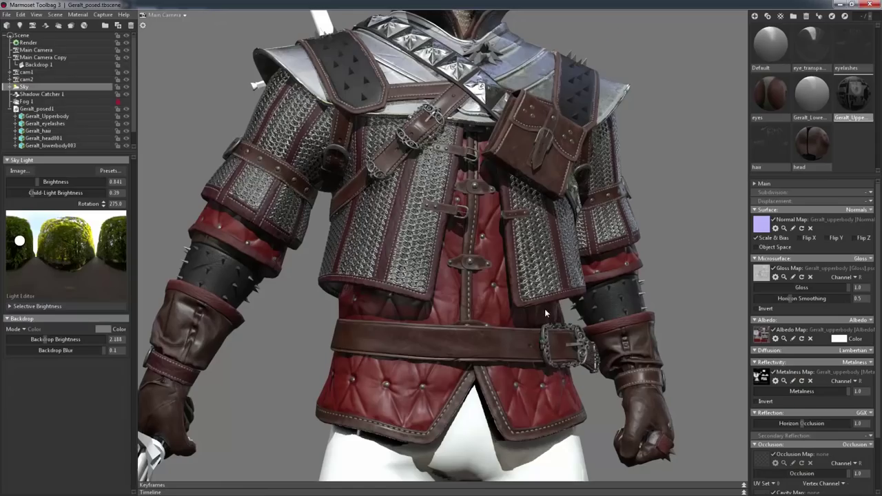
mouse_move(544, 308)
left_mouse_down()
mouse_move(407, 330)
mouse_move(550, 344)
mouse_move(472, 395)
left_mouse_up()
Lower the Rust layer's metalness opacity from 19 to 9 and save the textures
scroll(472, 394, "up", 5)
scroll(541, 281, "down", 4)
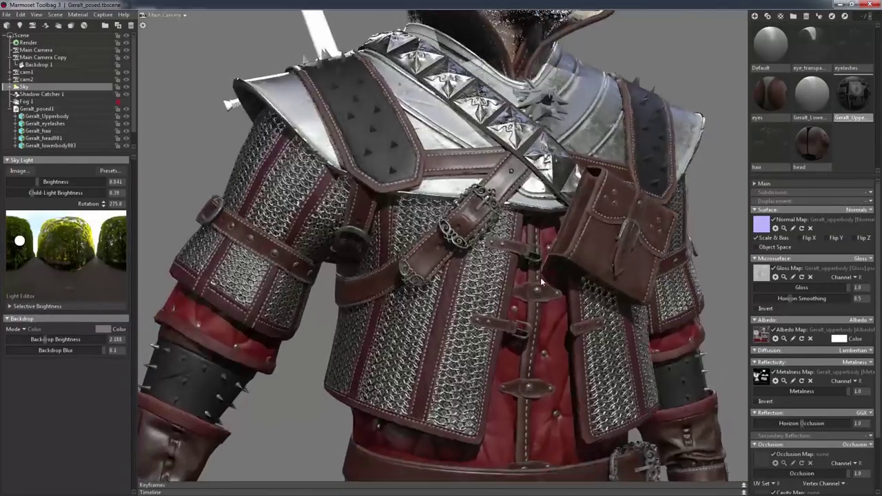
mouse_move(541, 281)
left_mouse_down()
mouse_move(648, 300)
mouse_move(530, 321)
left_mouse_up()
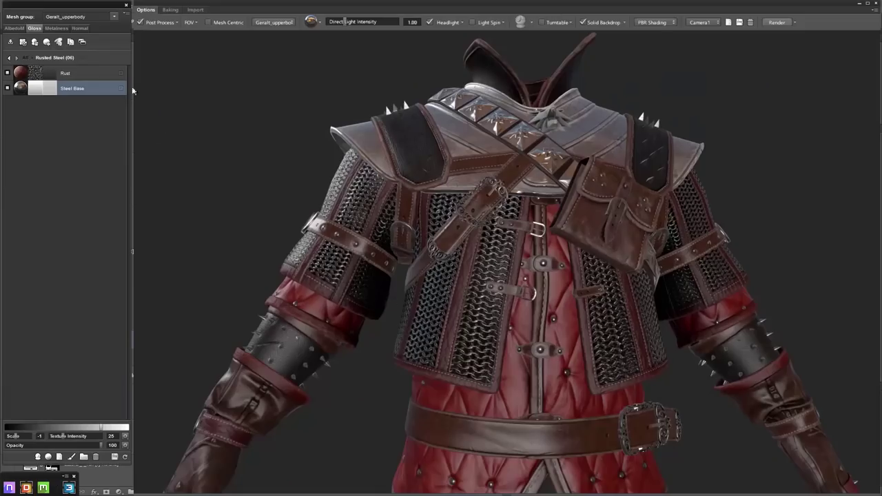
left_click(56, 28)
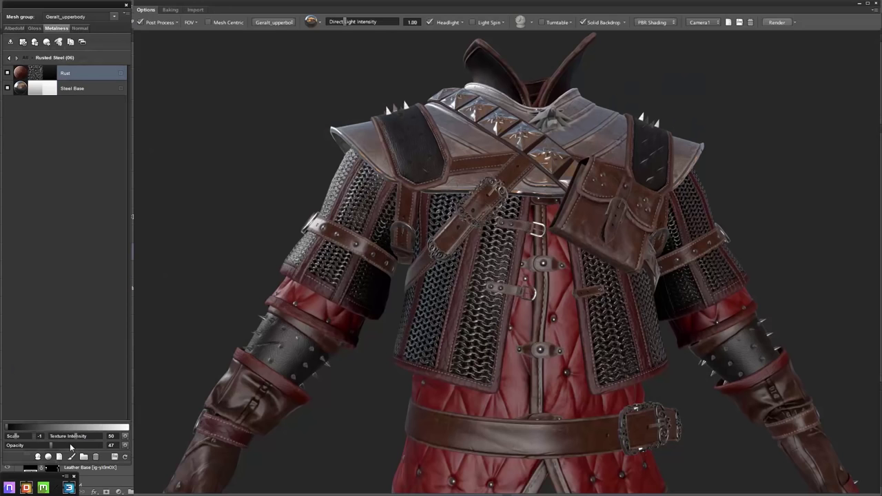
left_click_drag(71, 447, 14, 447)
left_click_drag(241, 282, 251, 295)
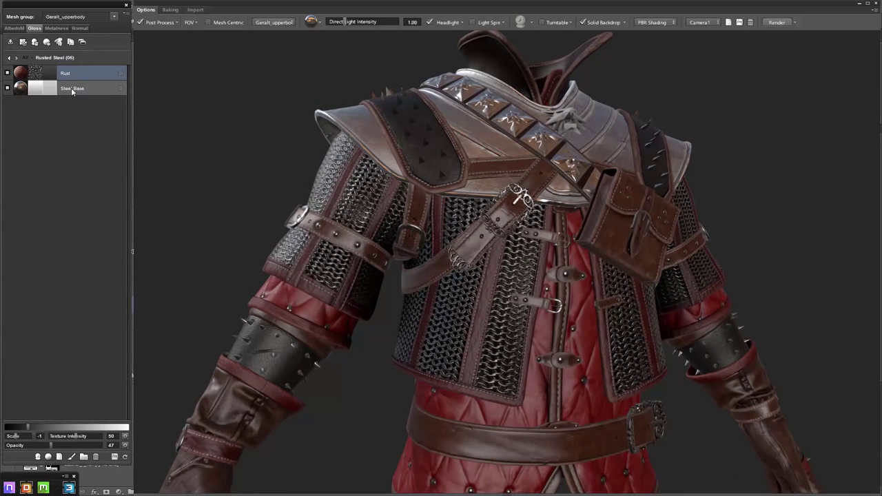
left_click(114, 457)
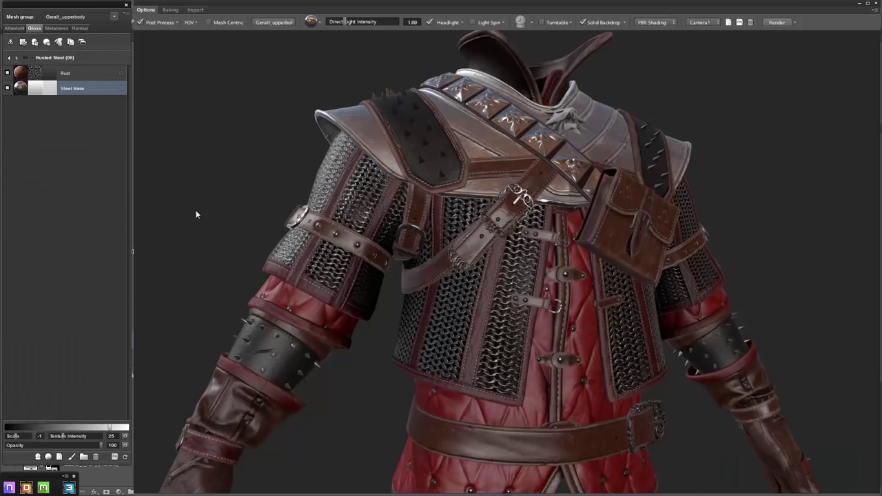
Review the Steel Base albedo colour unchanged, then select the Geralt_Upperbody mesh
left_click(14, 28)
left_click(42, 88)
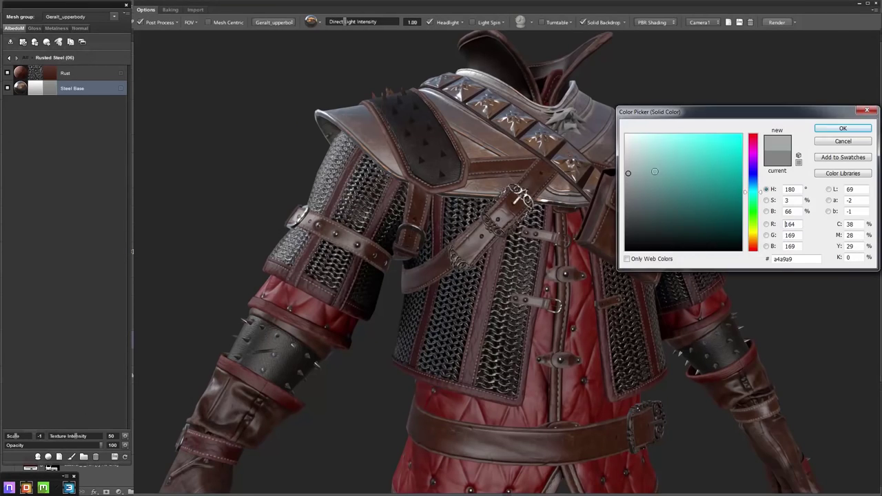
left_click(826, 128)
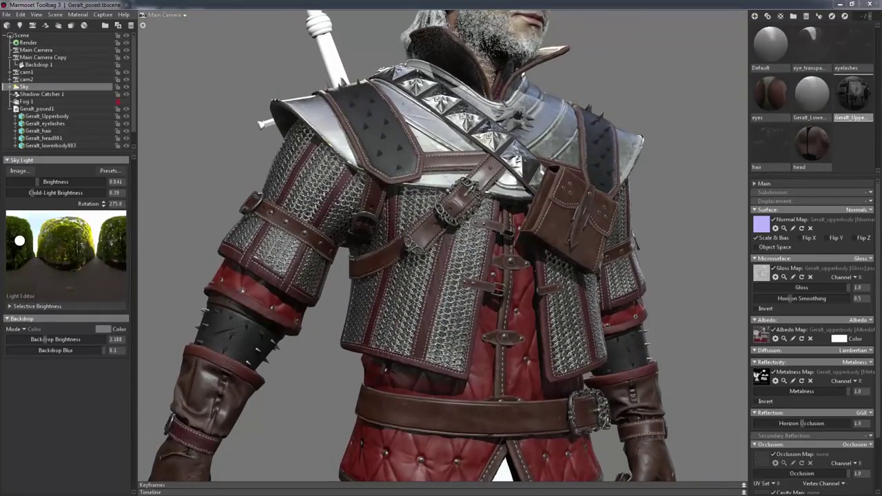
left_click(558, 186)
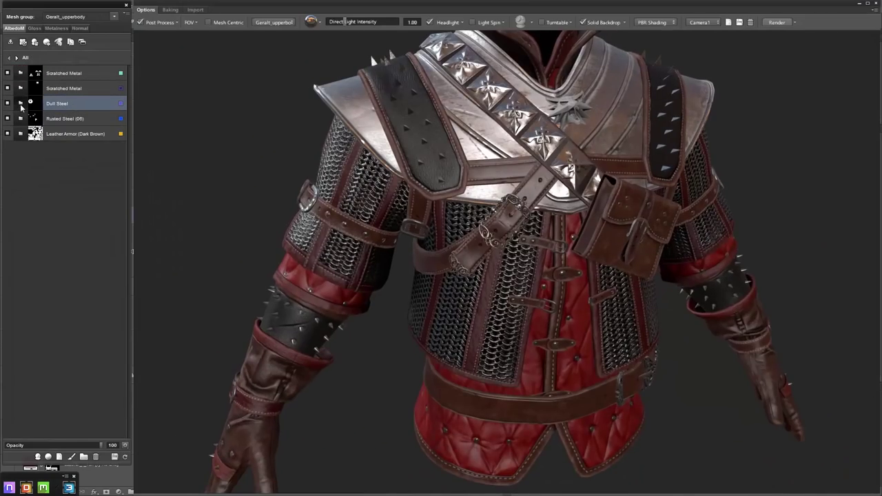
Open Dull Steel and lower Dark Scratched Metal's texture intensity from 10 to 5
double_click(75, 104)
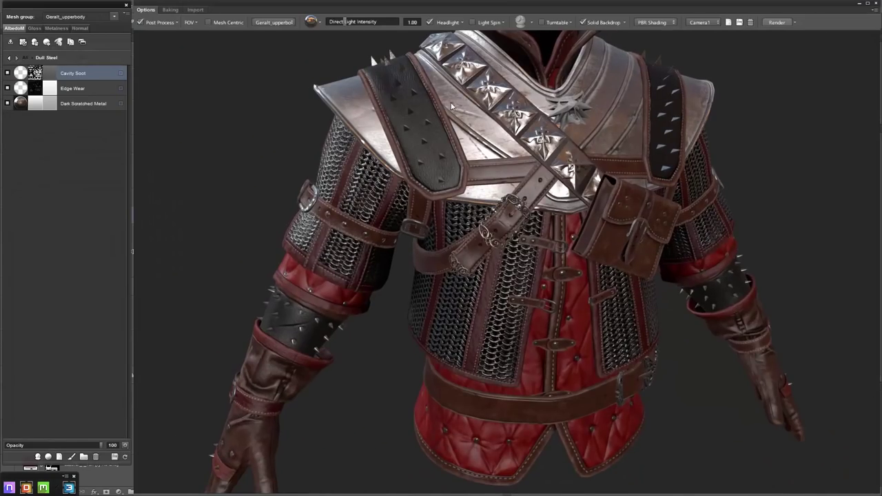
left_click(93, 104)
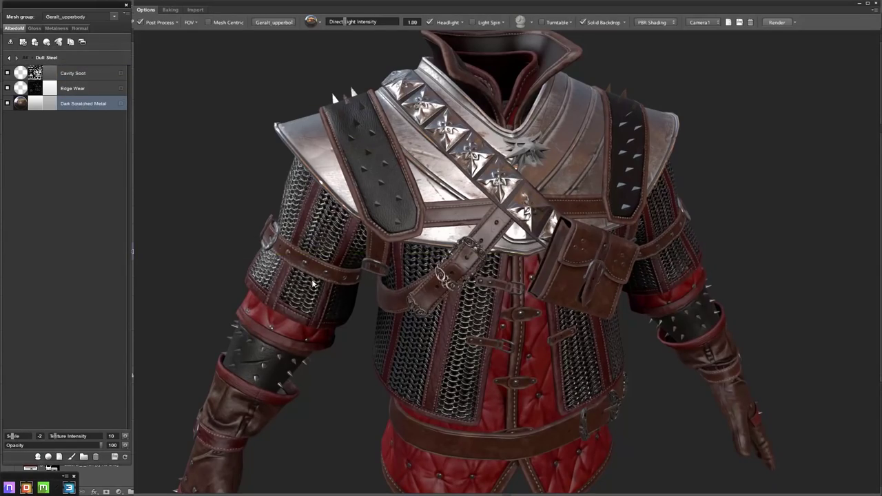
mouse_move(289, 291)
left_mouse_down()
mouse_move(217, 250)
mouse_move(261, 243)
mouse_move(277, 255)
mouse_move(229, 234)
left_mouse_up()
left_click(55, 438)
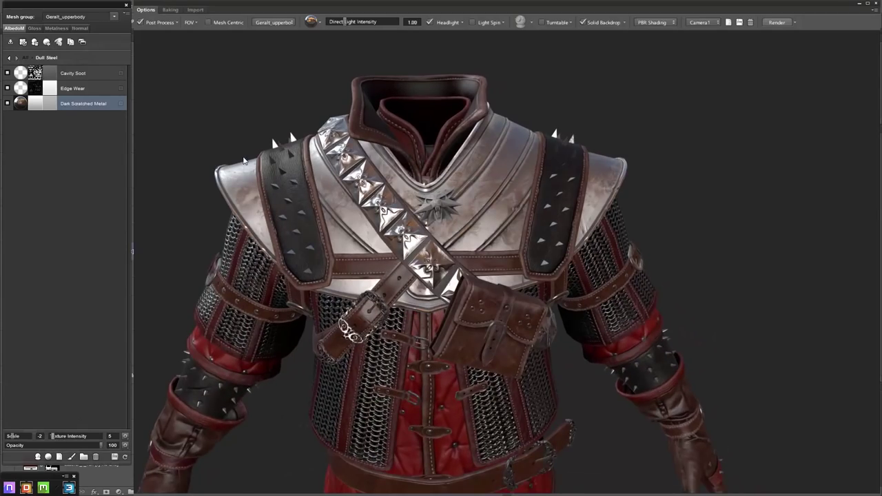
left_click_drag(257, 158, 238, 137)
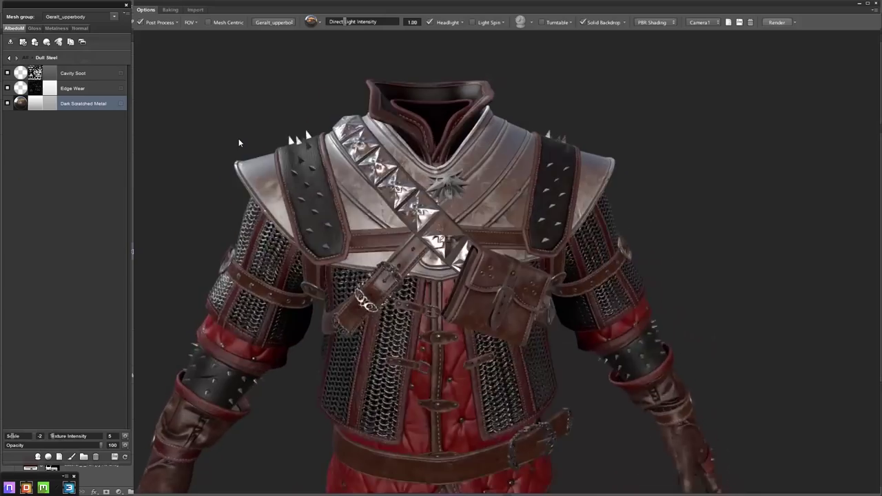
Set the Cavity Soot layer's opacity to 68 and dismiss the mask-painting prompt
left_click(88, 88)
left_click(84, 74)
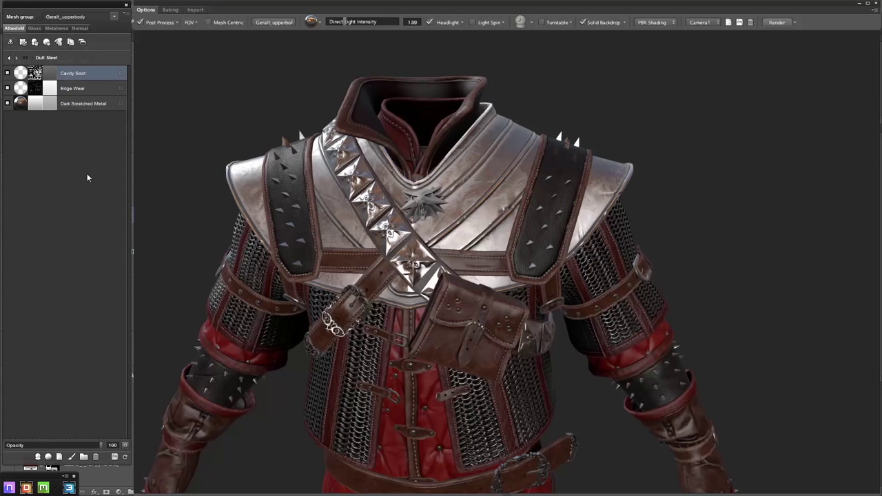
left_click(70, 445)
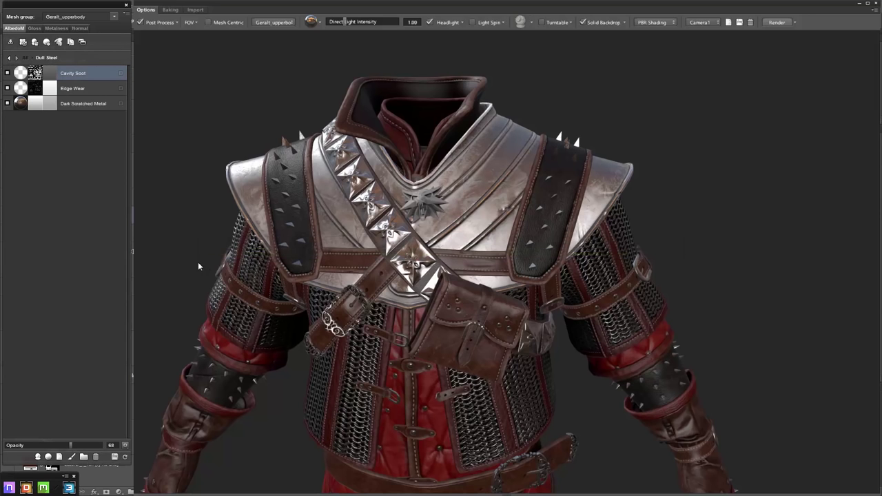
left_click_drag(198, 262, 214, 258)
left_click(67, 105)
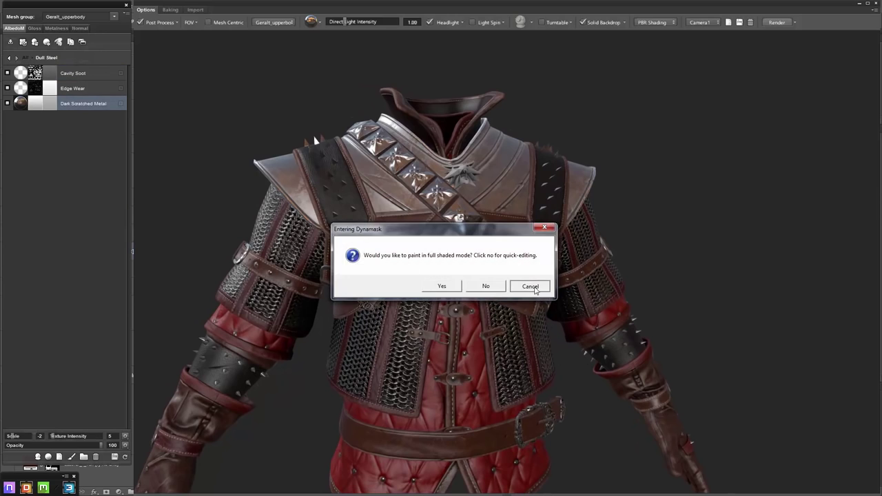
left_click(535, 289)
Adjust the hue of the Dark Scratched Metal colour
left_click(50, 104)
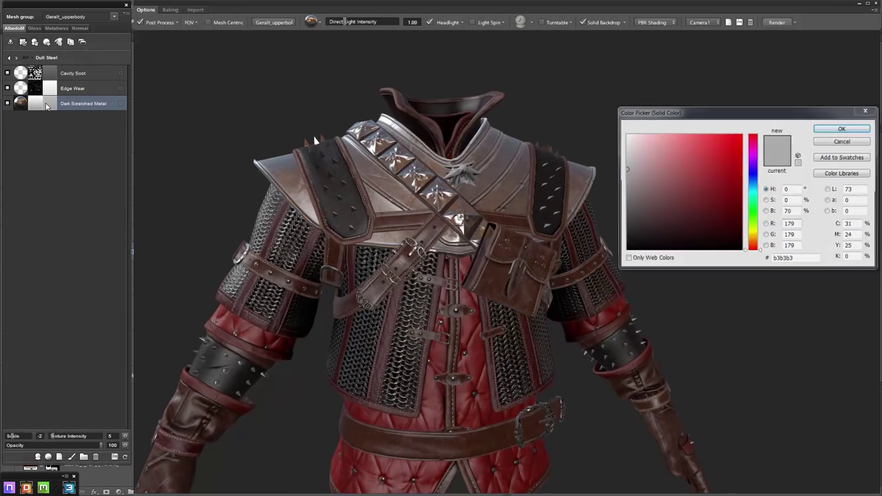
left_click(753, 192)
left_click(841, 129)
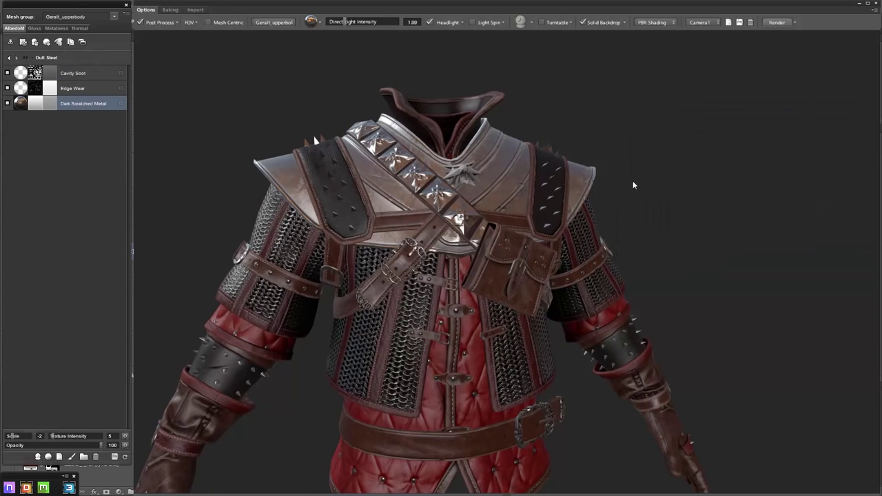
left_click_drag(593, 191, 480, 205)
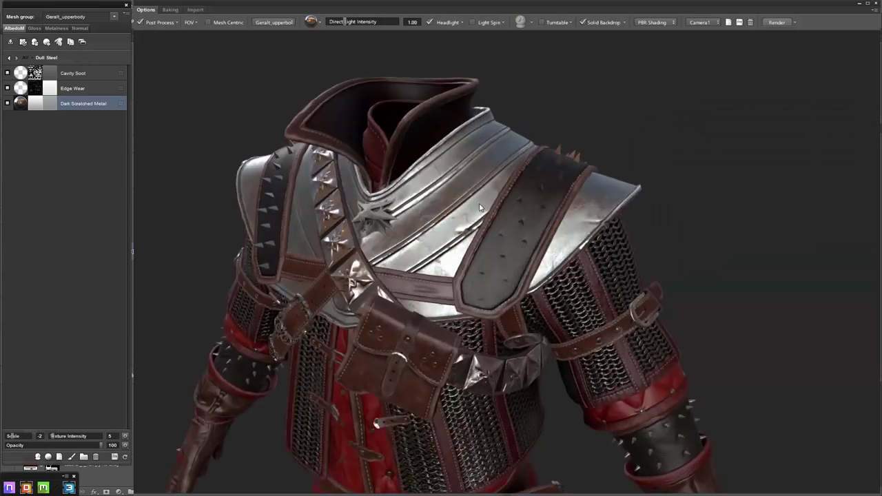
Set Dark Scratched Metal's metalness texture intensity to 21 and export the maps
left_click(56, 28)
left_click(72, 73)
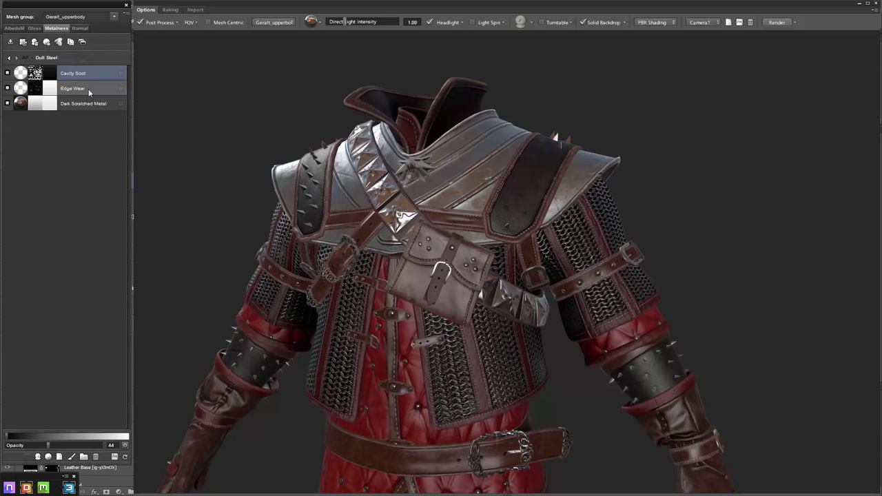
left_click(89, 90)
left_click(81, 104)
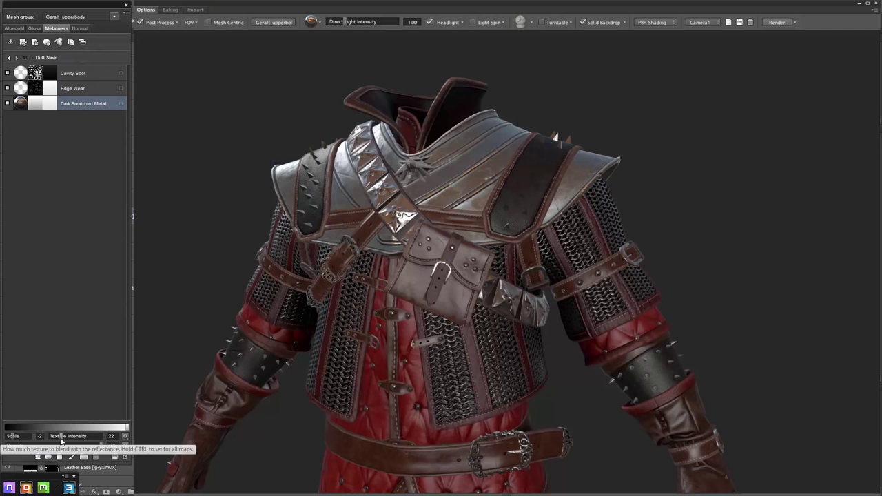
left_click(61, 439)
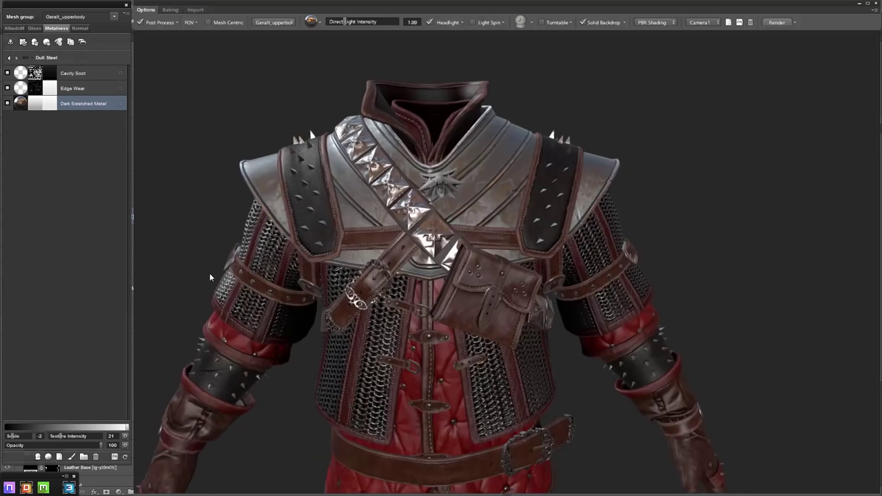
left_click(114, 456)
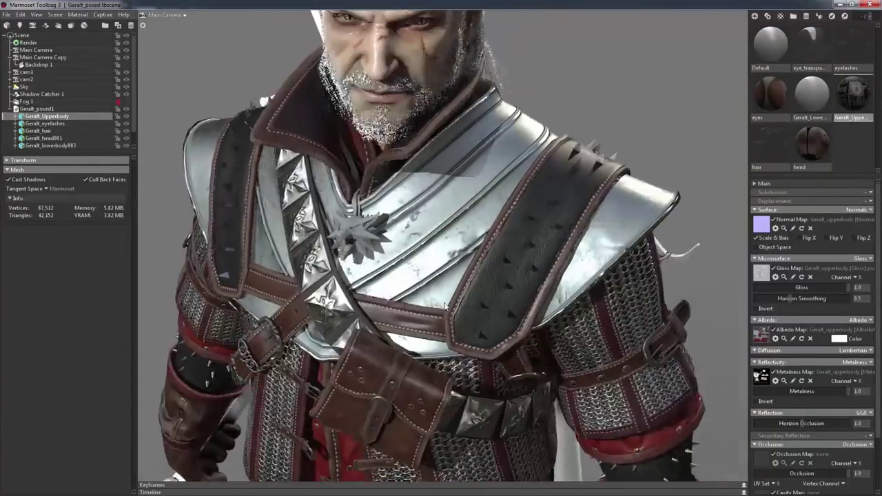
Confirm the Scratched Metal layer's grey albedo colour and save all texture maps
mouse_move(443, 306)
left_mouse_down()
mouse_move(367, 325)
mouse_move(443, 299)
mouse_move(418, 289)
mouse_move(490, 267)
left_mouse_up()
scroll(418, 289, "down", 5)
scroll(521, 308, "up", 5)
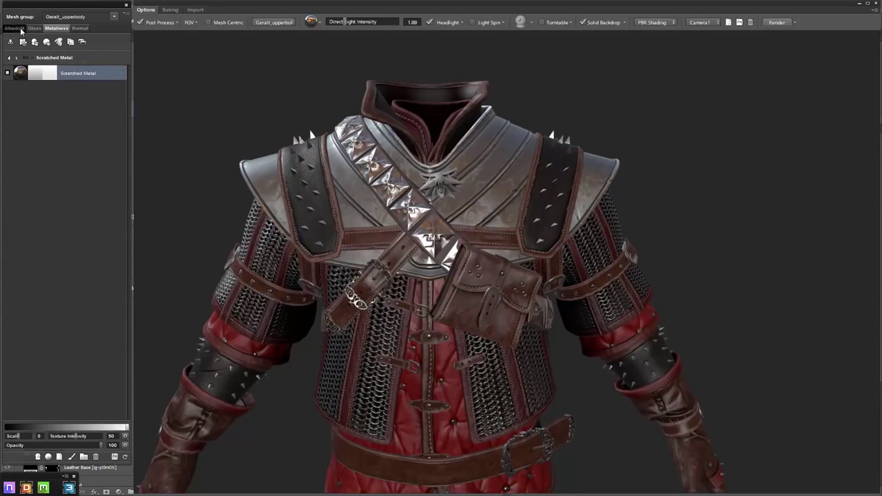
left_click(15, 28)
left_click(43, 73)
left_click(795, 122)
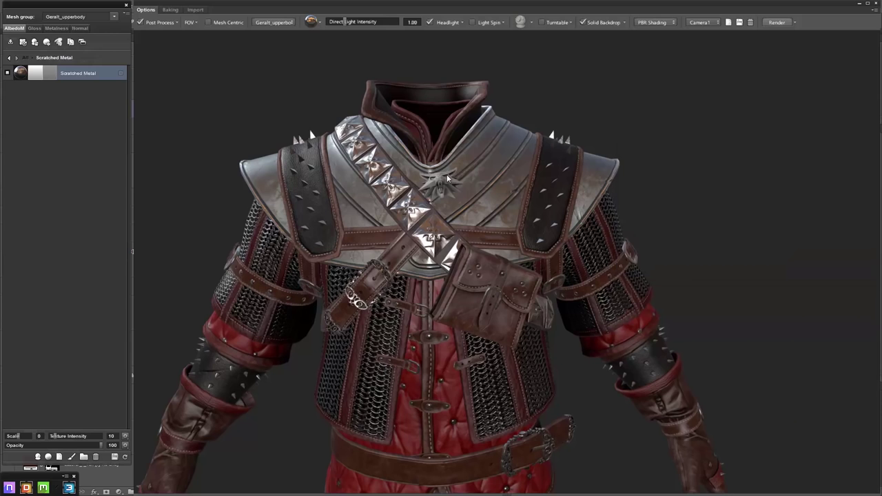
left_click_drag(291, 206, 328, 194)
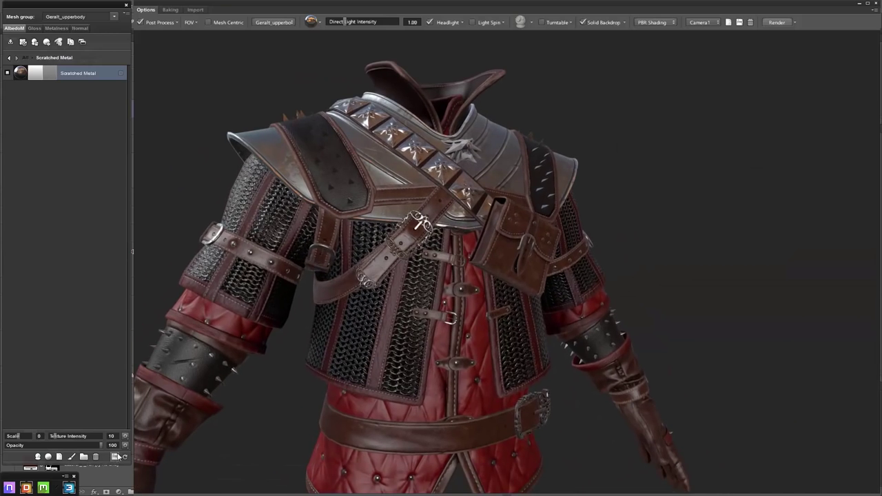
key("ctrl+s")
Check the gloss channel, reconfirm the grey albedo colour, and re-export the maps
left_click(55, 28)
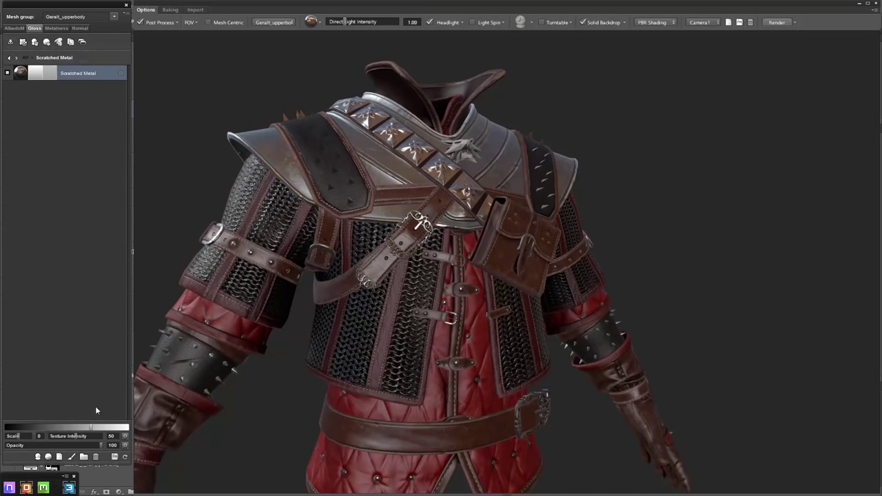
left_click(13, 29)
left_click(51, 76)
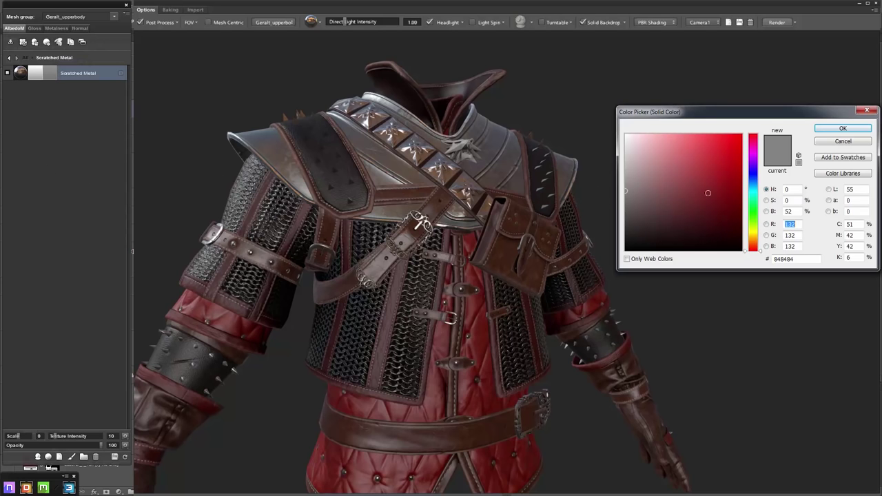
key("Return")
left_click(115, 456)
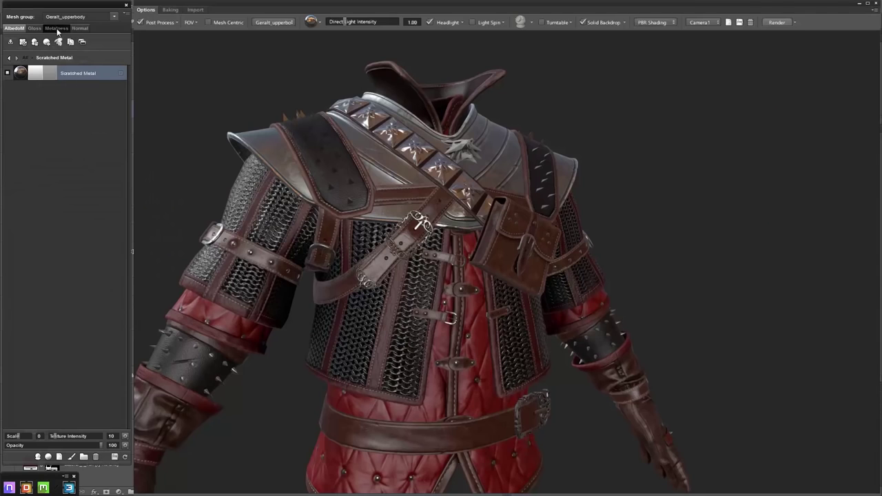
Lower the albedo texture intensity and set the colour to lighter grey 929292
left_click_drag(63, 440, 56, 440)
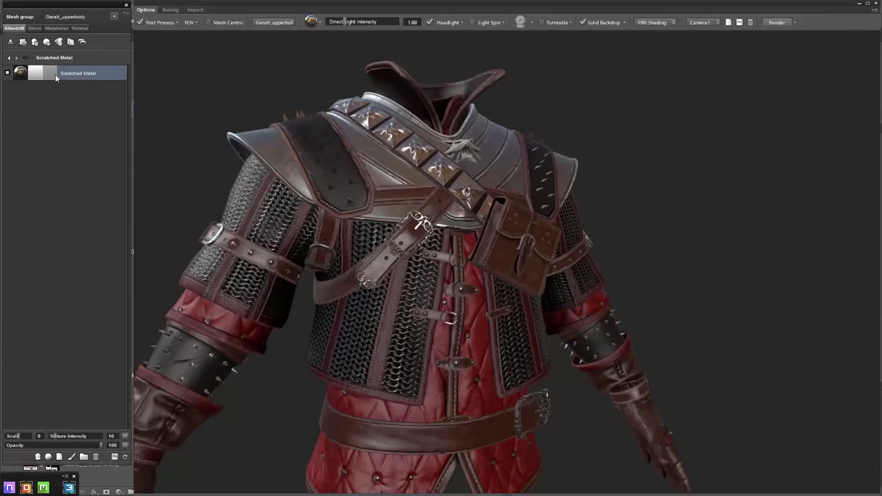
left_click(56, 74)
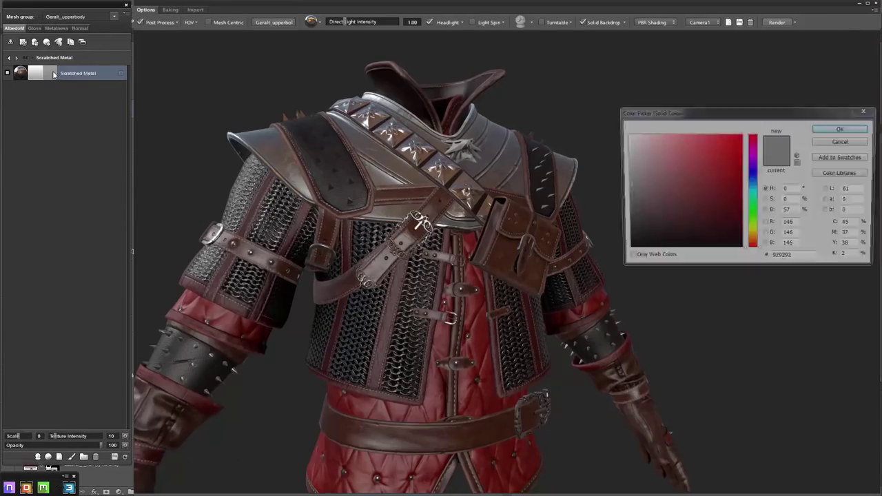
key("Return")
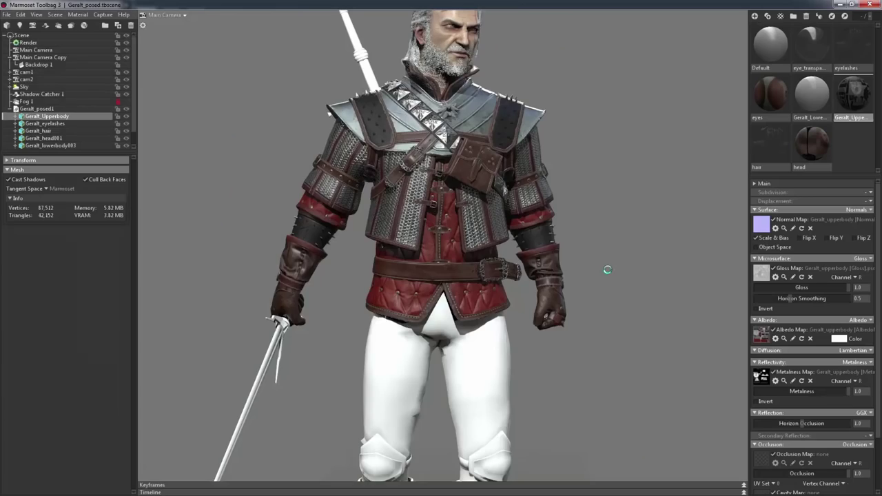
mouse_move(607, 270)
left_mouse_down()
mouse_move(569, 261)
mouse_move(589, 257)
mouse_move(536, 298)
mouse_move(486, 283)
mouse_move(640, 275)
left_mouse_up()
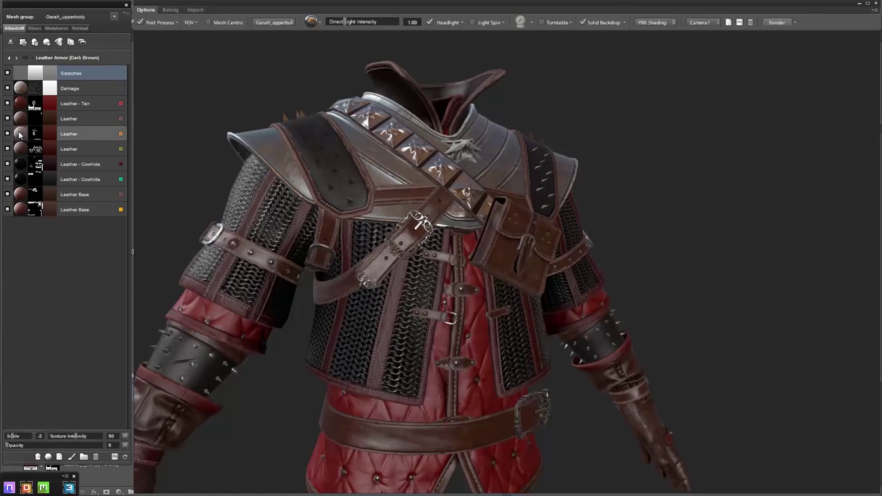
Lower the Leather - Cowhide gloss texture intensity to 20
left_click(94, 167)
left_click_drag(69, 435, 44, 427)
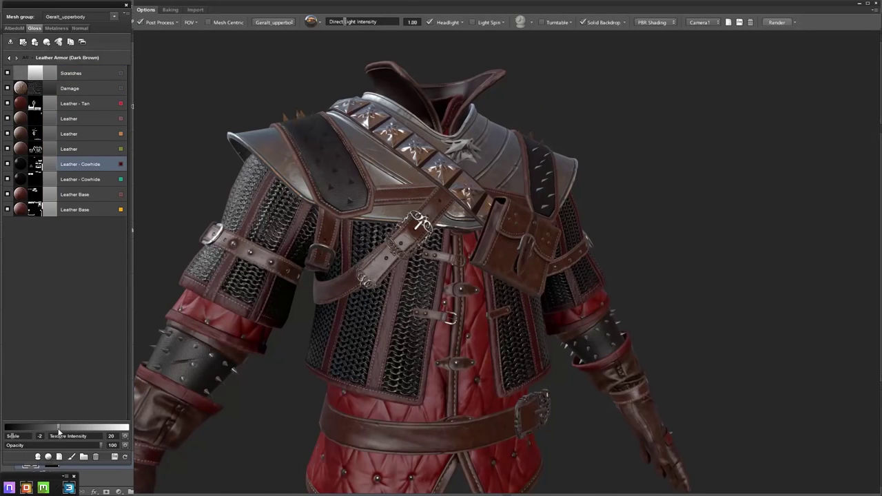
left_click_drag(184, 334, 370, 209)
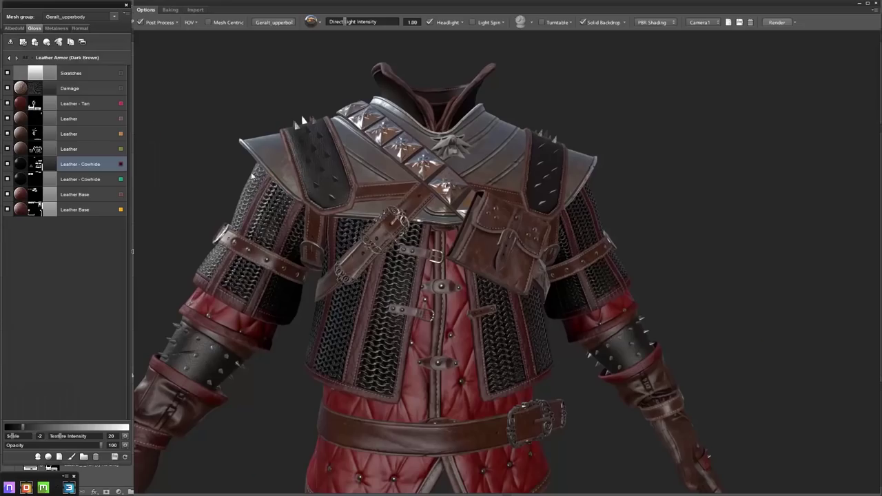
Set the Scratched Metal albedo to light grey adadad and re-export the texture maps
left_click(9, 58)
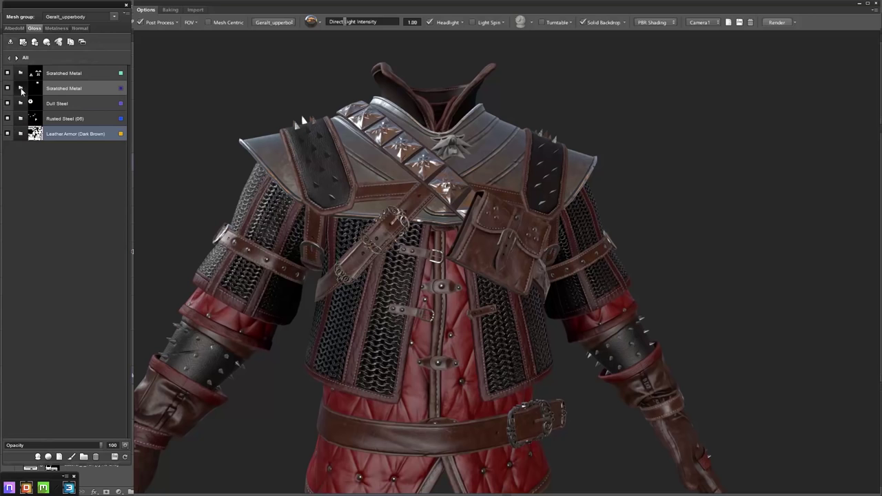
left_click(22, 90)
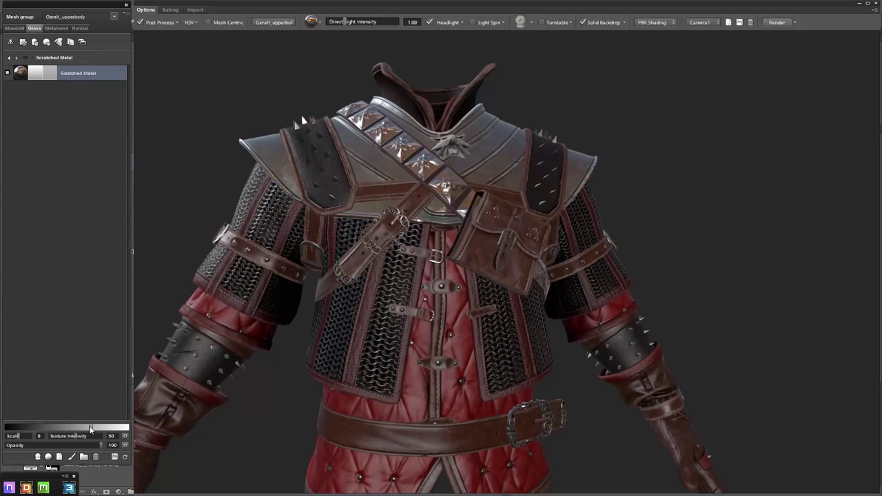
left_click_drag(223, 151, 219, 160)
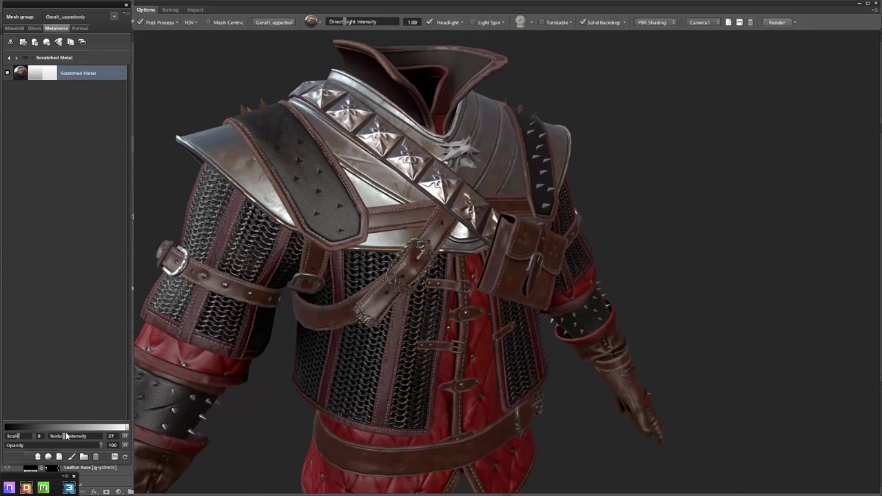
left_click_drag(178, 200, 210, 169)
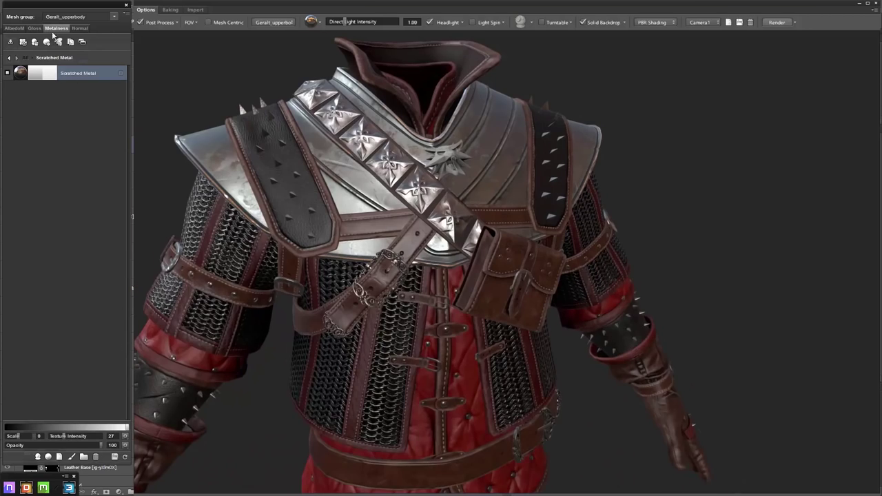
left_click(50, 73)
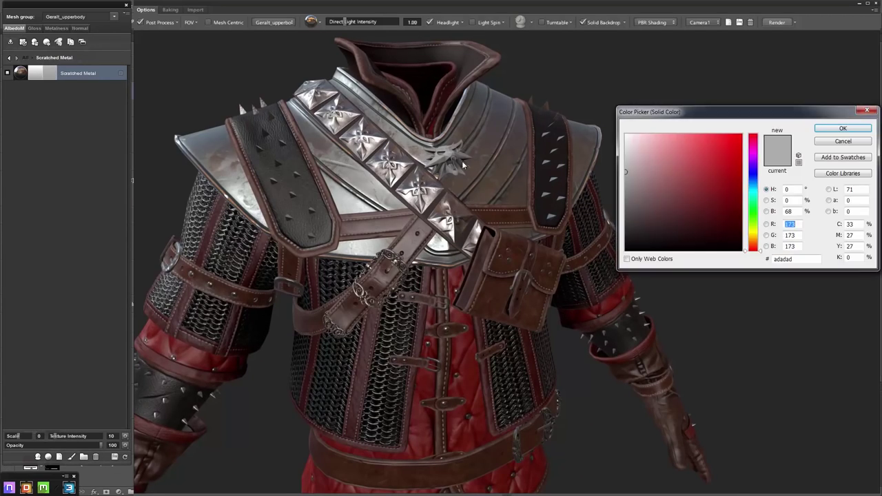
left_click(841, 129)
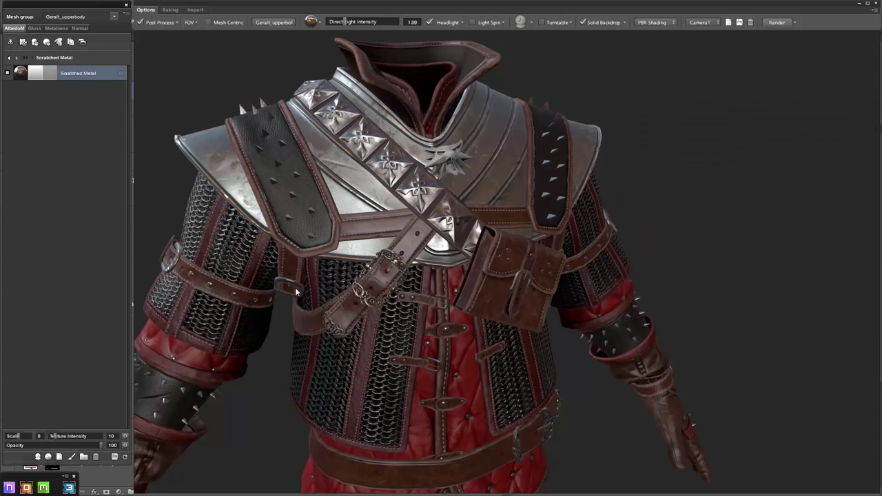
left_click(114, 457)
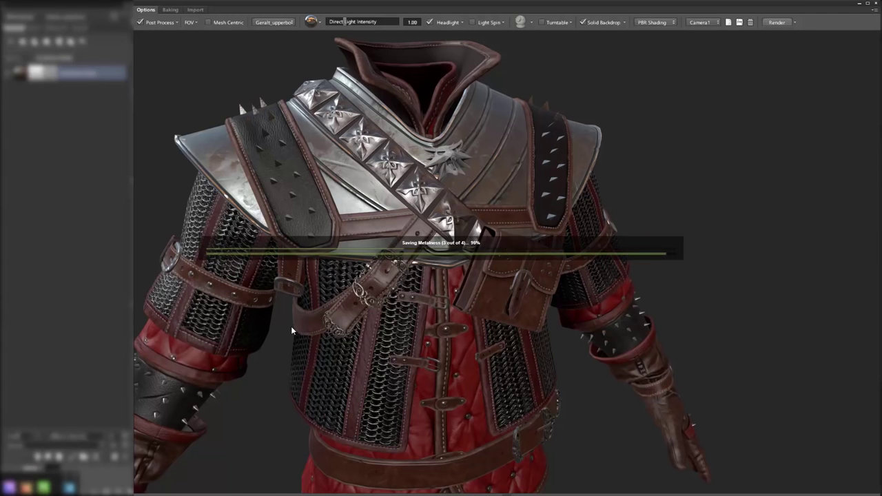
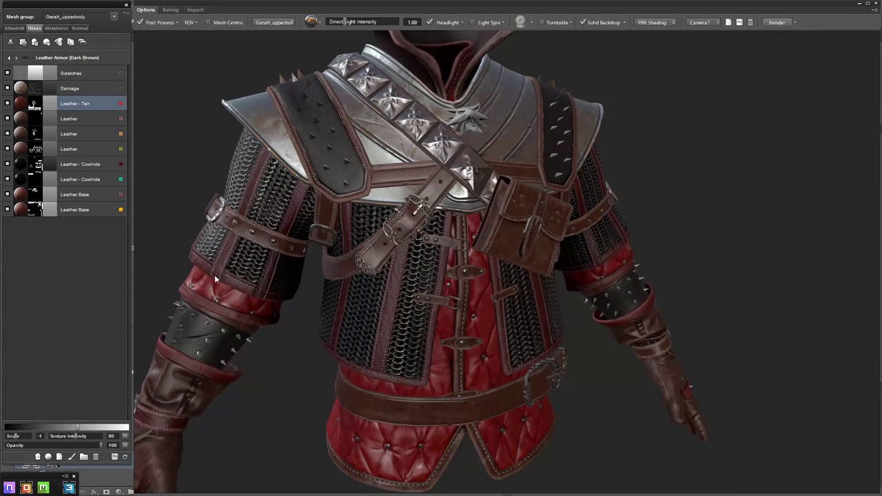
Export all the armour texture maps and orbit the model to inspect the updated textures
left_click(114, 458)
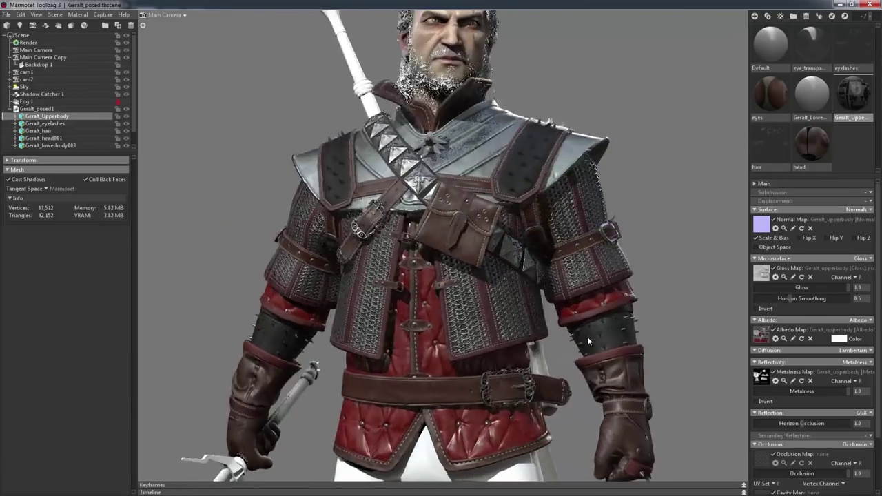
mouse_move(567, 301)
left_mouse_down()
mouse_move(583, 336)
mouse_move(563, 295)
mouse_move(648, 316)
mouse_move(529, 342)
mouse_move(587, 329)
left_mouse_up()
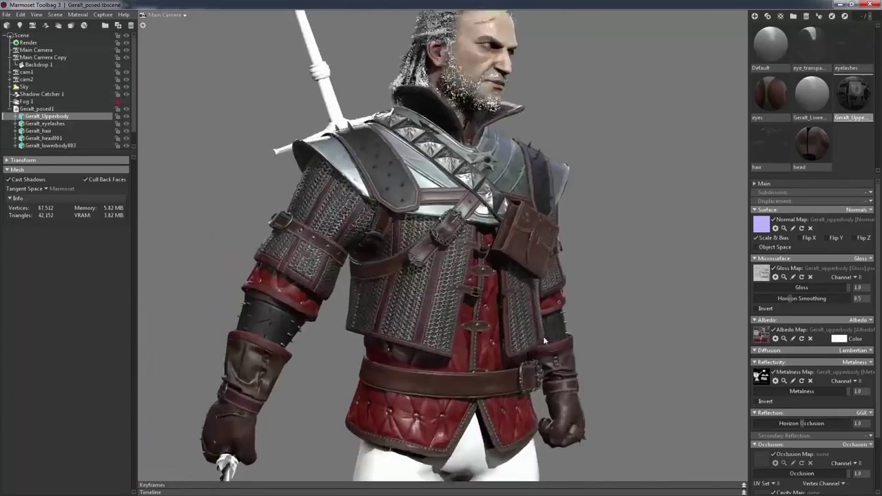
scroll(587, 328, "up", 3)
Add an Oil - Accumulated Mechanical Grease Megascans layer above the Scratches layer
scroll(536, 307, "up", 5)
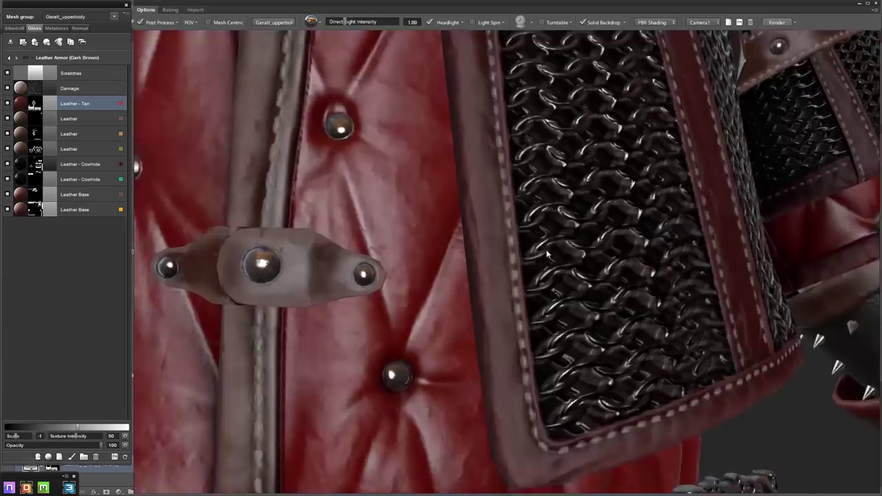
scroll(545, 249, "down", 3)
scroll(515, 258, "down", 3)
left_click(99, 73)
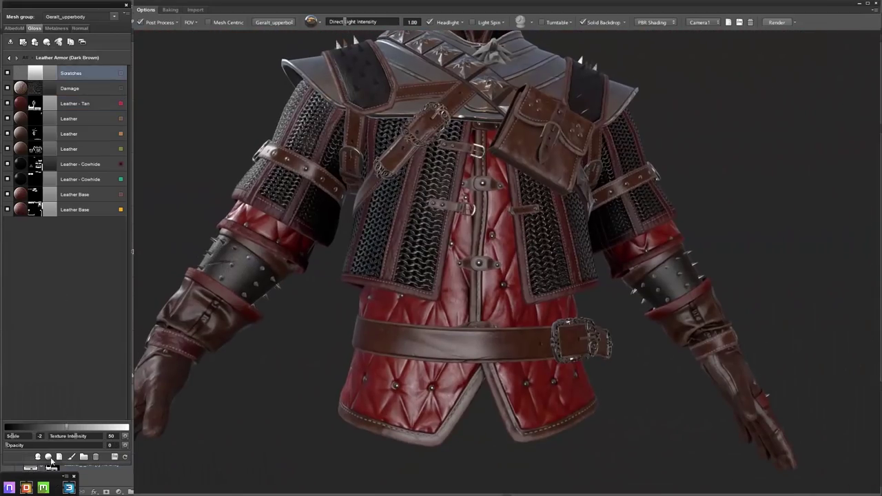
left_click(48, 457)
scroll(320, 219, "down", 1)
scroll(319, 218, "down", 4)
scroll(320, 218, "down", 4)
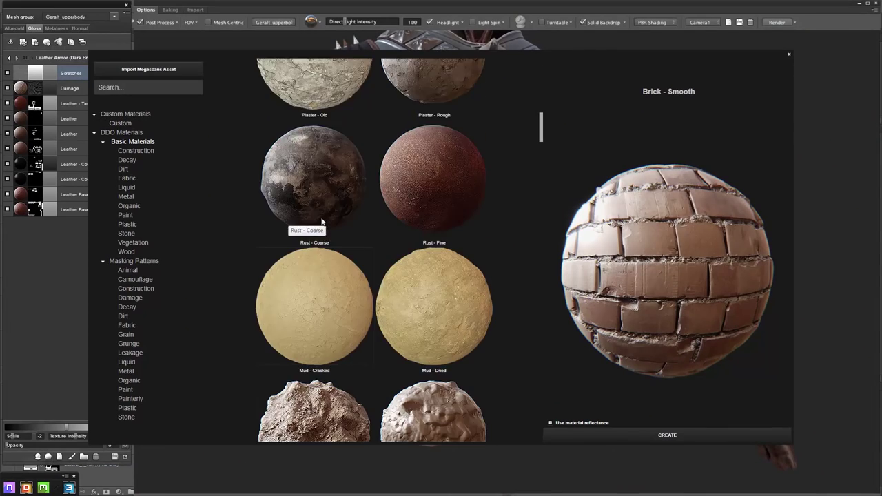
scroll(319, 219, "down", 2)
left_click(314, 361)
left_click(652, 435)
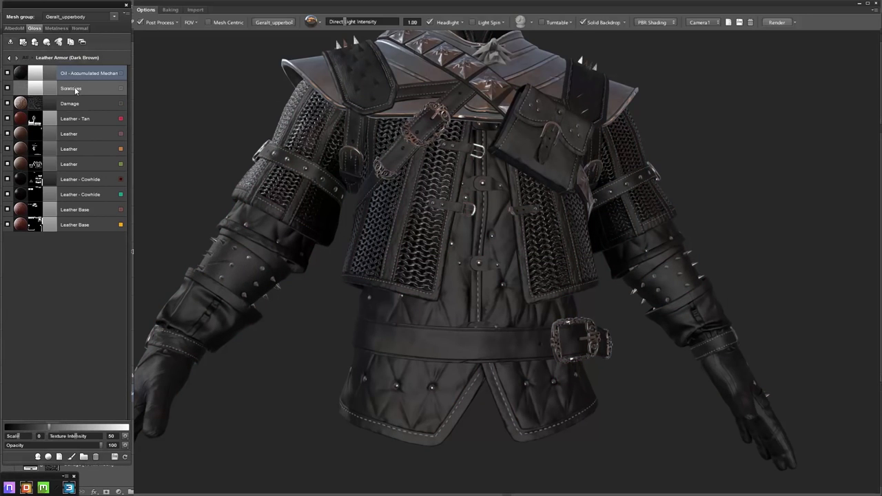
Set the oil layer's gloss blend to Multiply, change its albedo blend, and fade its normal almost out
left_click(125, 436)
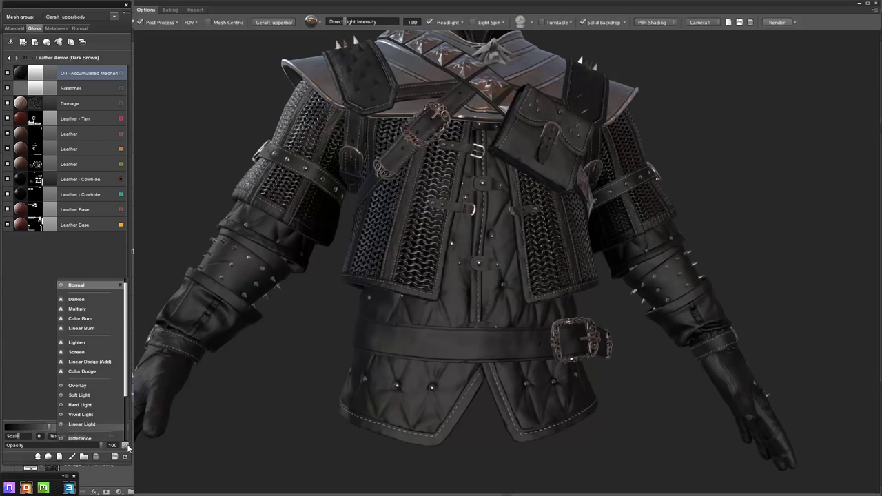
left_click(89, 314)
left_click(14, 28)
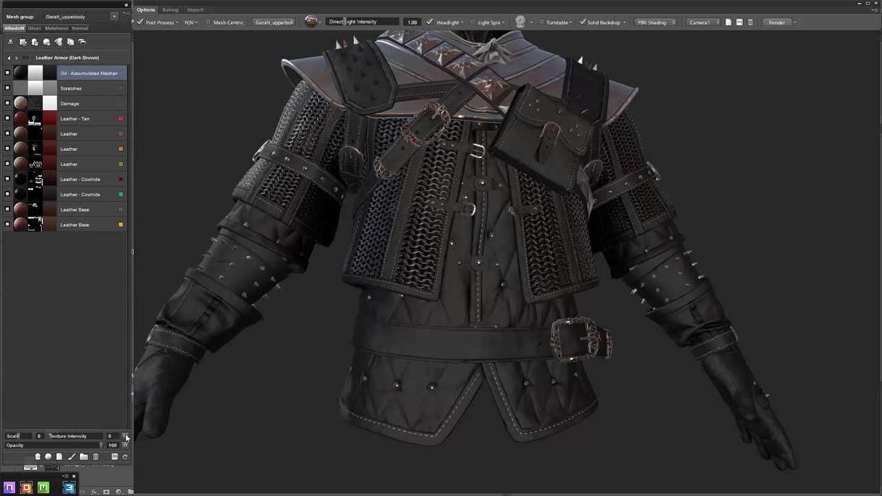
left_click(125, 445)
left_click(87, 319)
left_click(80, 29)
left_click_drag(95, 448, 15, 448)
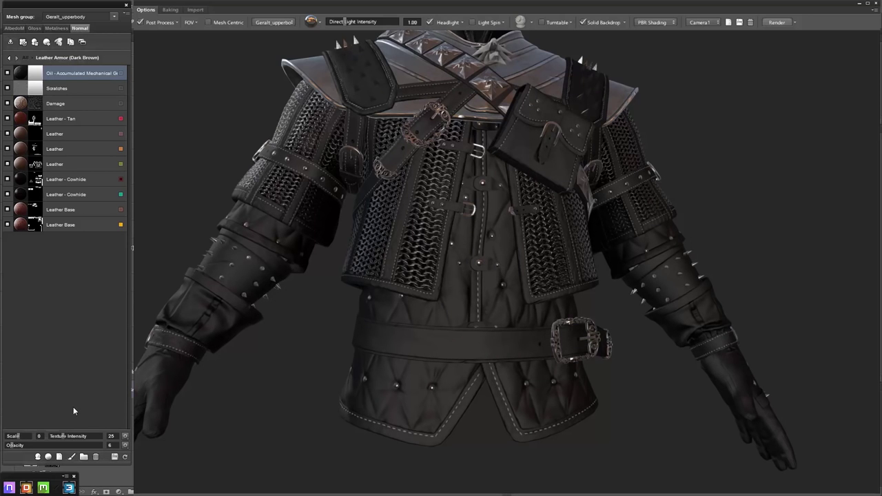
left_click_drag(288, 281, 325, 295)
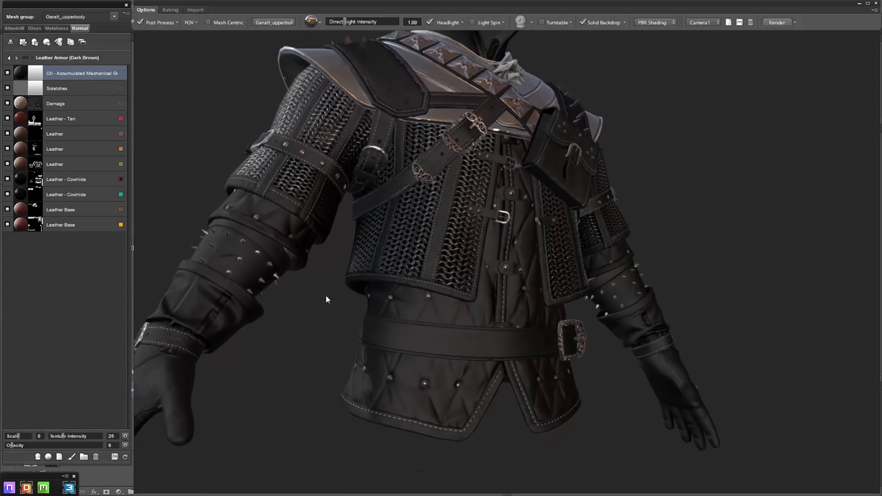
left_click(13, 28)
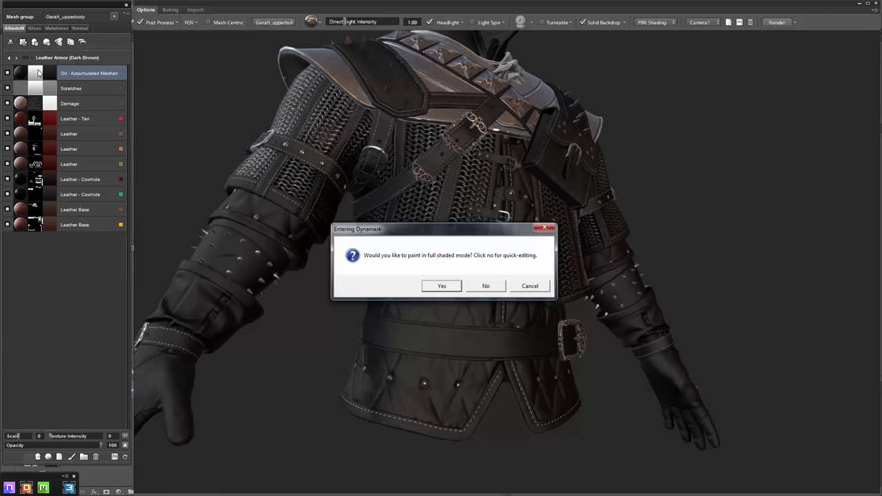
Try the Sand and Cavity Soot presets on the oil layer's mask, keep Sand, and accept it
left_click(493, 284)
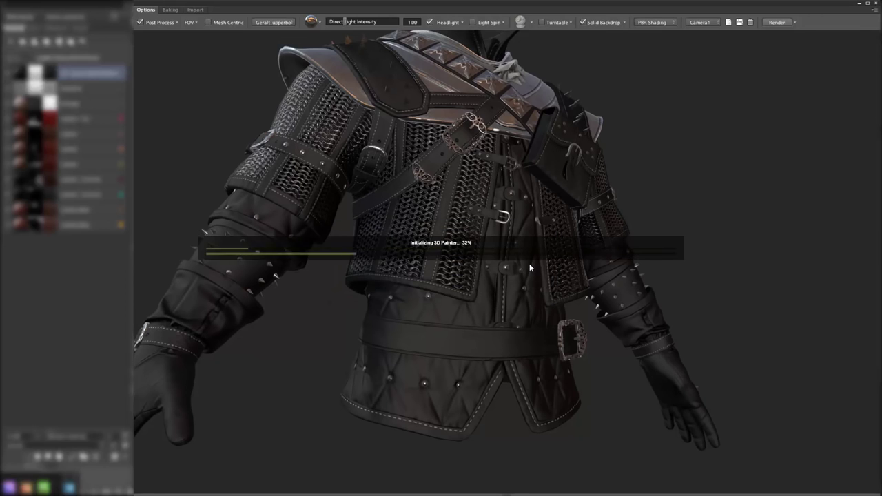
scroll(125, 174, "down", 2)
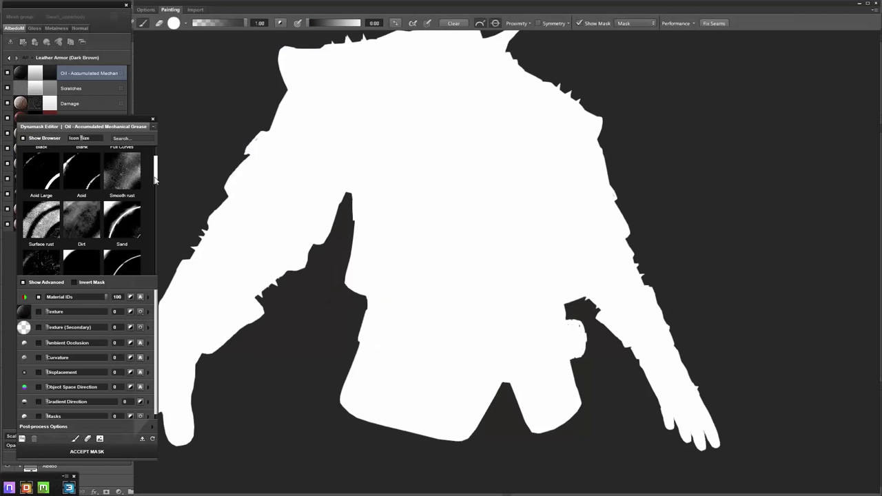
scroll(125, 173, "down", 2)
scroll(124, 174, "up", 1)
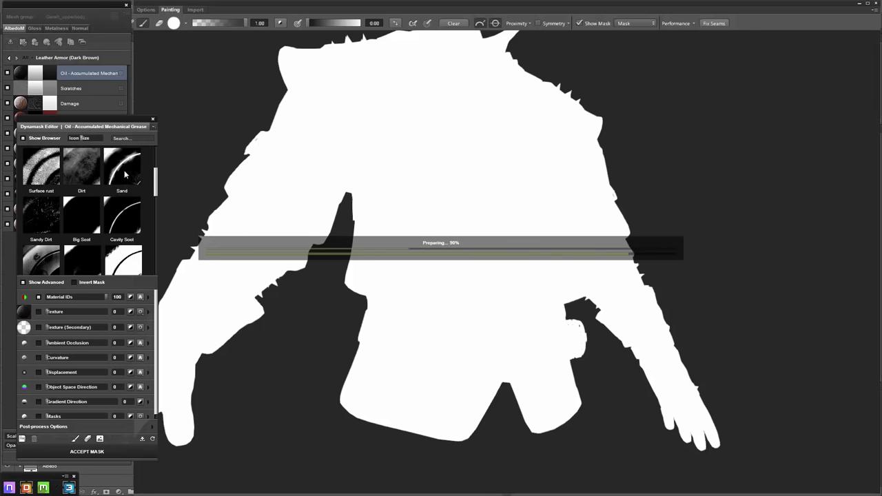
left_click(117, 217)
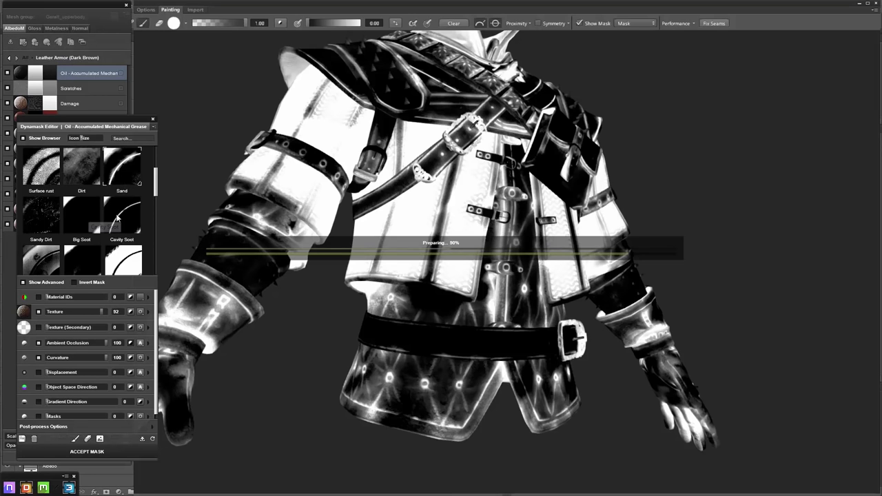
left_click(117, 217)
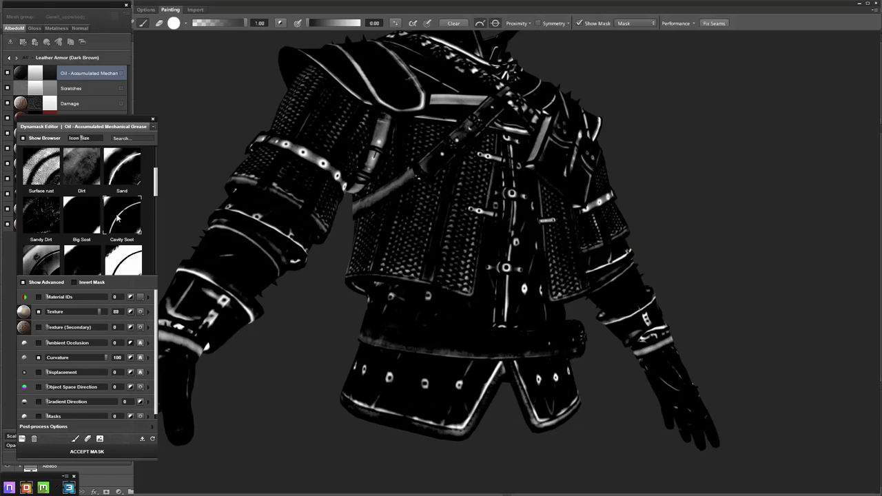
left_click(125, 176)
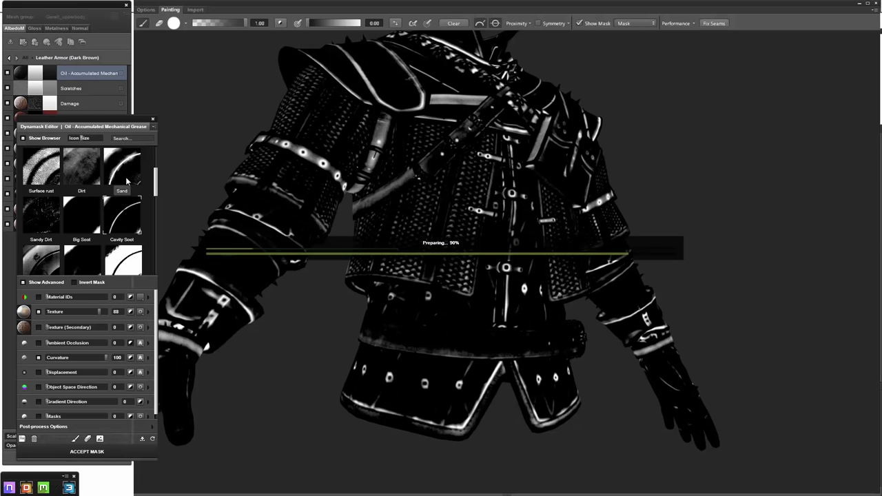
left_click(87, 451)
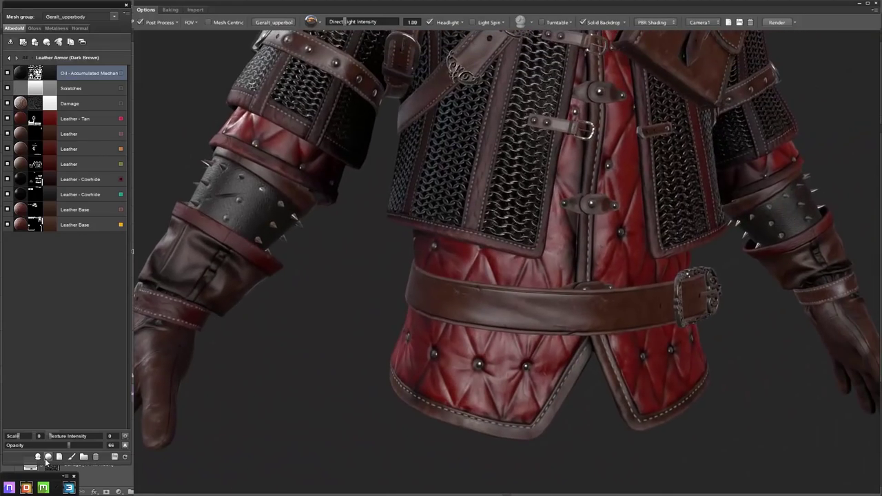
Browse the organic Megascans materials and create a Cow - Flipped Hide layer on top
left_click(47, 460)
scroll(289, 248, "down", 5)
scroll(293, 253, "down", 3)
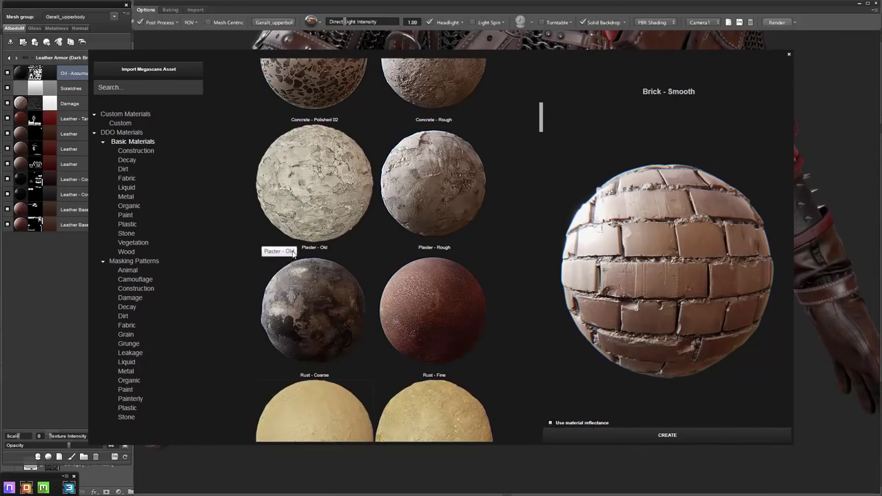
scroll(293, 253, "down", 3)
scroll(303, 245, "down", 5)
scroll(313, 234, "down", 5)
scroll(324, 224, "down", 5)
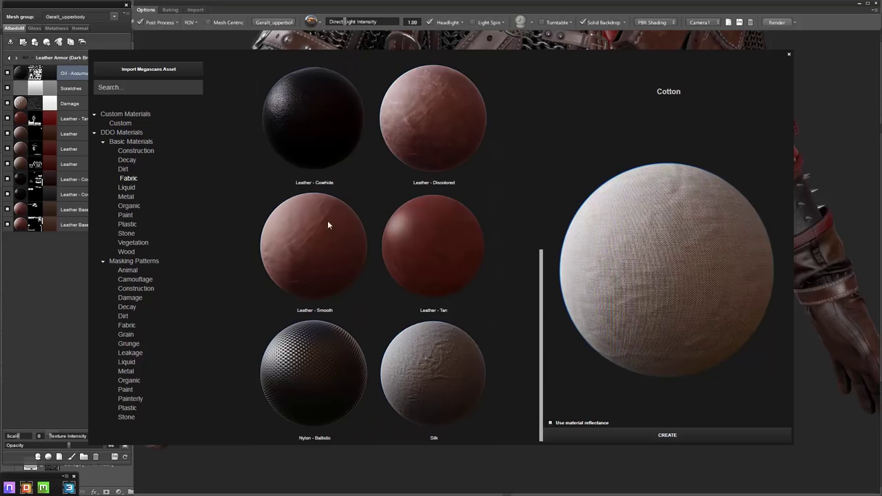
left_click(328, 221)
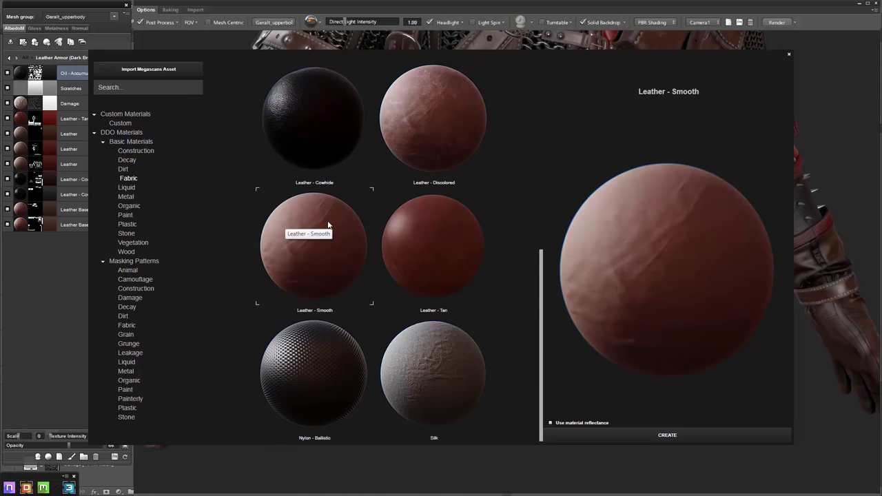
scroll(528, 142, "up", 10)
left_click(146, 208)
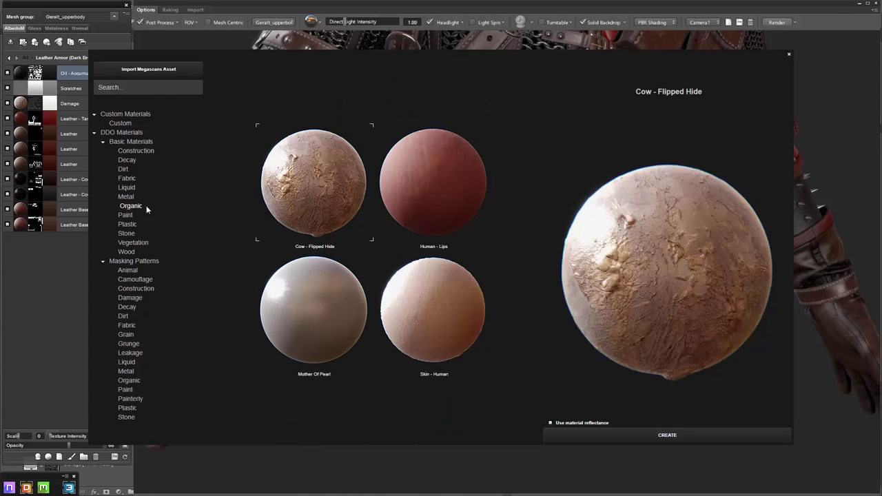
left_click(594, 435)
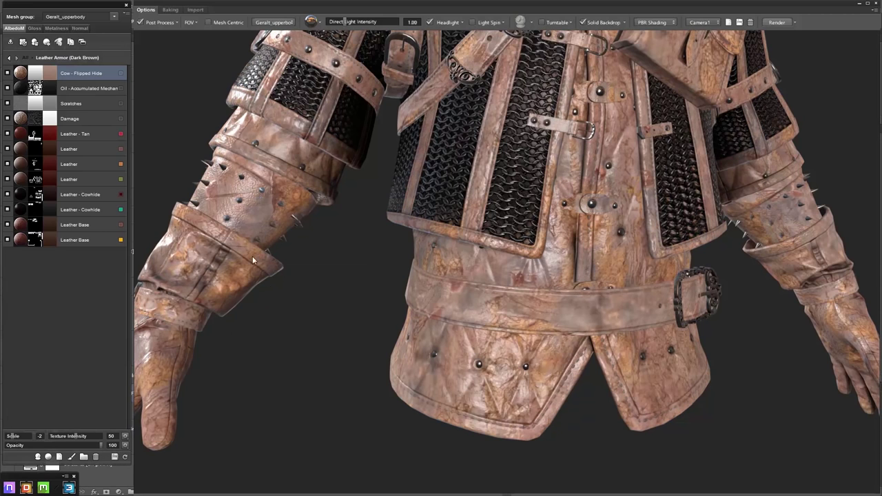
Set the hide layer's normal opacity to about half and its albedo blend to Overlay
left_click(34, 28)
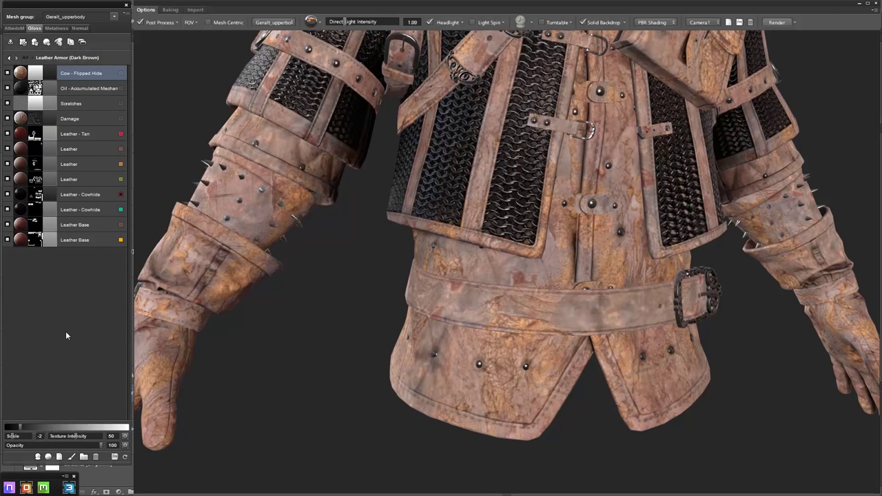
left_click(80, 28)
left_click_drag(102, 445, 19, 445)
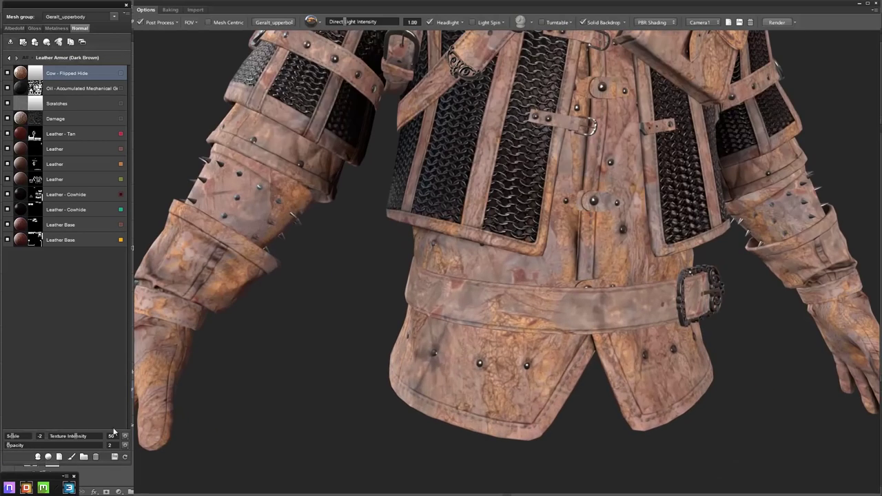
left_click_drag(21, 445, 53, 446)
left_click(14, 28)
left_click(83, 436)
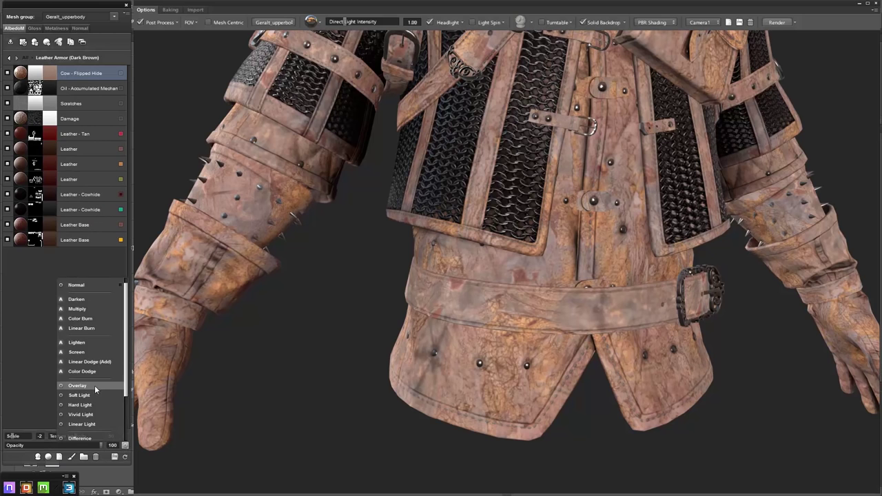
left_click(96, 389)
left_click(486, 285)
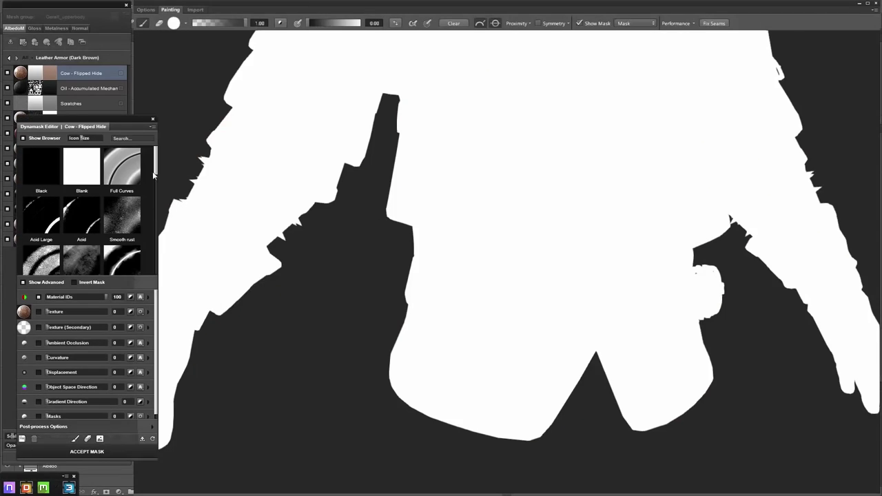
Mask the hide layer to the model's edges with a secondary texture at 100 contribution
left_click_drag(154, 176, 156, 257)
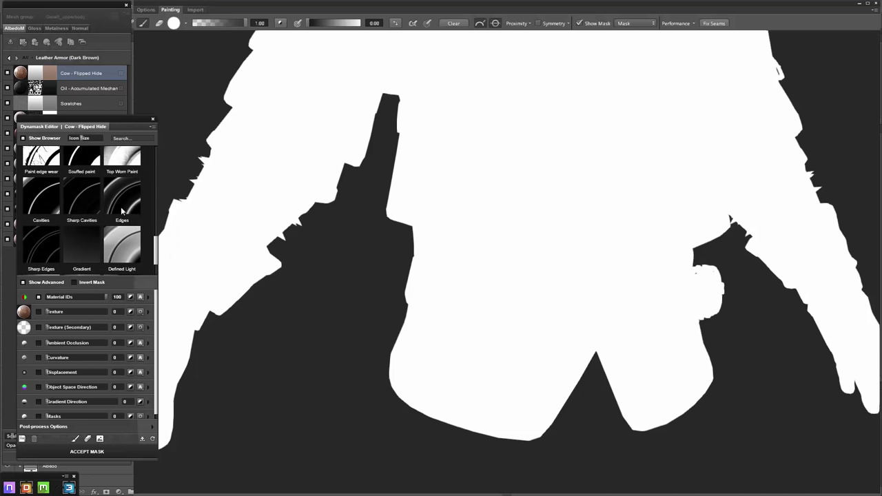
left_click(122, 210)
scroll(92, 246, "up", 1)
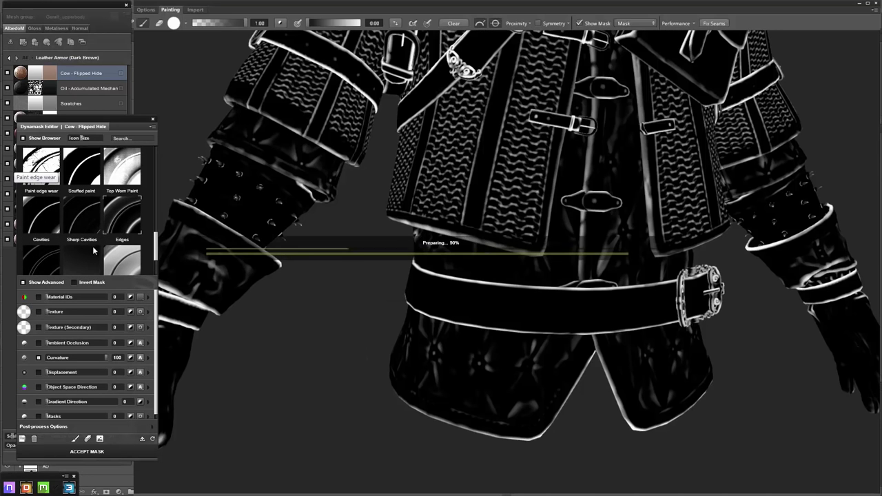
left_click(96, 270)
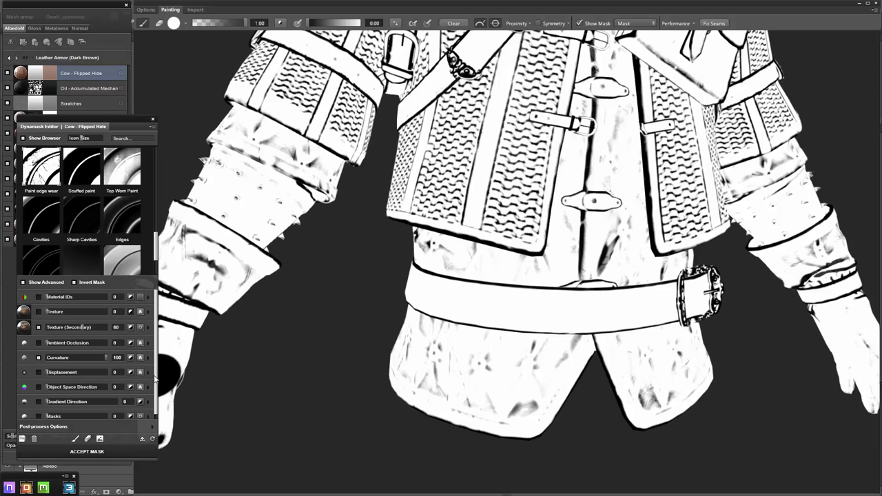
left_click(137, 425)
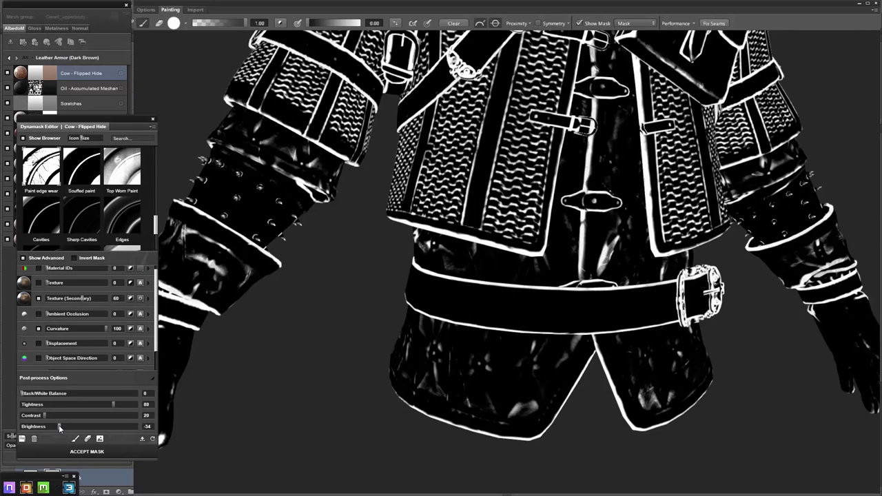
left_click_drag(153, 223, 151, 222)
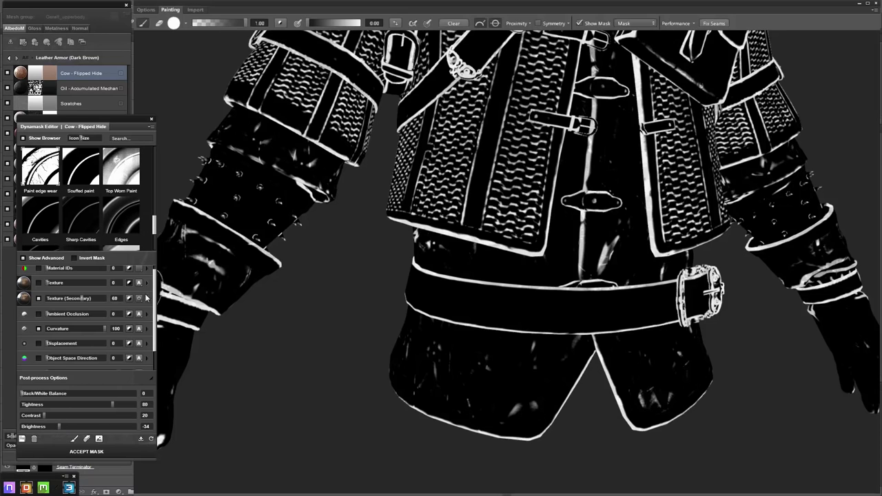
left_click(146, 298)
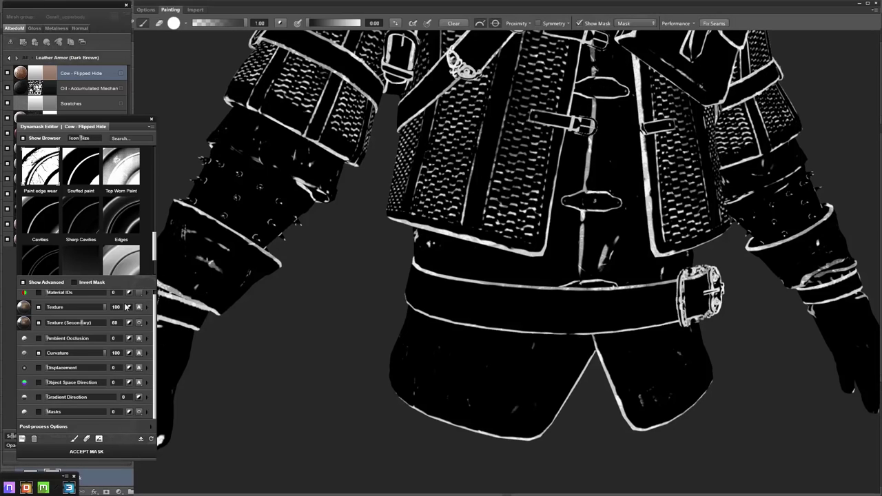
Shrink the mask's curvature edge sizes, lowering Huge to 45 and Medium to 68
left_click(146, 324)
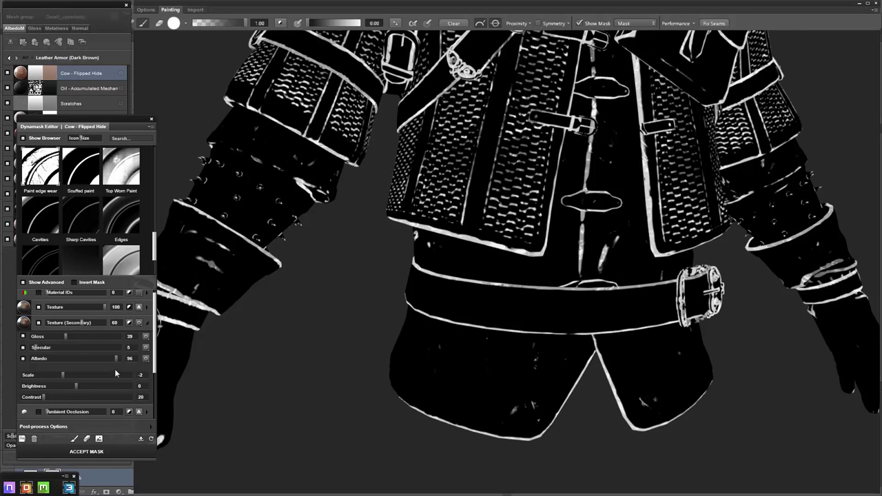
scroll(154, 376, "down", 1)
scroll(155, 375, "down", 3)
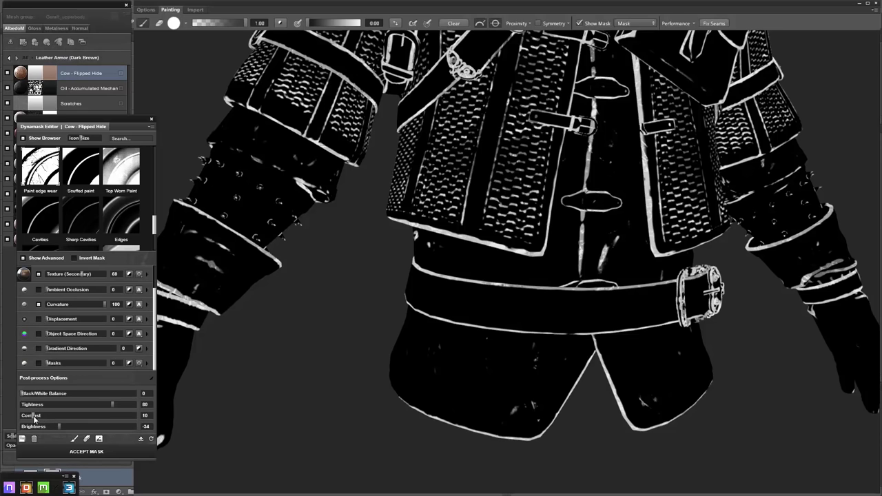
left_click(146, 304)
left_click_drag(118, 374, 65, 375)
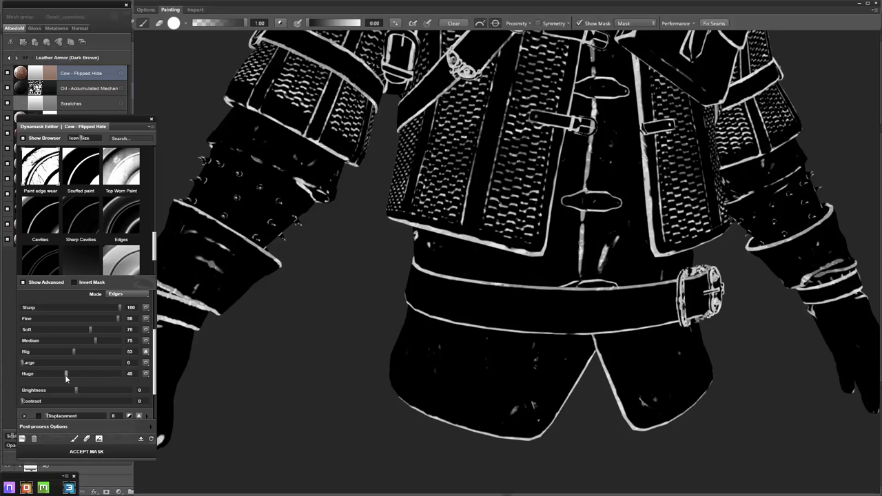
mouse_move(95, 340)
left_mouse_down()
mouse_move(65, 340)
mouse_move(41, 356)
left_mouse_up()
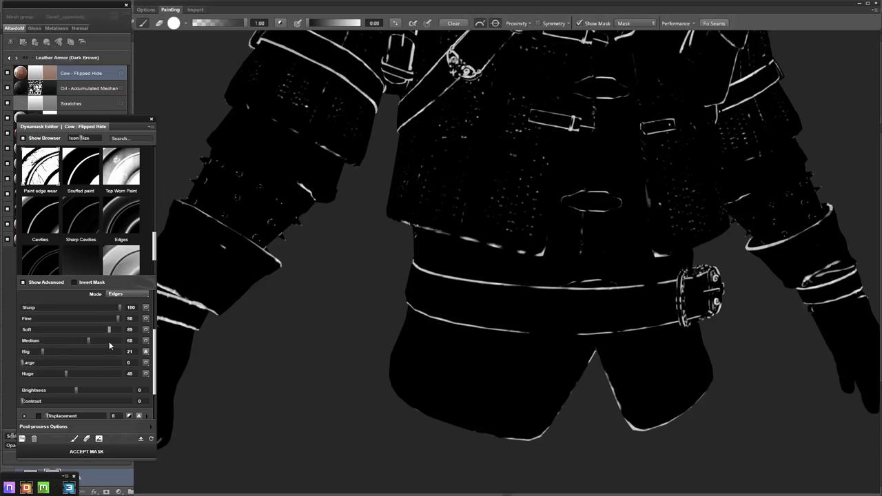
left_click(130, 293)
Pick a new material for the hide mask texture and set its contrast to 71 and scale to -1
left_click(142, 294)
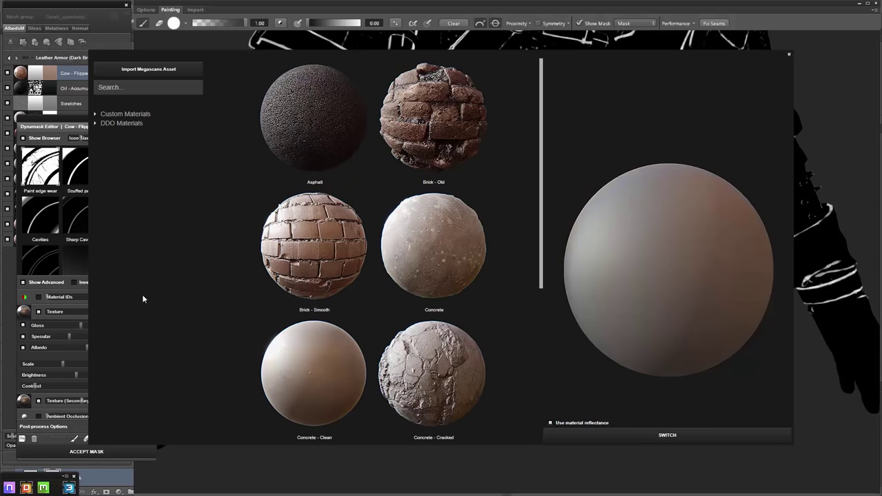
scroll(338, 231, "down", 3)
scroll(338, 230, "down", 2)
left_click(340, 229)
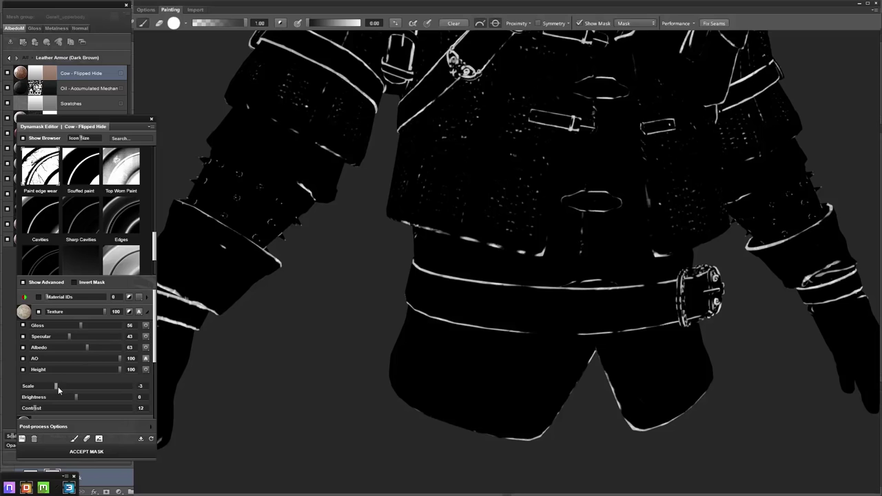
left_click_drag(34, 407, 98, 408)
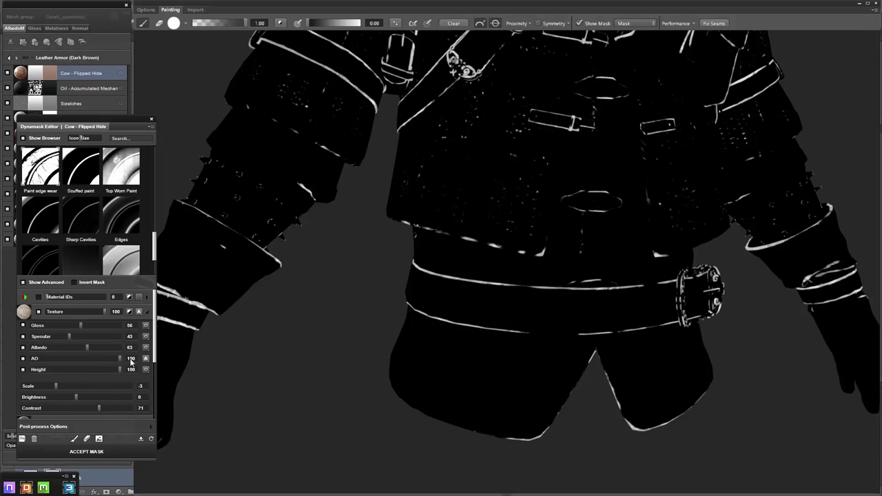
left_click_drag(56, 386, 71, 385)
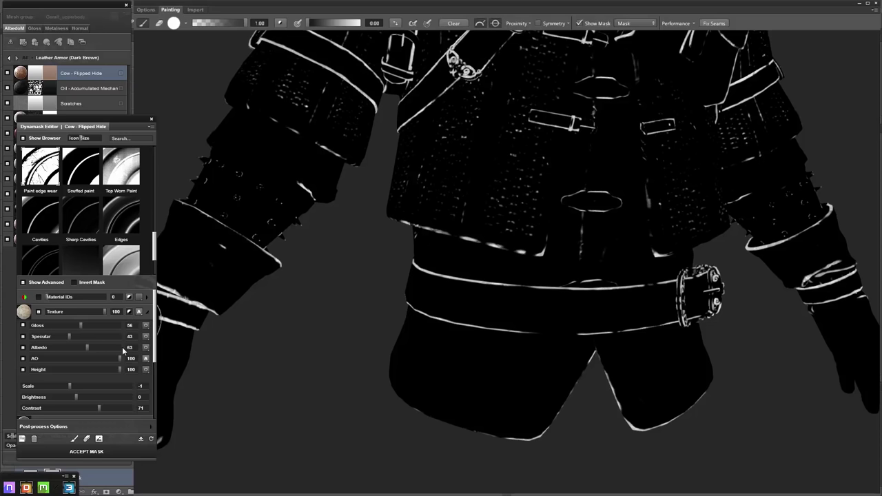
Switch the hide mask texture to Rust - Coarse at scale -2, set Large edges to 20, and accept the mask
left_click(23, 311)
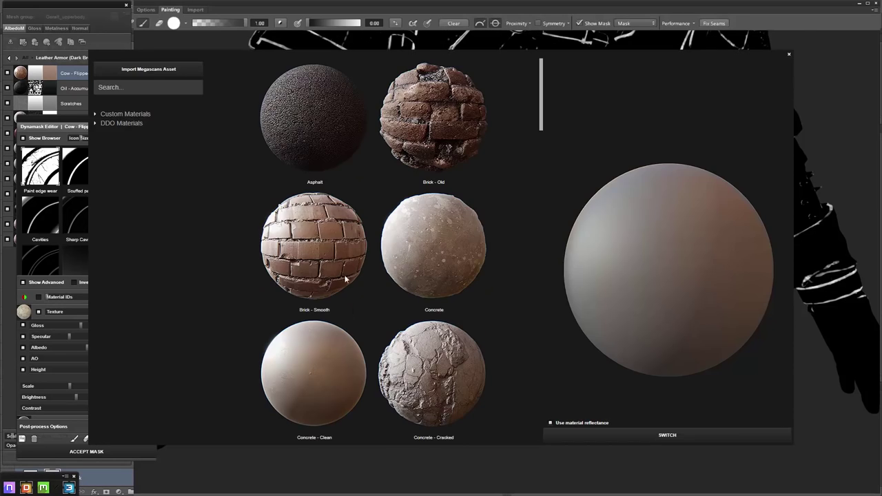
scroll(405, 300, "down", 3)
scroll(310, 303, "down", 1)
double_click(303, 344)
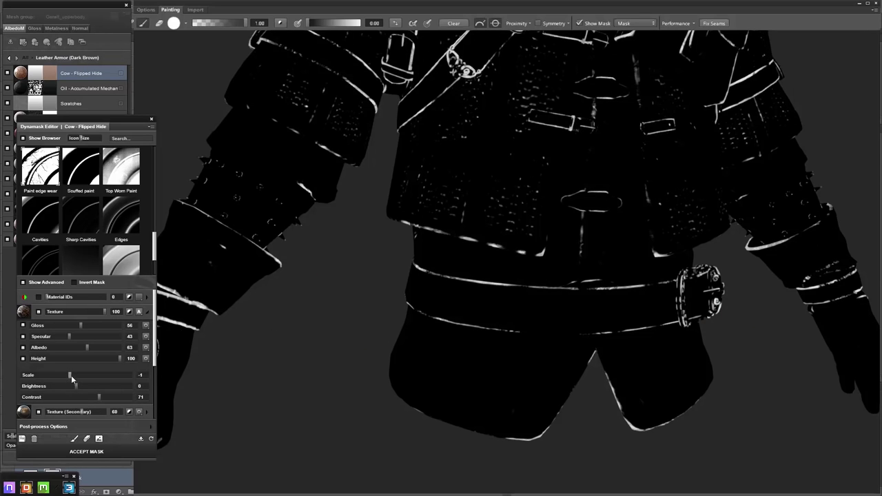
left_click_drag(71, 375, 64, 375)
scroll(150, 393, "down", 3)
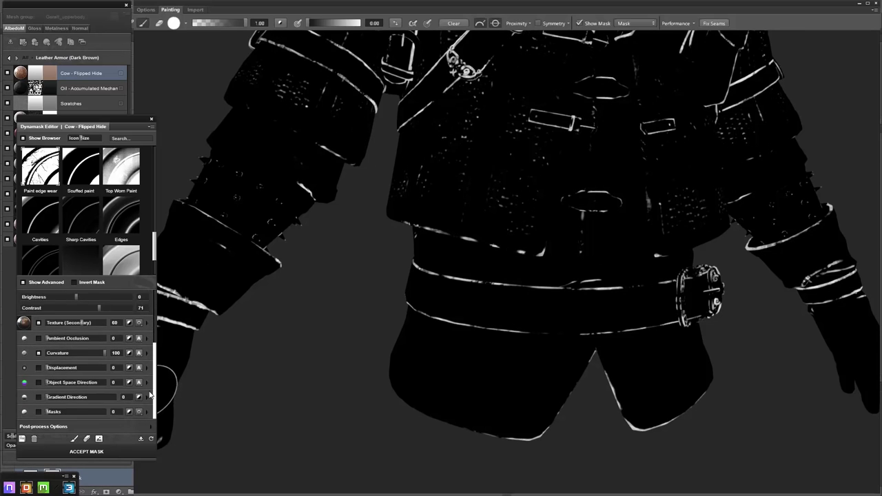
scroll(150, 389, "up", 1)
scroll(149, 372, "up", 1)
scroll(148, 358, "up", 1)
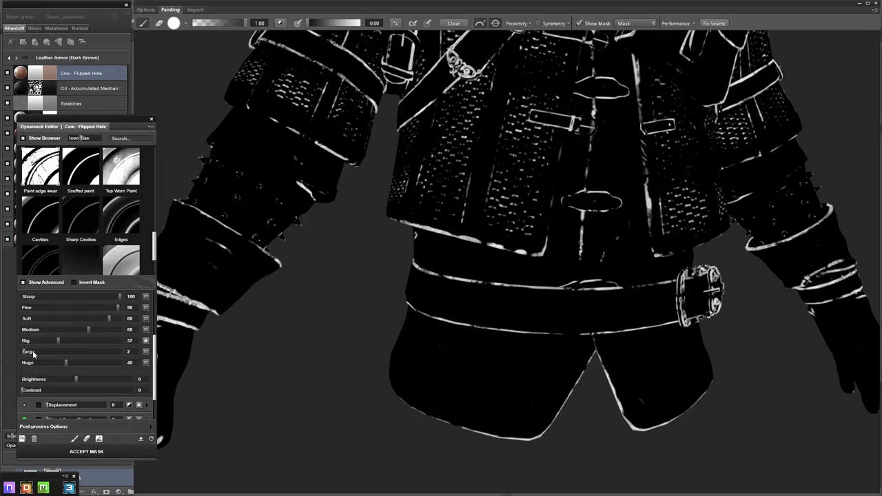
left_click_drag(39, 350, 44, 350)
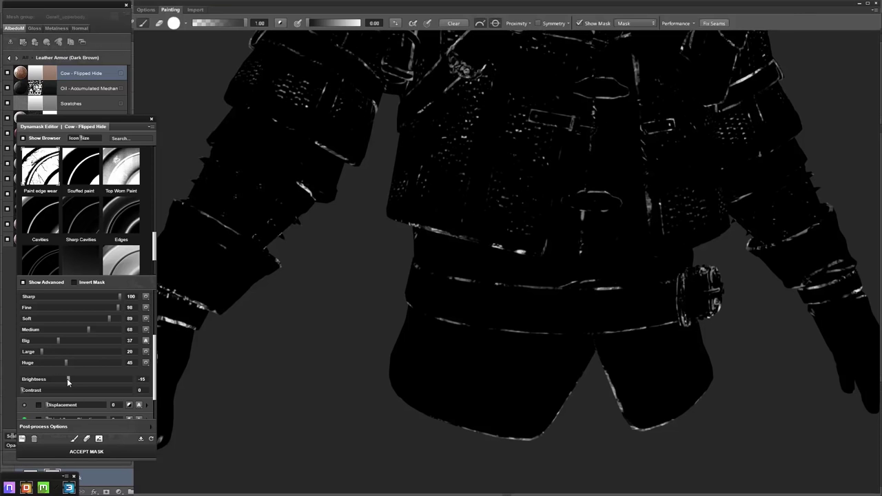
left_click(120, 452)
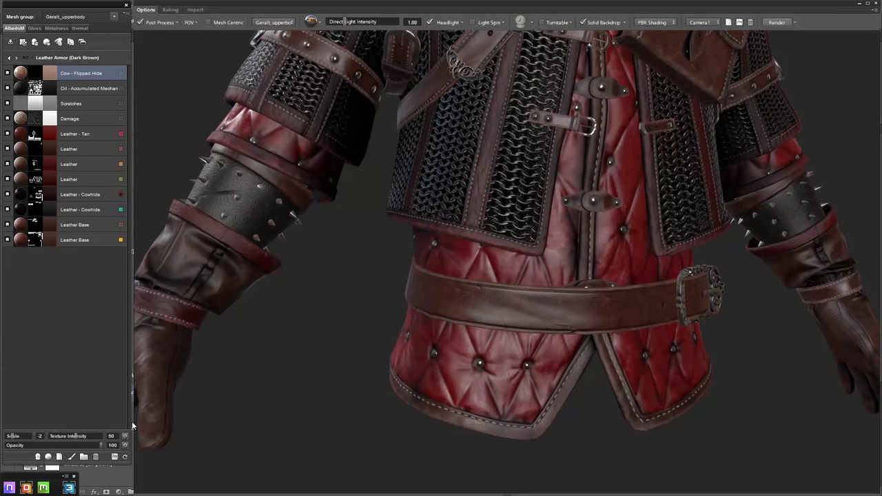
Select the oil accumulation layer, re-save all maps, and orbit around the armour to inspect it
left_click_drag(432, 189, 428, 210)
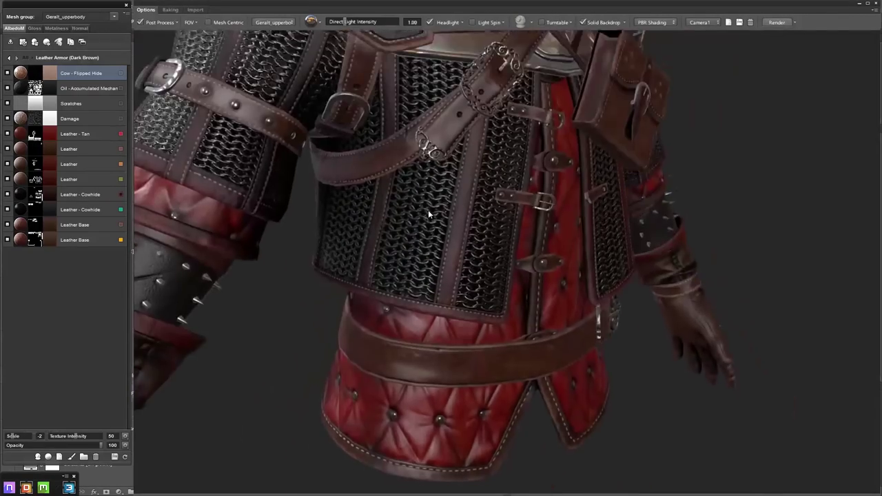
left_click(86, 88)
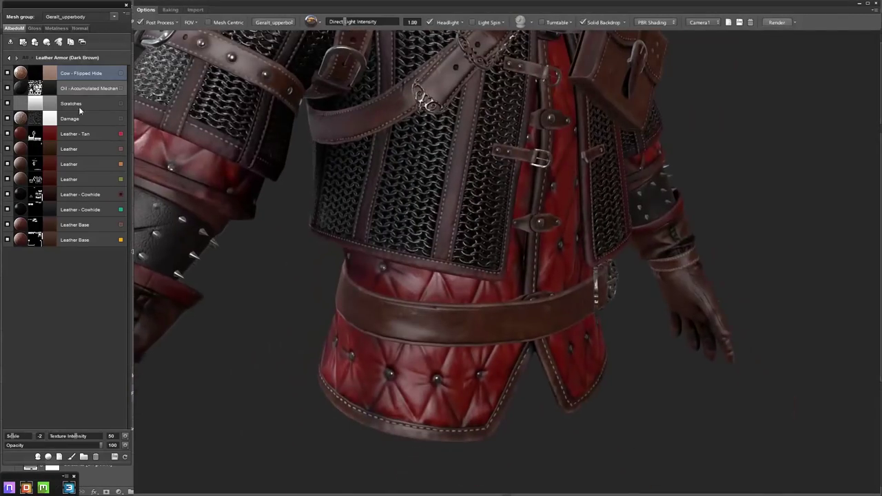
scroll(252, 328, "down", 5)
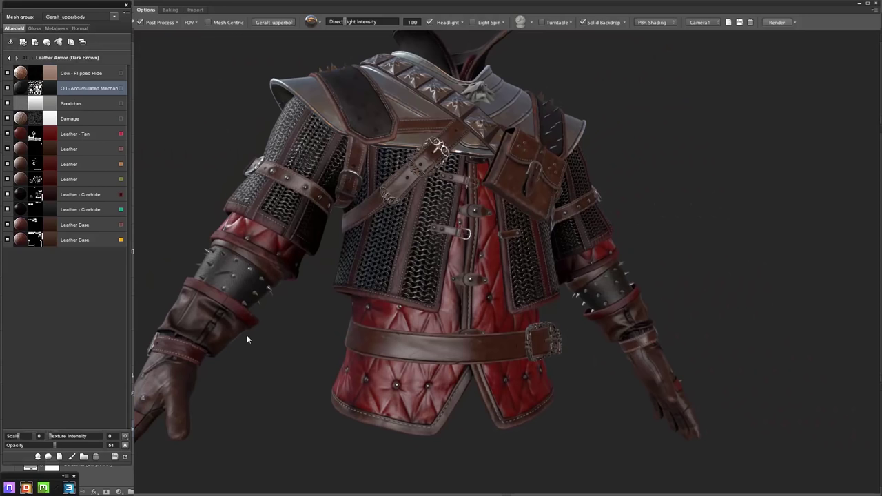
left_click(114, 457)
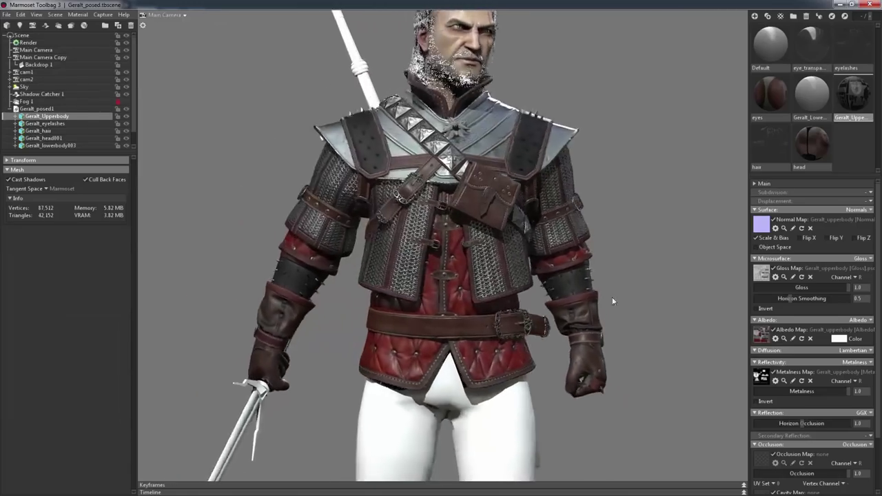
mouse_move(612, 301)
left_mouse_down()
mouse_move(733, 297)
mouse_move(595, 343)
left_mouse_up()
mouse_move(595, 343)
right_mouse_down()
mouse_move(627, 301)
mouse_move(581, 350)
right_mouse_up()
mouse_move(581, 351)
left_mouse_down()
mouse_move(508, 315)
mouse_move(507, 294)
left_mouse_up()
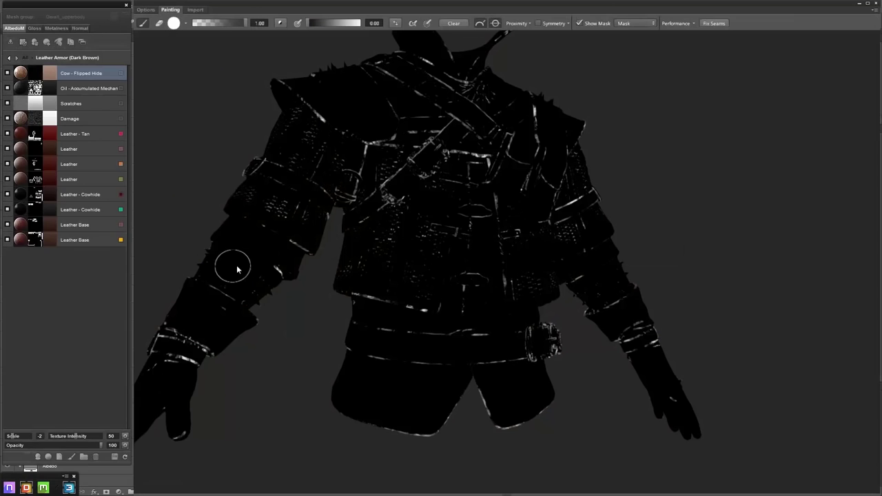
scroll(81, 398, "up", 2)
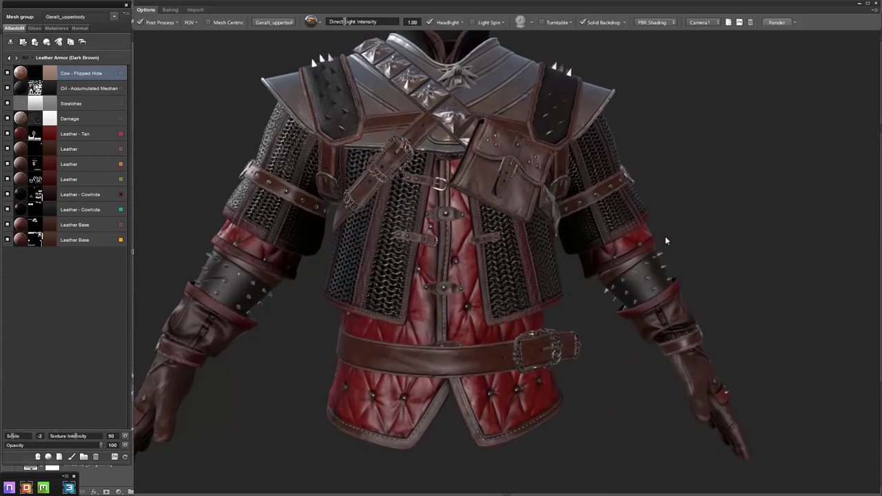
Enter mask painting on the oil layer and turn the armour to face forward
left_click(35, 88)
left_click(454, 288)
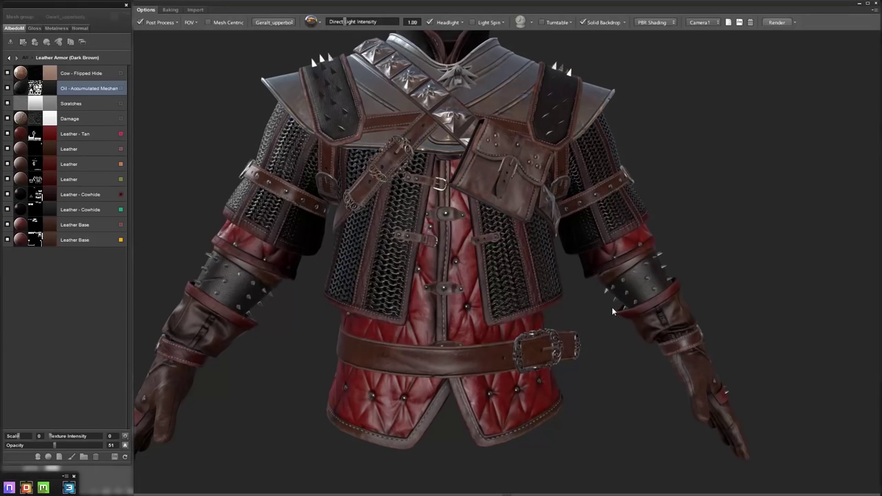
mouse_move(587, 305)
left_mouse_down()
mouse_move(669, 220)
mouse_move(633, 207)
left_mouse_up()
Set up a scattered Dirt brush: size jitter 85 on pen pressure, minimum diameter 17, roundness jitter 73, size 60
left_click(174, 23)
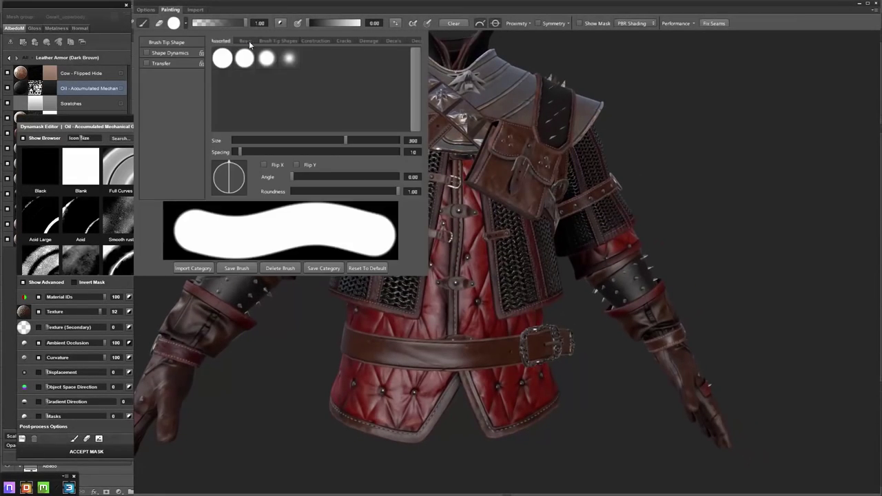
left_click(248, 40)
left_click(355, 40)
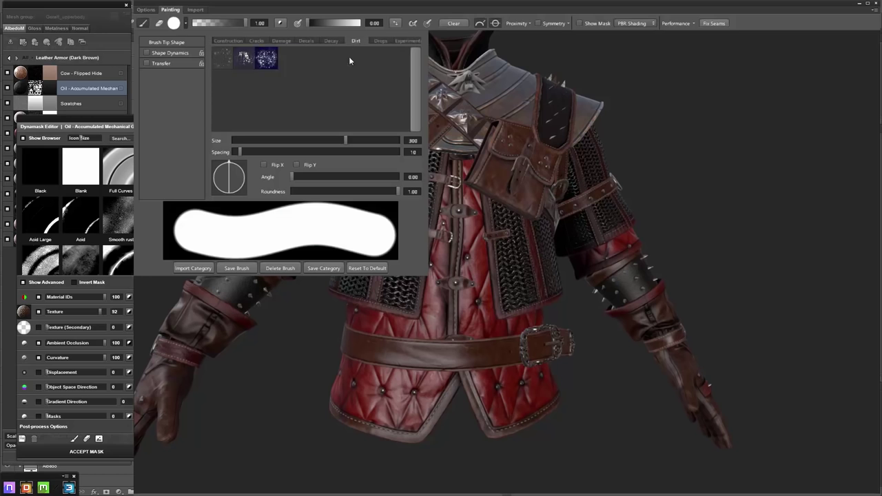
left_click(310, 78)
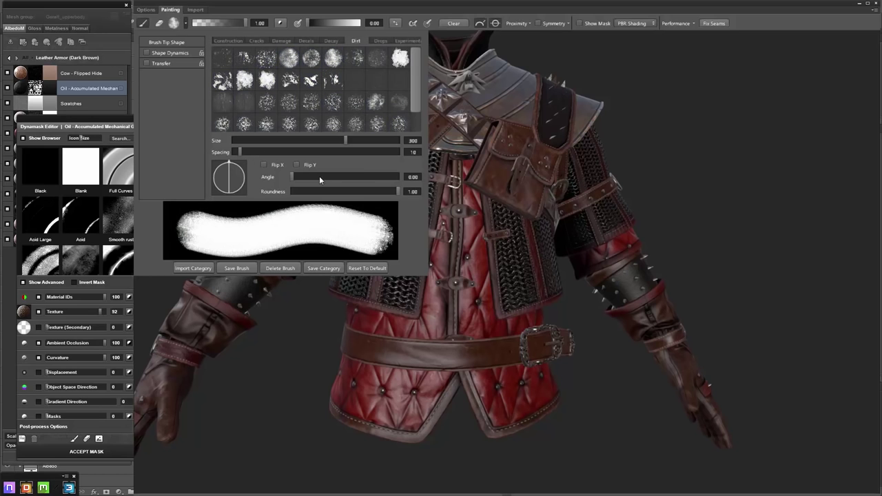
left_click(172, 53)
left_click_drag(270, 46, 318, 46)
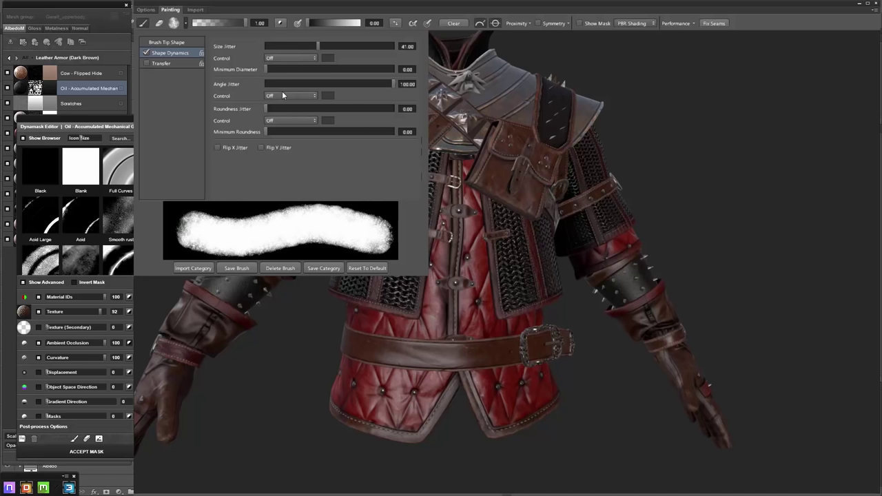
left_click_drag(284, 109, 358, 109)
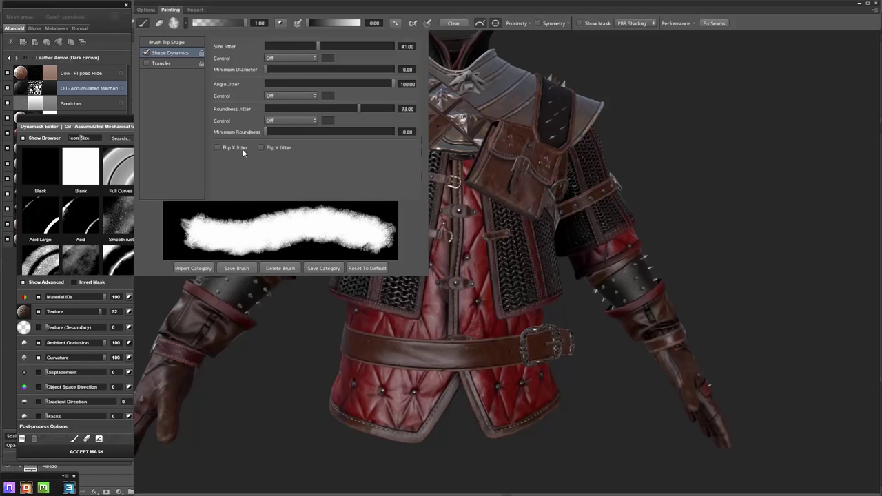
left_click_drag(322, 45, 375, 45)
left_click(290, 58)
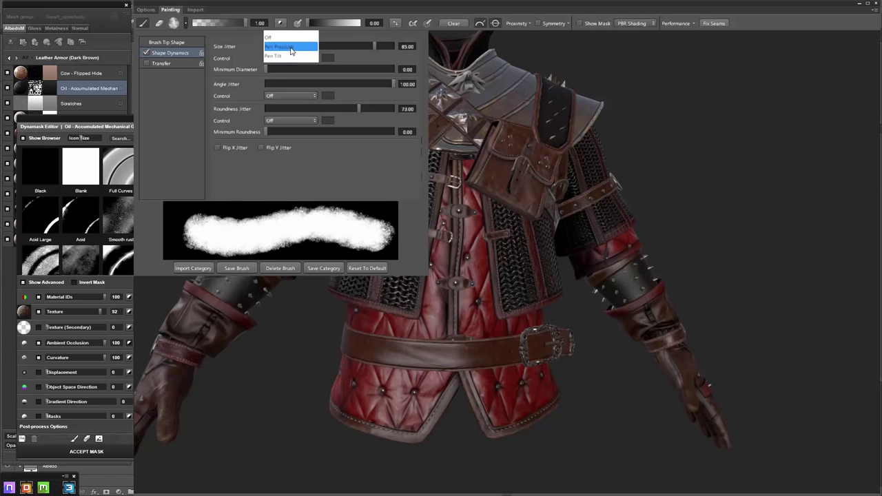
left_click_drag(269, 69, 290, 69)
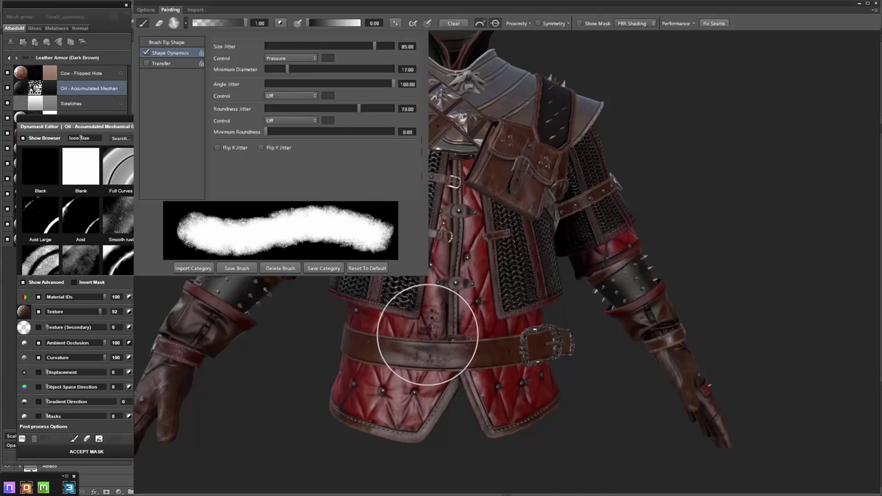
right_click_drag(434, 322, 389, 407)
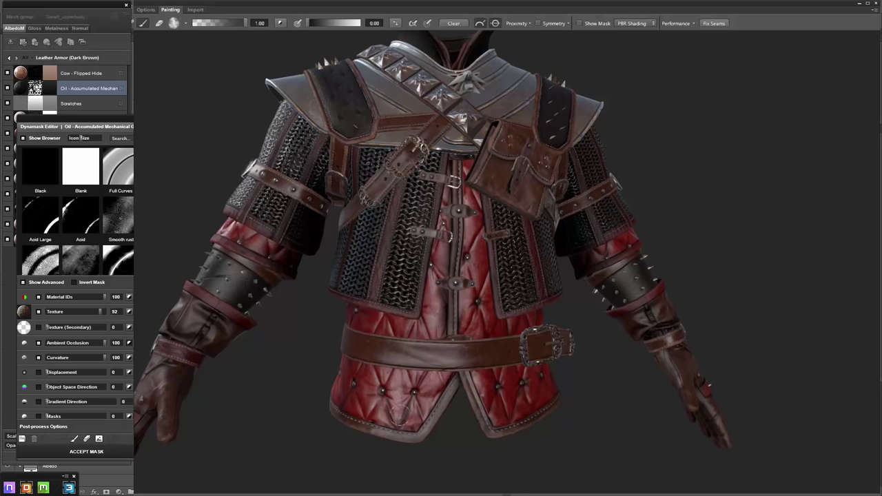
Paint darker oil grime down the front of the red quilted skirt toward the hem
scroll(494, 290, "up", 3)
scroll(495, 290, "up", 3)
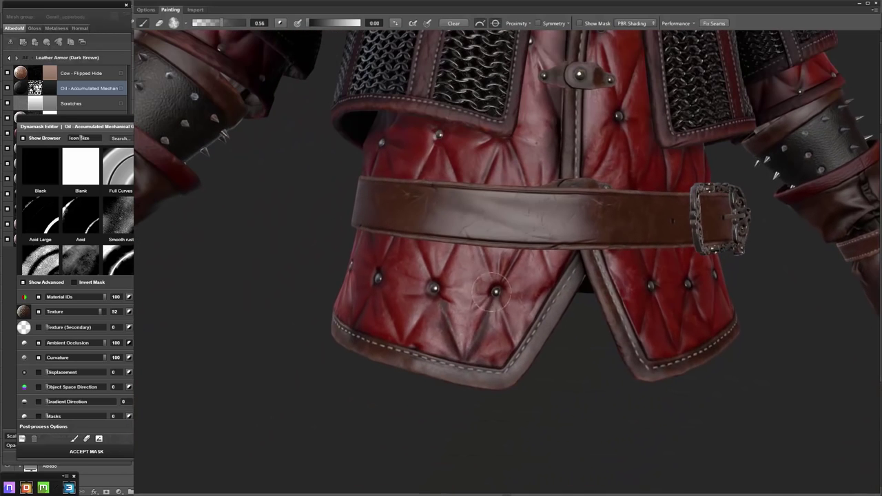
left_click_drag(517, 259, 512, 338)
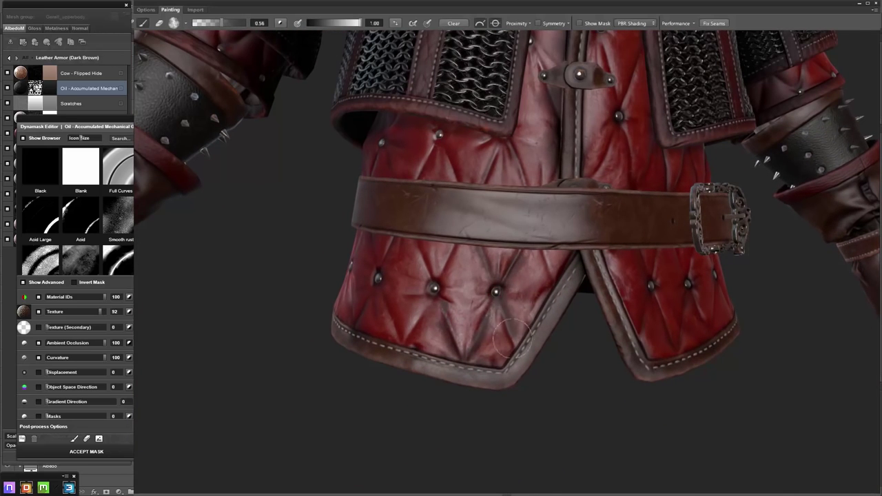
left_click_drag(532, 265, 513, 346)
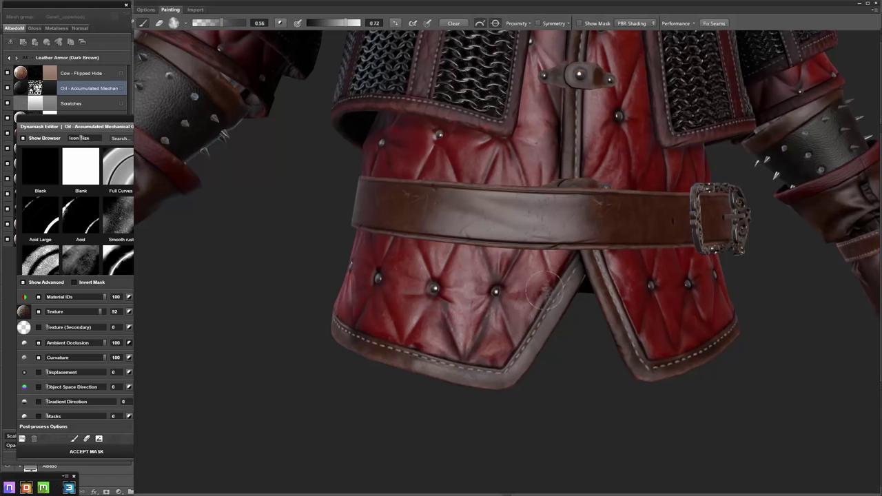
left_click_drag(417, 348, 433, 310, "alt")
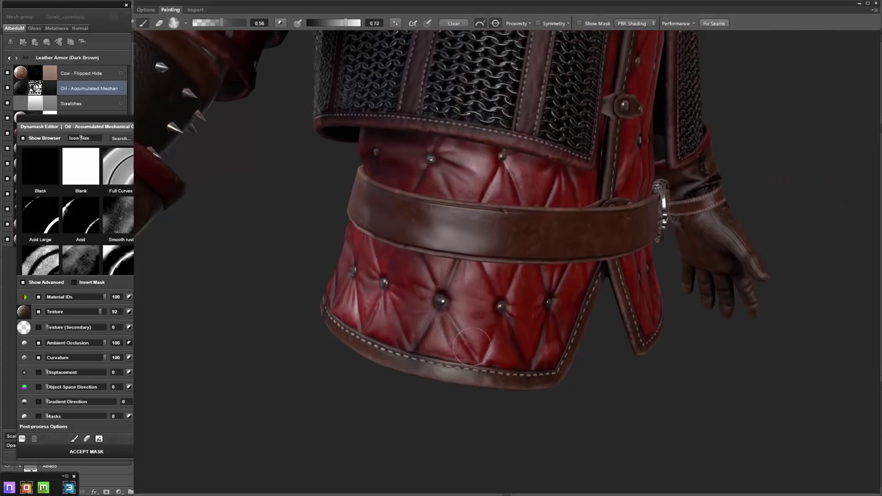
left_click_drag(591, 307, 484, 308, "alt")
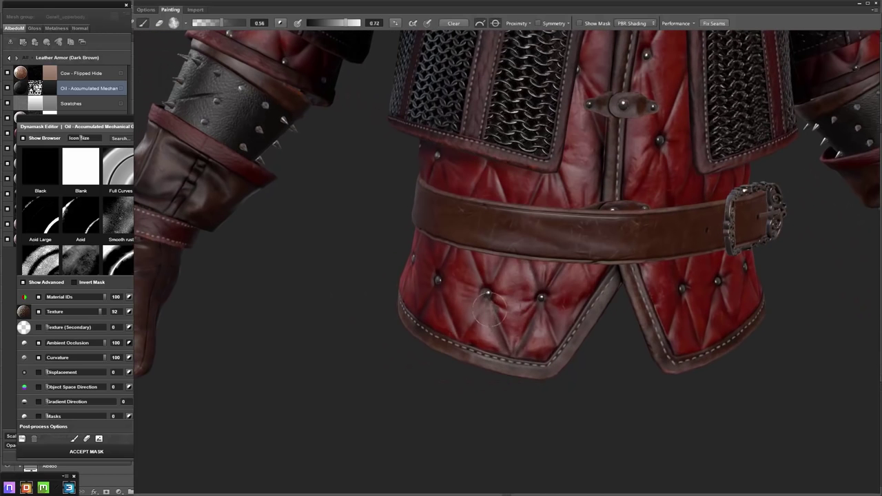
Set the grime brush values to 0.78 and 0.71 and work around the belt buckle
left_click(350, 28)
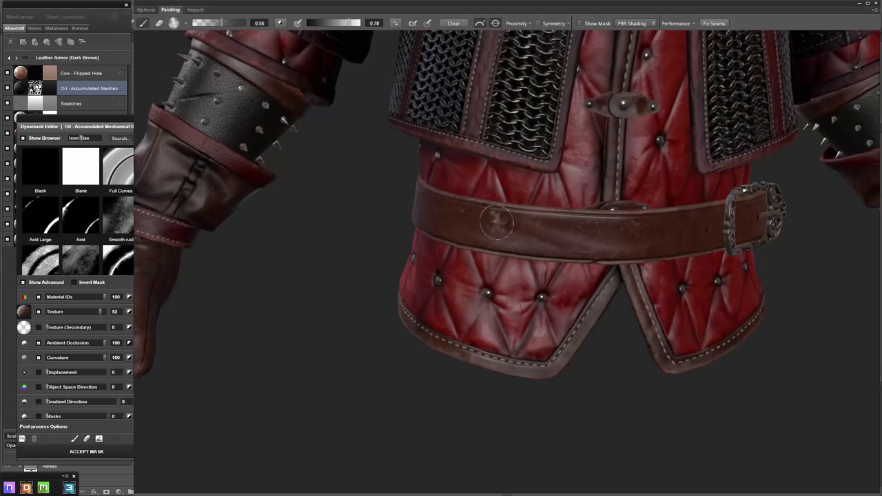
left_click(231, 23)
left_click_drag(680, 305, 684, 316, "alt")
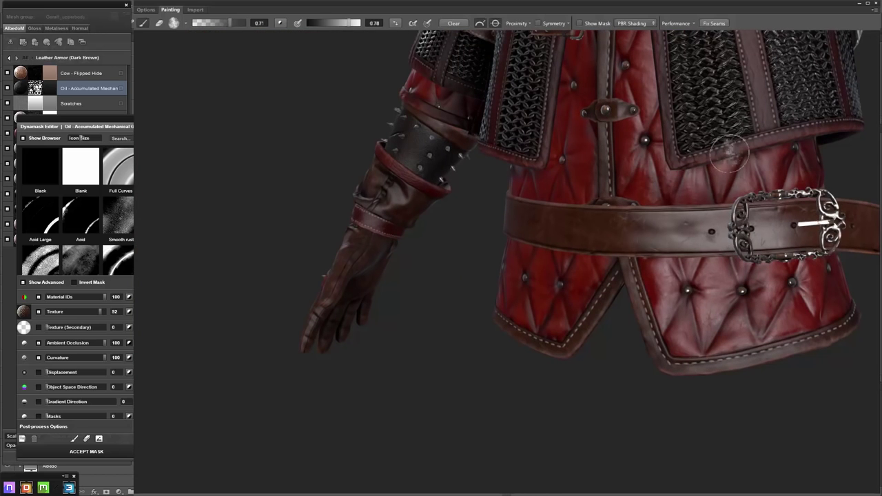
left_click_drag(720, 182, 562, 213, "alt")
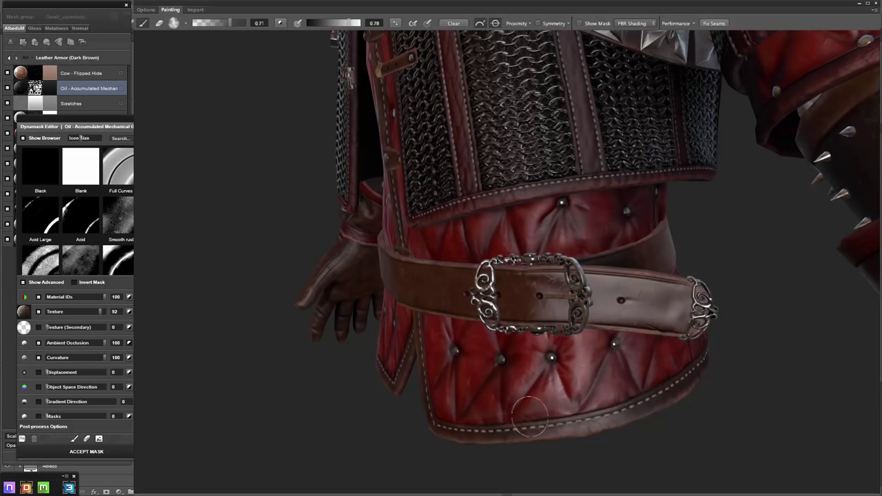
mouse_move(691, 341)
left_mouse_down("alt")
mouse_move(518, 268)
mouse_move(525, 378)
left_mouse_up("alt")
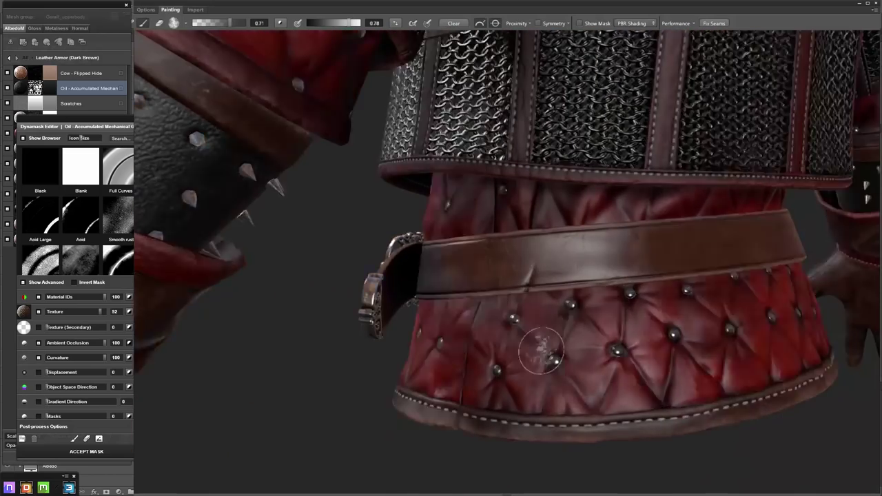
key("x")
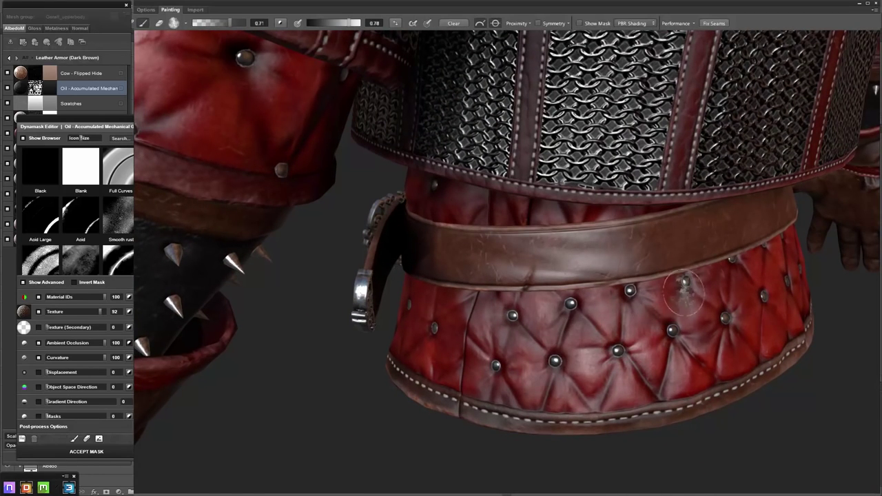
Add grime over the lower sleeve and quilted skirt, ending framed on the gloved forearm
left_click_drag(742, 319, 620, 324, "alt")
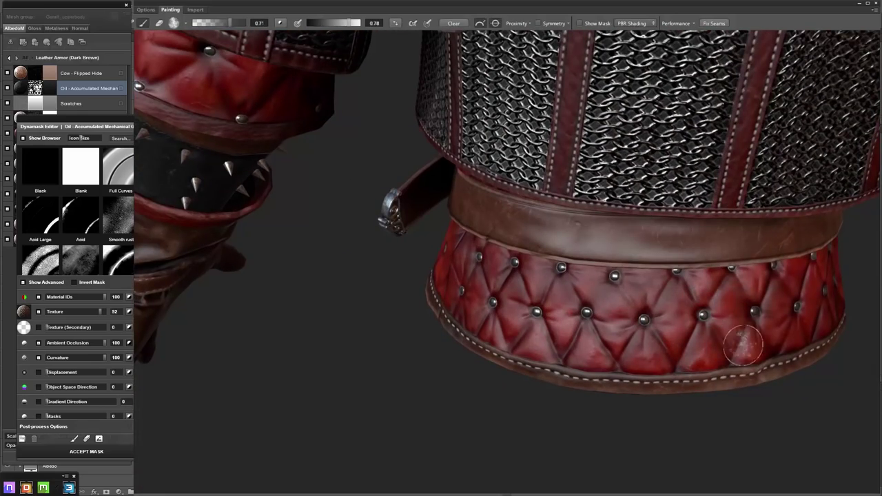
left_click_drag(748, 338, 648, 308, "alt")
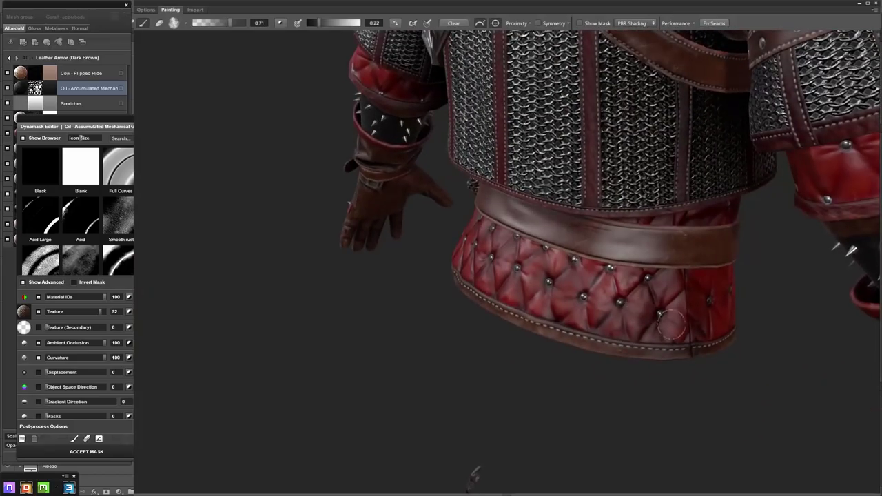
left_click_drag(648, 284, 629, 196, "alt")
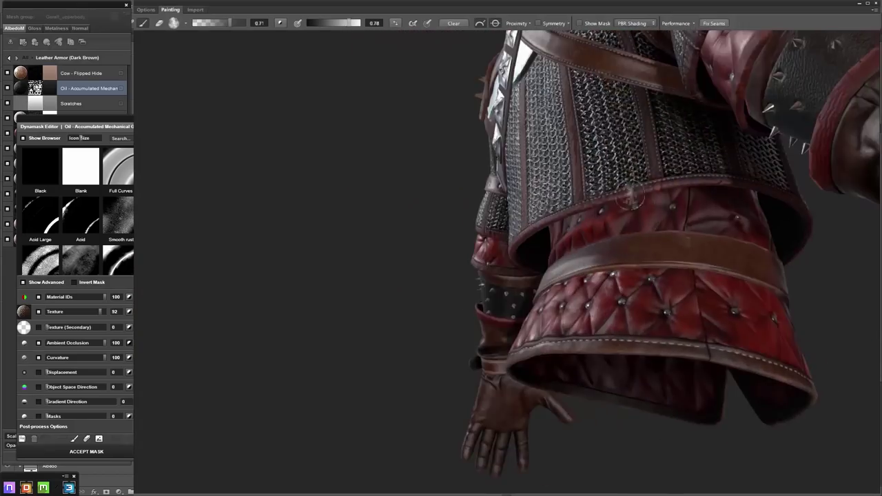
left_click_drag(741, 298, 477, 272, "alt")
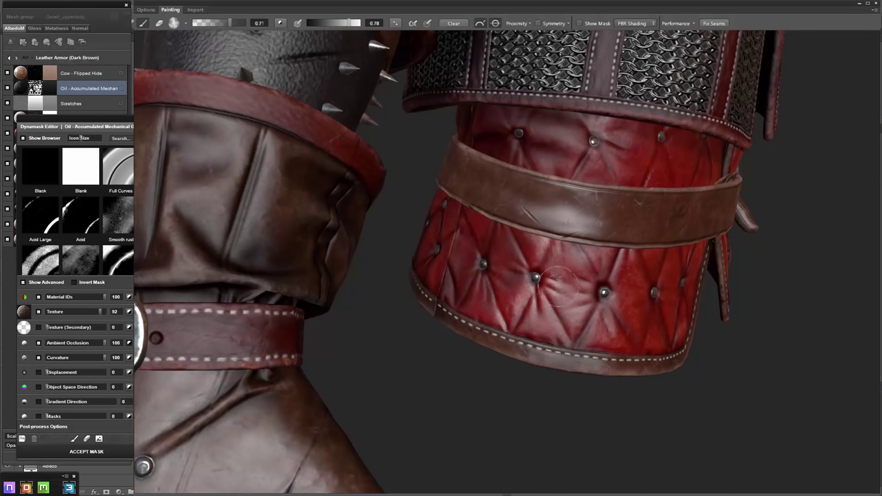
mouse_move(616, 305)
left_mouse_down("alt")
mouse_move(544, 274)
mouse_move(611, 309)
left_mouse_up("alt")
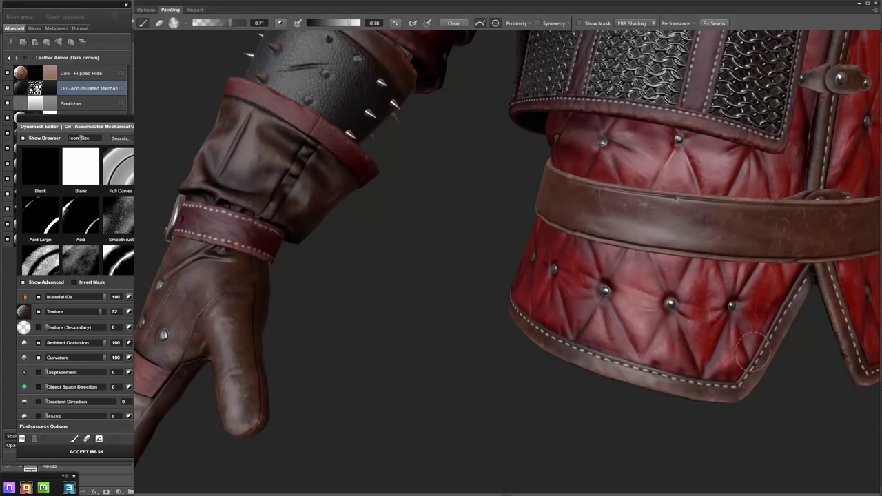
mouse_move(762, 265)
left_mouse_down("alt")
mouse_move(566, 238)
mouse_move(581, 165)
left_mouse_up("alt")
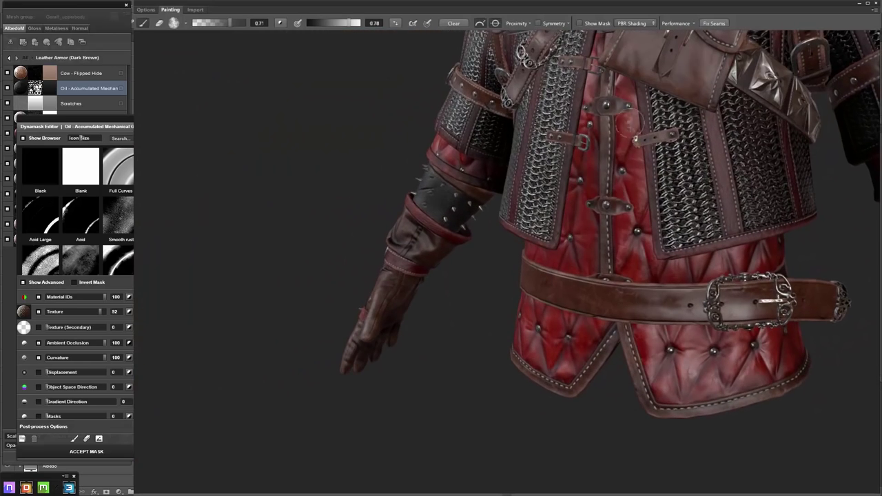
left_click_drag(628, 263, 686, 218, "alt")
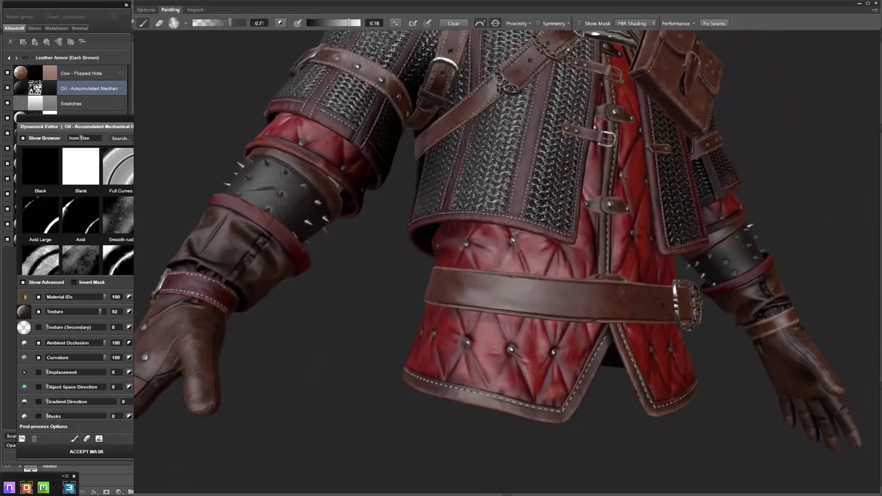
left_click_drag(585, 250, 530, 278, "alt")
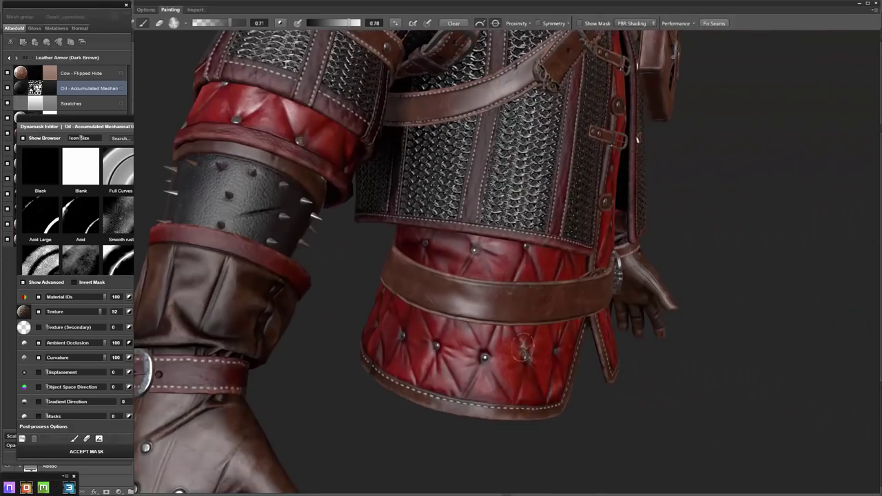
left_click_drag(523, 351, 523, 247, "alt")
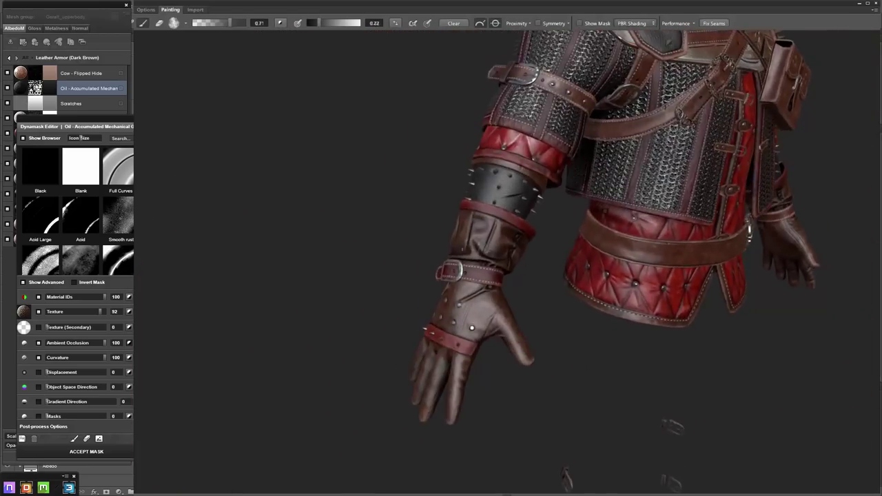
mouse_move(471, 328)
left_mouse_down("alt")
mouse_move(528, 289)
mouse_move(697, 394)
mouse_move(505, 279)
mouse_move(417, 273)
mouse_move(518, 195)
mouse_move(574, 327)
left_mouse_up("alt")
Look over the spiked forearm and red elbow band, then pull back to the torso
scroll(518, 196, "up", 3)
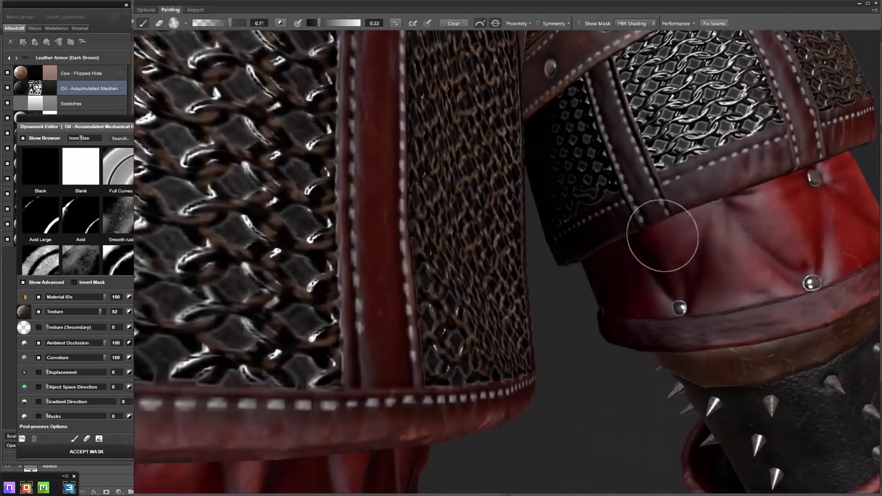
mouse_move(728, 296)
left_mouse_down("alt")
mouse_move(785, 248)
mouse_move(626, 264)
left_mouse_up("alt")
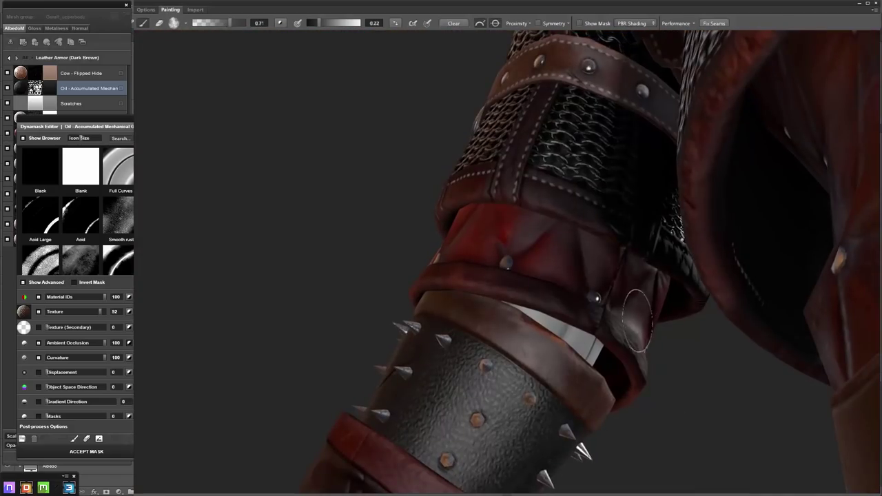
mouse_move(638, 321)
left_mouse_down("alt")
mouse_move(590, 430)
mouse_move(559, 258)
left_mouse_up("alt")
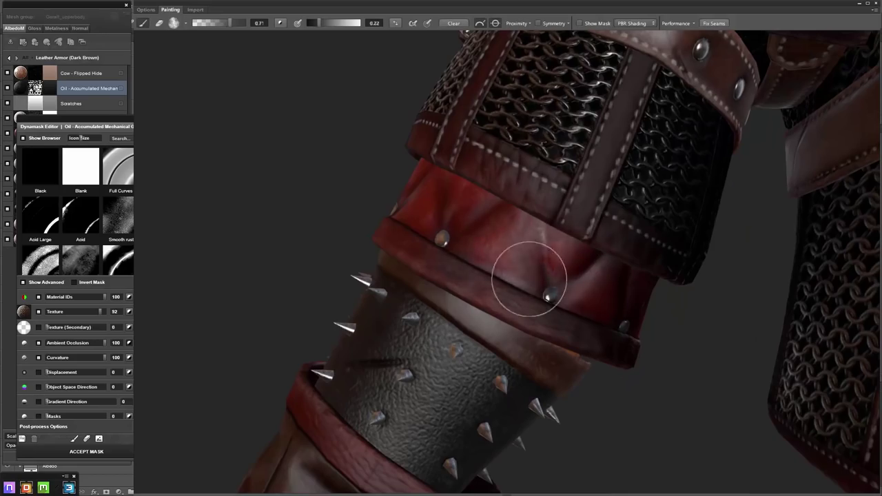
mouse_move(496, 216)
left_mouse_down("alt")
mouse_move(523, 289)
mouse_move(564, 317)
mouse_move(689, 309)
mouse_move(522, 250)
left_mouse_up("alt")
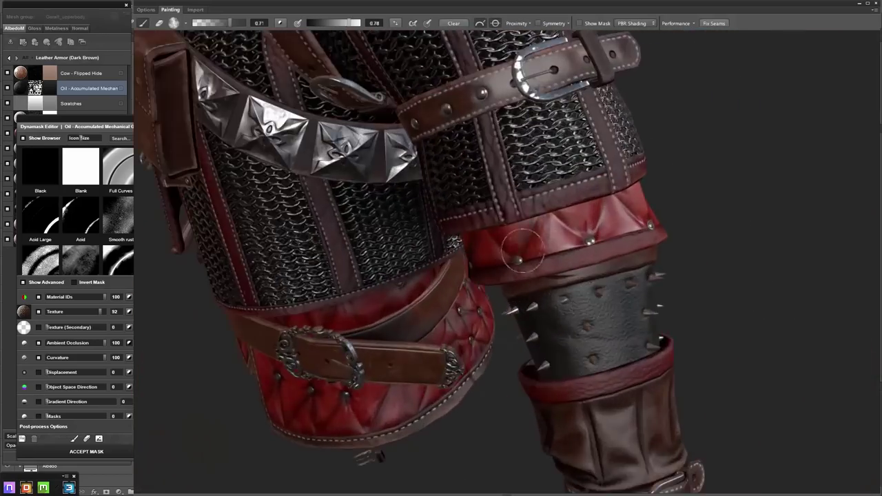
left_click_drag(593, 258, 644, 286, "alt")
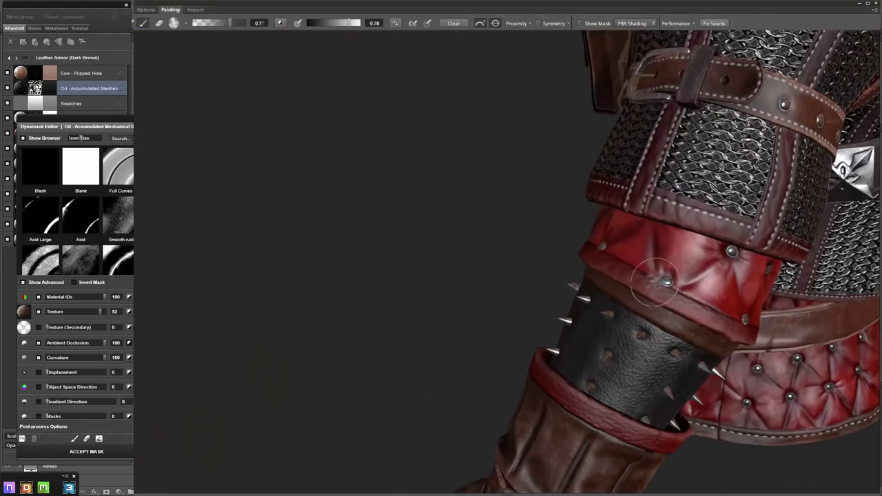
left_click_drag(729, 255, 595, 199, "alt")
mouse_move(781, 335)
left_mouse_down("alt")
mouse_move(781, 240)
mouse_move(689, 275)
mouse_move(620, 290)
left_mouse_up("alt")
mouse_move(620, 289)
right_mouse_down("alt")
mouse_move(422, 323)
mouse_move(576, 250)
right_mouse_up("alt")
mouse_move(576, 250)
left_mouse_down("alt")
mouse_move(551, 285)
mouse_move(649, 295)
left_mouse_up("alt")
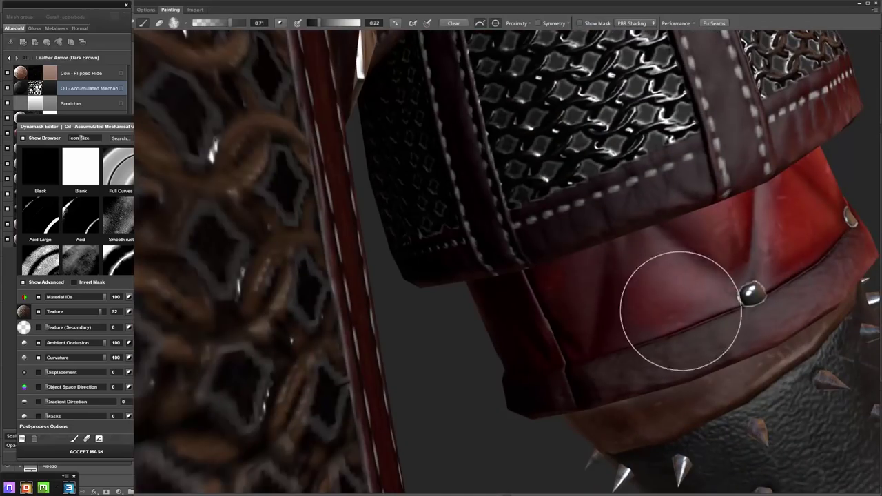
left_click_drag(748, 286, 600, 315, "alt")
mouse_move(600, 314)
right_mouse_down("alt")
mouse_move(787, 252)
mouse_move(765, 331)
right_mouse_up("alt")
left_click_drag(765, 331, 758, 364, "alt")
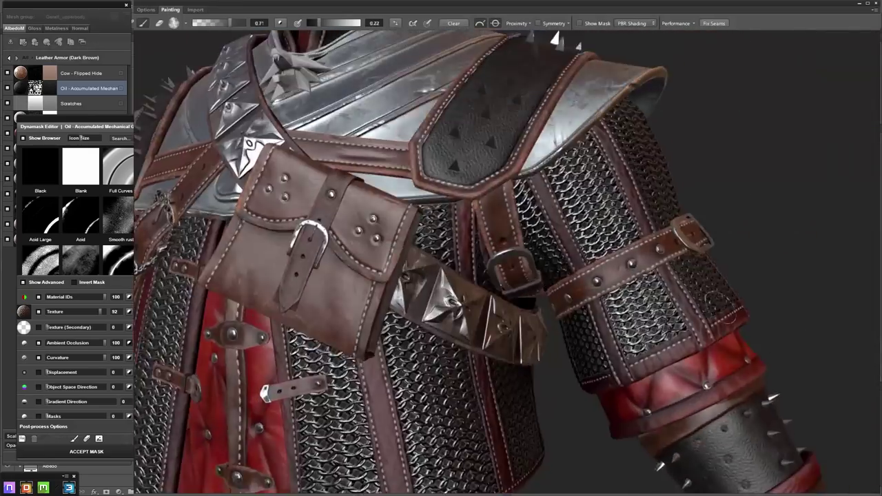
Brush oil grime onto both sides of the leather glove, lowering the paint value to 0.05
right_click_drag(720, 354, 746, 334, "alt")
middle_click_drag(746, 334, 601, 230, "alt")
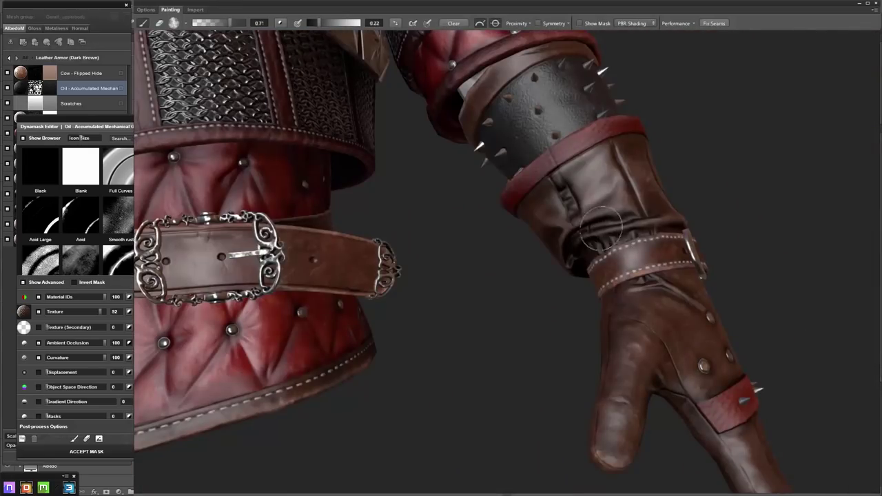
left_click_drag(605, 286, 667, 341, "alt")
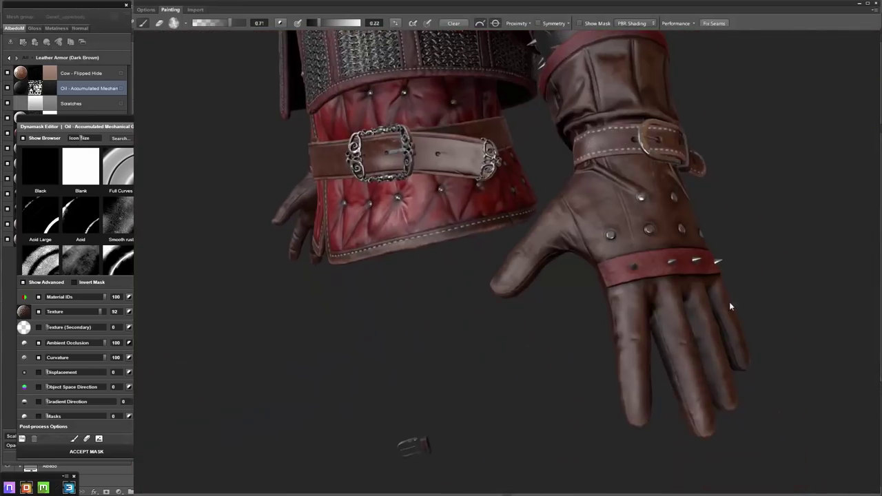
left_click_drag(730, 306, 638, 272, "alt")
mouse_move(681, 336)
left_mouse_down("alt")
mouse_move(626, 265)
mouse_move(799, 221)
mouse_move(679, 261)
left_mouse_up("alt")
right_click_drag(680, 261, 651, 200, "alt")
left_click_drag(652, 200, 355, 309, "alt")
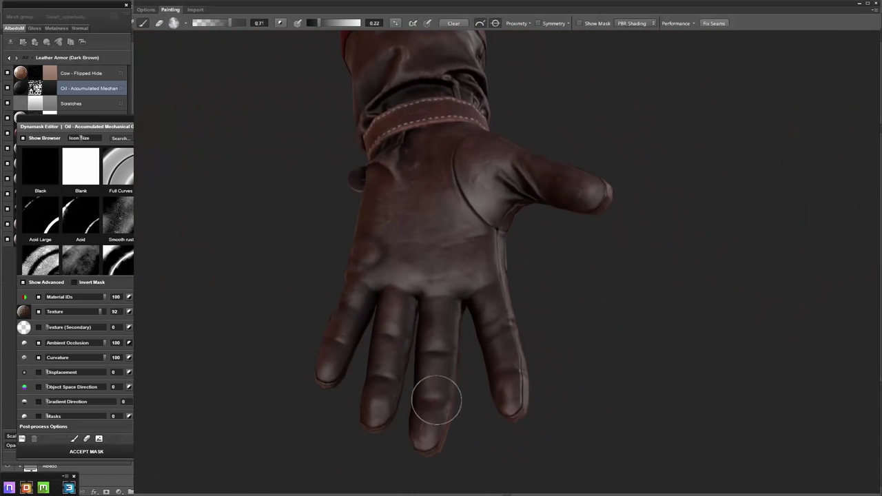
mouse_move(504, 188)
left_mouse_down("alt")
mouse_move(618, 297)
mouse_move(531, 351)
mouse_move(472, 113)
left_mouse_up("alt")
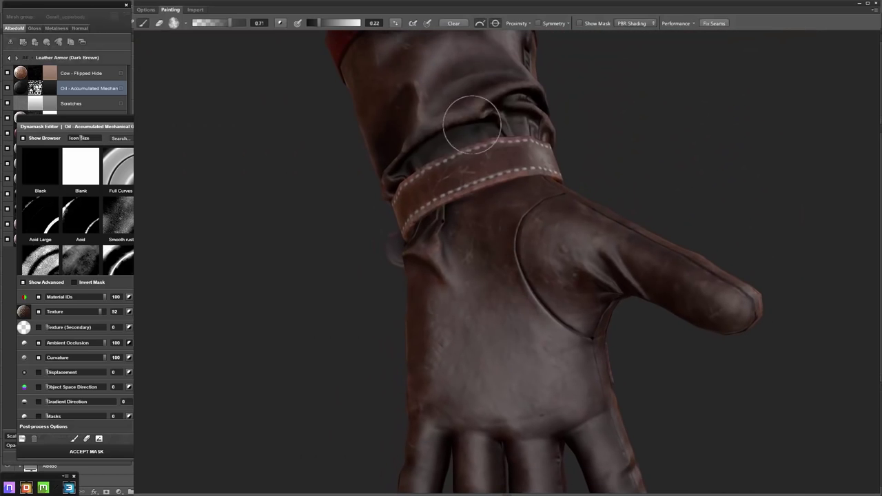
left_click_drag(319, 26, 311, 26)
mouse_move(413, 220)
left_mouse_down("alt")
mouse_move(469, 201)
mouse_move(531, 207)
mouse_move(473, 166)
mouse_move(503, 227)
left_mouse_up("alt")
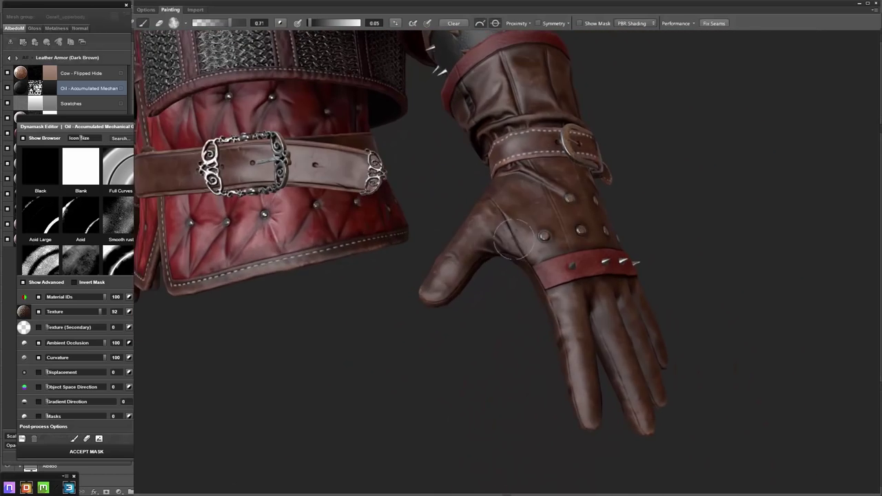
mouse_move(634, 345)
left_mouse_down("alt")
mouse_move(659, 309)
mouse_move(637, 260)
left_mouse_up("alt")
scroll(637, 260, "up", 3)
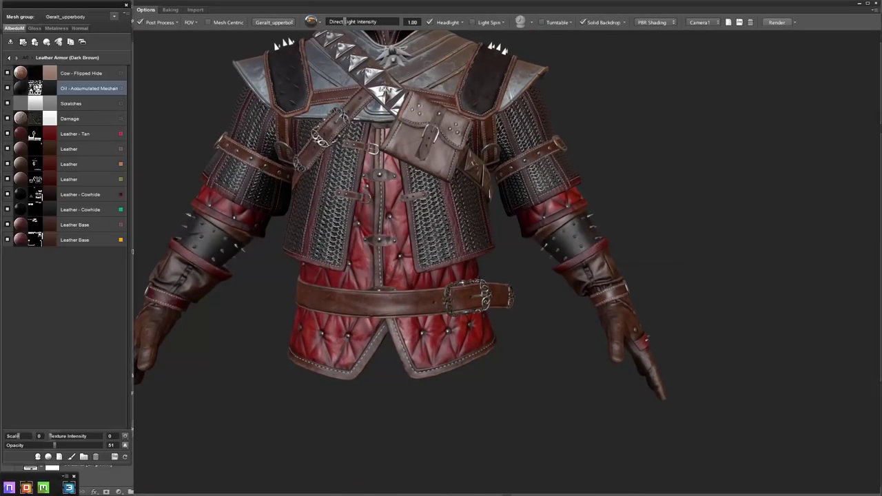
Save all work and give the Leather - Tan layer the dark red colour #701000
left_click(115, 457)
left_click(90, 133)
double_click(49, 134)
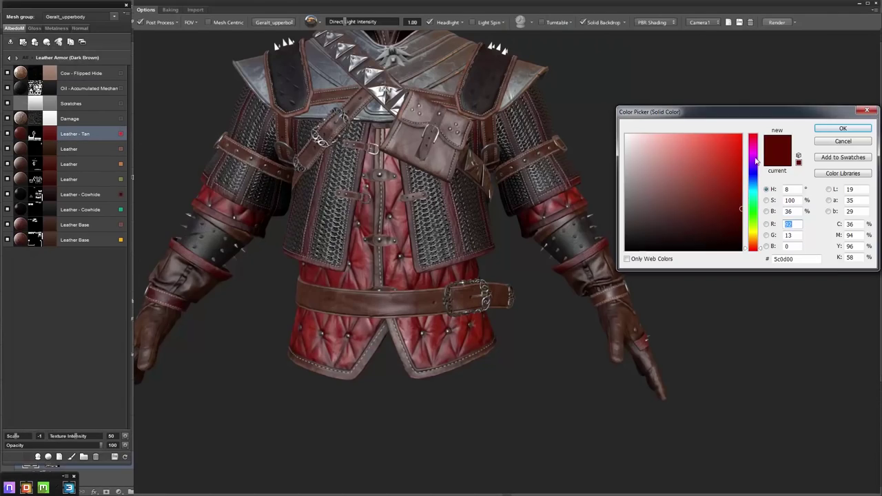
left_click(821, 132)
Select the Cow - Flipped Hide layer's mask for editing
mouse_move(524, 246)
left_mouse_down()
mouse_move(578, 250)
mouse_move(506, 251)
mouse_move(487, 241)
left_mouse_up()
scroll(486, 239, "up", 5)
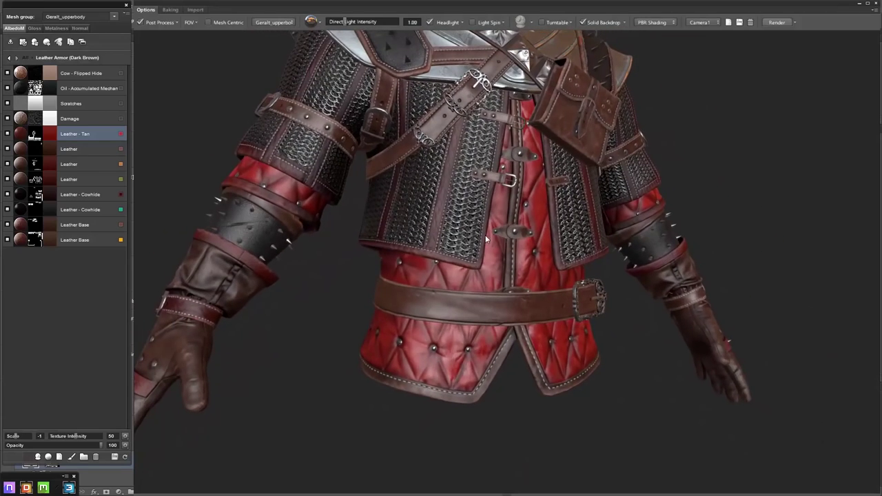
left_click(81, 73)
Enter 3D mask painting and turn the armour to a near-front view
left_click(404, 284)
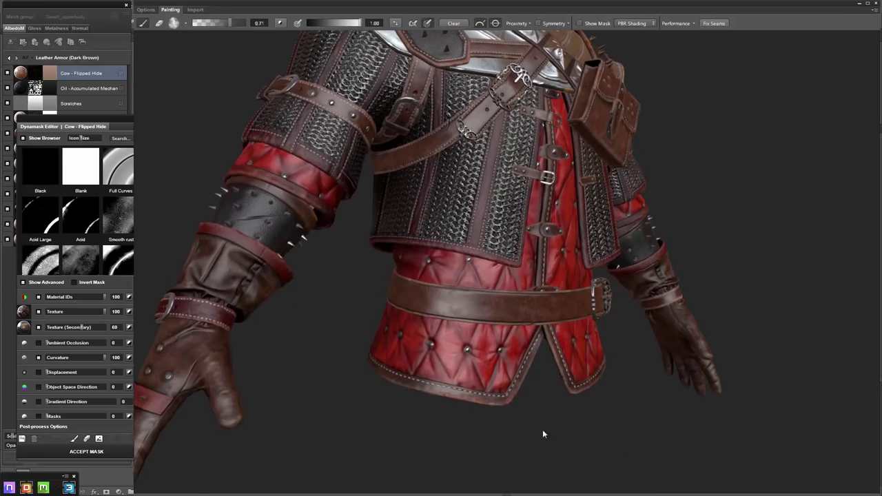
mouse_move(542, 429)
left_mouse_down()
mouse_move(500, 379)
mouse_move(473, 404)
mouse_move(522, 436)
mouse_move(663, 475)
left_mouse_up()
scroll(662, 475, "up", 2)
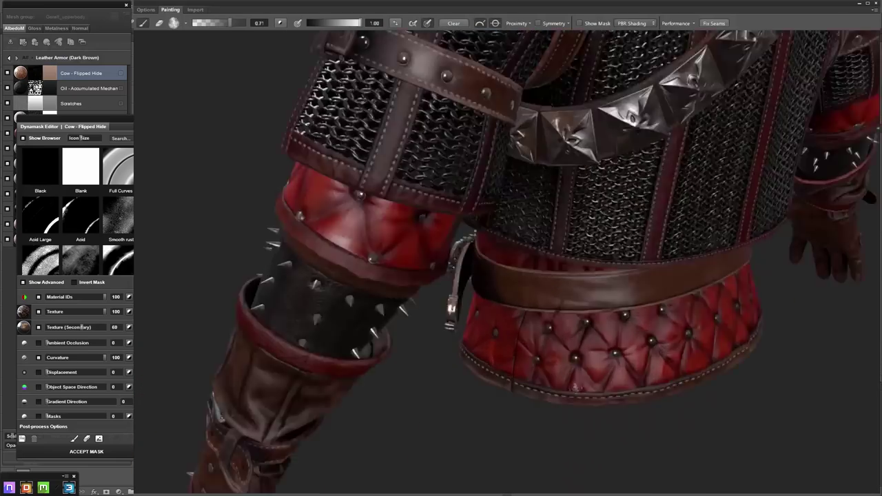
scroll(663, 475, "up", 3)
scroll(663, 475, "up", 2)
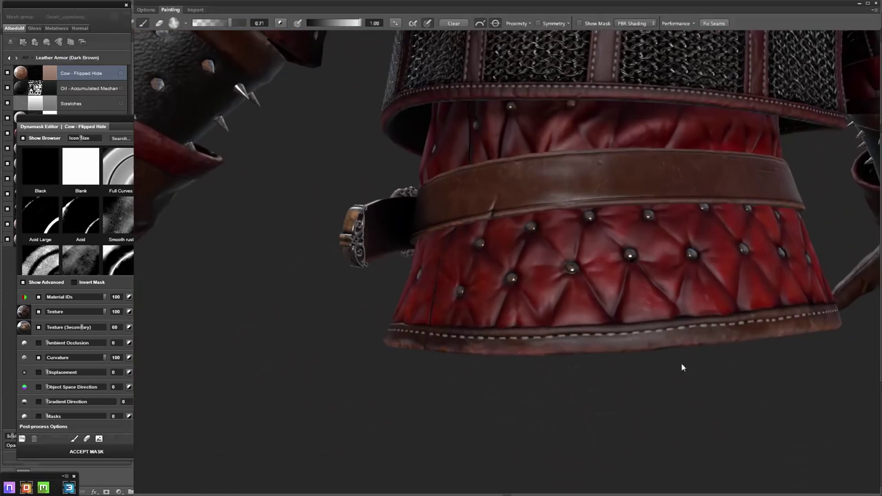
Orbit closely around the quilted waist and belt, then bring the right arm into view
left_click_drag(681, 367, 774, 368)
mouse_move(721, 375)
left_mouse_down()
mouse_move(865, 81)
mouse_move(689, 396)
left_mouse_up()
scroll(689, 396, "up", 2)
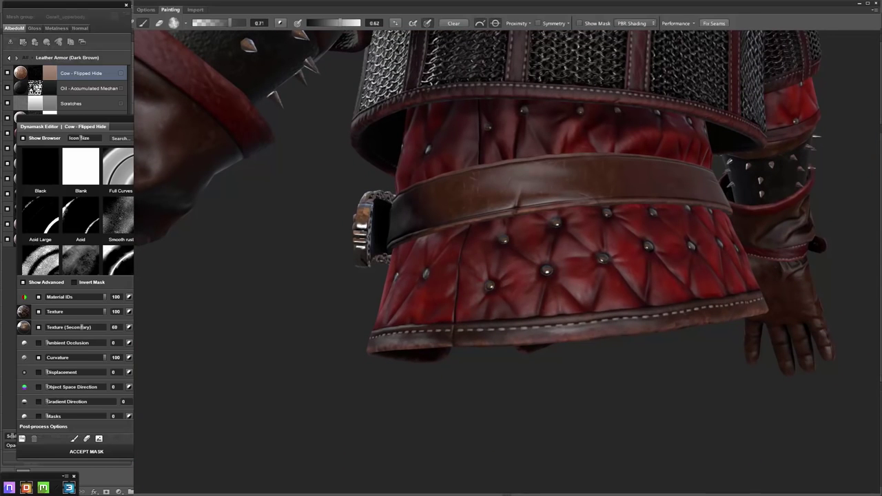
mouse_move(602, 235)
left_mouse_down()
mouse_move(634, 255)
mouse_move(621, 238)
left_mouse_up()
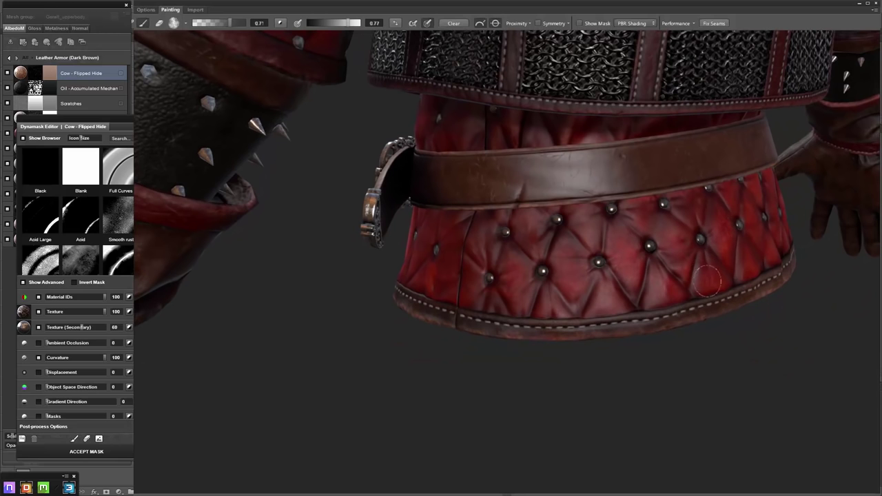
left_click_drag(690, 338, 645, 270)
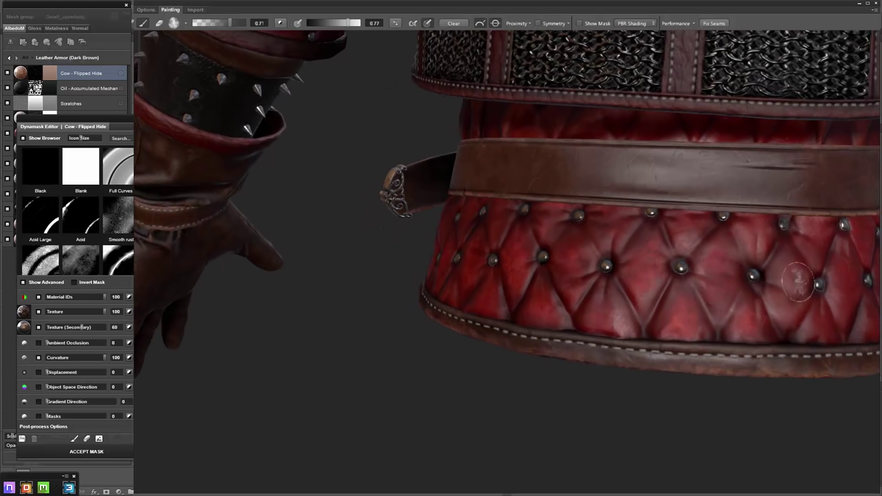
left_click_drag(821, 255, 705, 195)
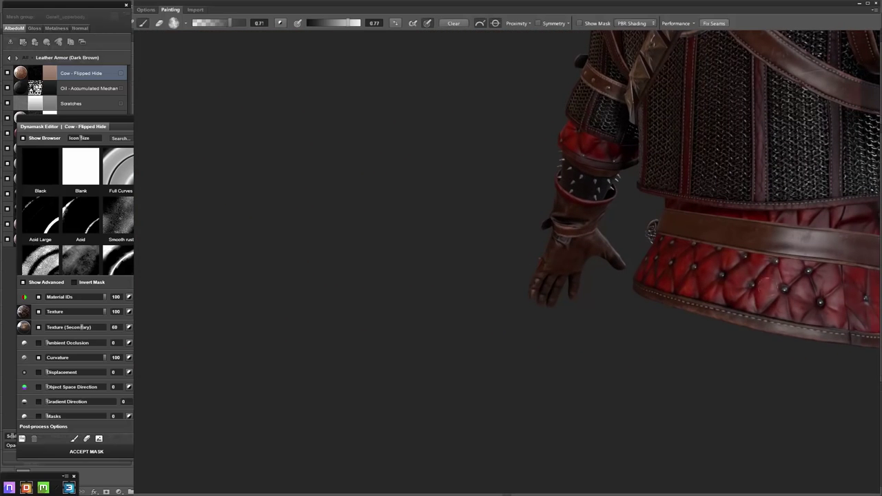
mouse_move(651, 233)
left_mouse_down()
mouse_move(496, 439)
mouse_move(673, 448)
left_mouse_up()
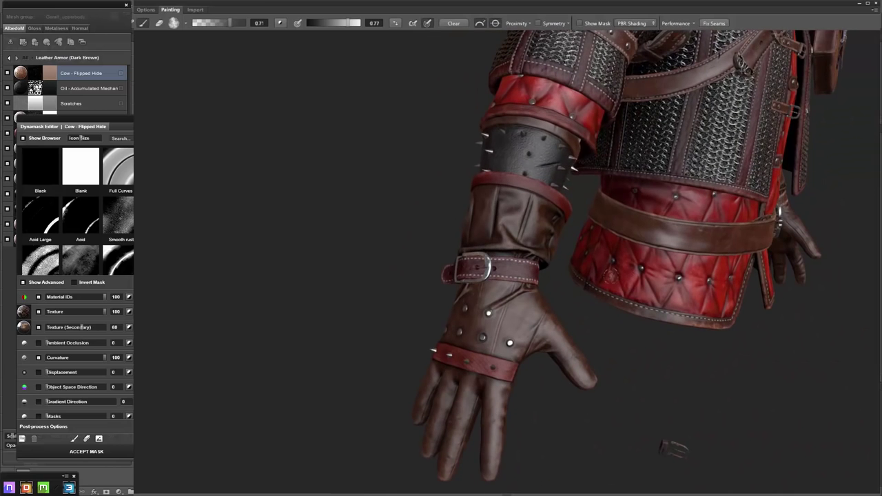
Choose a streaky brush tip with size jitter 23, roundness jitter 16 and angle jitter 98
left_click(173, 23)
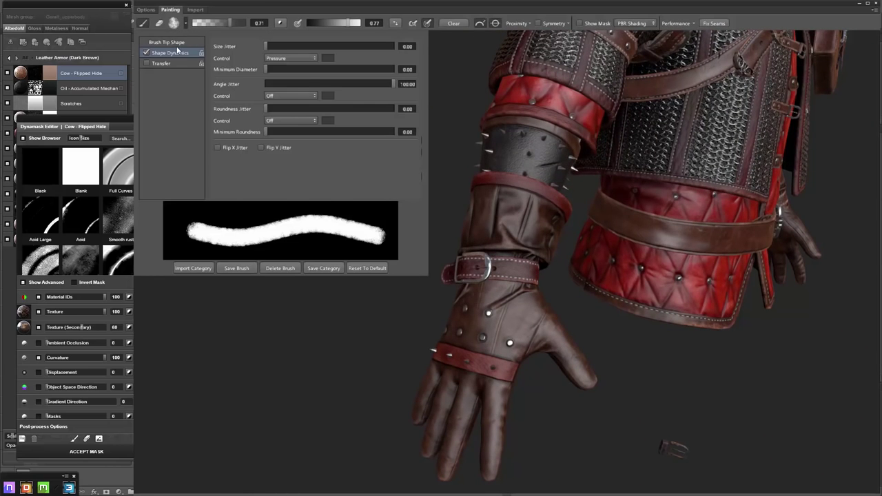
left_click(175, 43)
left_click(268, 81)
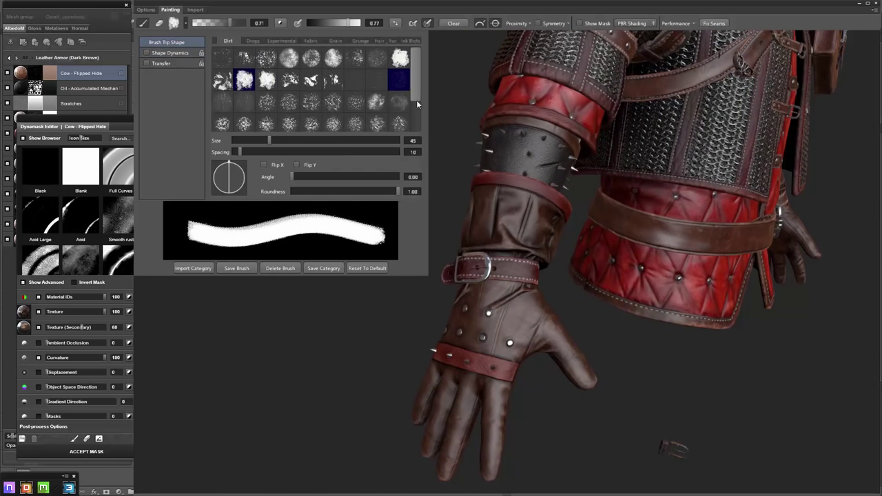
scroll(416, 100, "down", 1)
left_click(376, 71)
left_click(168, 53)
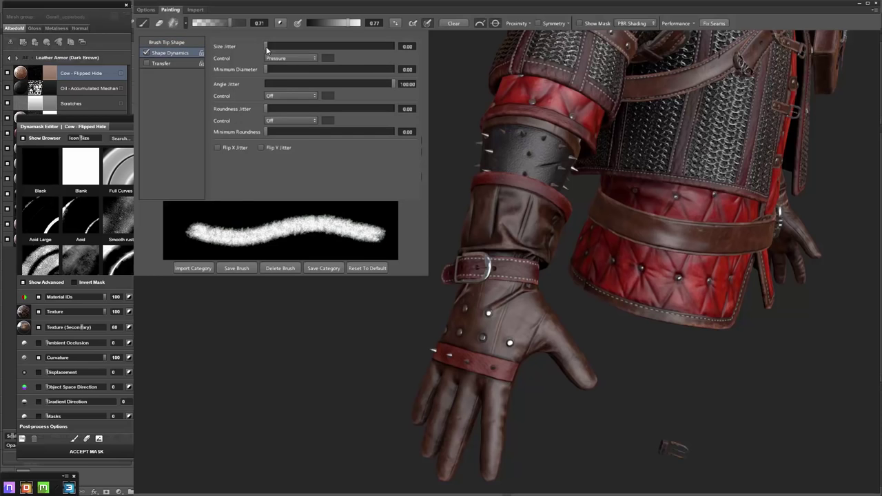
mouse_move(361, 44)
left_mouse_down()
mouse_move(322, 48)
mouse_move(344, 50)
left_mouse_up()
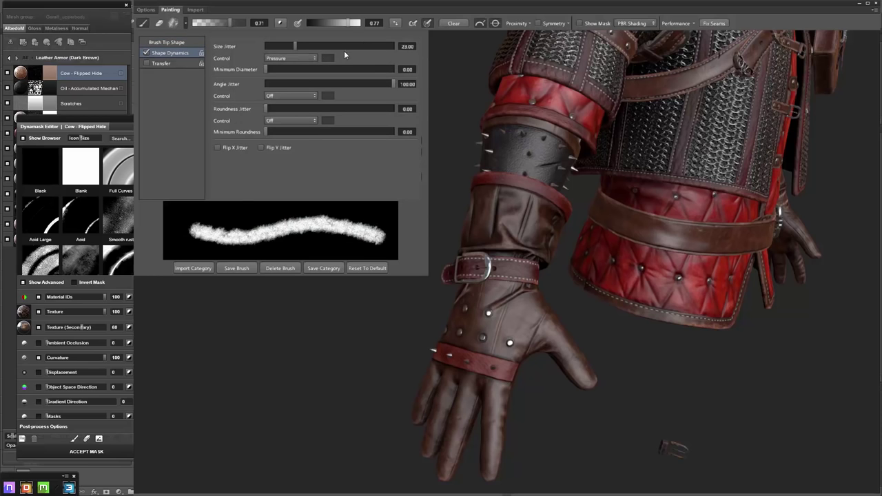
left_click(285, 108)
left_click(388, 84)
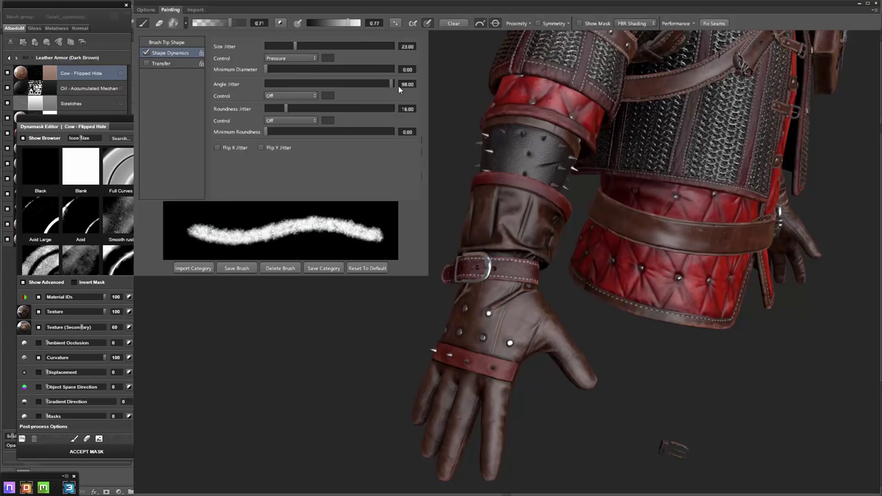
key("Escape")
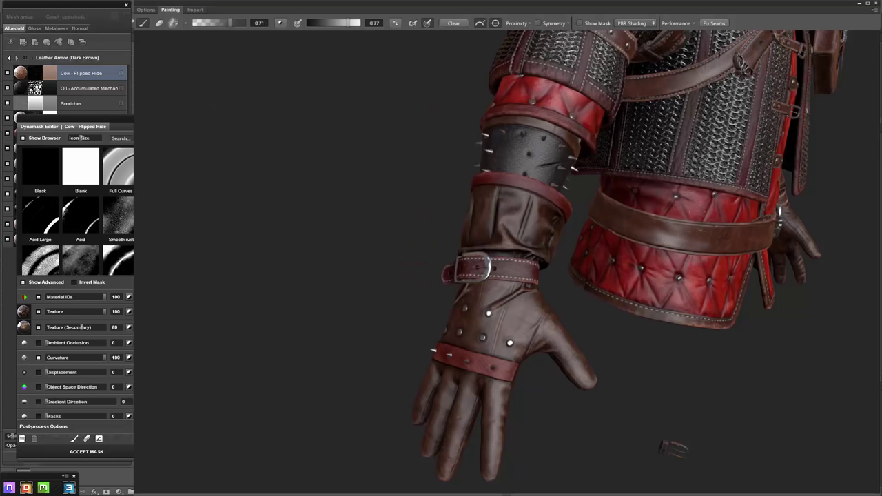
Paint the hide mask over the skirt, bracer and torso, then accept it
mouse_move(671, 448)
middle_mouse_down()
mouse_move(742, 483)
mouse_move(785, 485)
middle_mouse_up()
scroll(547, 341, "up", 1)
scroll(547, 341, "up", 3)
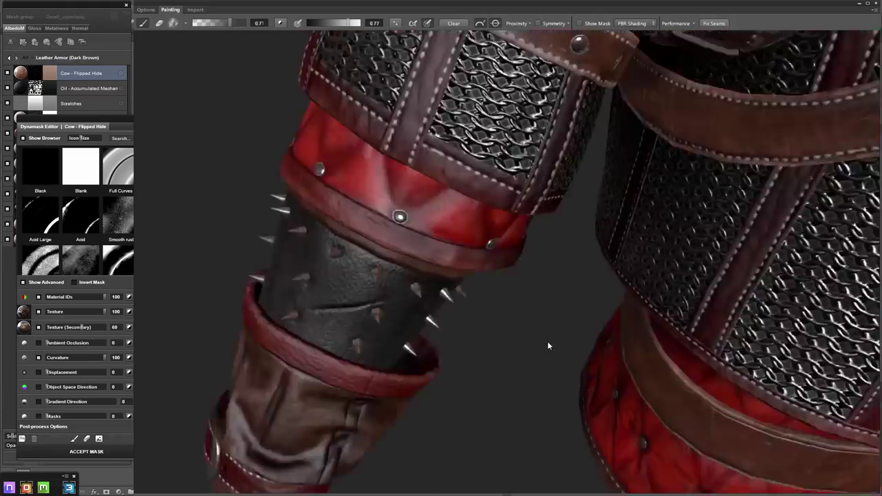
scroll(482, 296, "up", 2)
mouse_move(337, 331)
middle_mouse_down()
mouse_move(423, 398)
mouse_move(530, 323)
mouse_move(525, 363)
mouse_move(706, 365)
mouse_move(565, 206)
middle_mouse_up()
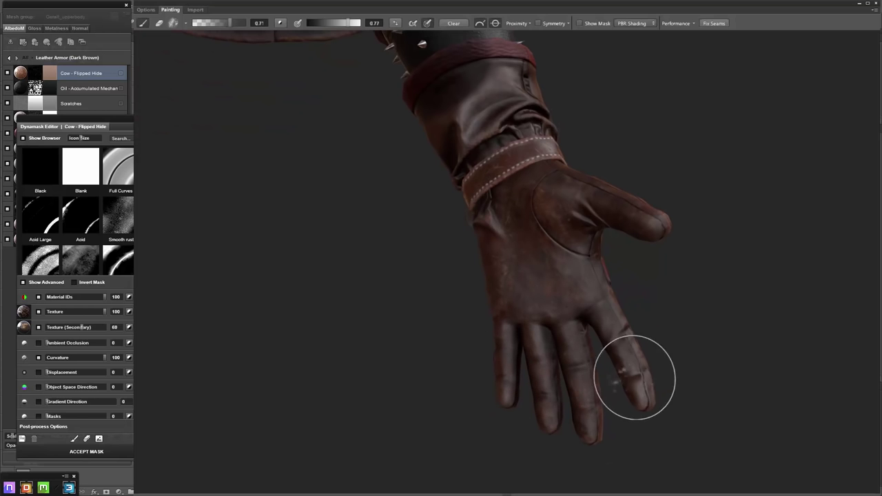
middle_click_drag(629, 216, 565, 259)
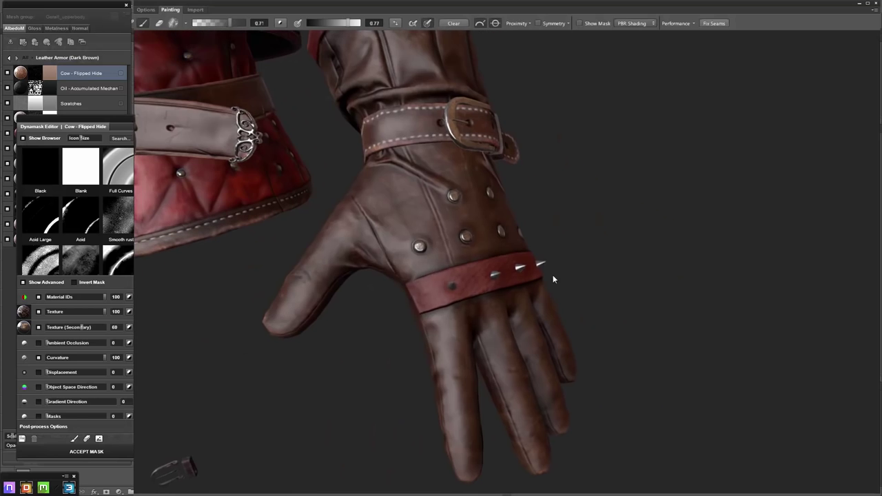
mouse_move(407, 127)
middle_mouse_down()
mouse_move(629, 211)
mouse_move(354, 197)
middle_mouse_up()
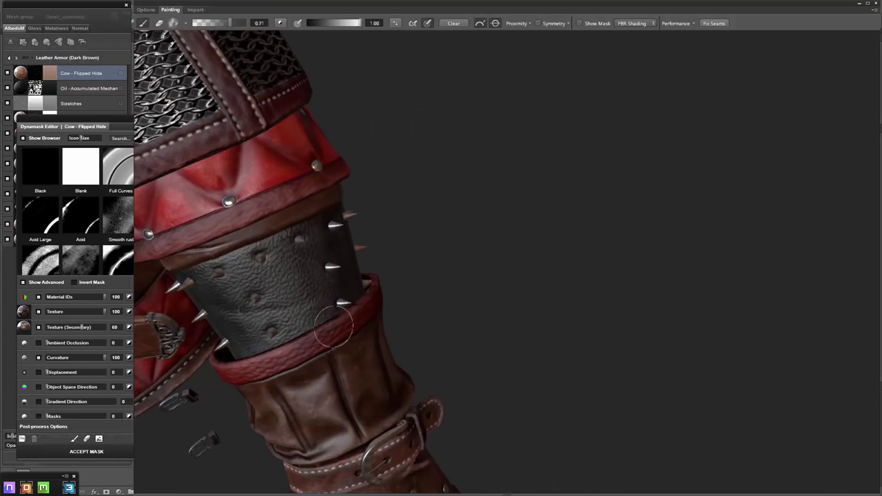
mouse_move(384, 191)
middle_mouse_down()
mouse_move(453, 151)
mouse_move(525, 329)
middle_mouse_up()
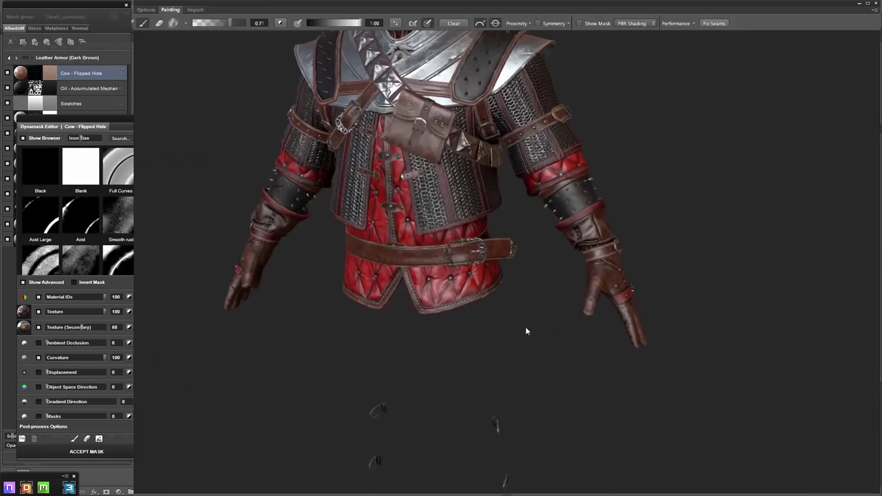
middle_click_drag(541, 294, 473, 353)
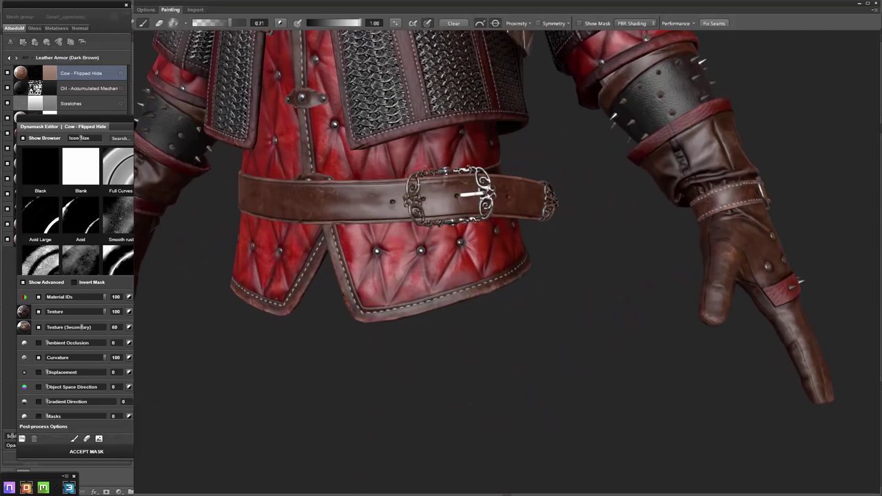
middle_click_drag(441, 248, 440, 234)
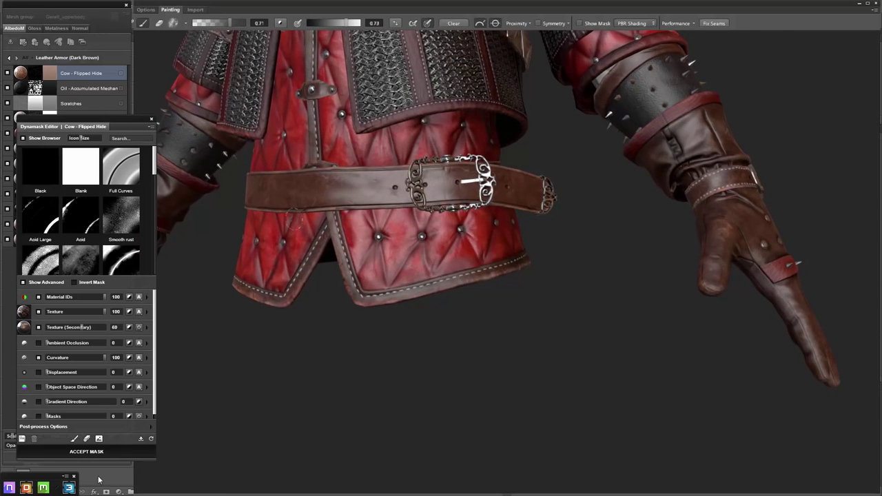
left_click(110, 452)
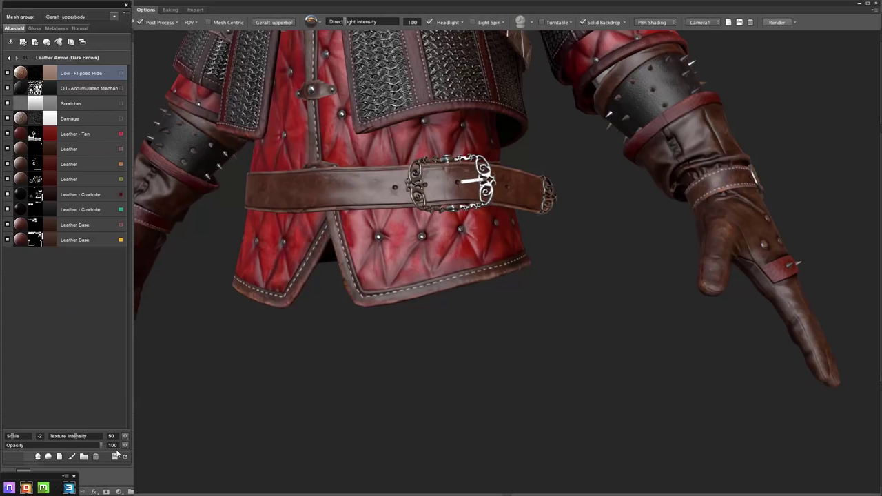
Add a Leather - Tan material layer from the library with scale -2
left_click(48, 457)
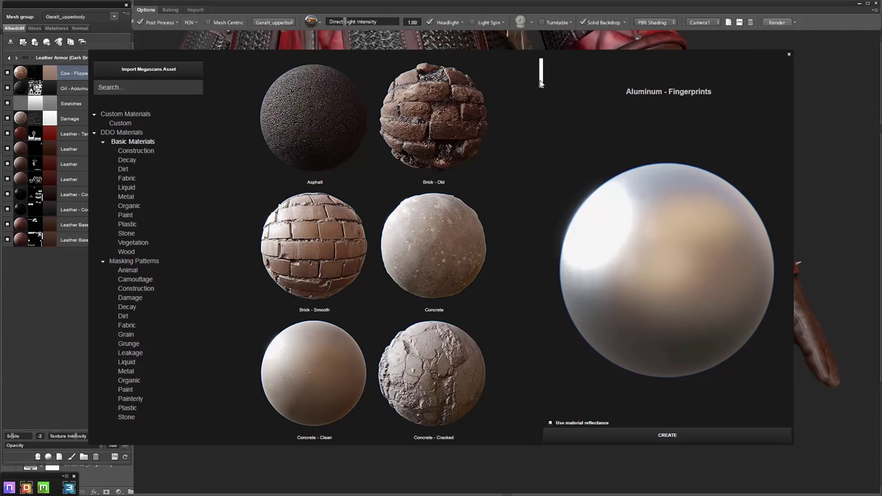
left_click_drag(541, 74, 520, 217)
scroll(520, 213, "down", 2)
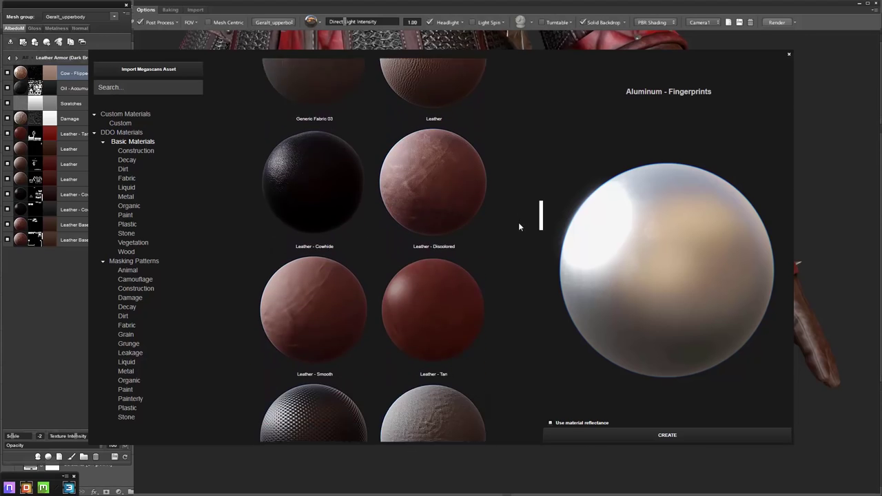
left_click(451, 300)
left_click(673, 436)
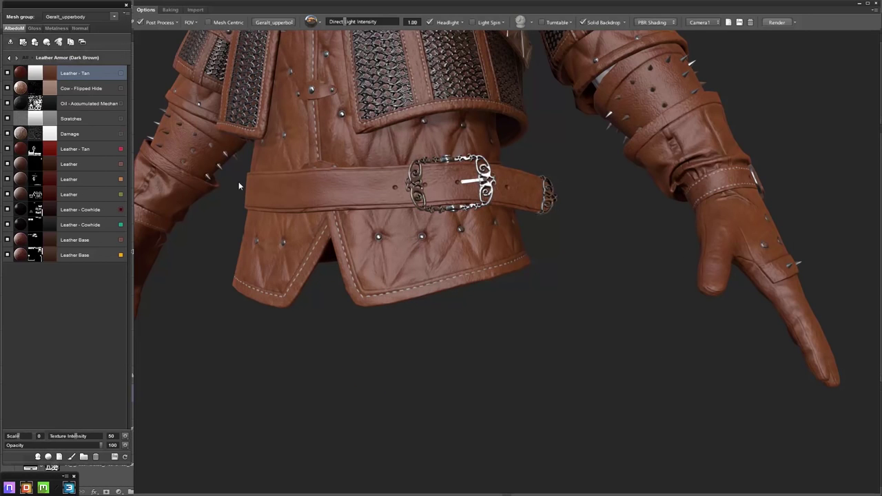
left_click_drag(20, 438, 14, 438)
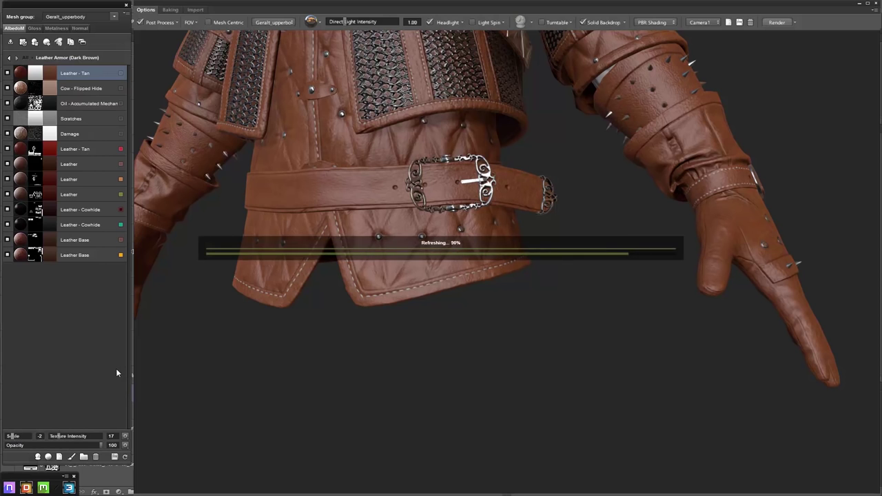
Set the layer to Linear Dodge at 49 opacity and start painting its Dynamask
left_click(125, 445)
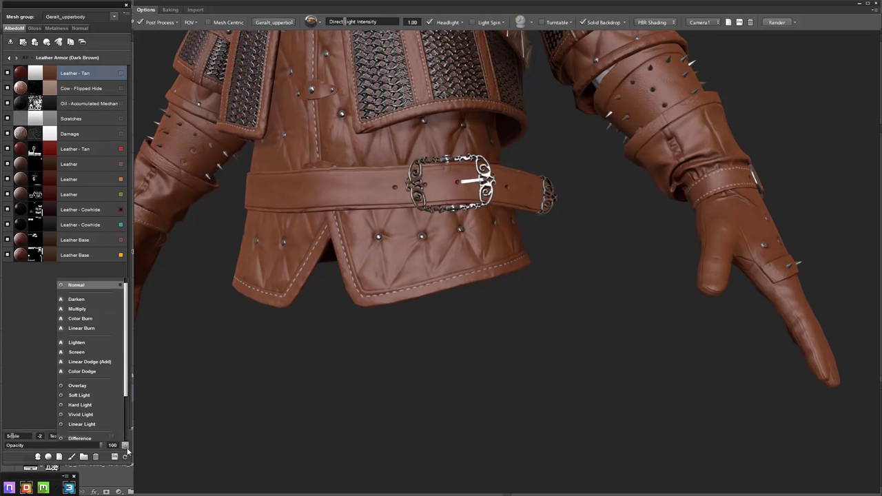
left_click(101, 363)
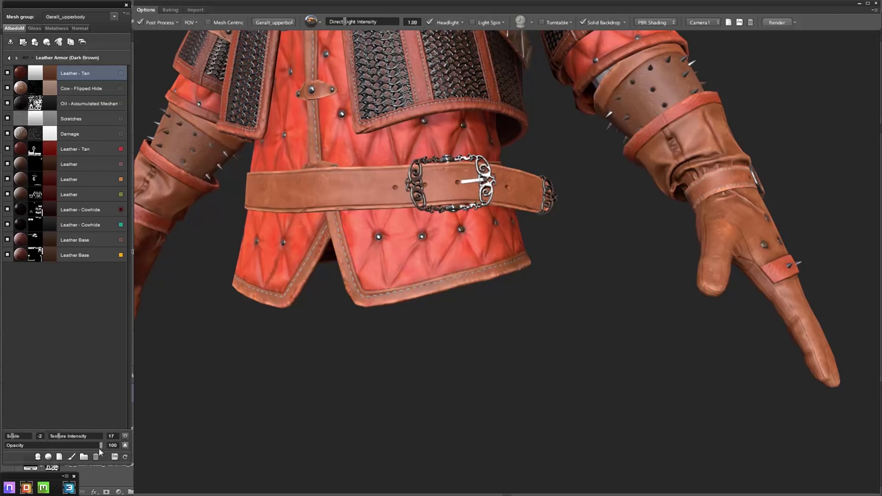
left_click_drag(102, 446, 64, 447)
left_click_drag(177, 448, 287, 356)
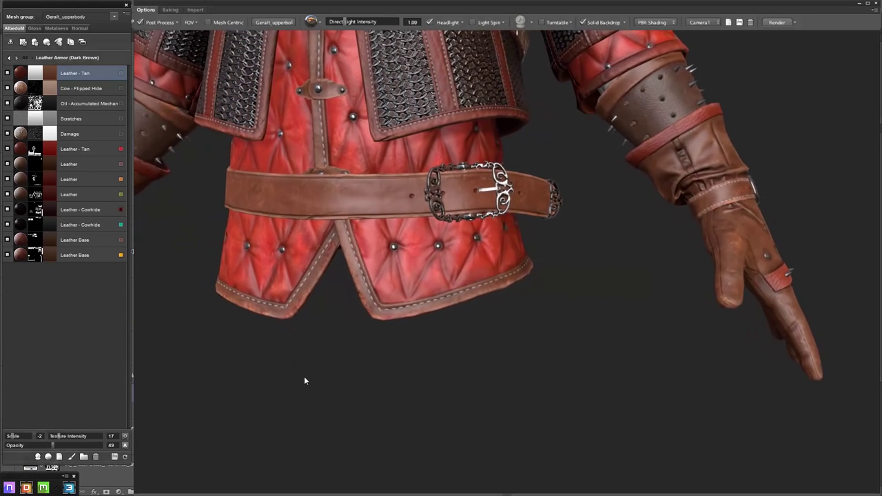
left_click(473, 285)
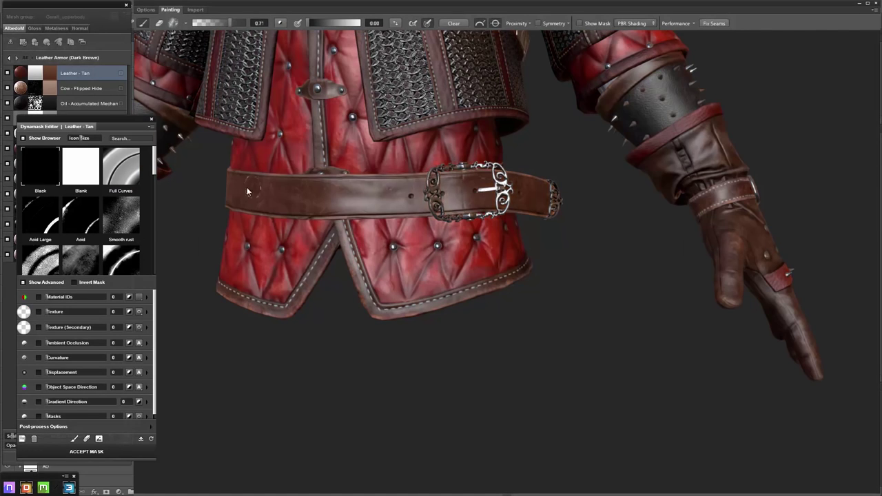
Pick a Grunge brush tip with size jitter 23 and roundness jitter 12
left_click(175, 24)
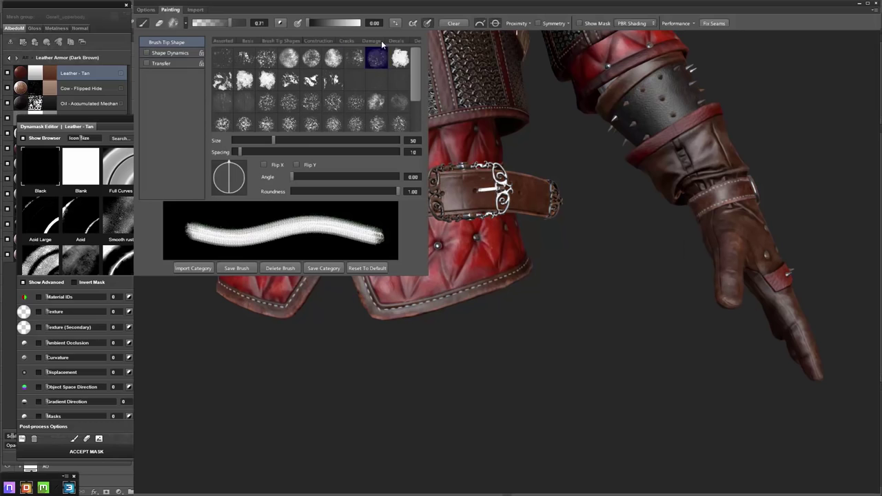
left_click(365, 41)
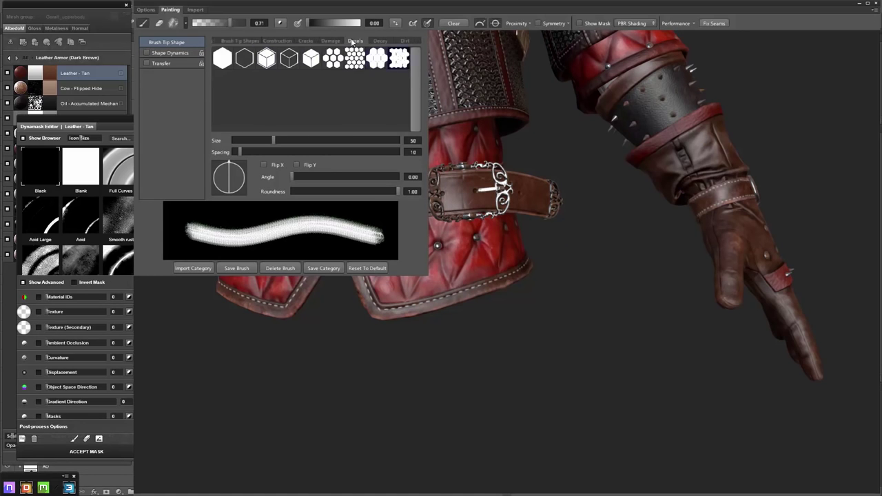
left_click(324, 40)
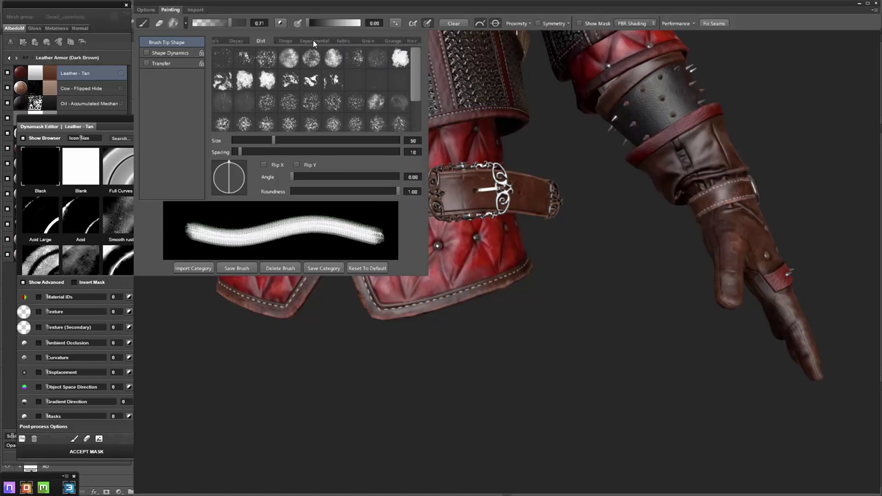
left_click(346, 41)
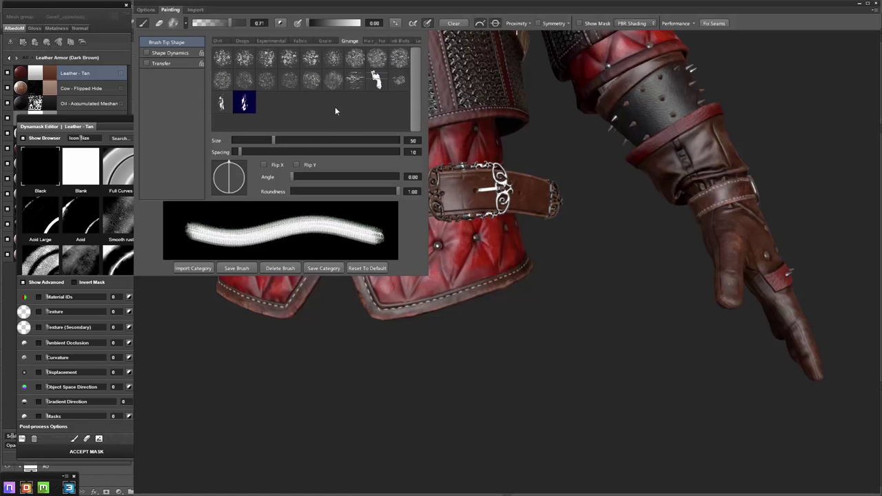
left_click(334, 103)
left_click(169, 53)
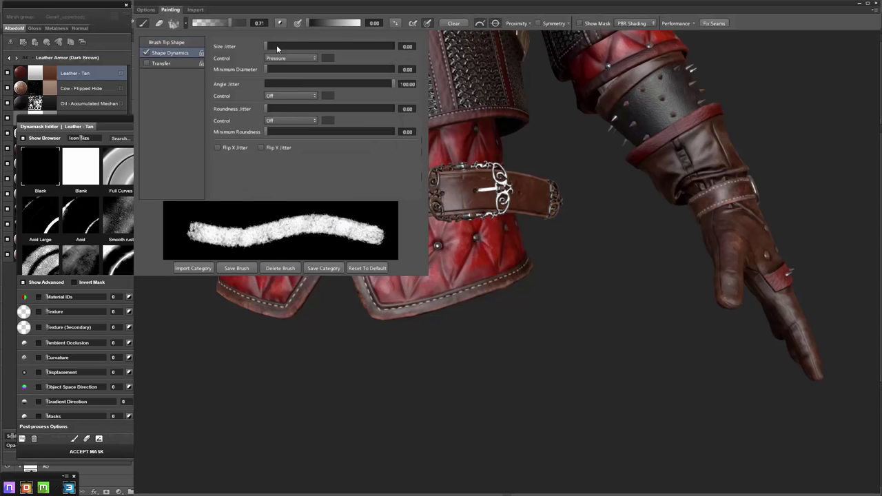
left_click_drag(276, 46, 294, 46)
left_click_drag(267, 109, 279, 108)
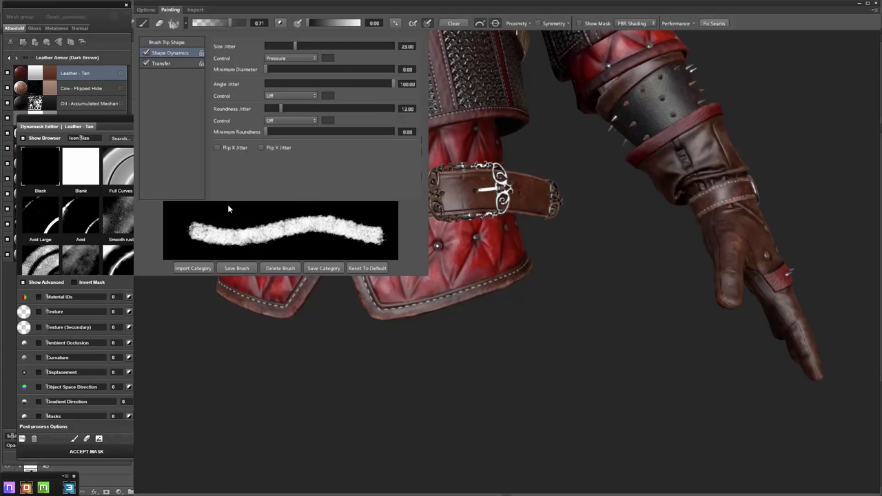
left_click(184, 21)
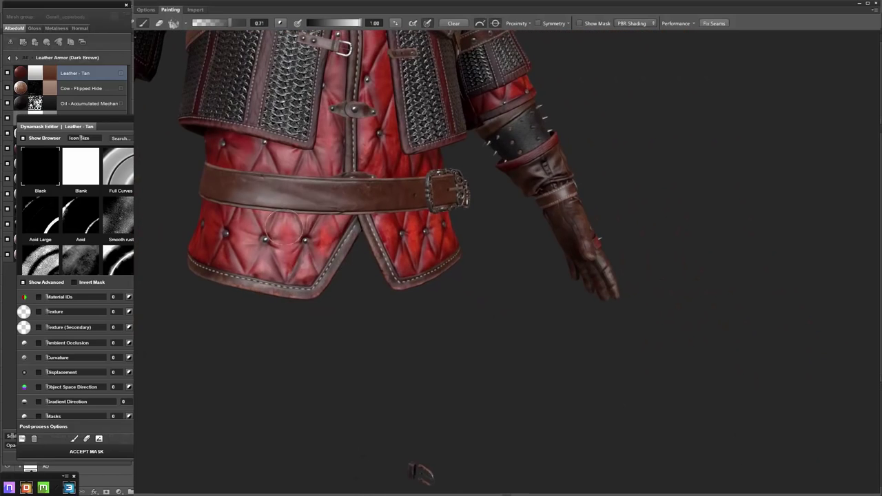
Paint Leather - Tan wear on the skirt front at paint strength 0.65
middle_click_drag(283, 227, 298, 256)
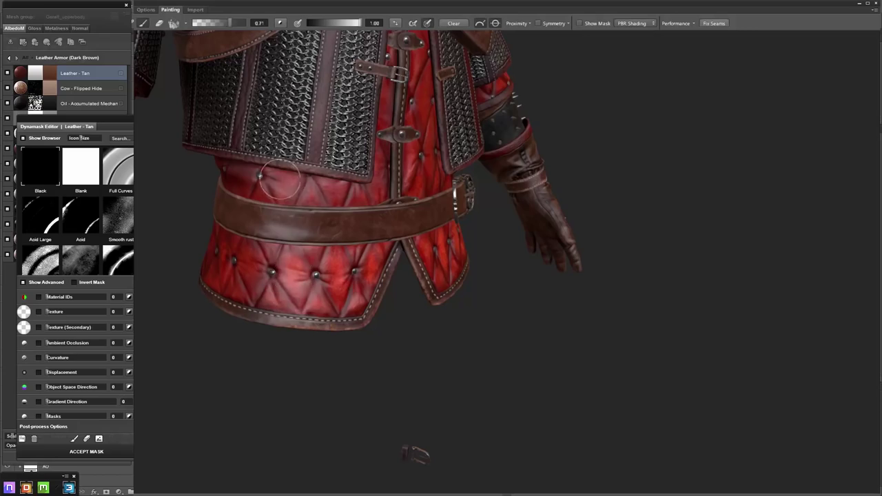
mouse_move(279, 177)
middle_mouse_down()
mouse_move(411, 212)
mouse_move(577, 303)
mouse_move(620, 207)
mouse_move(415, 296)
mouse_move(488, 389)
mouse_move(455, 338)
middle_mouse_up()
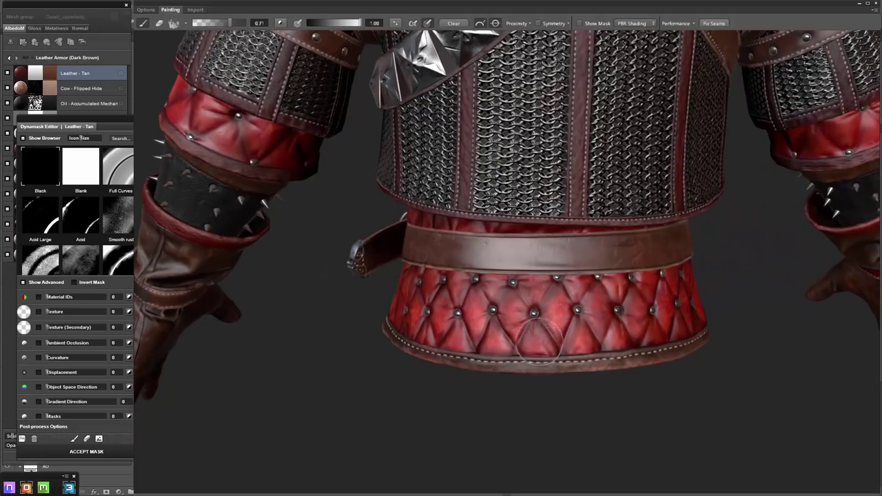
middle_click_drag(565, 227, 575, 215)
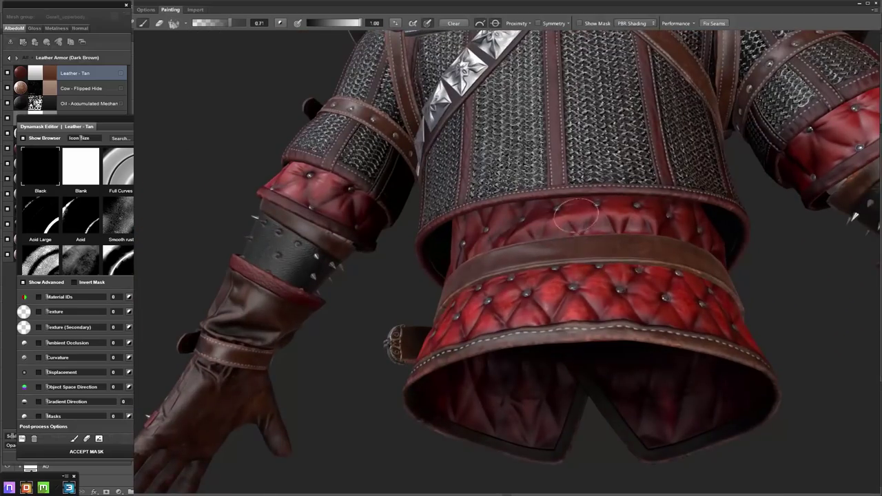
middle_click_drag(685, 232, 651, 292)
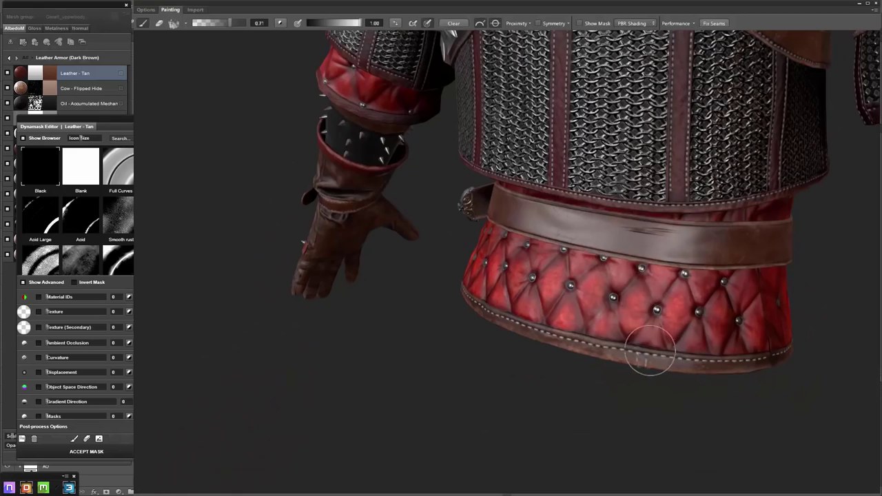
middle_click_drag(699, 316, 565, 284)
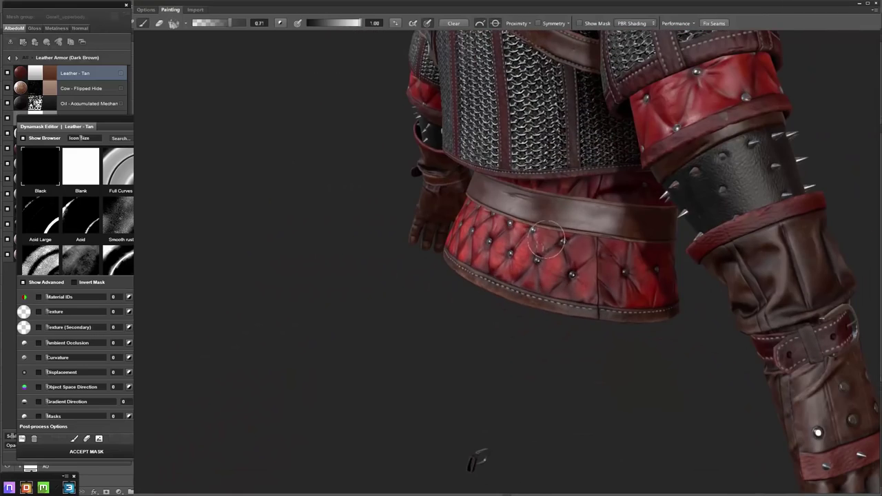
middle_click_drag(609, 272, 638, 179)
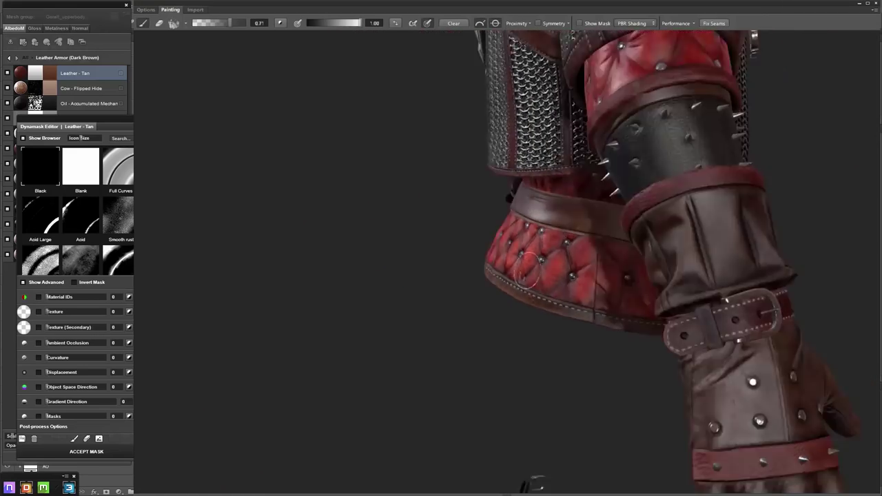
middle_click_drag(693, 284, 498, 363)
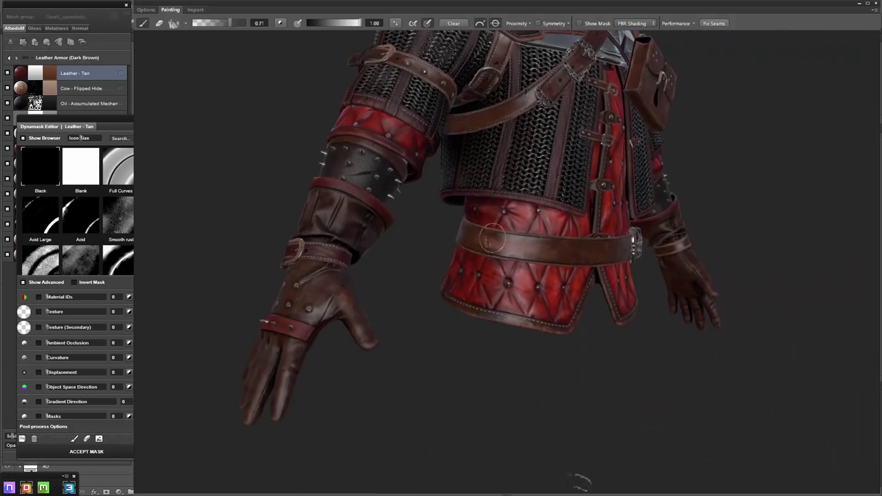
scroll(497, 363, "up", 3)
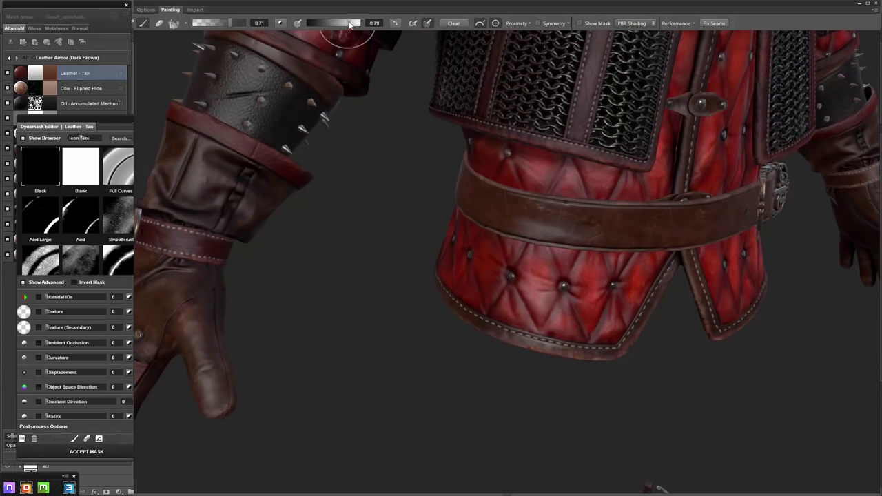
left_click_drag(343, 26, 344, 25)
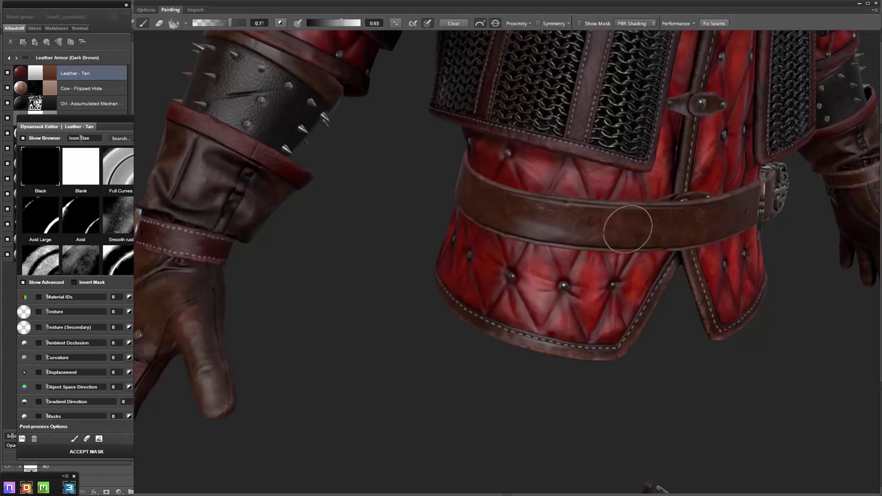
Paint wear over the belt buckle, glove, forearm cuff and chest pouch
middle_click_drag(692, 219, 735, 219)
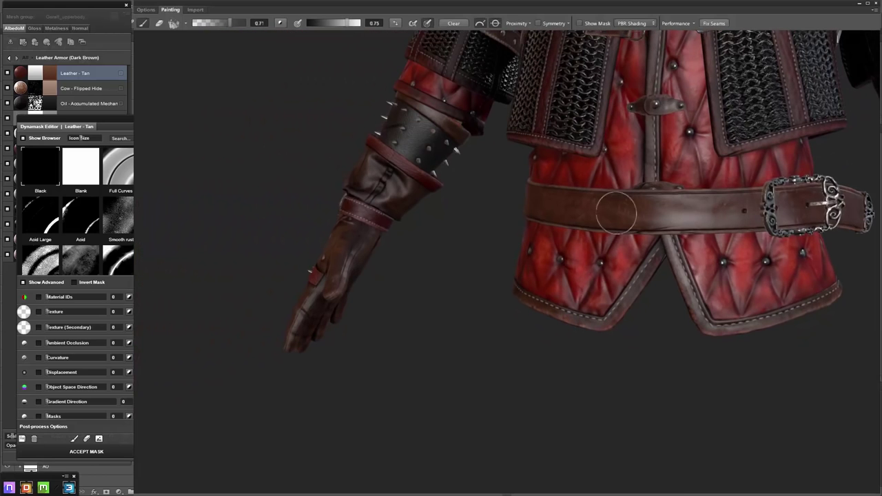
middle_click_drag(540, 206, 503, 207)
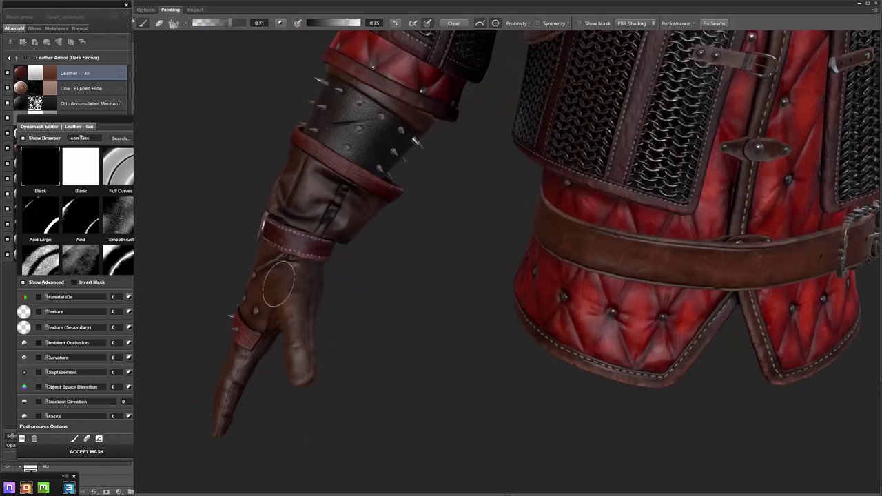
mouse_move(278, 283)
middle_mouse_down()
mouse_move(435, 280)
mouse_move(324, 236)
mouse_move(439, 263)
mouse_move(355, 202)
mouse_move(478, 230)
mouse_move(435, 138)
middle_mouse_up()
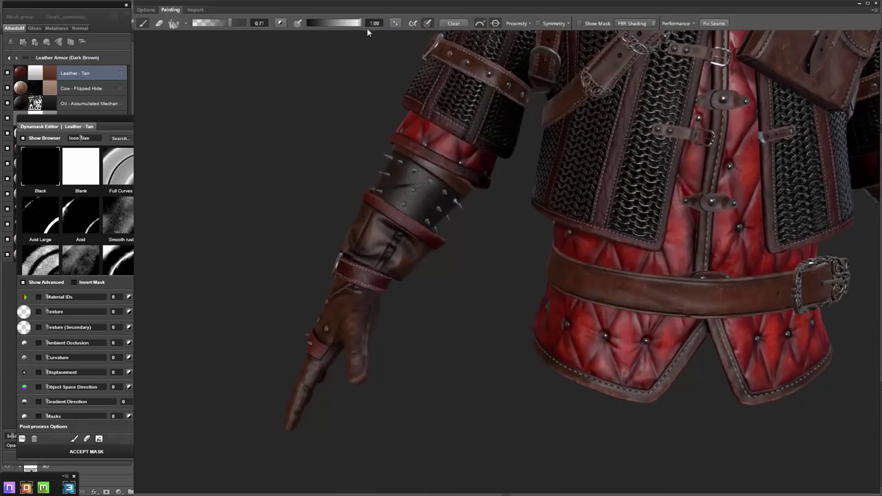
mouse_move(366, 28)
middle_mouse_down()
mouse_move(611, 265)
mouse_move(667, 218)
mouse_move(569, 249)
mouse_move(672, 188)
middle_mouse_up()
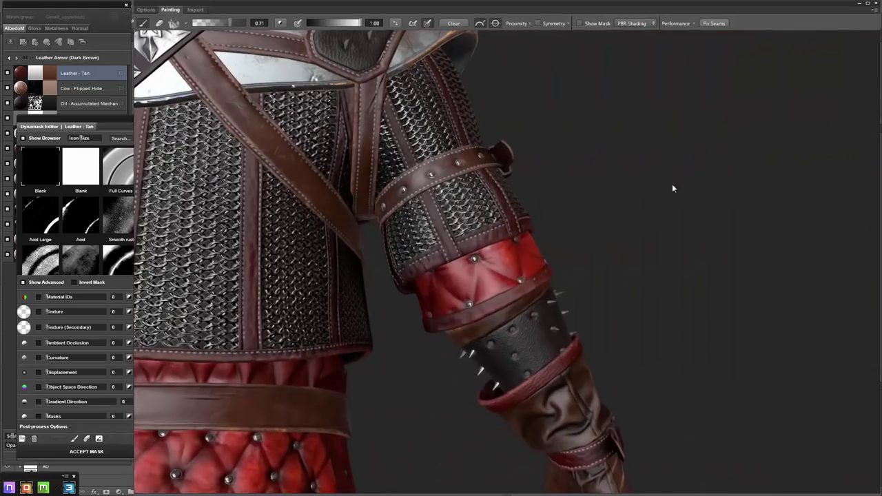
mouse_move(492, 283)
middle_mouse_down()
mouse_move(611, 296)
mouse_move(547, 354)
middle_mouse_up()
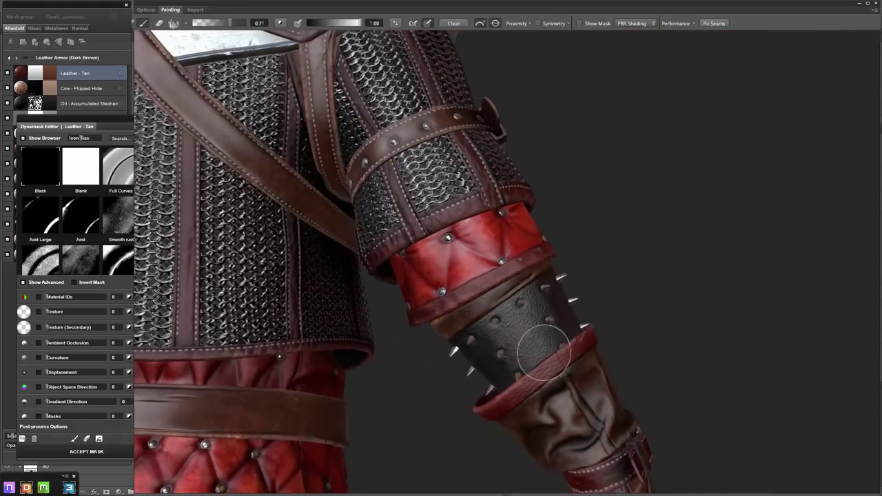
mouse_move(573, 427)
middle_mouse_down()
mouse_move(633, 258)
mouse_move(560, 365)
mouse_move(755, 262)
mouse_move(642, 194)
mouse_move(512, 355)
middle_mouse_up()
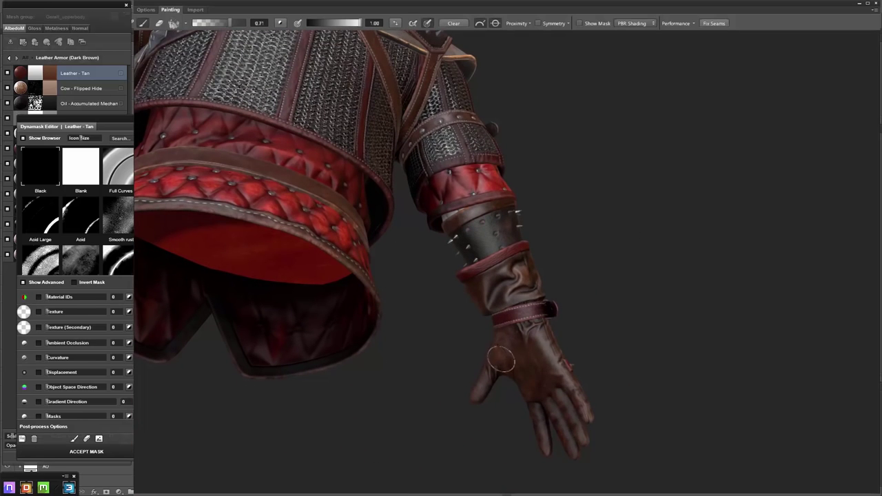
mouse_move(576, 434)
middle_mouse_down()
mouse_move(529, 348)
mouse_move(354, 414)
middle_mouse_up()
mouse_move(358, 364)
middle_mouse_down()
mouse_move(683, 296)
mouse_move(458, 315)
mouse_move(712, 249)
mouse_move(359, 299)
mouse_move(487, 311)
mouse_move(418, 122)
middle_mouse_up()
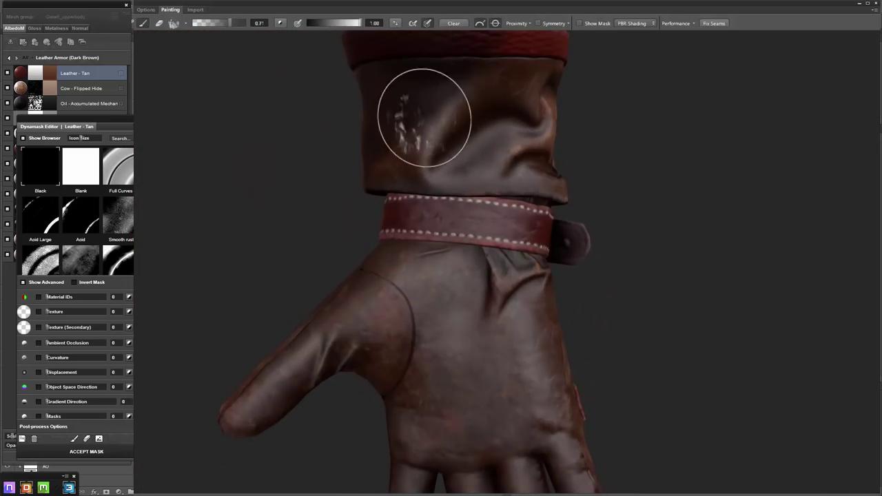
middle_click_drag(390, 202, 403, 171)
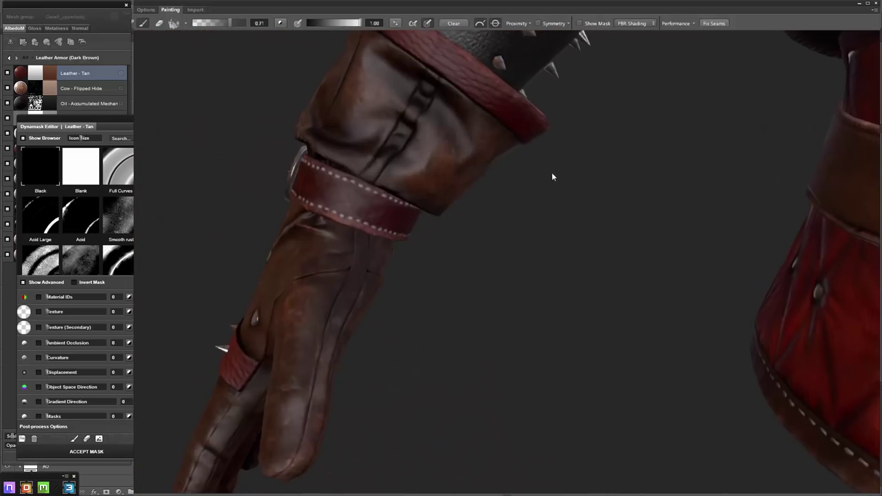
mouse_move(551, 177)
middle_mouse_down()
mouse_move(478, 200)
mouse_move(561, 207)
middle_mouse_up()
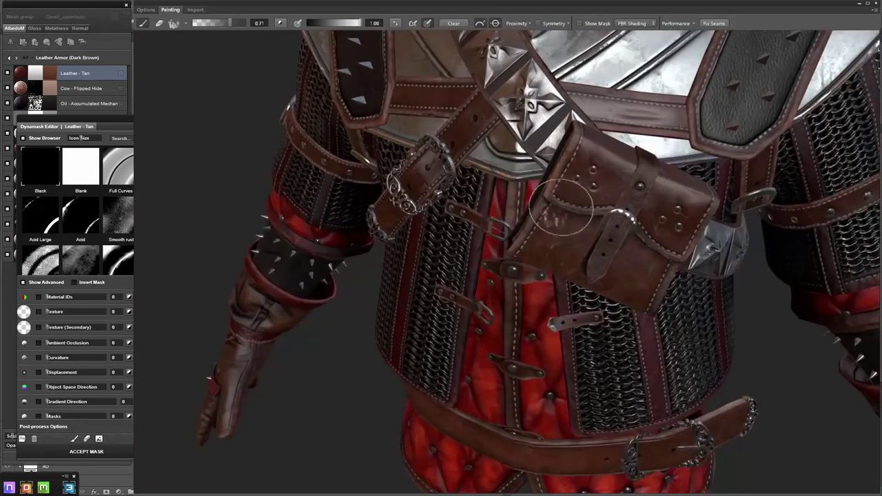
middle_click_drag(748, 197, 587, 227)
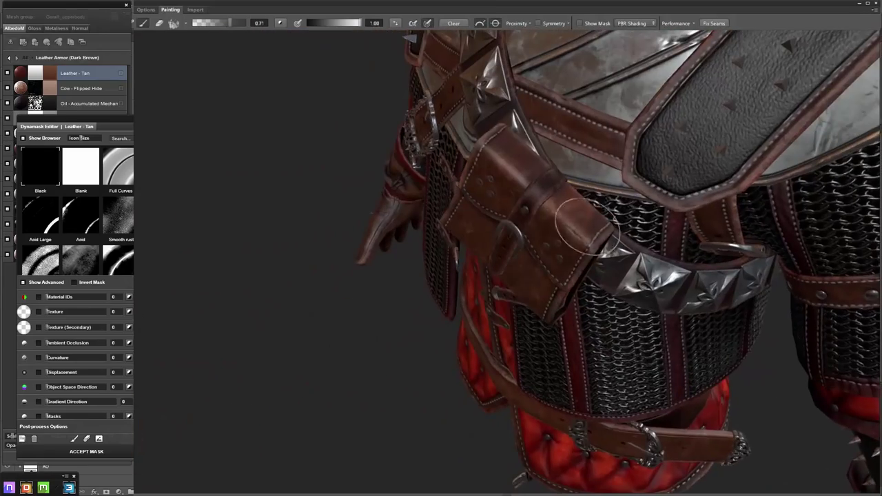
left_click(307, 23)
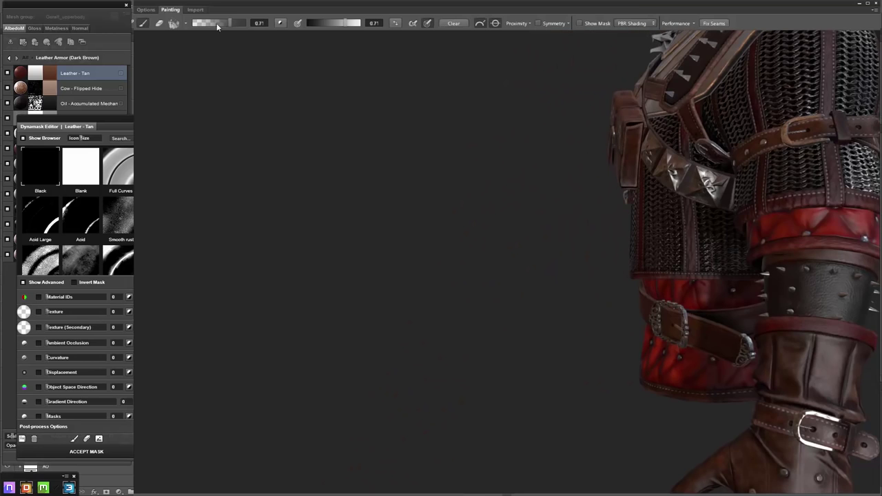
Browse the Construction tips, then choose the fourth soft round Assorted brush tip
left_click(177, 26)
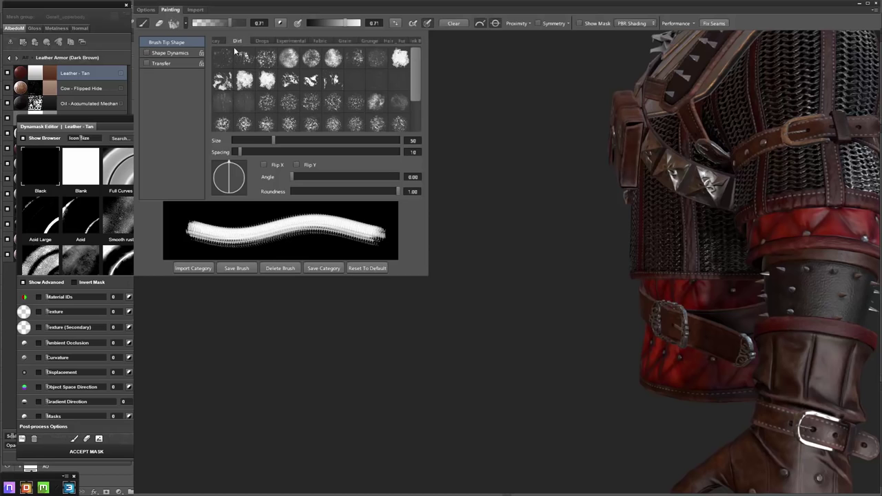
scroll(233, 40, "up", 3)
left_click(250, 41)
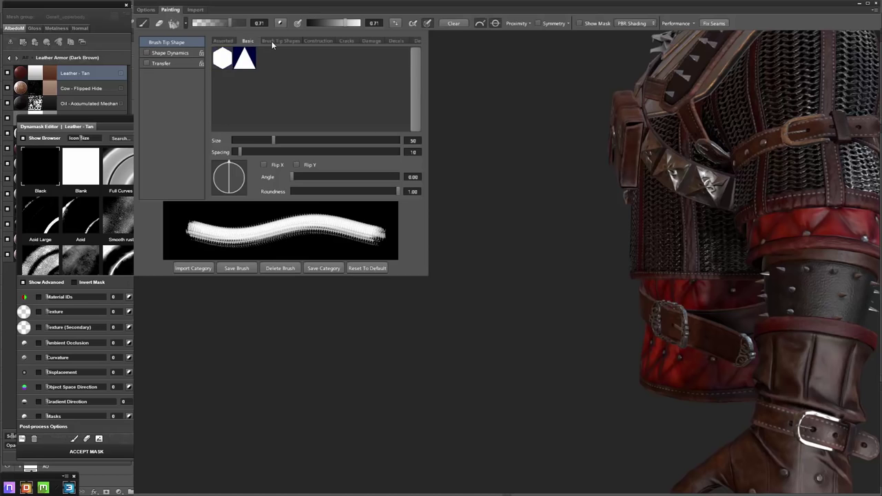
left_click(318, 40)
left_click(223, 42)
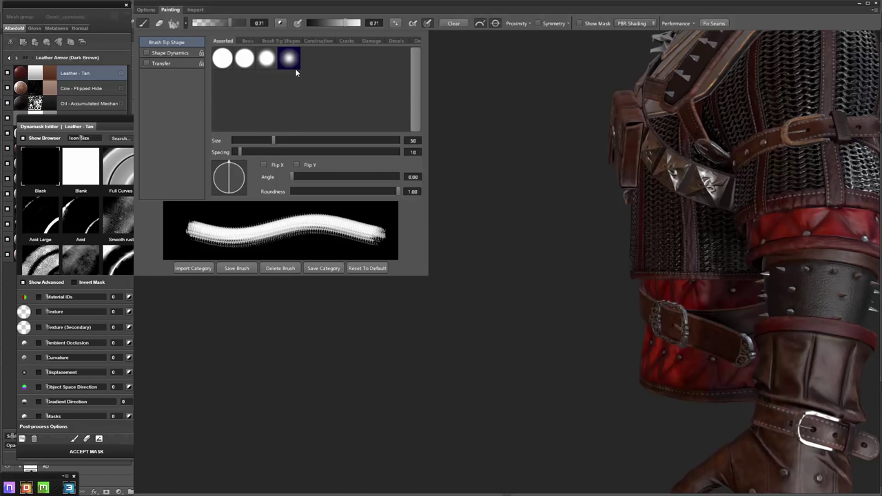
left_click(295, 68)
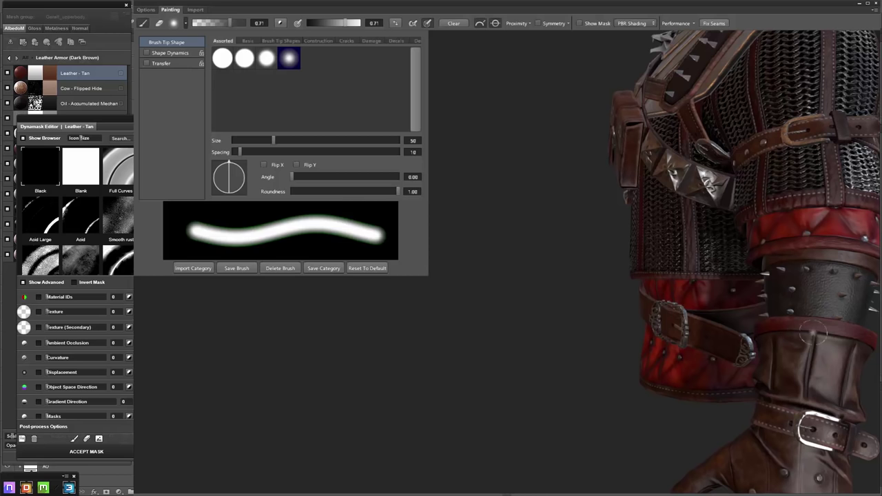
Dismiss the brush settings and orbit in close on the gloved hand and red torso
middle_click_drag(811, 333, 680, 263)
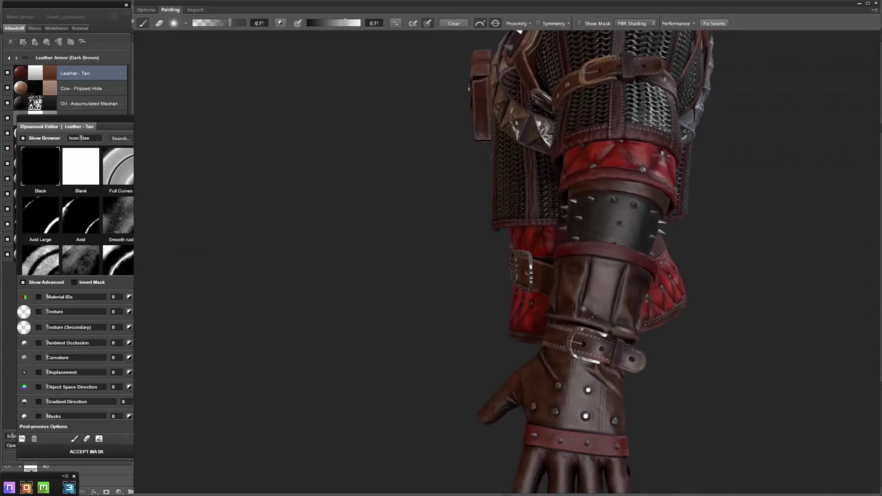
mouse_move(590, 374)
left_mouse_down("alt")
mouse_move(590, 324)
mouse_move(561, 325)
mouse_move(555, 279)
left_mouse_up("alt")
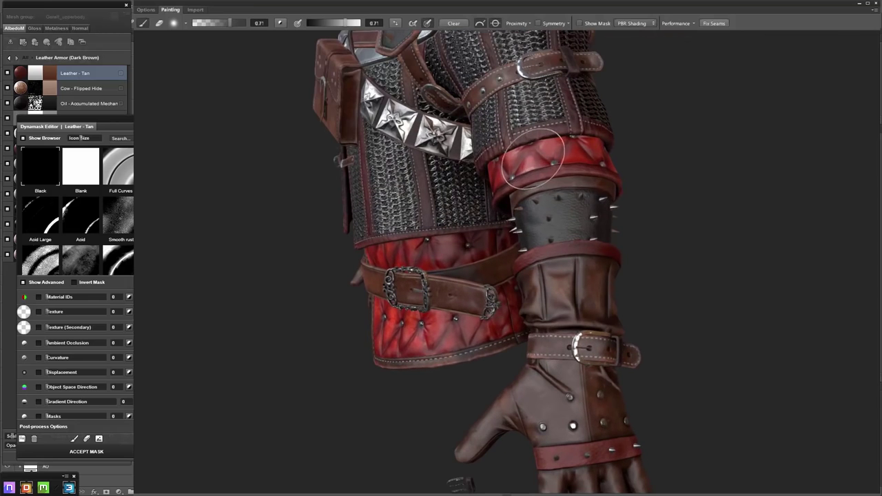
left_click_drag(574, 158, 443, 245, "alt")
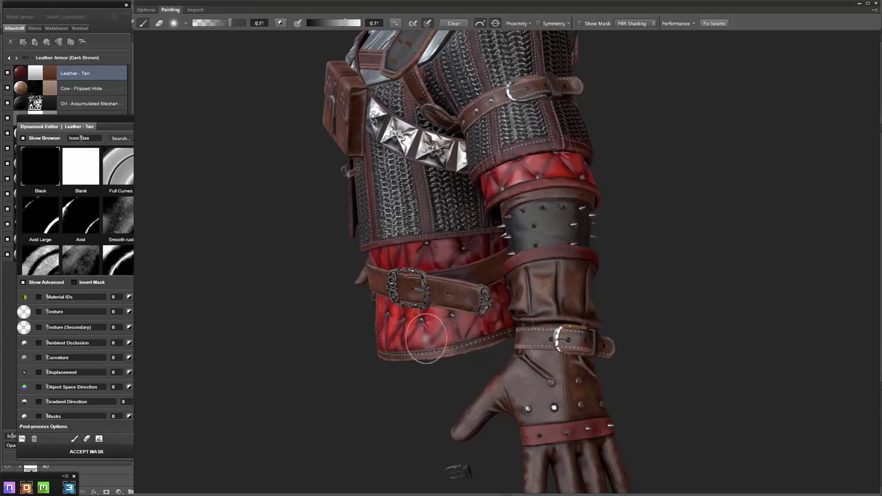
left_click_drag(425, 338, 630, 279, "alt")
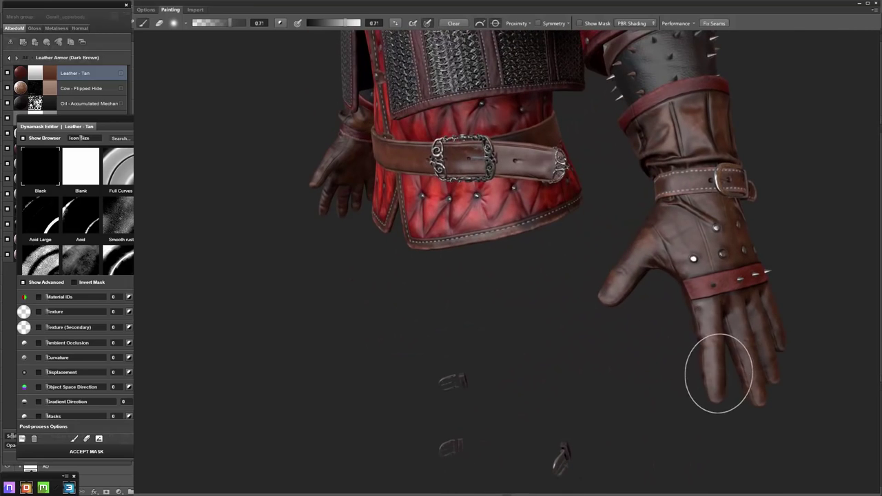
mouse_move(719, 373)
left_mouse_down("alt")
mouse_move(748, 286)
mouse_move(693, 250)
mouse_move(605, 230)
left_mouse_up("alt")
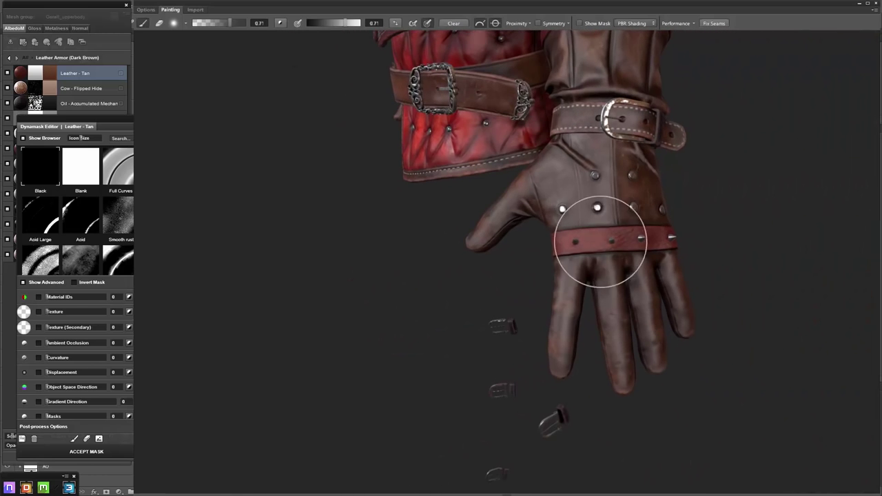
left_click_drag(686, 256, 492, 354, "alt")
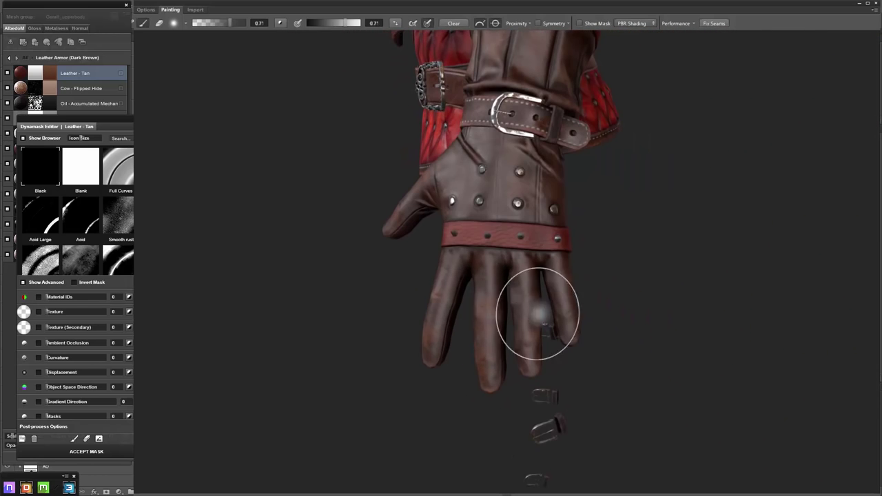
scroll(574, 319, "down", 5)
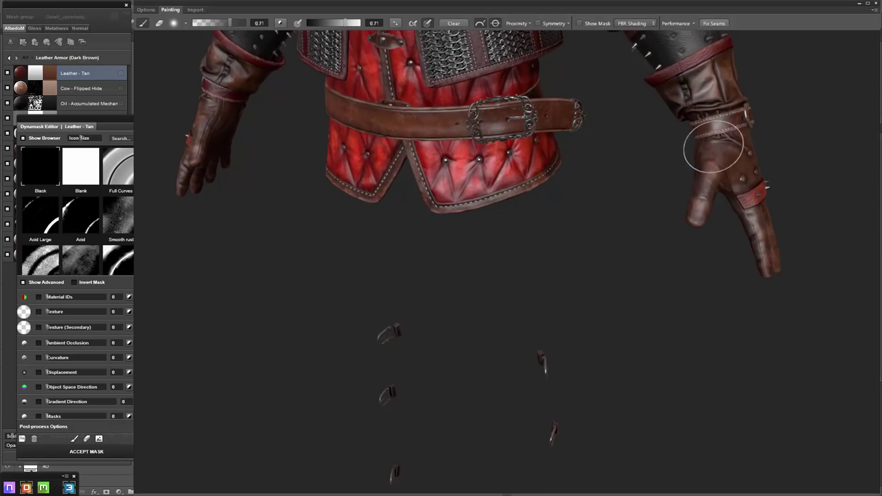
mouse_move(747, 195)
left_mouse_down("alt")
mouse_move(640, 138)
mouse_move(575, 276)
left_mouse_up("alt")
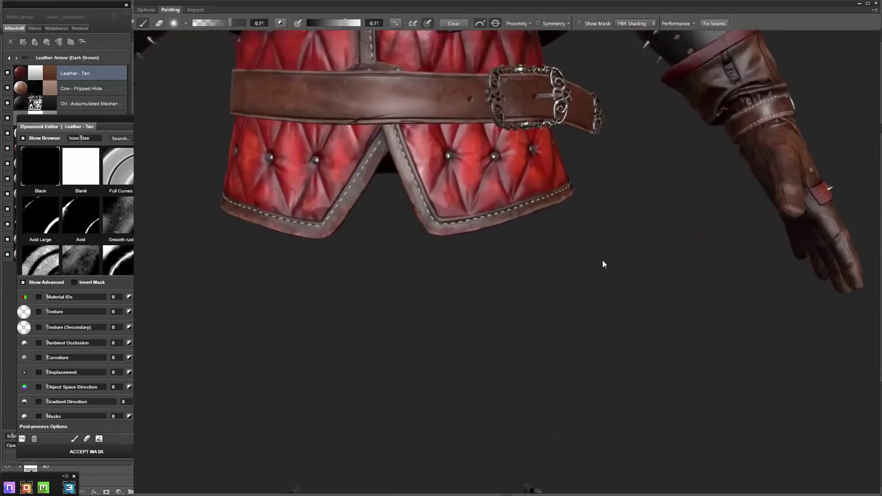
scroll(489, 259, "down", 3)
scroll(489, 259, "down", 2)
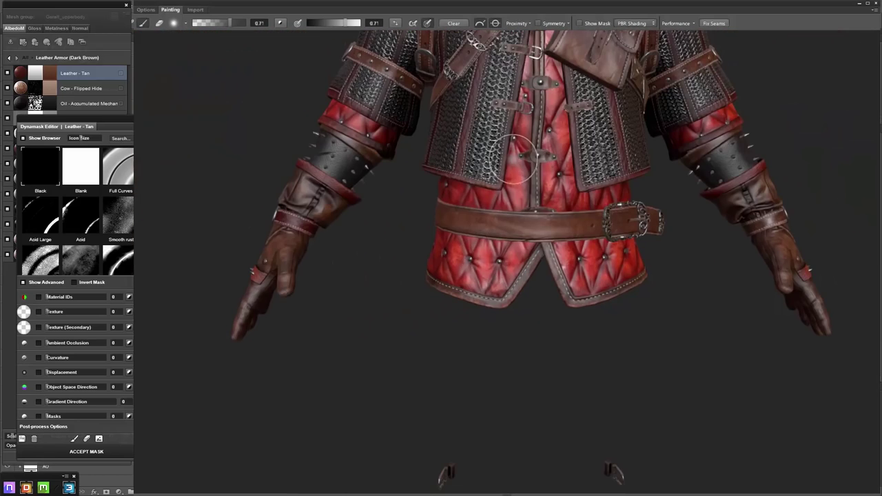
left_click_drag(561, 127, 520, 256, "alt")
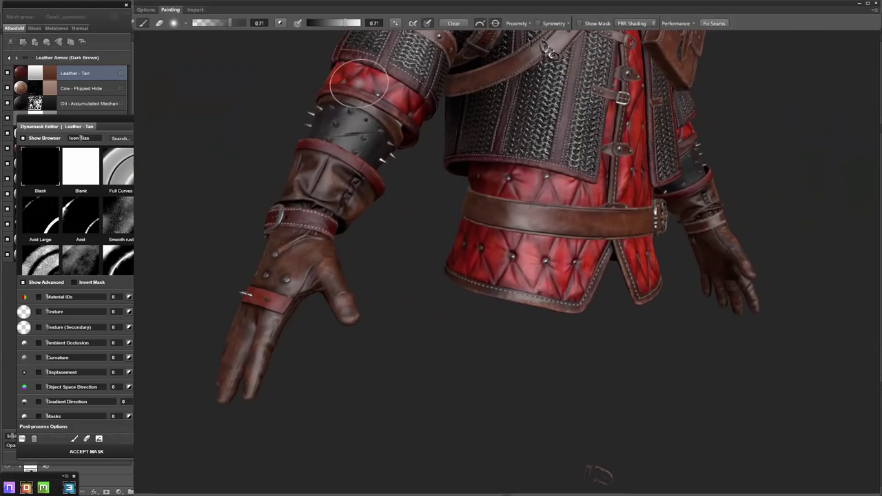
scroll(339, 183, "down", 3)
scroll(339, 183, "up", 5)
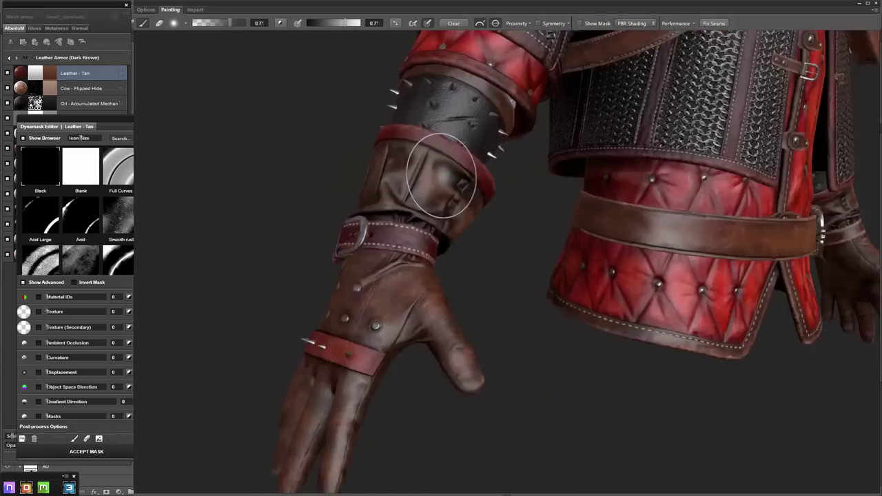
Inspect the left forearm and quilted belt, ending on a frontal view of the whole torso
left_click_drag(344, 199, 360, 217, "alt")
left_click_drag(320, 257, 464, 129, "alt")
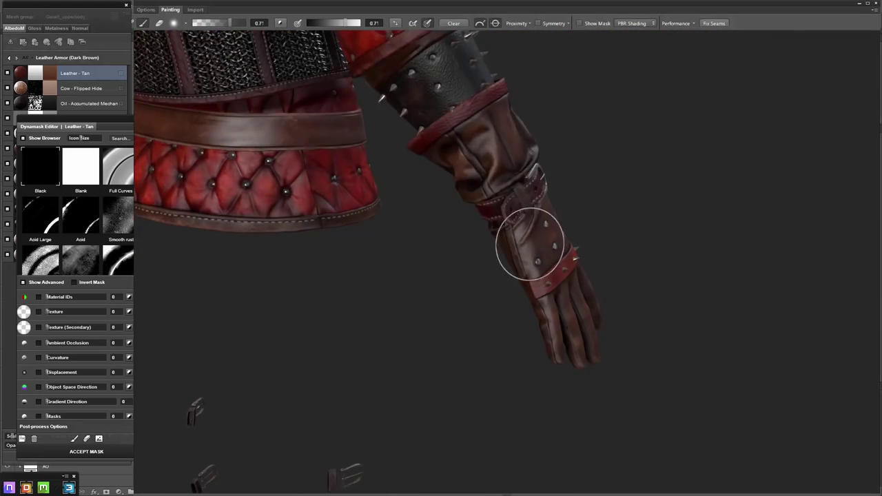
left_click_drag(322, 134, 580, 158, "alt")
scroll(604, 154, "down", 3)
scroll(544, 162, "up", 4)
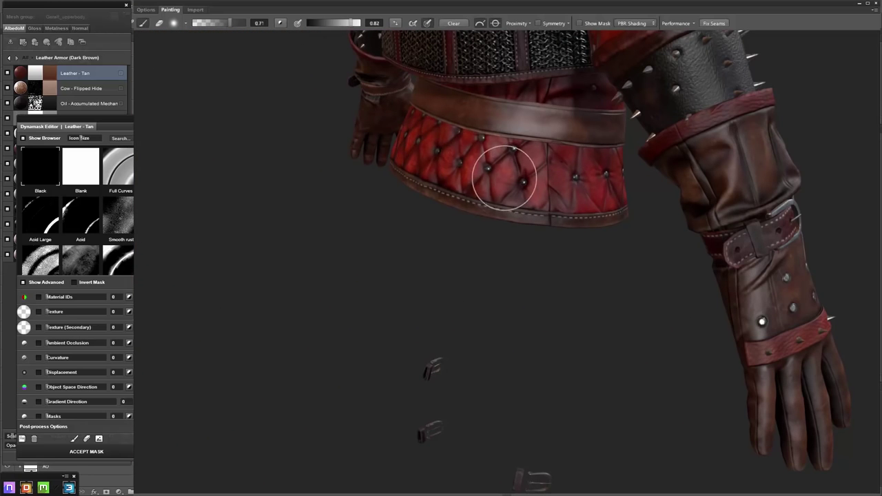
mouse_move(504, 178)
left_mouse_down("alt")
mouse_move(551, 223)
mouse_move(478, 224)
left_mouse_up("alt")
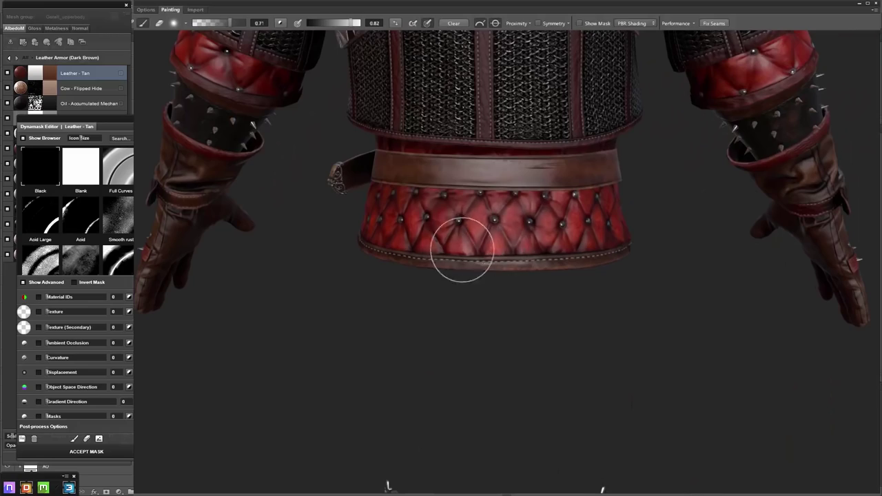
left_click_drag(612, 264, 696, 276, "alt")
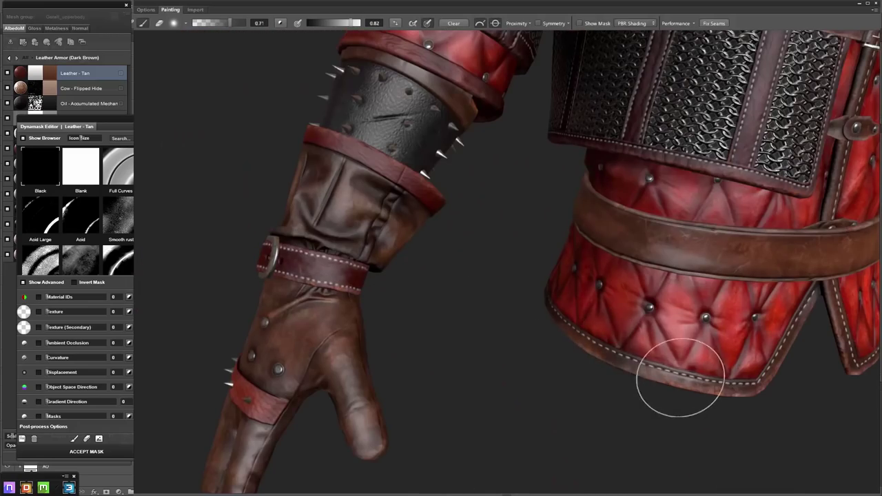
scroll(616, 356, "down", 2)
scroll(516, 299, "down", 2)
scroll(566, 348, "up", 4)
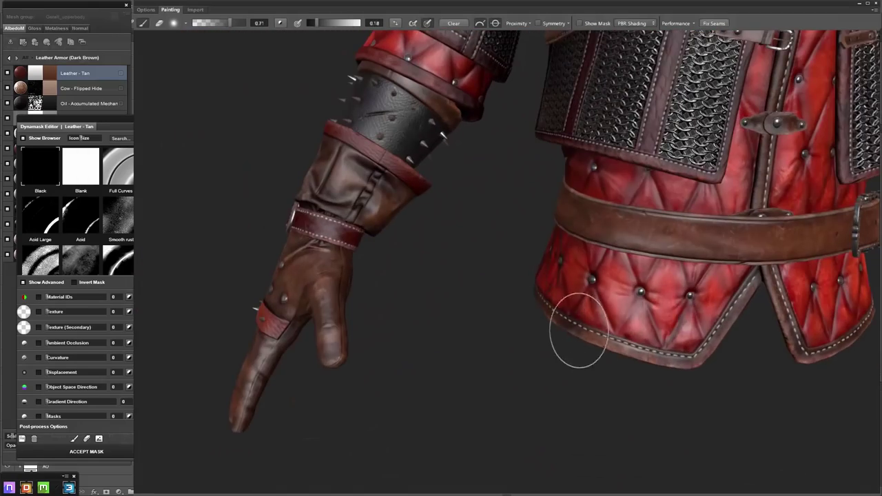
left_click_drag(580, 397, 650, 266, "alt")
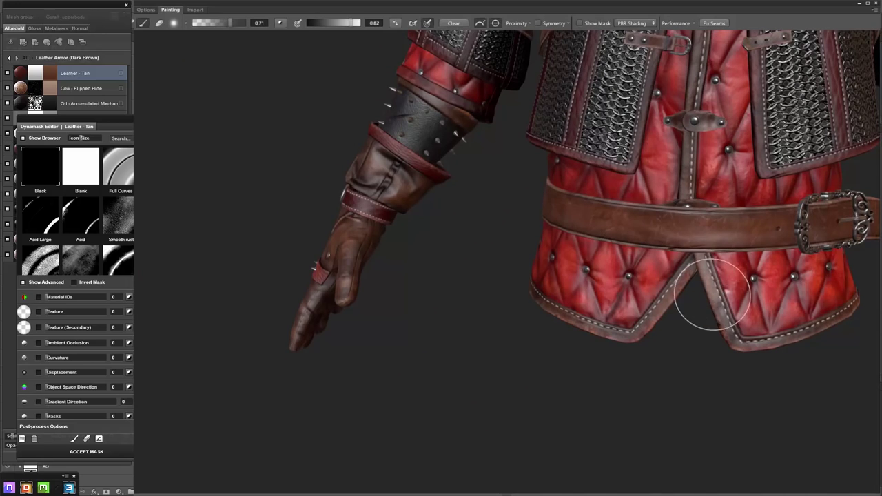
left_click_drag(830, 334, 650, 362, "alt")
scroll(758, 286, "down", 2)
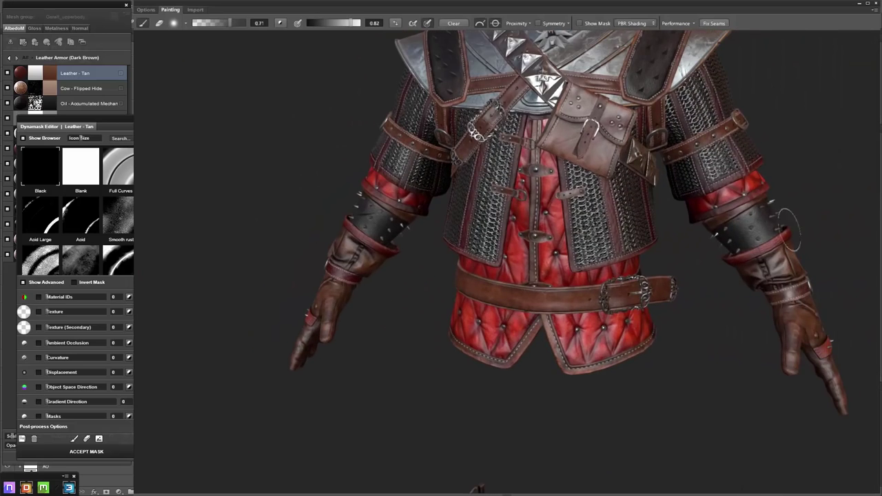
Orbit the torso from front, side and back to check the painted Leather - Tan mask
mouse_move(368, 241)
left_mouse_down("alt")
mouse_move(335, 309)
mouse_move(608, 317)
left_mouse_up("alt")
scroll(608, 316, "up", 2)
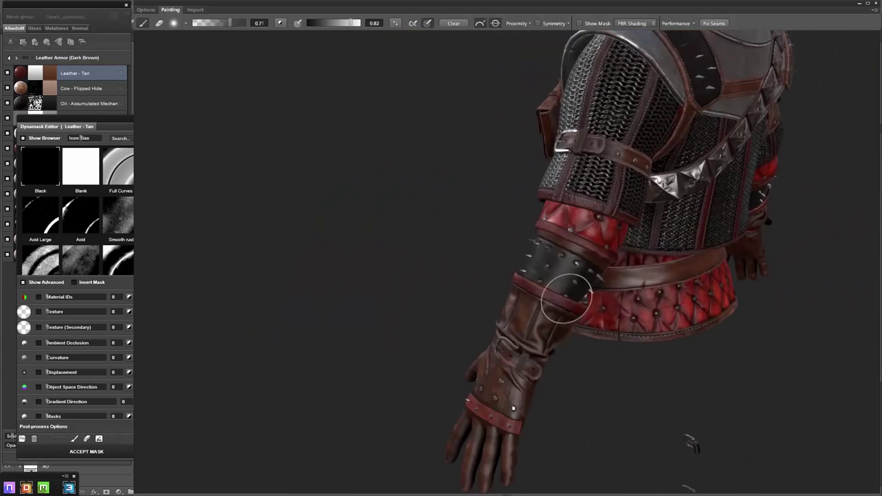
mouse_move(566, 298)
left_mouse_down("alt")
mouse_move(621, 395)
mouse_move(675, 315)
mouse_move(752, 251)
mouse_move(594, 286)
left_mouse_up("alt")
mouse_move(403, 214)
left_mouse_down("alt")
mouse_move(658, 221)
mouse_move(693, 207)
mouse_move(586, 197)
mouse_move(207, 221)
left_mouse_up("alt")
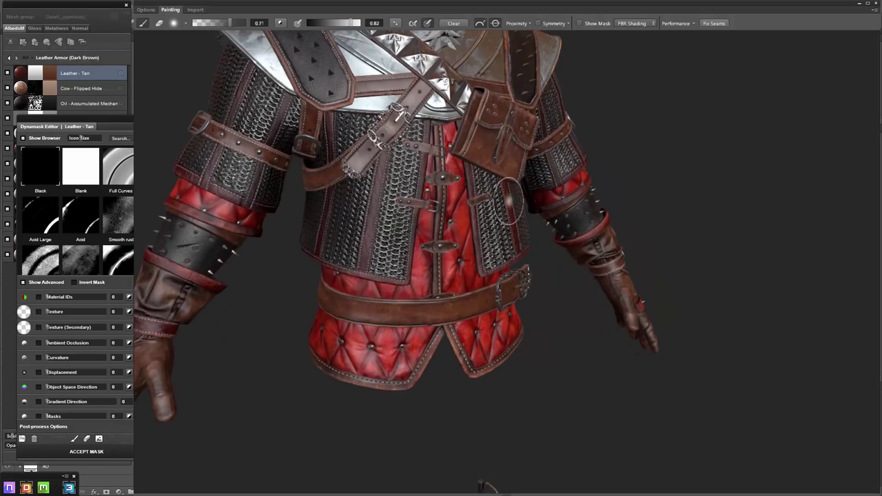
left_click_drag(542, 210, 664, 205, "alt")
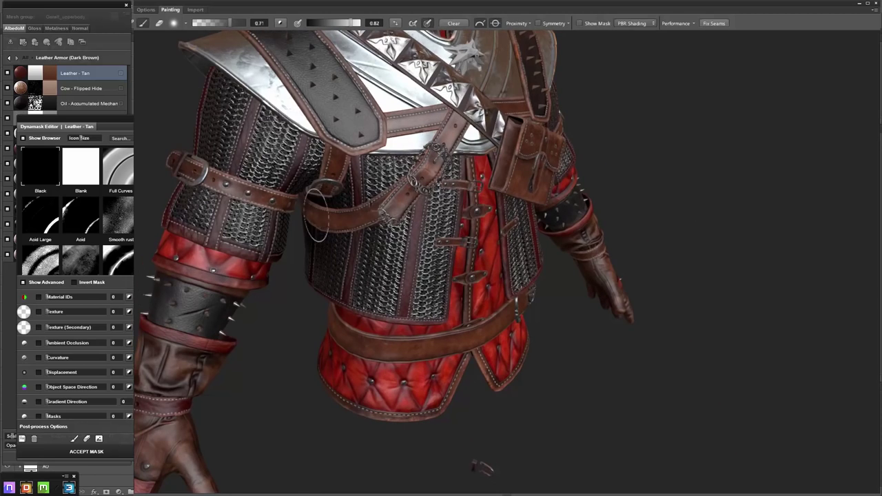
left_click_drag(390, 121, 451, 174, "alt")
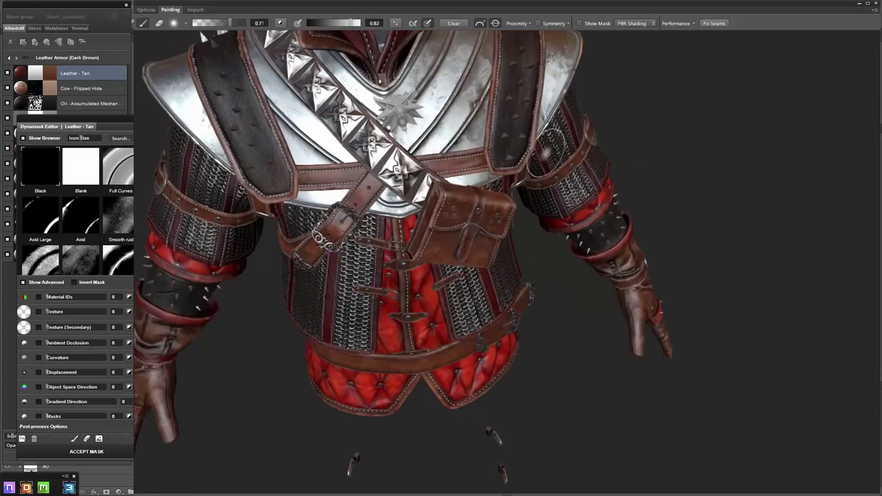
mouse_move(548, 145)
left_mouse_down("alt")
mouse_move(506, 117)
mouse_move(632, 99)
left_mouse_up("alt")
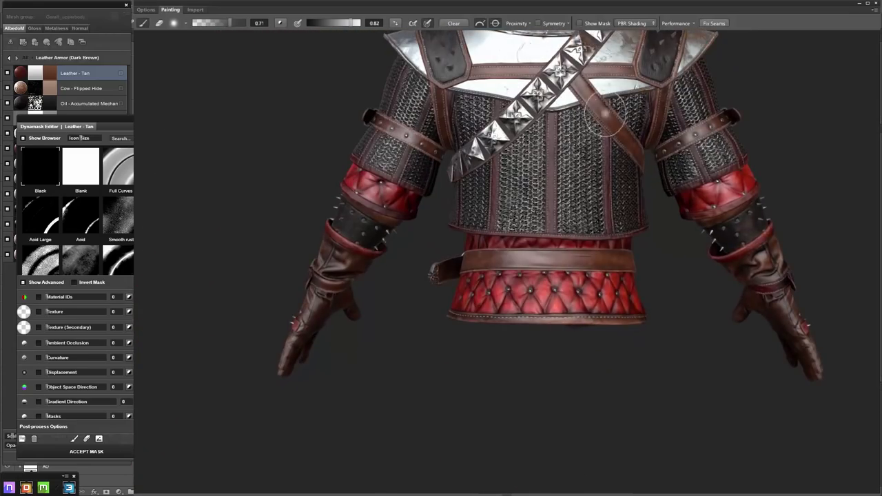
left_click_drag(714, 147, 724, 149, "alt")
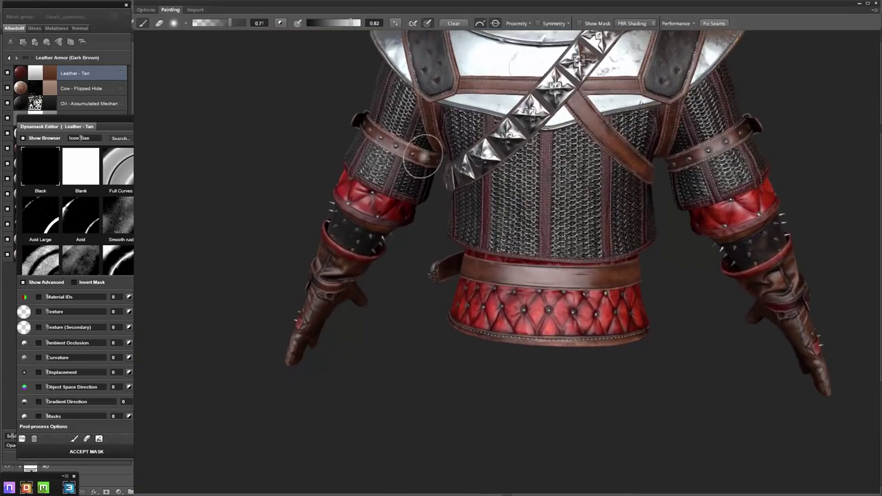
mouse_move(268, 184)
left_mouse_down("alt")
mouse_move(423, 167)
mouse_move(586, 186)
mouse_move(611, 201)
mouse_move(482, 193)
mouse_move(401, 207)
left_mouse_up("alt")
mouse_move(561, 246)
left_mouse_down("alt")
mouse_move(443, 324)
mouse_move(489, 285)
left_mouse_up("alt")
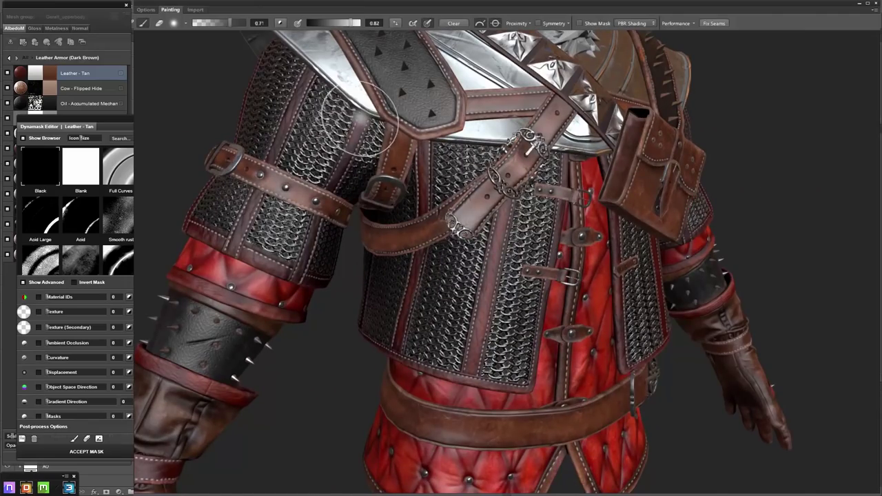
Review the arm chainmail and jacket from side angles, then accept the Leather - Tan mask
left_click_drag(276, 221, 176, 173, "alt")
right_click_drag(176, 174, 472, 108, "alt")
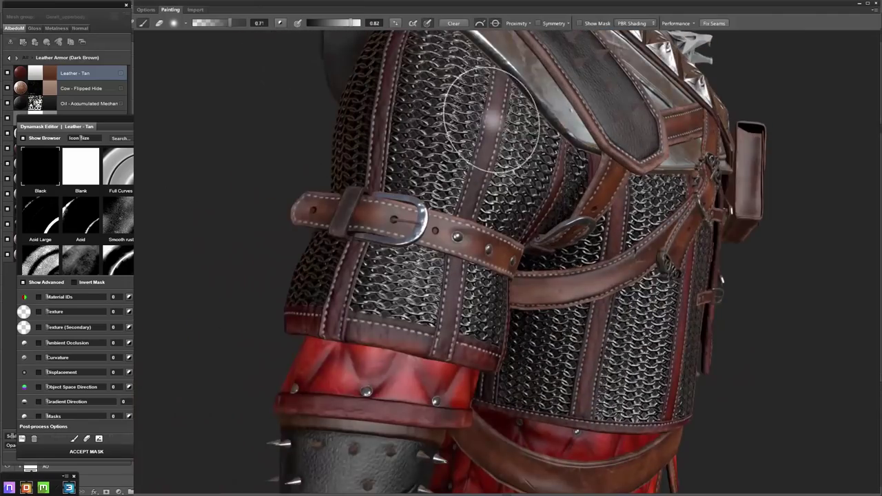
left_click_drag(451, 272, 452, 177, "alt")
right_click_drag(452, 177, 413, 144, "alt")
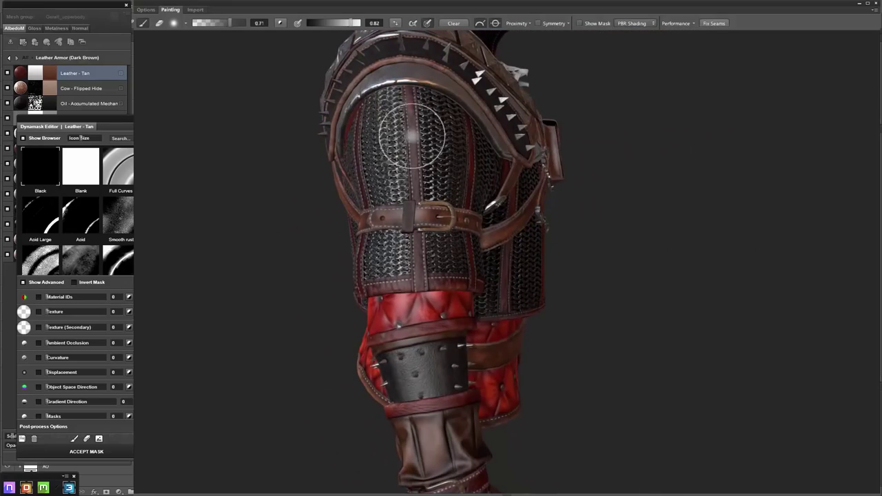
right_click_drag(437, 220, 301, 295, "alt")
left_click_drag(301, 295, 560, 178, "alt")
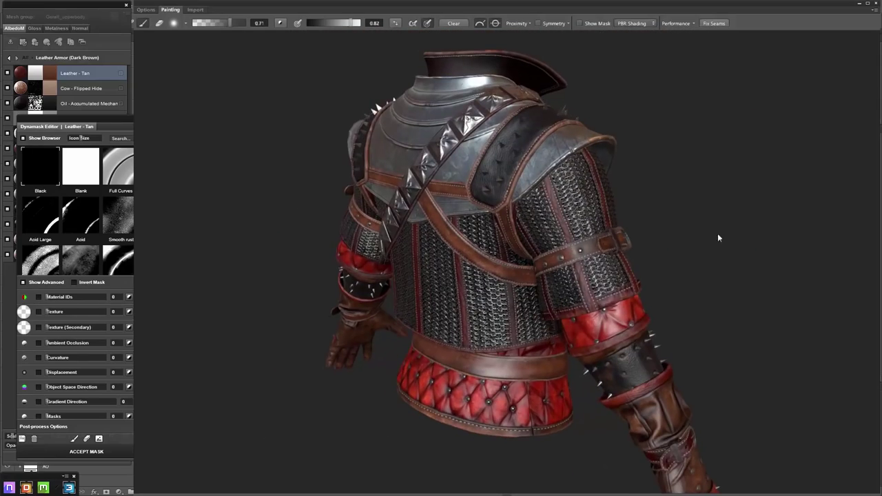
left_click_drag(718, 238, 495, 225, "alt")
left_click_drag(379, 299, 475, 274, "alt")
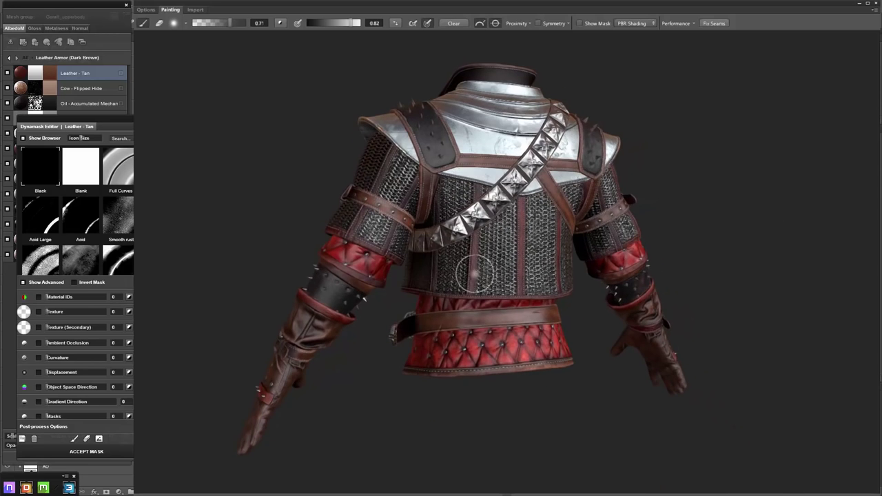
left_click_drag(465, 182, 455, 262, "alt")
left_click_drag(466, 186, 377, 172, "alt")
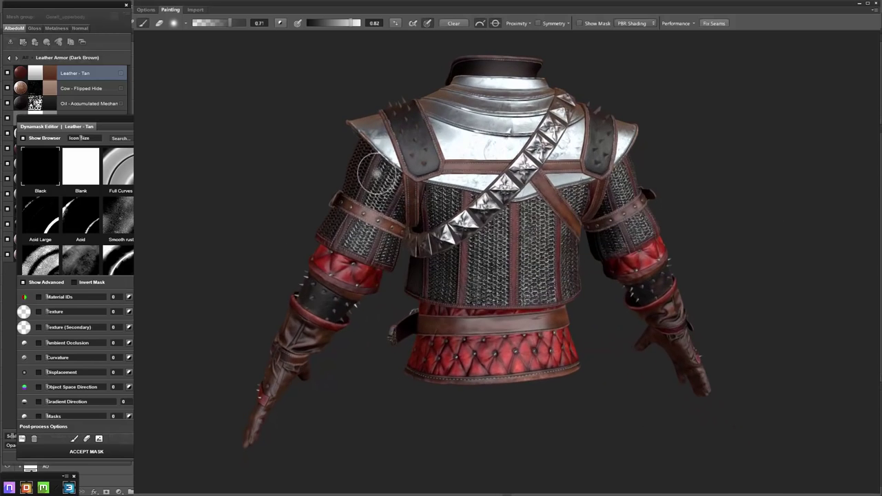
mouse_move(377, 233)
left_mouse_down("alt")
mouse_move(612, 224)
mouse_move(593, 245)
mouse_move(659, 177)
left_mouse_up("alt")
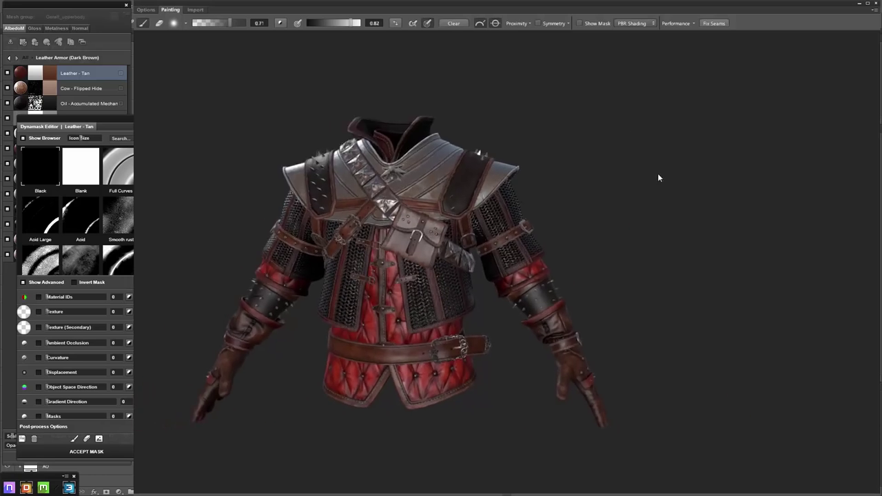
left_click(96, 451)
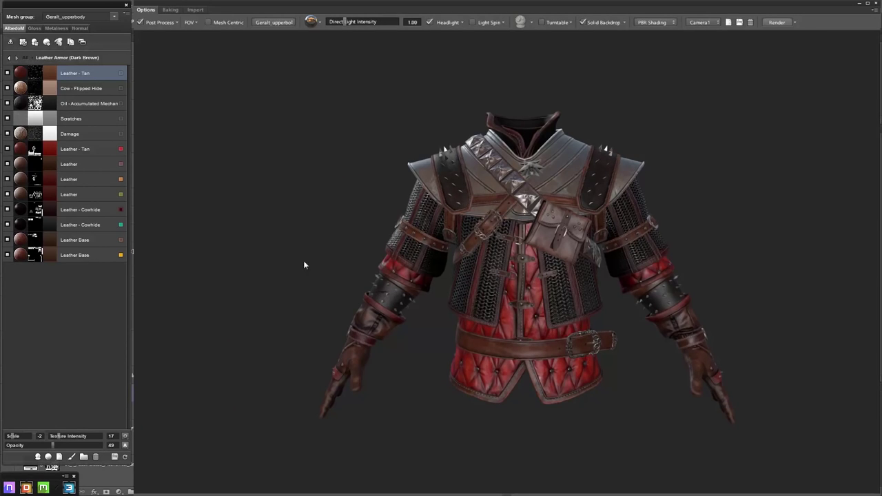
Compare the Leather - Tan layer on and off and change its colour to brown
left_click(125, 445)
left_click(88, 350)
mouse_move(239, 348)
left_mouse_down("alt")
mouse_move(407, 334)
mouse_move(329, 170)
left_mouse_up("alt")
scroll(406, 334, "up", 5)
scroll(338, 338, "down", 2)
scroll(339, 334, "down", 5)
scroll(329, 170, "up", 5)
scroll(319, 181, "down", 3)
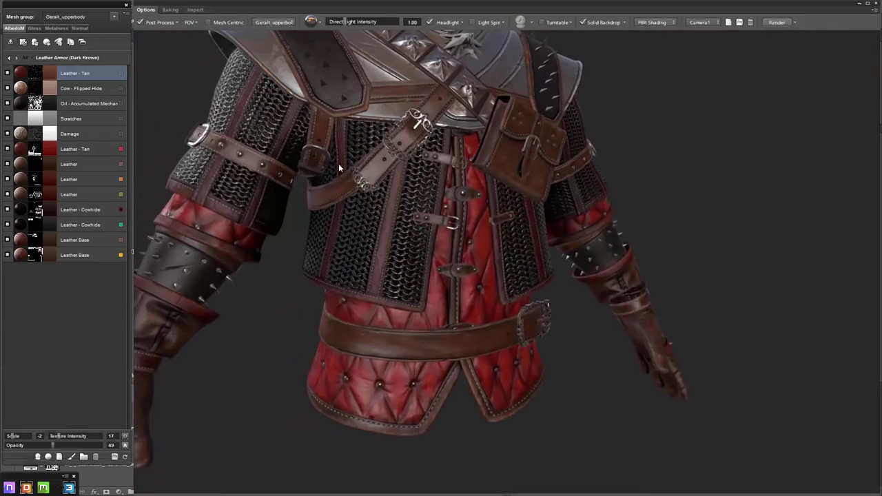
left_click(7, 73)
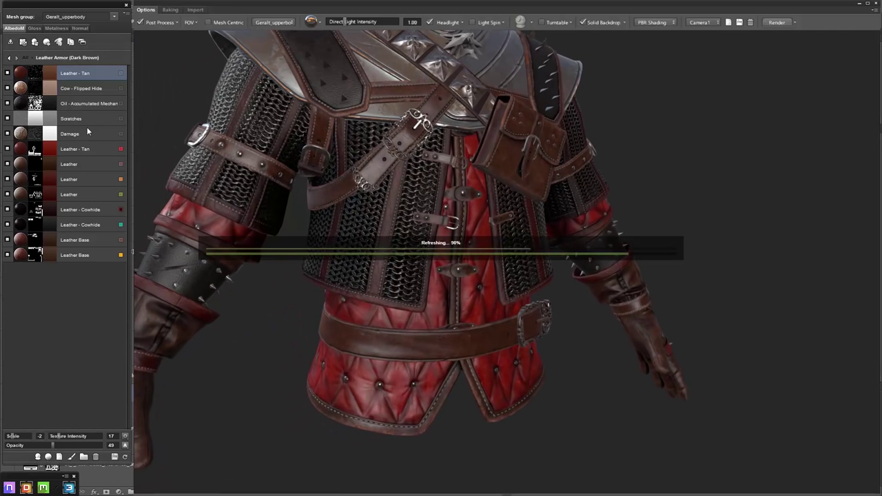
left_click(50, 75)
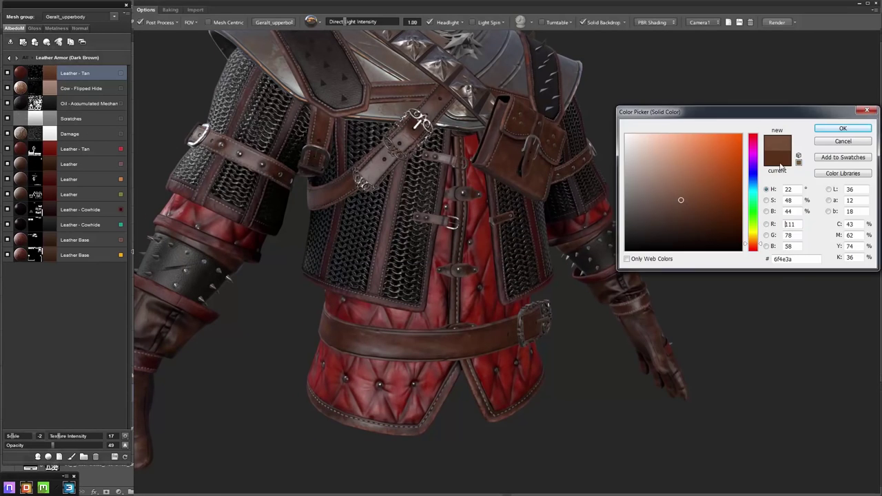
left_click(842, 129)
mouse_move(504, 204)
left_mouse_down()
mouse_move(479, 212)
mouse_move(245, 201)
left_mouse_up()
Switch the Leather - Tan blend mode and lighten its colour toward a near-white tan
left_click(124, 448)
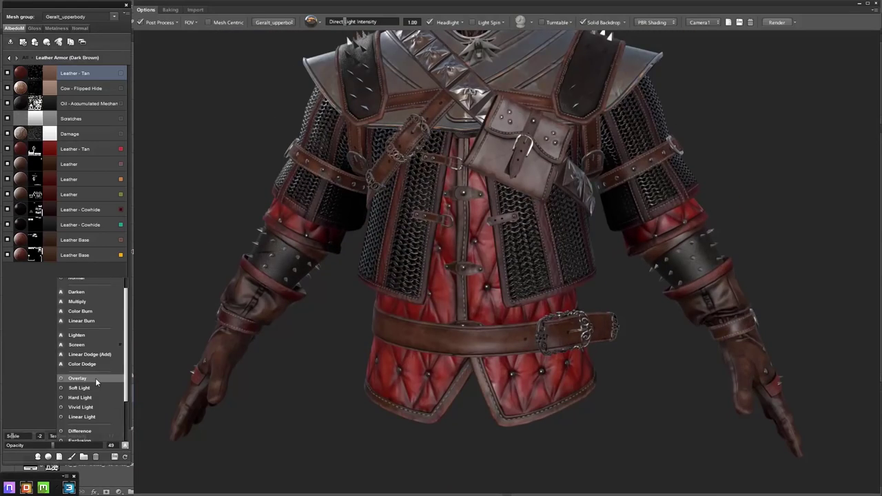
left_click(95, 377)
scroll(166, 167, "up", 2)
left_click(50, 73)
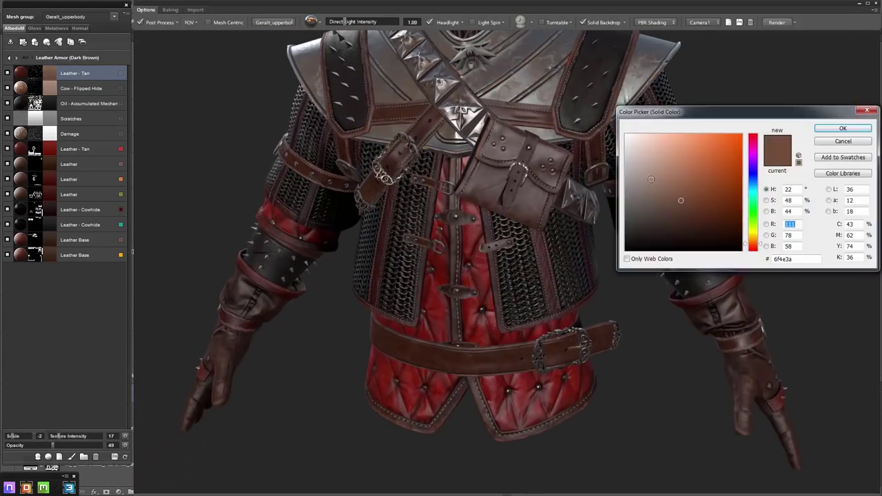
left_click(816, 132)
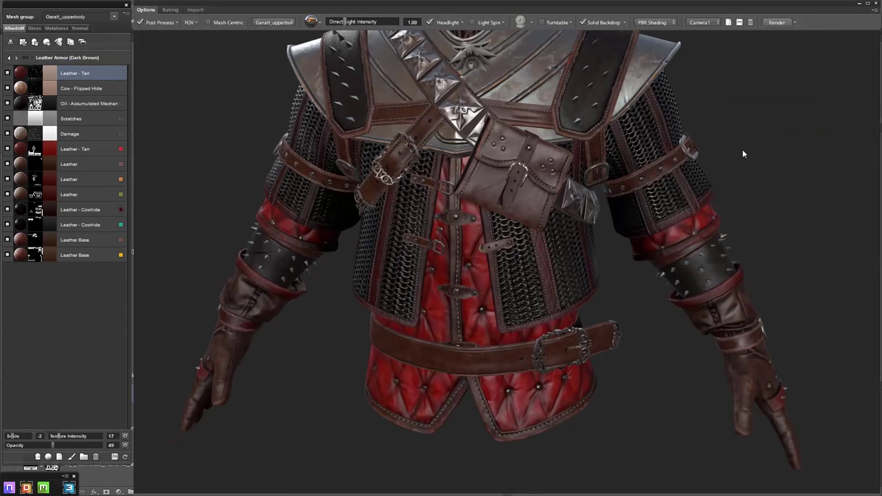
left_click_drag(765, 153, 494, 158)
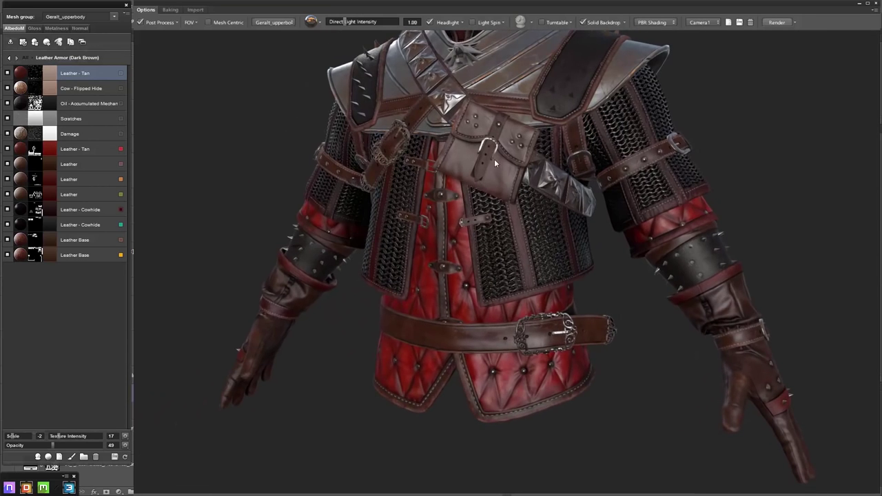
left_click(50, 73)
left_click(804, 133)
scroll(559, 162, "down", 3)
scroll(557, 163, "up", 5)
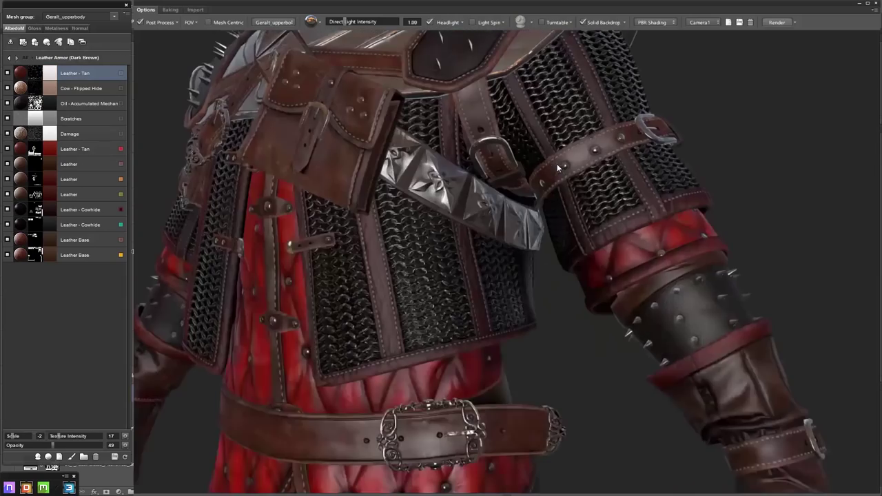
Choose a blend mode that makes the red leather paler and worn, with colour back to tan
left_click(124, 436)
left_click(95, 356)
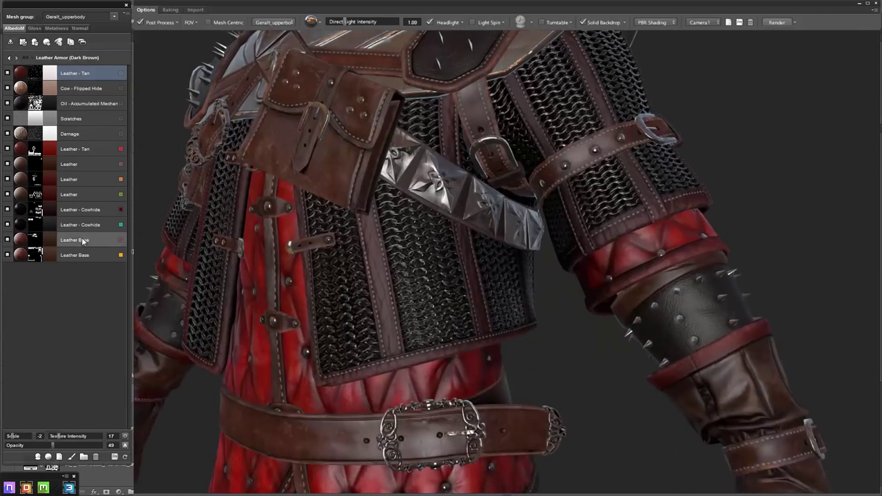
left_click(53, 76)
left_click(787, 124)
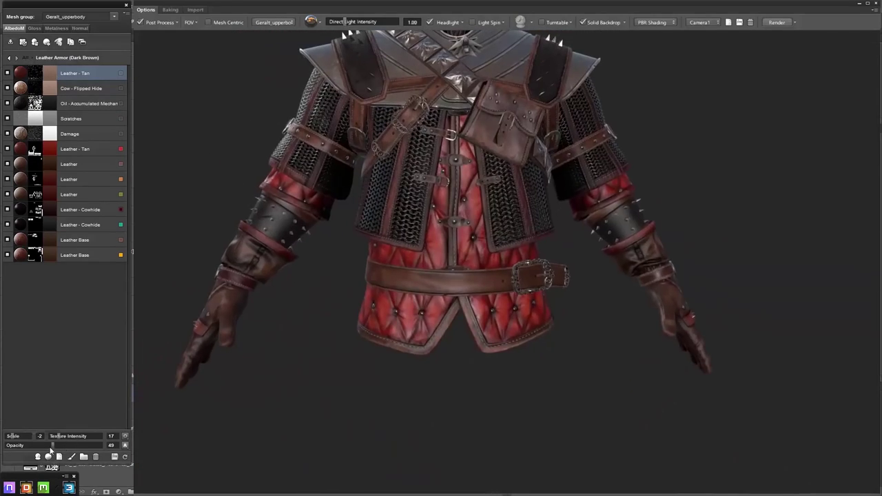
Lower the Leather - Tan opacity to 32 and save all texture maps
left_click_drag(51, 446, 35, 448)
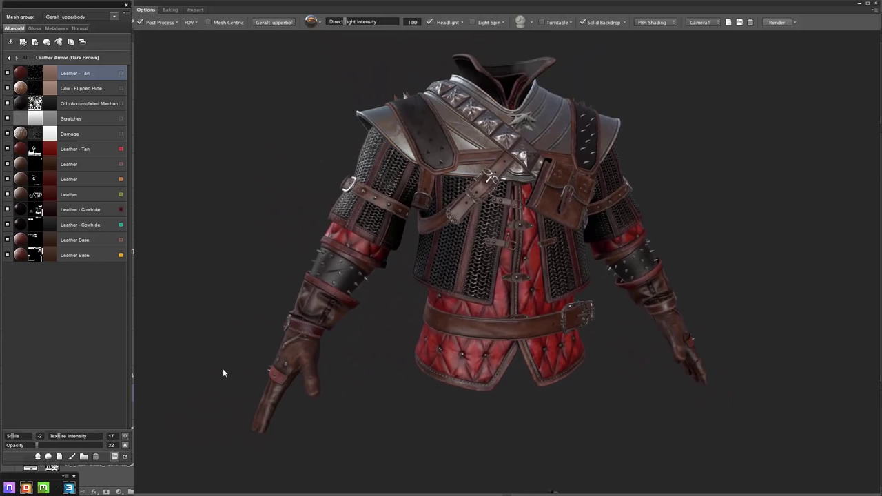
key("ctrl+s")
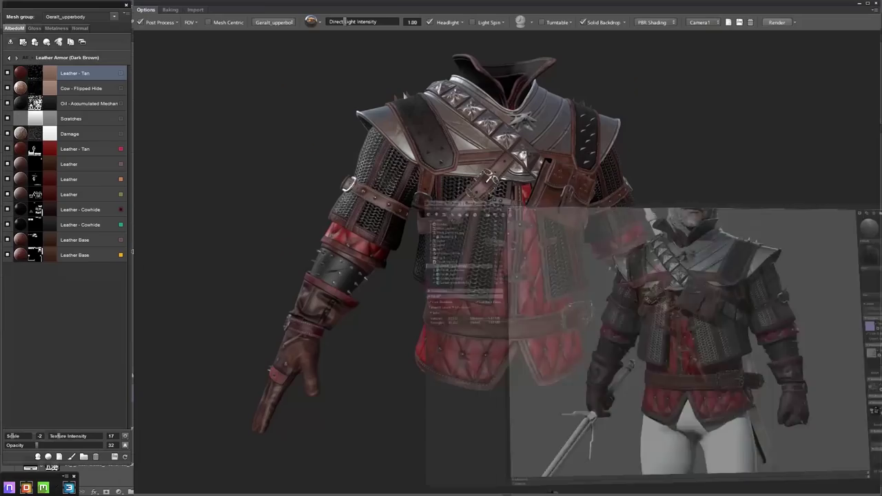
left_click(83, 103)
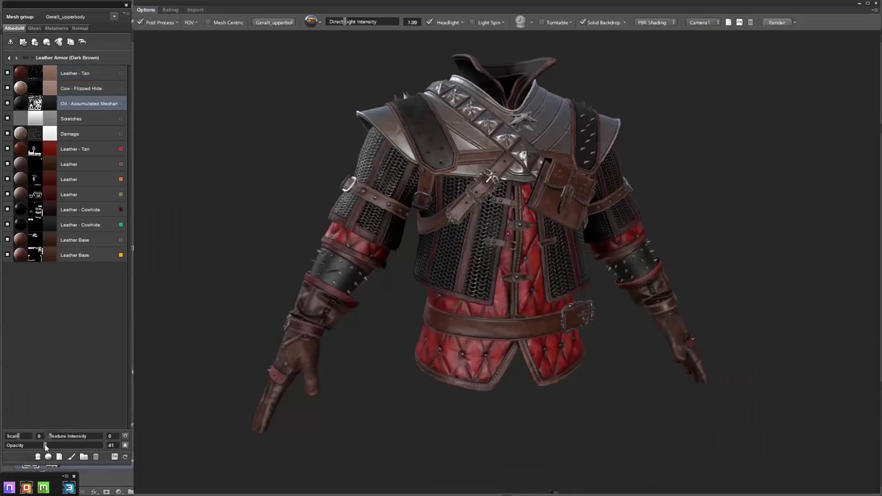
Zoom in on the torso and re-save the texture maps with the latest changes
left_click_drag(378, 357, 367, 341)
scroll(366, 341, "up", 3)
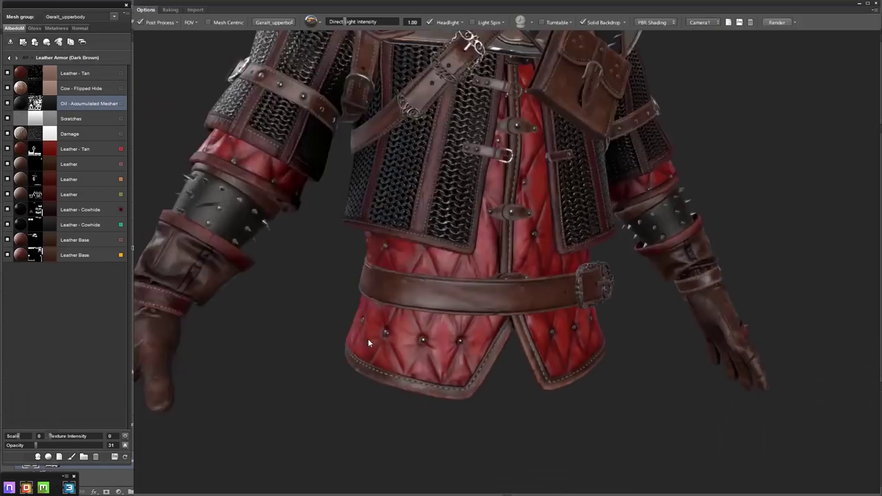
scroll(365, 342, "down", 3)
scroll(358, 353, "up", 3)
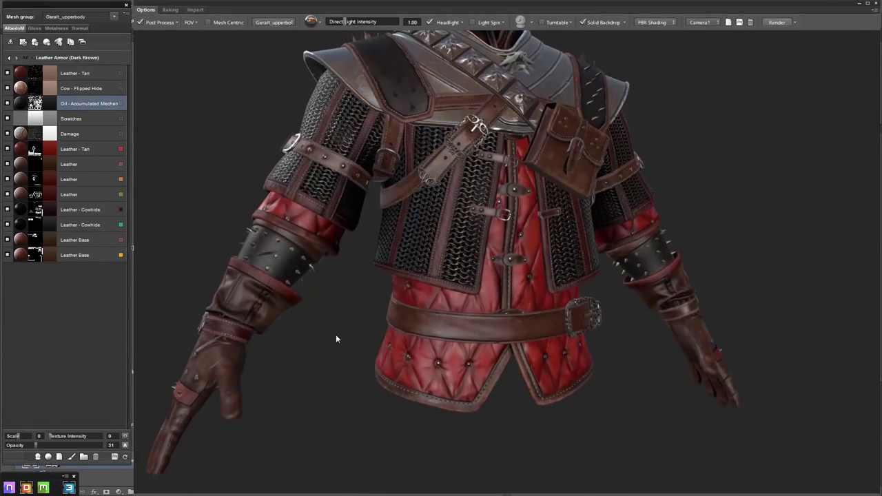
left_click(116, 457)
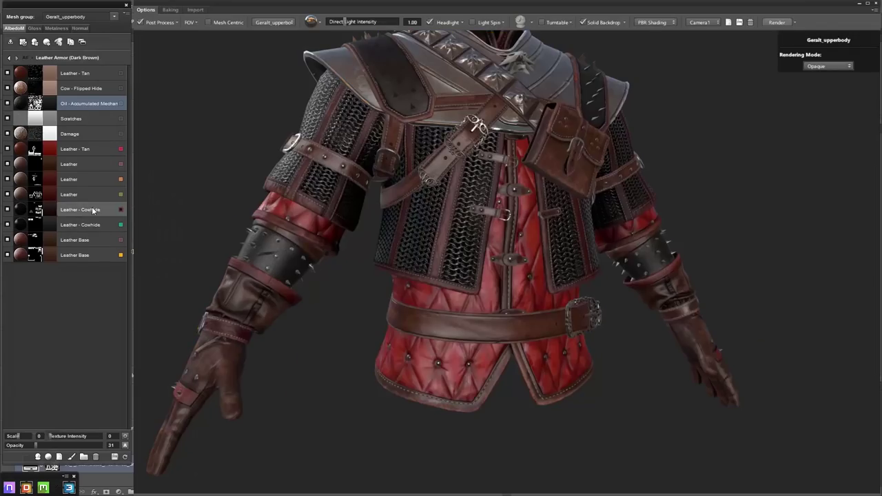
Change the Leather Base colour to dark brown and save the texture maps again
left_click(15, 164)
left_click(48, 241)
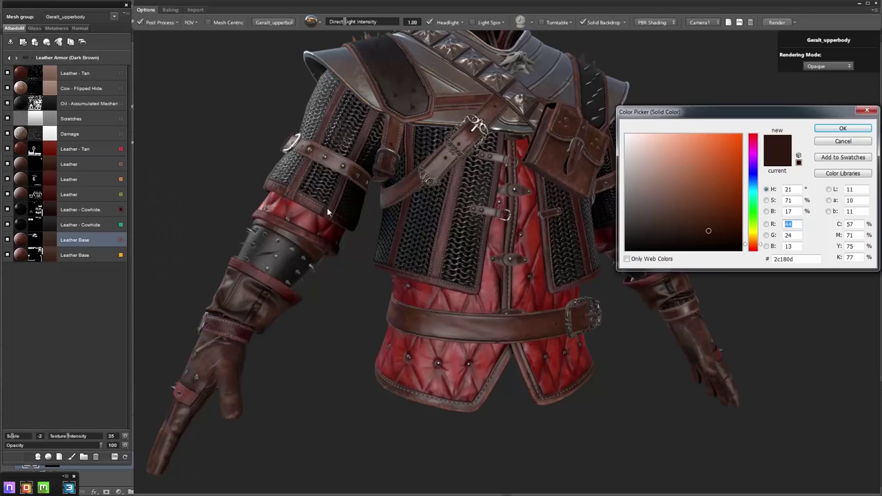
left_click(842, 128)
mouse_move(467, 220)
left_mouse_down()
mouse_move(484, 214)
mouse_move(375, 238)
left_mouse_up()
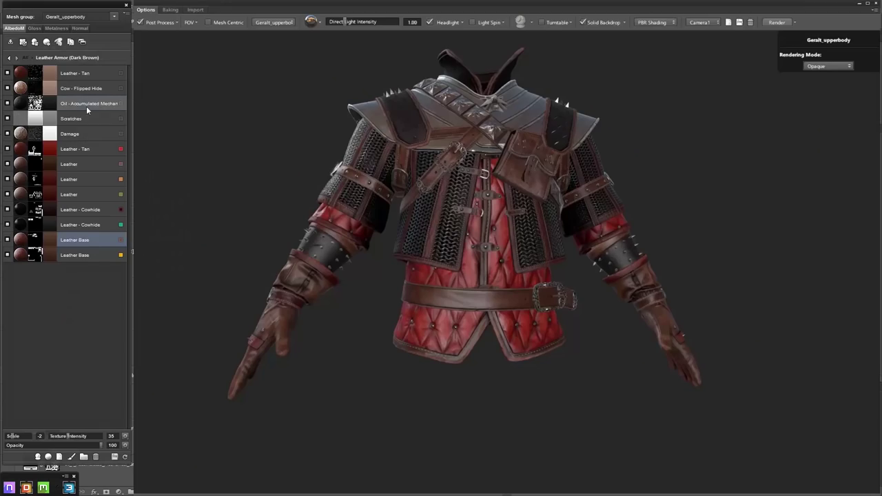
left_click(87, 107)
left_click_drag(348, 281, 332, 293)
left_click(115, 458)
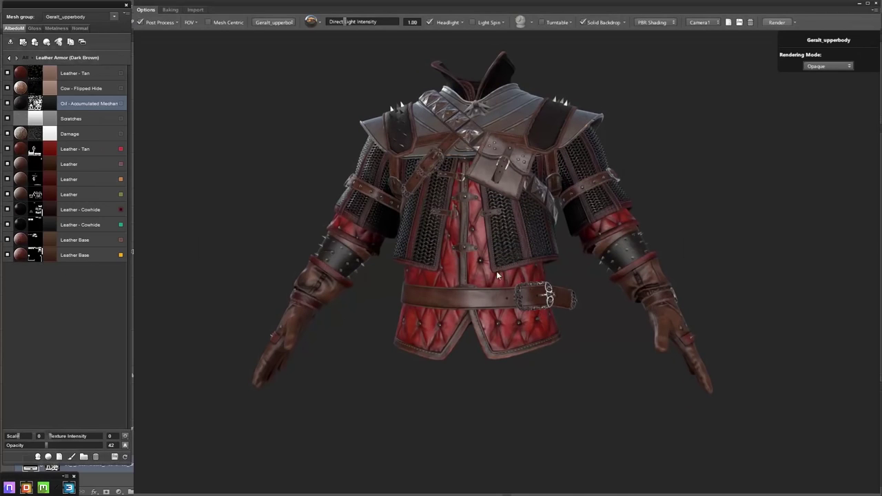
Pull back and orbit the armor to review the updated textures from the side
left_click_drag(344, 323, 386, 289)
scroll(415, 254, "down", 5)
scroll(415, 254, "up", 5)
scroll(481, 346, "up", 2)
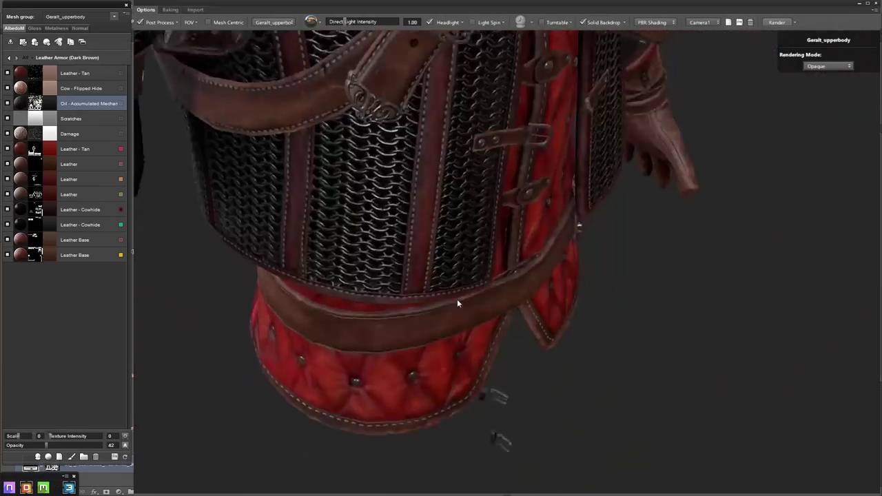
left_click_drag(456, 299, 531, 288)
left_click(96, 195)
Preview the material ID colours, then paste the copied mask onto the other Leather layer
key("c")
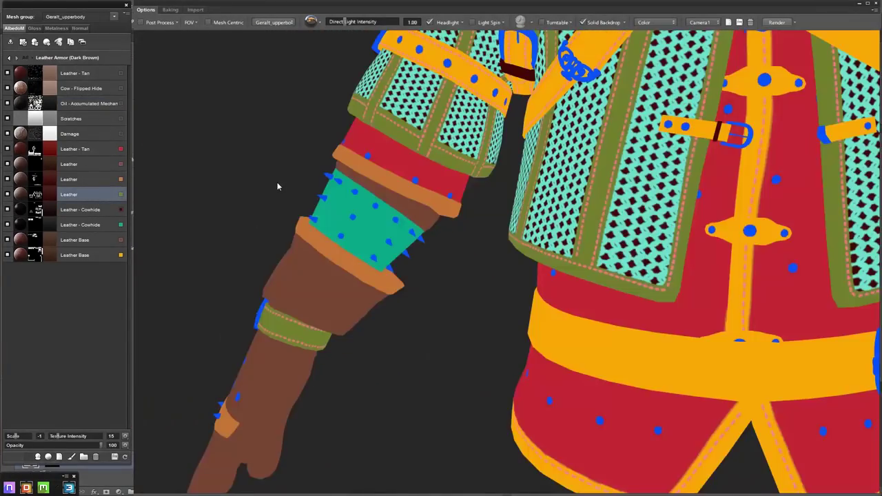
key("c")
key("c")
key("c")
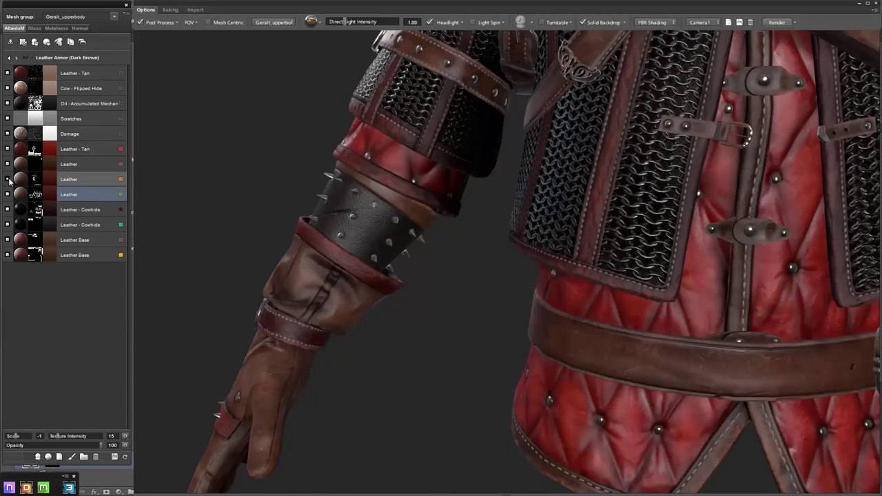
left_click(10, 179)
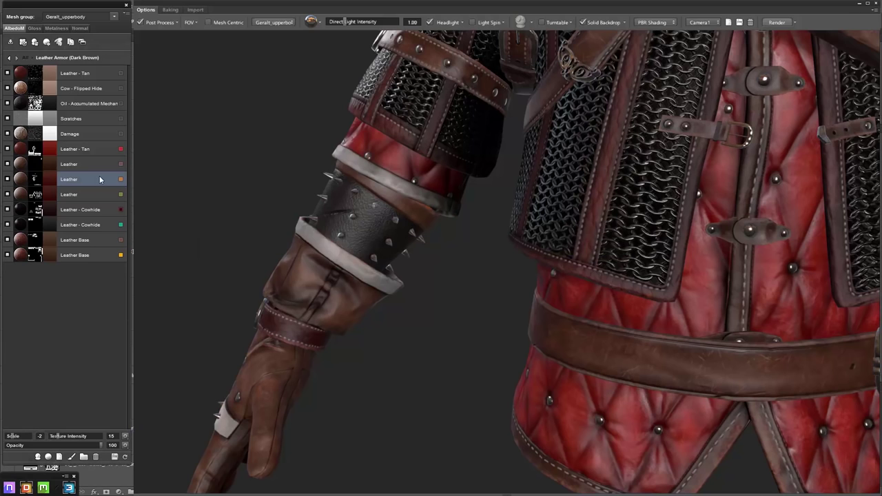
scroll(100, 179, "down", 1)
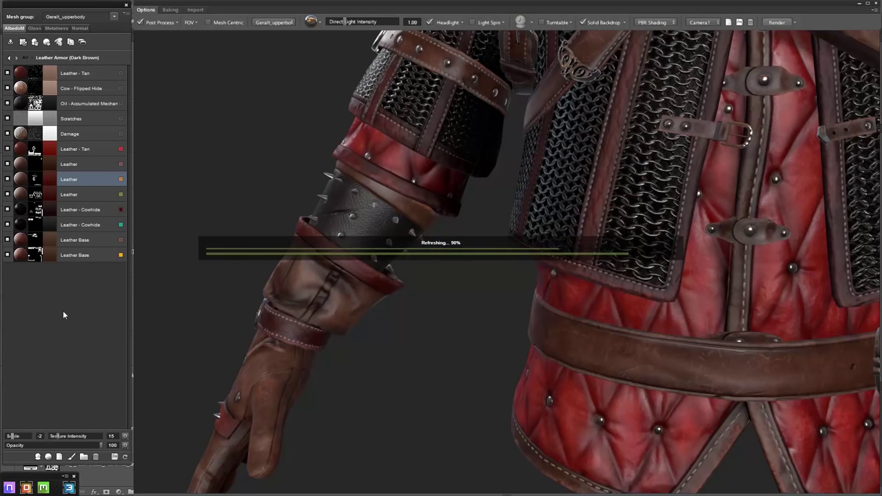
right_click(72, 178)
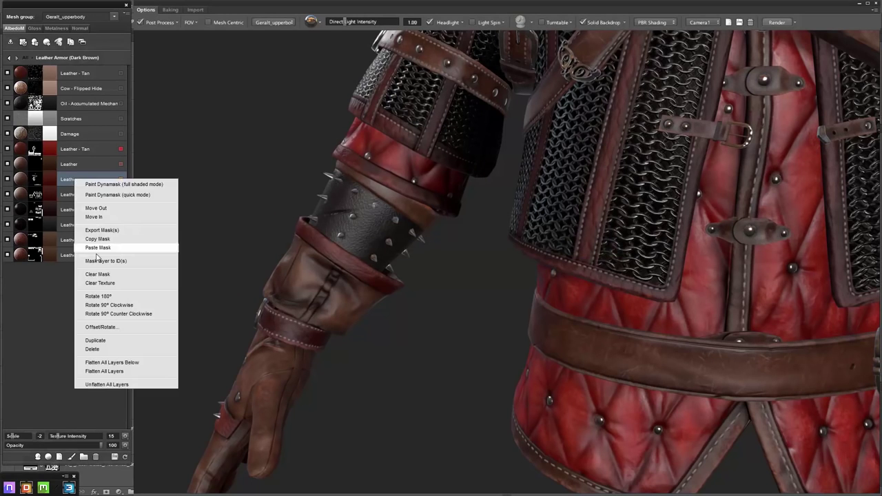
left_click(124, 305)
Show the Leather layer's Normal channel settings while orbiting to the spiked bracer and torso
left_click_drag(184, 259, 400, 317)
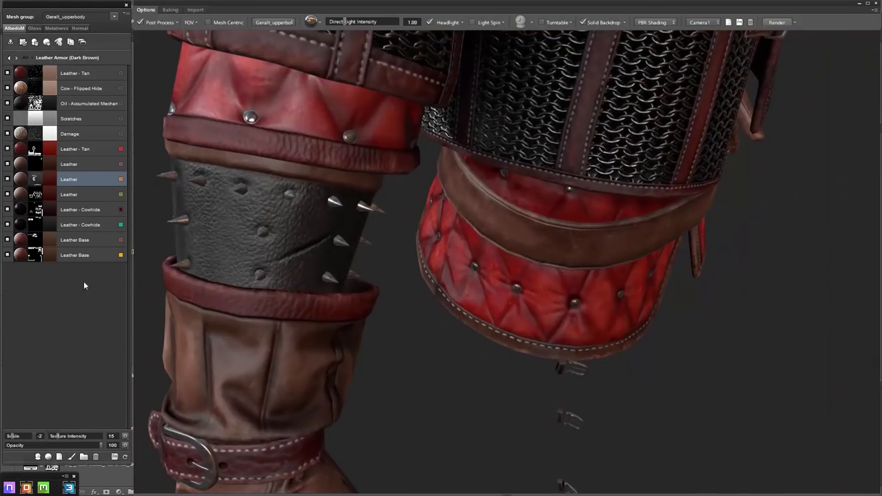
left_click(80, 28)
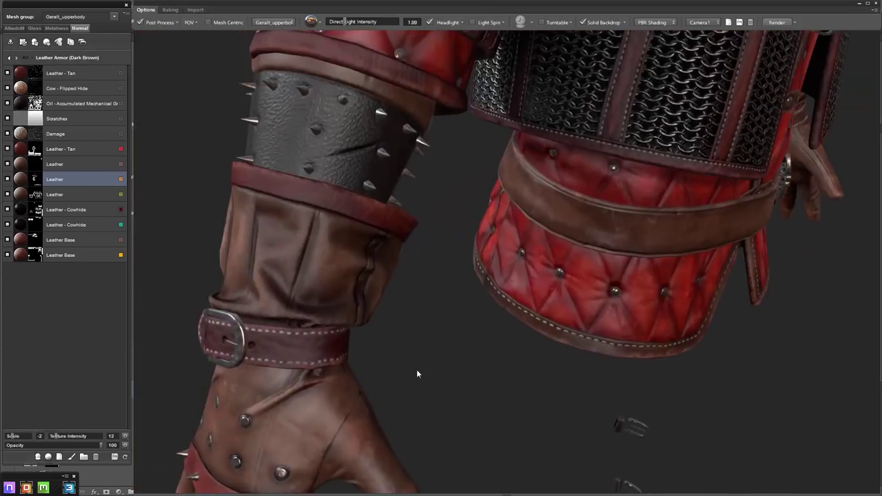
scroll(416, 369, "down", 5)
mouse_move(418, 339)
left_mouse_down()
mouse_move(396, 275)
mouse_move(432, 263)
left_mouse_up()
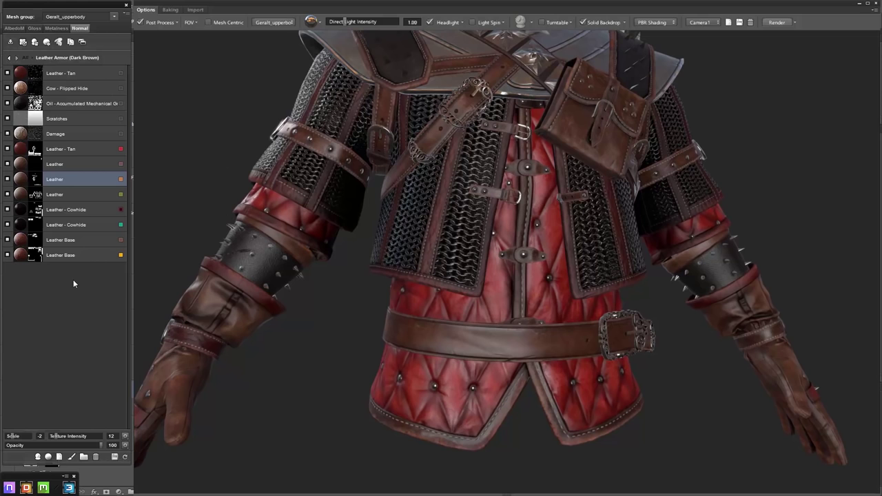
Set the Cow - Flipped Hide layer's gloss opacity to 41 and export the texture maps
left_click(78, 91)
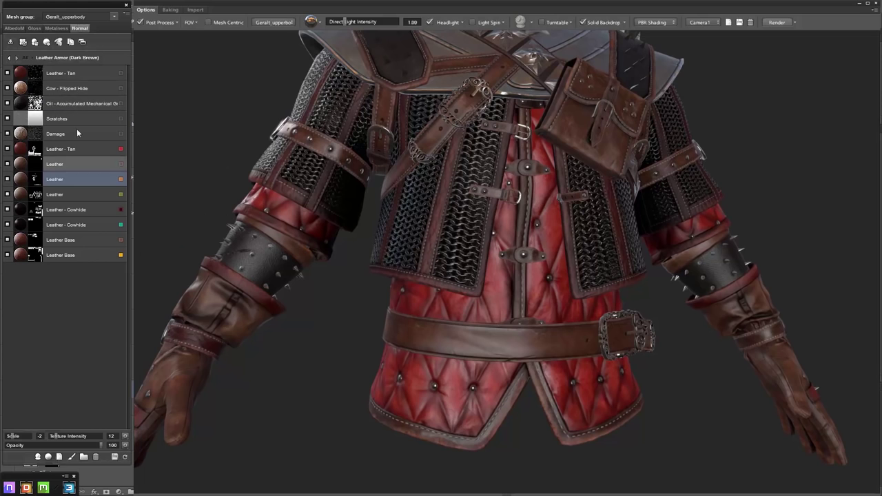
left_click(100, 447)
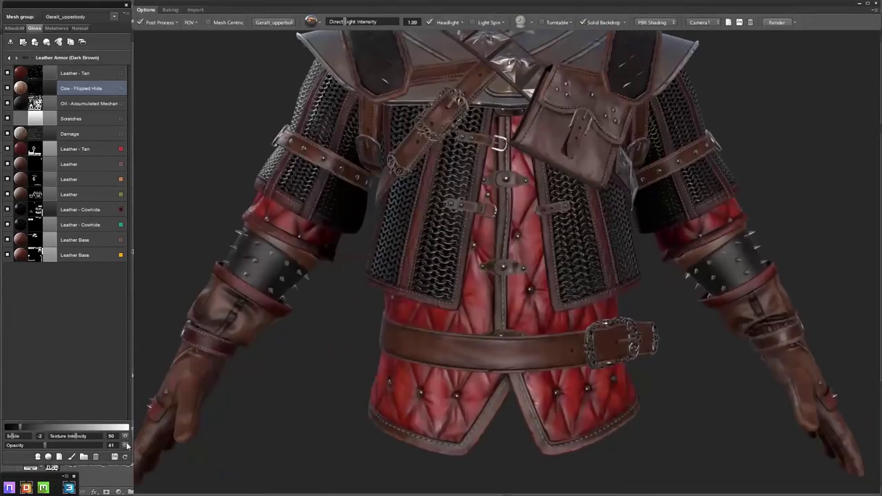
left_click(115, 458)
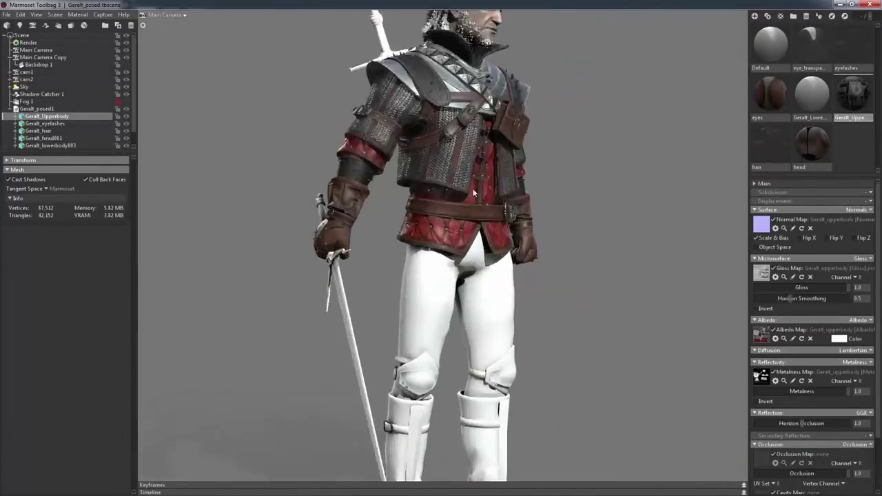
Orbit Geralt_Upperbody in Marmoset Toolbag 3 to a front view of the updated armour
mouse_move(472, 188)
left_mouse_down()
mouse_move(367, 192)
mouse_move(516, 202)
mouse_move(382, 206)
left_mouse_up()
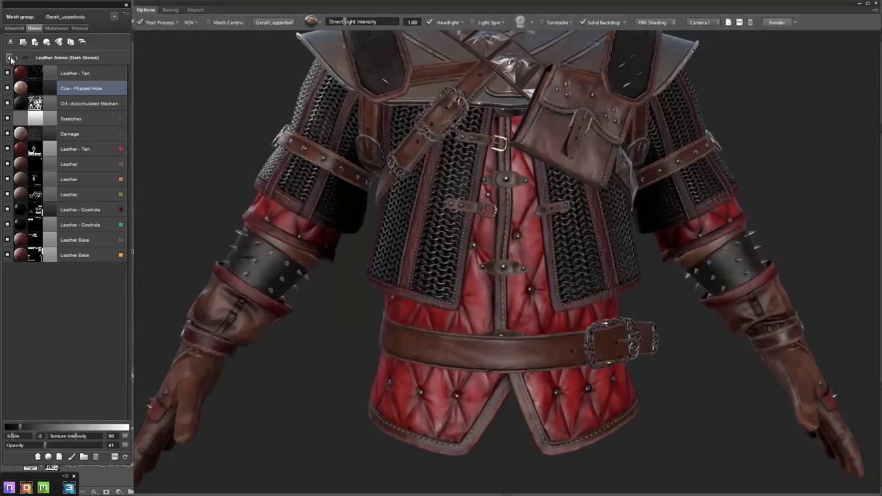
Add an Oil - Accumulated Mechanical Grease material layer inside the Dull Steel group
left_click(9, 58)
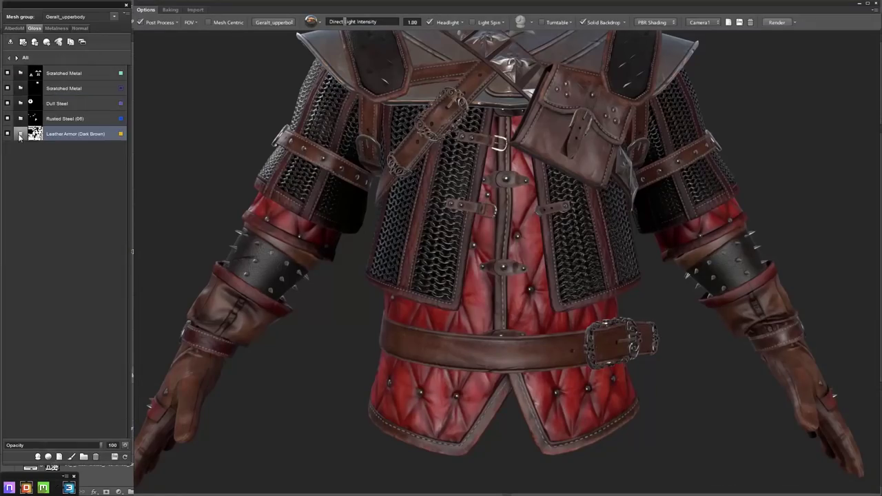
left_click(72, 104)
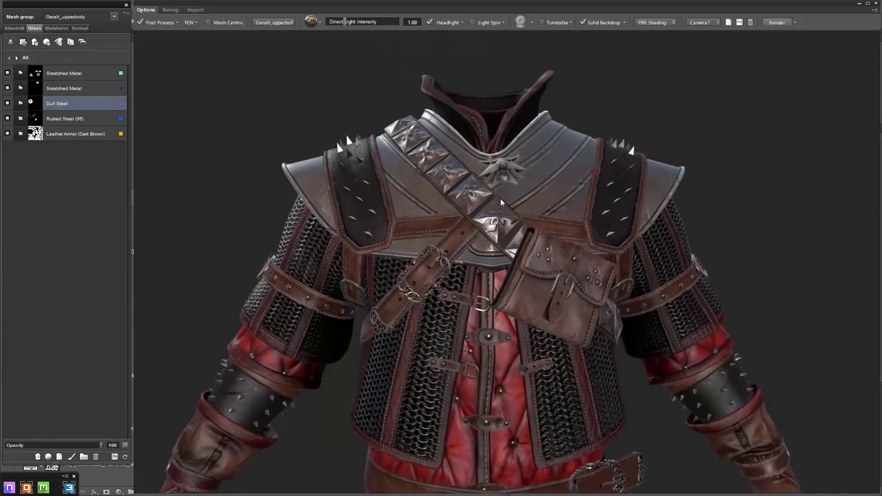
mouse_move(756, 243)
middle_mouse_down()
mouse_move(472, 226)
mouse_move(348, 480)
middle_mouse_up()
double_click(31, 104)
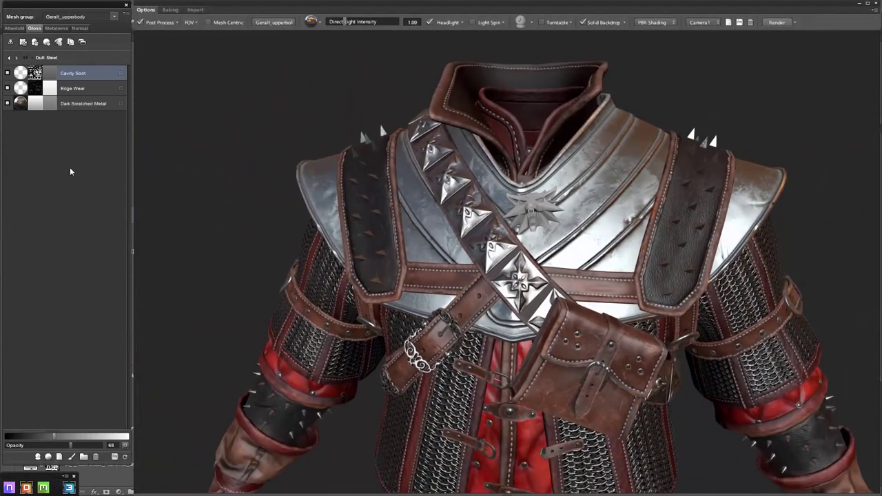
left_click(48, 457)
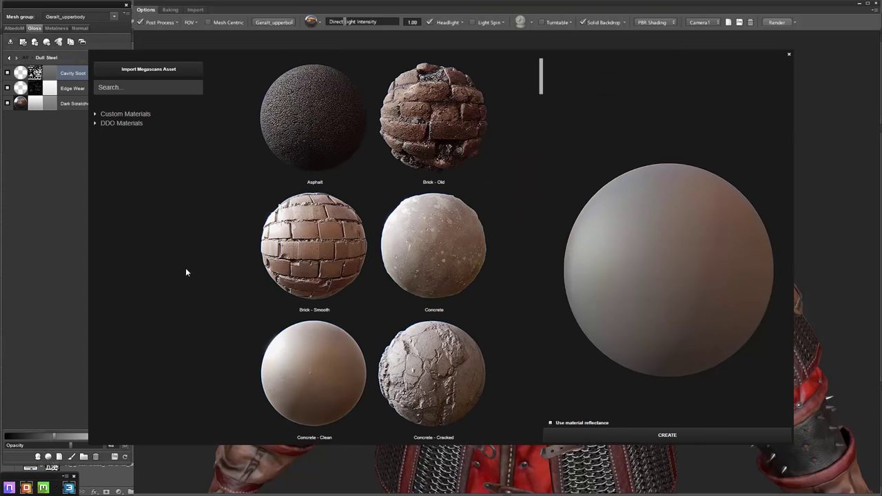
scroll(331, 256, "down", 3)
scroll(331, 255, "down", 5)
left_click_drag(541, 129, 543, 168)
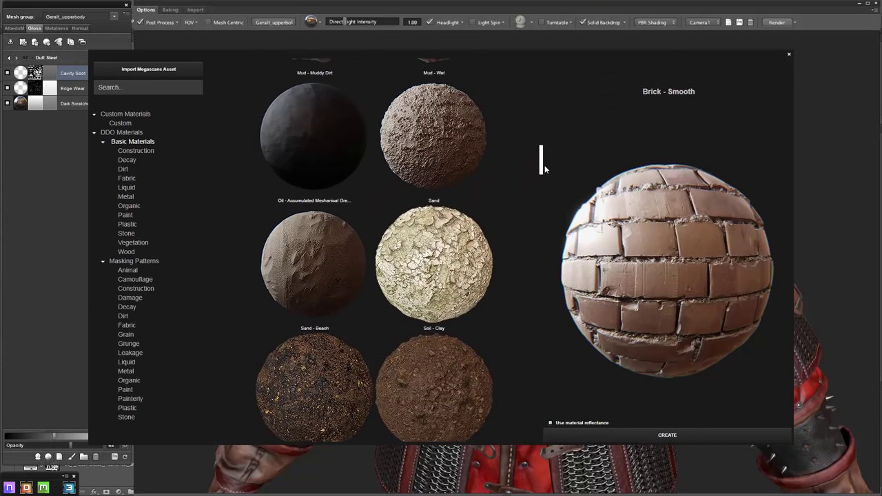
left_click(355, 171)
left_click(651, 435)
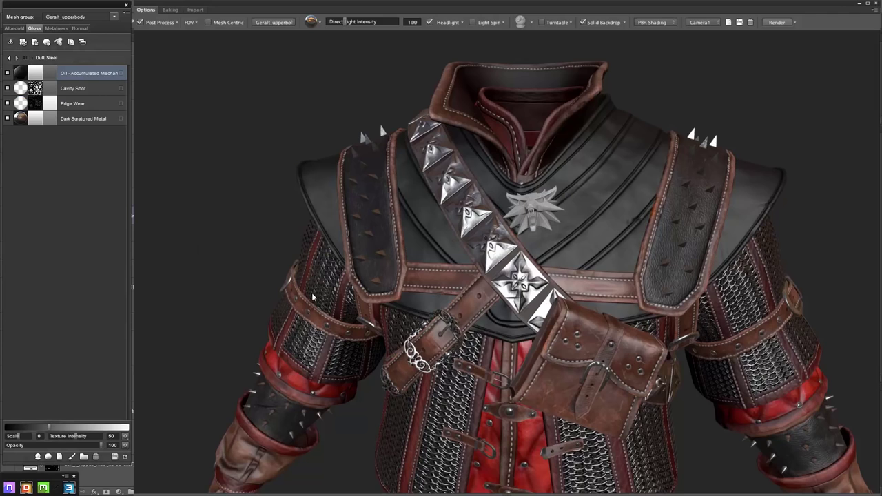
Turn the oil layer's texture intensity down to 0 and lower its opacity
left_click(80, 28)
left_click_drag(62, 436, 52, 440)
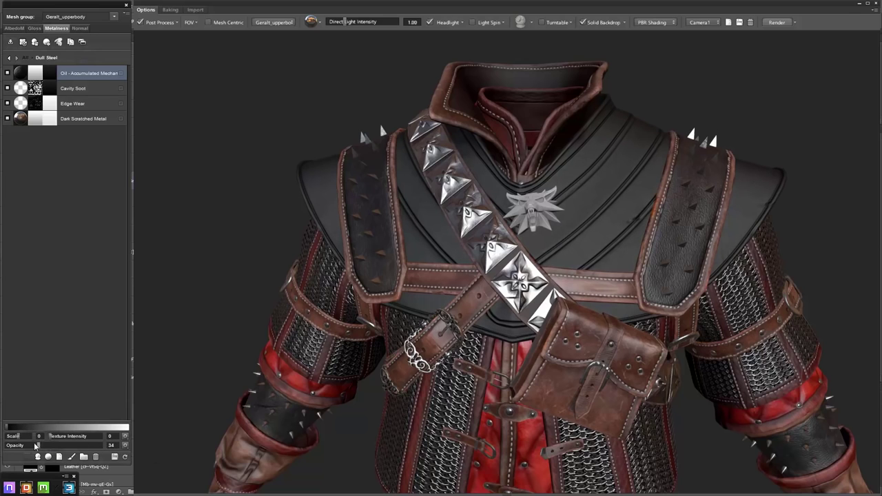
left_click_drag(36, 445, 29, 445)
Open the oil layer's Dynamask and switch its pattern from Smooth rust to Sand
left_click(10, 103)
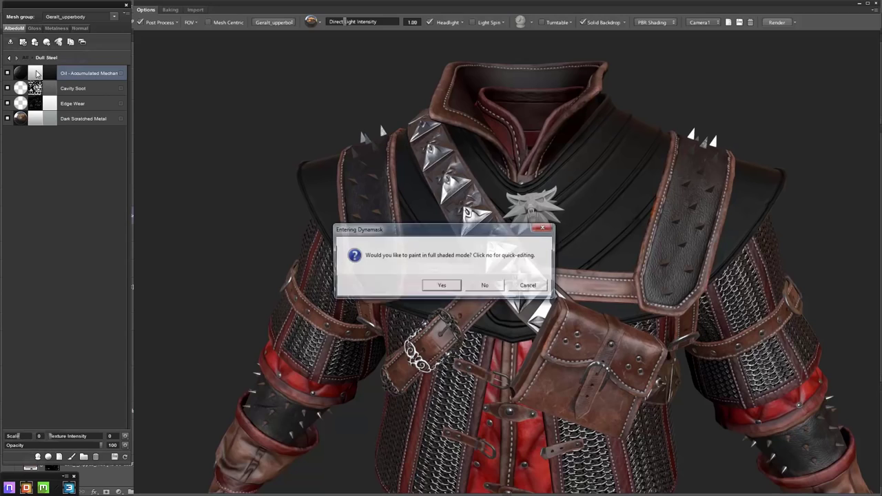
left_click(484, 285)
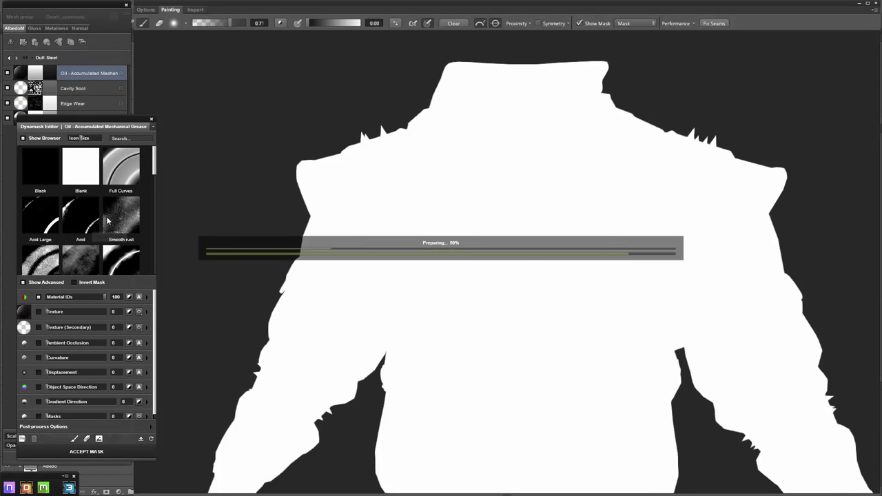
left_click(107, 219)
scroll(124, 241, "down", 1)
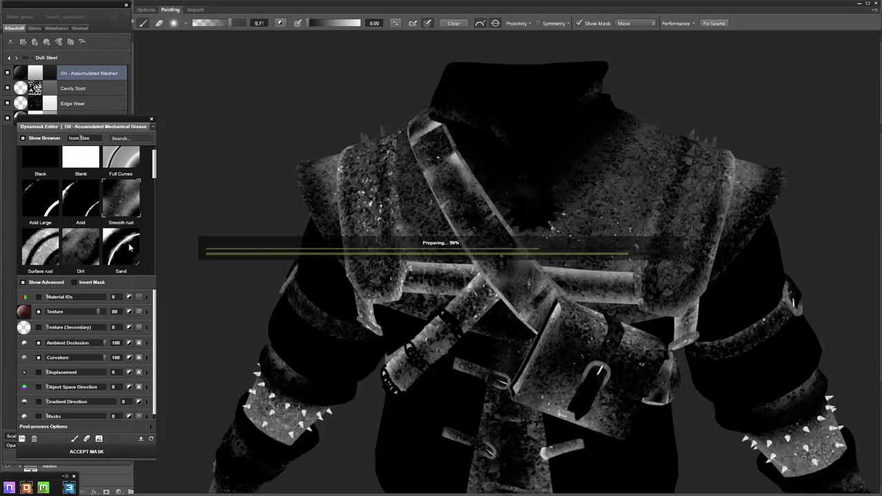
left_click(128, 248)
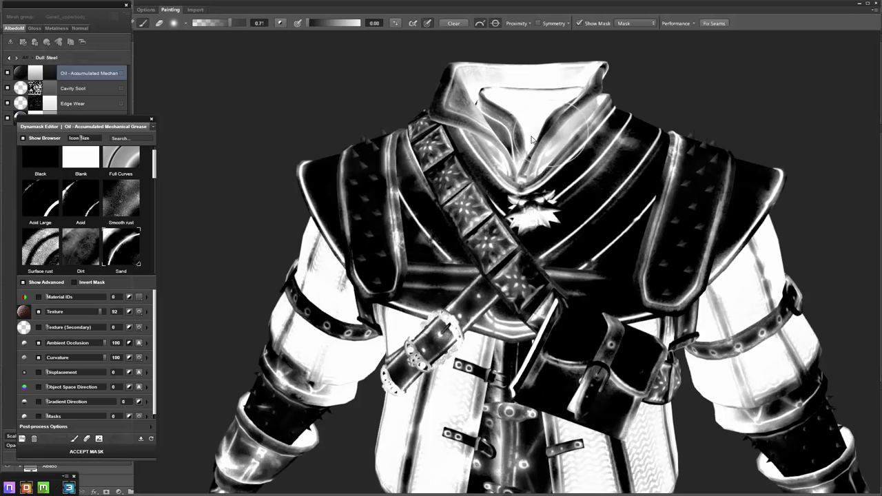
Paint extra oil coverage onto the collar, swap colours with X, and accept the mask
mouse_move(532, 139)
left_mouse_down()
mouse_move(627, 99)
mouse_move(689, 40)
left_mouse_up()
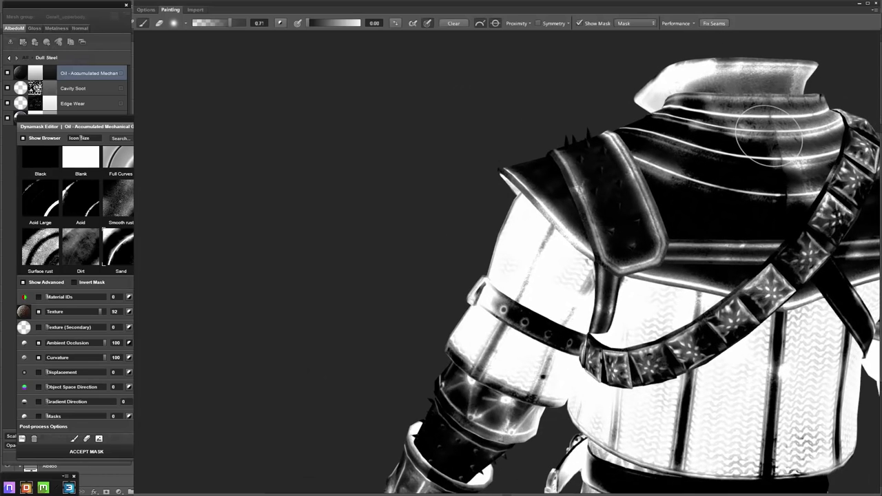
left_click_drag(762, 202, 775, 151)
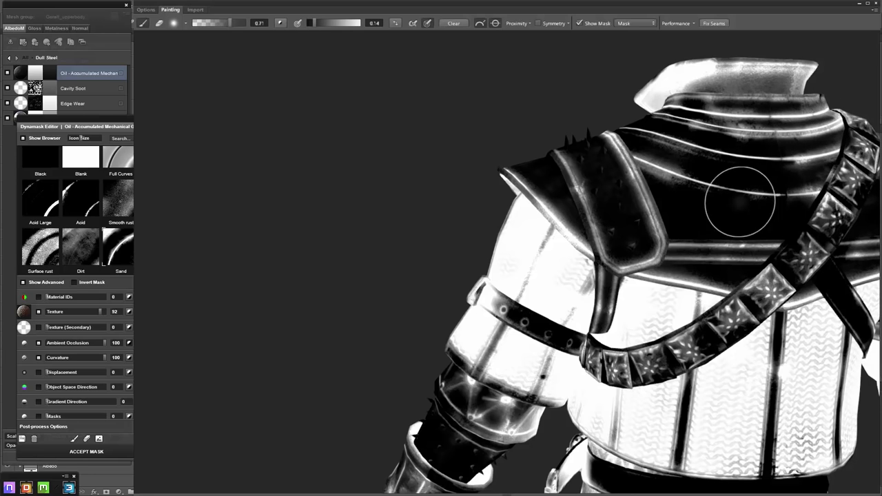
key("x")
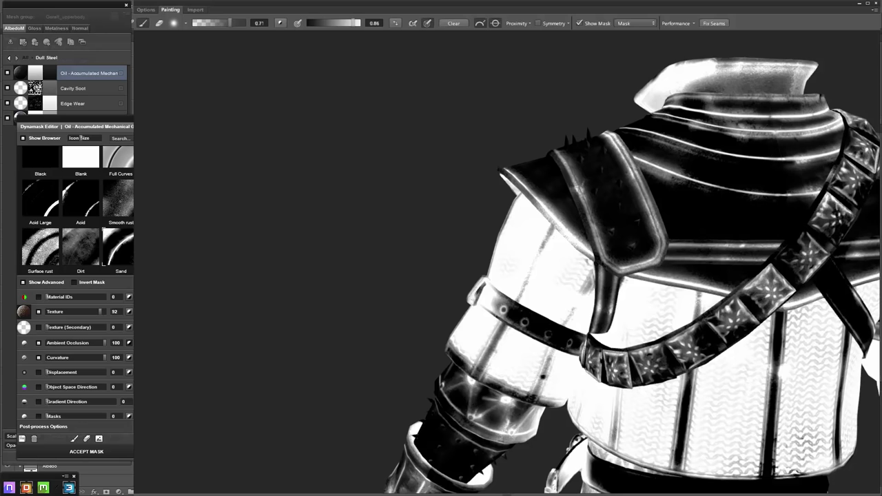
left_click_drag(714, 55, 344, 82)
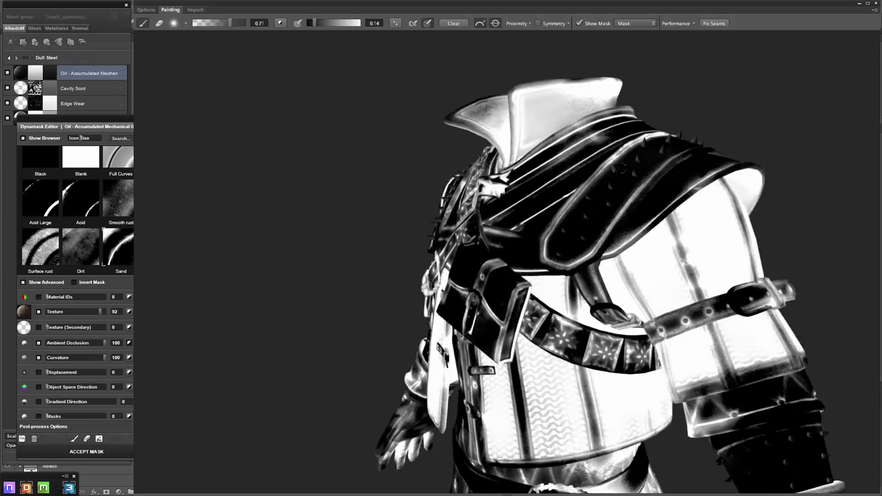
left_click(86, 451)
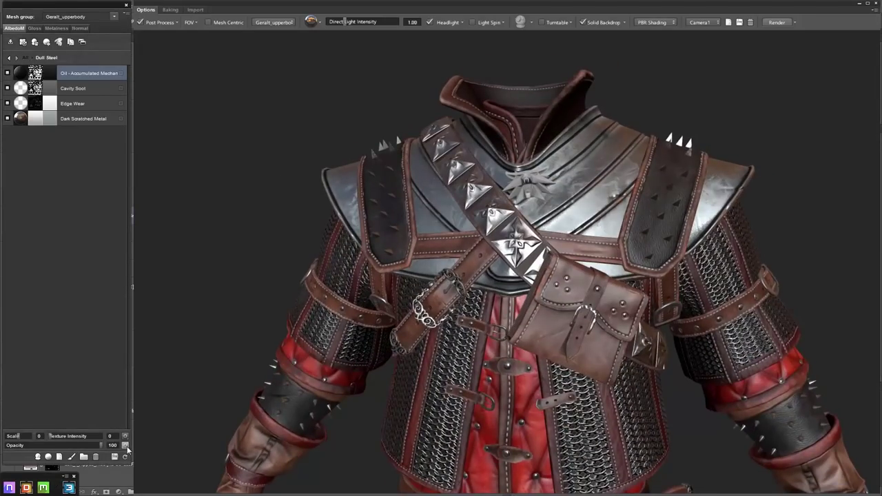
Review the oil layer's blend mode, leave it unchanged, and lower its opacity slightly
left_click(126, 446)
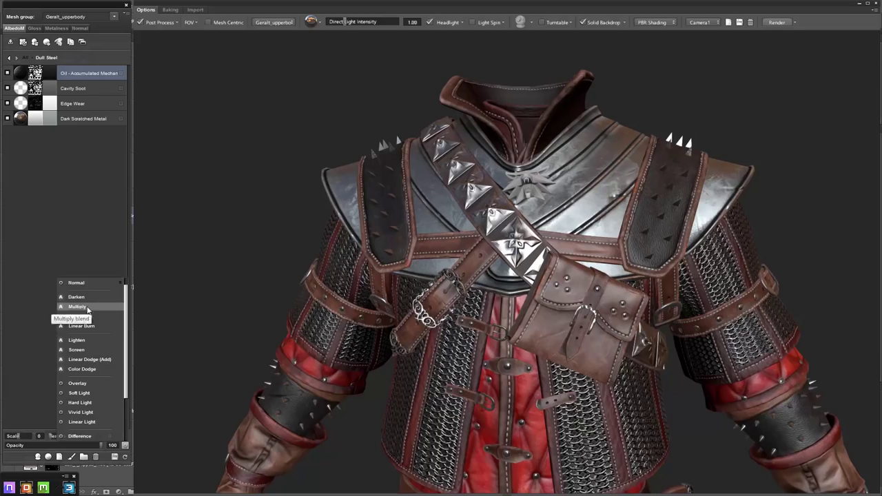
left_click(86, 310)
left_click(125, 436)
left_click(125, 436)
scroll(288, 293, "up", 5)
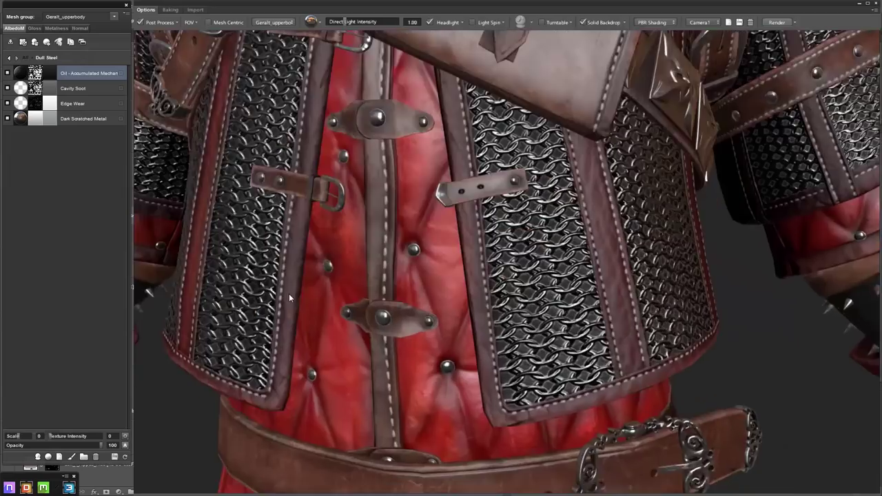
scroll(289, 294, "down", 5)
mouse_move(289, 293)
left_mouse_down()
mouse_move(334, 350)
mouse_move(125, 300)
left_mouse_up()
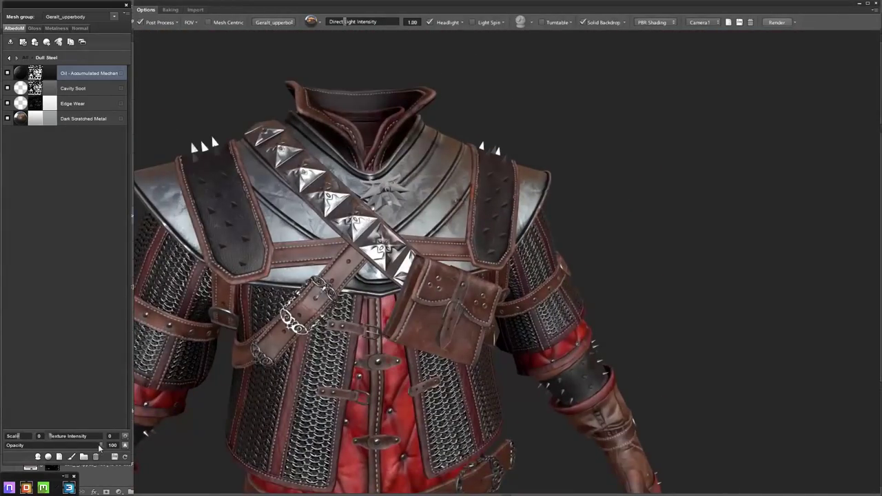
left_click_drag(100, 448, 98, 448)
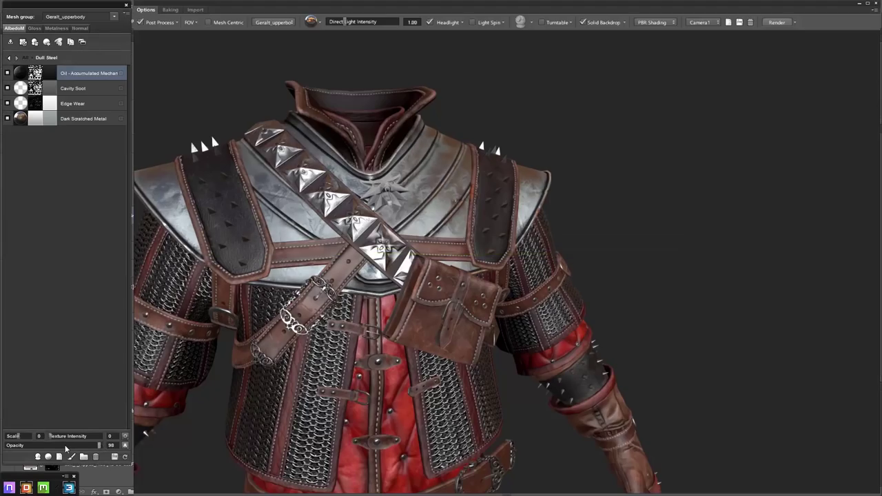
Step through Edge Wear, Cavity Soot and Dark Scratched Metal, setting Dark Scratched Metal's texture intensity to 0
scroll(270, 307, "up", 3)
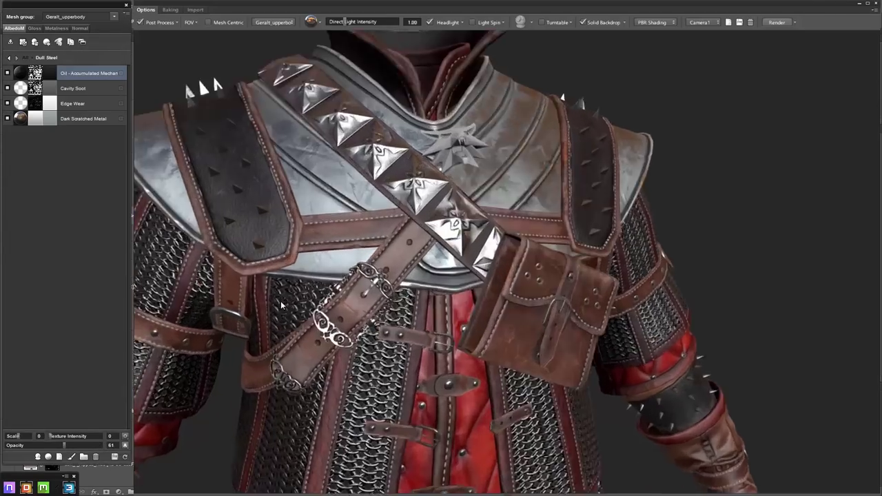
scroll(277, 306, "up", 3)
scroll(278, 305, "down", 5)
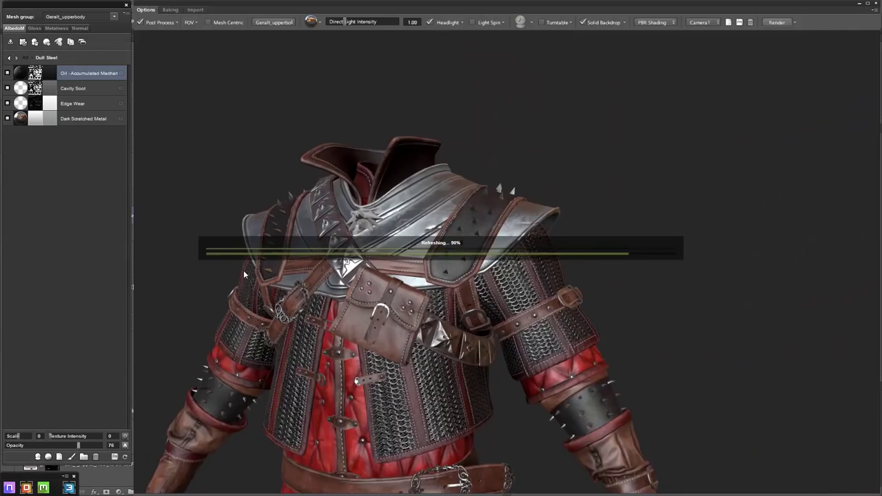
left_click_drag(224, 296, 237, 305)
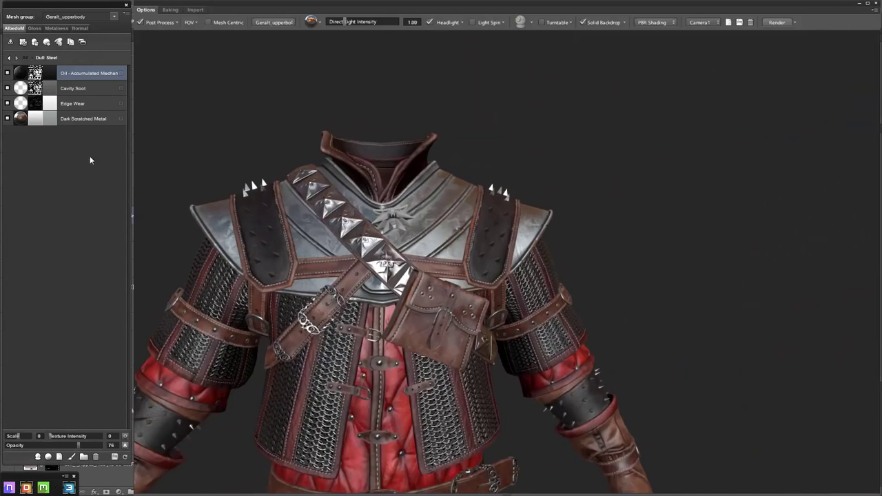
left_click(77, 103)
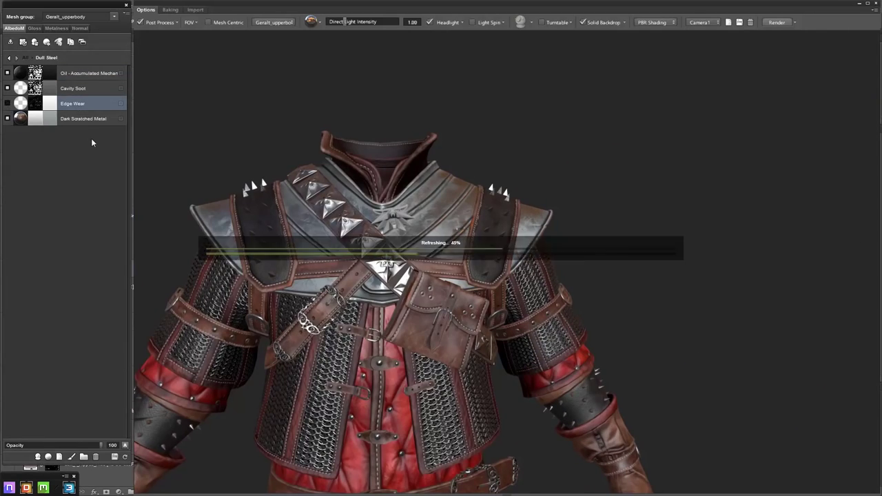
left_click(8, 89)
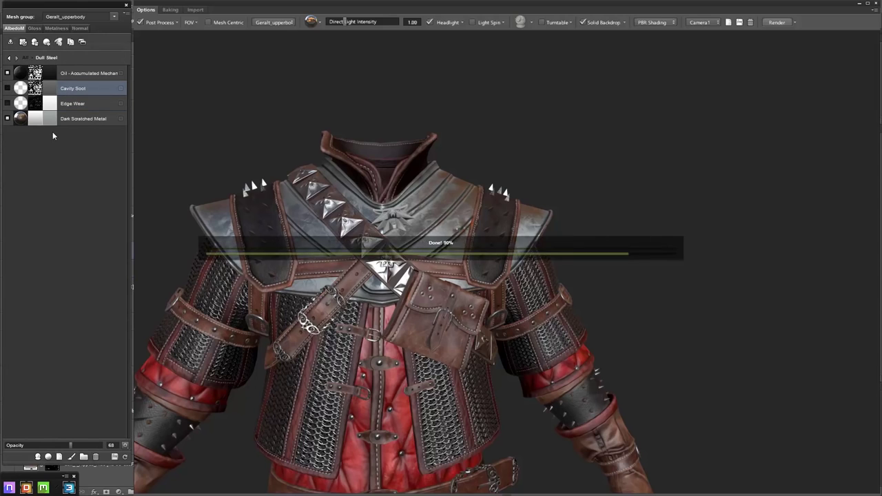
left_click(76, 122)
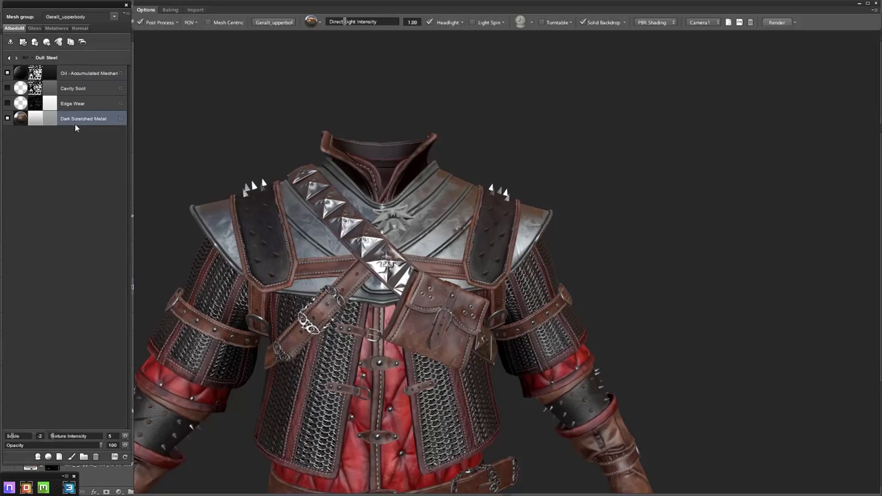
left_click_drag(57, 438, 49, 438)
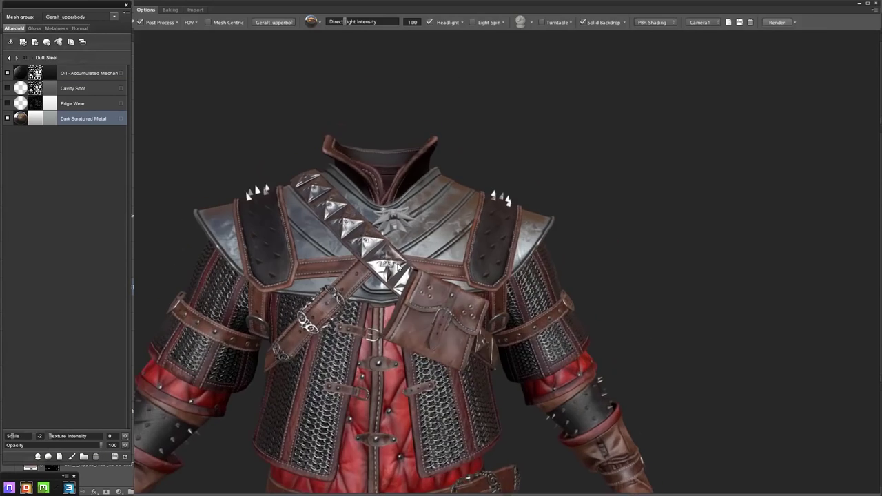
Recheck Edge Wear, Cavity Soot and Dark Scratched Metal in the gloss and metalness channels
left_click(72, 103)
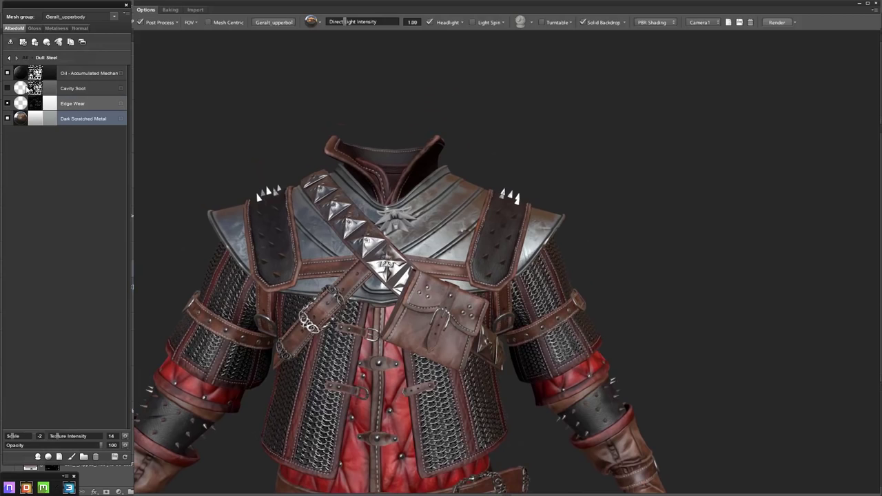
left_click(18, 90)
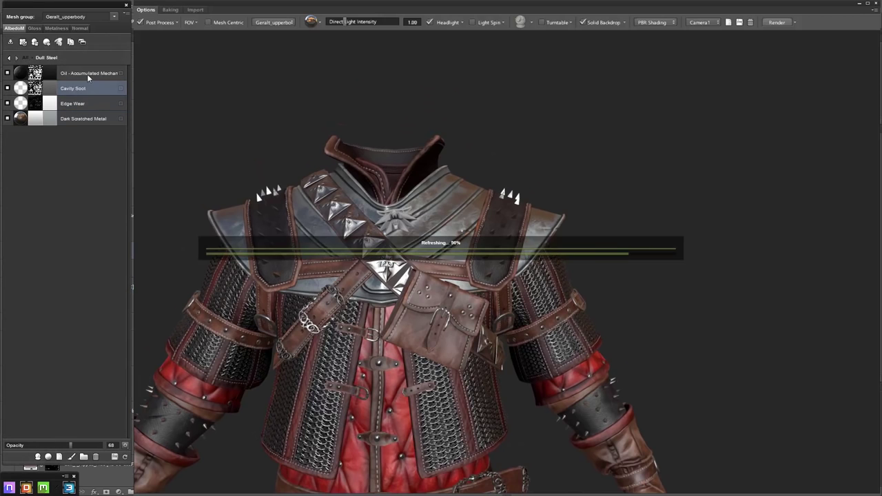
left_click(34, 28)
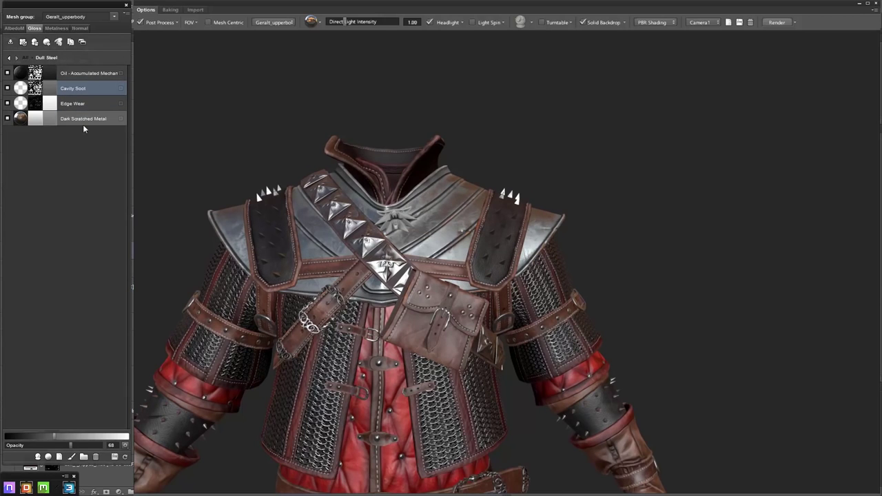
left_click(83, 120)
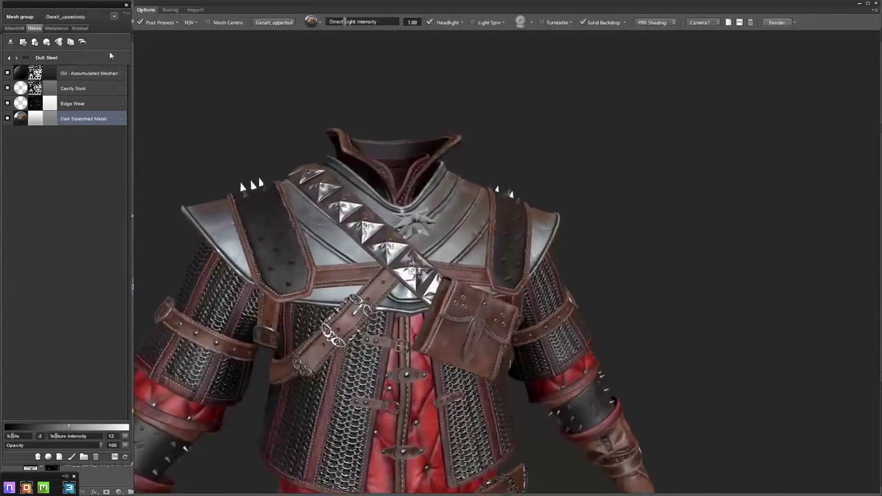
left_click(55, 28)
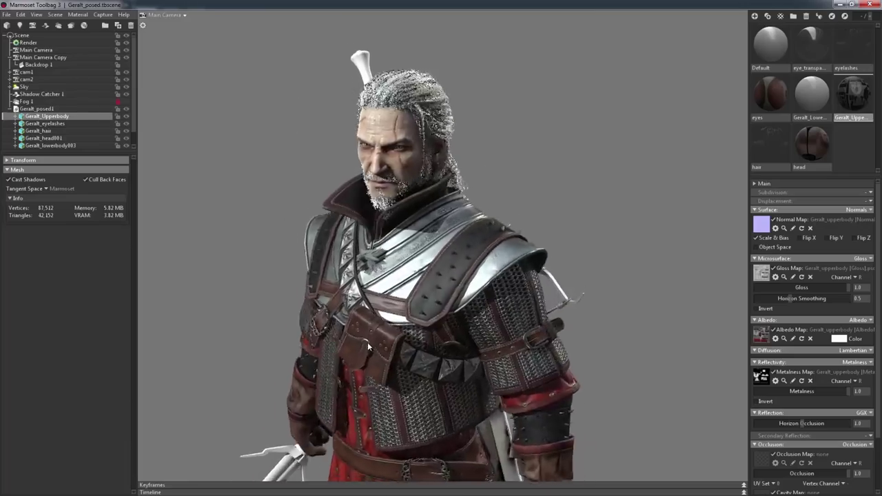
left_click_drag(367, 341, 511, 325)
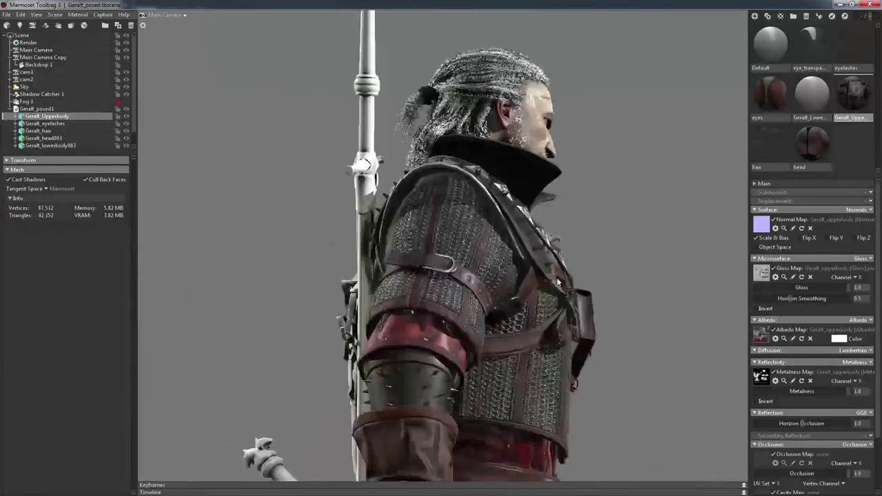
left_click_drag(558, 281, 494, 254)
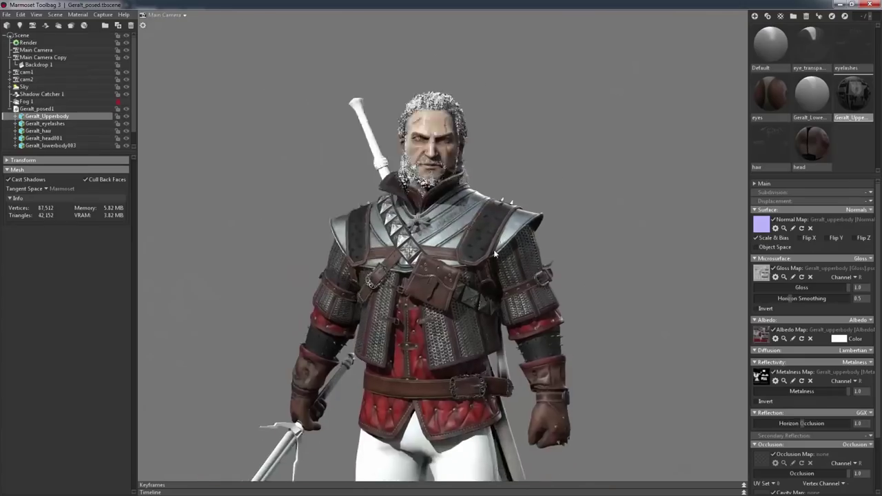
right_click_drag(494, 254, 474, 280)
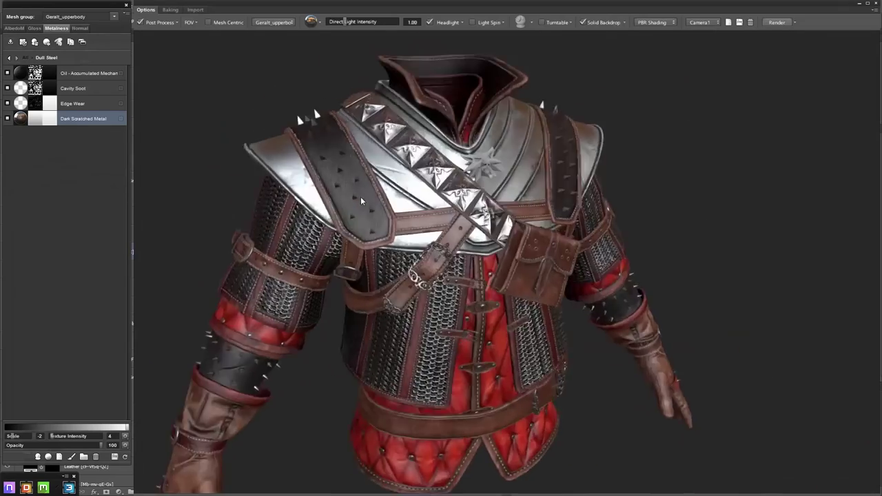
Duplicate Dark Scratched Metal and move Cavity Soot above the oil layer
left_click_drag(361, 197, 262, 187)
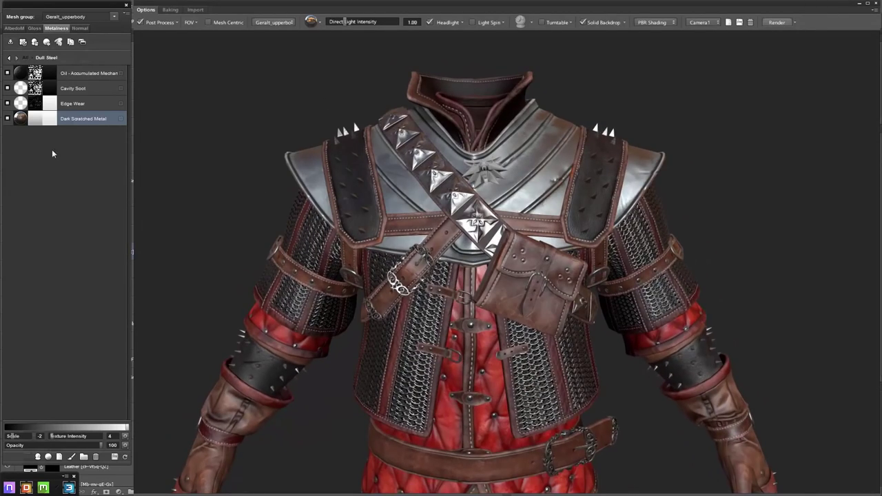
left_click(59, 42)
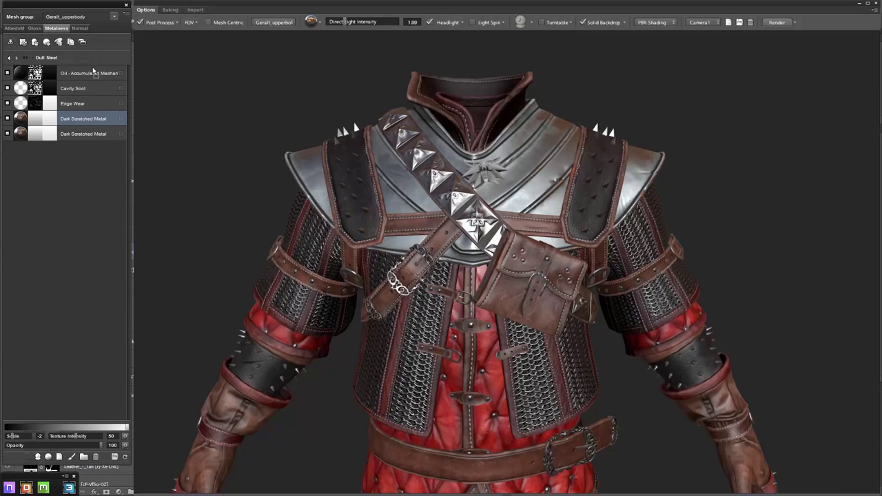
left_click_drag(92, 76, 92, 91)
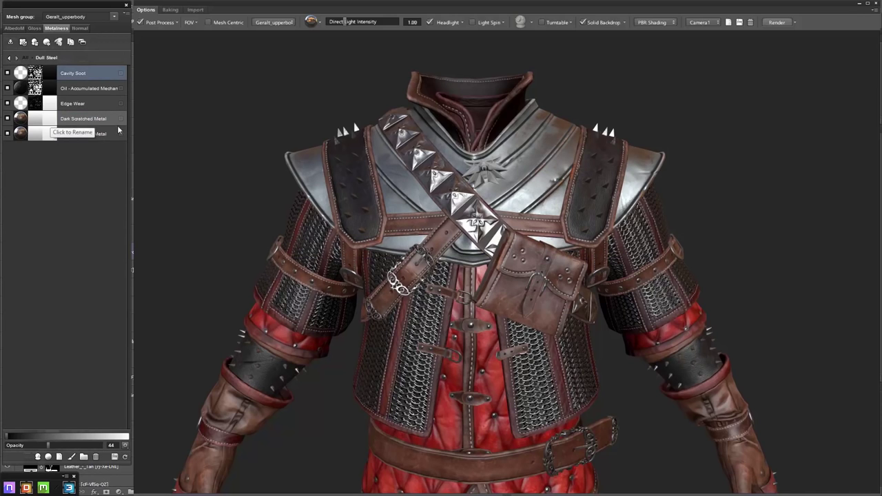
Put Edge Wear at the top, the Dark Scratched Metal copy second, and open its Dynamask Editor
left_click(93, 119)
left_click_drag(82, 104, 83, 72)
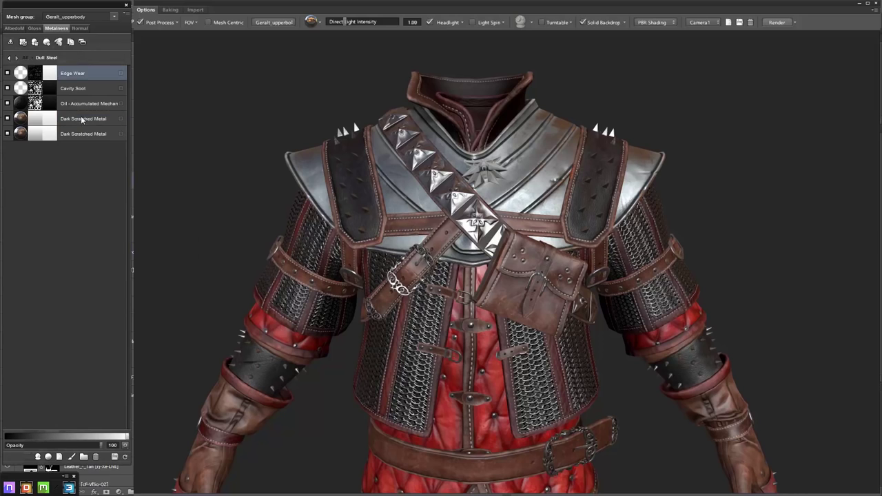
left_click_drag(87, 120, 87, 88)
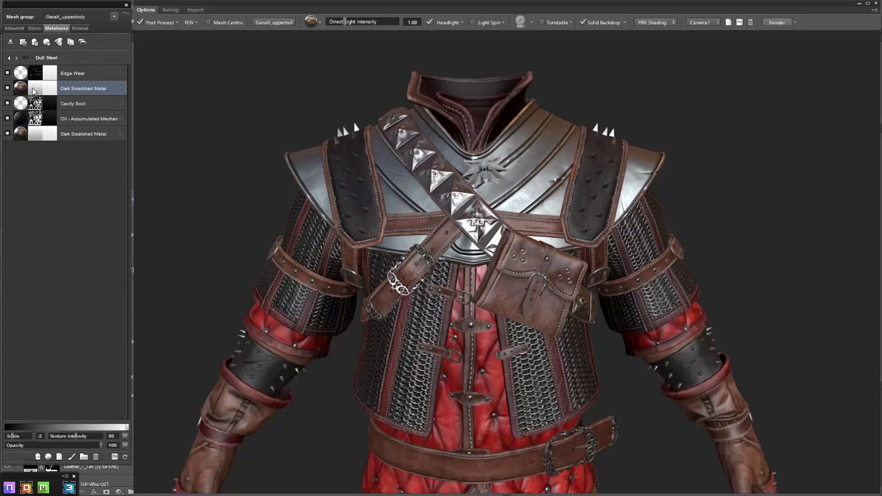
double_click(33, 90)
left_click(486, 282)
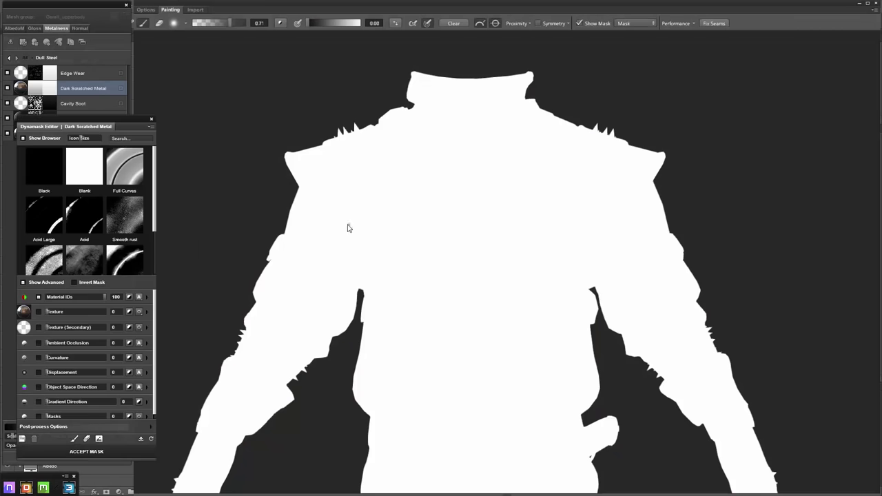
Apply the Sharp Edges preset to the Dark Scratched Metal copy's mask
left_click_drag(155, 165, 155, 265)
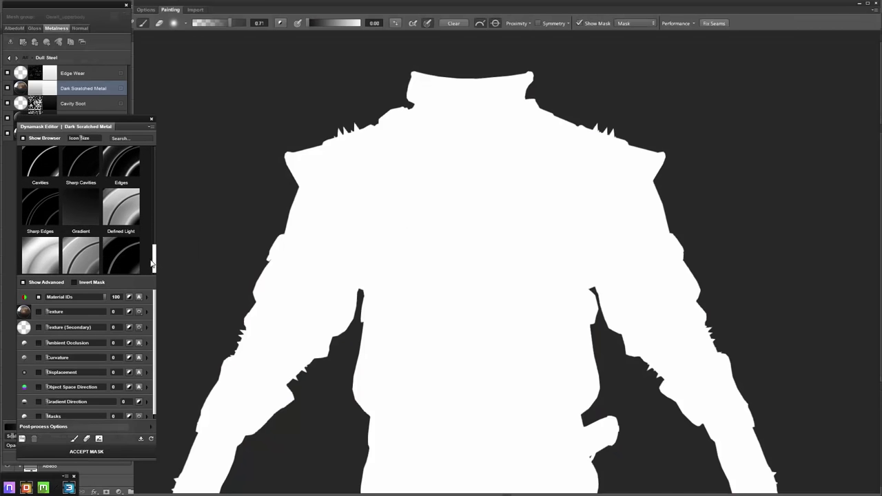
left_click(29, 208)
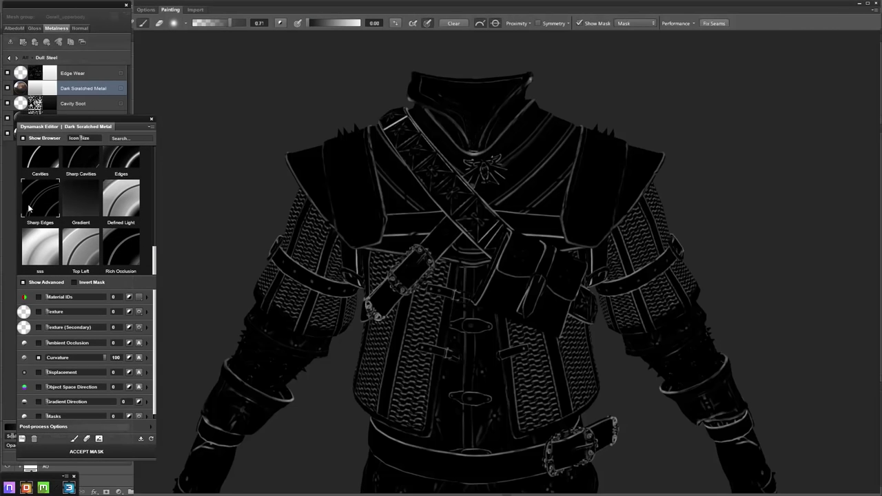
left_click(135, 172)
Find the Rock - Cliff material in the library and load it as the mask texture
scroll(133, 170, "up", 1)
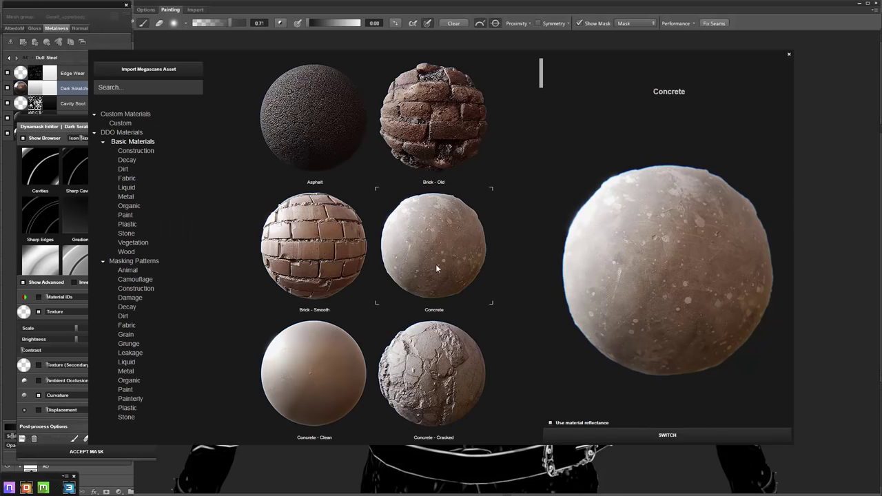
scroll(400, 269, "down", 5)
scroll(364, 276, "down", 5)
scroll(364, 274, "down", 3)
scroll(364, 274, "down", 3)
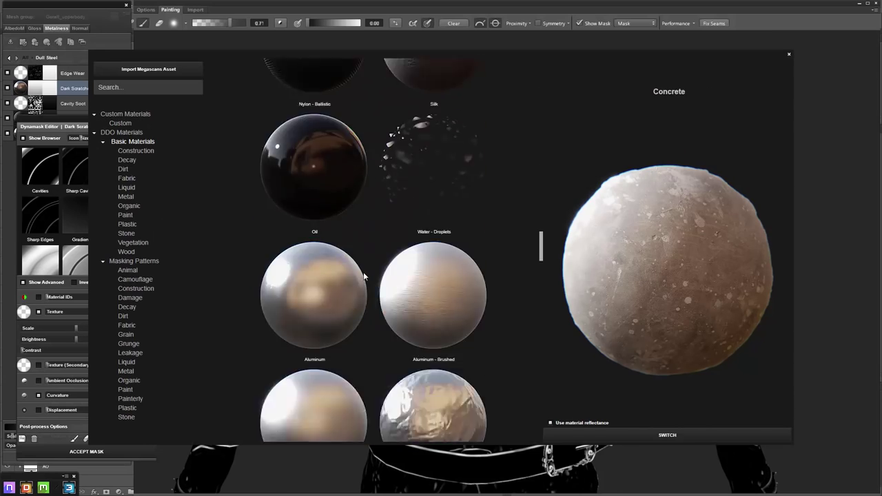
scroll(364, 275, "down", 3)
scroll(385, 271, "down", 3)
scroll(389, 270, "down", 3)
scroll(393, 266, "down", 3)
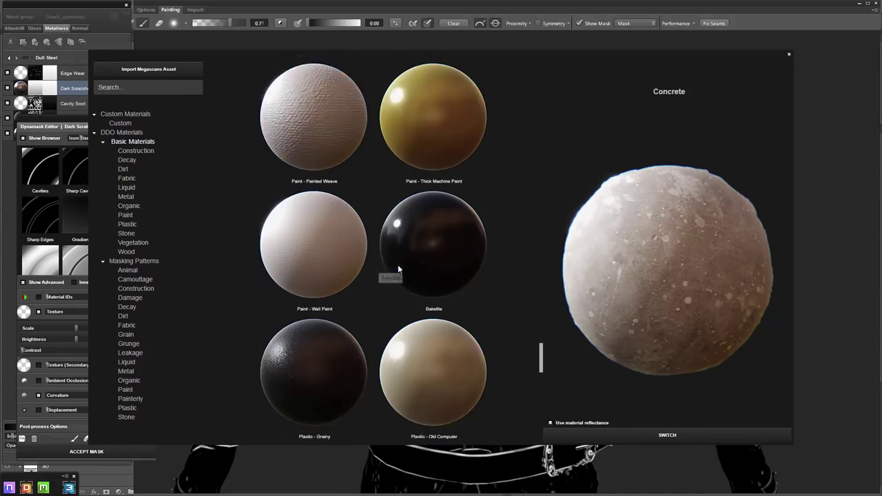
scroll(388, 273, "down", 3)
left_click_drag(542, 372, 542, 422)
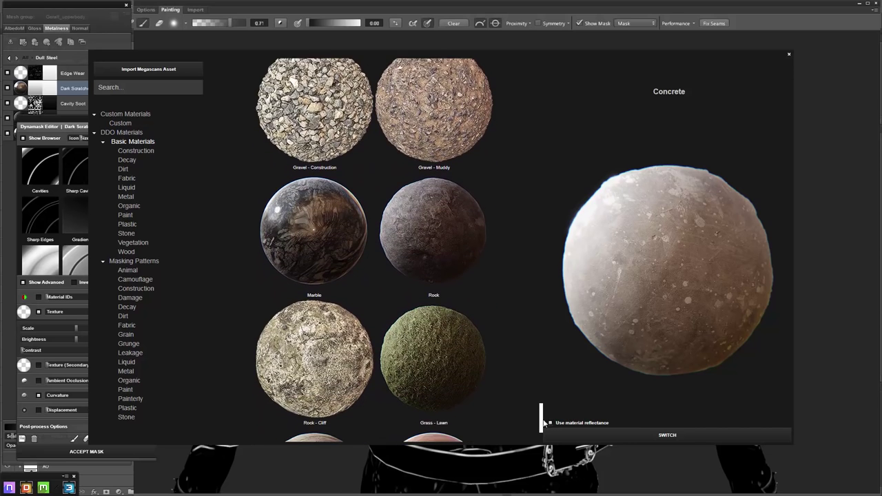
left_click(381, 351)
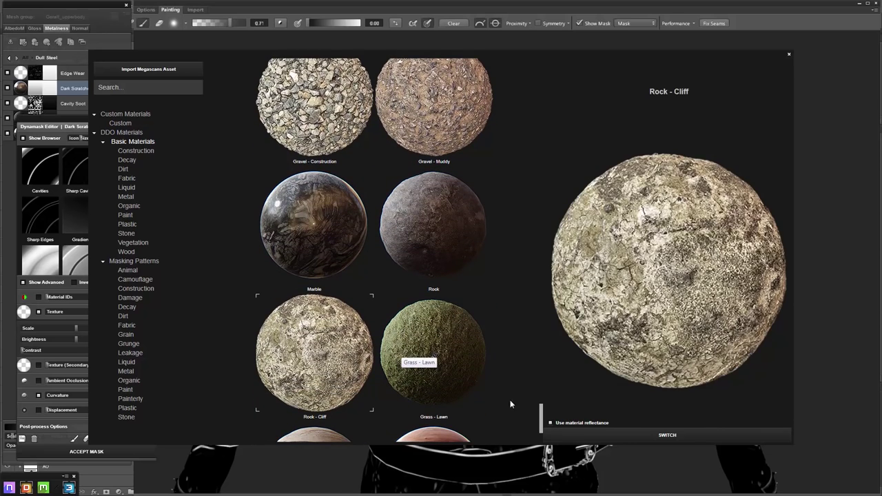
left_click(667, 434)
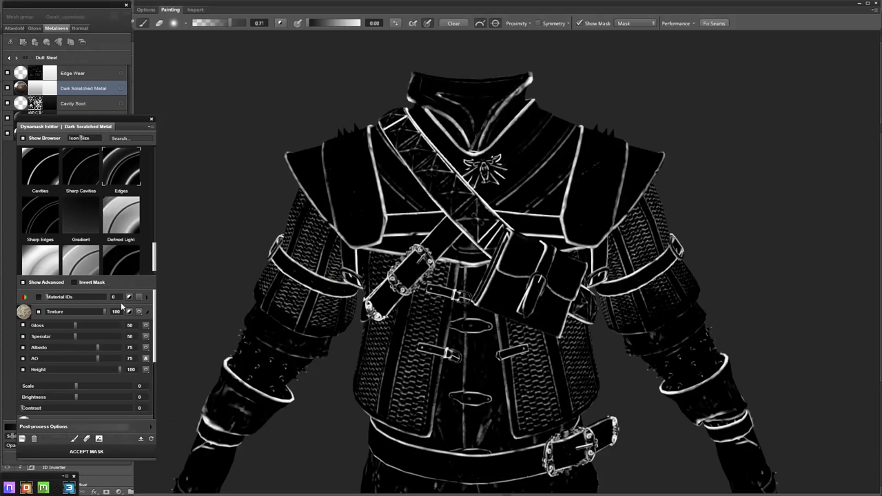
Adjust the mask texture's contrast to 27 and accept the edge mask
scroll(131, 358, "down", 2)
left_click_drag(46, 372, 69, 372)
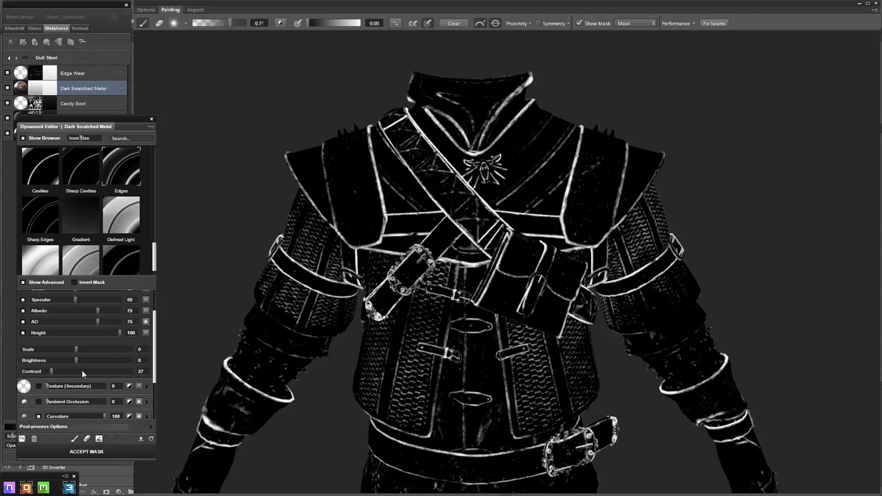
left_click(115, 449)
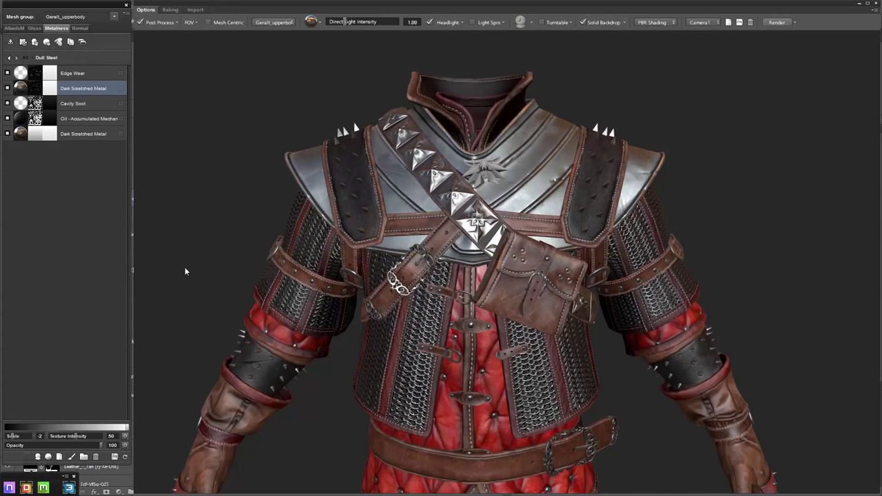
Move the Dark Scratched Metal copy above Edge Wear and review its solid gloss colour
left_click(35, 28)
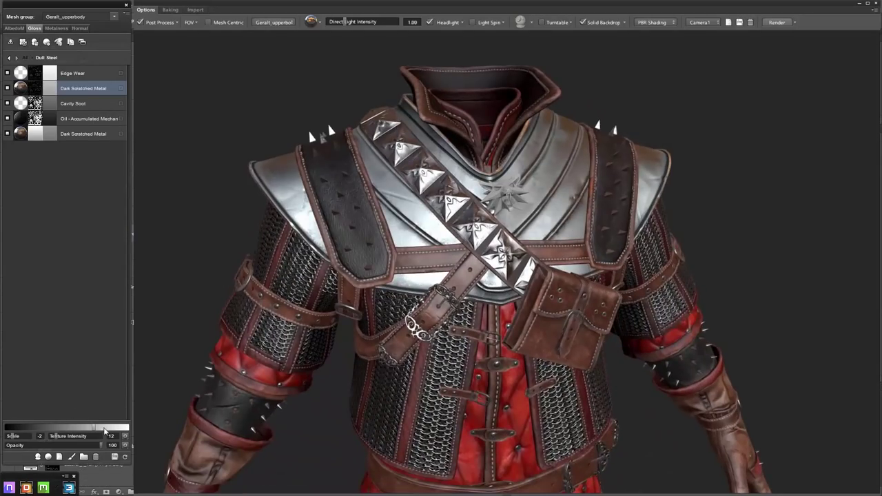
left_click_drag(251, 402, 469, 210)
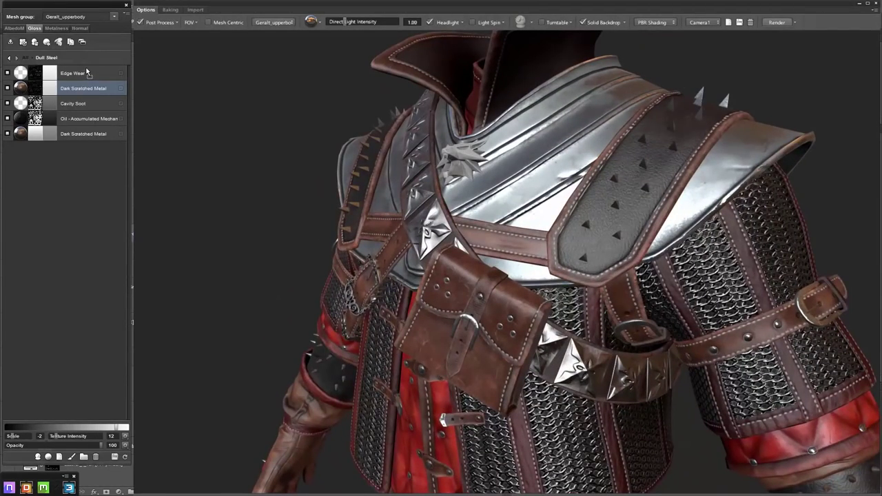
left_click_drag(82, 90, 72, 73)
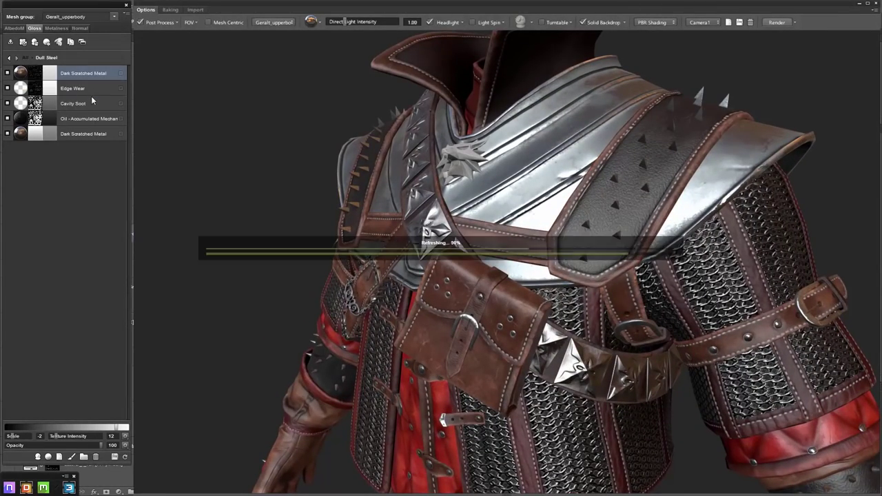
left_click(50, 74)
key("Return")
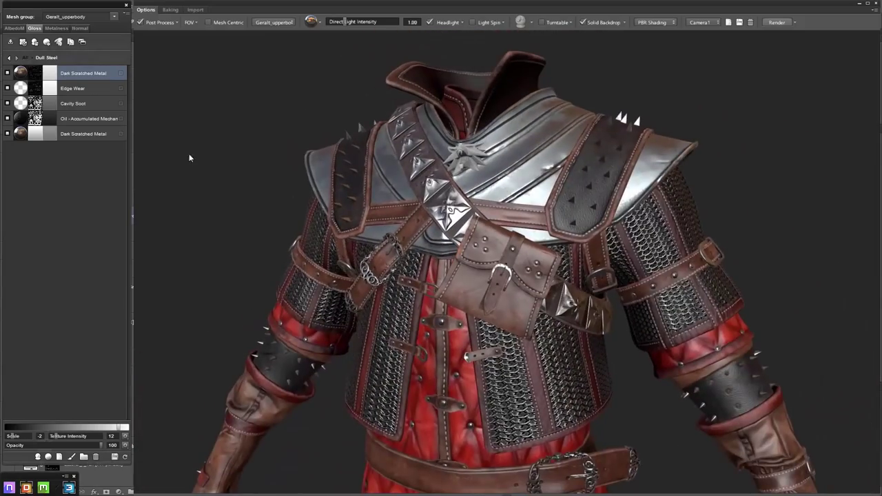
Set a new albedo colour for the Dark Scratched Metal copy in the Color Picker
left_click(14, 28)
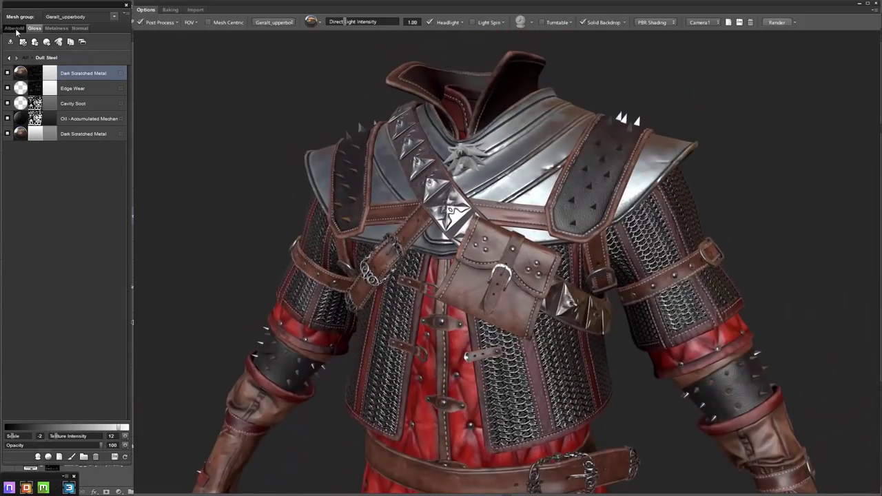
left_click(49, 75)
left_click(841, 129)
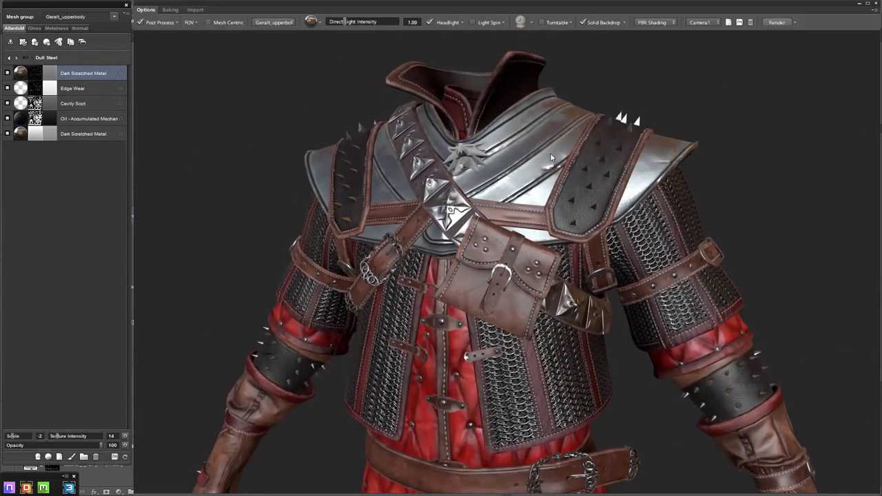
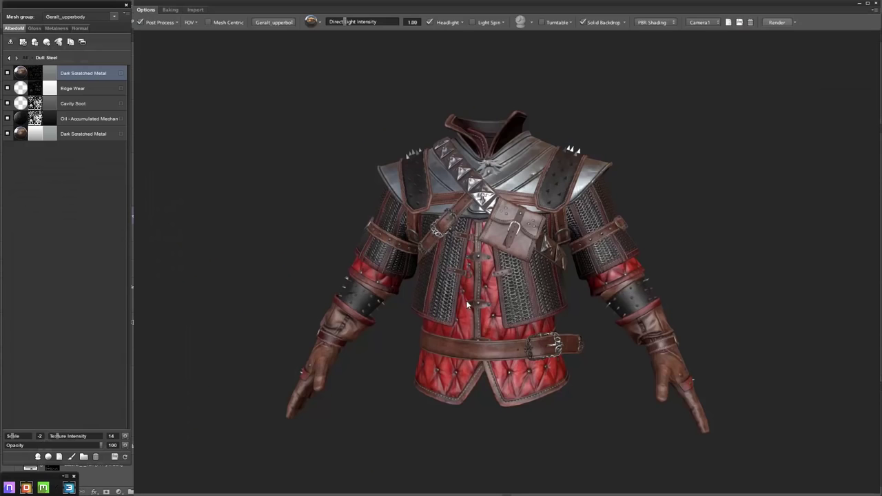
Add a Sand - Beach Megascans material layer to the upper-body armour
left_click(49, 456)
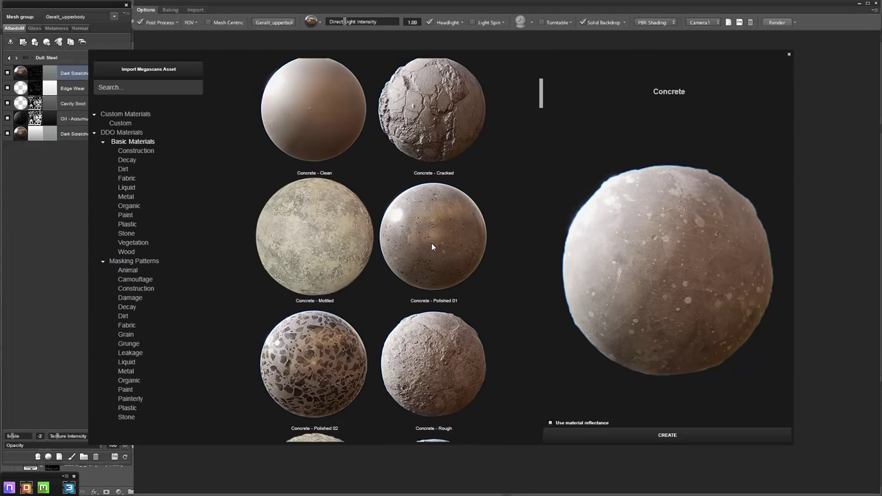
scroll(451, 293, "down", 2)
scroll(451, 294, "down", 2)
scroll(450, 297, "down", 2)
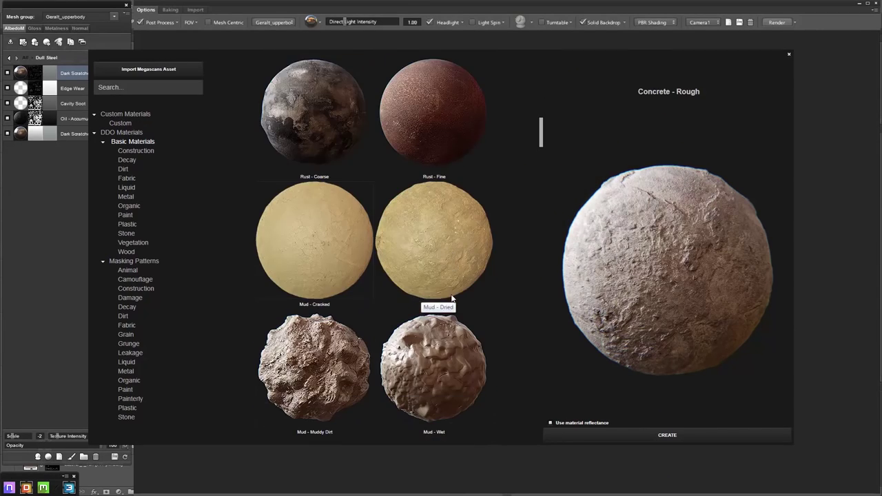
scroll(450, 299, "down", 1)
left_click(441, 314)
scroll(441, 314, "down", 1)
left_click(299, 347)
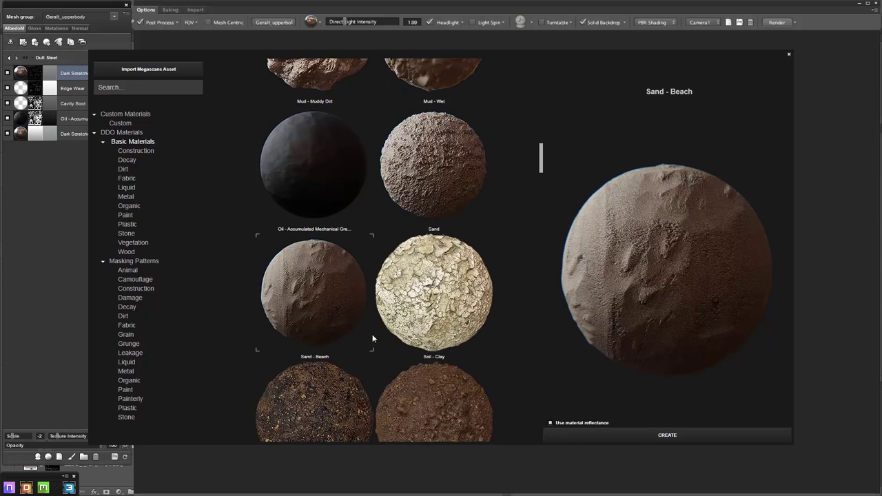
scroll(367, 328, "up", 1)
double_click(314, 325)
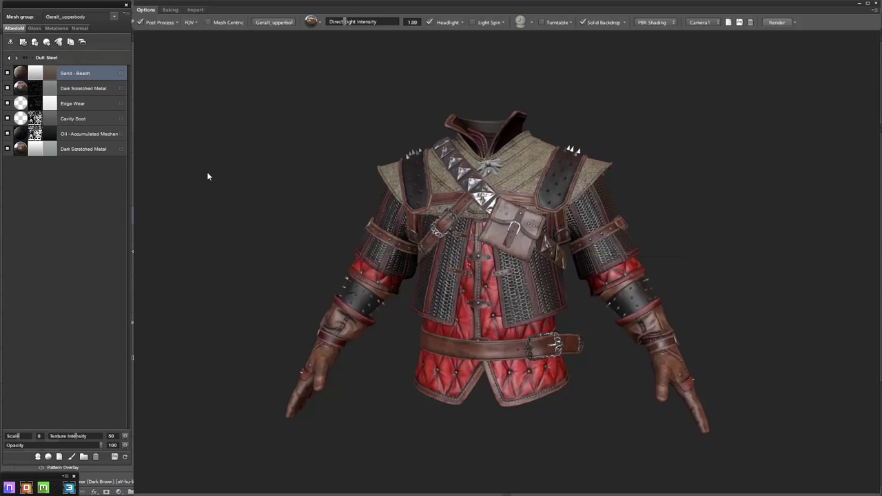
Lower the sand layer's texture intensity to 18 and its normal detail to about 21
scroll(466, 252, "up", 5)
scroll(466, 252, "down", 2)
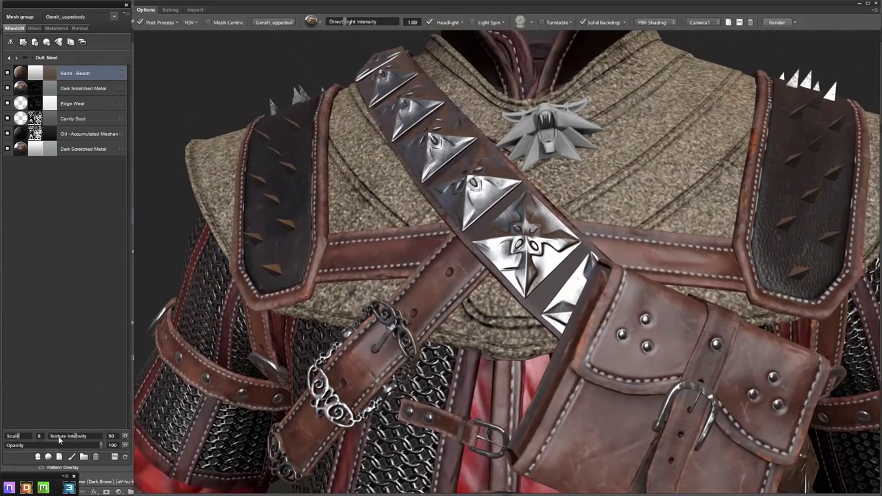
left_click_drag(59, 439, 55, 440)
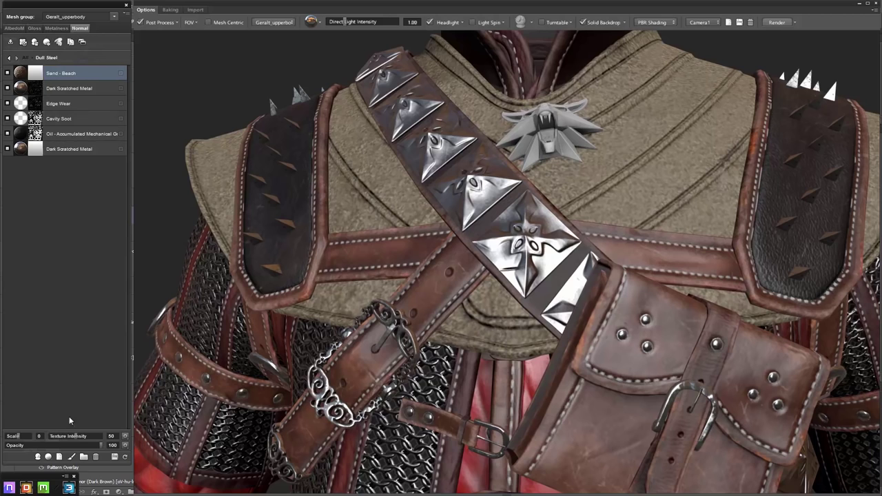
left_click_drag(78, 437, 62, 437)
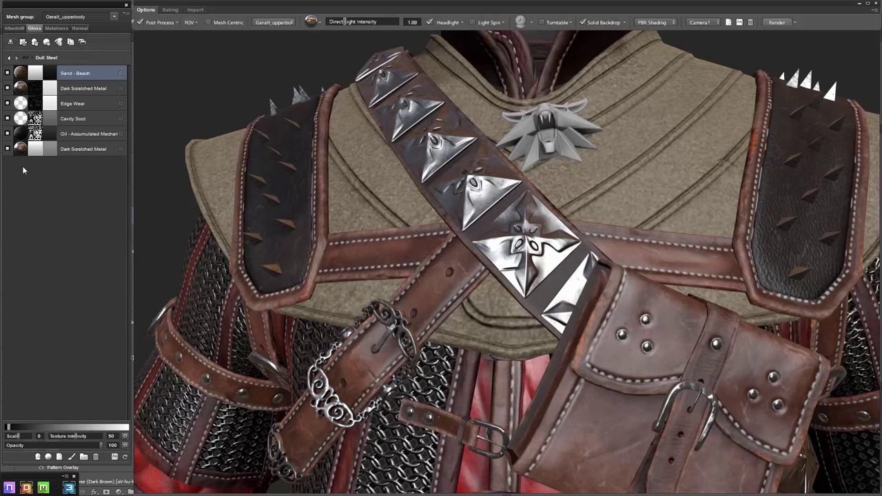
Confirm the sand colour settings and open its mask without full shaded mode
left_click(55, 29)
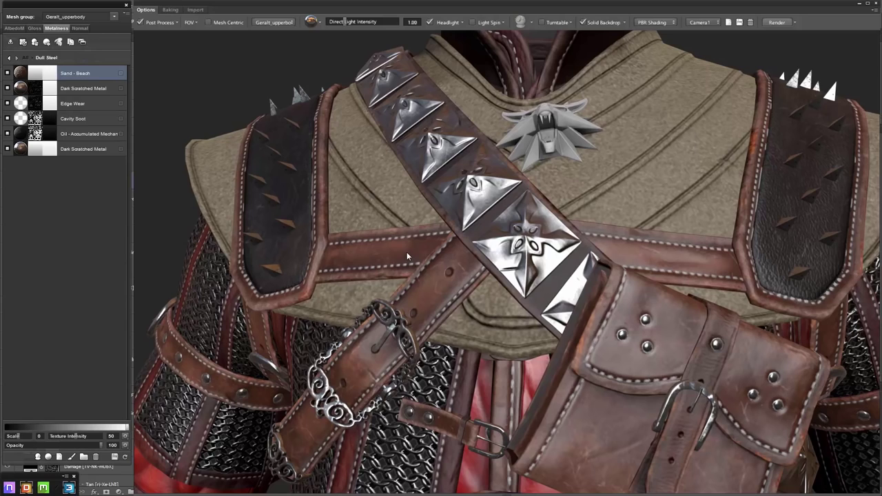
scroll(421, 194, "down", 5)
left_click(14, 28)
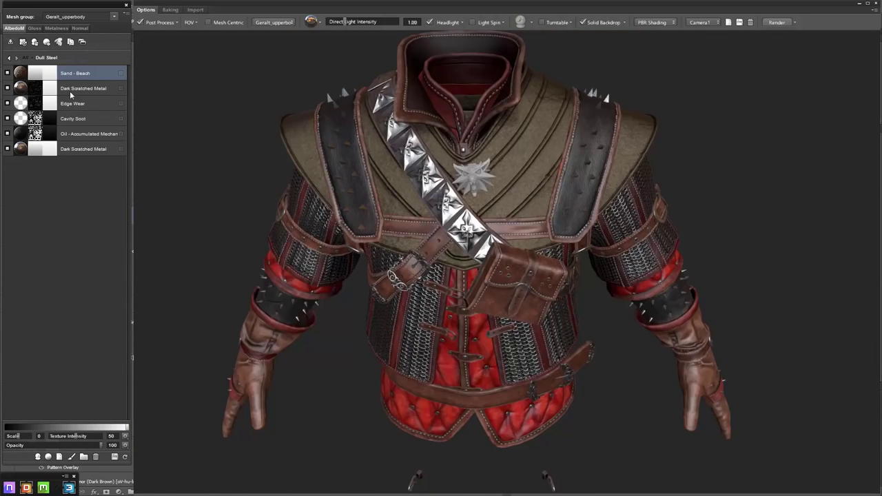
left_click(50, 89)
left_click(787, 124)
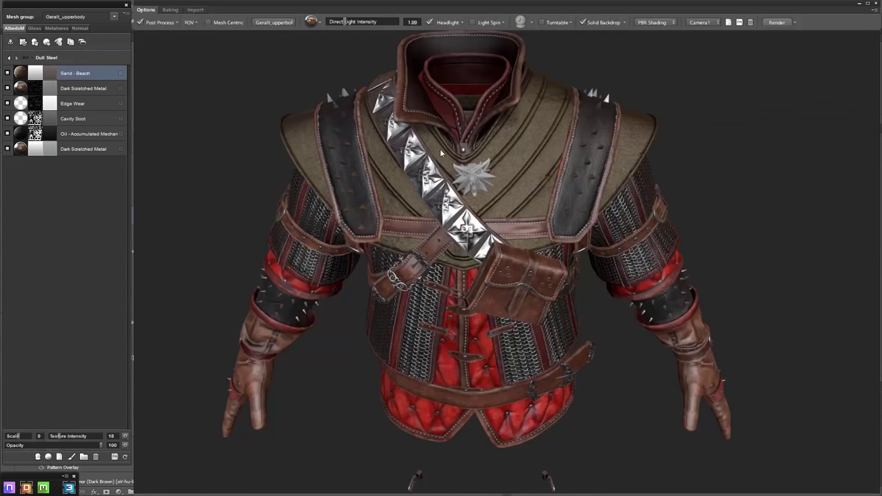
scroll(471, 144, "up", 5)
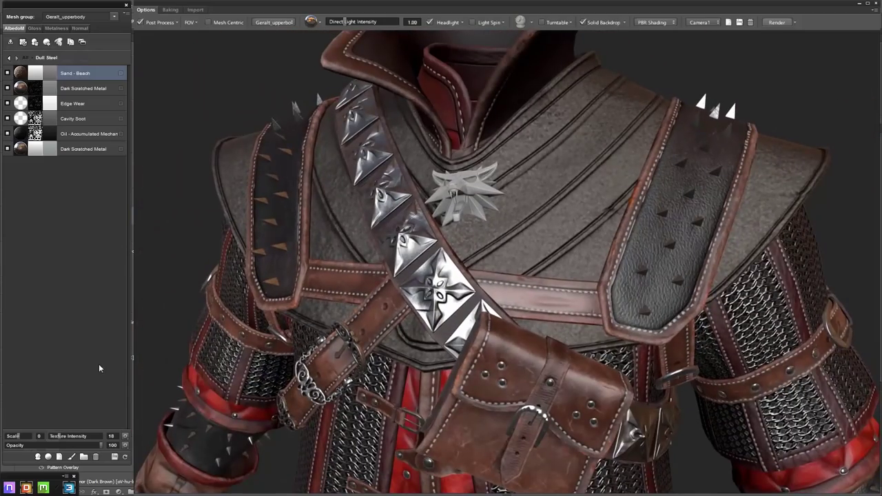
left_click(37, 77)
left_click(483, 285)
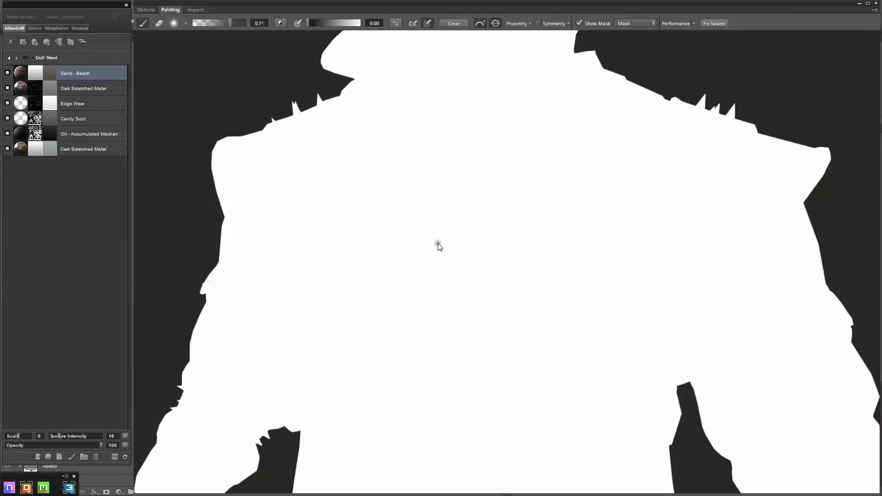
Mask the Sand - Beach layer with the Sandy Dirt dynamask preset instead of Dirt
left_click(84, 264)
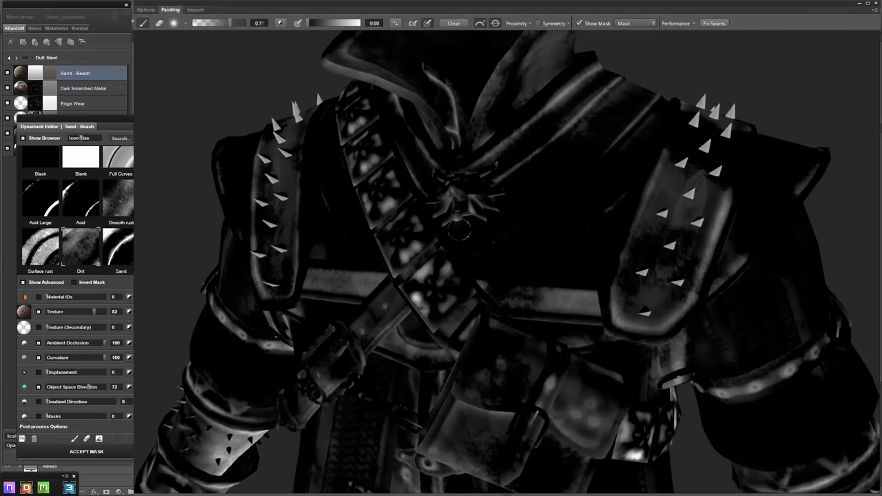
left_click_drag(458, 232, 555, 222, "alt")
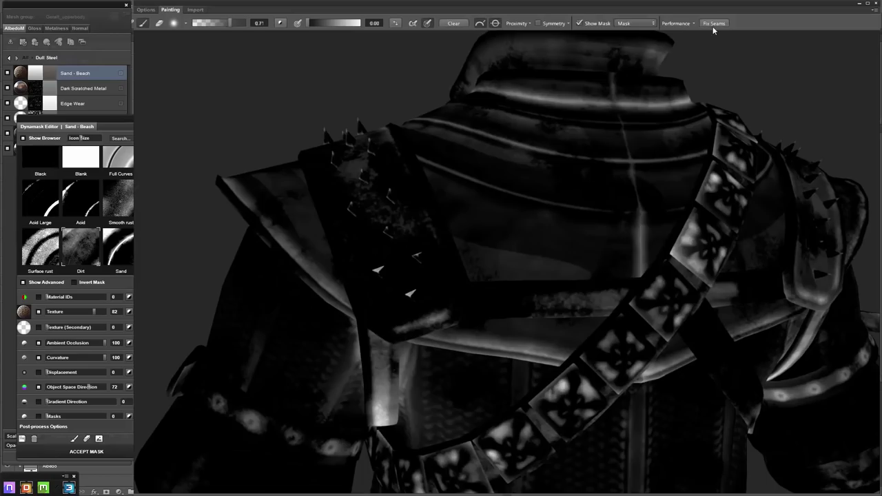
left_click_drag(714, 29, 186, 223, "alt")
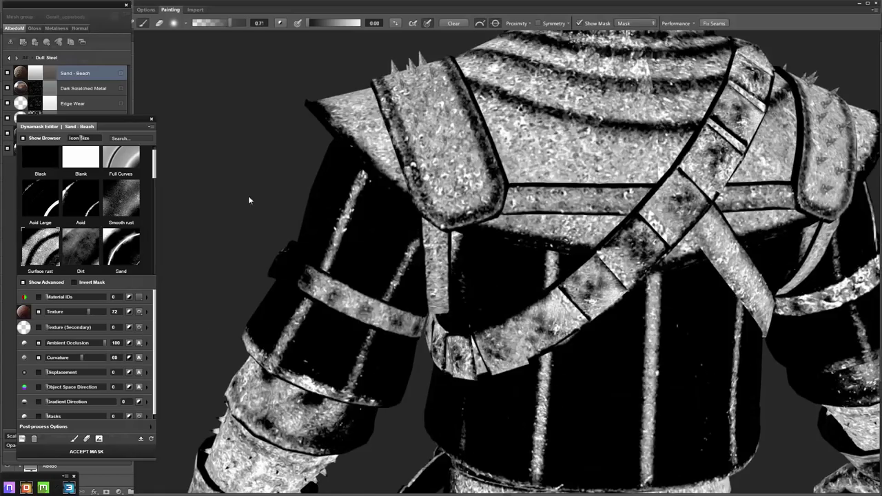
scroll(44, 212, "down", 2)
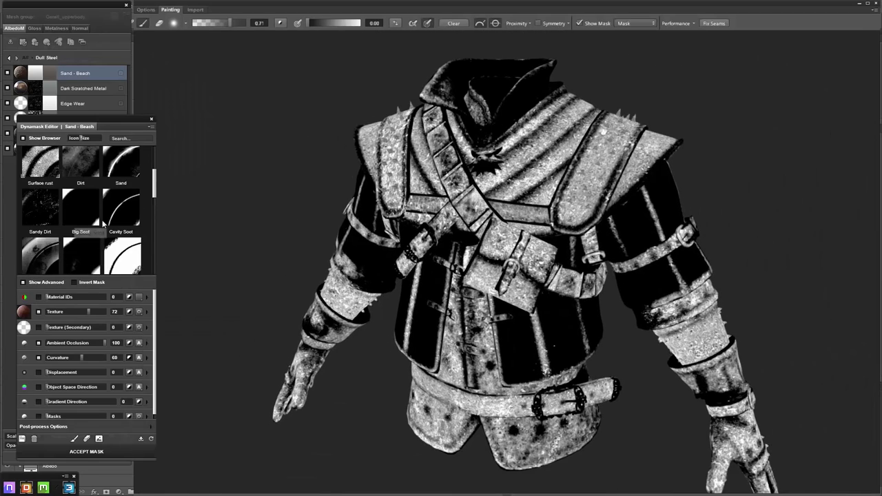
left_click(44, 212)
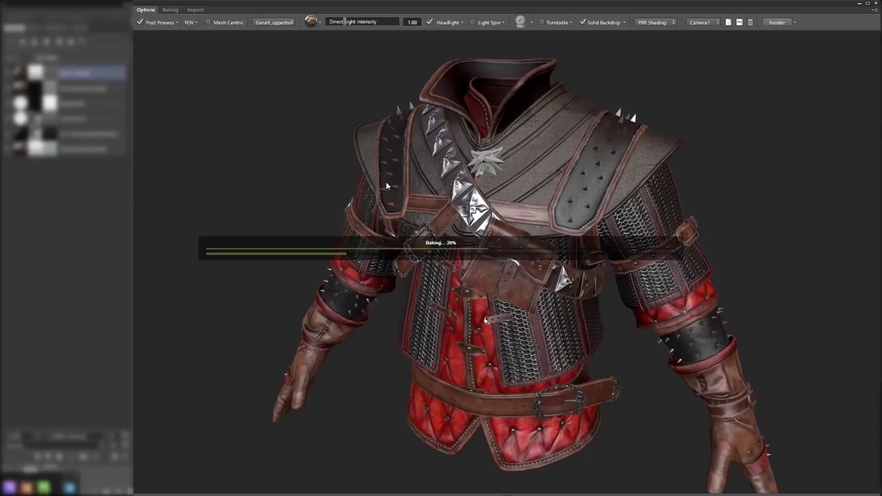
Move Sand - Beach below Dark Scratched Metal and darken its colour to #23201a
left_click_drag(386, 181, 408, 219)
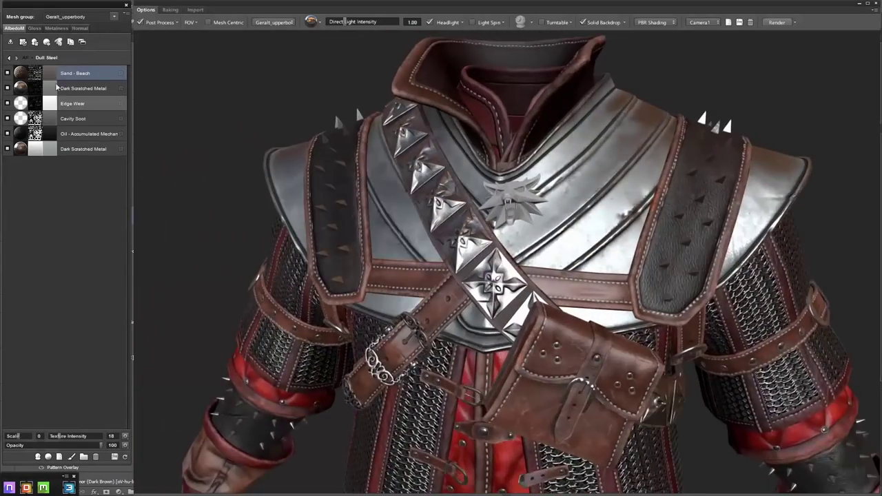
left_click_drag(53, 73, 53, 89)
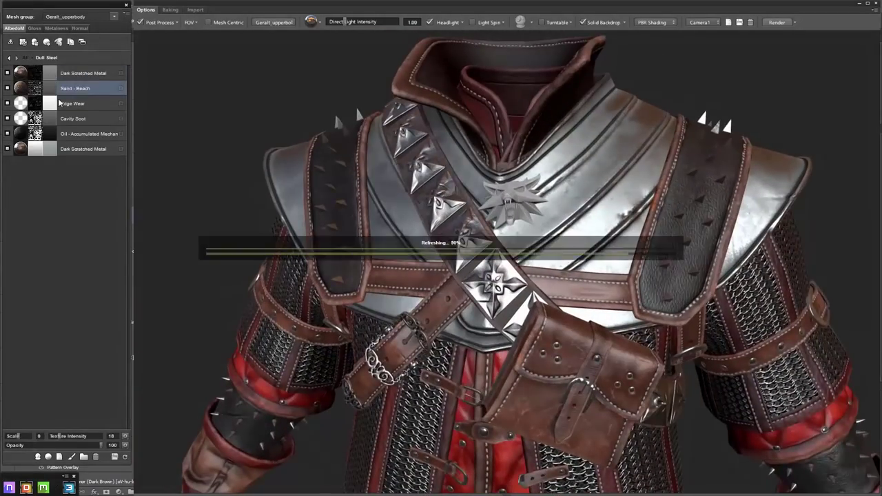
left_click(53, 89)
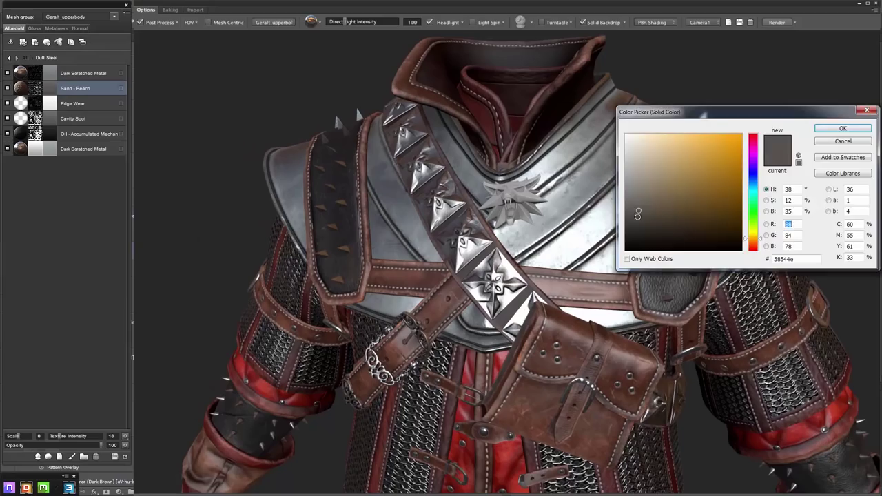
left_click(841, 129)
scroll(638, 164, "down", 3)
left_click_drag(637, 163, 248, 146)
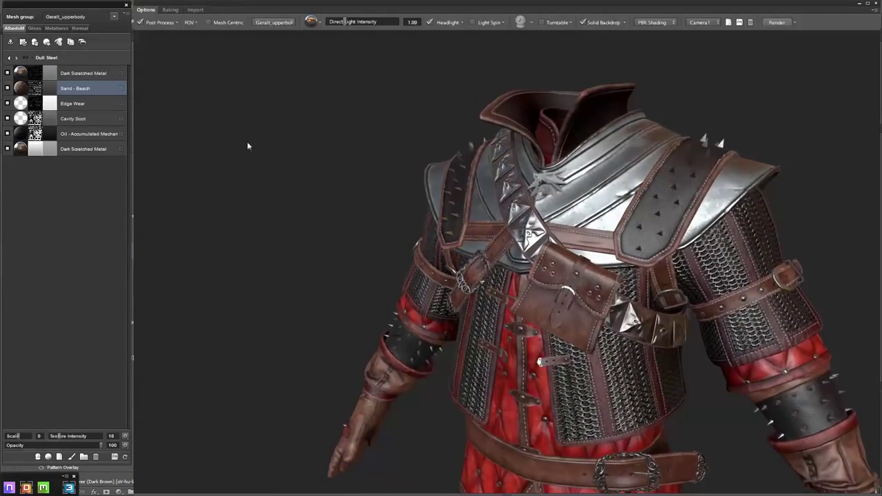
left_click(49, 94)
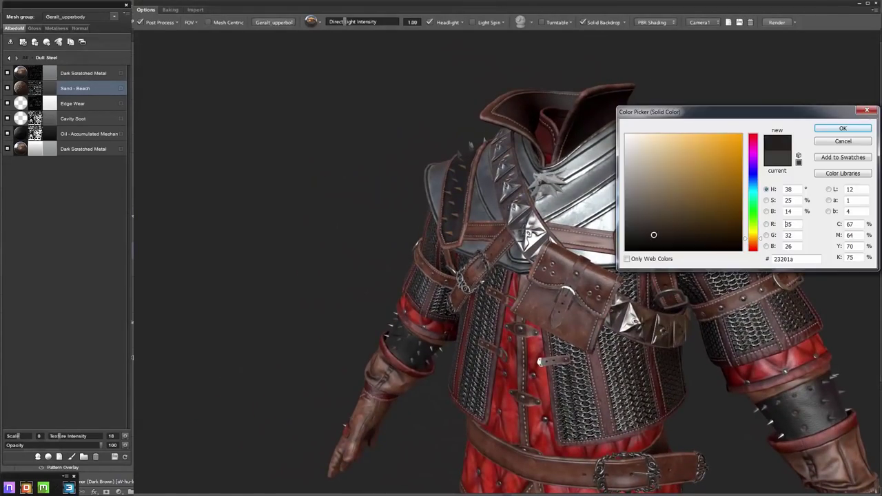
left_click(842, 129)
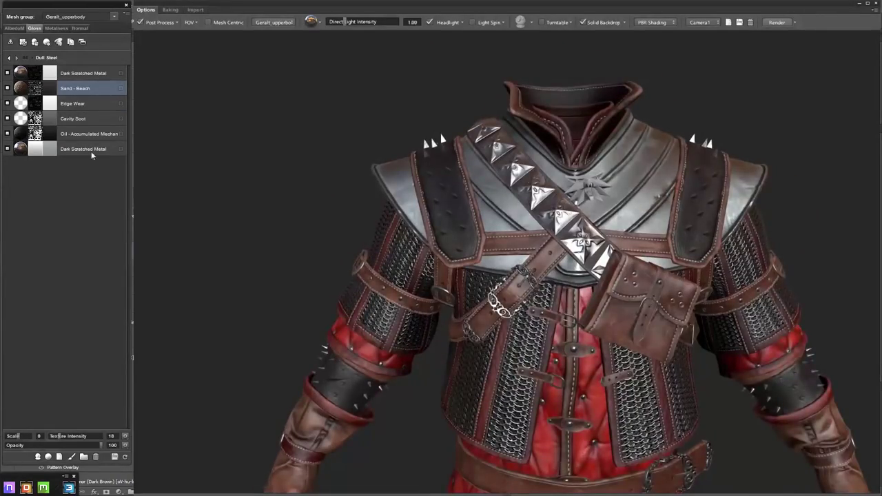
Raise gloss intensity to 50, move the oil layer to second place, and save the textures
left_click_drag(111, 436, 101, 446)
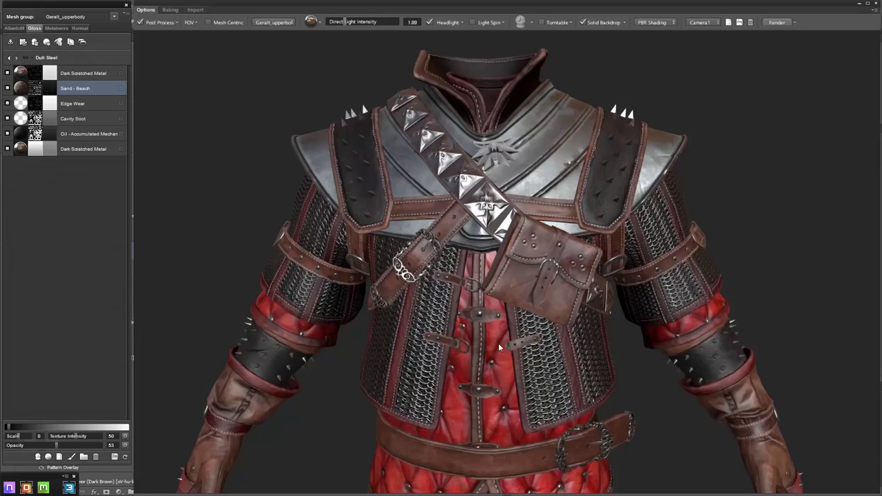
left_click(14, 29)
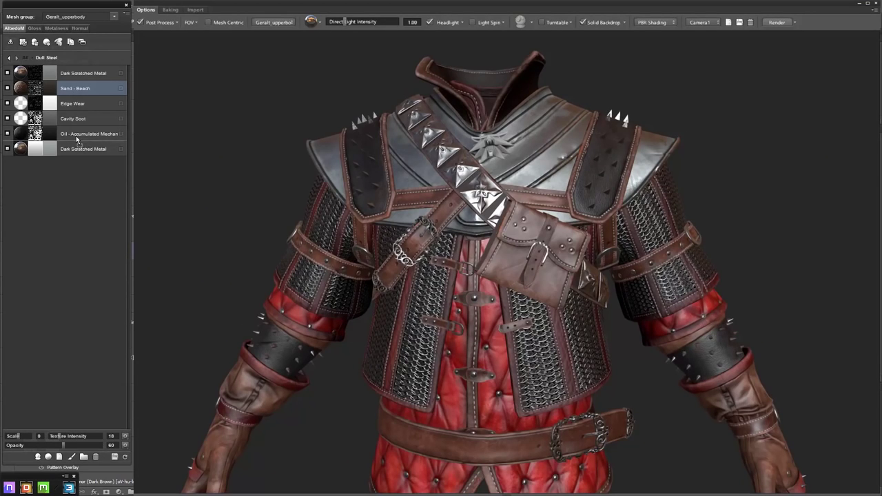
left_click_drag(75, 137, 77, 135)
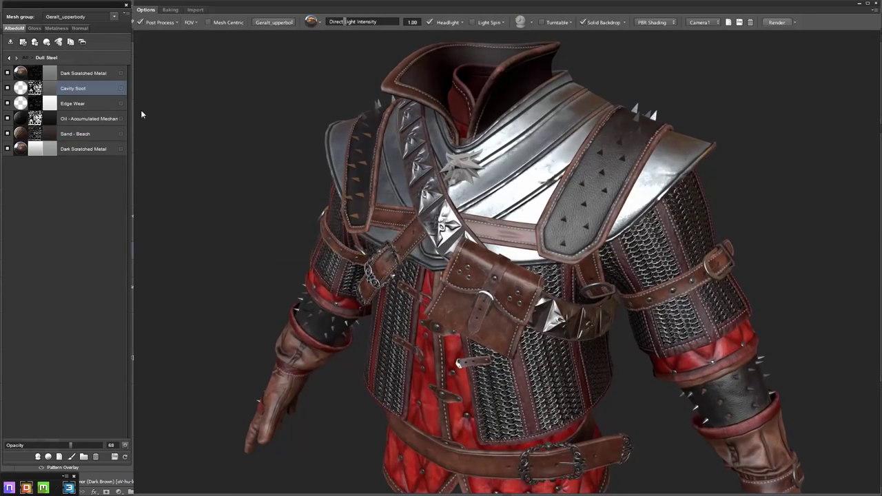
left_click(94, 119)
left_click_drag(87, 90, 88, 88)
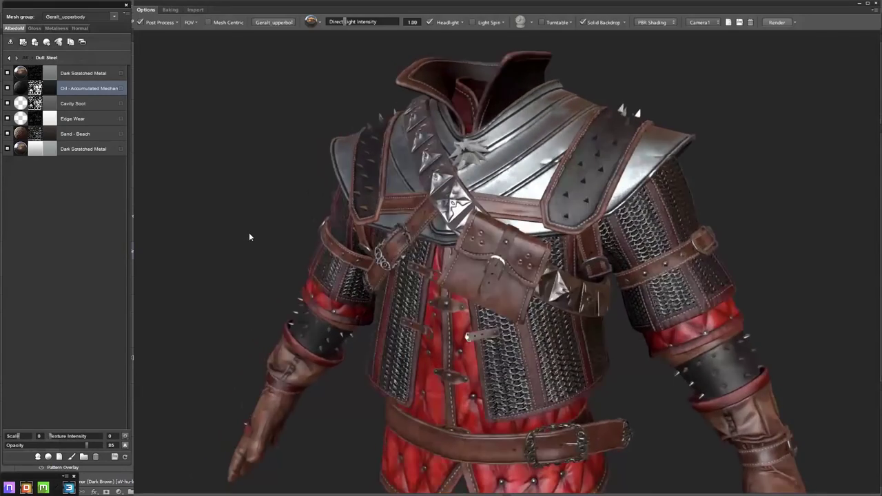
left_click(114, 457)
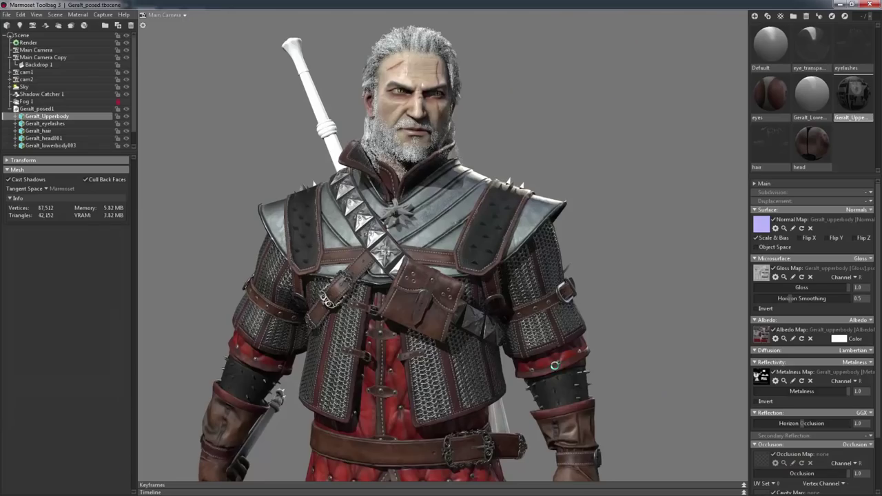
mouse_move(664, 292)
left_mouse_down()
mouse_move(578, 334)
mouse_move(614, 244)
mouse_move(692, 260)
mouse_move(544, 292)
mouse_move(693, 319)
mouse_move(469, 307)
mouse_move(445, 329)
mouse_move(499, 366)
mouse_move(479, 287)
mouse_move(519, 244)
left_mouse_up()
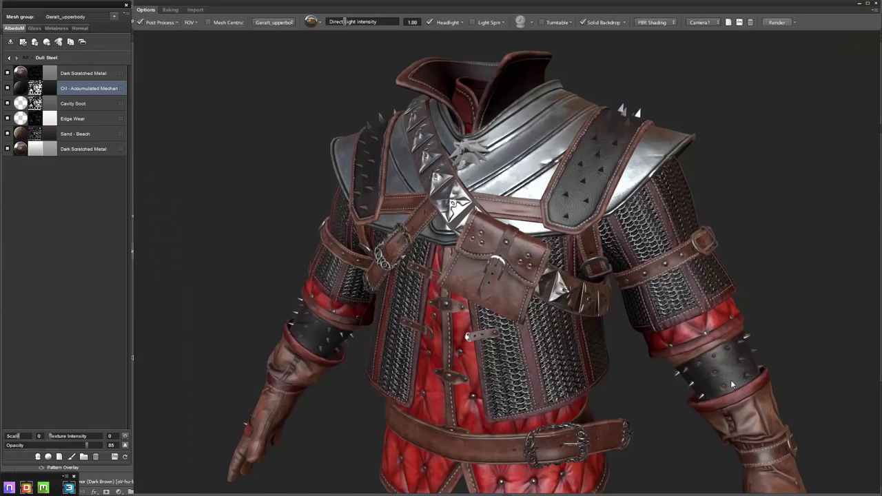
Add a dark grey Rubber - Synthetic layer inside the Scratched Metal group
left_click(9, 57)
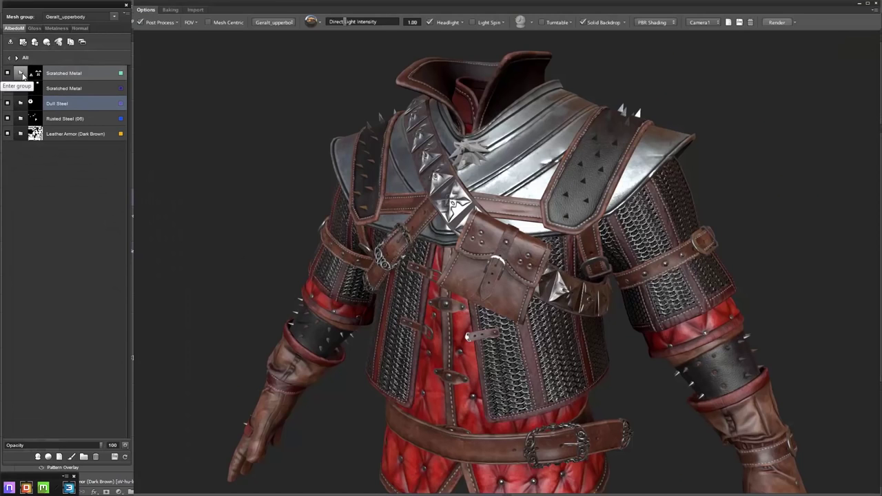
left_click(23, 77)
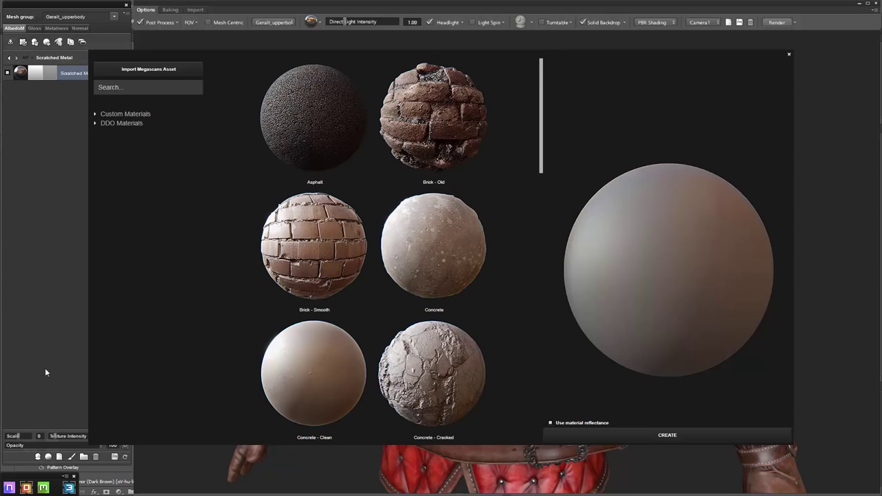
scroll(448, 206, "down", 3)
left_click_drag(541, 101, 531, 400)
left_click(432, 213)
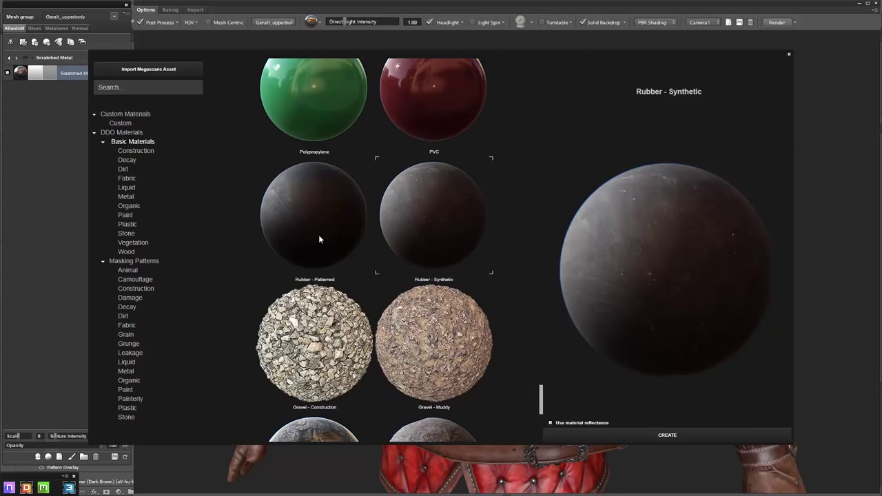
left_click(667, 435)
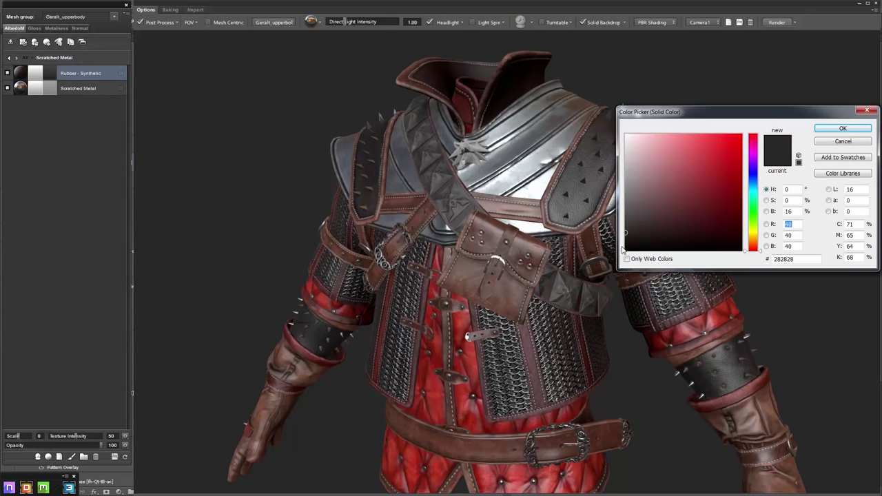
left_click(843, 128)
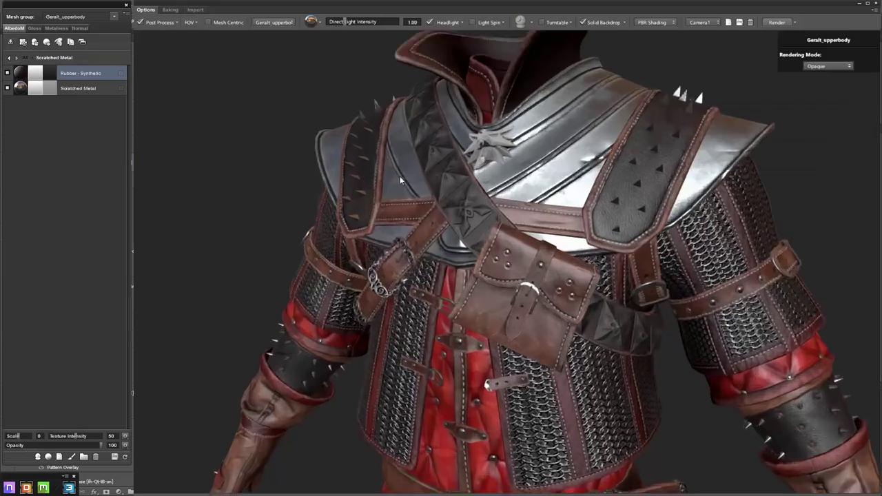
Set the rubber layer's metalness opacity to 7 and edit its mask in full shaded mode
scroll(400, 176, "up", 5)
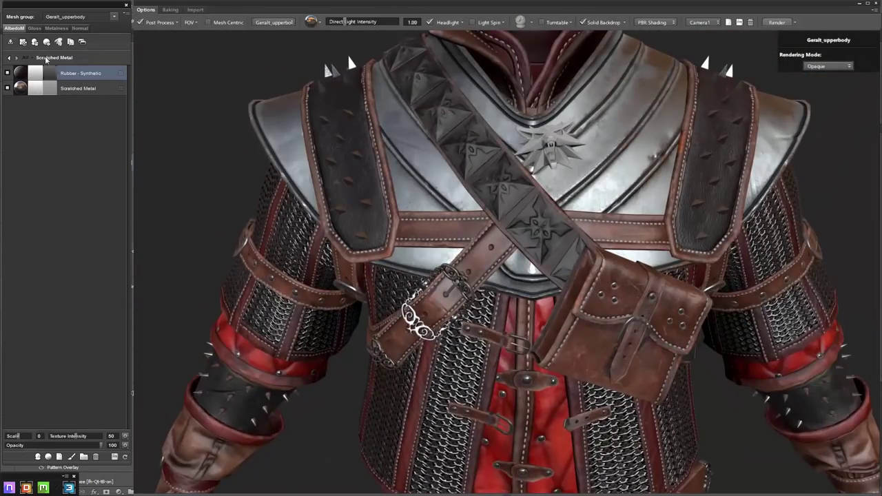
left_click(35, 29)
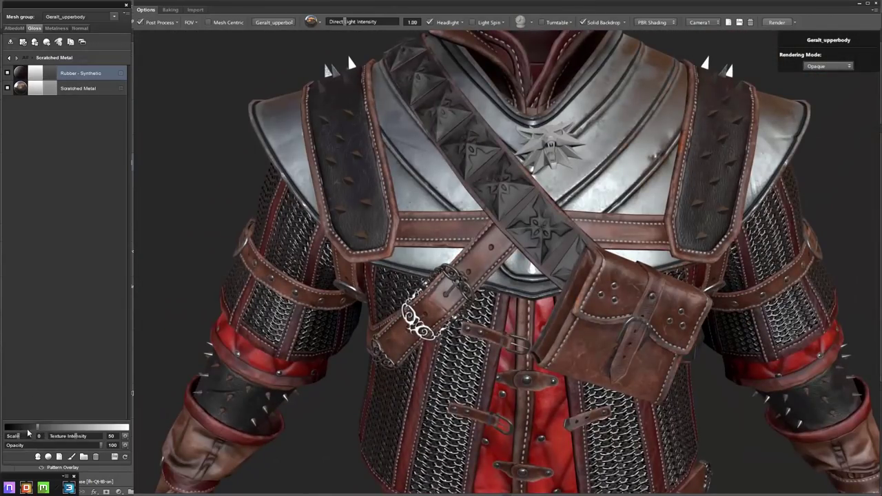
left_click(56, 28)
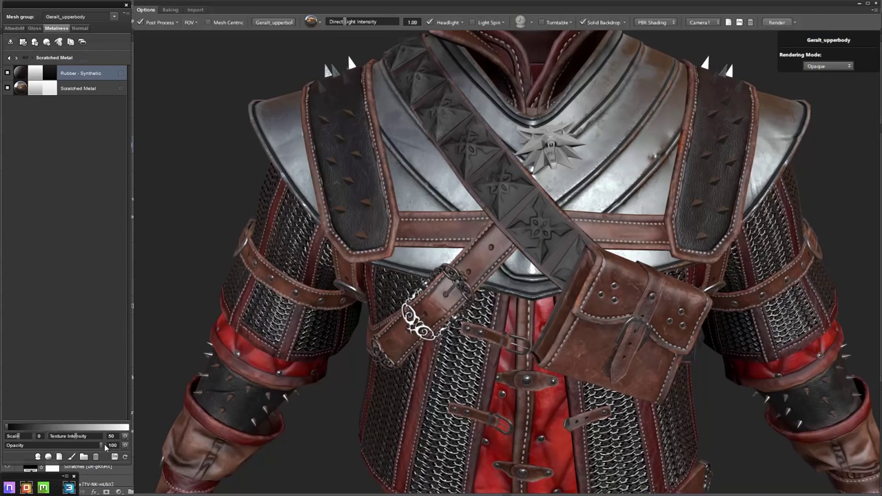
left_click_drag(17, 446, 14, 447)
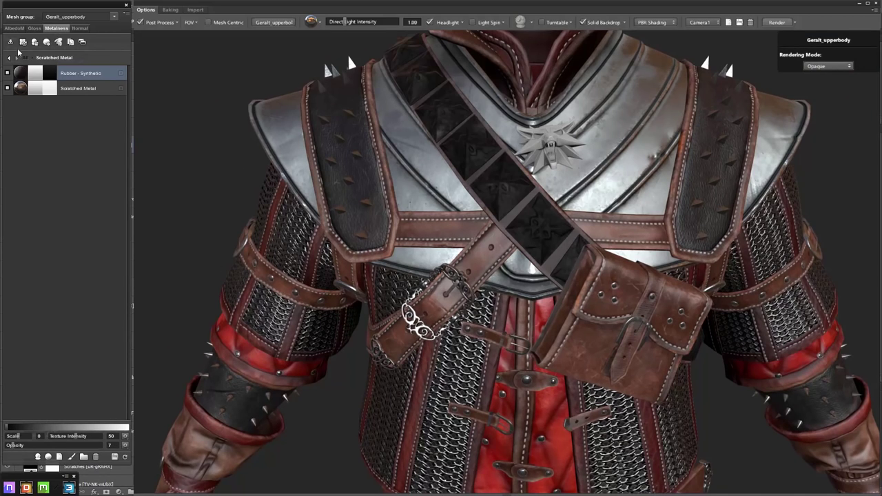
left_click(34, 73)
left_click(449, 287)
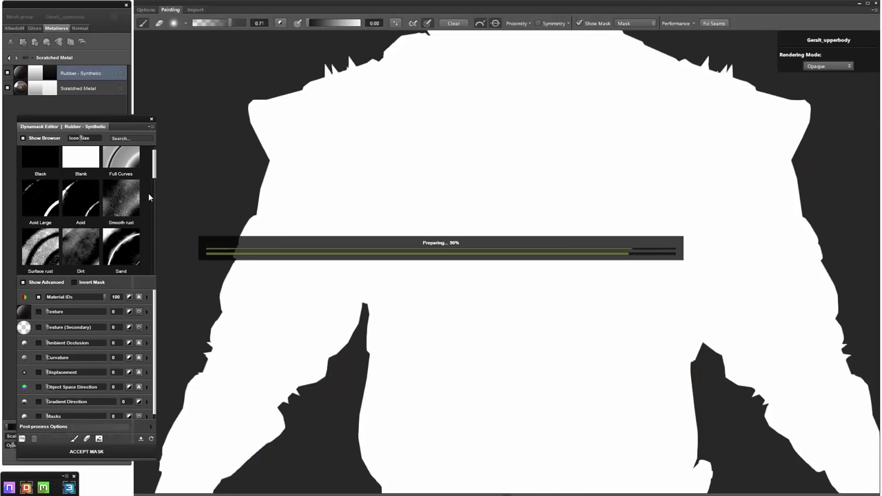
Mask the rubber layer with the Sand preset at brightness -51 and accept it
left_click_drag(153, 170, 154, 190)
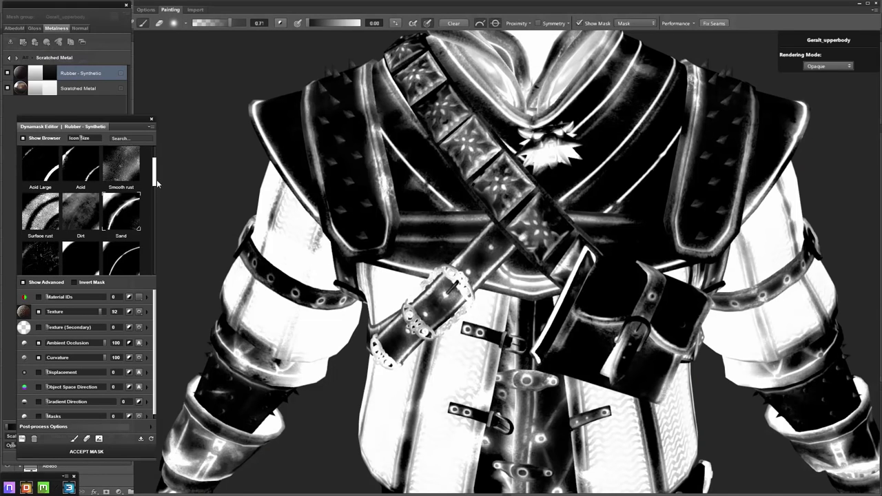
left_click(120, 218)
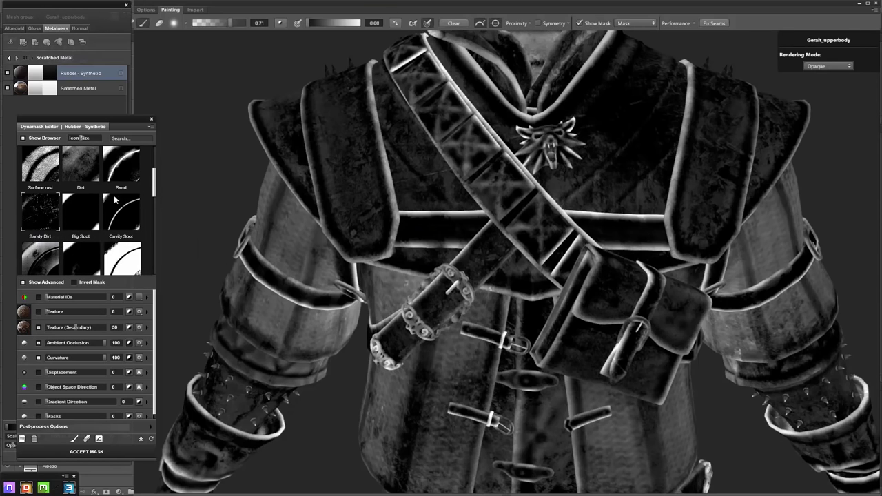
left_click(123, 169)
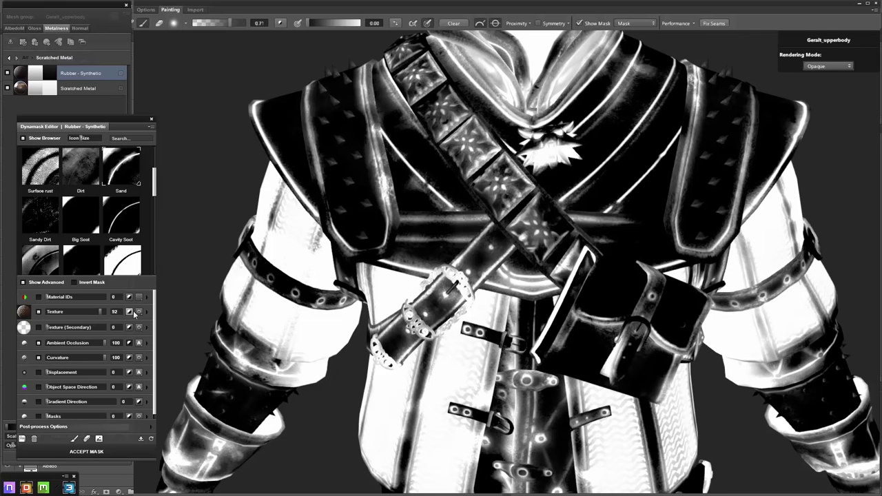
left_click(146, 428)
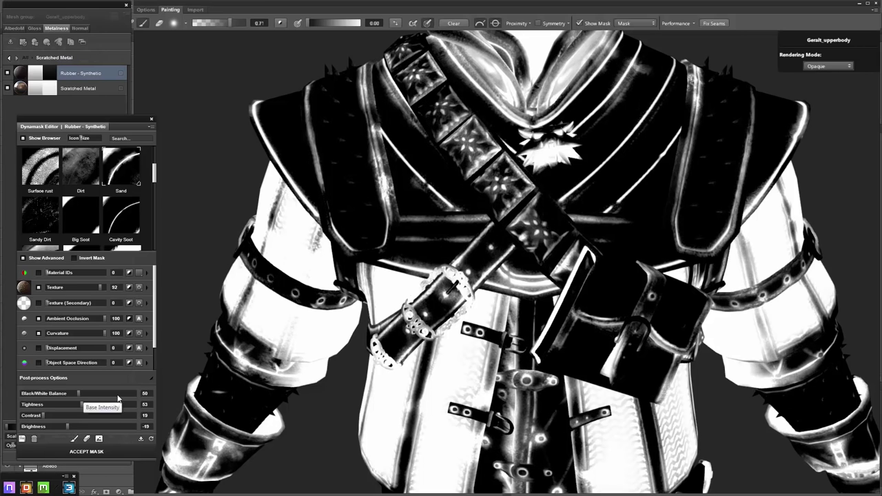
left_click_drag(67, 426, 49, 427)
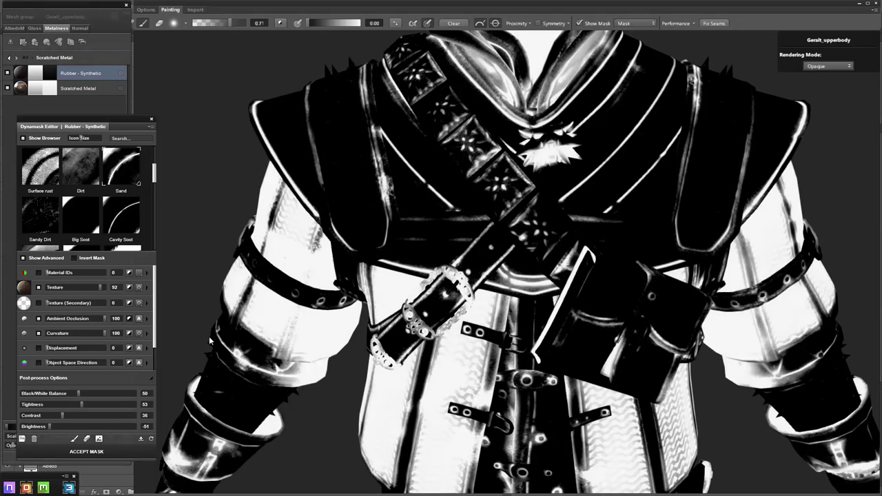
left_click(86, 452)
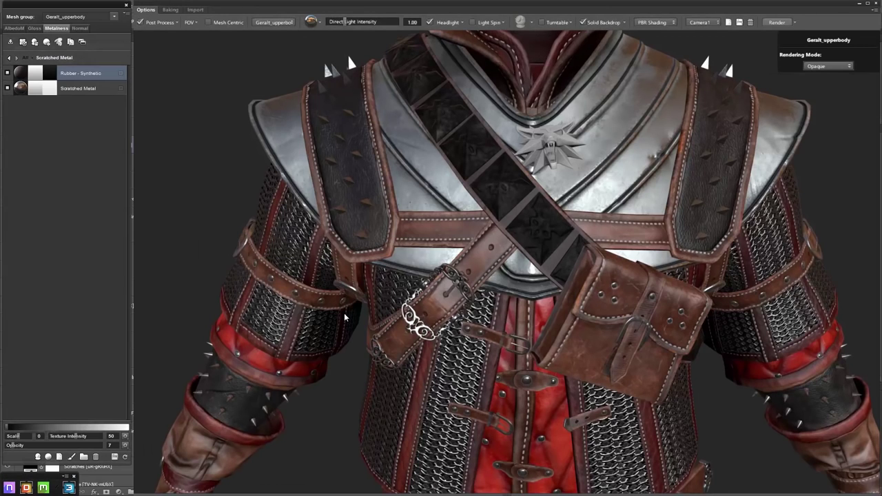
Lower the Rubber - Synthetic layer's opacity to about 26, then nudge it to 29
left_click_drag(347, 318, 386, 266)
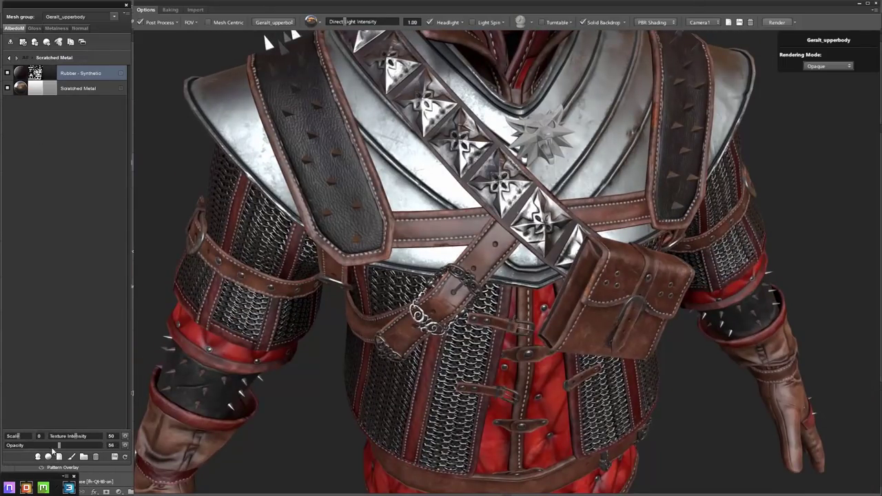
left_click_drag(53, 447, 31, 447)
left_click_drag(344, 276, 352, 287)
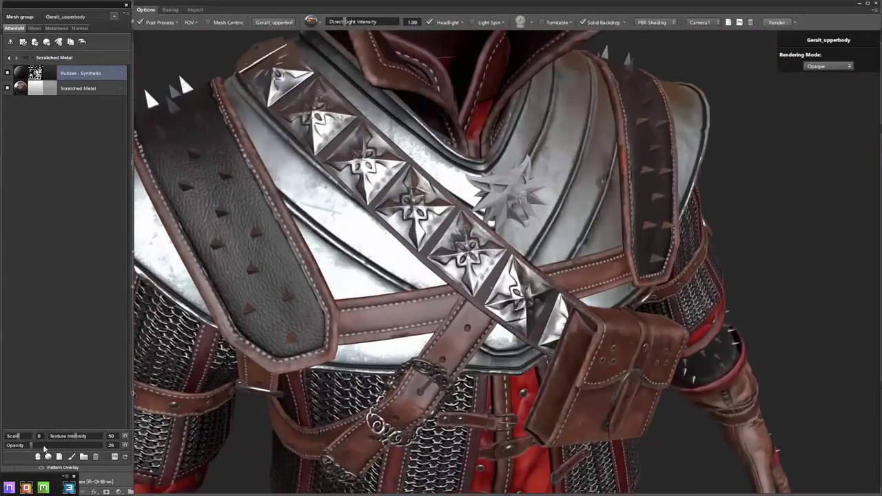
left_click_drag(43, 447, 35, 449)
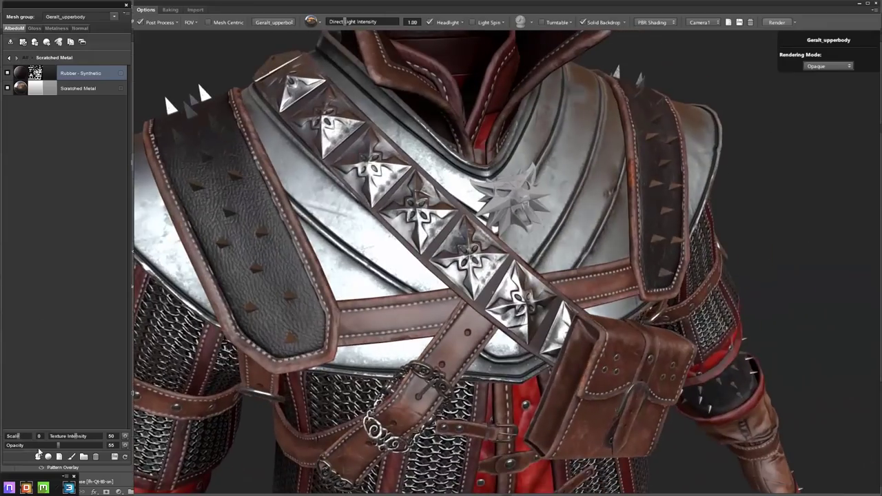
Duplicate the Scratched Metal layer and place the copy above Rubber - Synthetic
left_click(78, 88)
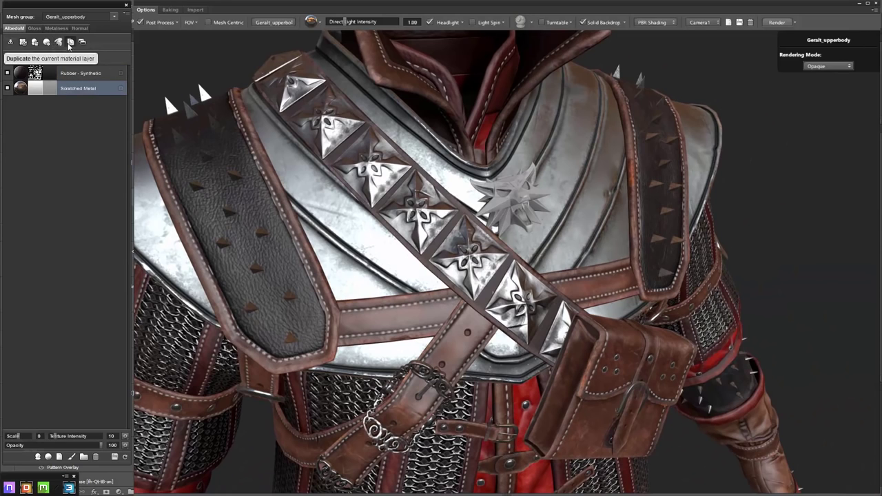
left_click(70, 42)
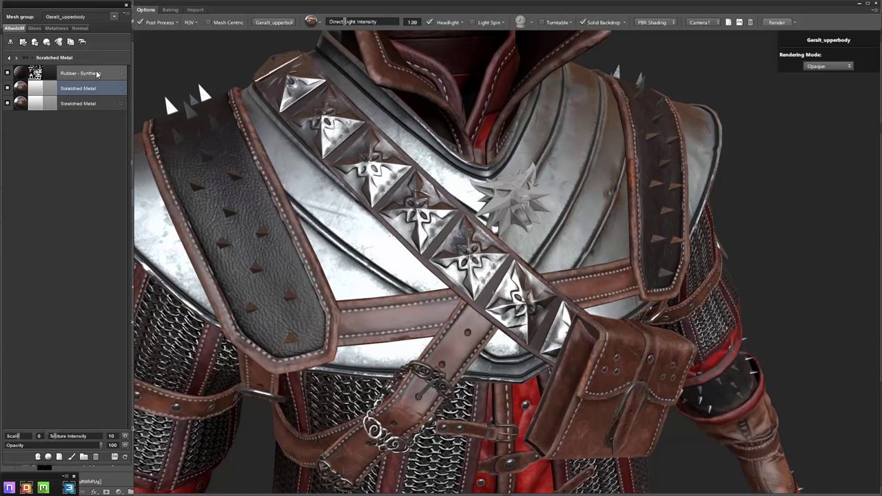
left_click_drag(97, 73, 82, 88)
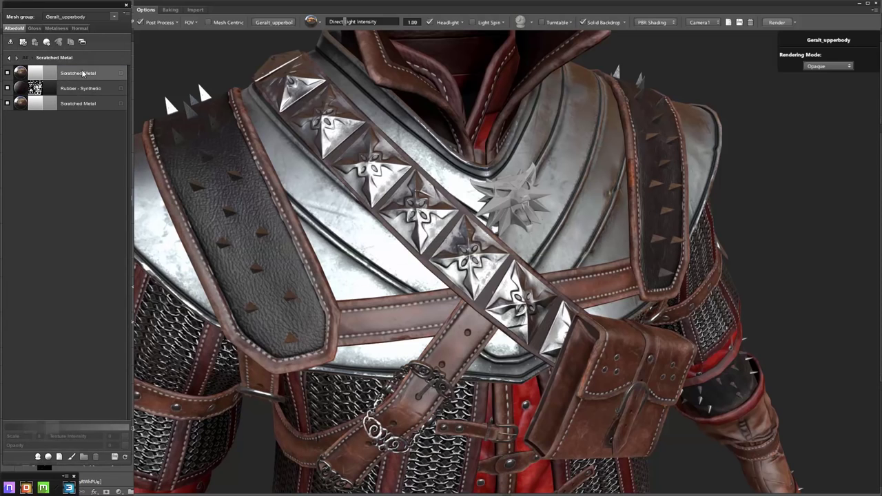
left_click(52, 76)
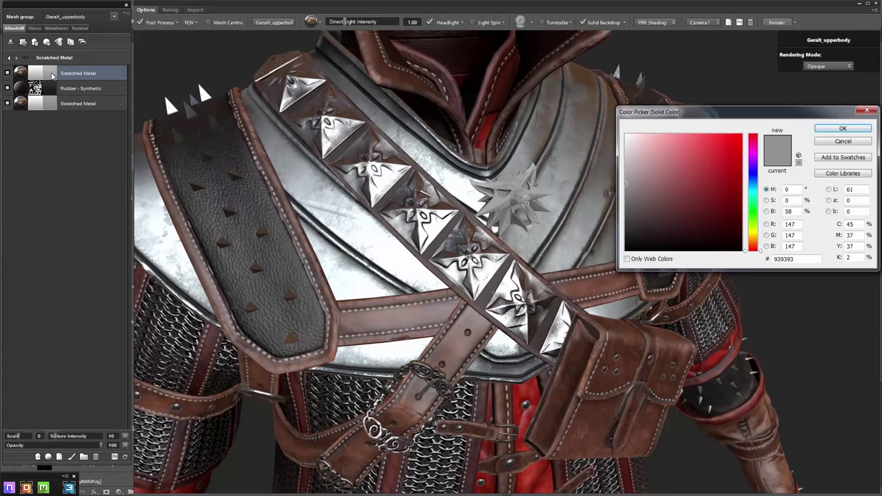
left_click(842, 128)
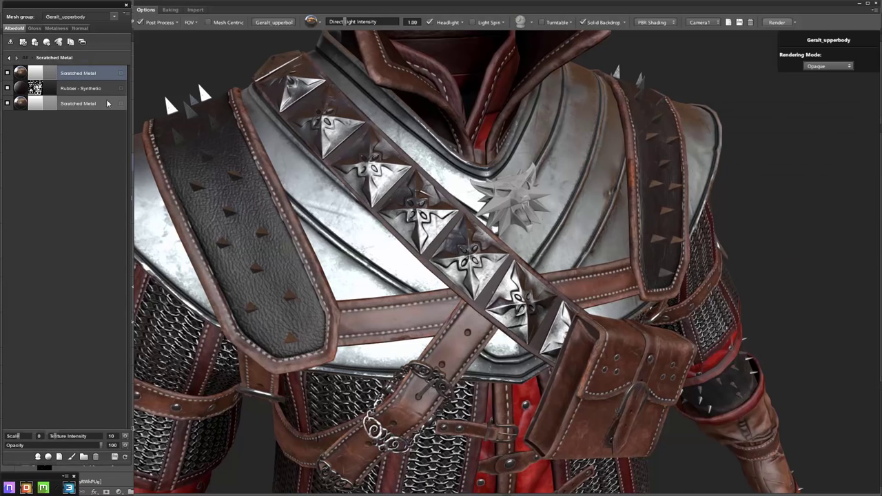
left_click(35, 28)
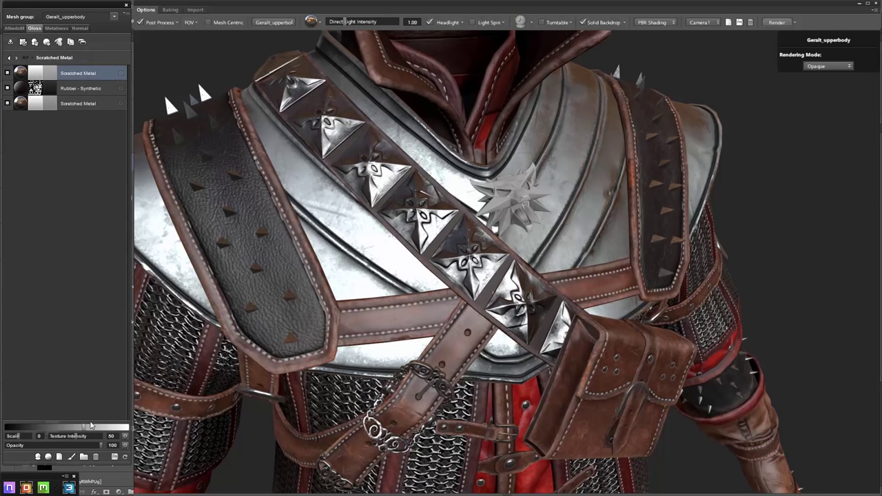
Mask the top Scratched Metal layer with the Sharp Edges preset in full shaded mode
left_click(37, 75)
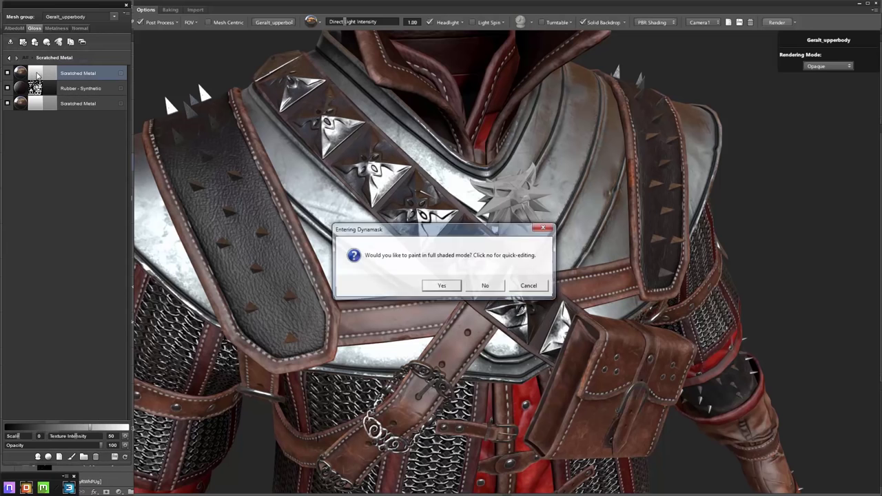
left_click(485, 285)
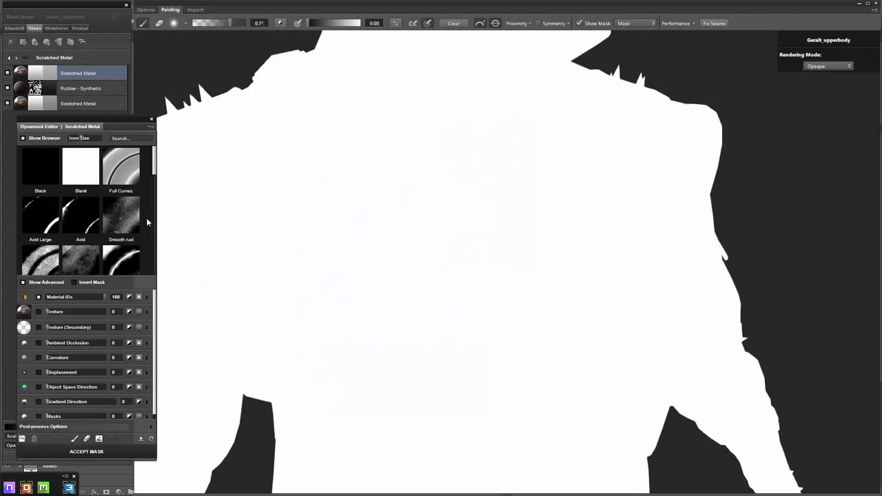
left_click_drag(155, 164, 159, 276)
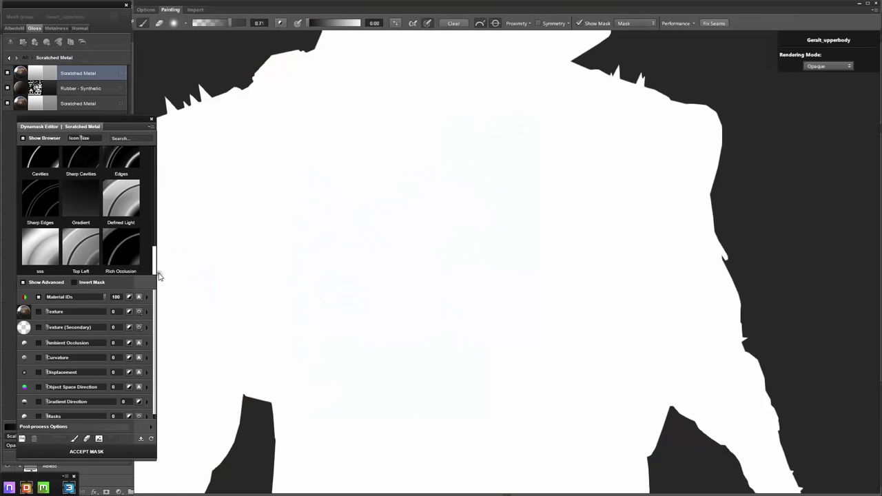
left_click(32, 203)
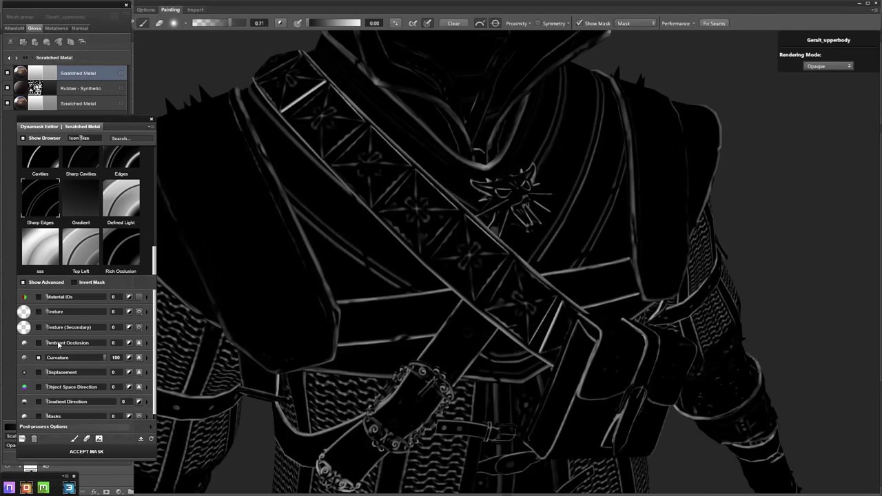
left_click(86, 451)
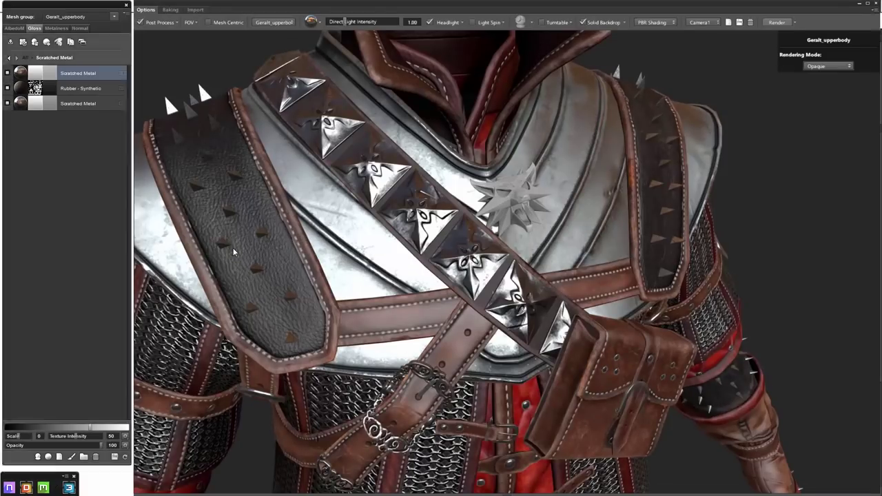
Select the bottom Scratched Metal layer and save all textures with Ctrl+S
left_click_drag(233, 252, 279, 193)
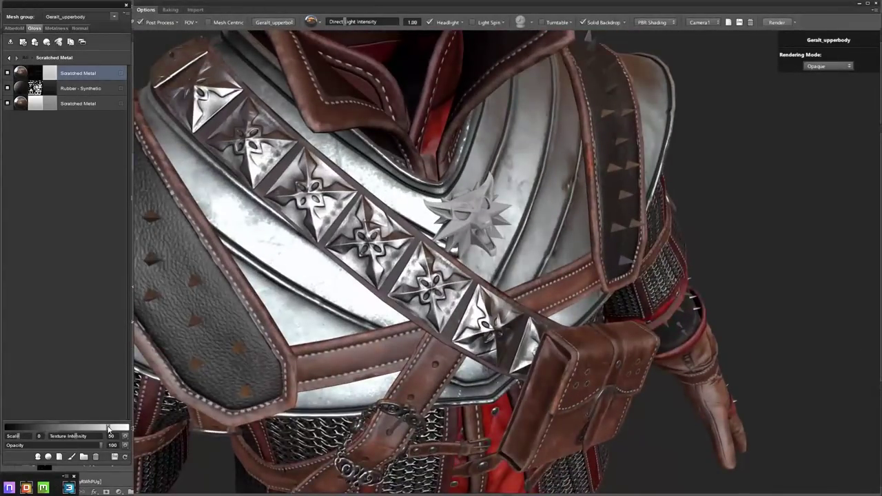
scroll(244, 248, "down", 3)
scroll(242, 239, "down", 3)
scroll(243, 228, "down", 5)
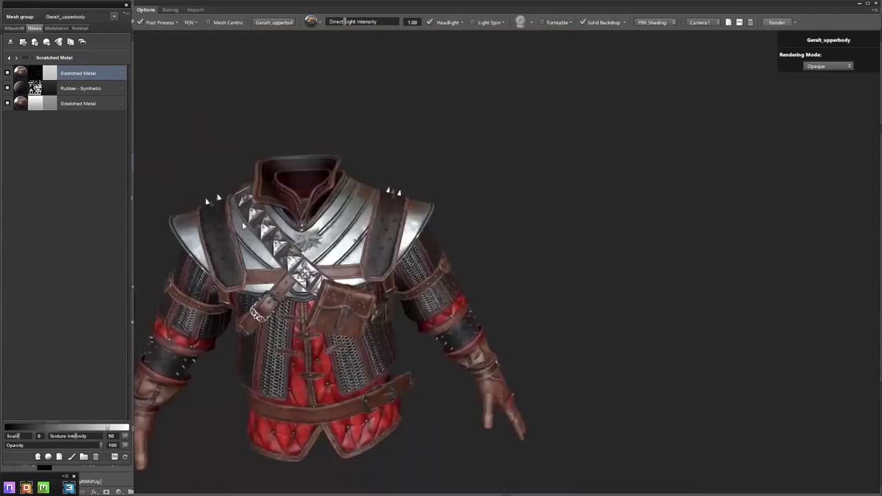
scroll(242, 225, "up", 3)
scroll(242, 225, "up", 3)
left_click(58, 104)
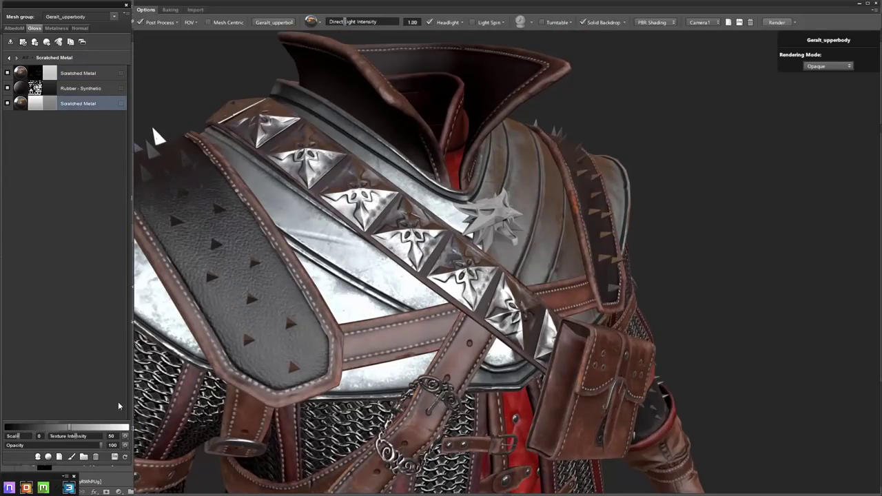
scroll(243, 227, "down", 2)
scroll(243, 227, "down", 3)
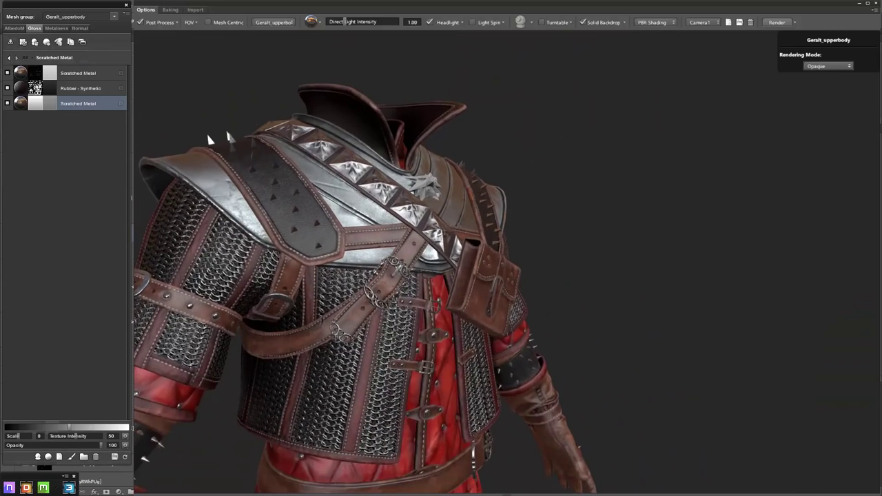
key("ctrl+s")
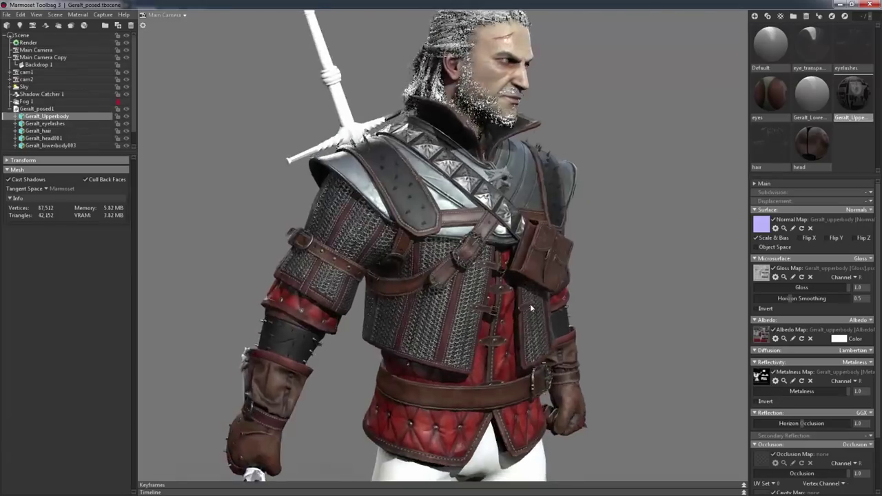
scroll(462, 298, "up", 5)
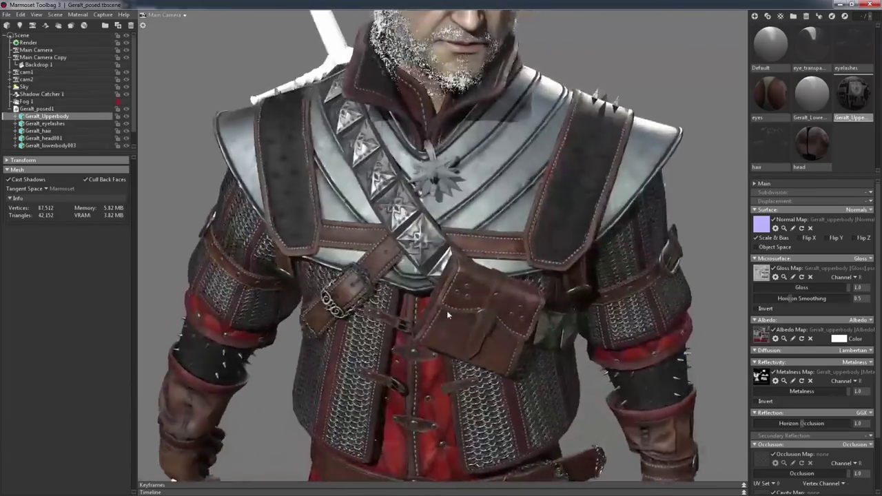
scroll(463, 299, "up", 5)
scroll(463, 298, "down", 5)
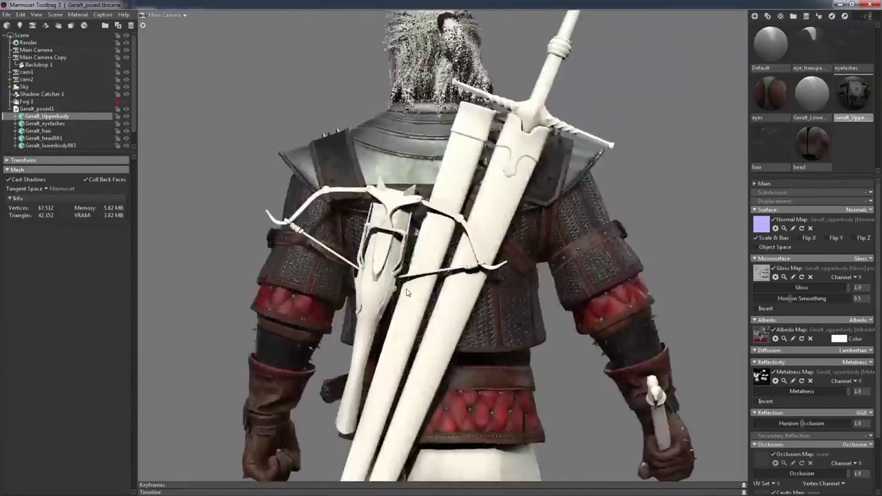
mouse_move(463, 299)
left_mouse_down()
mouse_move(423, 258)
mouse_move(475, 297)
left_mouse_up()
scroll(423, 259, "up", 3)
scroll(467, 254, "down", 3)
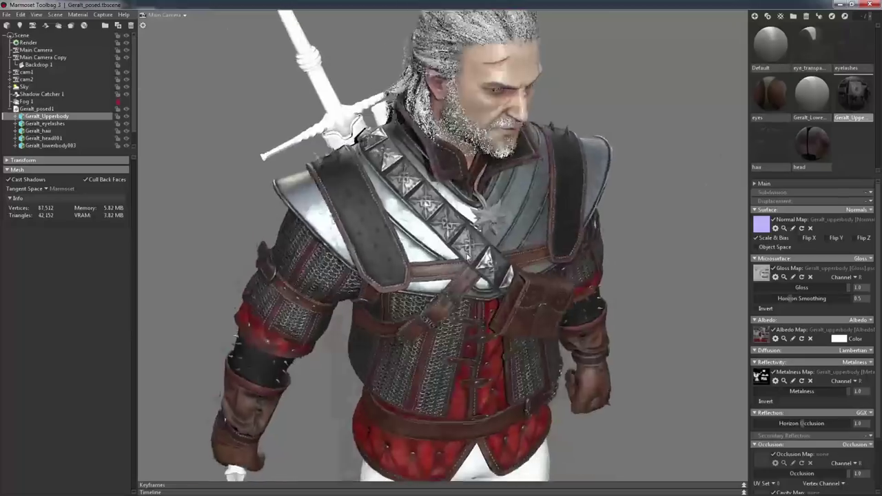
scroll(475, 296, "up", 8)
scroll(475, 296, "down", 6)
scroll(460, 270, "down", 1)
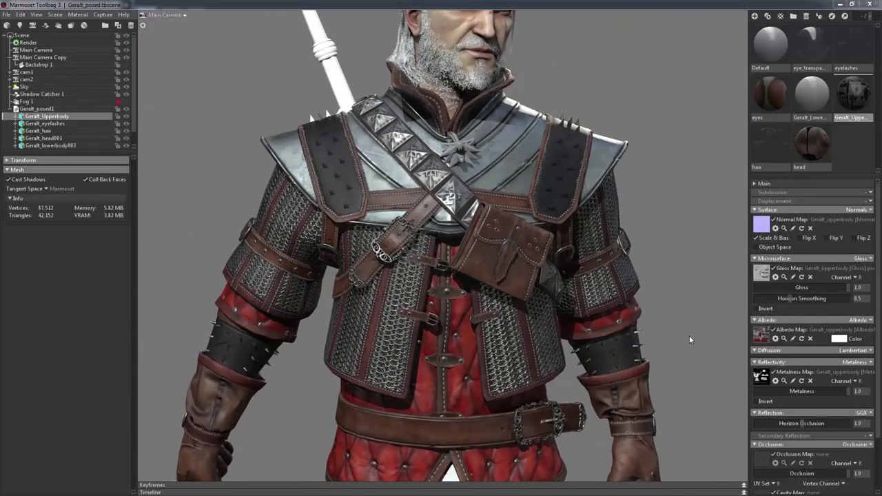
left_click(591, 324)
mouse_move(591, 324)
left_mouse_down()
mouse_move(539, 366)
mouse_move(495, 321)
left_mouse_up()
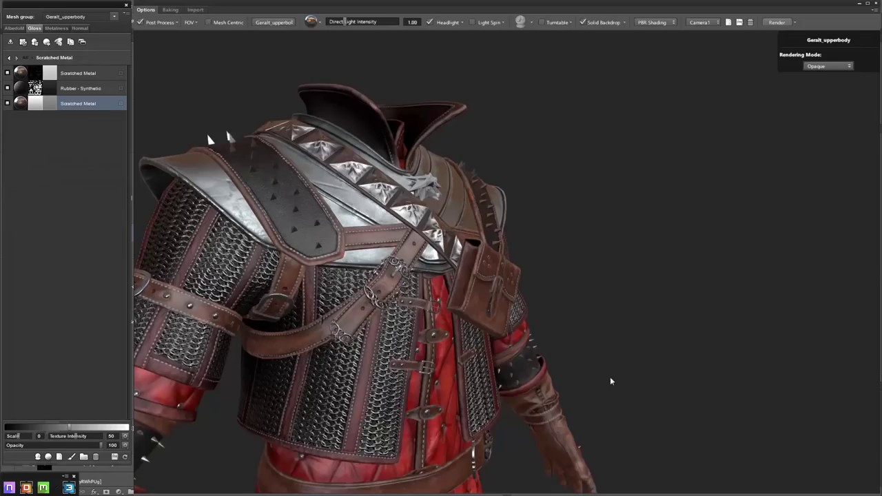
Add a Silver layer from DDO Materials > Metal > Pure atop the upper-body stack
left_click_drag(611, 381, 393, 286)
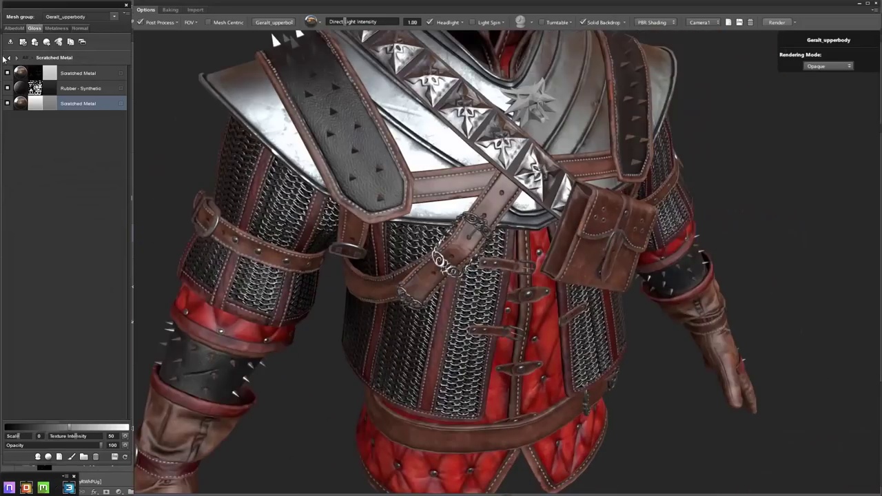
left_click(9, 57)
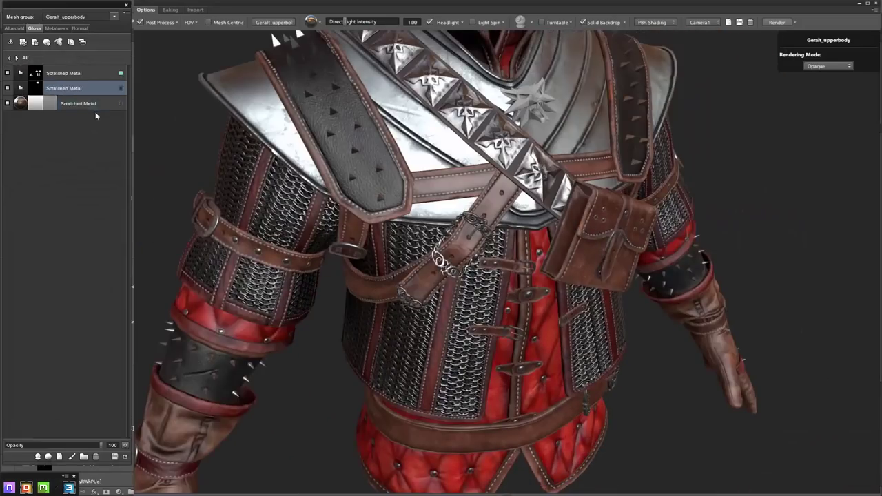
left_click(63, 73)
left_click(37, 456)
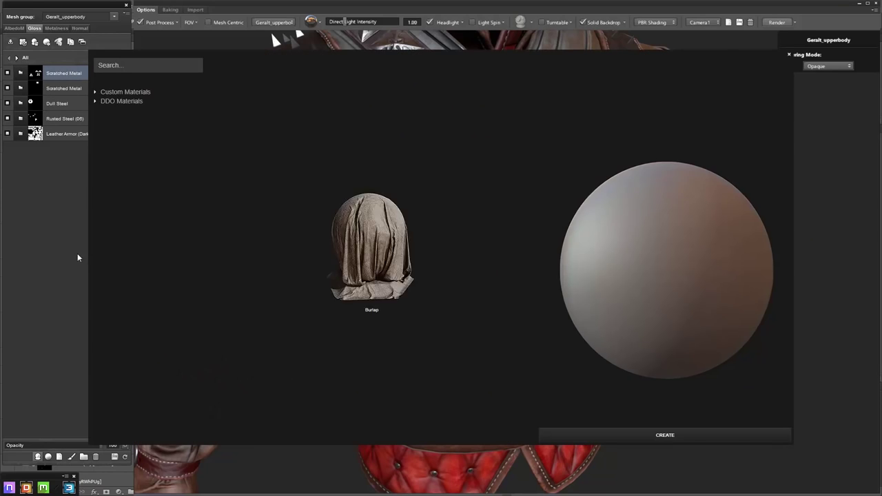
left_click(129, 228)
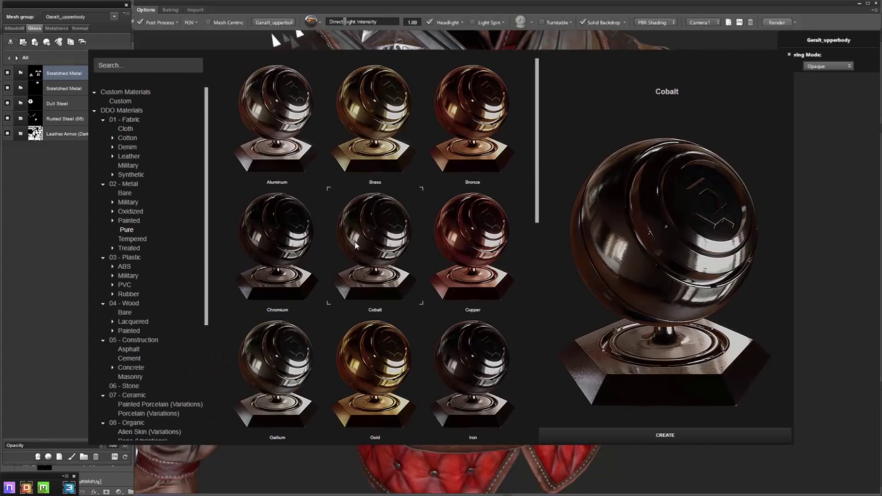
scroll(354, 241, "down", 2)
scroll(354, 241, "down", 3)
scroll(354, 241, "down", 1)
left_click(306, 282)
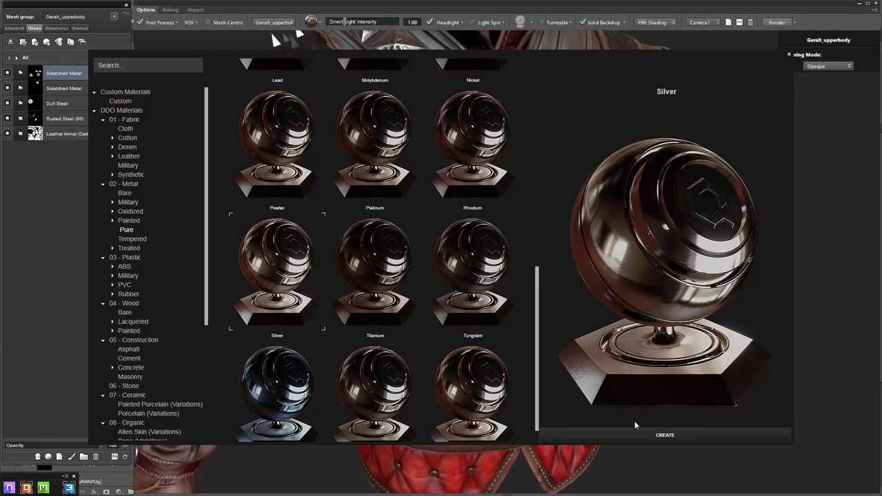
left_click(647, 435)
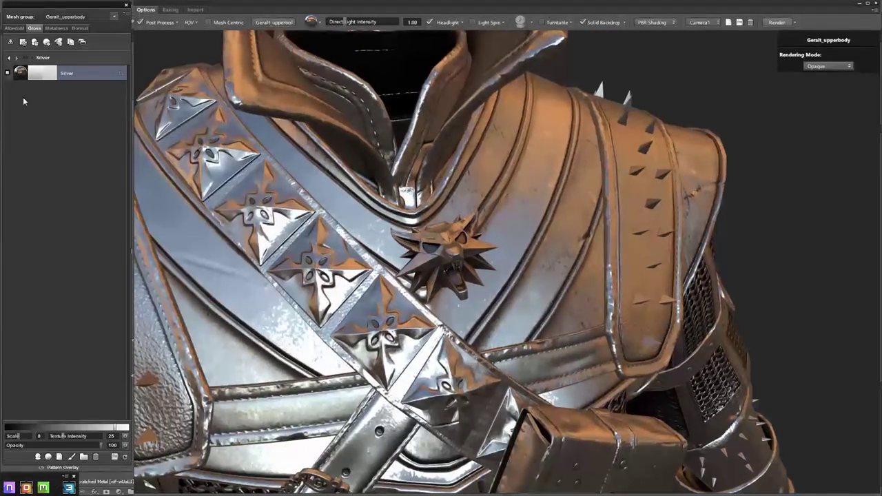
left_click(20, 59)
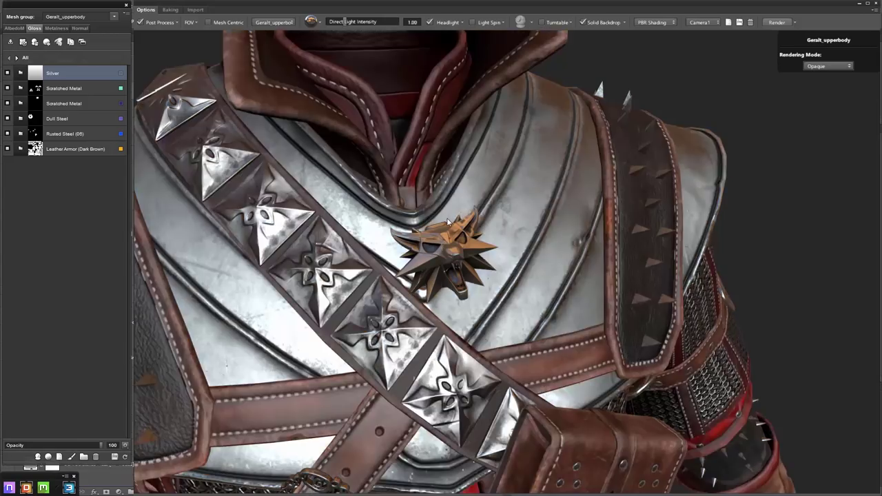
left_click_drag(447, 220, 461, 203)
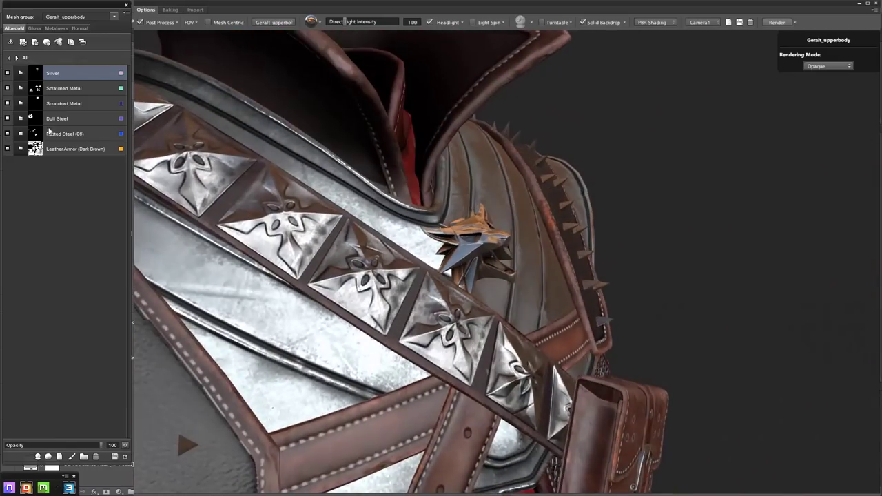
Add a Rust - Coarse Megascans layer inside the Silver group
left_click(22, 75)
left_click(49, 457)
scroll(315, 237, "down", 3)
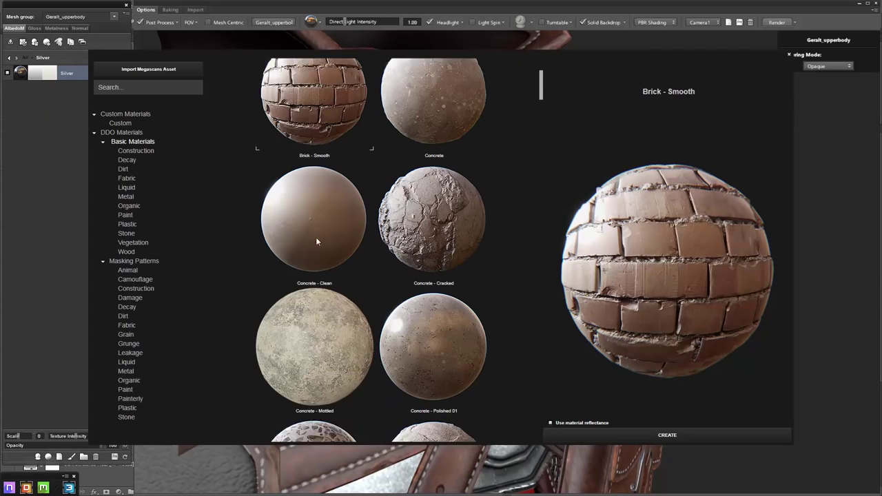
scroll(315, 237, "down", 2)
scroll(316, 237, "down", 3)
scroll(306, 314, "down", 2)
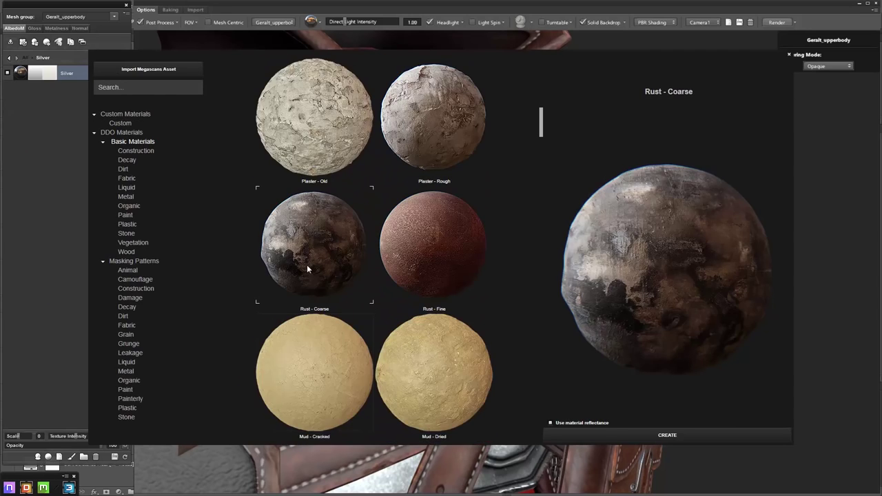
left_click(597, 436)
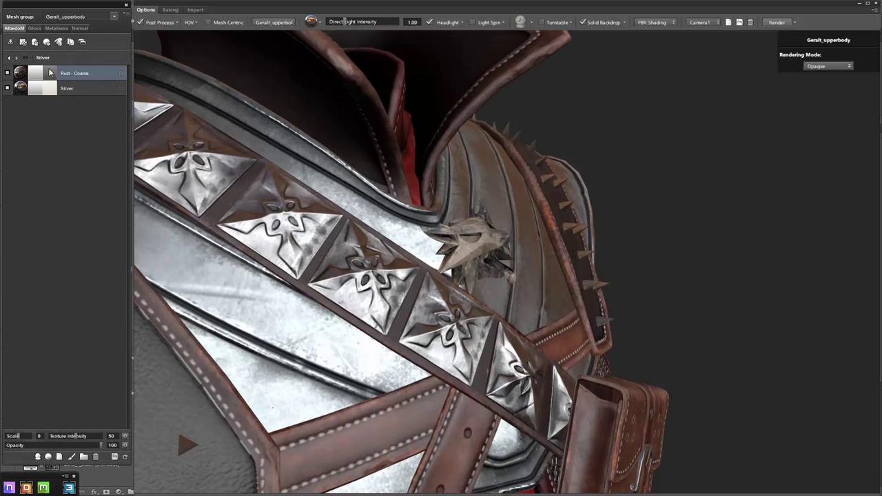
Tint the rust layer dark grey and switch it to a darkening blend mode
left_click(49, 73)
left_click(843, 129)
left_click(125, 445)
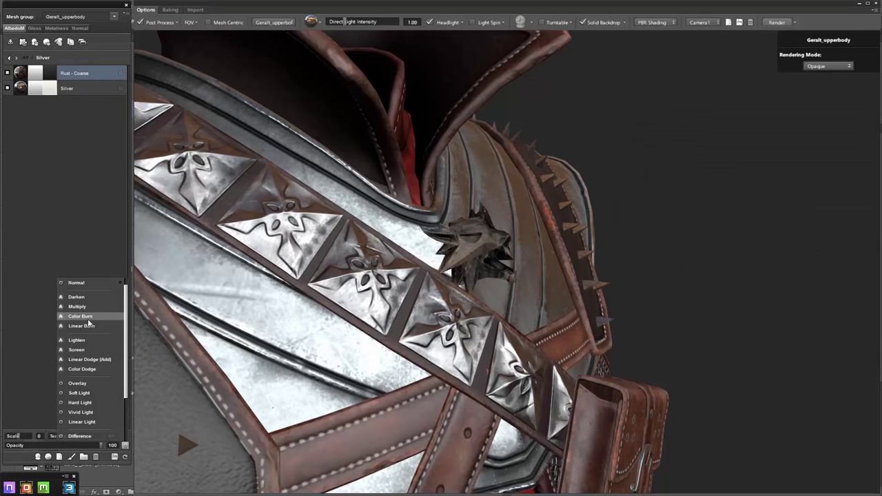
left_click(72, 309)
left_click(57, 28)
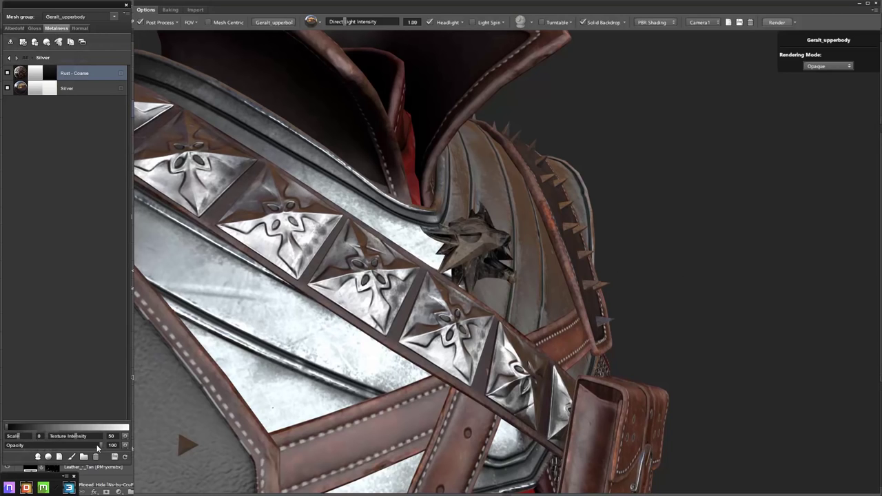
left_click(35, 28)
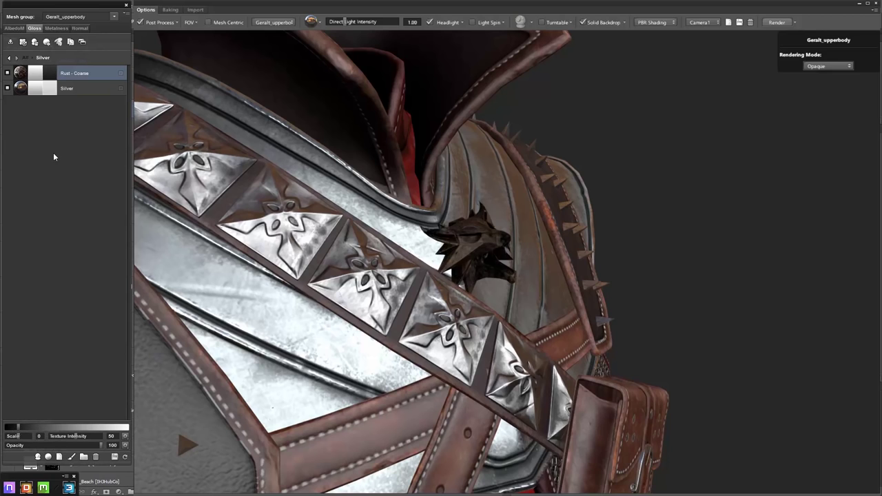
Mask Rust - Coarse with the Cavity Soot preset, tightened, contrast 27 and brightness -27, then accept
double_click(30, 75)
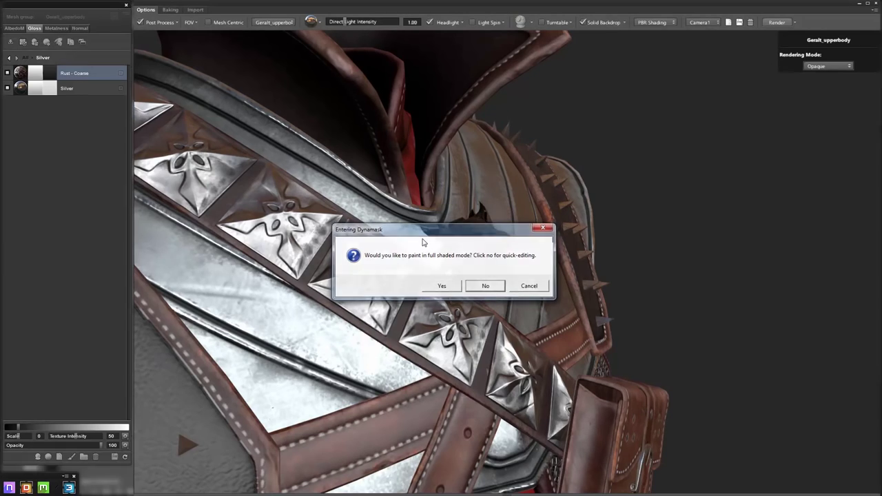
left_click(486, 287)
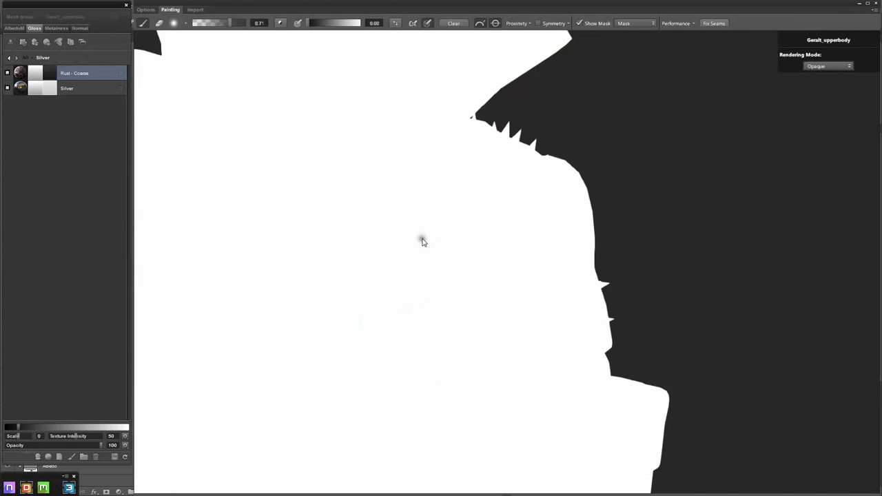
scroll(153, 256, "down", 3)
left_click_drag(153, 257, 156, 197)
left_click(131, 197)
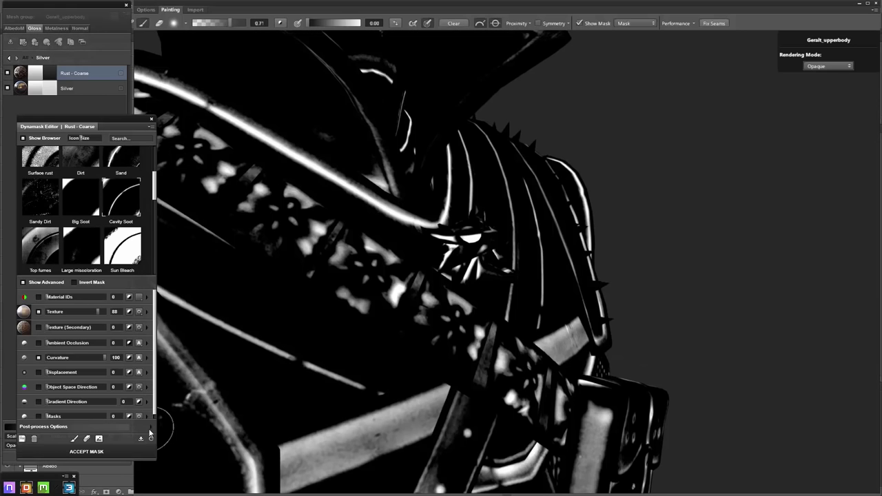
left_click(79, 425)
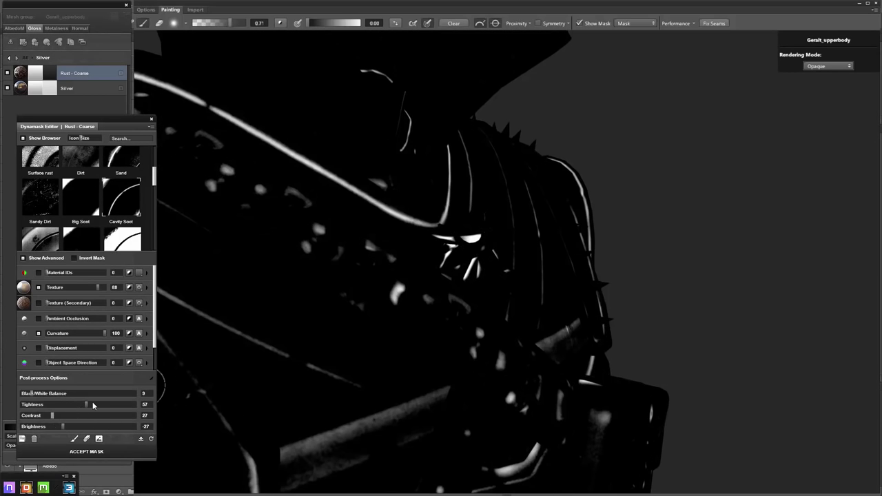
left_click(87, 451)
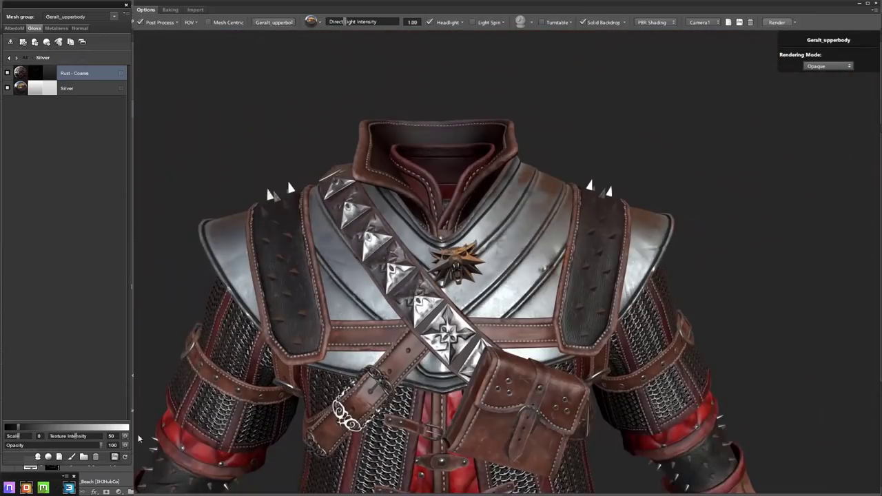
Save the work and lower the Silver layer's gloss to 25
key("ctrl+s")
left_click(86, 89)
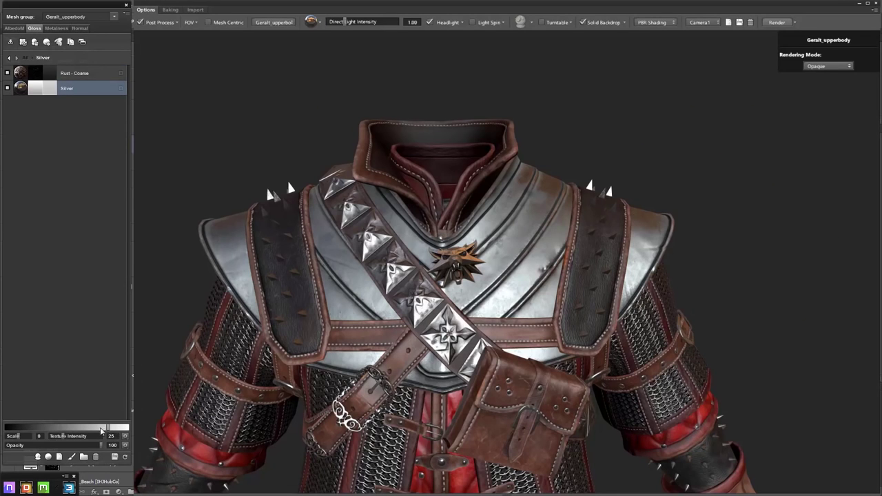
left_click_drag(101, 428, 81, 428)
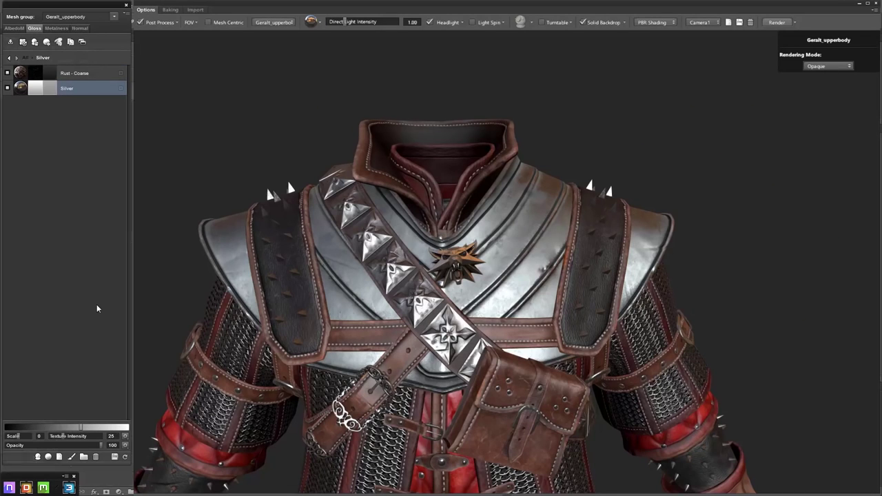
Give the Silver layer a near-white cool colour ebf5f7 and update the textures
left_click(19, 29)
left_click(53, 91)
left_click(756, 194)
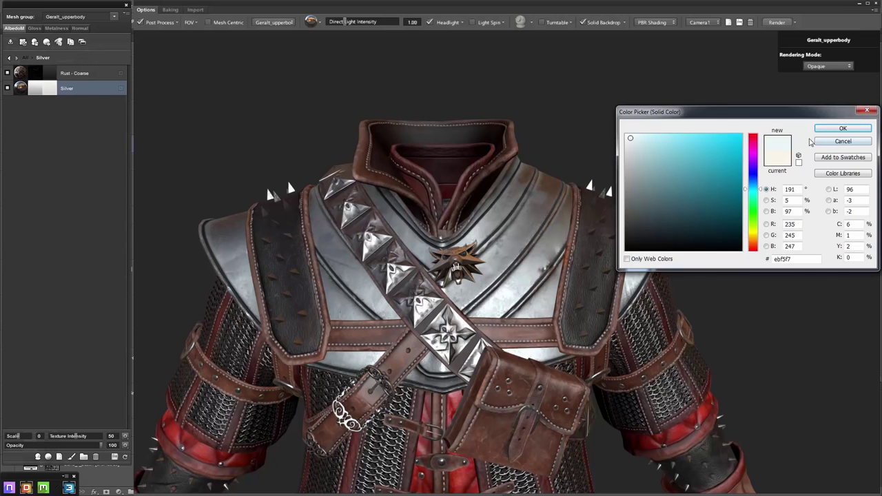
left_click(843, 130)
left_click(126, 457)
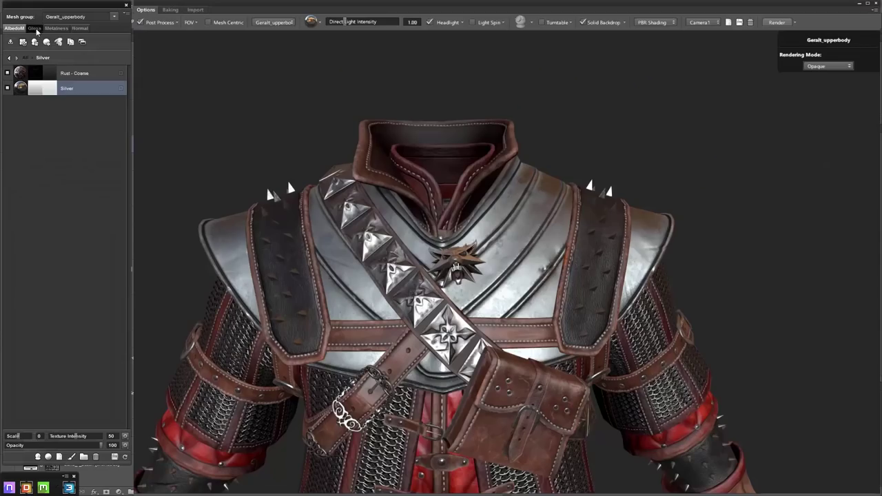
left_click(35, 29)
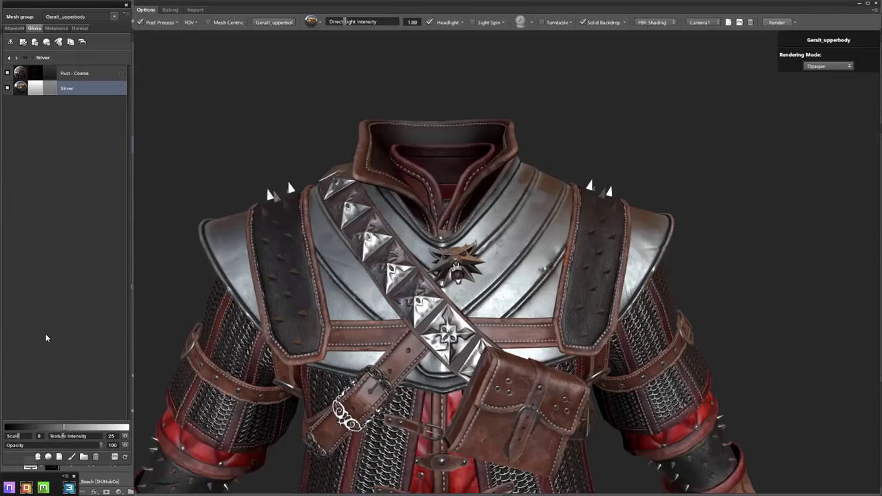
Set the Silver colour to the darker pale blue-grey dbedf1 and regenerate the textures
left_click_drag(393, 239, 466, 293)
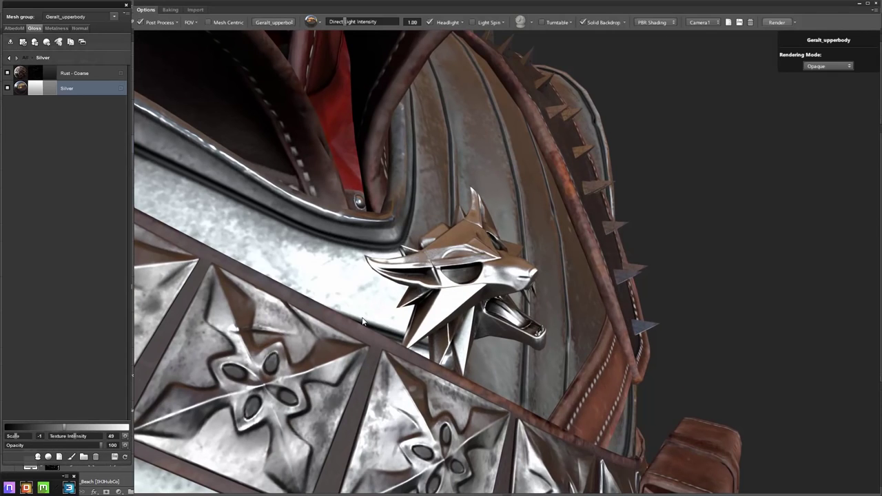
left_click_drag(345, 309, 371, 299)
left_click(17, 29)
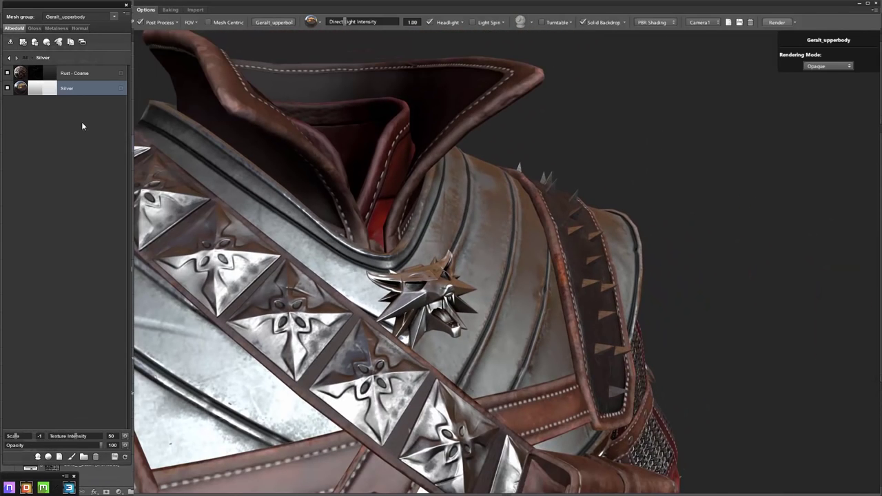
left_click(48, 93)
key("Escape")
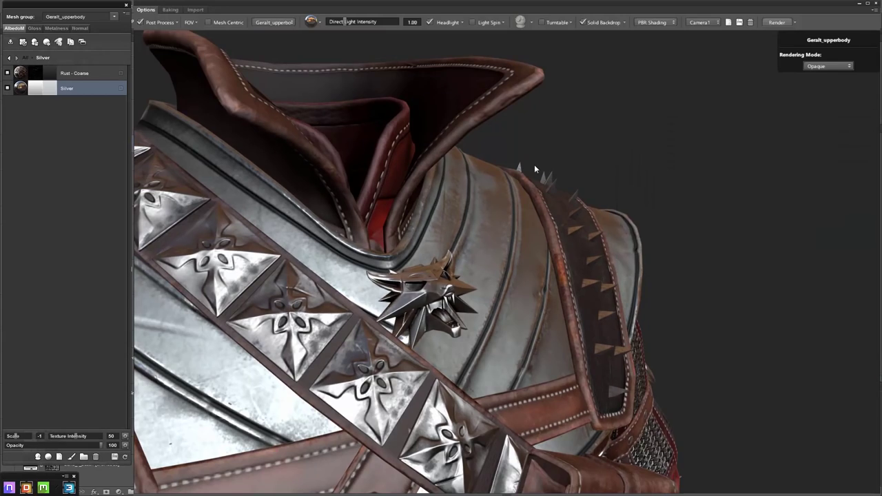
mouse_move(534, 164)
left_mouse_down()
mouse_move(536, 187)
mouse_move(483, 180)
left_mouse_up()
left_click(48, 91)
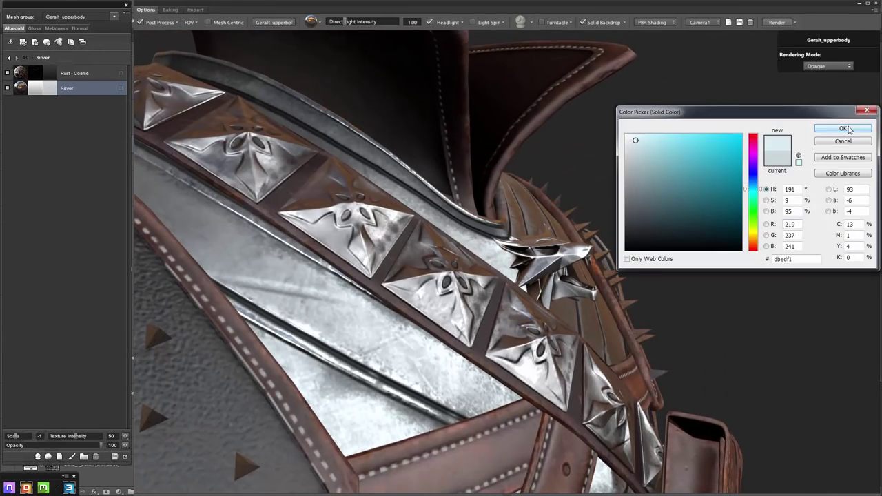
key("Escape")
left_click(114, 458)
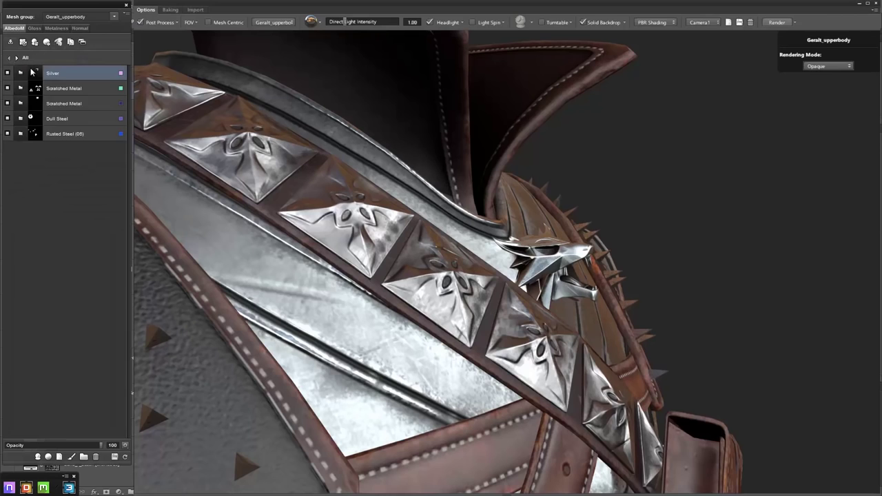
Slightly raise the gloss of Dull Steel's bottom Dark Scratched Metal layer
double_click(30, 118)
left_click(83, 149)
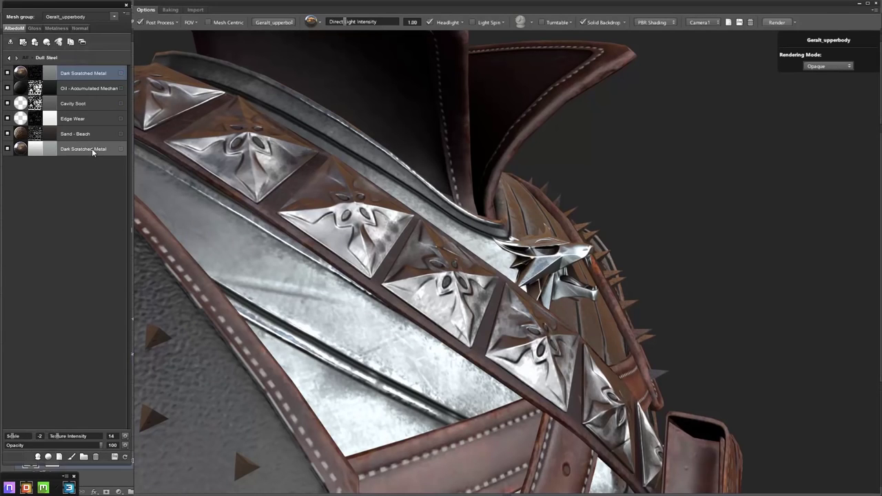
left_click(34, 28)
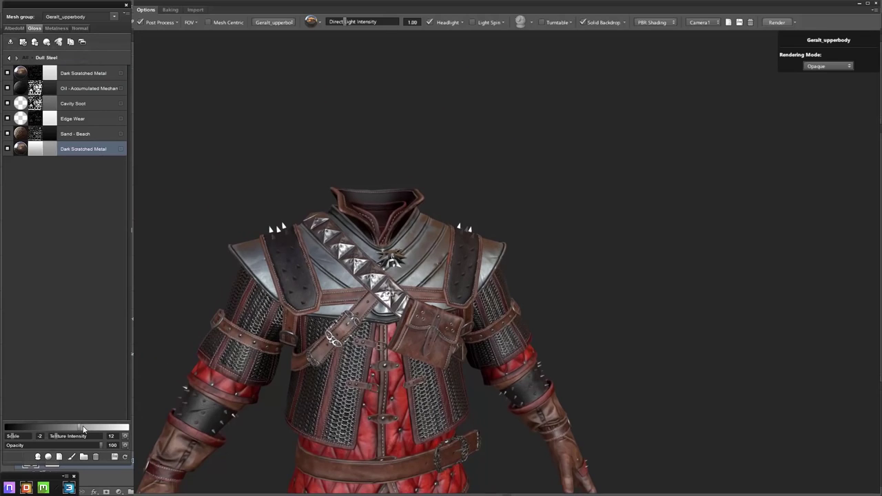
left_click_drag(83, 429, 86, 429)
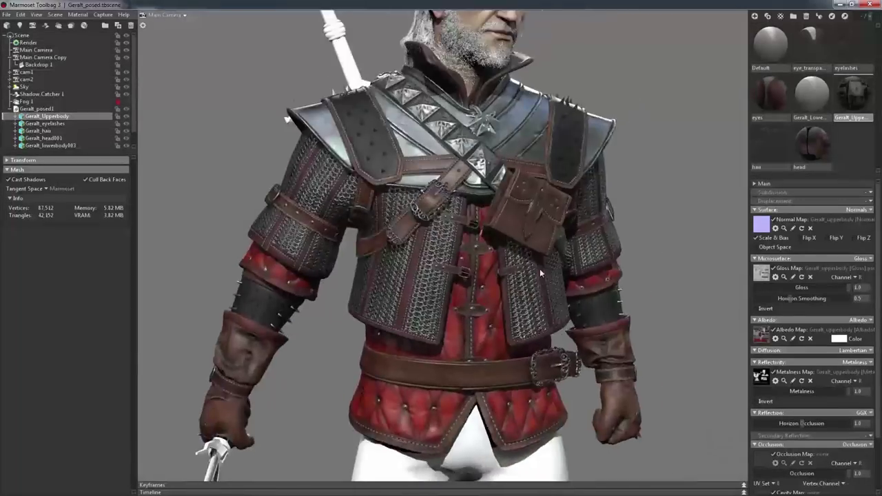
scroll(482, 255, "down", 5)
mouse_move(414, 233)
left_mouse_down()
mouse_move(506, 207)
mouse_move(524, 252)
mouse_move(403, 215)
mouse_move(448, 234)
mouse_move(462, 269)
mouse_move(450, 260)
left_mouse_up()
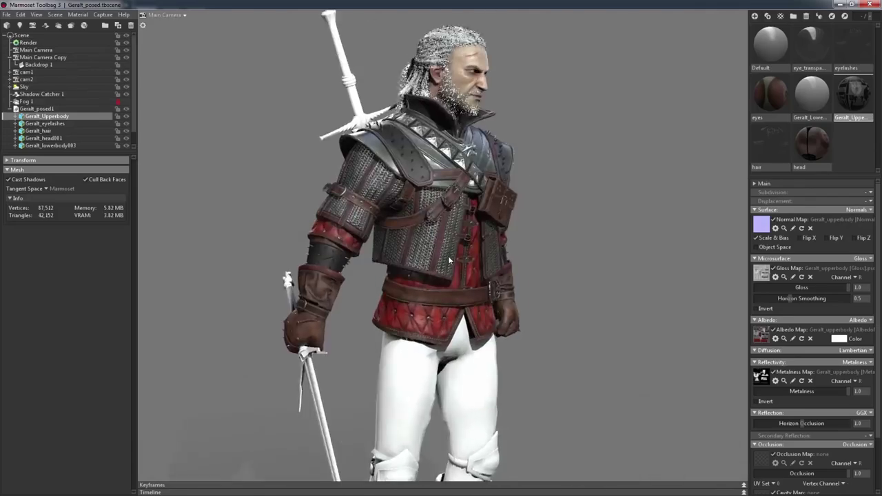
scroll(449, 260, "up", 3)
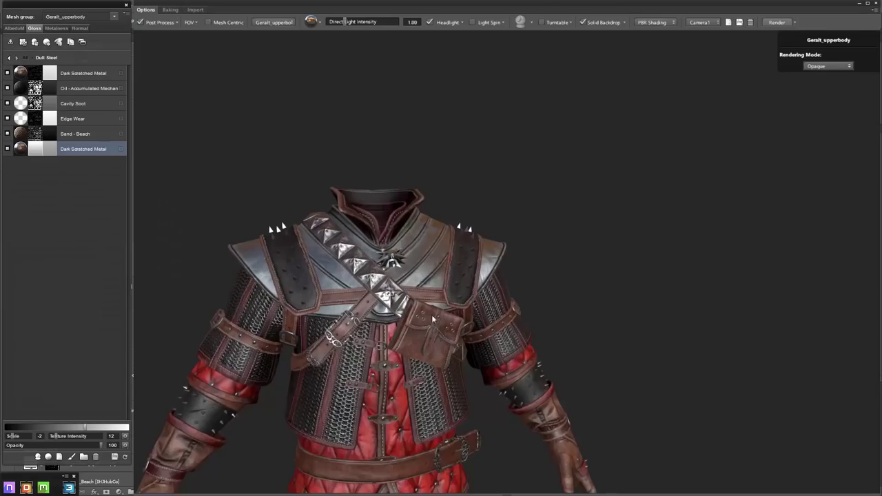
Preview All Groups of the mesh and return to the full material list
left_click(274, 22)
left_click(279, 31)
scroll(397, 120, "up", 3)
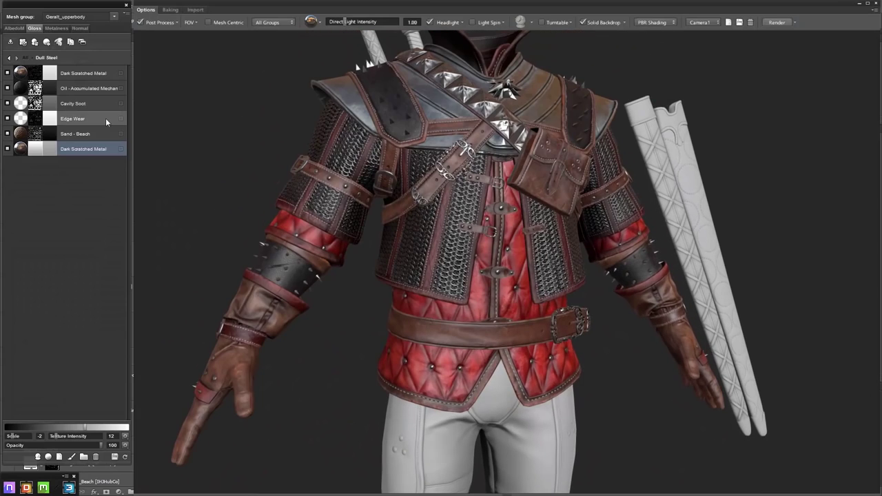
left_click(9, 57)
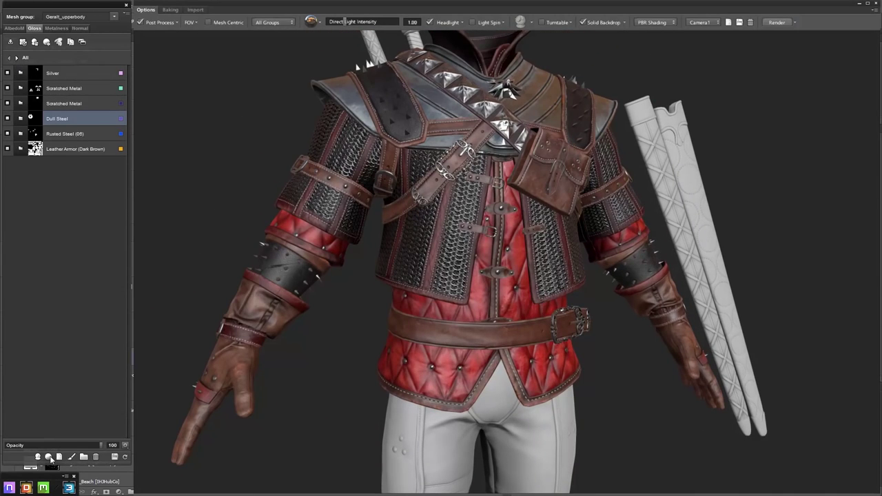
Create a Dirty Cotton (Black) material on the upper body
scroll(370, 251, "down", 2)
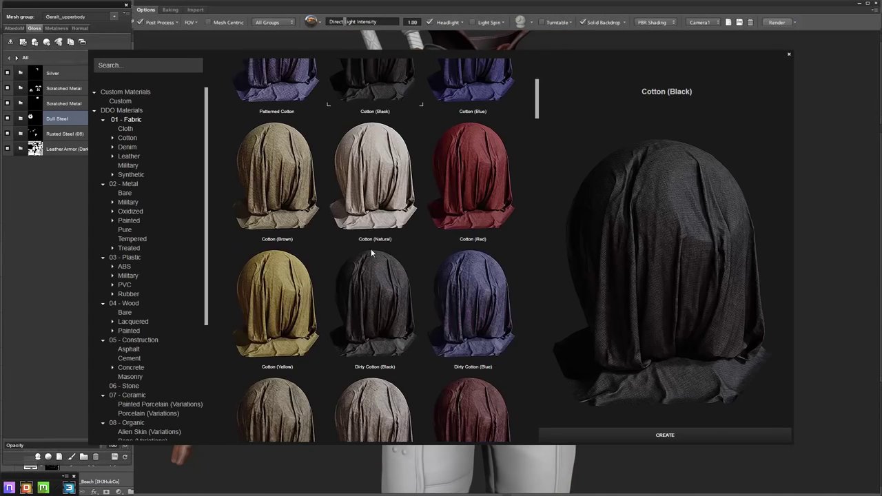
left_click(658, 429)
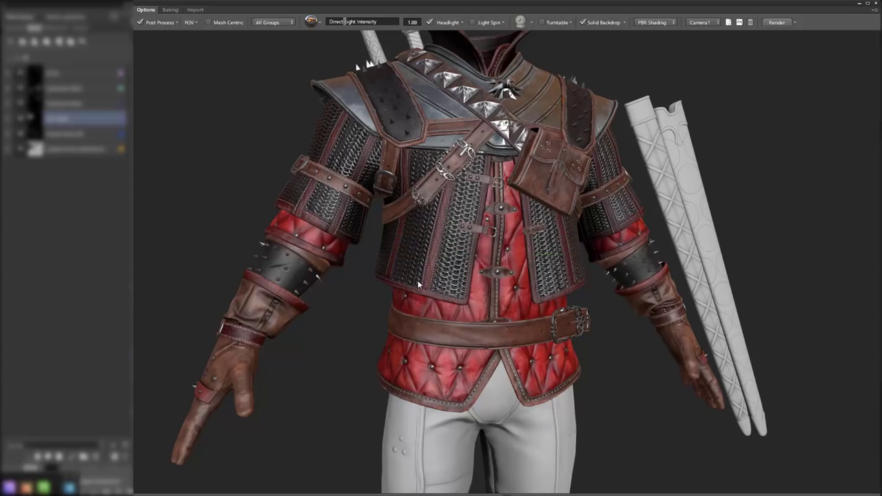
scroll(414, 245, "up", 5)
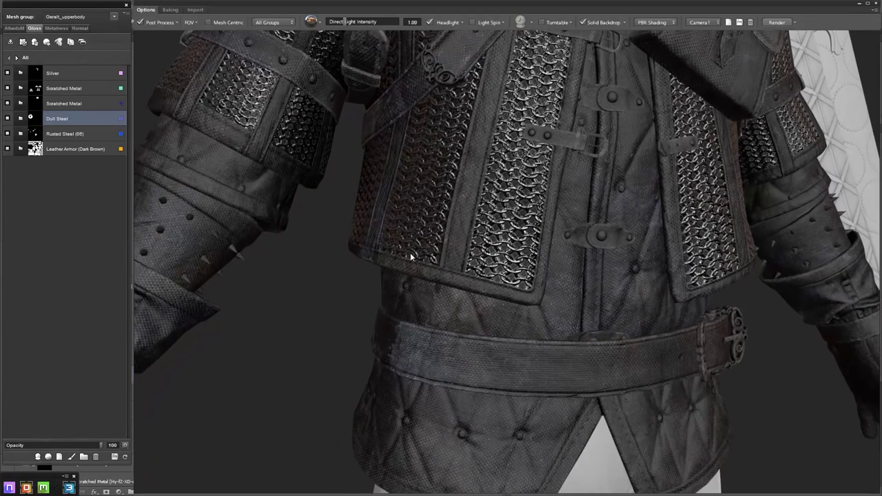
Inspect the new material's Cotton Base and Edge Wear layers and save the textures
left_click(65, 148)
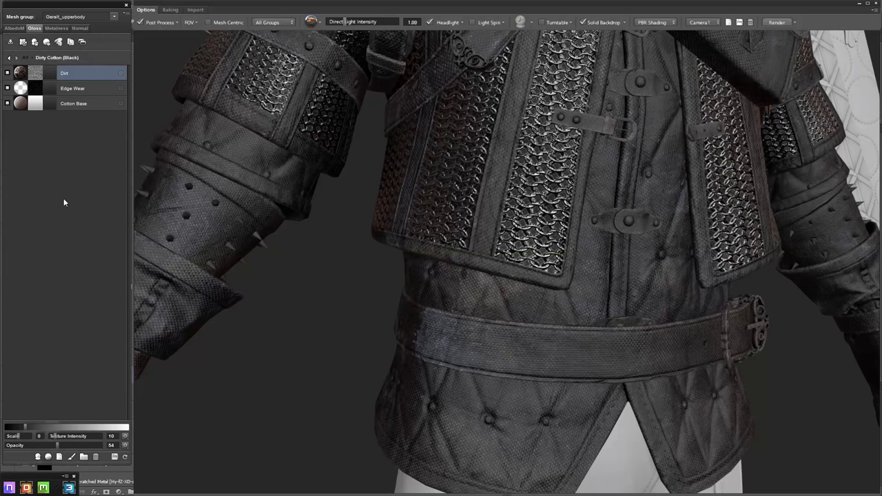
left_click(87, 104)
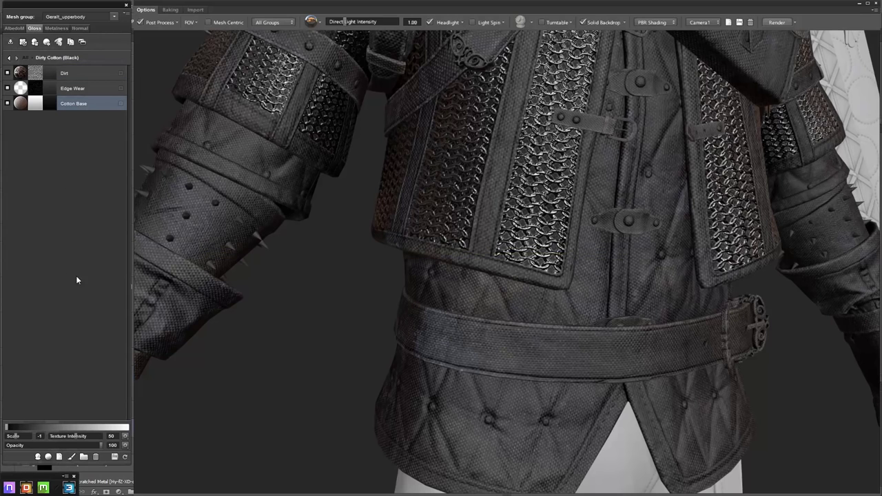
key("ctrl+s")
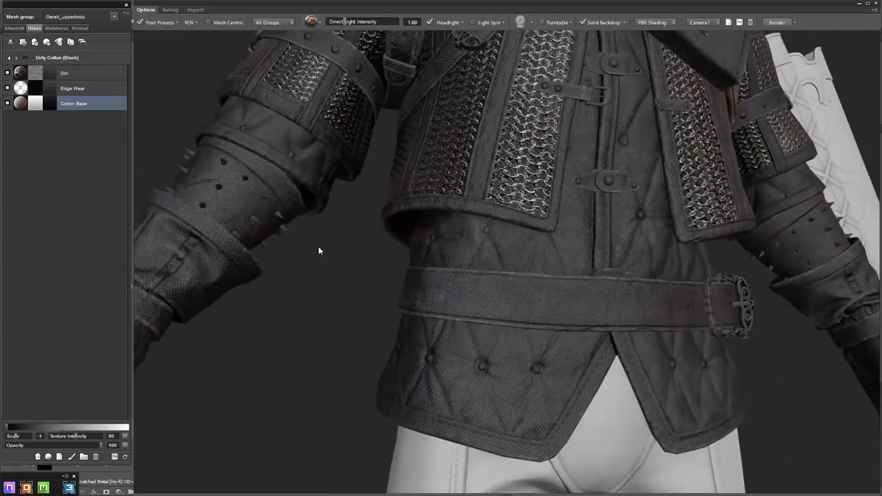
left_click_drag(321, 240, 263, 200)
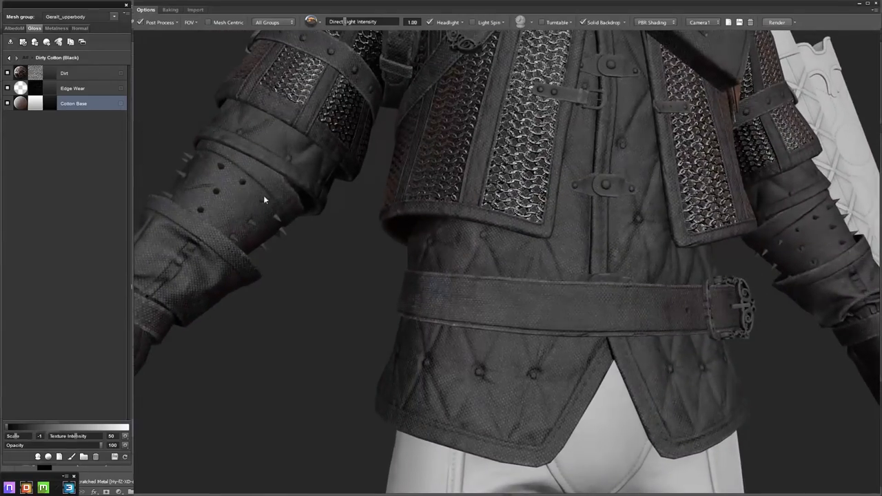
left_click(60, 91)
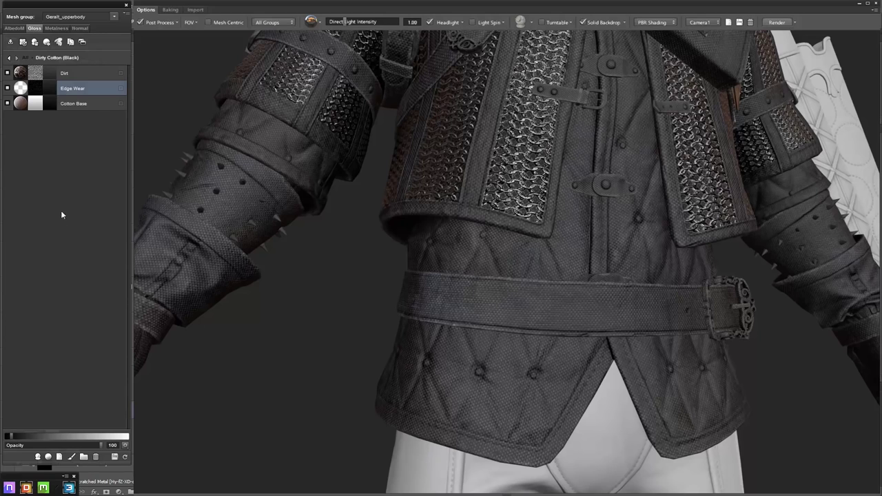
Set the Cotton Base colour to near-black #090707 and go back to the material list
left_click(74, 105)
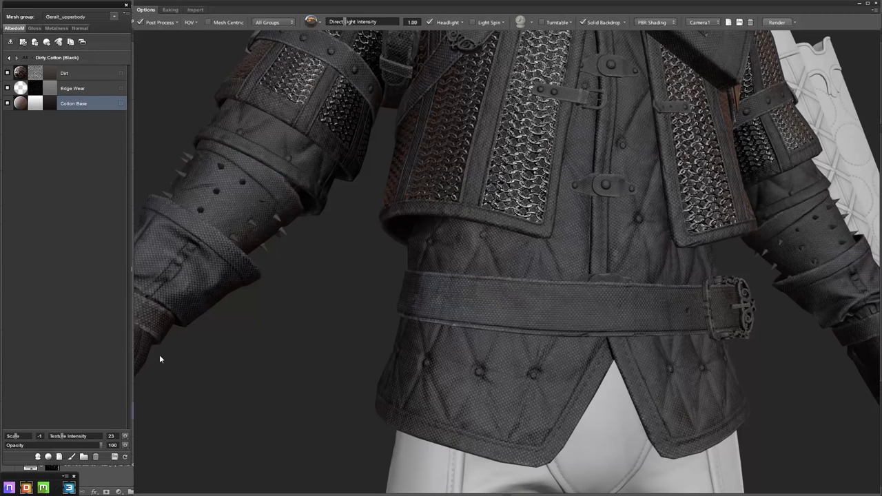
left_click(50, 103)
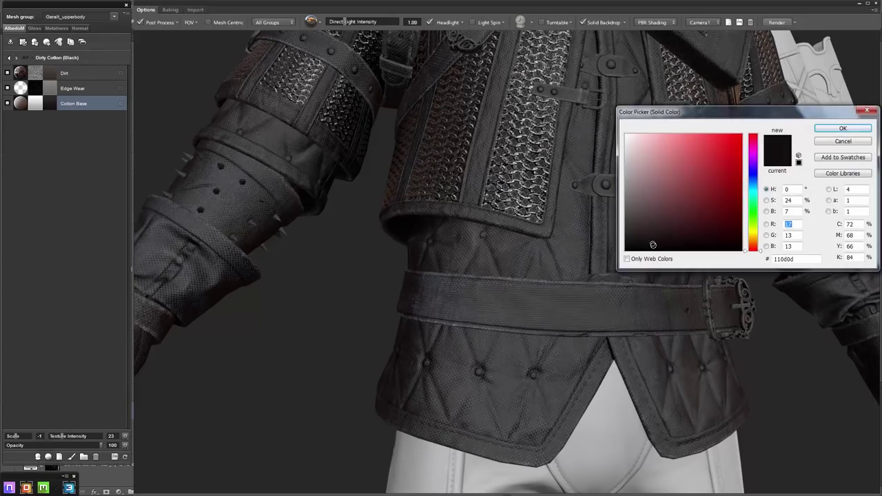
left_click(842, 129)
mouse_move(573, 172)
left_mouse_down()
mouse_move(724, 191)
mouse_move(535, 191)
left_mouse_up()
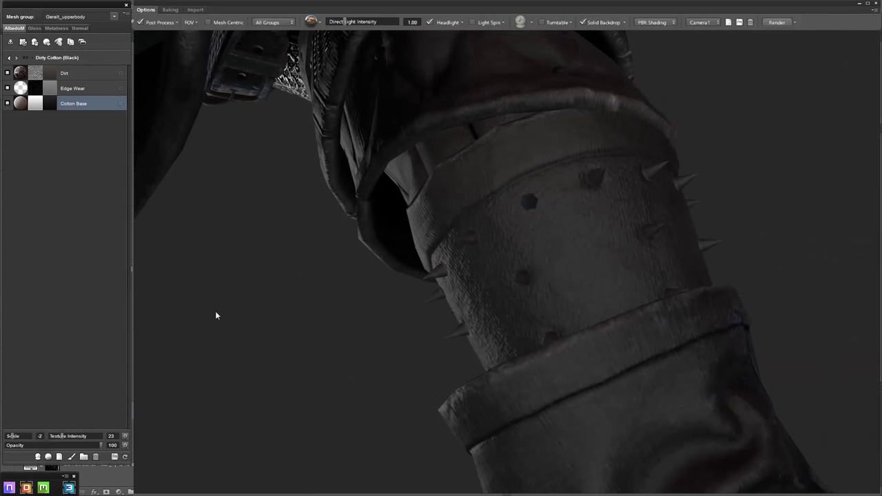
left_click(7, 58)
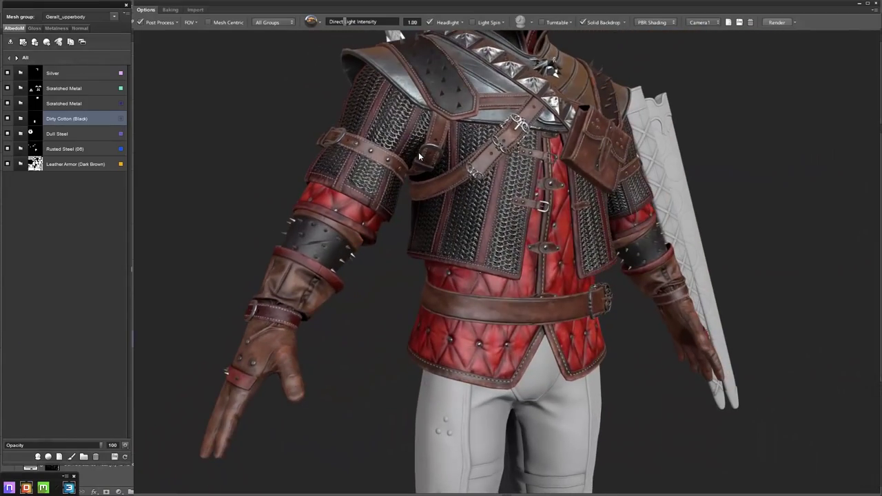
Save Leather Armor (Dark Brown) as a custom smart material named 'leather tut'
left_click(76, 164)
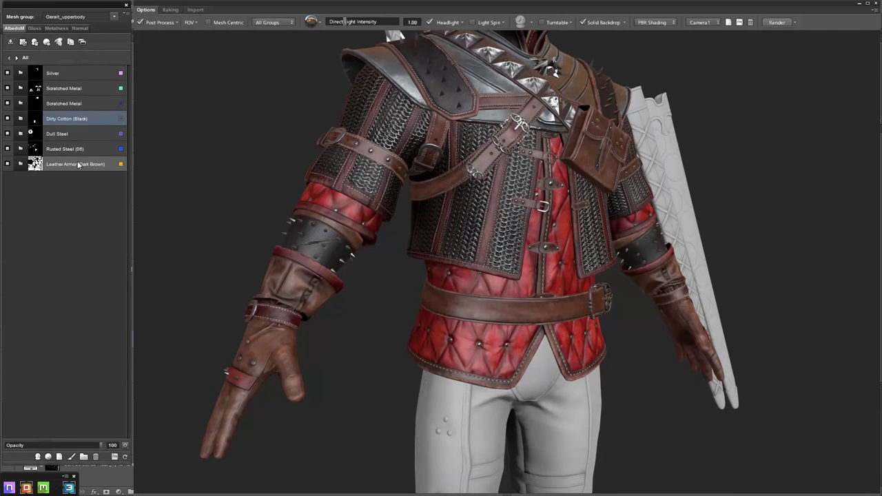
left_click(31, 44)
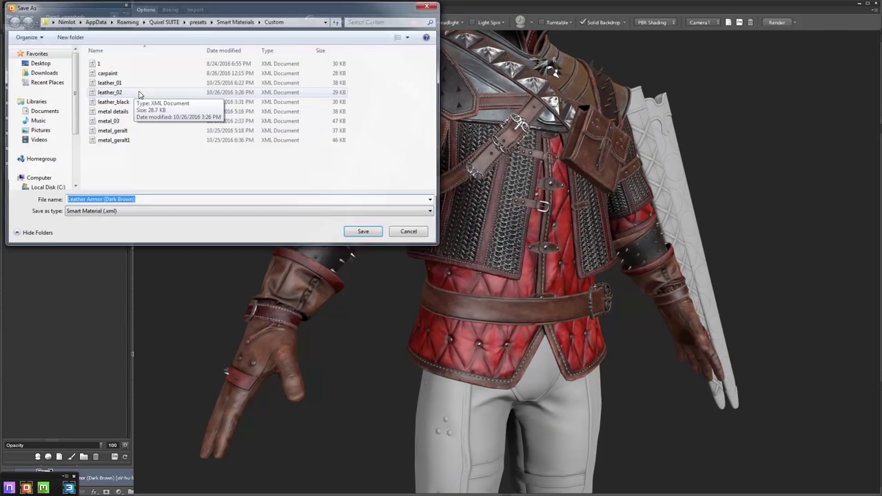
type("leather_tu")
key("Return")
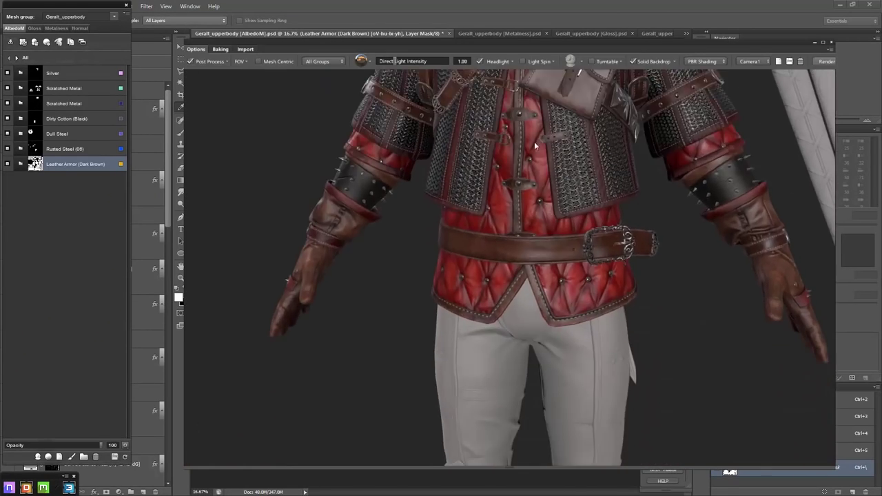
Apply the custom leather tut smart material to the Geralt_lowerbody mesh group
left_click(114, 16)
left_click(69, 34)
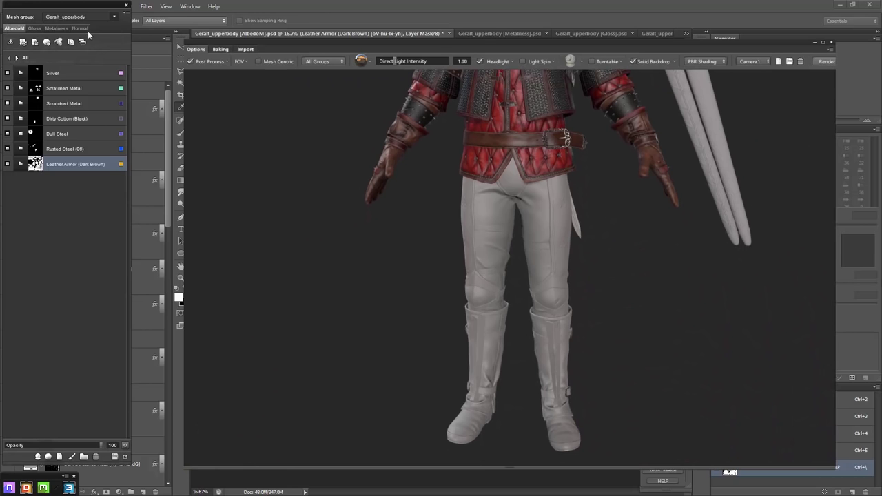
left_click(48, 456)
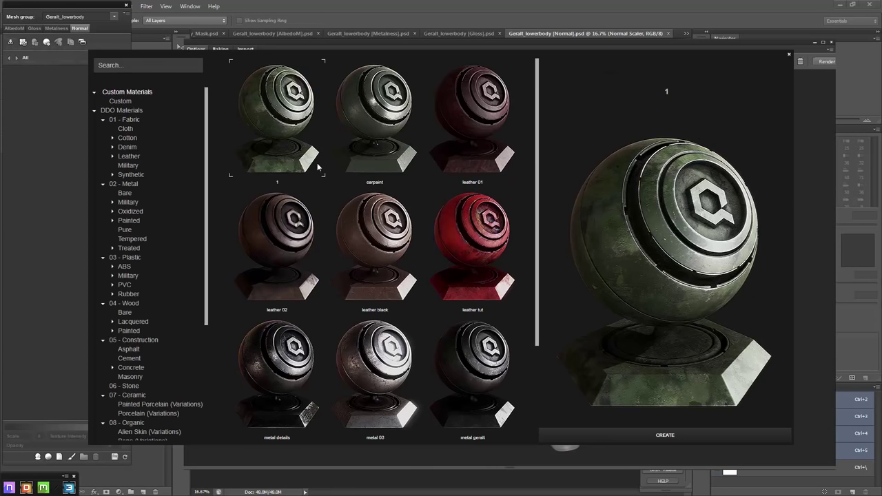
left_click(472, 237)
left_click(665, 435)
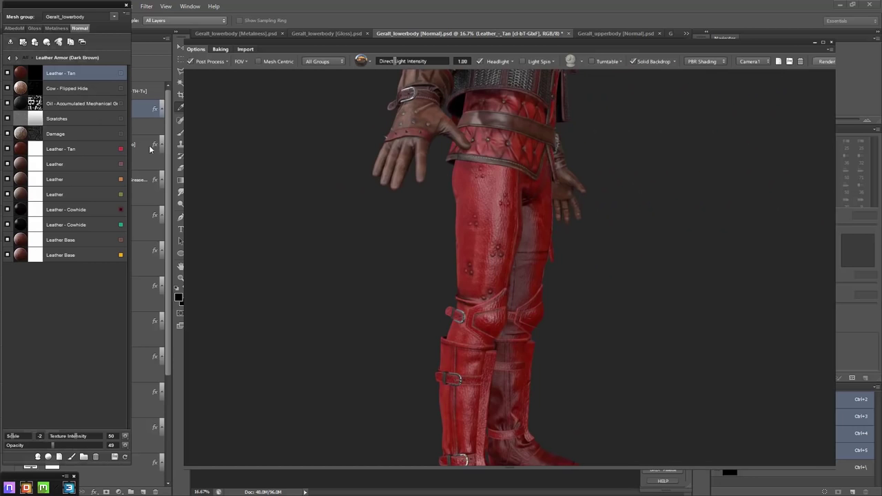
Return to the top-level list, inspect the legs in the viewer, and select Leather Armor (Dark Brown)
left_click(9, 57)
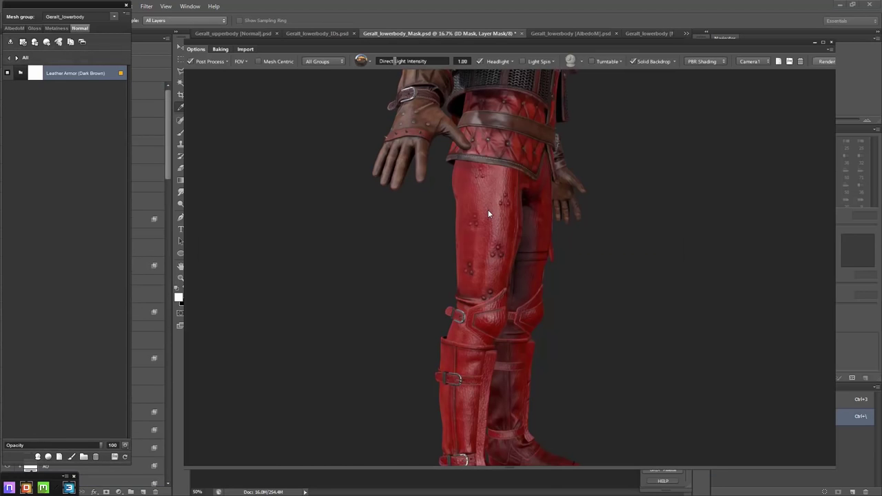
scroll(565, 227, "up", 3)
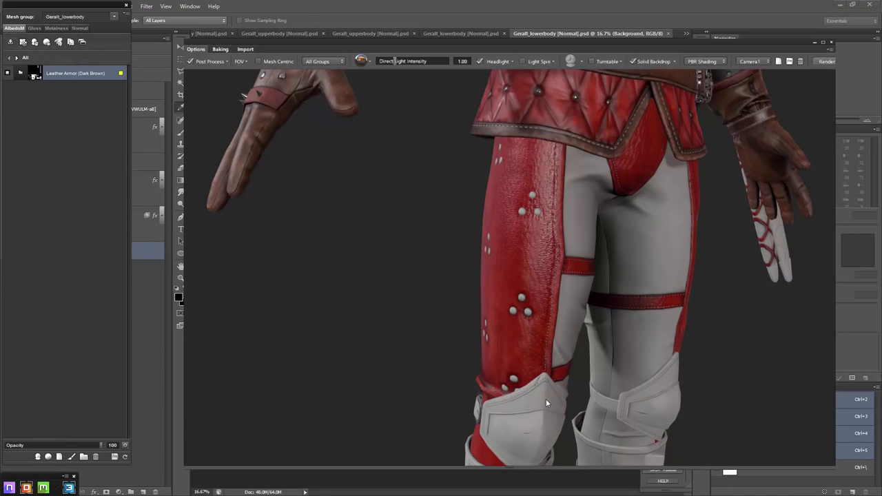
mouse_move(440, 335)
middle_mouse_down()
mouse_move(503, 290)
mouse_move(305, 260)
mouse_move(518, 383)
mouse_move(555, 238)
middle_mouse_up()
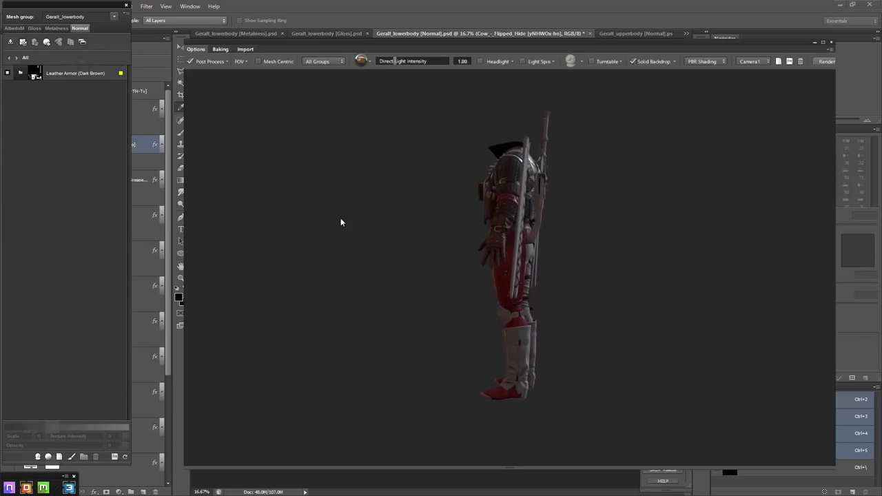
scroll(500, 204, "up", 5)
scroll(493, 259, "up", 3)
left_click_drag(494, 259, 438, 265)
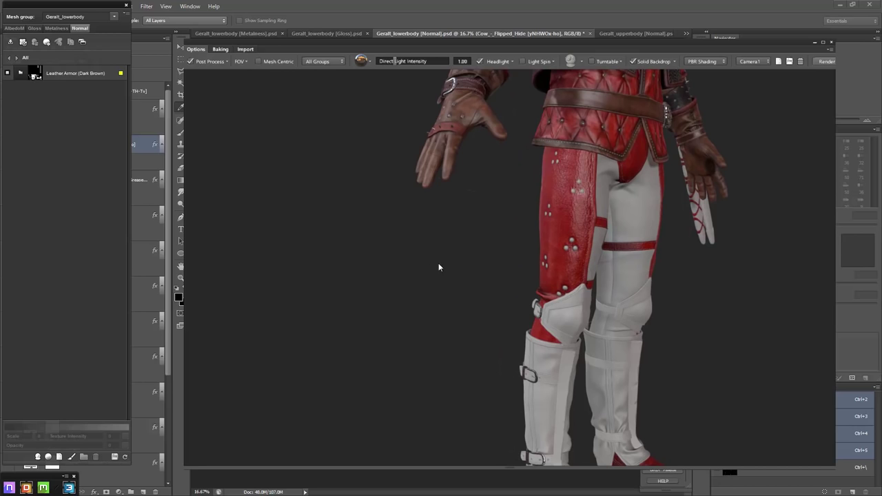
left_click(75, 73)
scroll(410, 173, "up", 2)
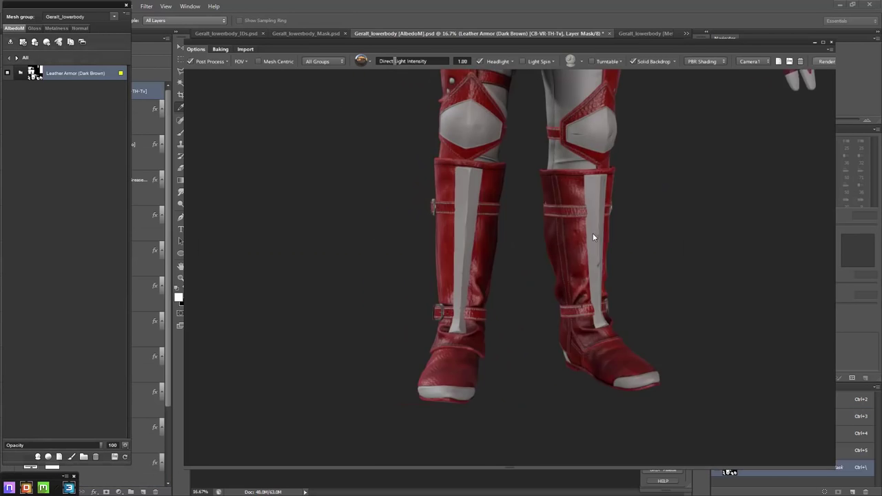
Delete the duplicate Leather - Tan layer from the Leather Armor (Dark Brown) group
left_click(20, 73)
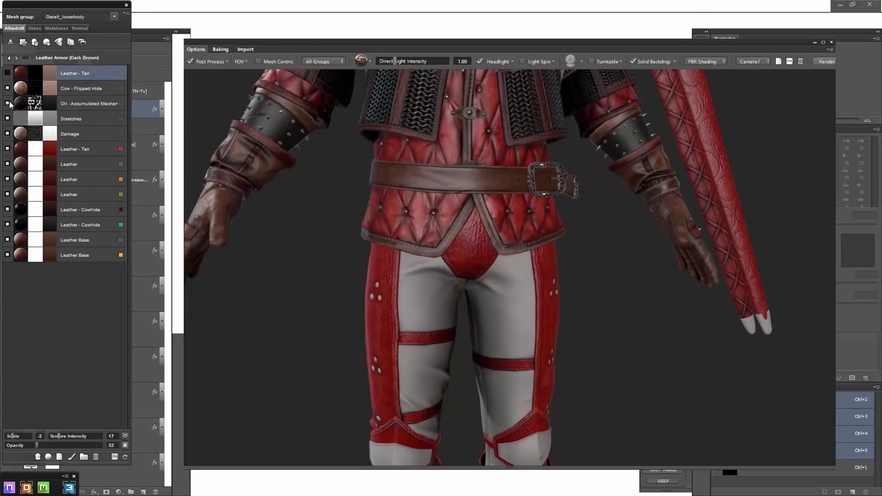
left_click(8, 89)
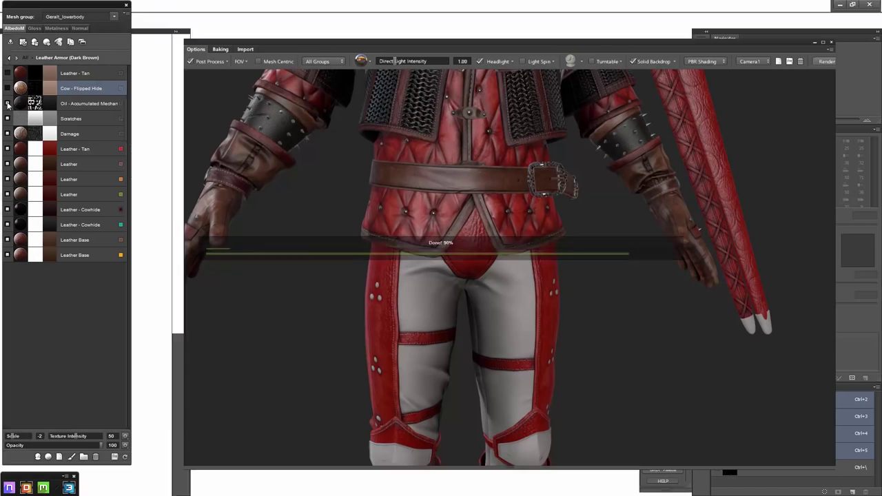
left_click(7, 103)
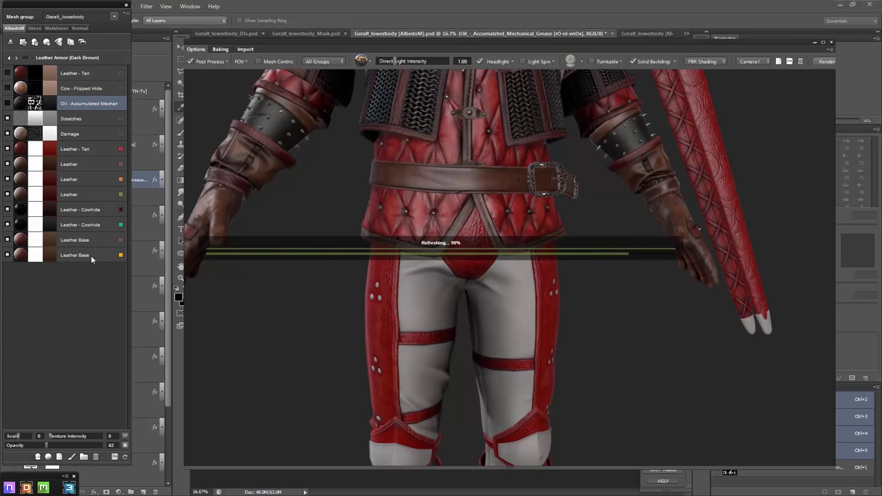
left_click(86, 150)
left_click(95, 457)
key("Return")
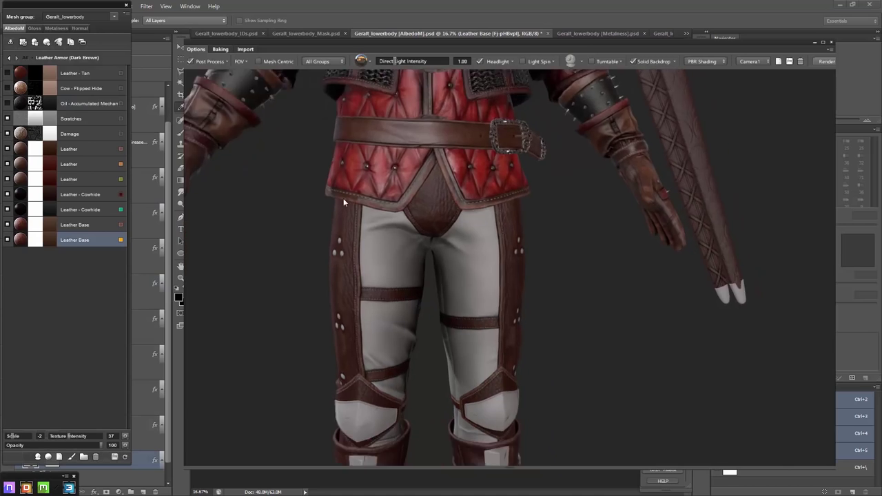
scroll(343, 198, "up", 5)
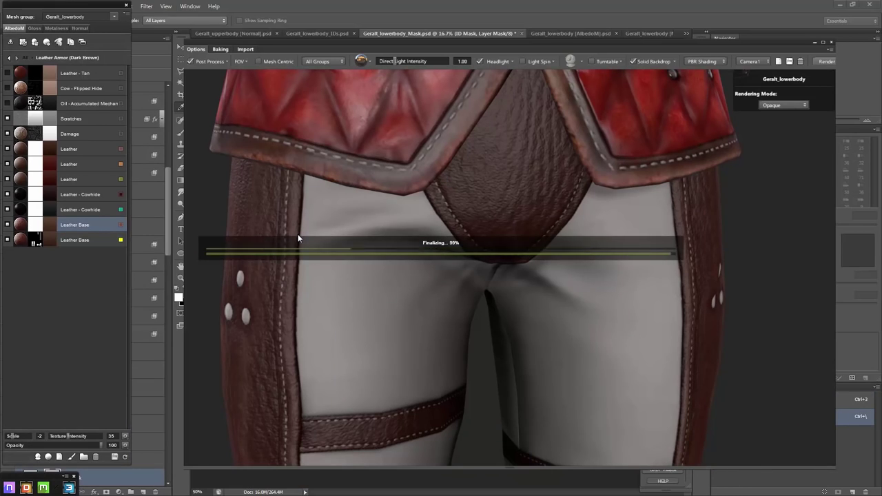
Delete the duplicate Leather - Cowhide layer
left_click(95, 194)
key("Delete")
key("Return")
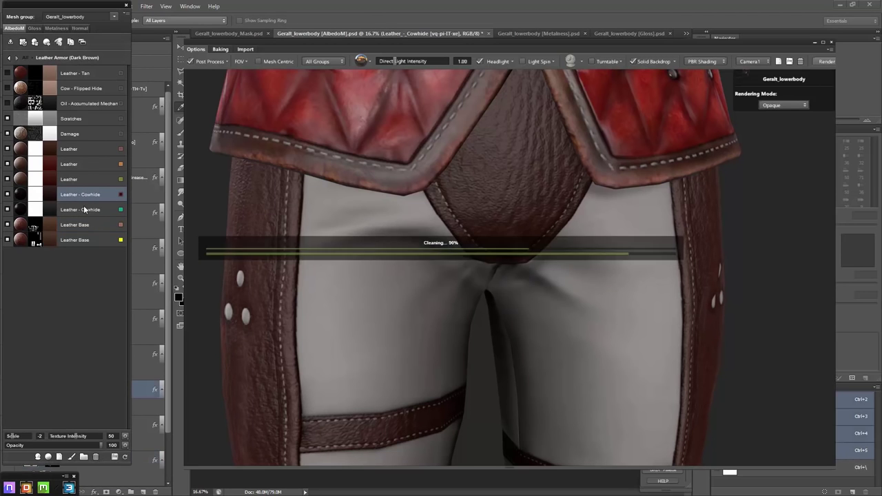
middle_click_drag(378, 268, 198, 224)
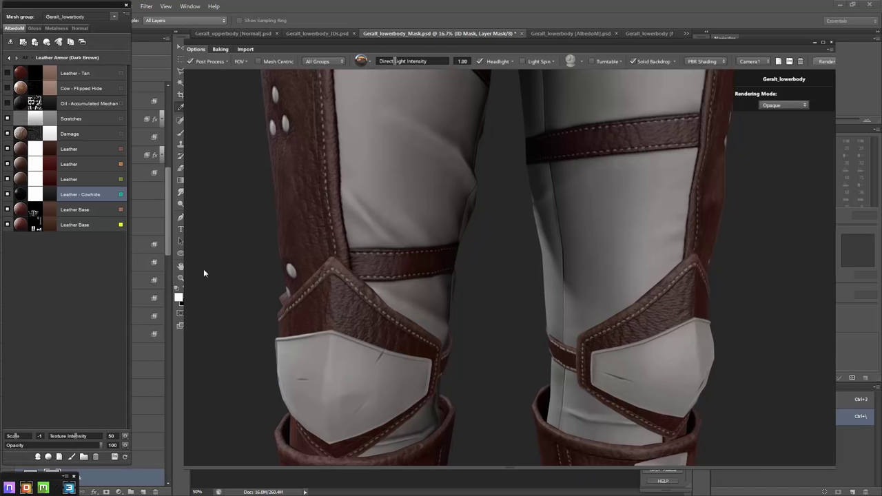
Select each Leather layer in turn to see which parts of the knees it covers
left_click(86, 180)
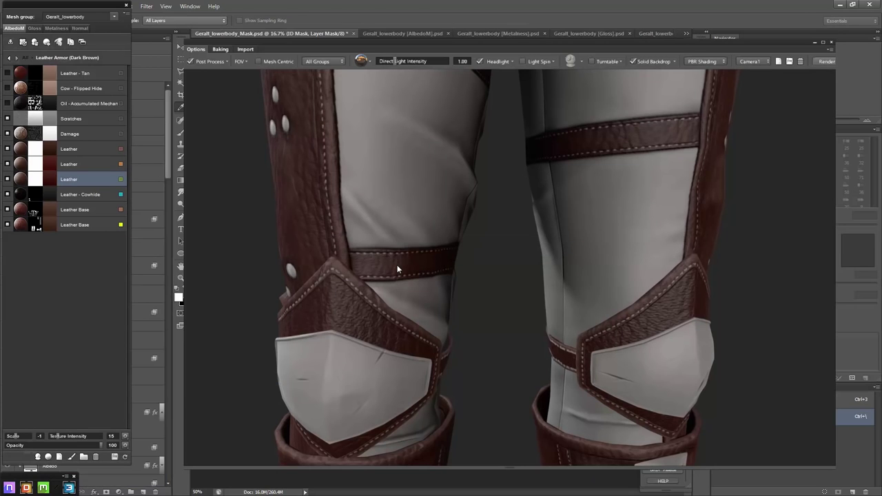
scroll(481, 289, "up", 3)
scroll(480, 292, "up", 2)
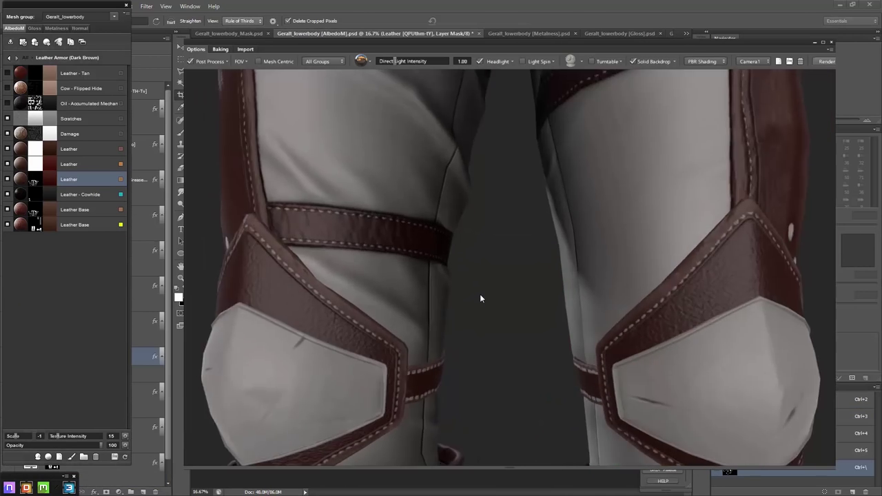
scroll(480, 298, "down", 3)
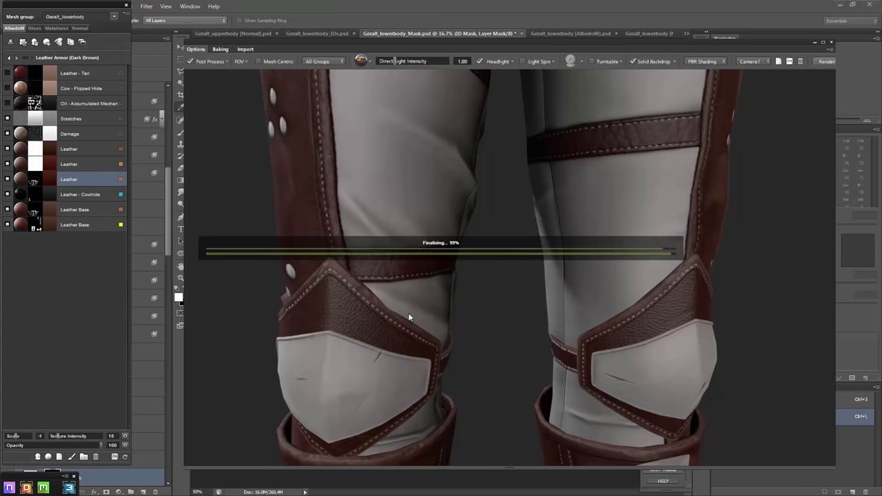
scroll(390, 290, "down", 3)
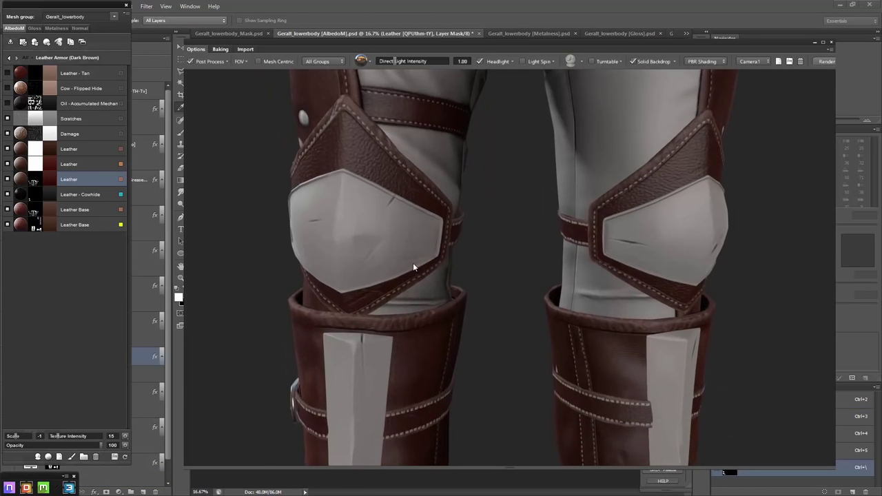
scroll(412, 263, "down", 2)
left_click(90, 164)
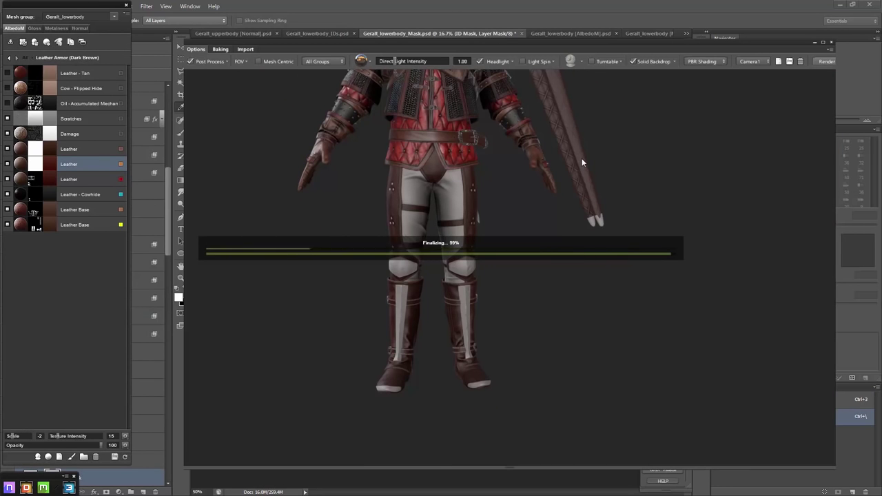
mouse_move(315, 216)
left_mouse_down()
mouse_move(339, 226)
mouse_move(340, 190)
left_mouse_up()
scroll(340, 221, "up", 3)
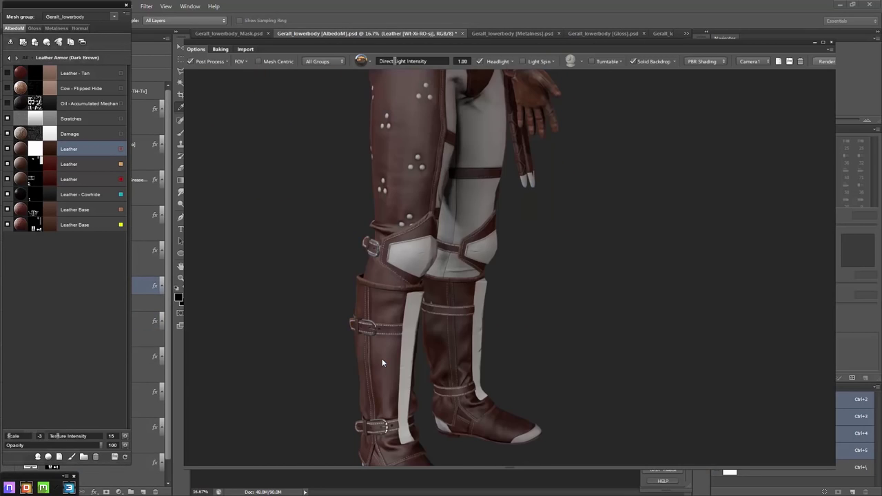
left_click(382, 358)
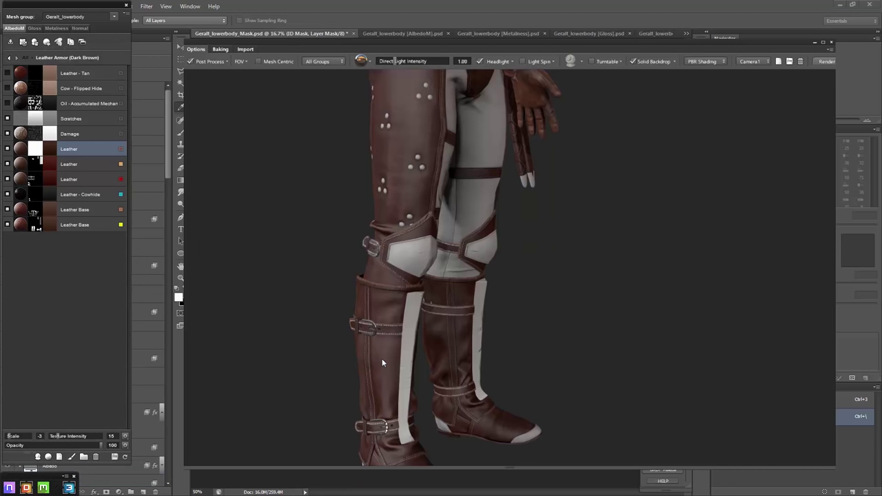
scroll(335, 161, "down", 2)
scroll(320, 236, "down", 2)
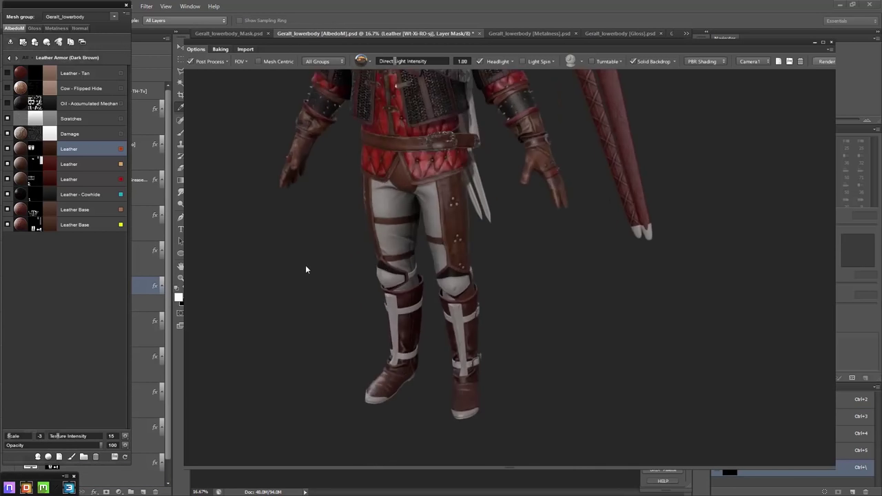
scroll(311, 264, "up", 3)
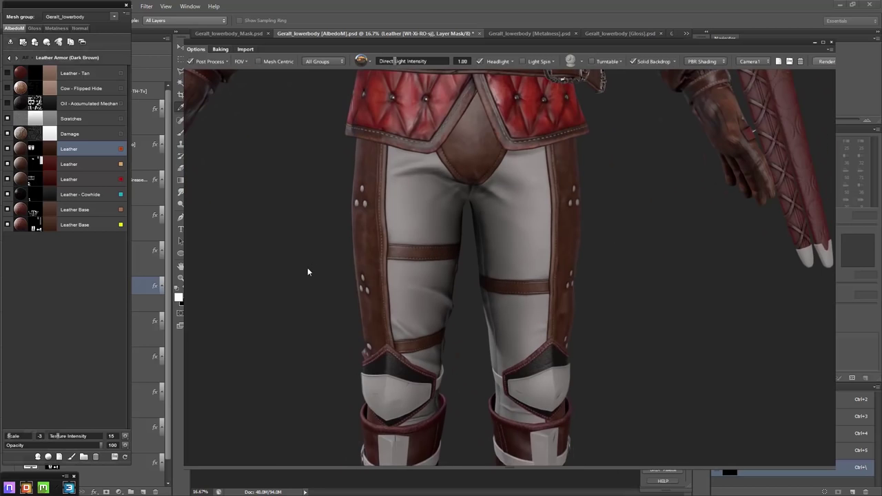
Swap the two Leather Base layers and give the lower one a dark brown colour
left_click(91, 211)
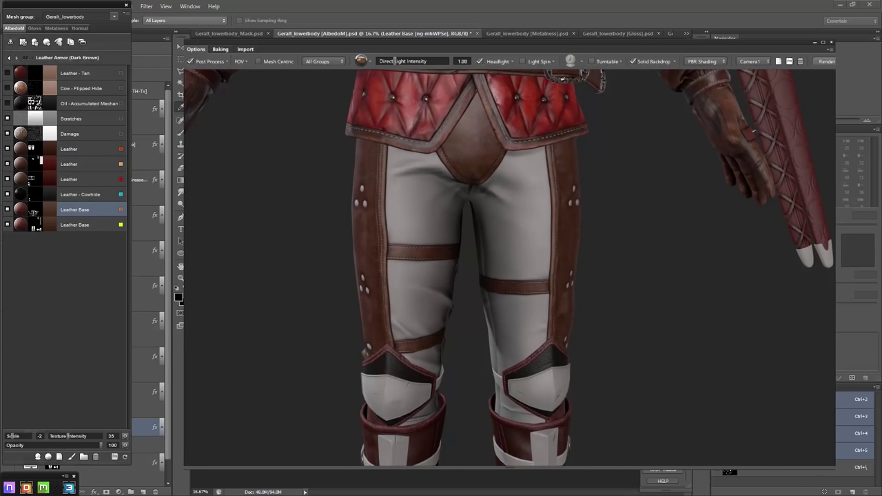
left_click_drag(54, 214, 98, 234)
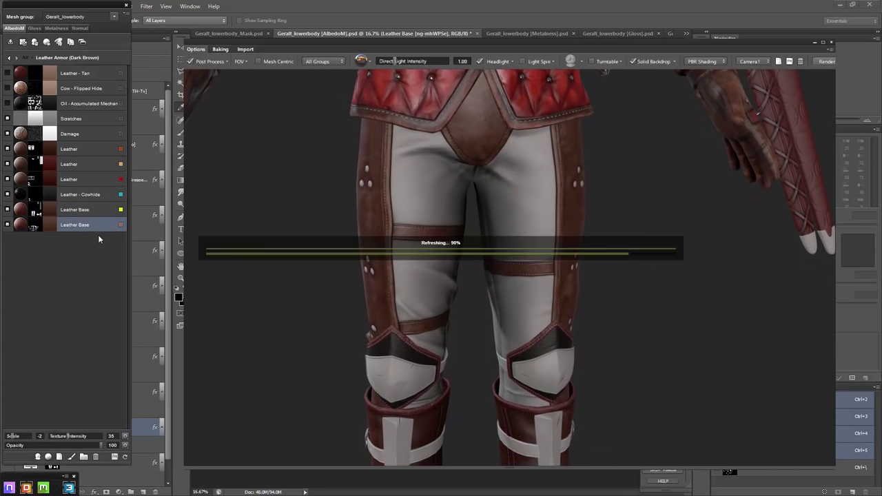
double_click(50, 228)
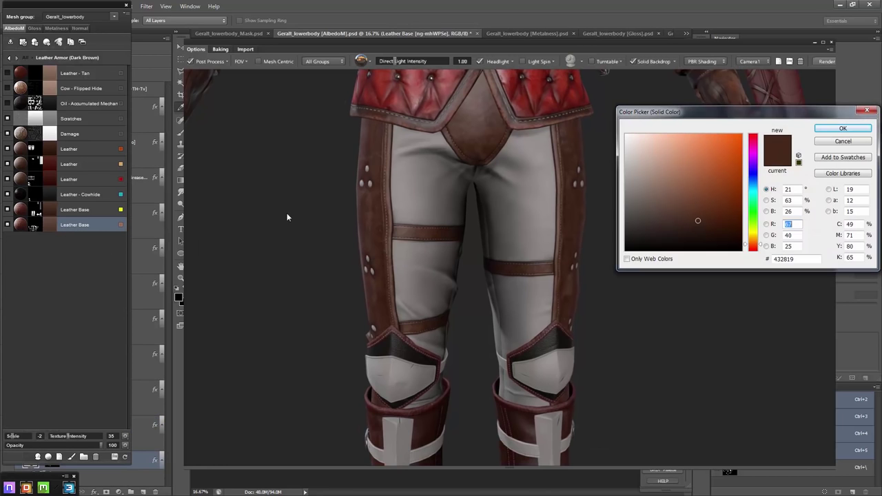
left_click(830, 130)
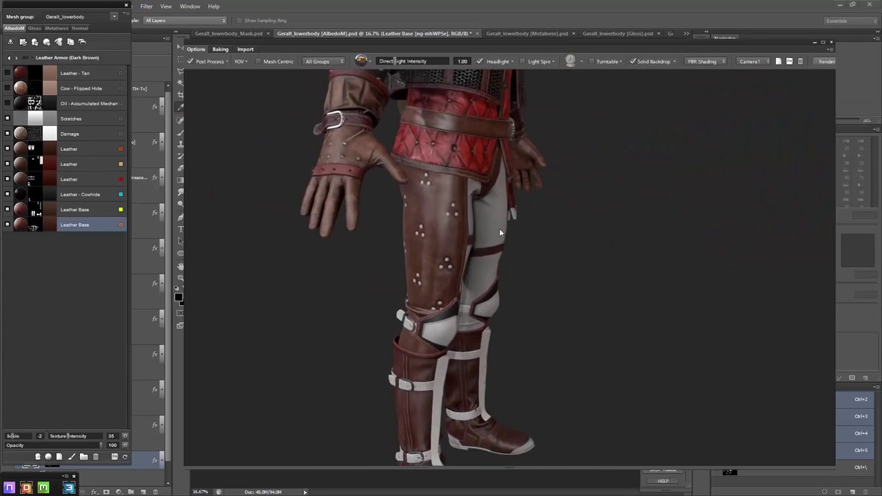
key("ctrl+3")
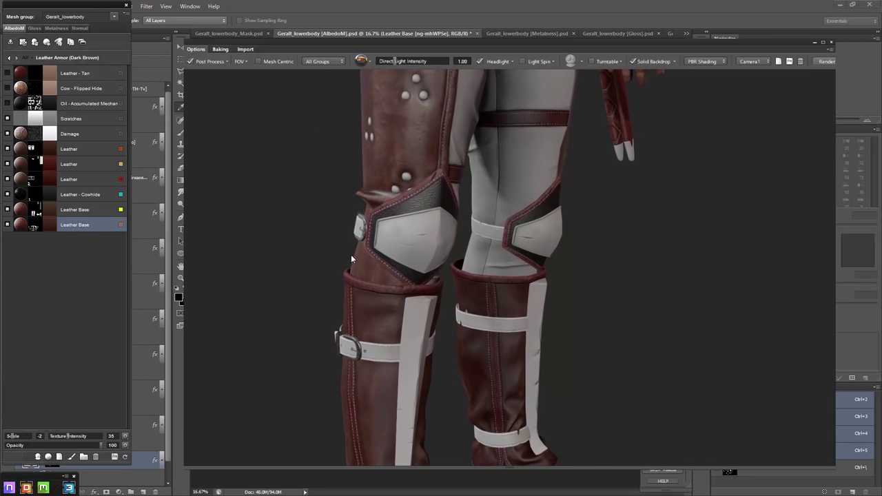
Shift the second Leather layer's colour toward an orange brown
left_click(69, 164)
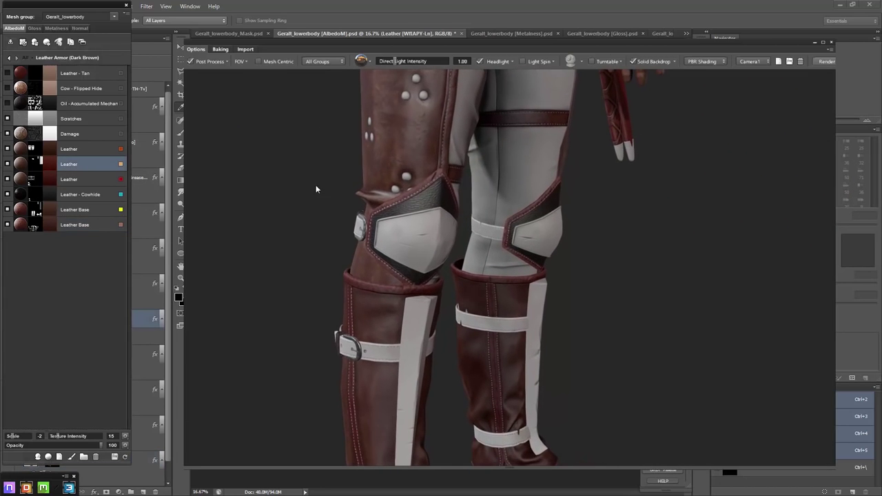
double_click(54, 169)
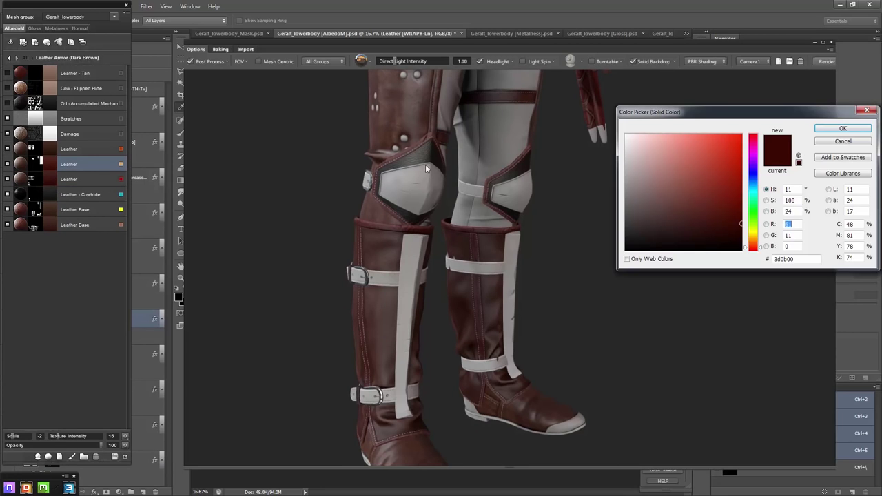
left_click(761, 242)
left_click(842, 128)
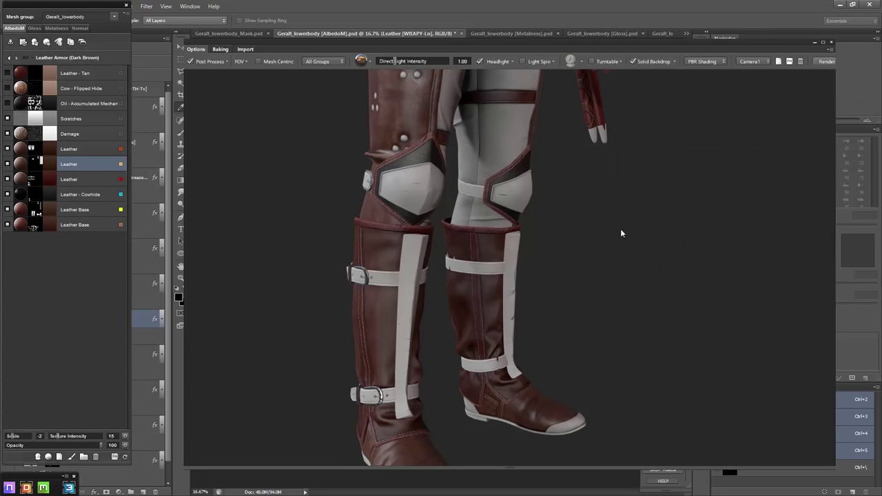
scroll(598, 233, "down", 5)
left_click_drag(572, 245, 558, 233)
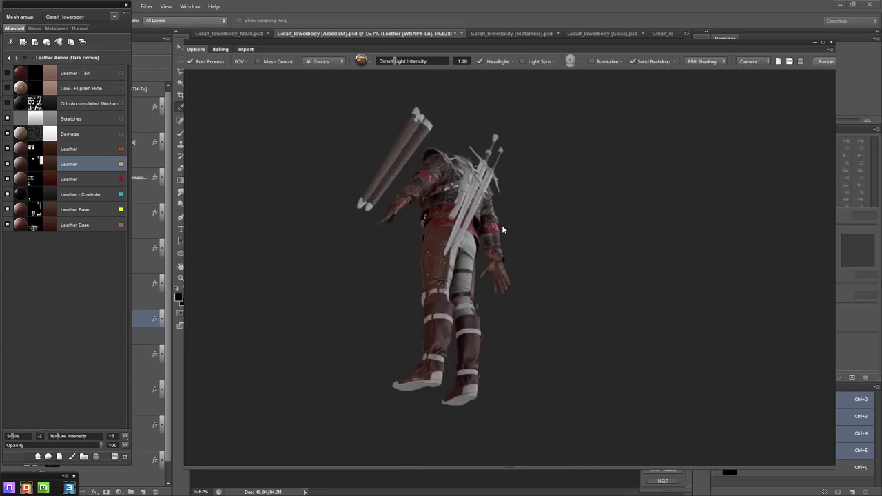
scroll(558, 234, "up", 5)
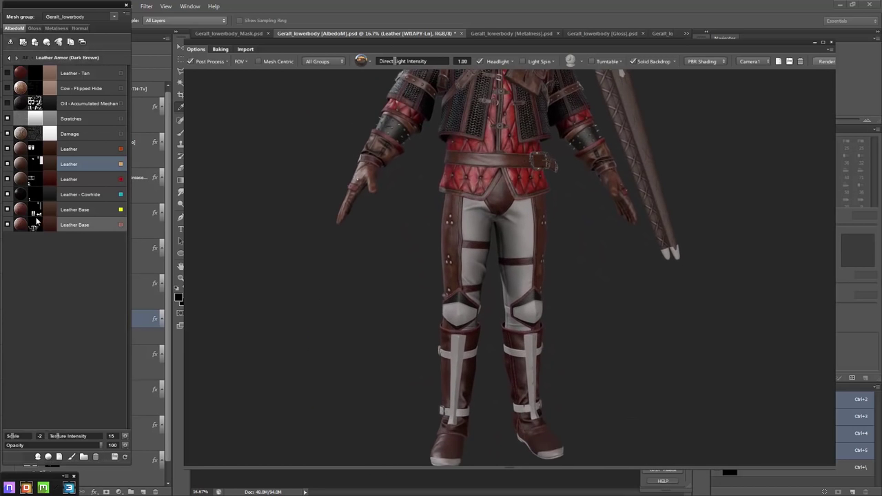
Tint the third Leather layer a darker, more orange brown
left_click(83, 180)
scroll(361, 154, "down", 2)
mouse_move(361, 154)
left_mouse_down()
mouse_move(365, 171)
mouse_move(346, 206)
left_mouse_up()
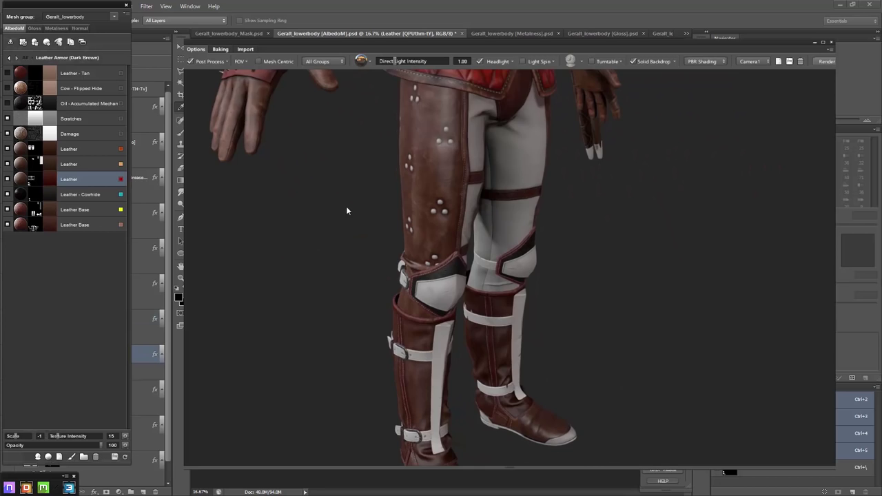
scroll(346, 206, "up", 3)
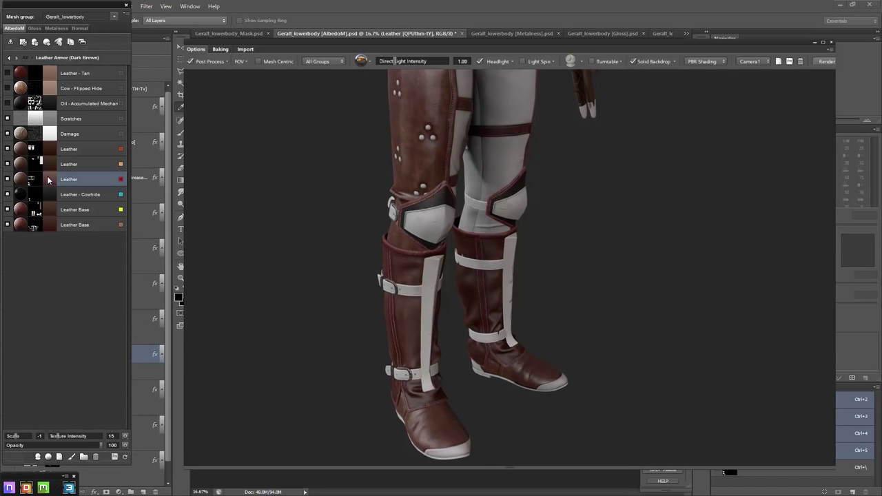
double_click(47, 176)
left_click_drag(764, 252, 763, 242)
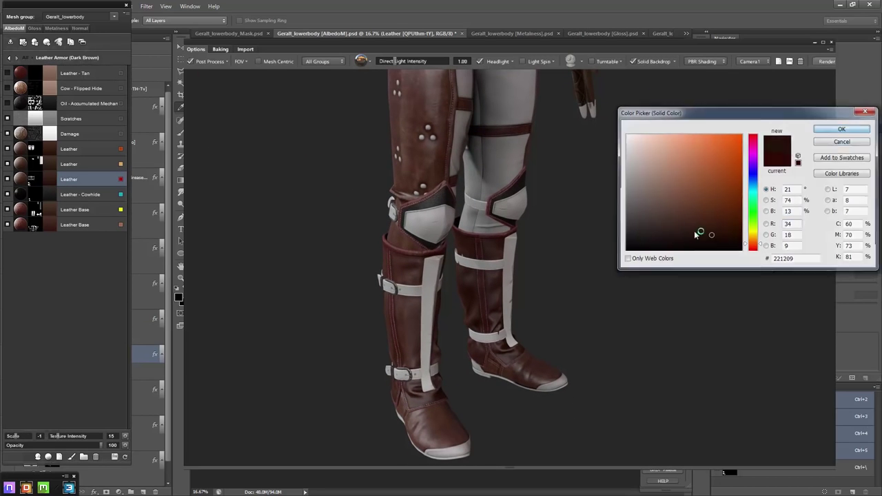
key("Return")
mouse_move(647, 240)
left_mouse_down()
mouse_move(637, 240)
mouse_move(646, 214)
mouse_move(635, 274)
mouse_move(606, 315)
mouse_move(594, 238)
left_mouse_up()
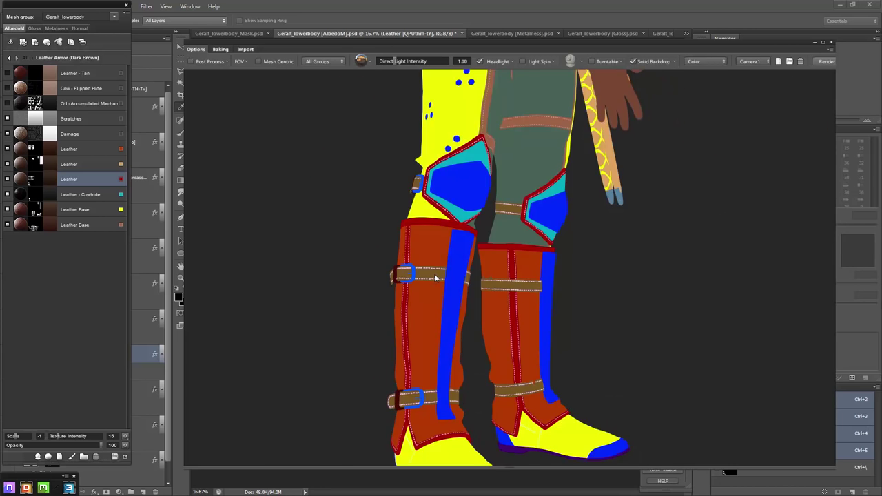
Re-mask the Oil - Accumulated Mechanical Grease layer with the Cavity Soot preset, then select Cow - Flipped Hide
left_click_drag(434, 274, 326, 280)
left_click(82, 222)
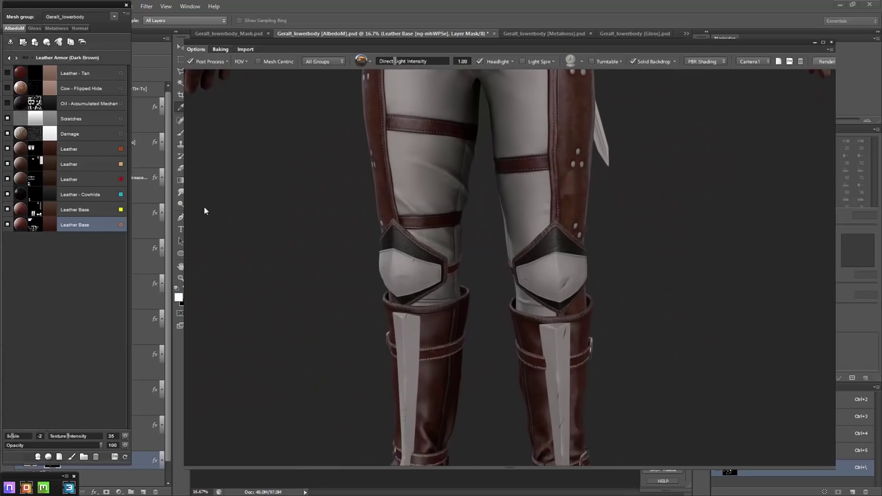
left_click(36, 103)
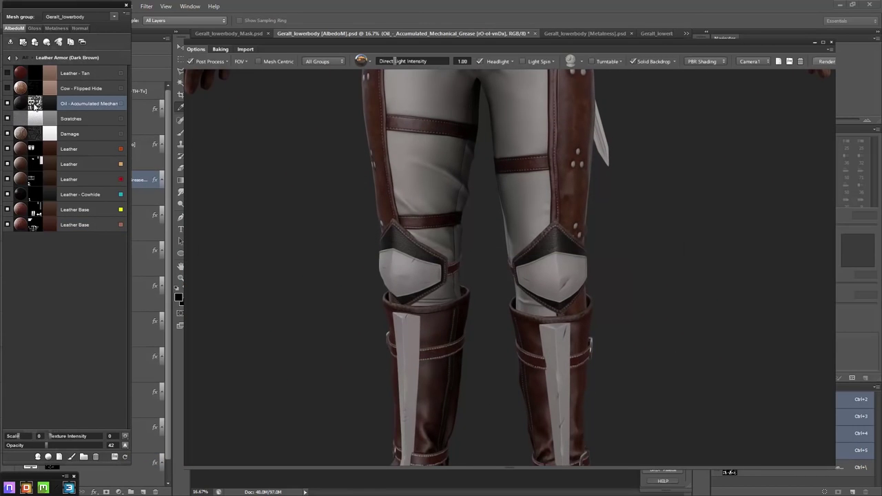
key("Return")
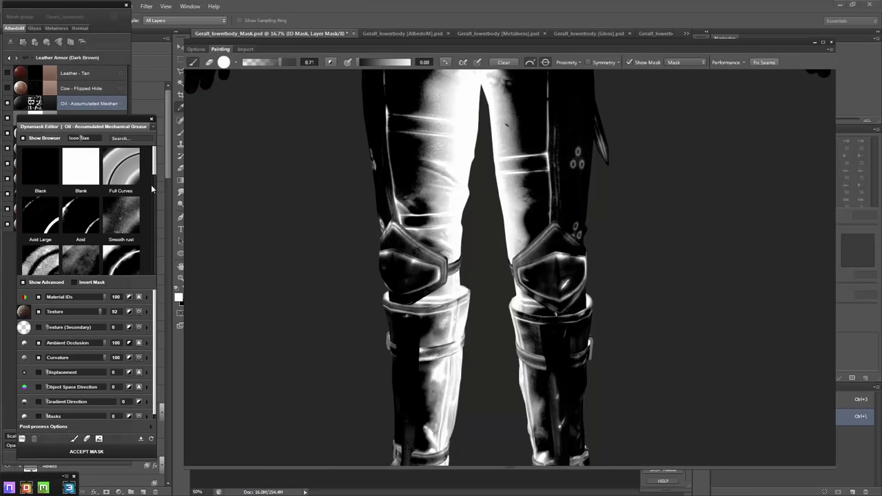
scroll(138, 193, "down", 2)
left_click(127, 250)
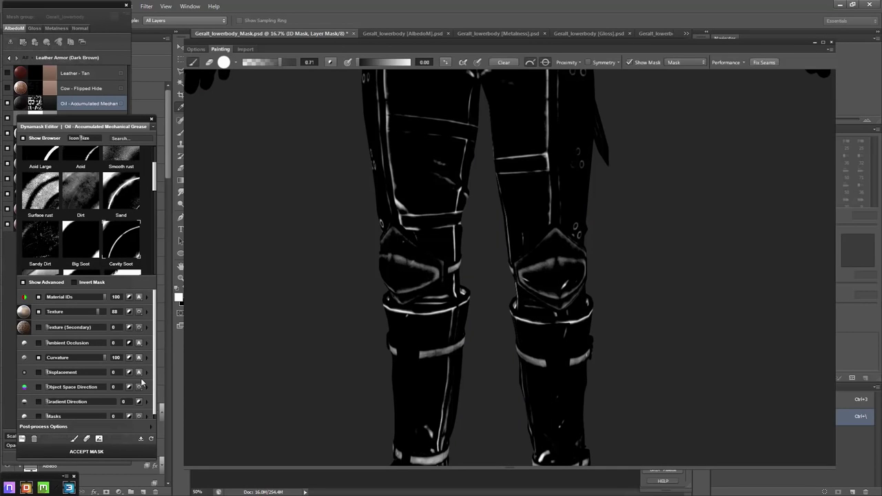
key("Return")
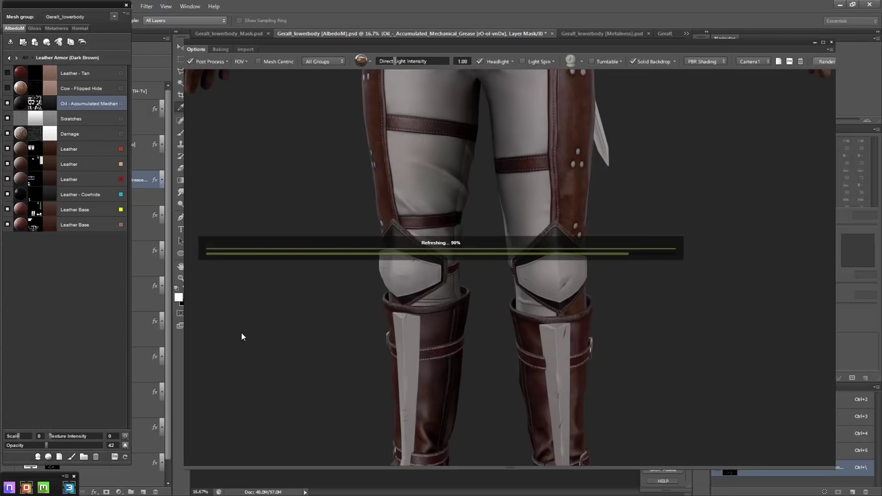
left_click_drag(241, 336, 339, 213)
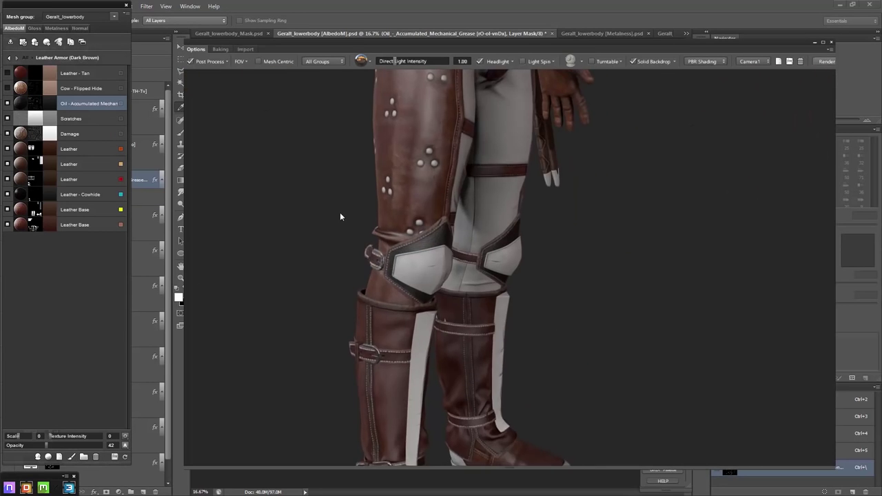
left_click(40, 90)
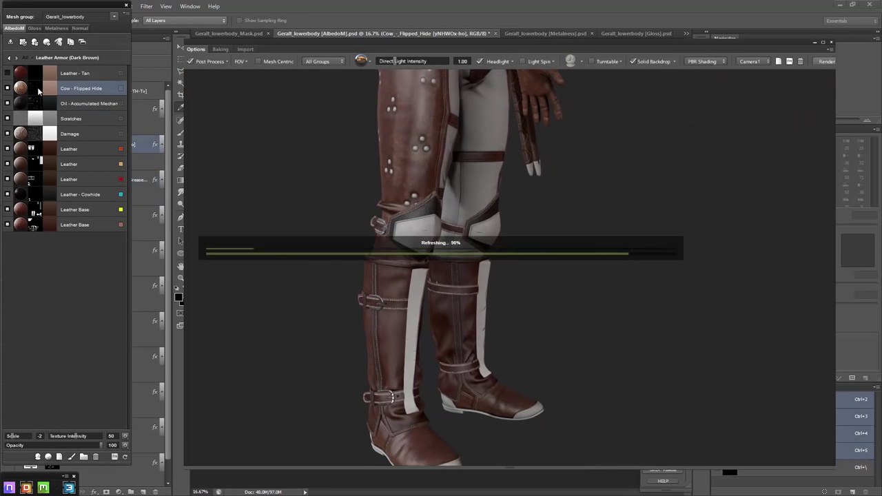
Toggle the Leather - Tan layer's visibility and preview the flat material ID colours
left_click(494, 286)
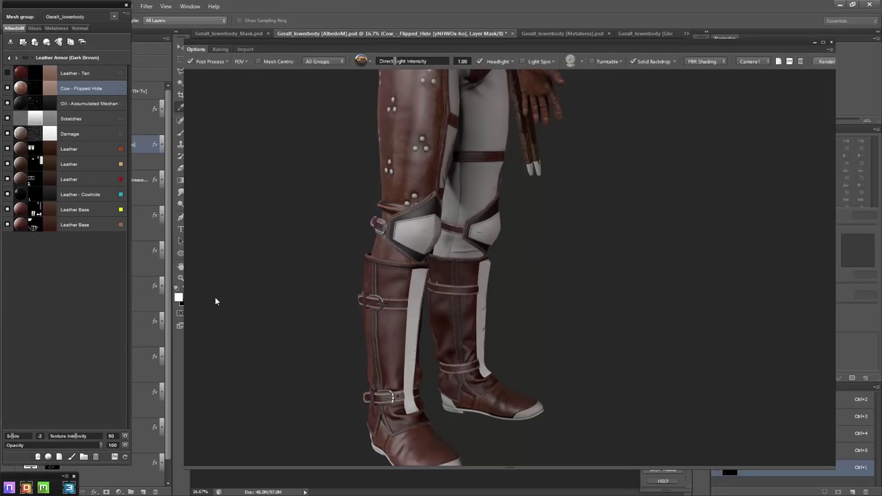
left_click_drag(246, 231, 310, 235)
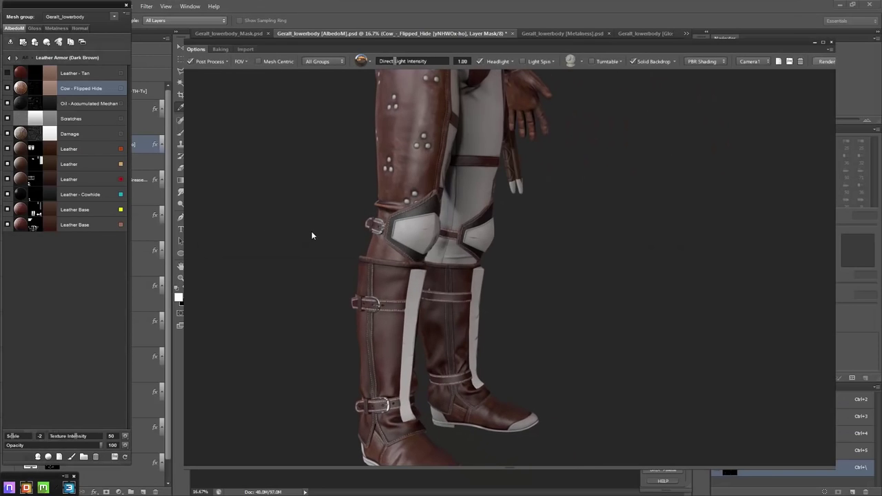
left_click(34, 75)
left_click(7, 72)
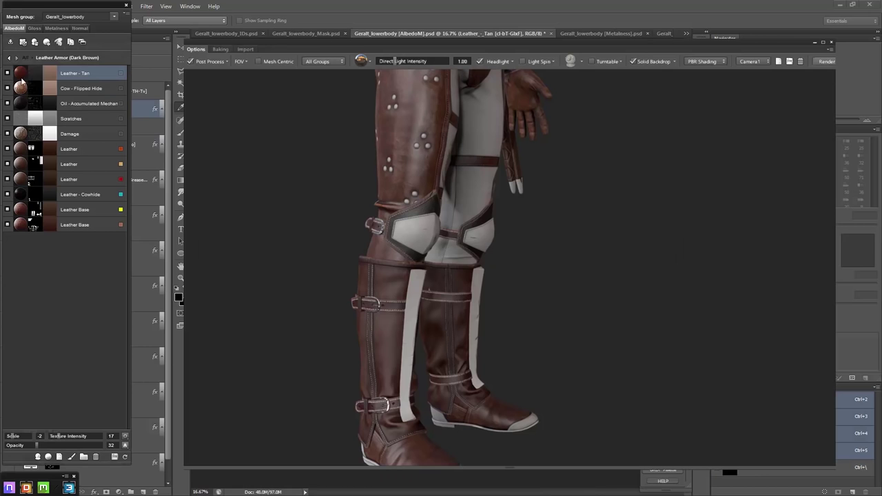
key("c")
key("c")
Darken the first Leather layer to deep brown 381307
left_click(120, 149)
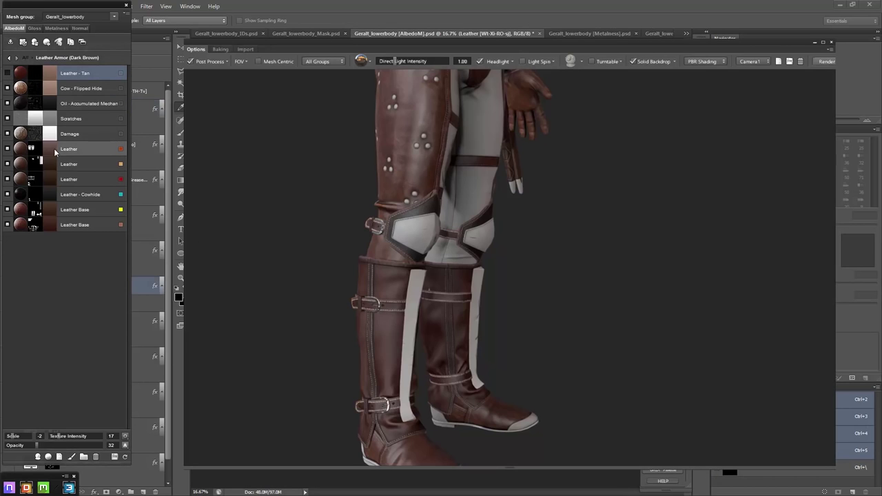
left_click(842, 128)
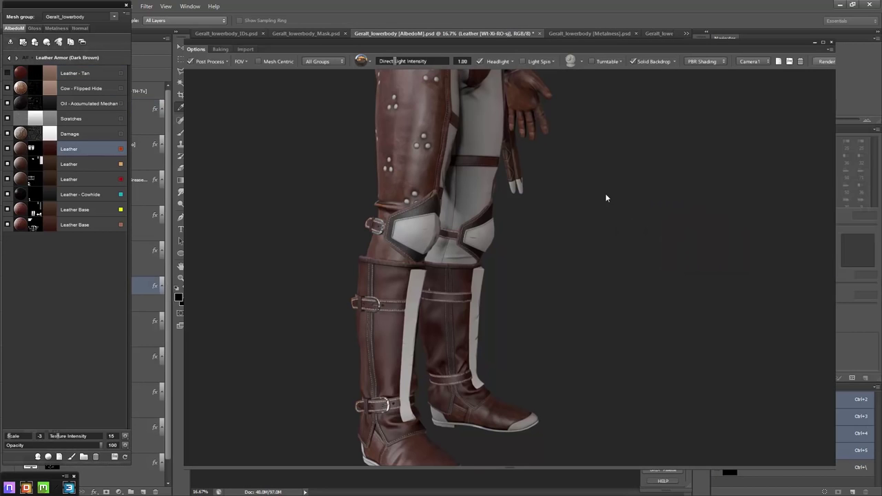
mouse_move(605, 193)
left_mouse_down()
mouse_move(616, 176)
mouse_move(580, 195)
mouse_move(657, 191)
mouse_move(585, 329)
mouse_move(590, 252)
mouse_move(580, 245)
left_mouse_up()
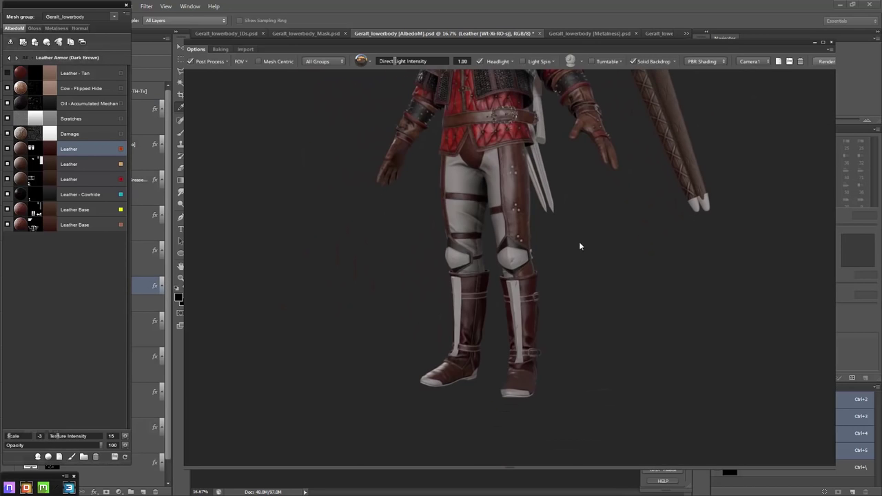
left_click(49, 151)
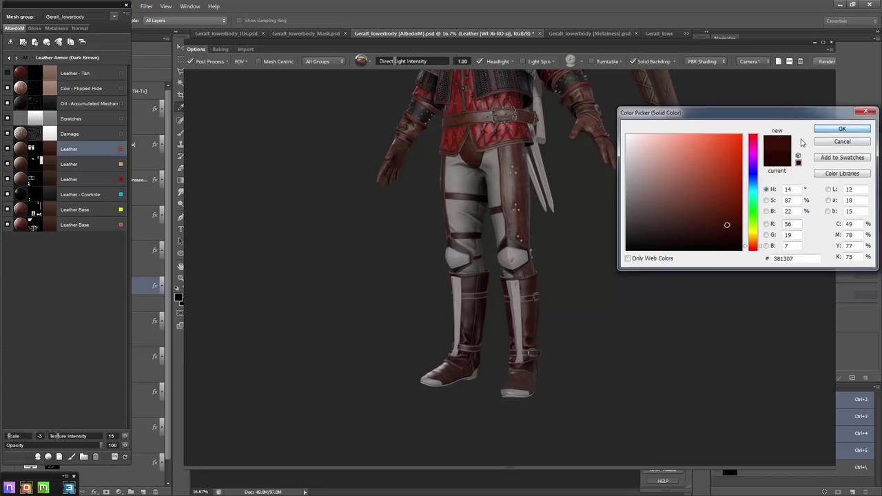
left_click(841, 128)
mouse_move(637, 200)
left_mouse_down()
mouse_move(637, 212)
mouse_move(568, 232)
left_mouse_up()
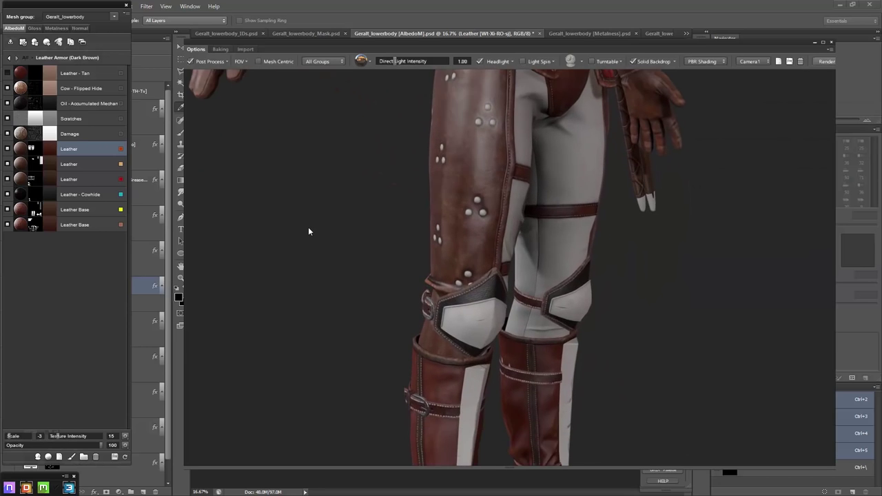
Darken the third Leather layer to 221209, then open the material library from All
left_click(50, 180)
left_click(50, 180)
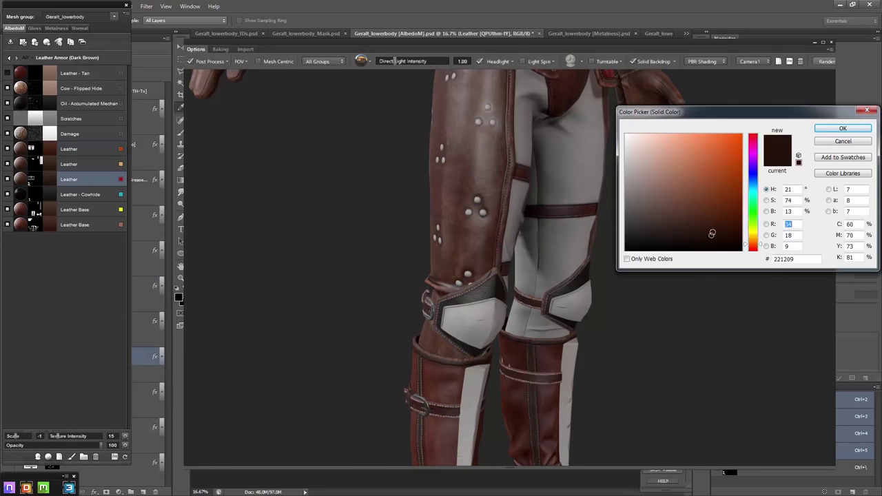
left_click(842, 128)
mouse_move(609, 199)
left_mouse_down()
mouse_move(573, 191)
mouse_move(504, 230)
left_mouse_up()
scroll(506, 281, "down", 5)
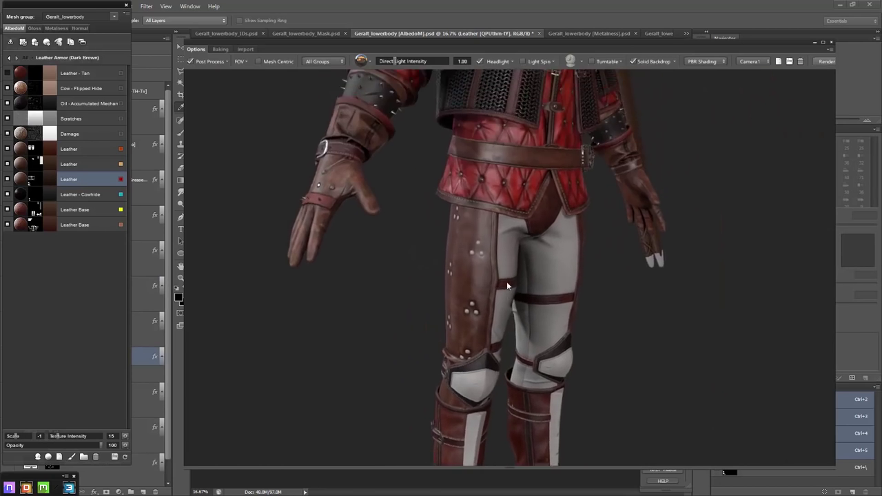
scroll(503, 268, "up", 3)
middle_click_drag(509, 266, 506, 184)
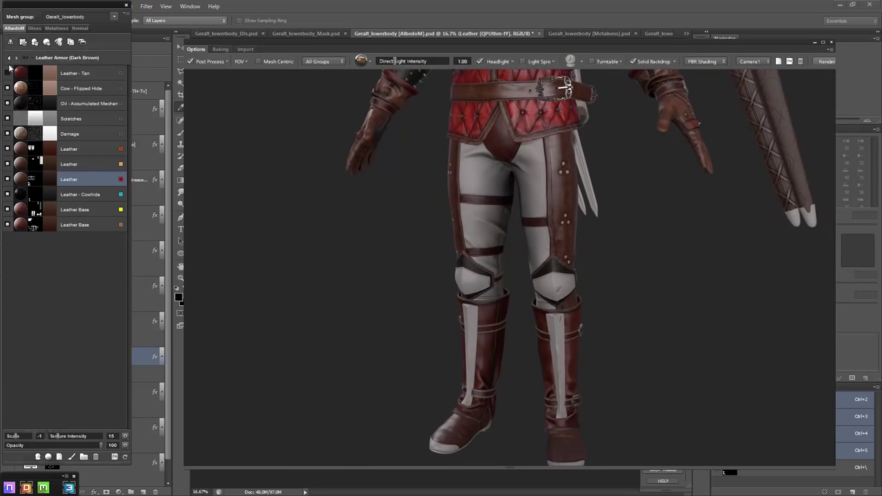
left_click(9, 58)
left_click(42, 457)
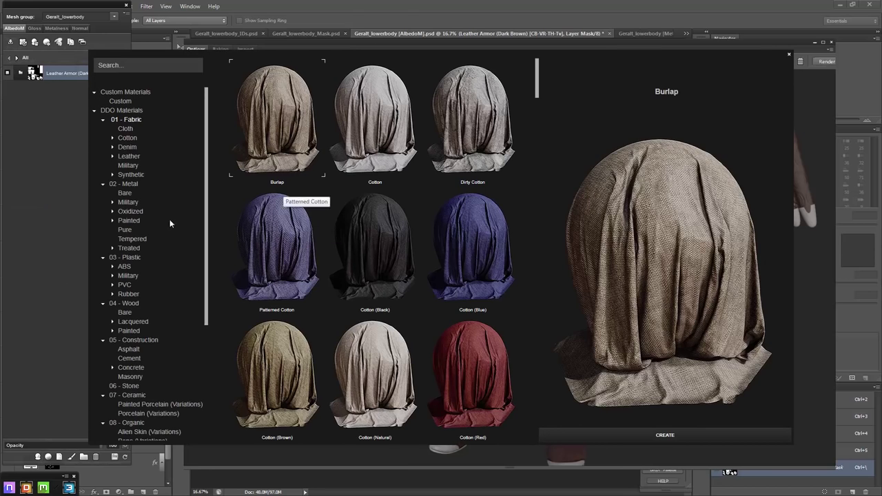
Create a Stained Steel material from 02 - Metal > Bare
left_click(126, 194)
left_click(464, 377)
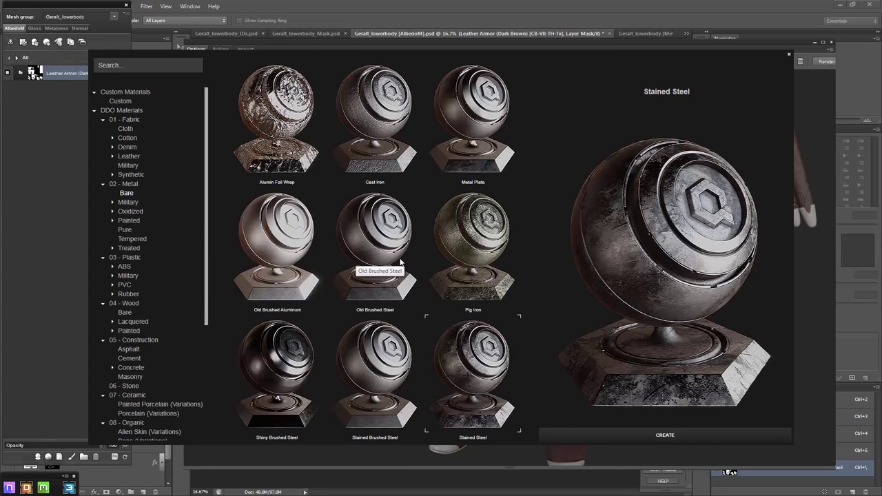
double_click(445, 316)
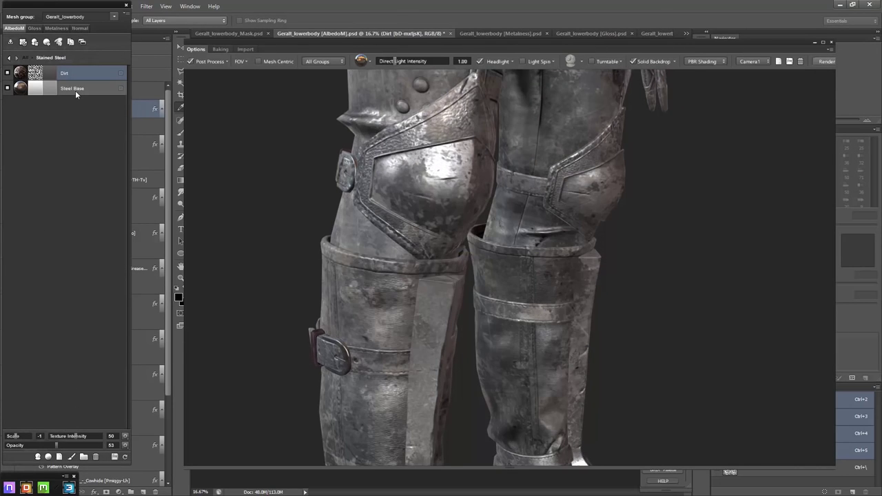
Lower the Stained Steel's Dirt layer opacity to tone down the dirt
left_click(75, 88)
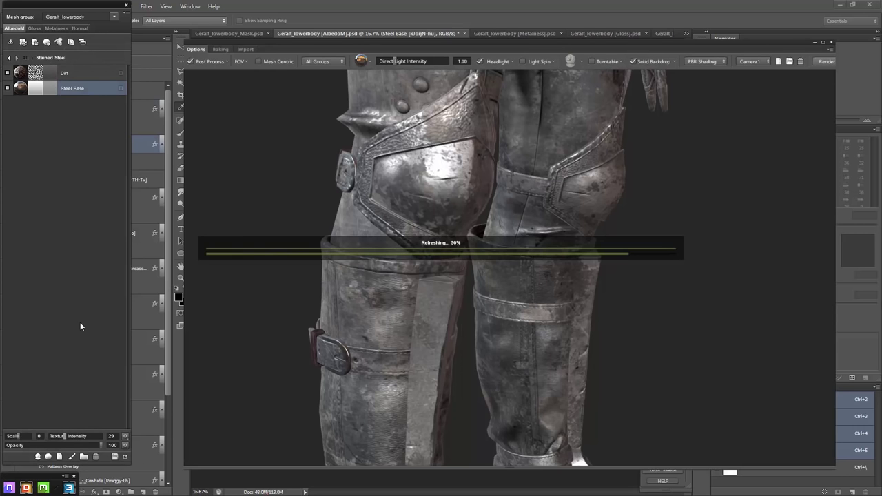
left_click_drag(323, 275, 339, 270)
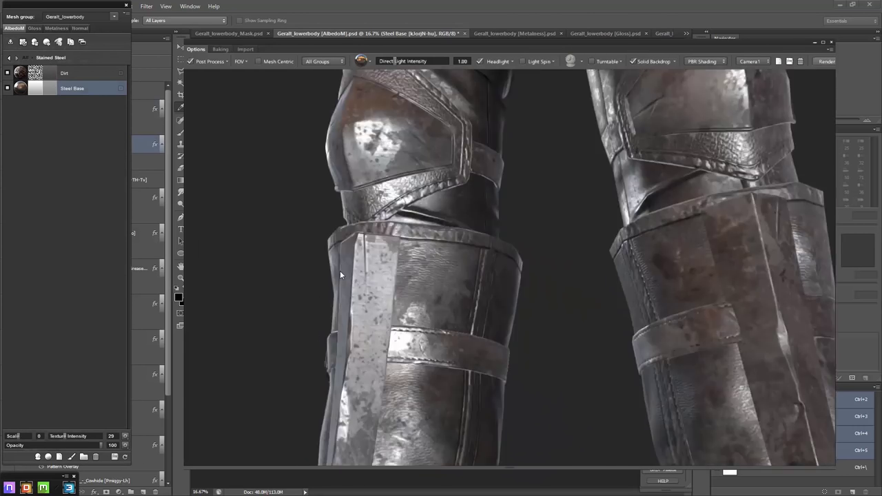
left_click(93, 74)
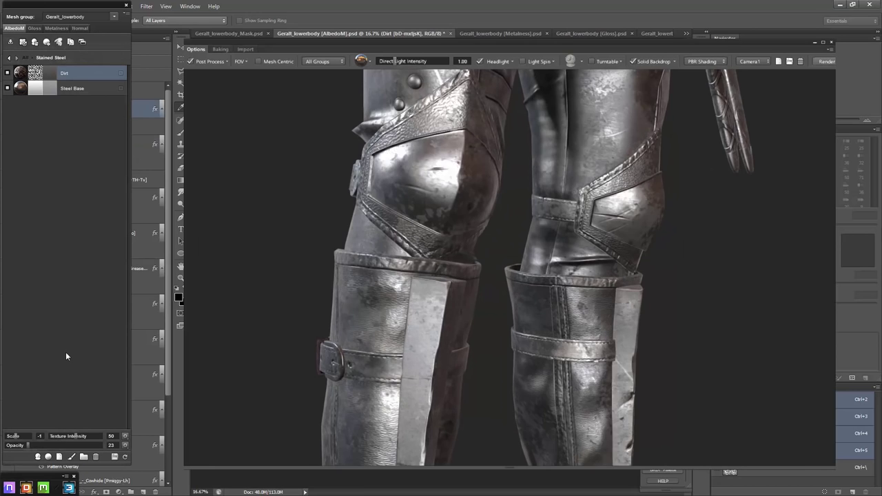
left_click_drag(289, 427, 281, 315)
left_click(9, 57)
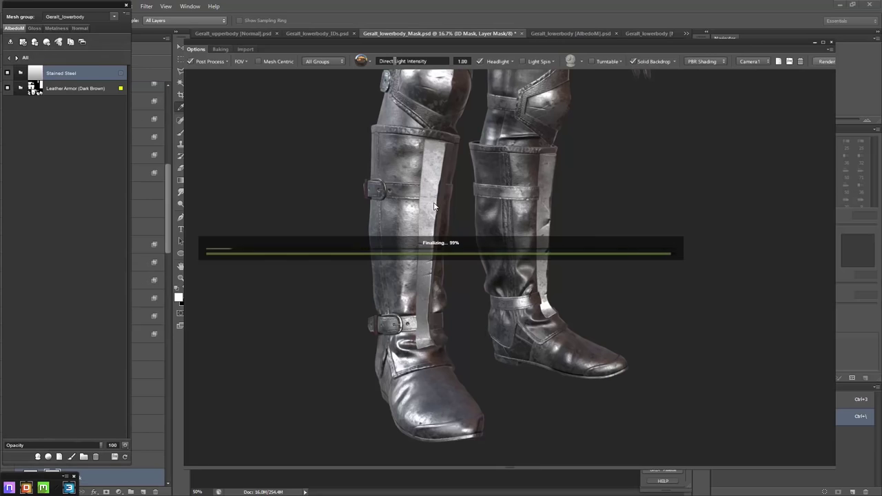
Duplicate Leather - Cowhide in the Leather Armor group and set its normal opacity to 21
left_click(20, 89)
key("ctrl+j")
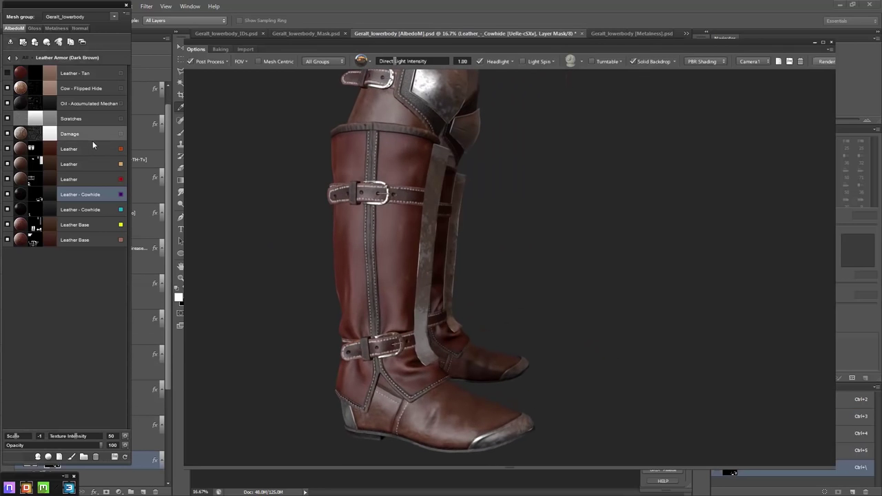
left_click(43, 28)
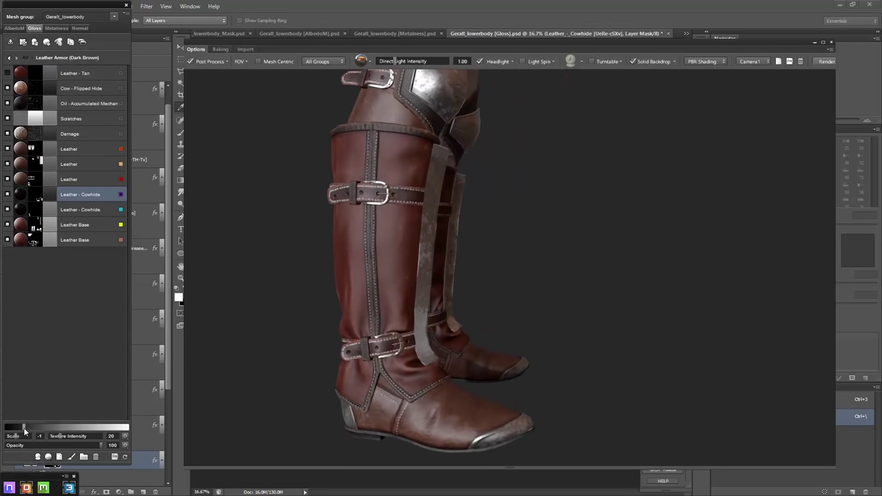
left_click(79, 28)
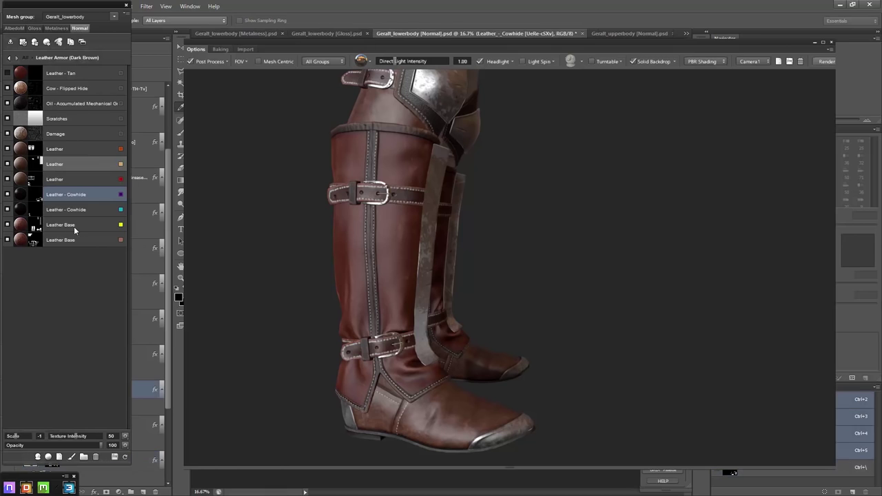
left_click_drag(94, 446, 27, 445)
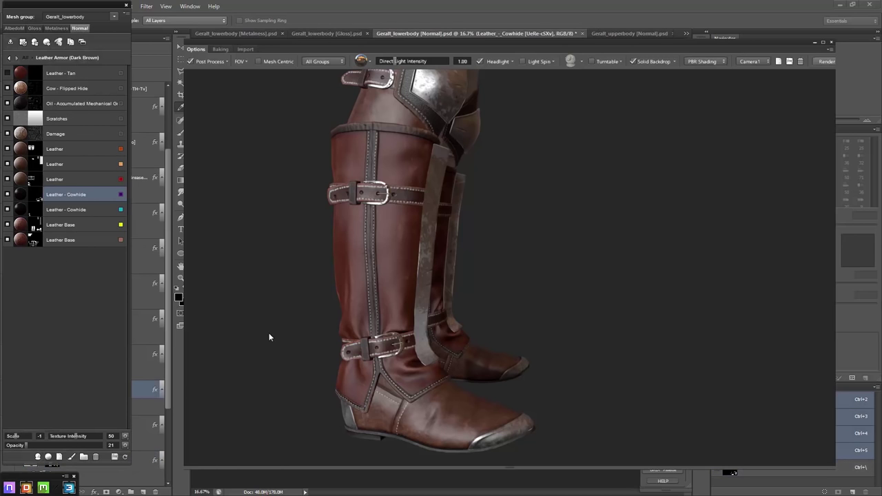
scroll(269, 337, "down", 3)
Colour the new cowhide layer near-black 0f0f0f on the albedo channel
left_click(13, 28)
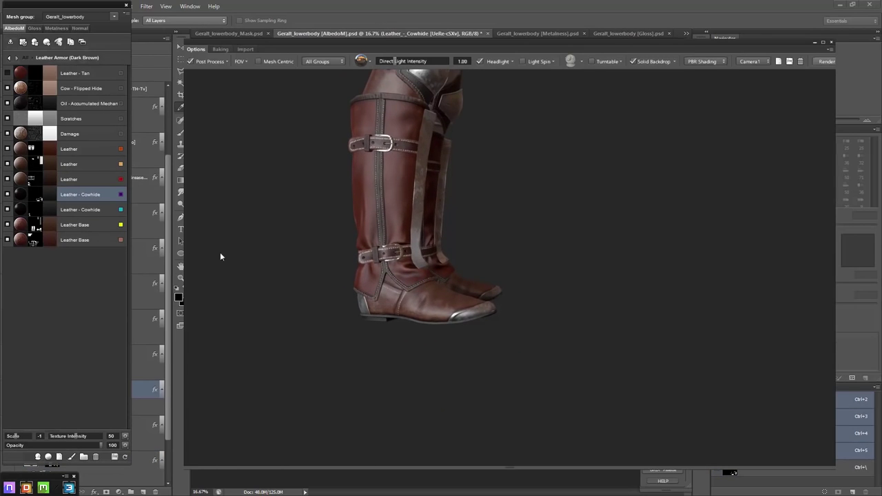
double_click(49, 193)
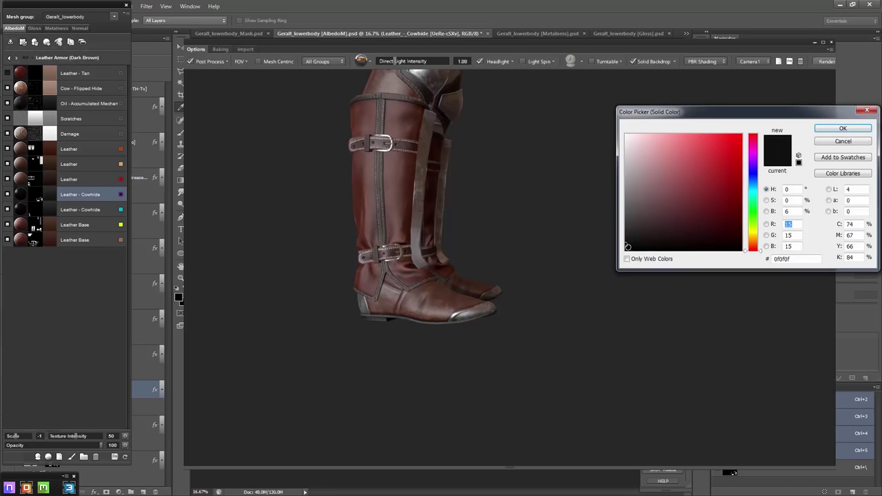
left_click(837, 130)
mouse_move(521, 217)
left_mouse_down()
mouse_move(487, 297)
mouse_move(478, 285)
left_mouse_up()
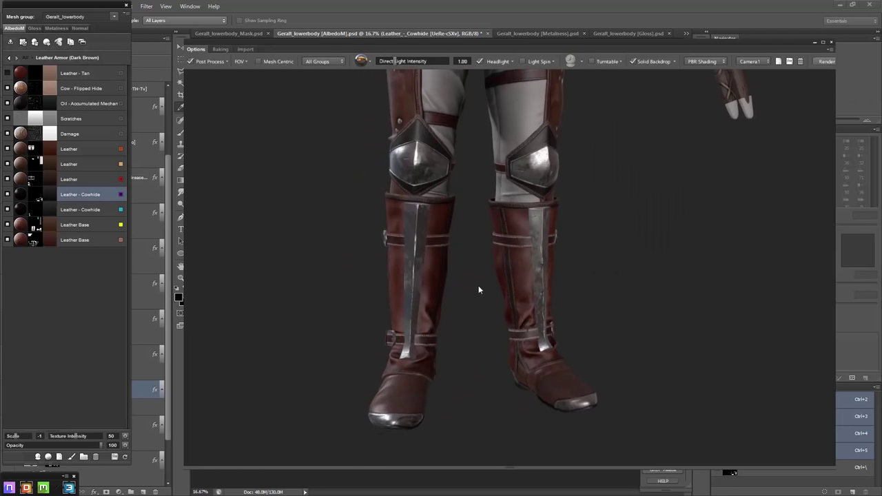
scroll(475, 293, "up", 3)
scroll(467, 300, "down", 3)
left_click(8, 57)
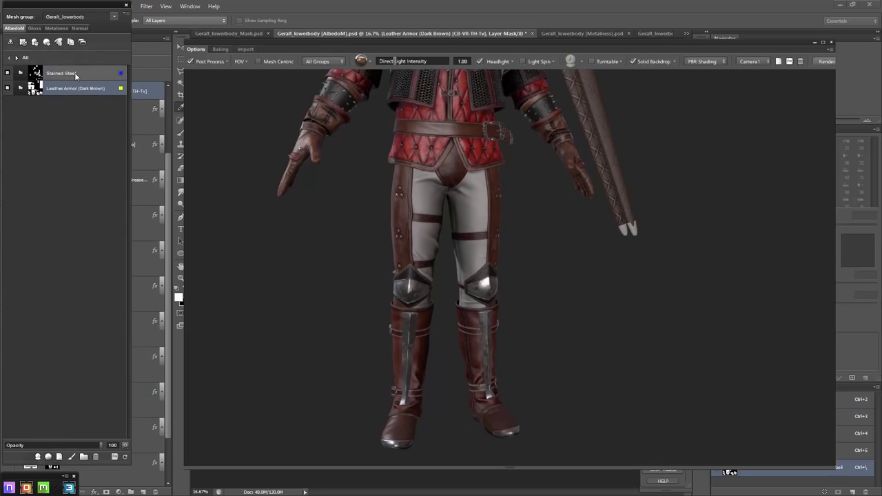
Add a Dirty Cotton (Black) material for the trousers from the library
left_click(47, 456)
scroll(295, 246, "down", 2)
double_click(375, 344)
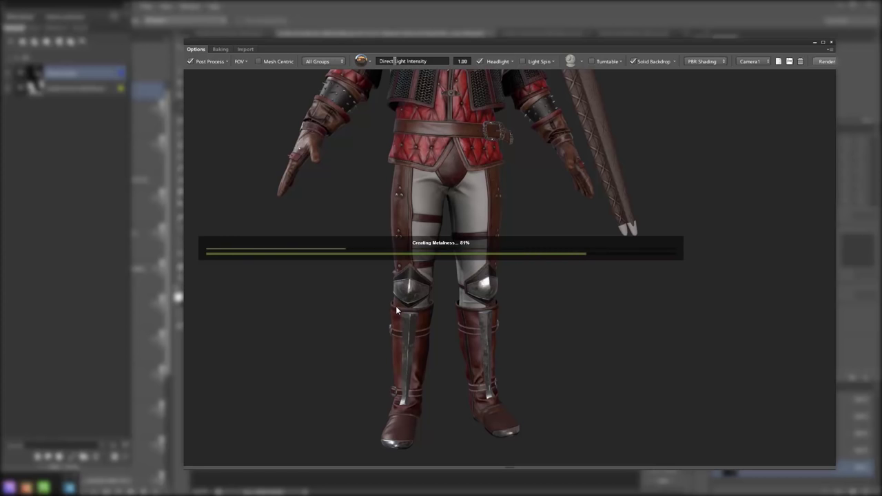
scroll(447, 255, "up", 5)
scroll(449, 317, "up", 3)
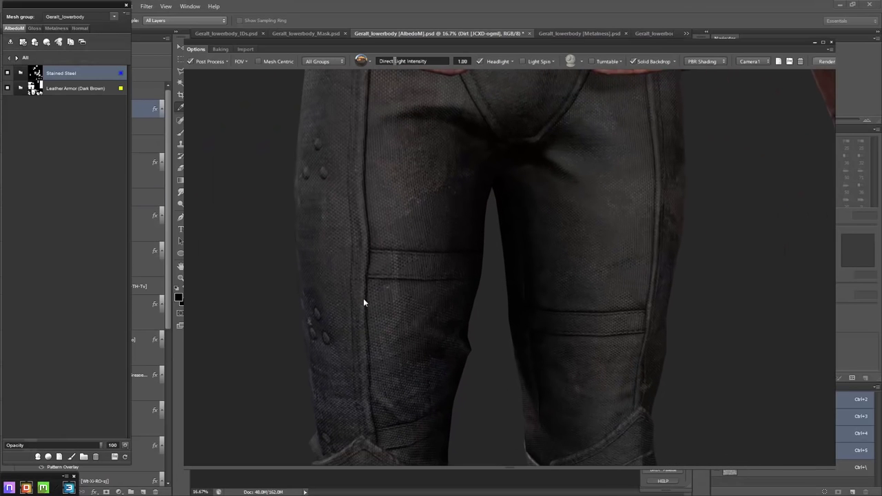
scroll(241, 122, "down", 3)
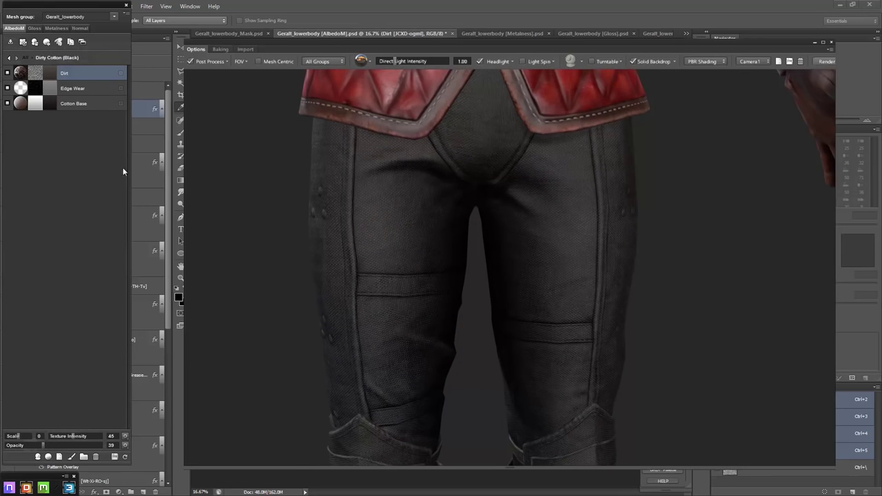
Review its Gloss sublayers and set the Cotton Base colour to 020202
left_click(34, 28)
left_click(84, 105)
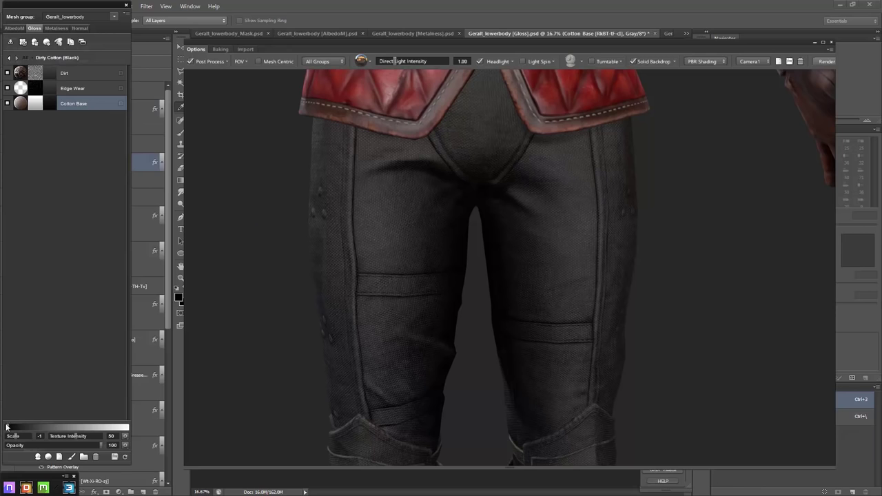
left_click(58, 91)
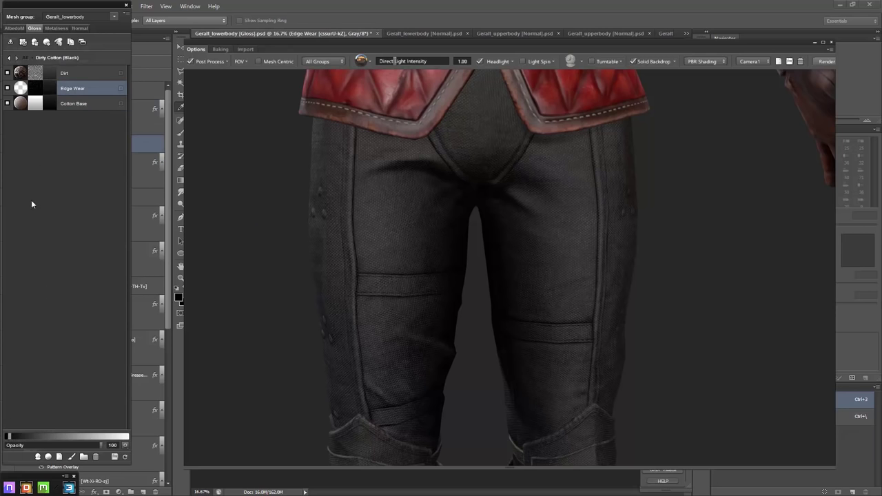
left_click(76, 80)
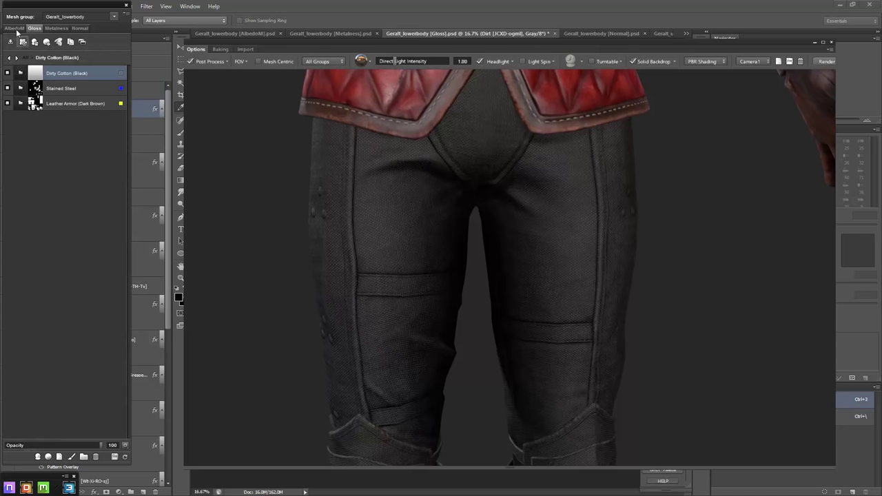
double_click(49, 103)
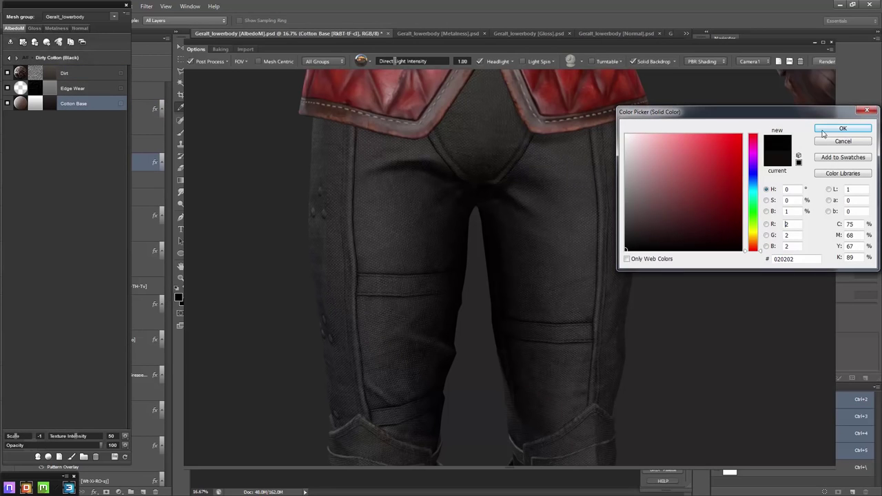
left_click(842, 129)
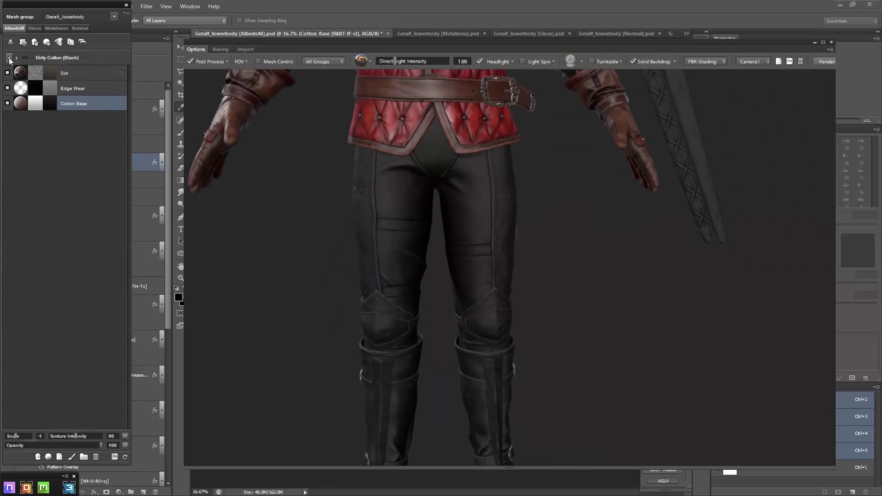
Return to all materials and orbit front to back to inspect the dark trousers
left_click(8, 58)
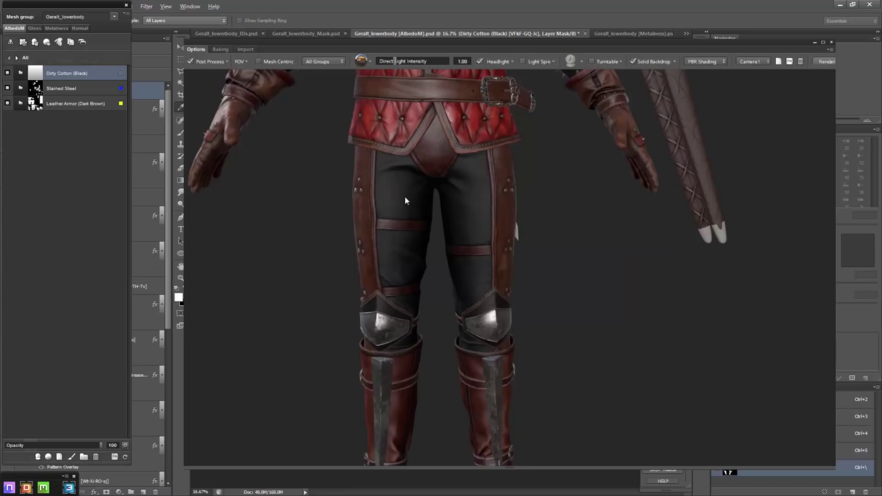
mouse_move(403, 171)
left_mouse_down()
mouse_move(412, 233)
mouse_move(430, 232)
left_mouse_up()
scroll(430, 232, "up", 3)
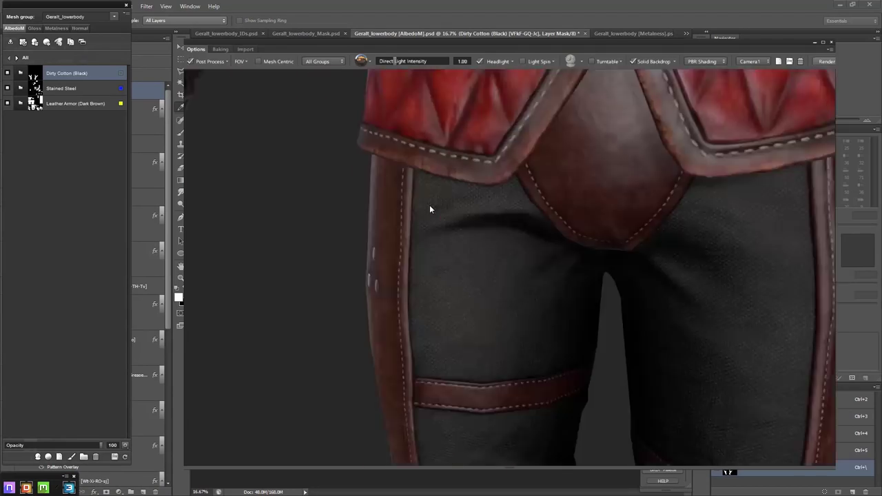
scroll(429, 204, "up", 2)
scroll(420, 155, "down", 3)
mouse_move(412, 172)
left_mouse_down()
mouse_move(410, 158)
mouse_move(403, 221)
mouse_move(290, 180)
left_mouse_up()
scroll(400, 228, "up", 3)
scroll(401, 229, "down", 3)
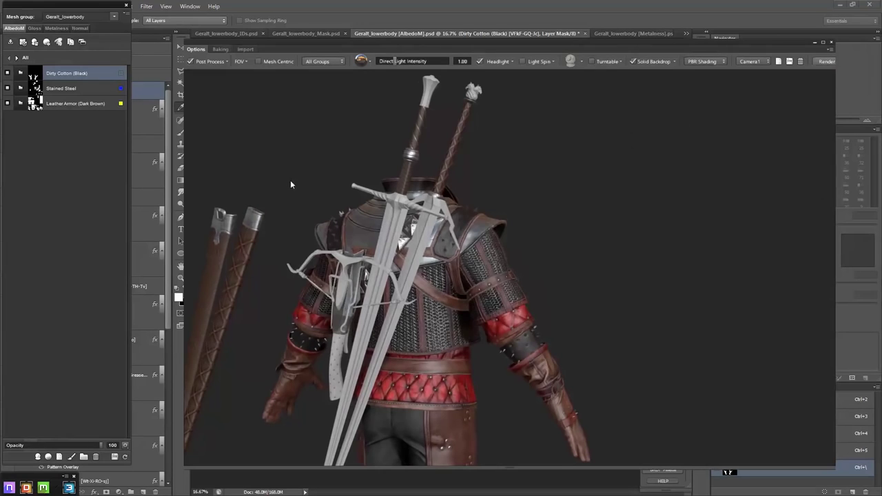
Create a Silver material from 02 - Metal > Pure in the library
left_click(38, 456)
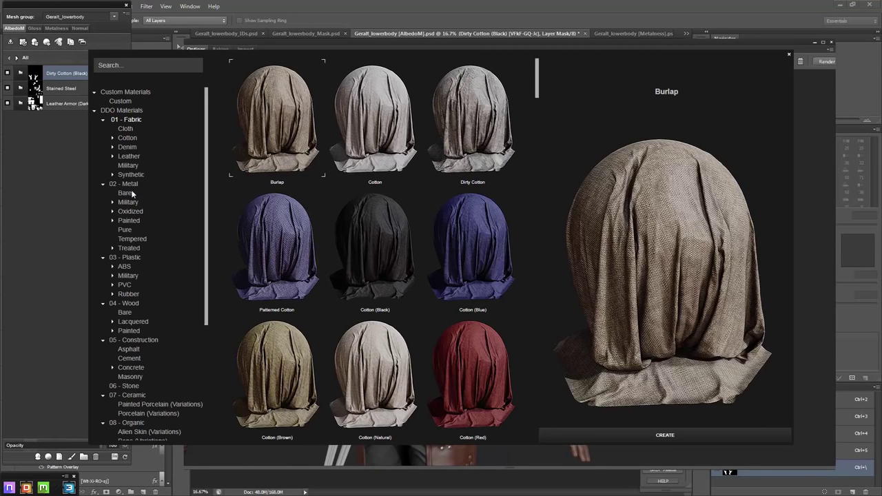
left_click(126, 202)
left_click(126, 230)
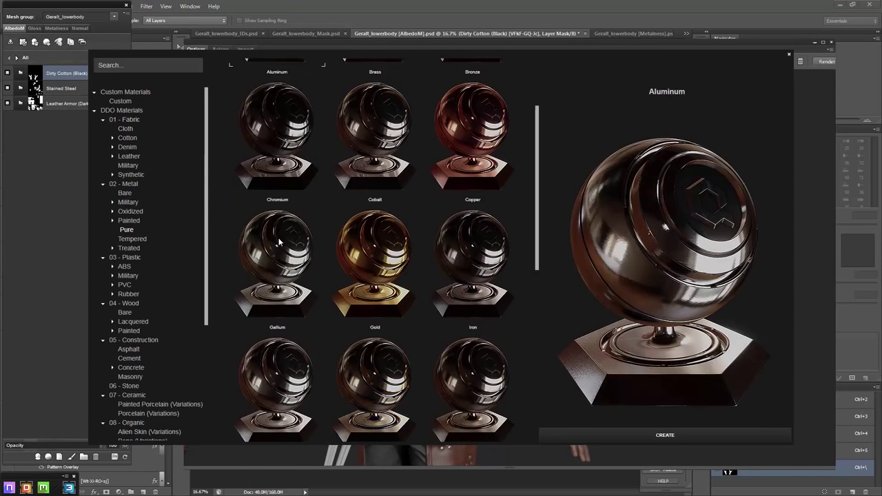
scroll(275, 248, "down", 3)
scroll(276, 261, "down", 3)
left_click(275, 265)
left_click(664, 434)
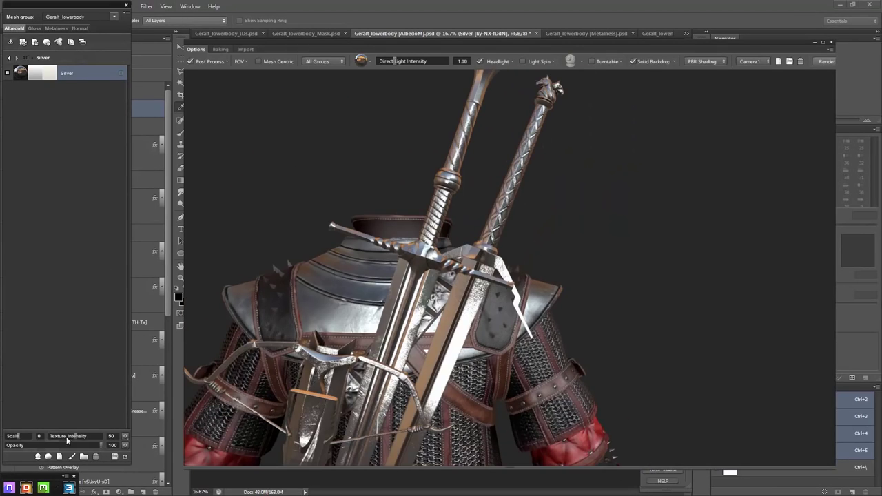
Set the Silver scale to -1 and lower its texture intensity across Albedo, Gloss and Normal
left_click_drag(66, 436, 55, 413)
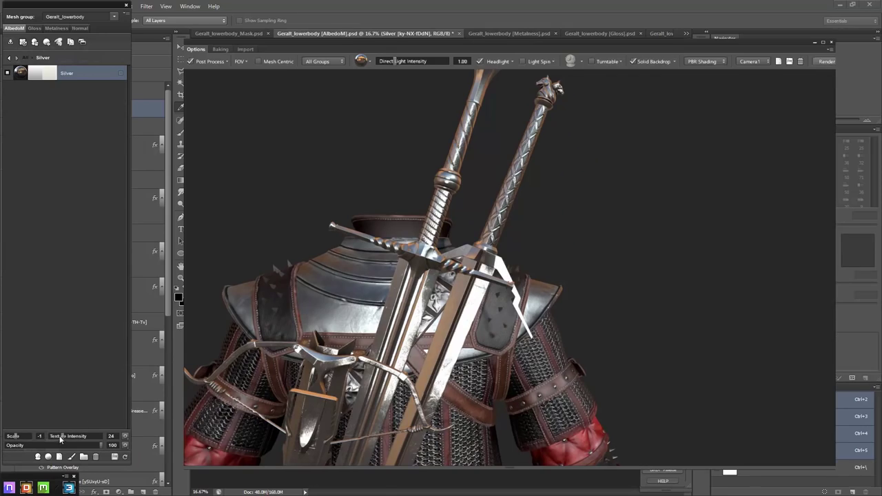
left_click_drag(374, 312, 344, 306)
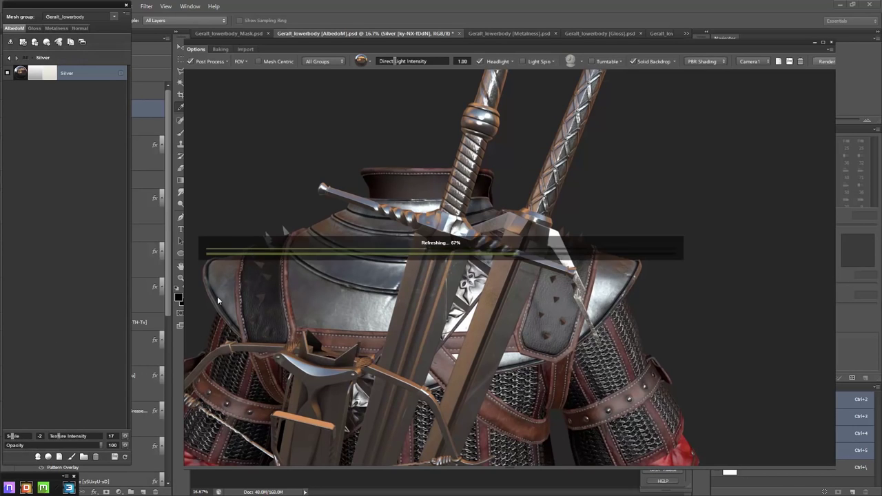
left_click_drag(268, 272, 273, 213)
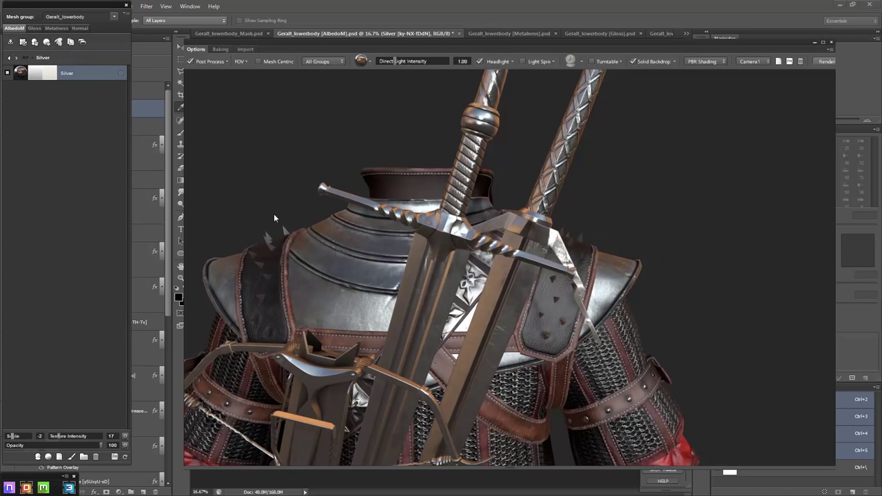
left_click(34, 28)
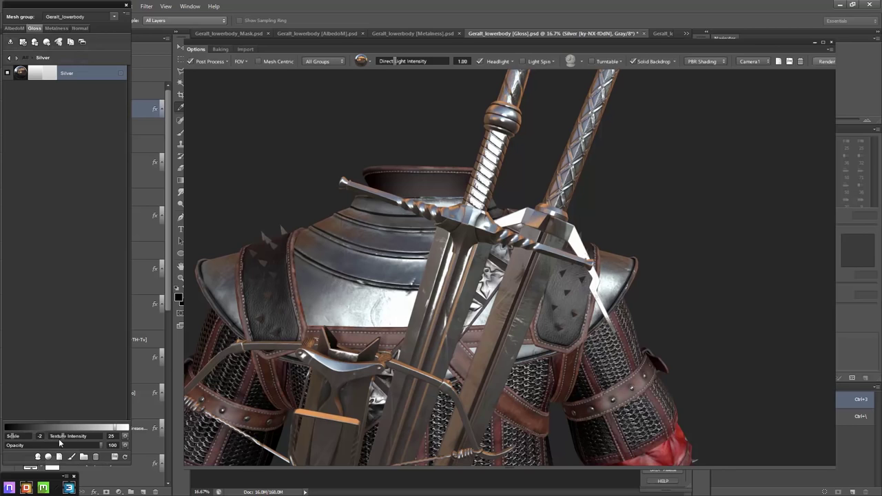
left_click(80, 29)
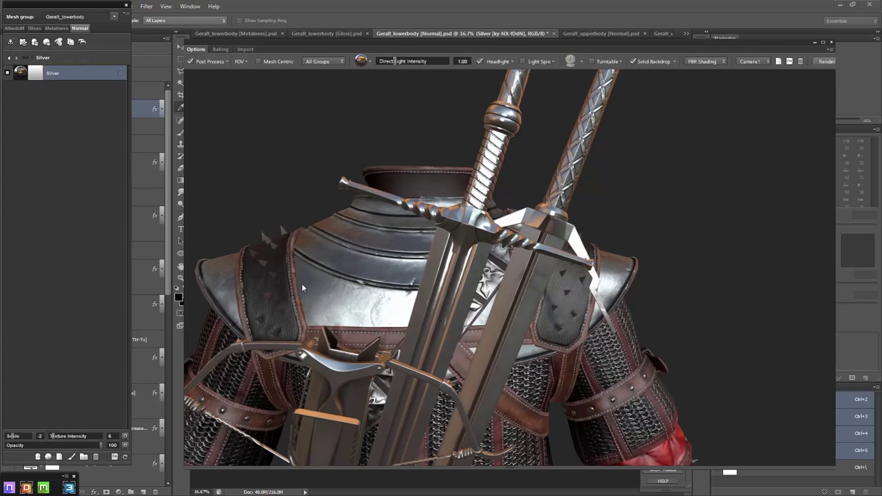
key("ctrl+shift+Tab")
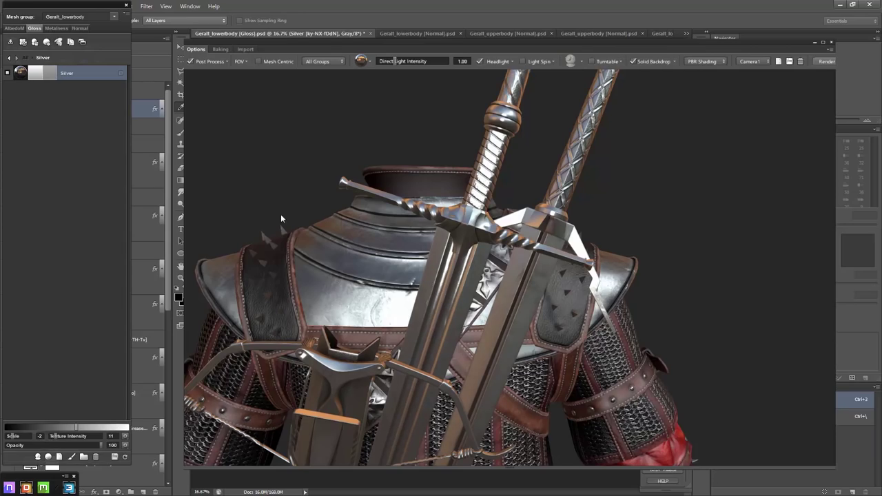
mouse_move(281, 213)
left_mouse_down()
mouse_move(280, 166)
mouse_move(288, 196)
mouse_move(256, 301)
mouse_move(114, 353)
left_mouse_up()
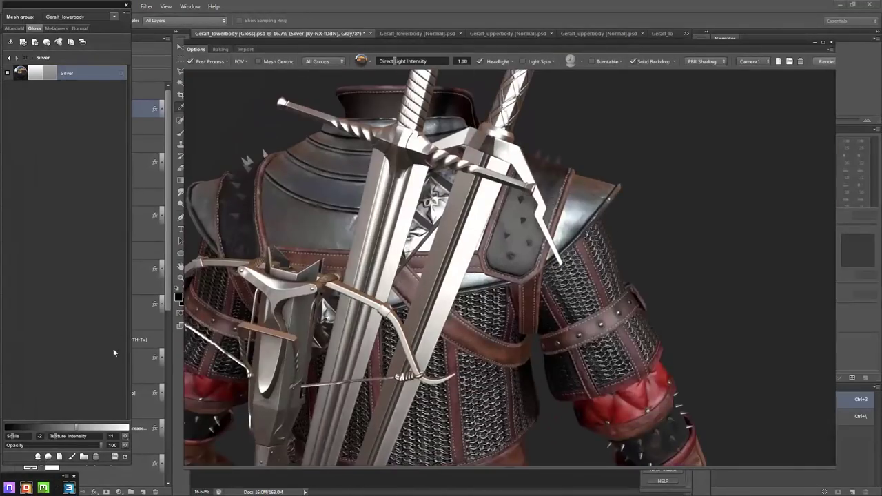
left_click_drag(217, 317, 316, 272)
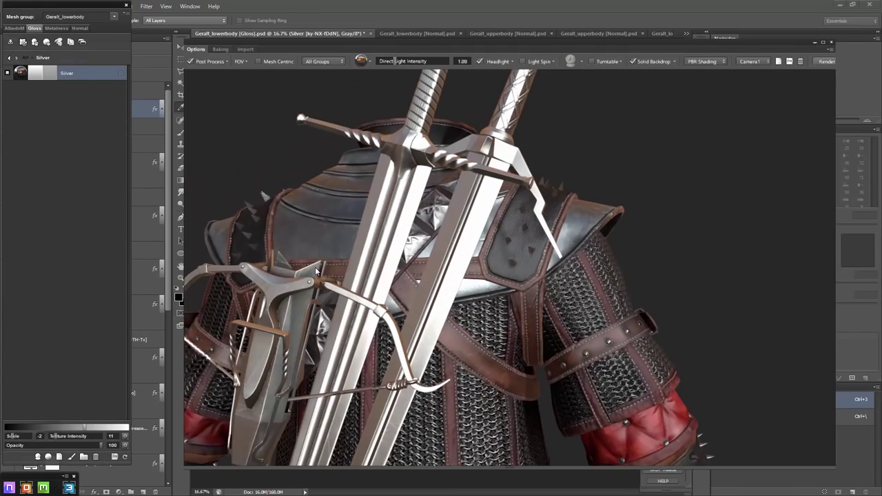
left_click(11, 60)
left_click(472, 237)
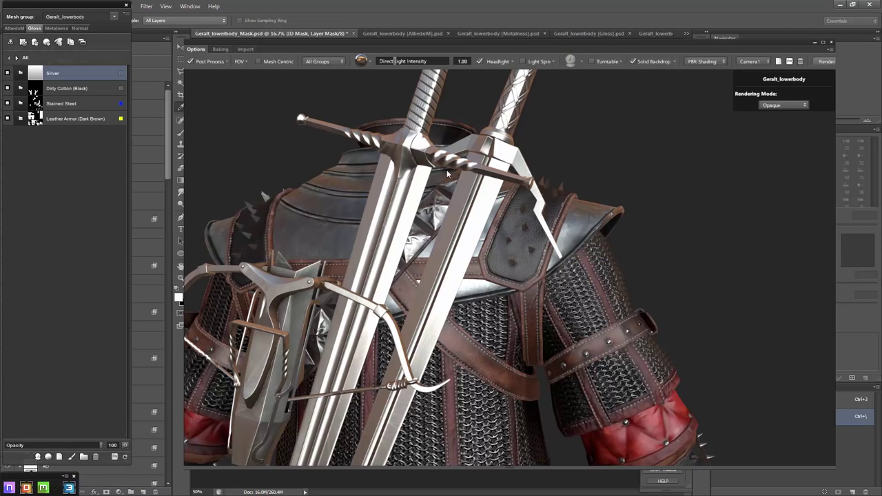
Preview the bare metal materials and create Stained Brushed Steel for the sword hilts
mouse_move(447, 170)
left_mouse_down()
mouse_move(475, 167)
mouse_move(484, 224)
mouse_move(481, 151)
left_mouse_up()
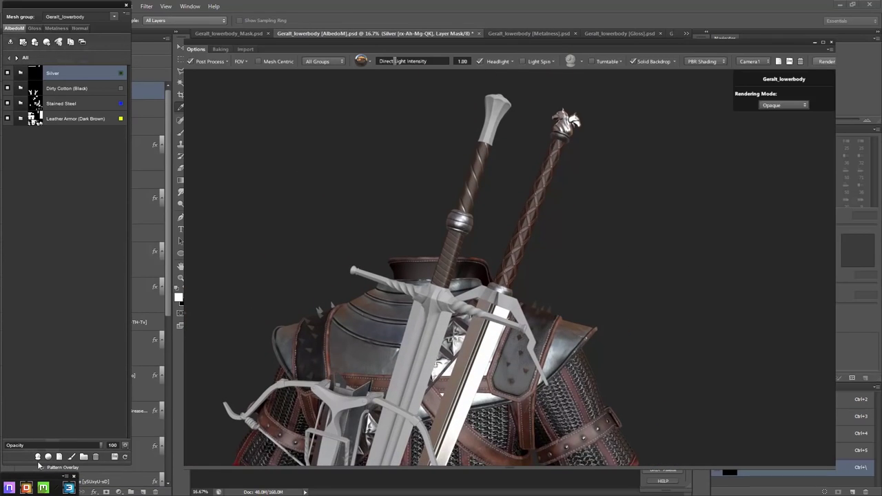
left_click(38, 457)
left_click(127, 193)
left_click(458, 157)
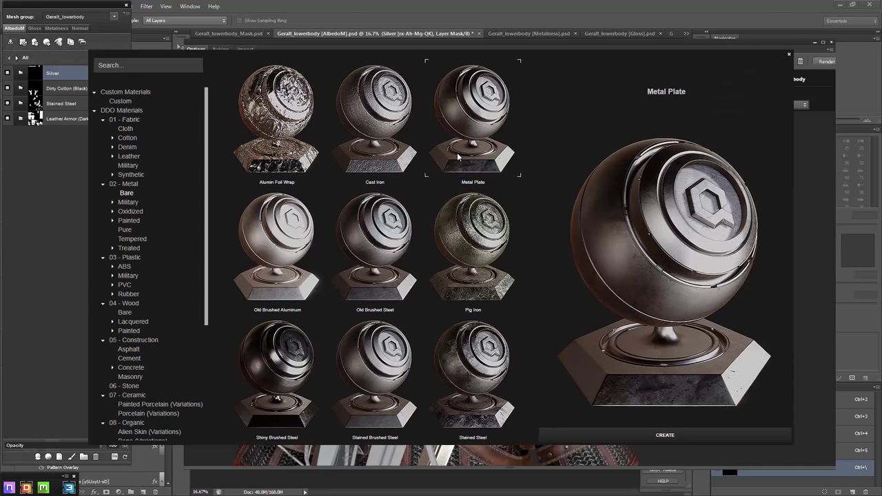
left_click(375, 238)
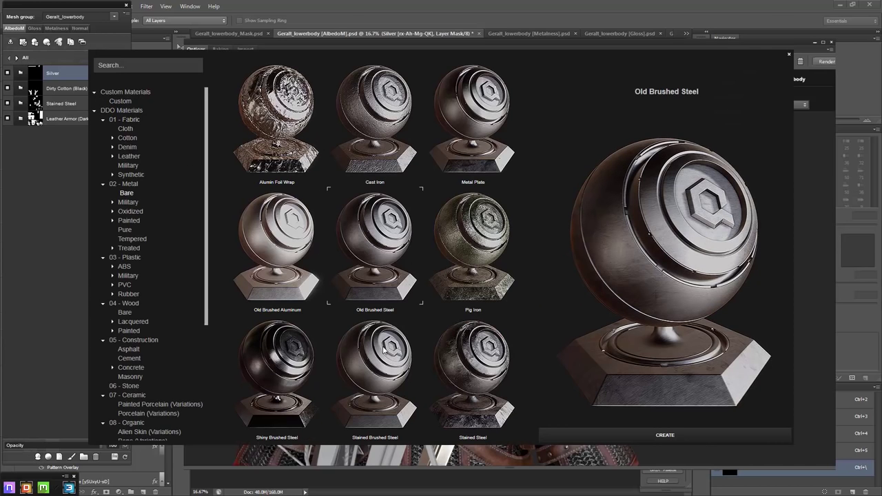
left_click(383, 349)
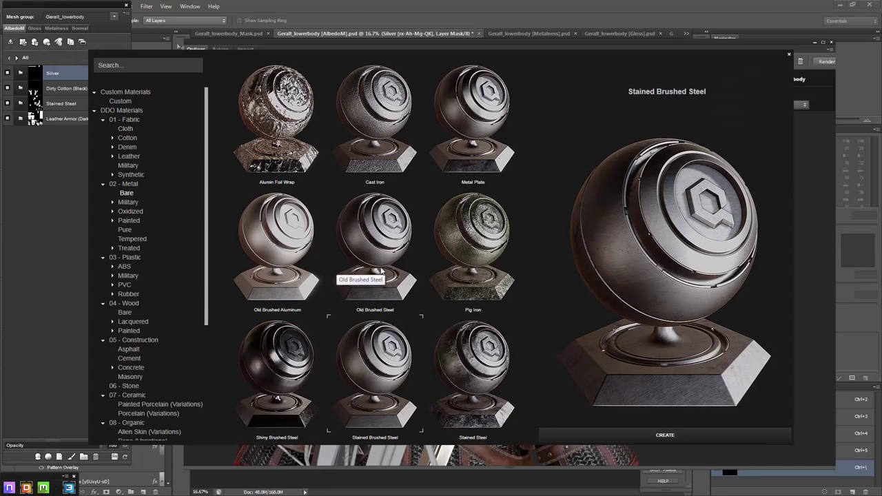
double_click(378, 365)
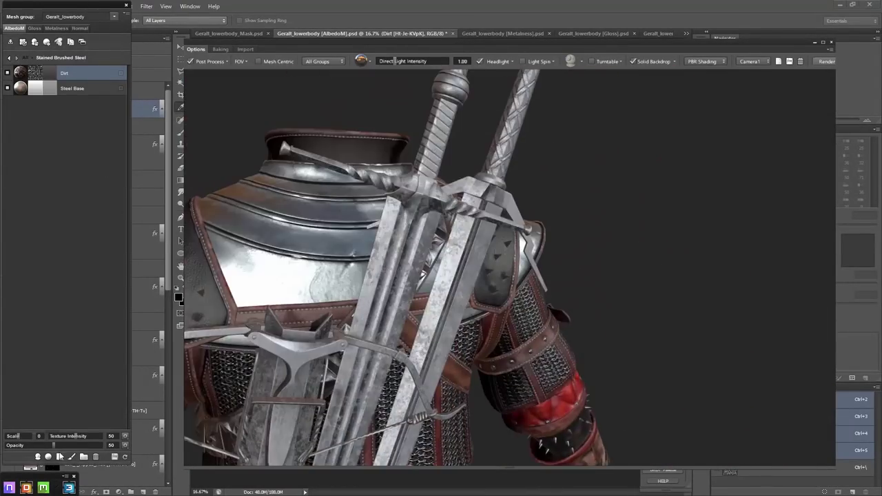
Adjust the dirt layer opacity and select Stained Brushed Steel's Steel Base layer
left_click_drag(16, 447, 81, 360)
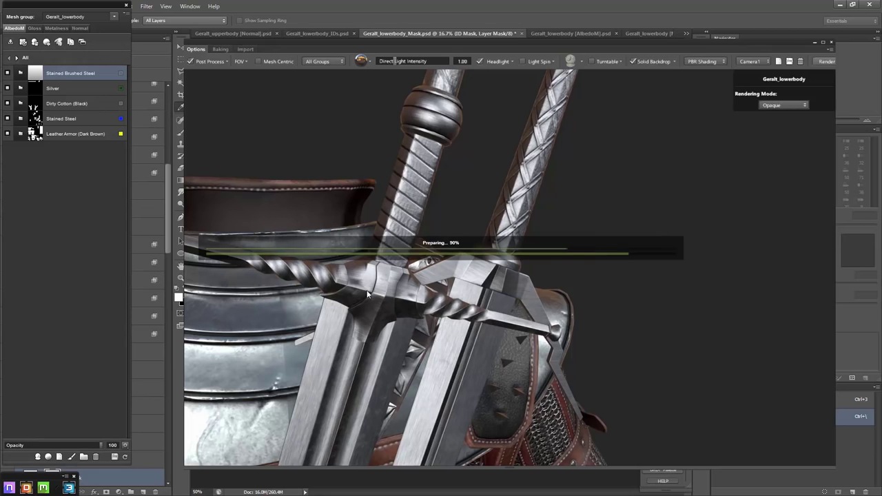
left_click_drag(367, 295, 354, 138)
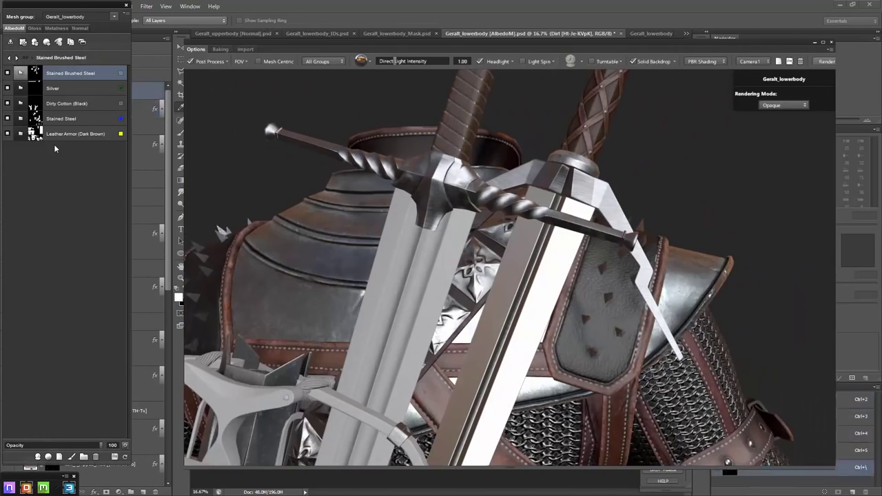
left_click(76, 90)
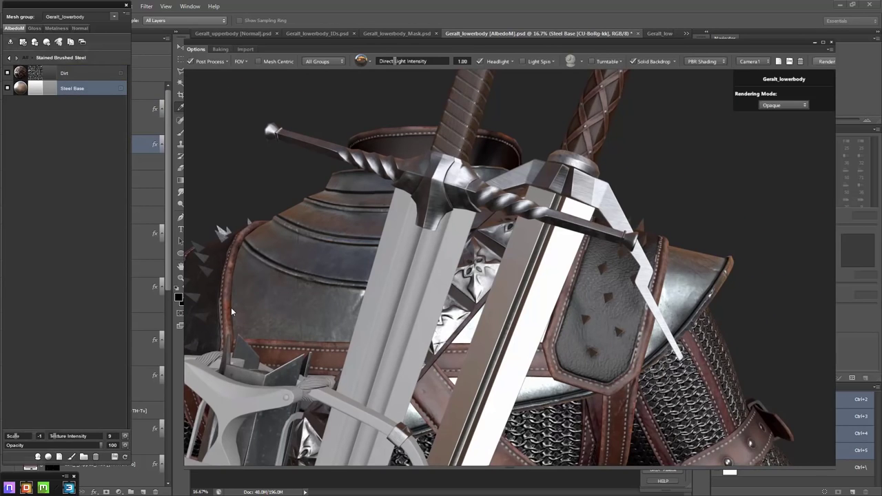
left_click_drag(231, 312, 291, 251)
Review Steel Base's channels, strengthening its normal texture and raising gloss intensity to 30
left_click(34, 28)
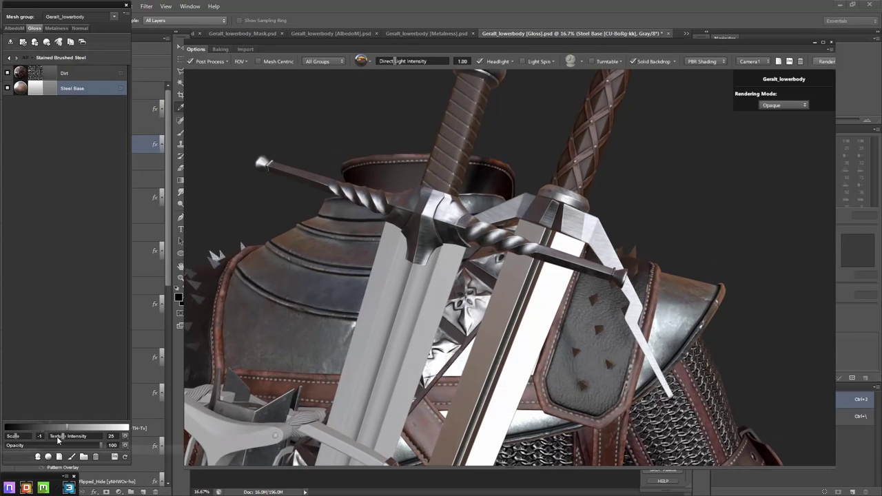
left_click_drag(264, 266, 248, 259)
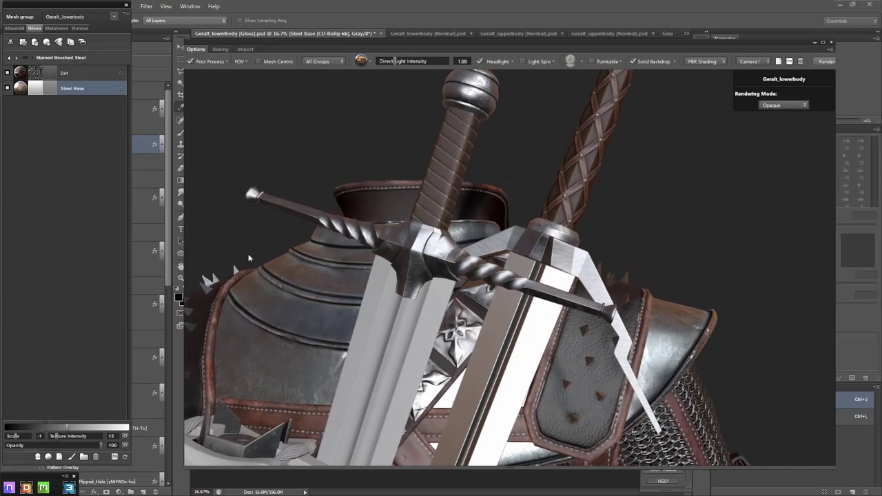
left_click(56, 29)
left_click(79, 28)
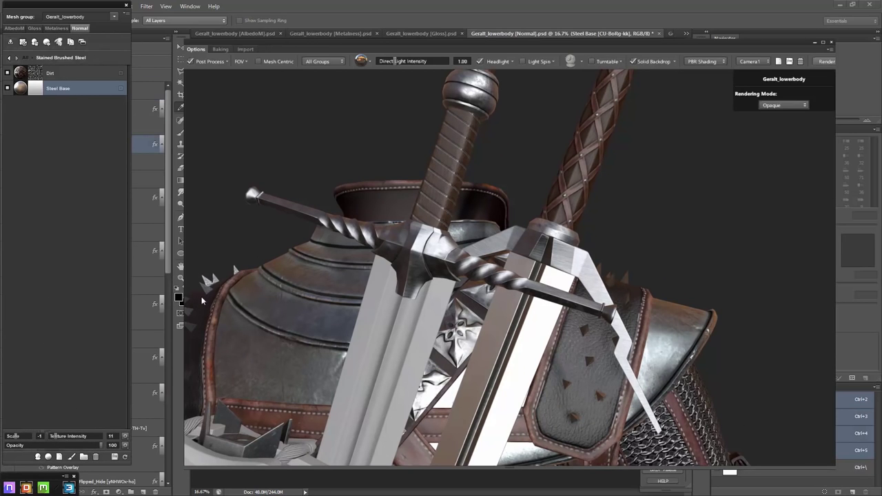
mouse_move(201, 296)
left_mouse_down()
mouse_move(341, 236)
mouse_move(384, 147)
mouse_move(367, 201)
mouse_move(375, 169)
left_mouse_up()
left_click_drag(54, 440, 63, 439)
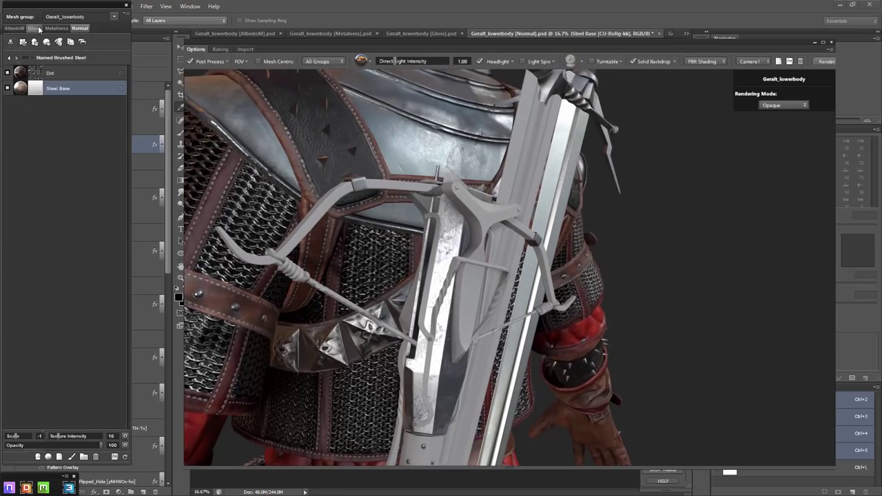
left_click(37, 28)
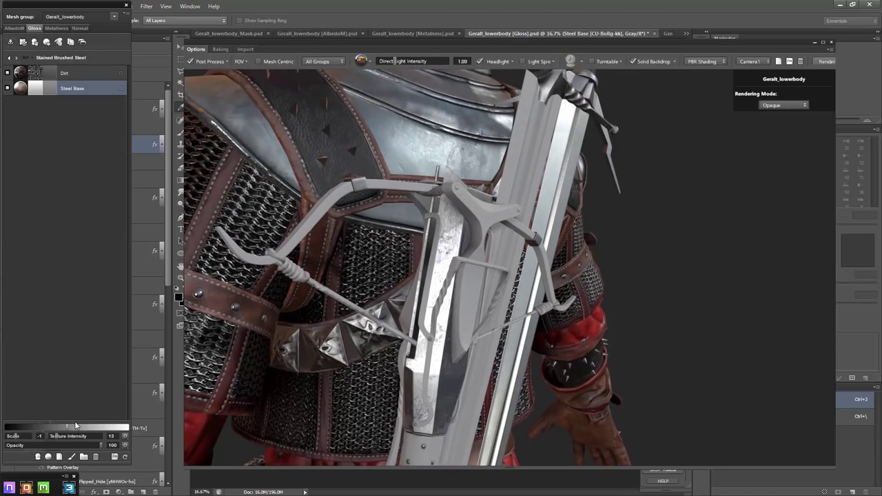
left_click_drag(67, 439, 66, 439)
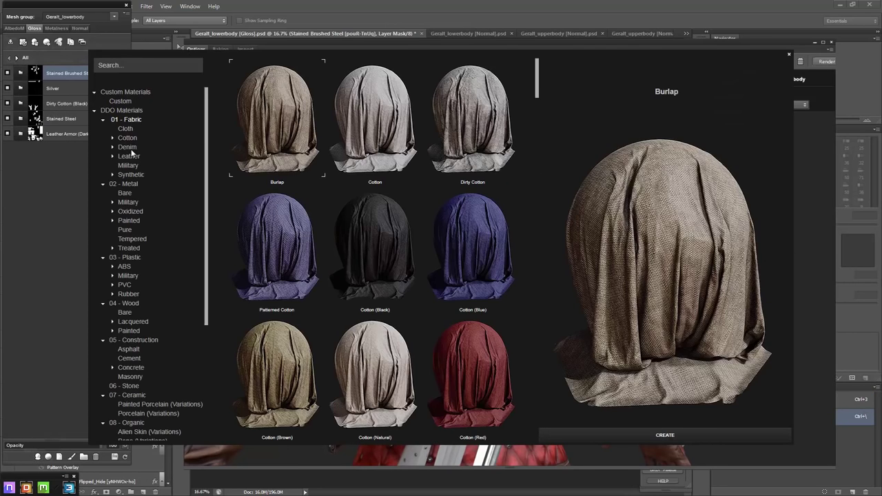
Create an Iron material from the 02 - Metal > Pure category
left_click(128, 196)
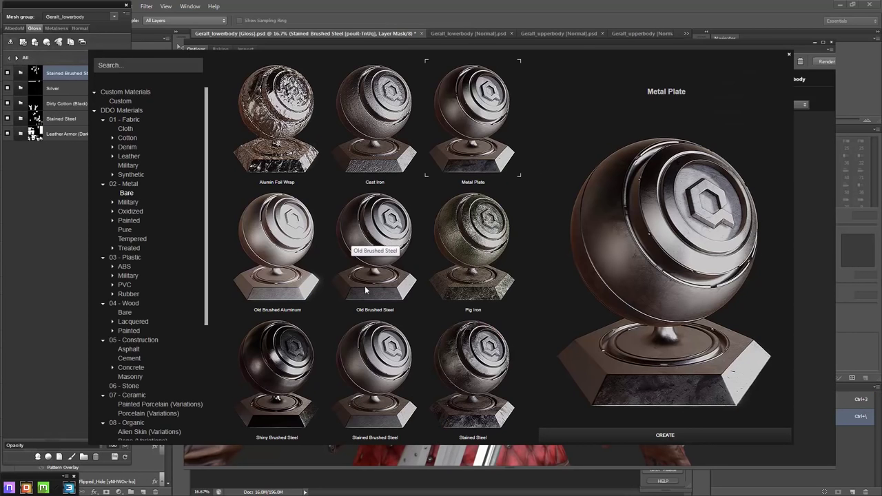
left_click(384, 260)
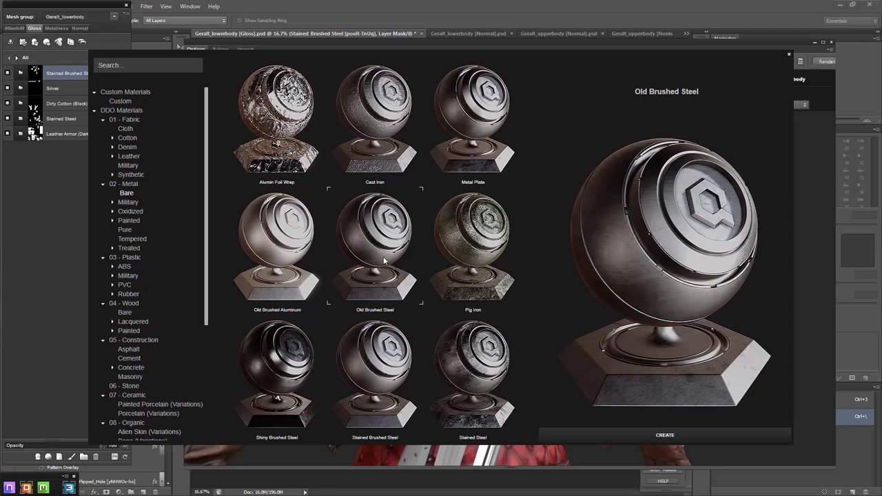
left_click(125, 229)
scroll(312, 219, "down", 2)
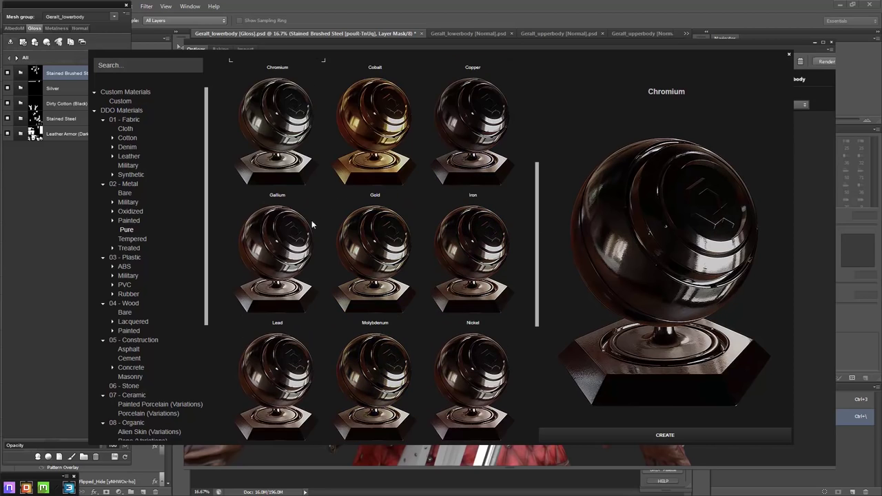
scroll(413, 186, "down", 1)
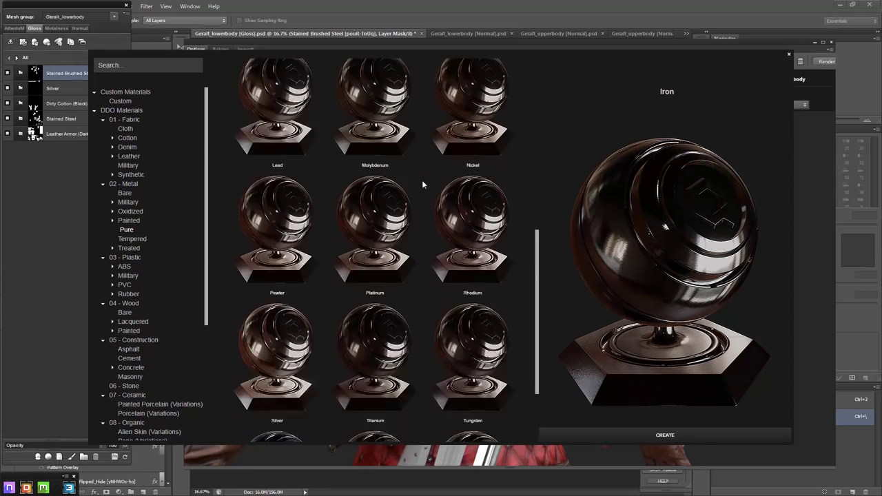
double_click(482, 166)
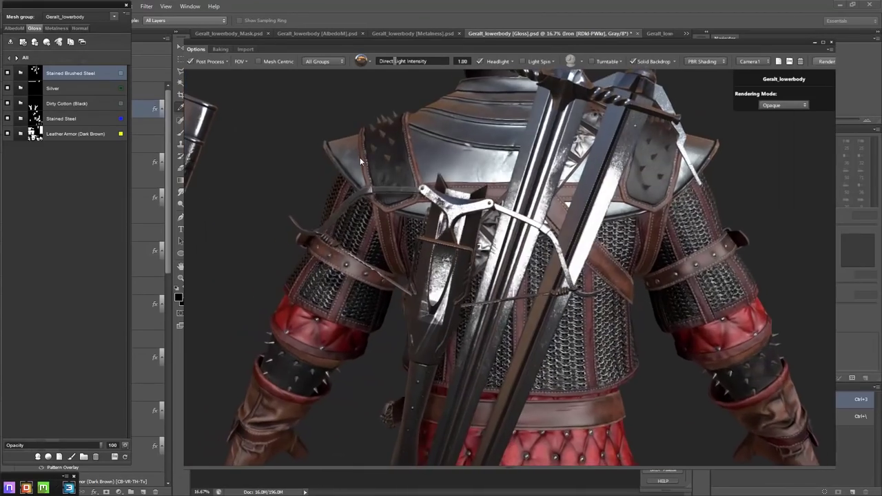
Open the Iron material's layers and check its Normal and Gloss settings
left_click(21, 77)
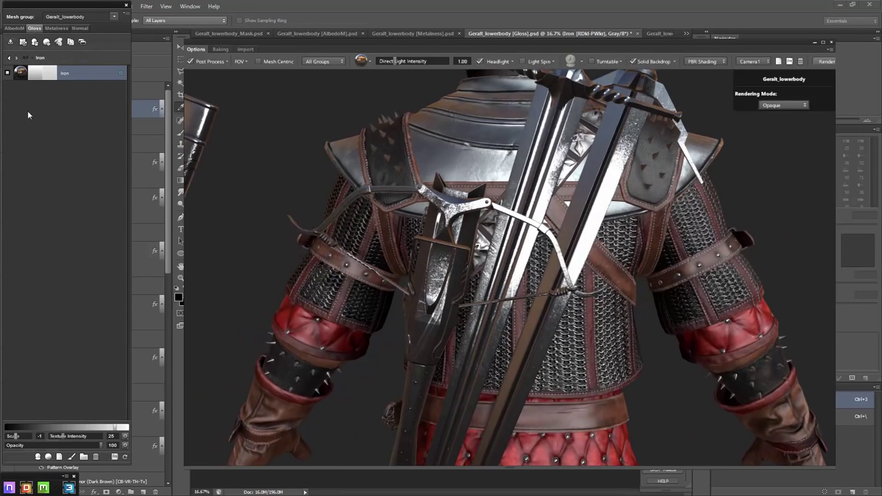
left_click(80, 28)
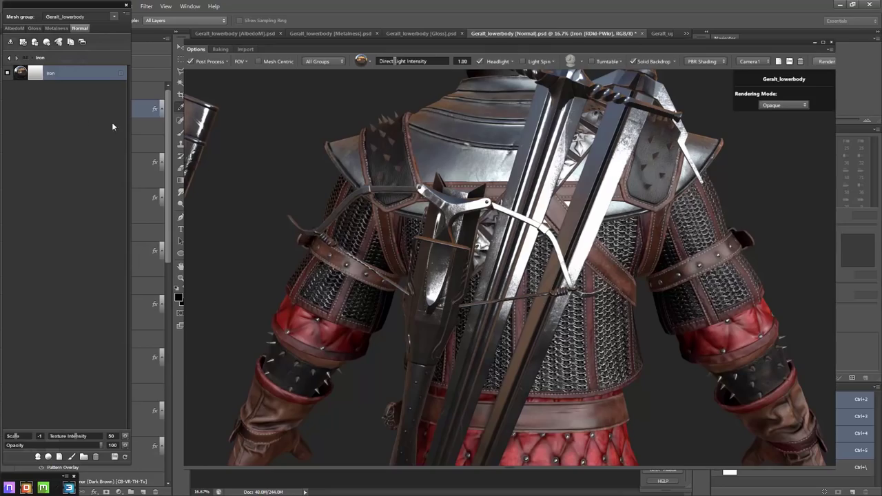
left_click_drag(236, 283, 279, 273)
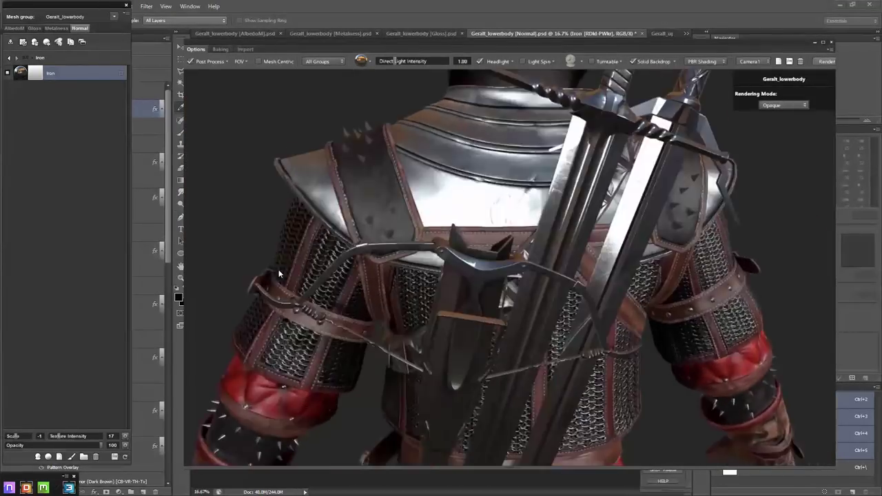
left_click(36, 29)
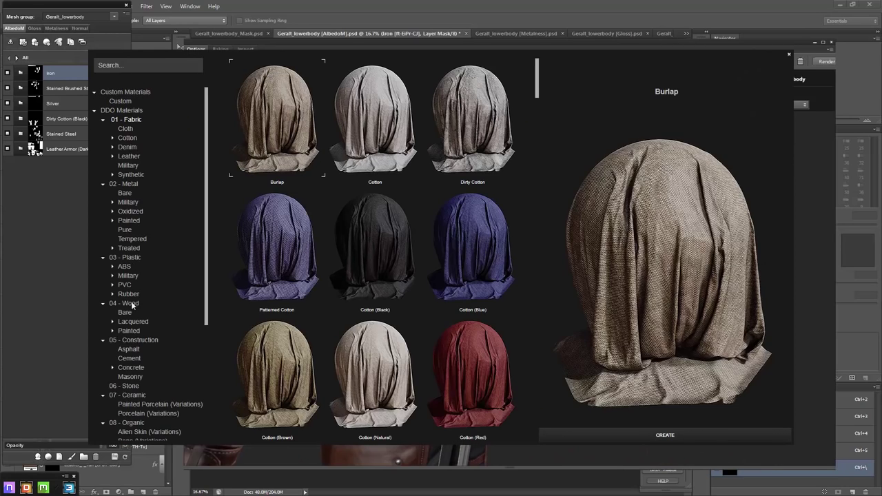
Create Worn Lacquered Wood (Mahogany) from 04 - Wood and inspect it on the crossbow
left_click(131, 257)
left_click(173, 301)
left_click(478, 252)
scroll(477, 255, "down", 2)
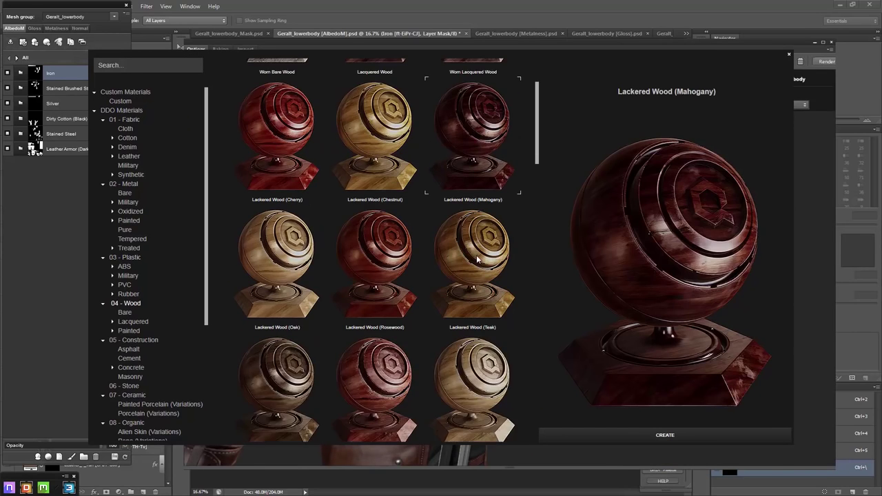
scroll(478, 255, "down", 3)
scroll(477, 255, "down", 3)
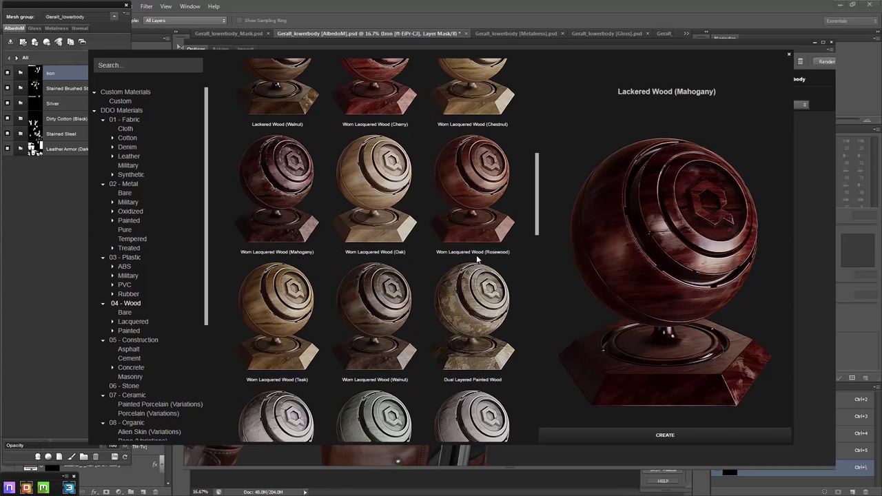
double_click(267, 196)
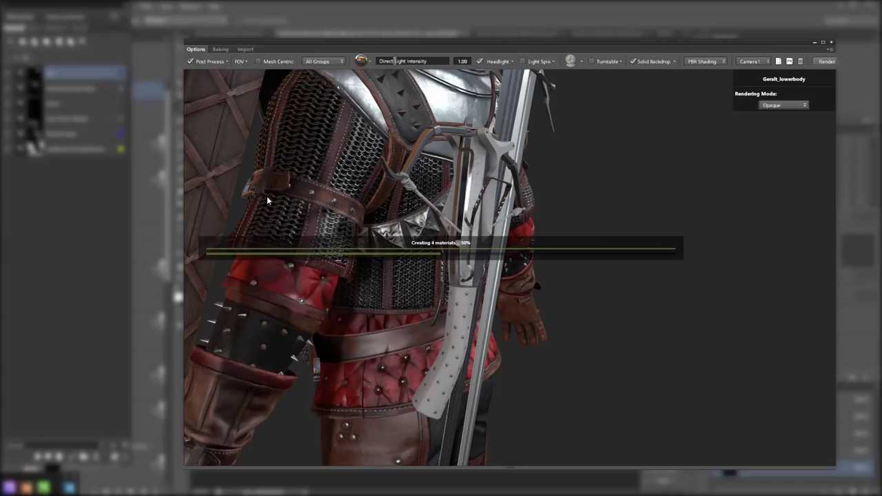
mouse_move(454, 174)
left_mouse_down()
mouse_move(565, 159)
mouse_move(568, 203)
mouse_move(491, 282)
mouse_move(480, 276)
left_mouse_up()
scroll(485, 274, "down", 3)
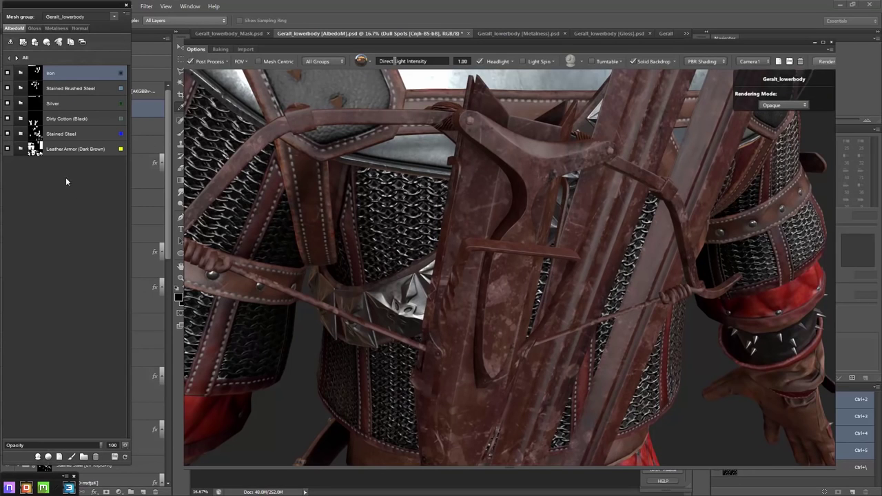
Lower the mahogany's Wear (to 26), Dull Spots and Light Damage layer opacities
left_click(319, 184)
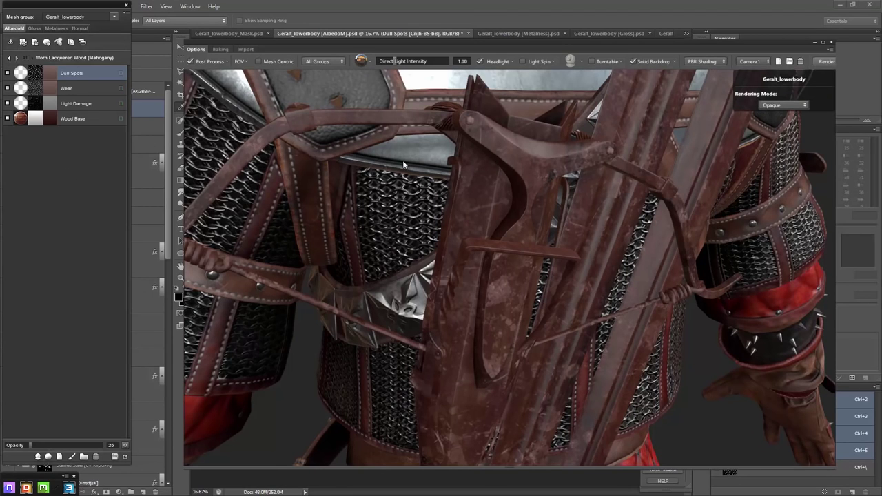
left_click(69, 88)
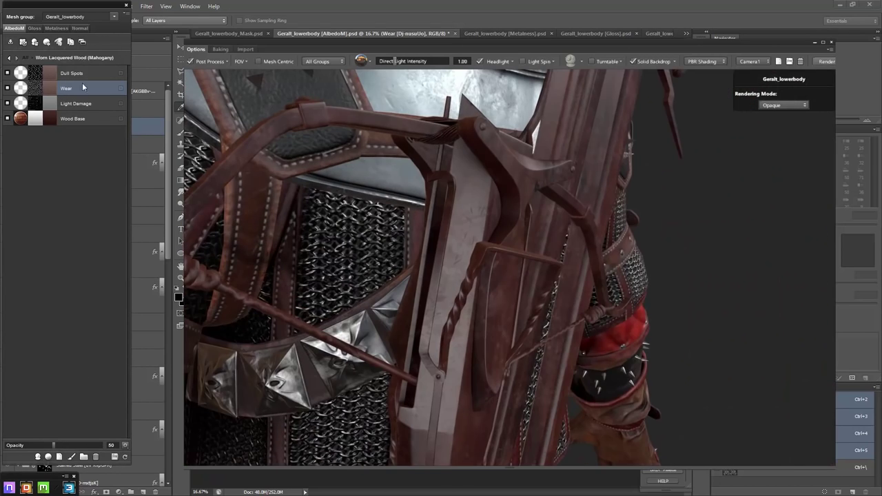
left_click(74, 73)
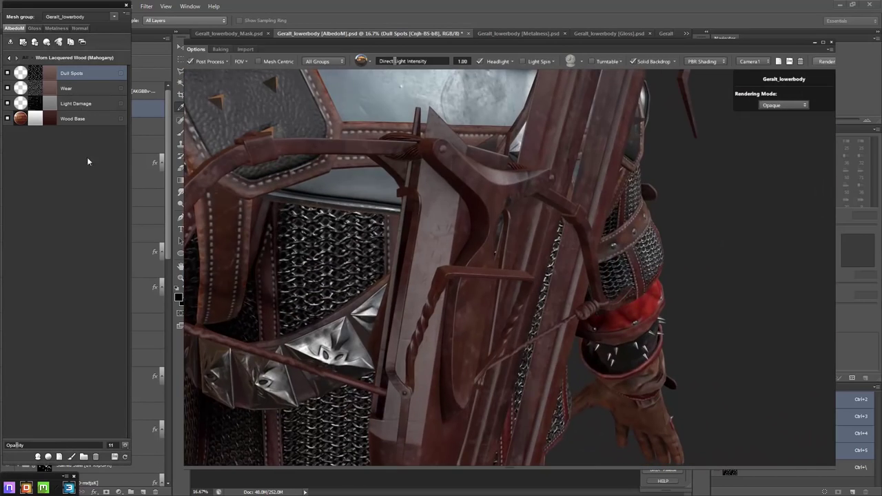
left_click(76, 103)
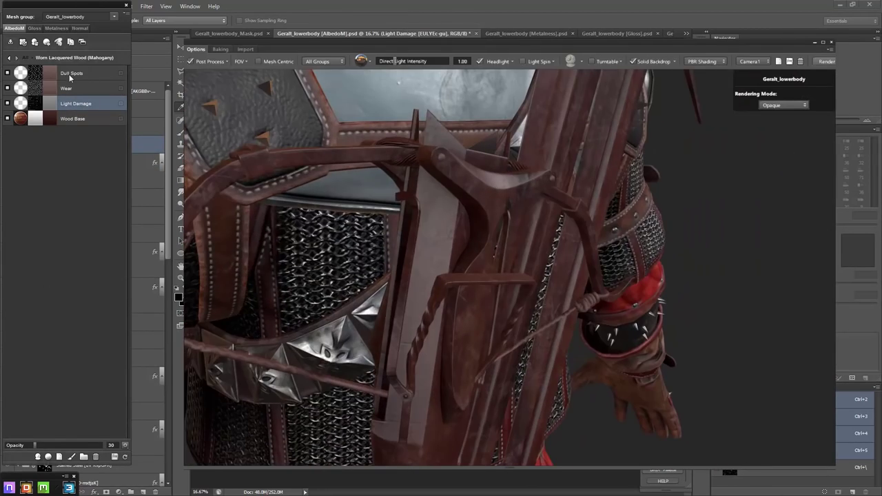
left_click(75, 91)
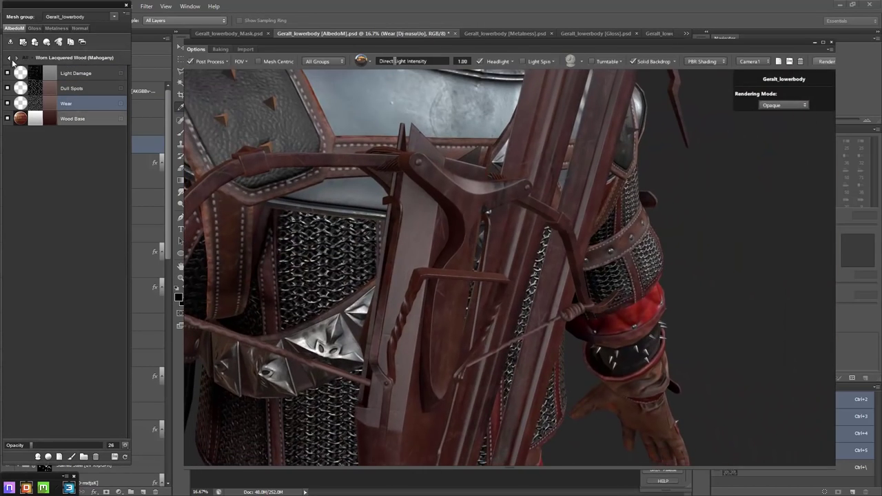
left_click(13, 61)
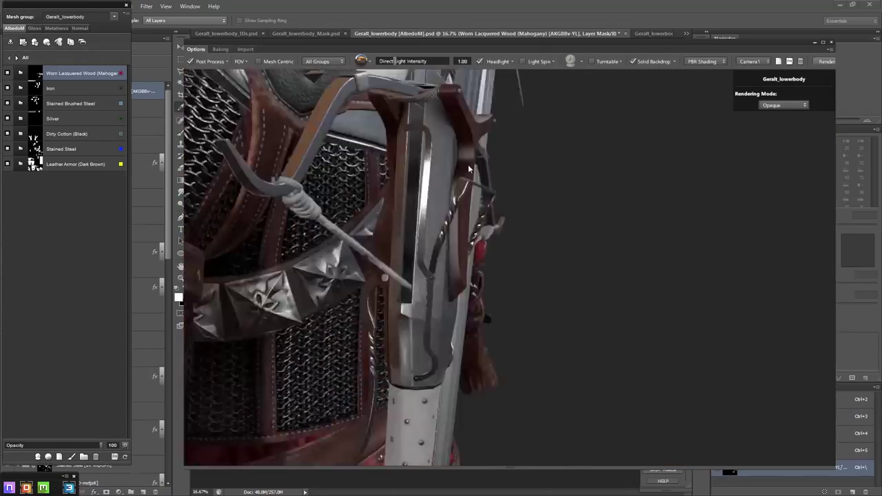
Create Flaked Painted Wood (Green) from DDO Materials > 04 - Wood > Painted
left_click(38, 457)
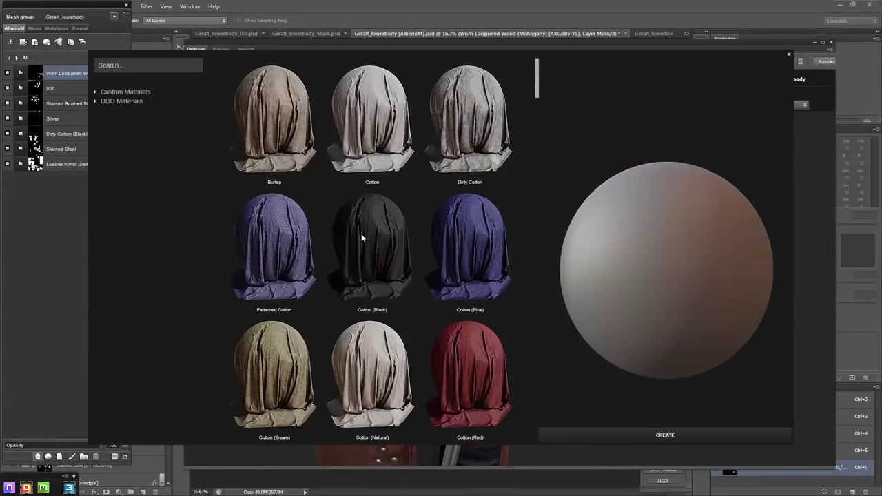
left_click(362, 238)
left_click(130, 312)
left_click(132, 330)
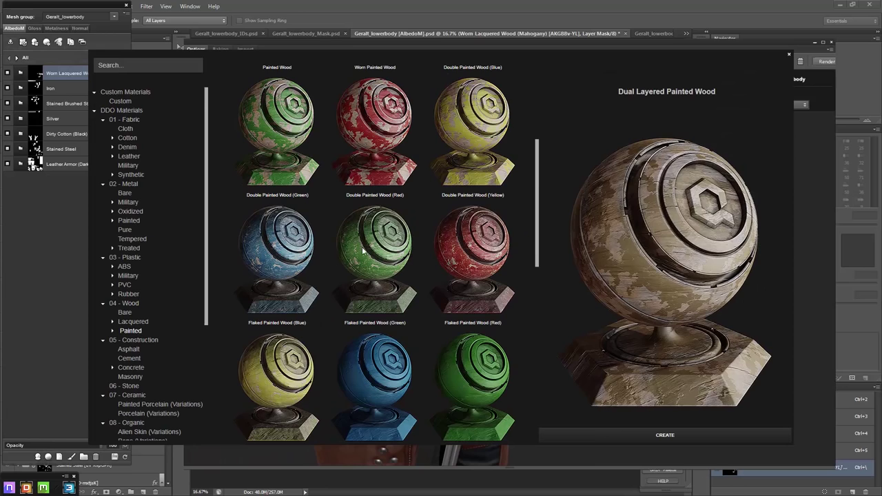
left_click(364, 251)
scroll(364, 252, "down", 2)
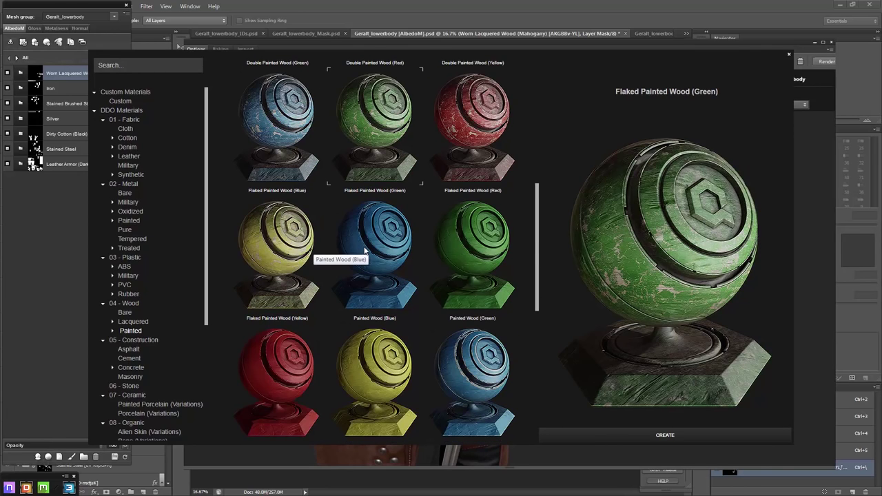
scroll(365, 252, "down", 2)
scroll(413, 265, "down", 2)
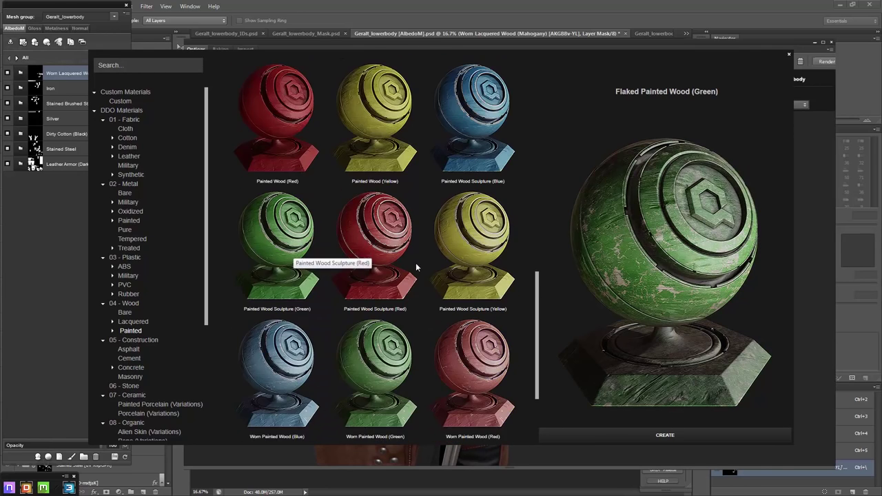
scroll(373, 259, "down", 1)
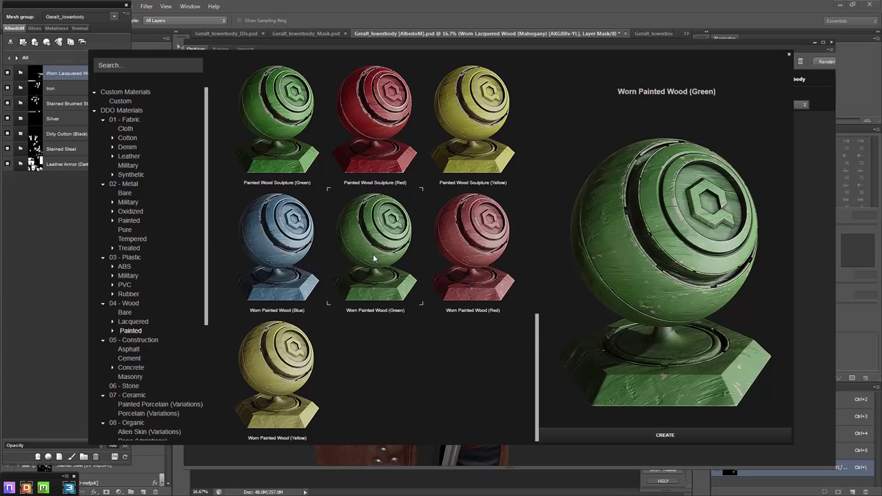
scroll(373, 254, "up", 1)
scroll(369, 227, "up", 1)
scroll(366, 199, "up", 1)
scroll(369, 207, "up", 1)
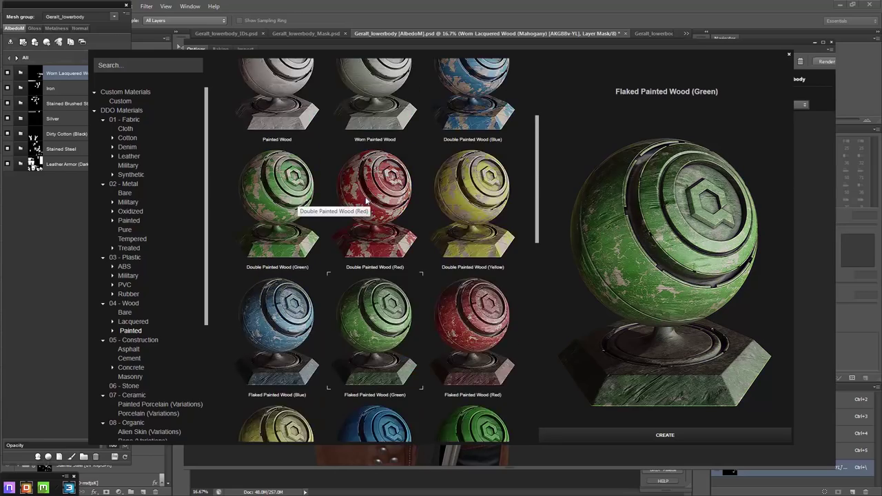
scroll(372, 214, "up", 1)
scroll(382, 227, "down", 1)
double_click(388, 238)
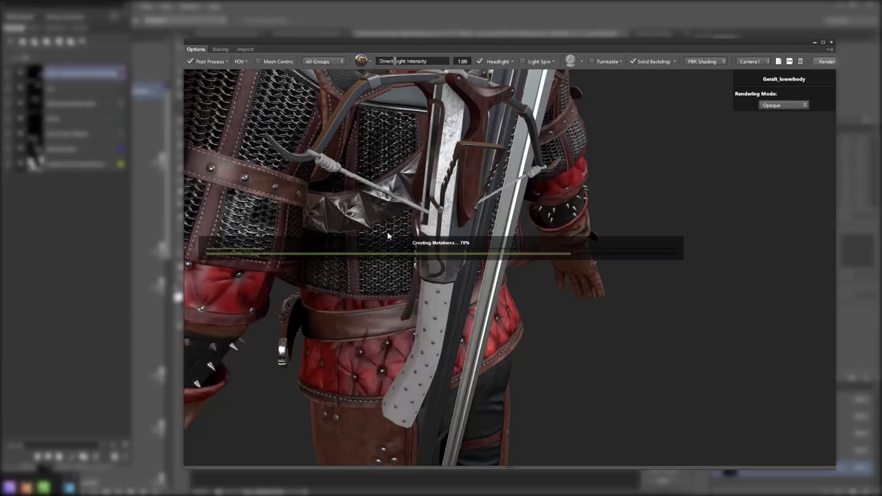
Change the painted wood's paint colour to near-black
left_click_drag(387, 232, 469, 198)
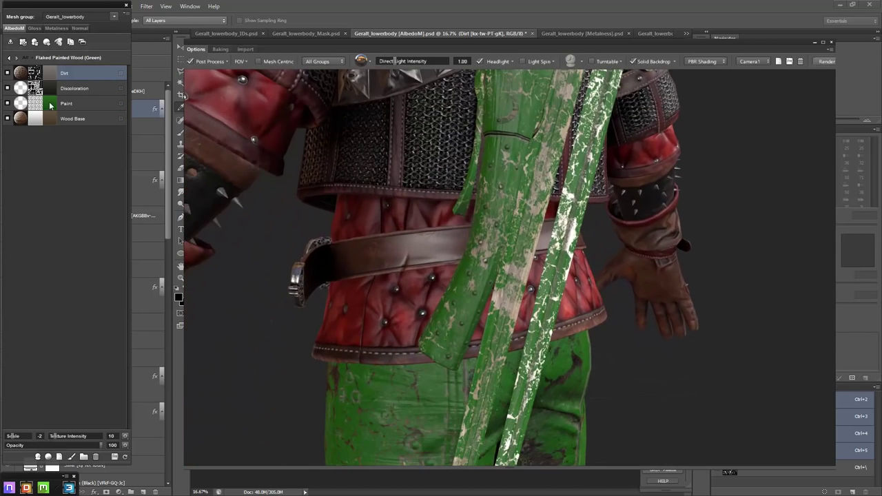
mouse_move(50, 104)
left_mouse_down()
mouse_move(51, 124)
mouse_move(64, 110)
left_mouse_up()
left_click(80, 102)
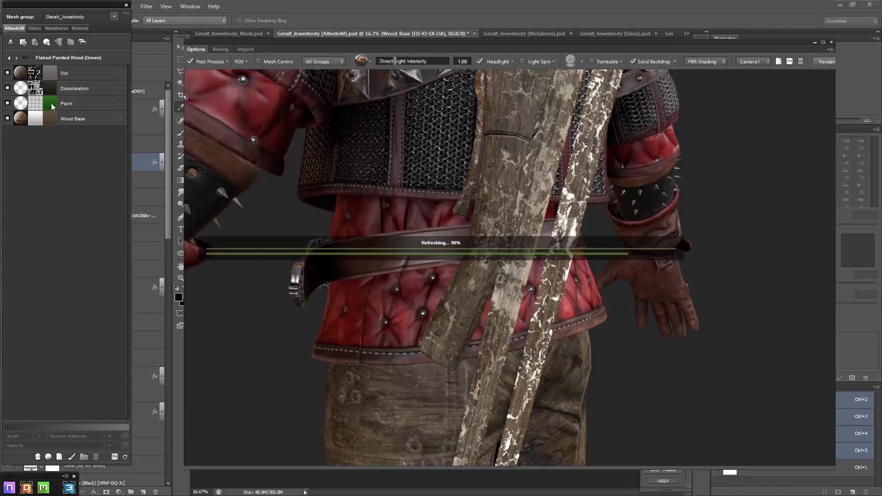
double_click(52, 104)
left_click(627, 244)
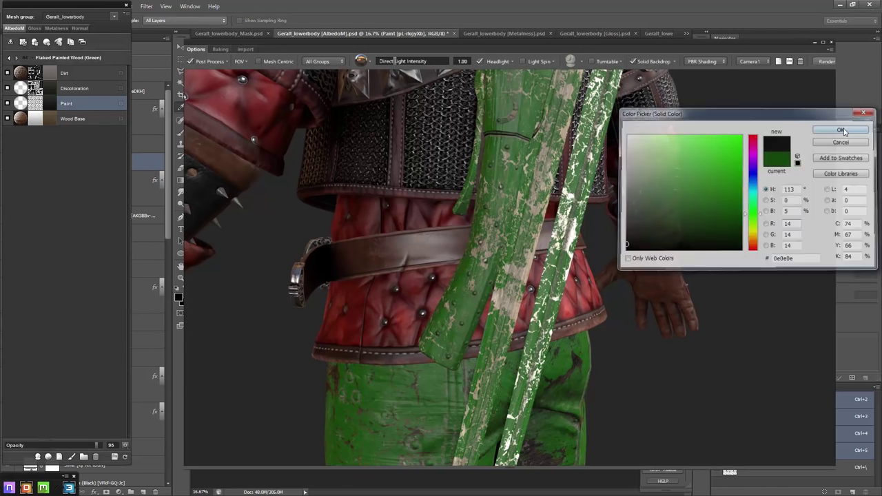
left_click(841, 131)
left_click(11, 57)
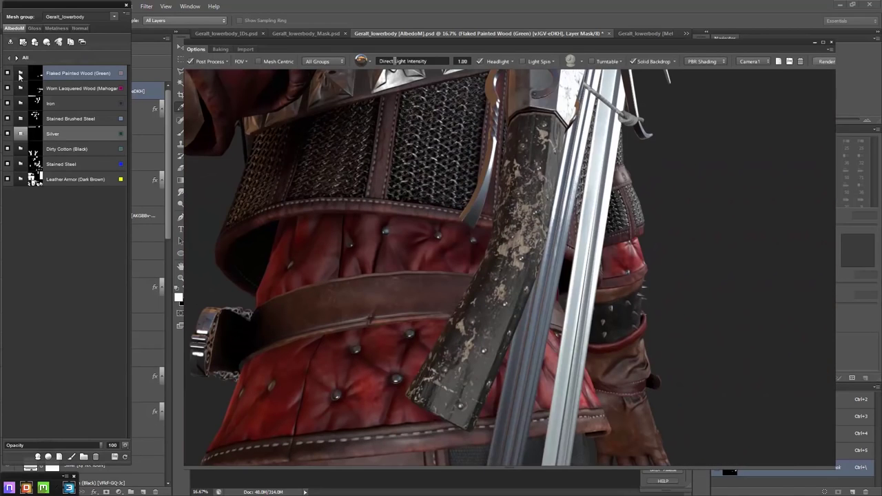
Select the Discoloration and Paint layers and open the Paint layer's Dynamask
left_click(20, 73)
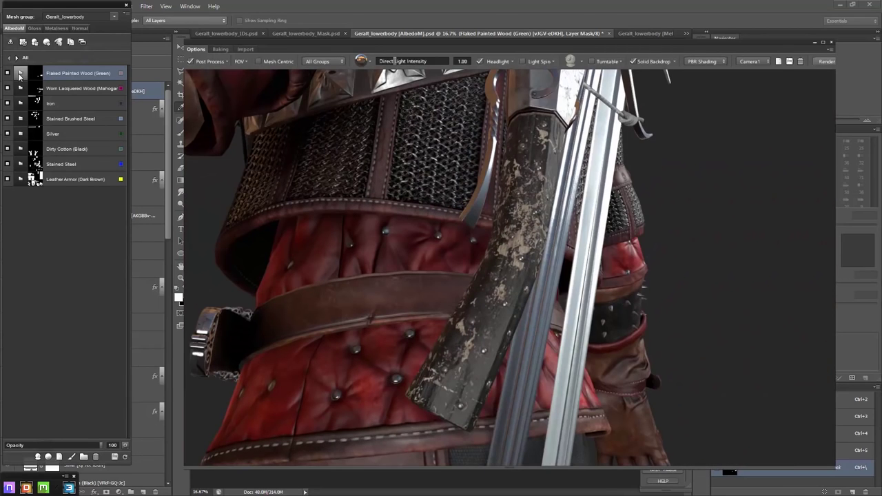
left_click(73, 91)
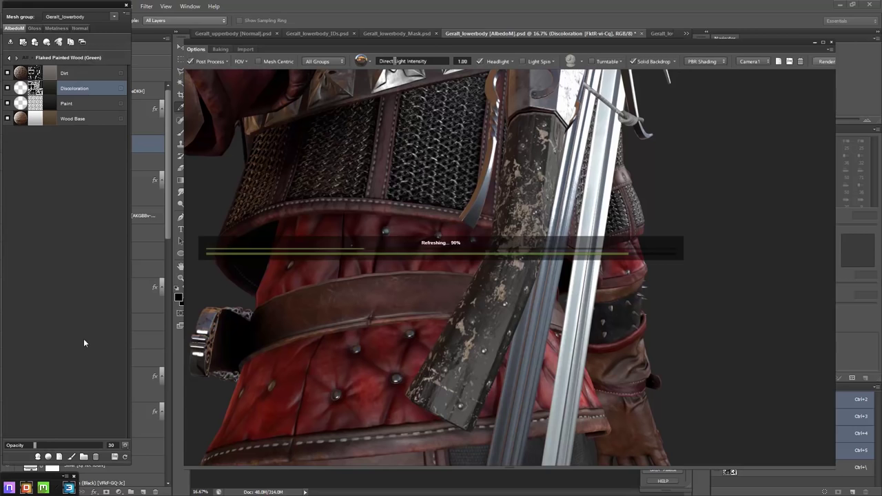
left_click(91, 103)
left_click(466, 288)
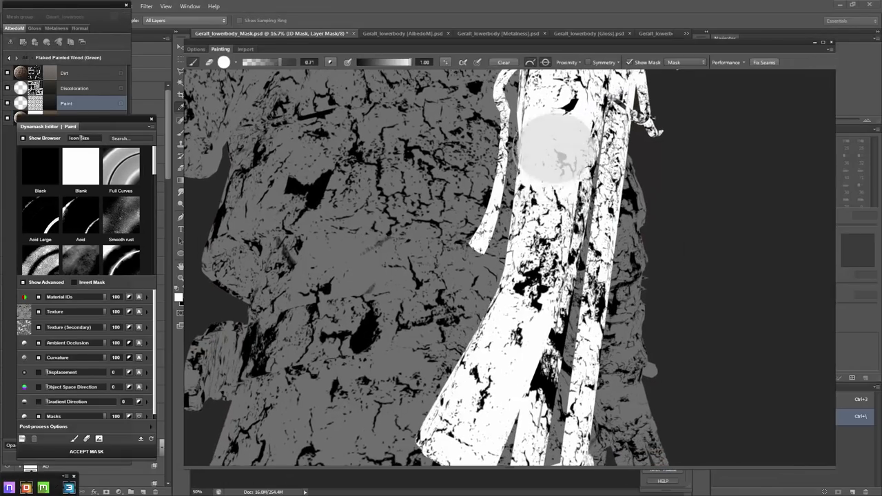
Brush white onto the mask along the right and left wooden strips
left_click_drag(541, 158, 475, 344)
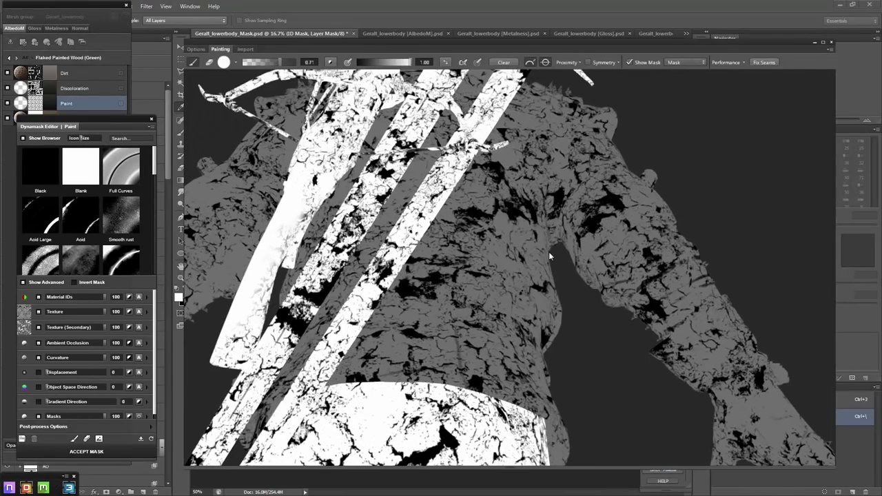
left_click_drag(313, 198, 234, 337)
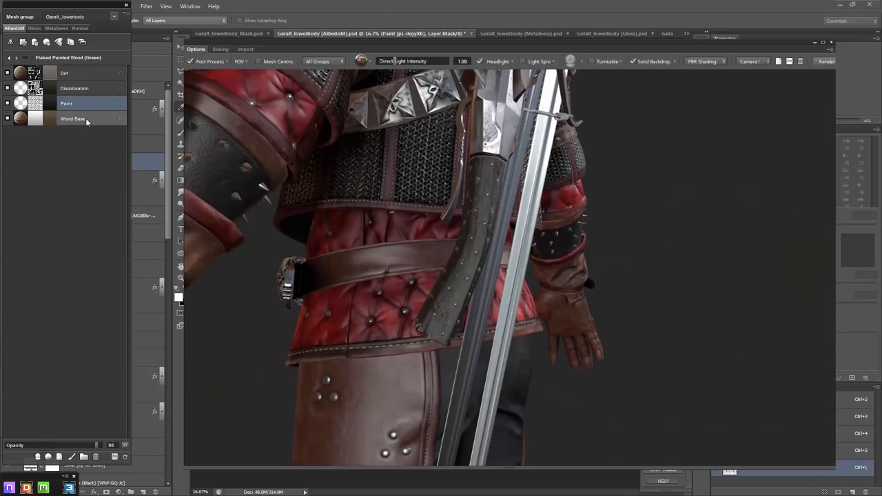
Inspect Wood Base and Paint in the Normal channel, then select Dirt in AlbedoM
left_click(86, 118)
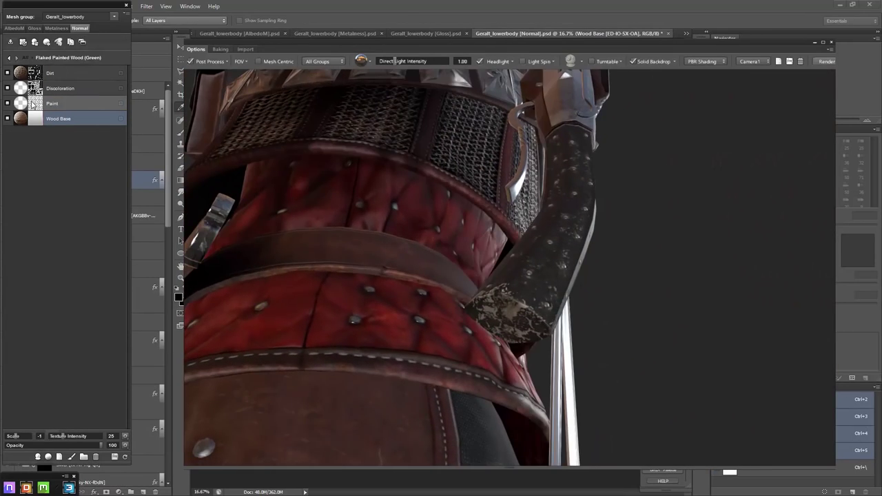
left_click(32, 103)
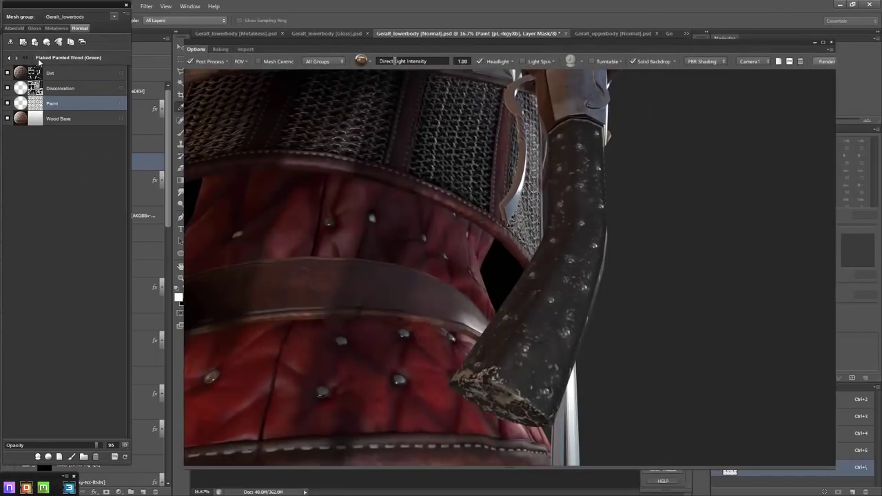
left_click(15, 29)
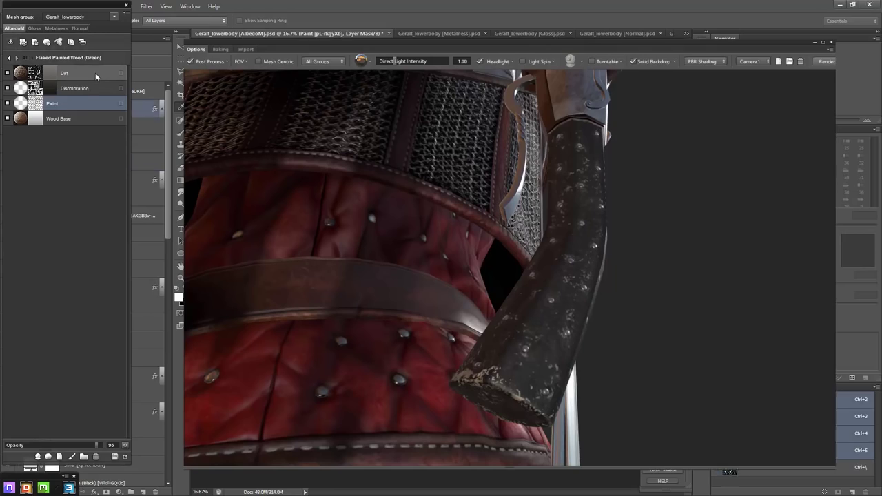
left_click(94, 73)
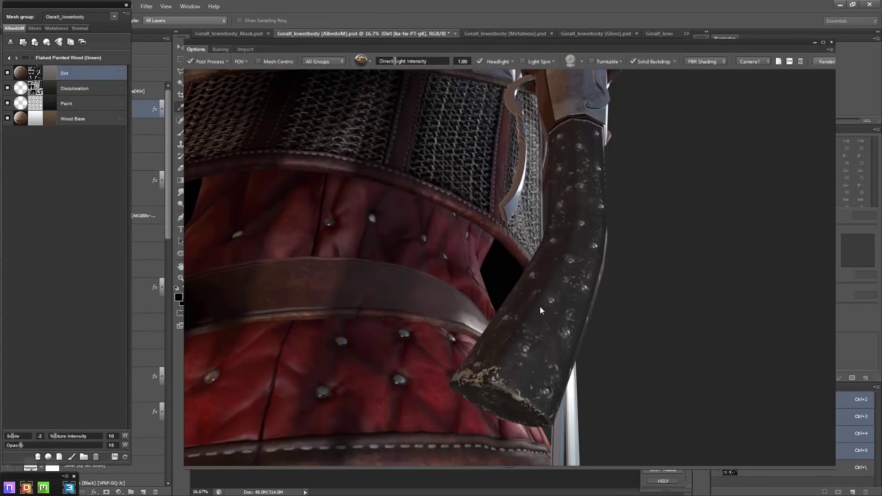
Orbit and zoom around the whole character to review forearm, belt and torso
mouse_move(540, 306)
left_mouse_down()
mouse_move(642, 275)
mouse_move(346, 296)
left_mouse_up()
scroll(642, 276, "up", 5)
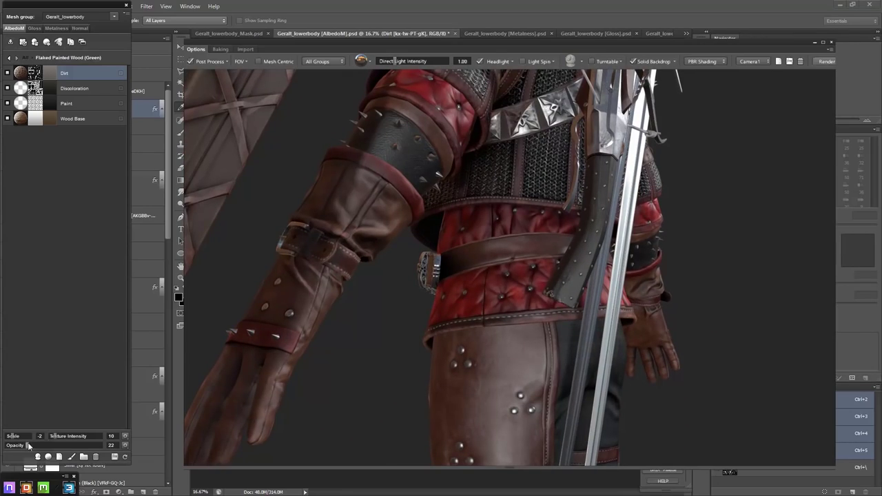
mouse_move(379, 331)
left_mouse_down()
mouse_move(383, 337)
mouse_move(434, 267)
left_mouse_up()
scroll(381, 324, "down", 10)
scroll(482, 237, "up", 8)
scroll(510, 223, "up", 3)
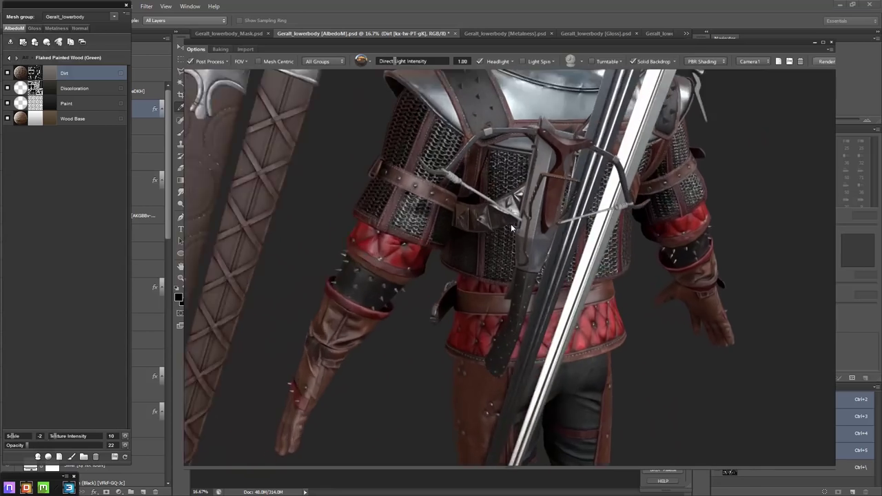
left_click_drag(510, 223, 332, 198)
Frame the legs from the front and open Leather Armor (Dark Brown)'s layers
left_click(9, 60)
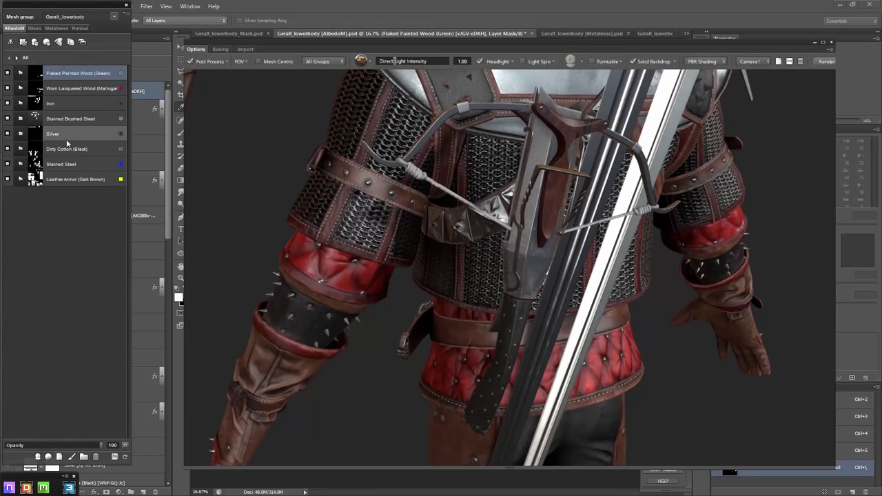
left_click(78, 152)
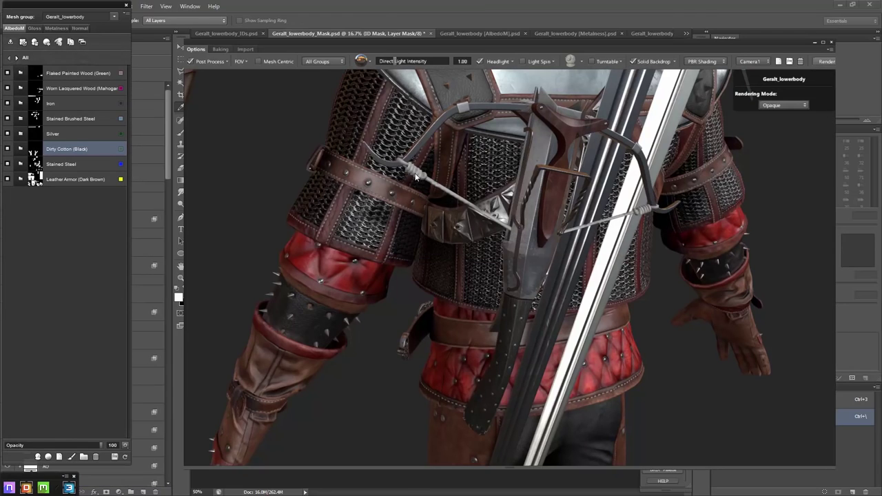
left_click_drag(394, 191, 338, 189)
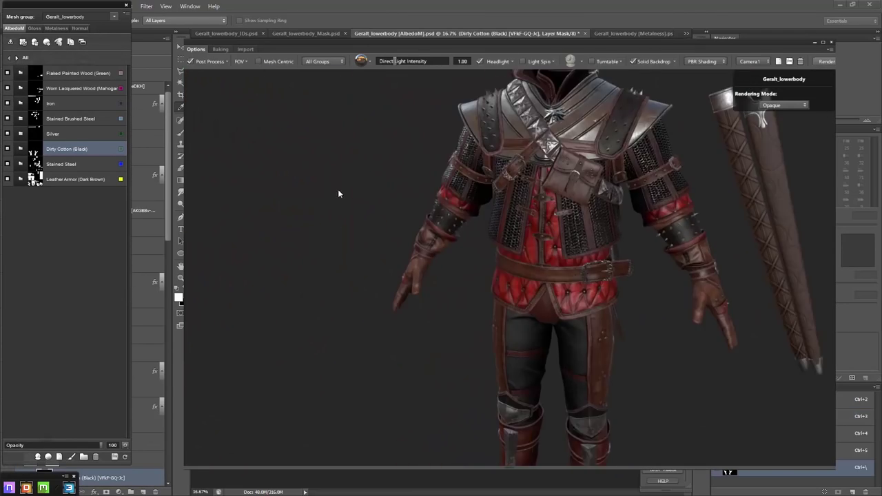
scroll(423, 160, "up", 3)
scroll(426, 160, "up", 3)
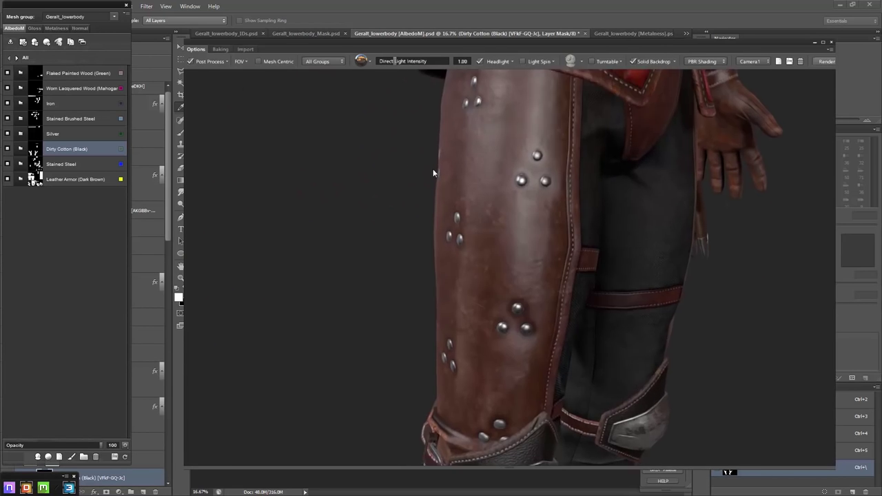
left_click_drag(431, 171, 421, 134)
double_click(31, 179)
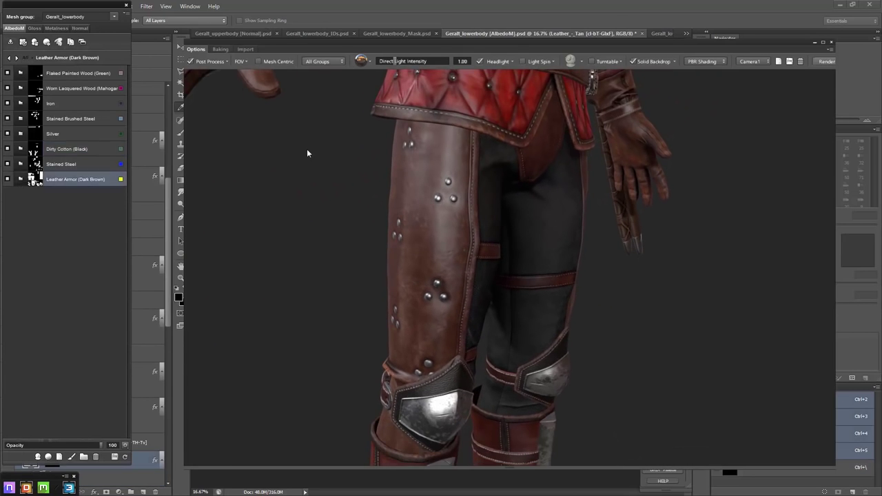
mouse_move(306, 148)
left_mouse_down()
mouse_move(359, 77)
mouse_move(363, 108)
mouse_move(347, 144)
left_mouse_up()
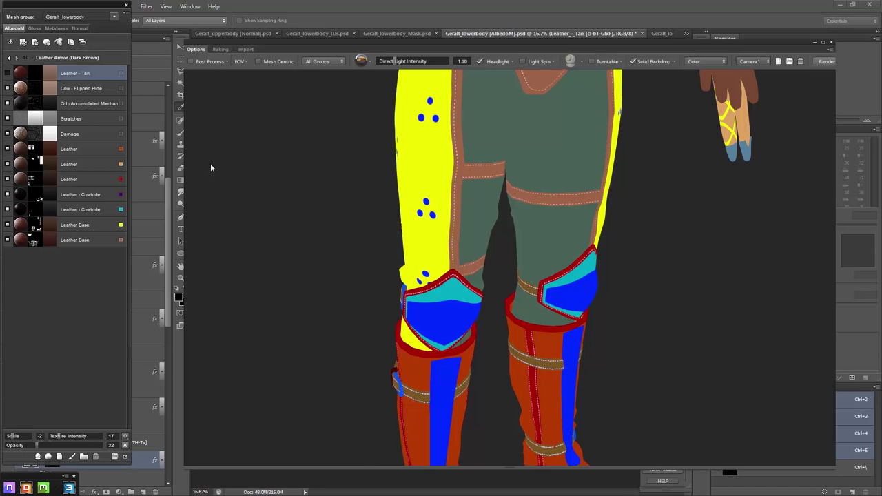
Set a new Leather Base colour and start editing the Leather - Tan mask
double_click(21, 240)
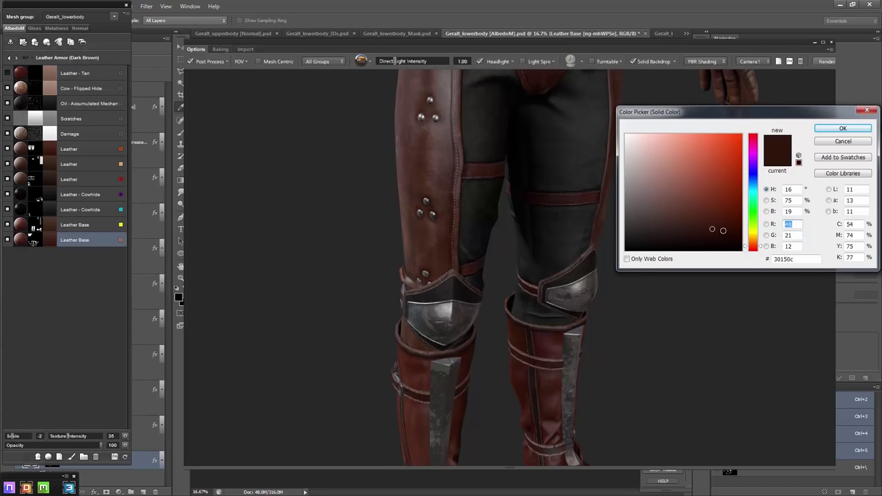
left_click(833, 141)
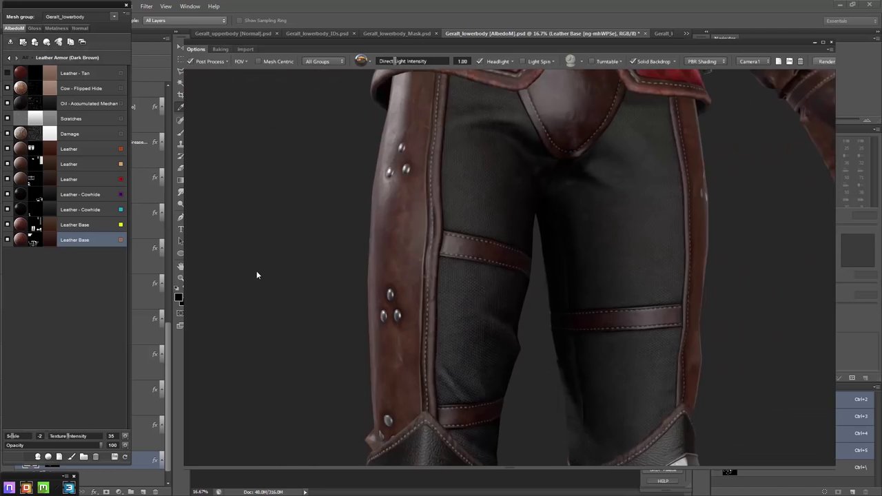
double_click(49, 245)
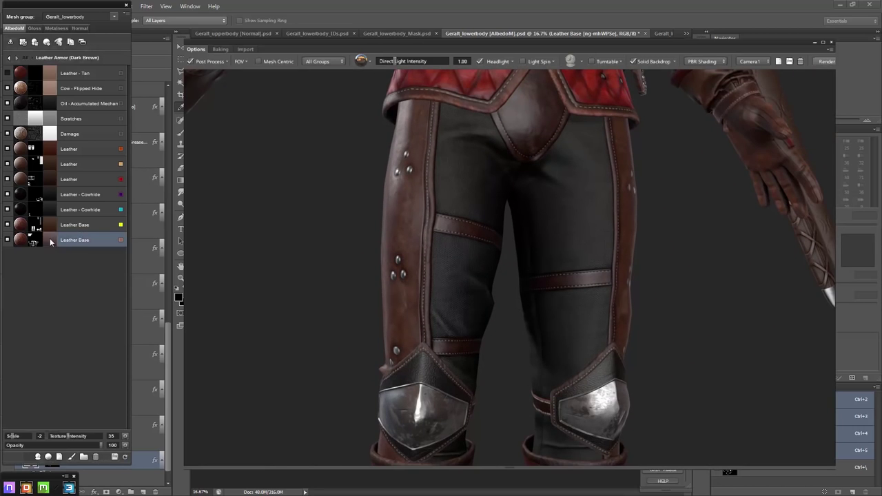
left_click(842, 128)
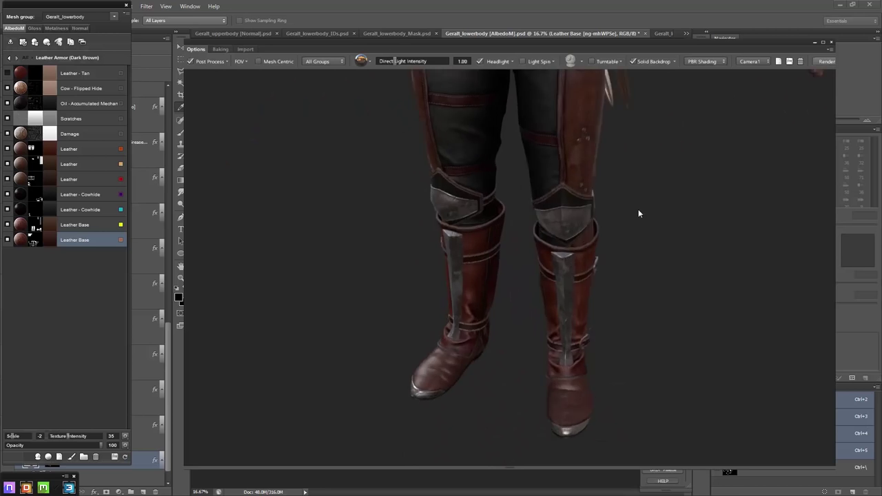
left_click(76, 73)
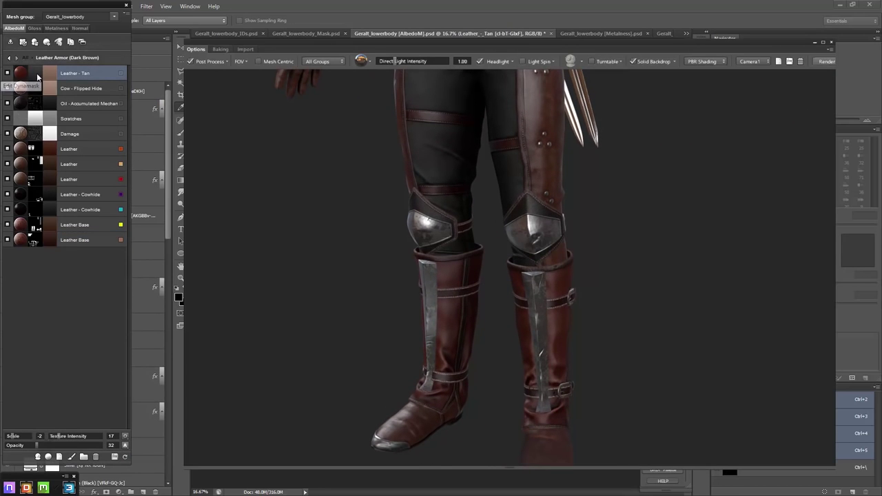
left_click(438, 283)
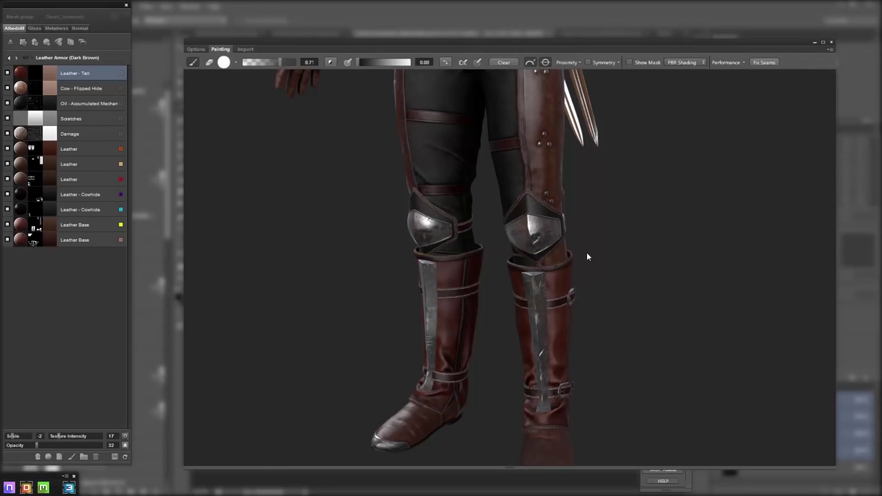
Reset the Leather - Tan mask to black and load a soft round 0.74 brush
left_click_drag(640, 223, 657, 230)
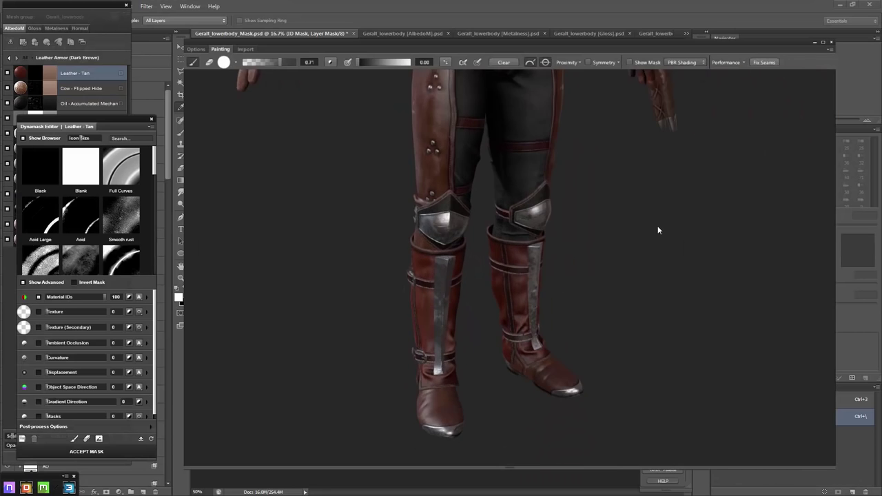
left_click(34, 165)
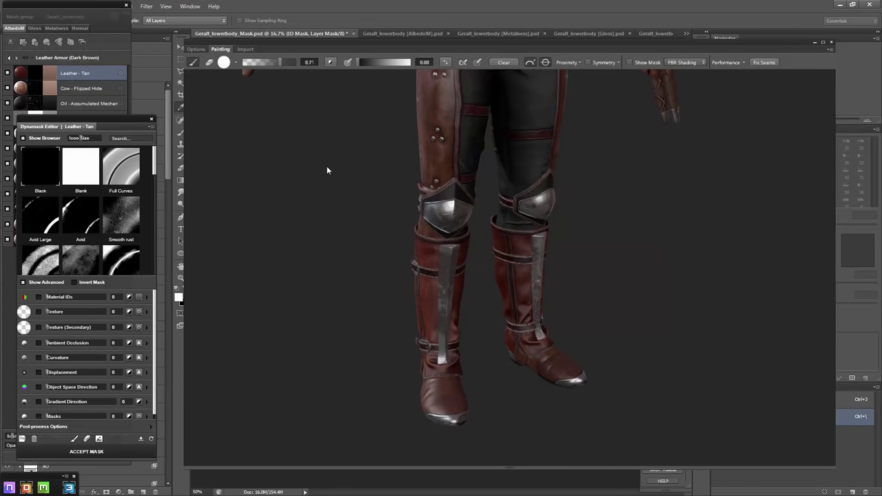
mouse_move(587, 195)
left_mouse_down()
mouse_move(630, 209)
mouse_move(673, 153)
left_mouse_up()
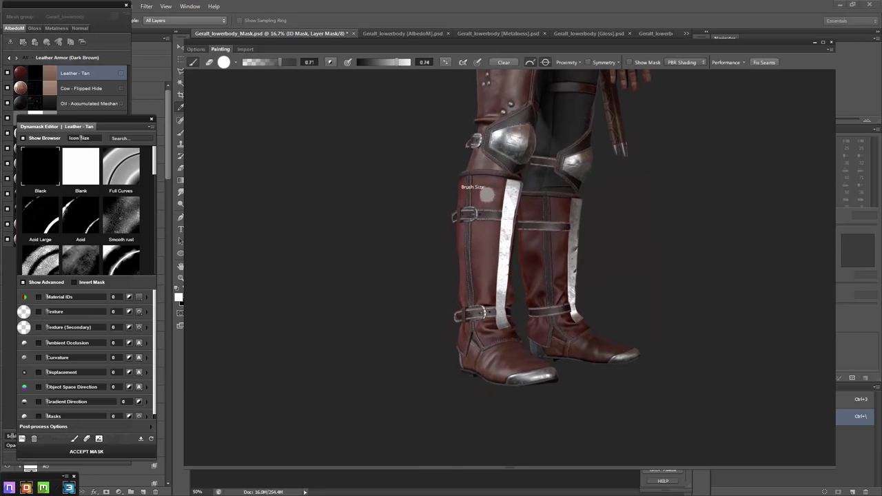
left_click(234, 63)
left_click(339, 95)
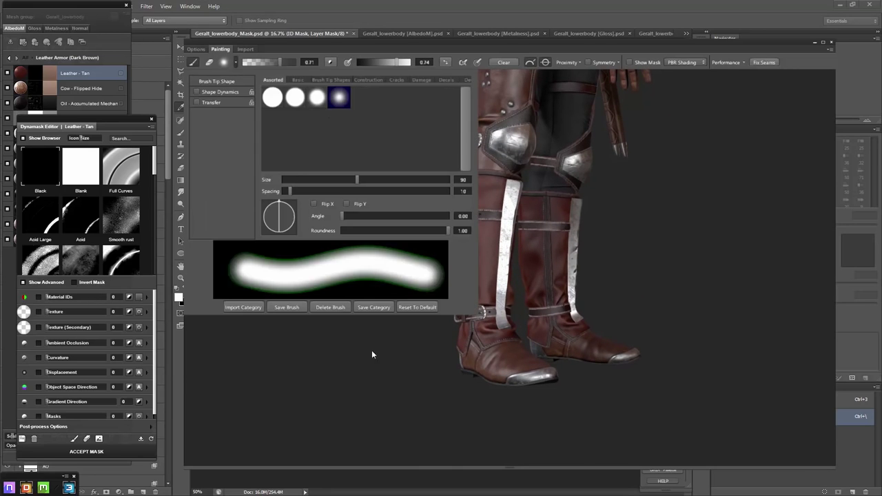
left_click(485, 186)
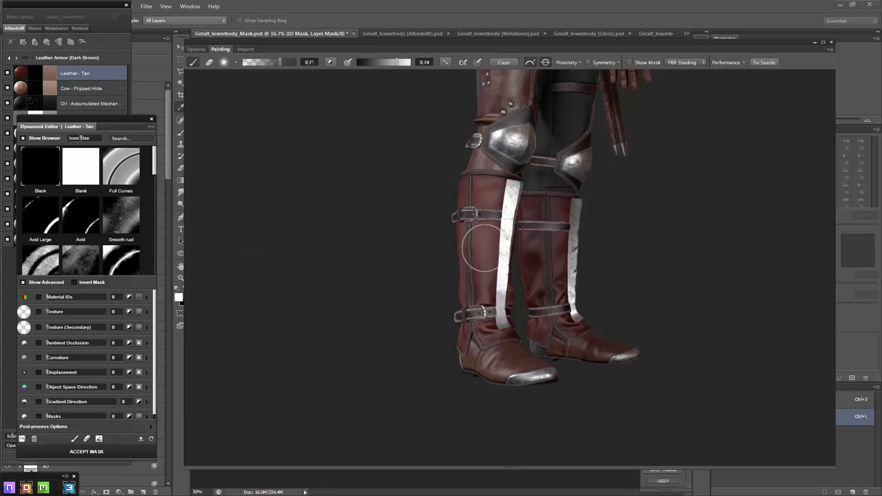
left_click_drag(482, 296, 576, 274)
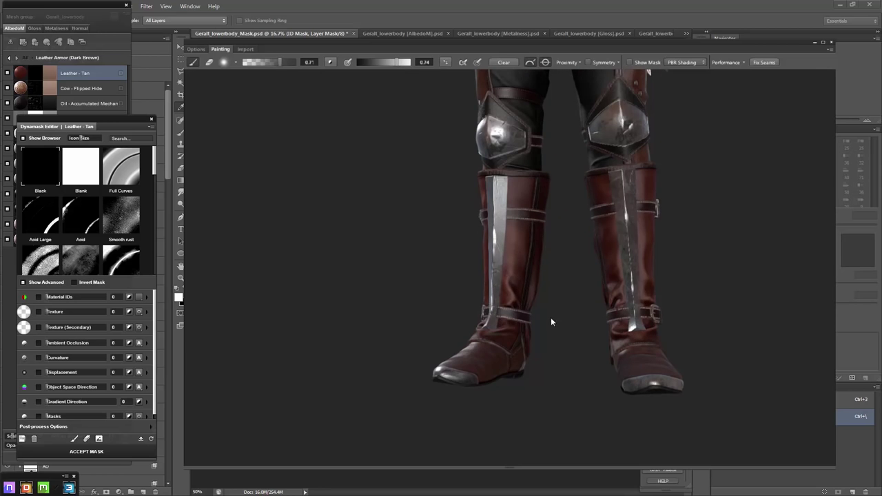
mouse_move(498, 321)
left_mouse_down()
mouse_move(604, 248)
mouse_move(464, 268)
mouse_move(475, 196)
left_mouse_up()
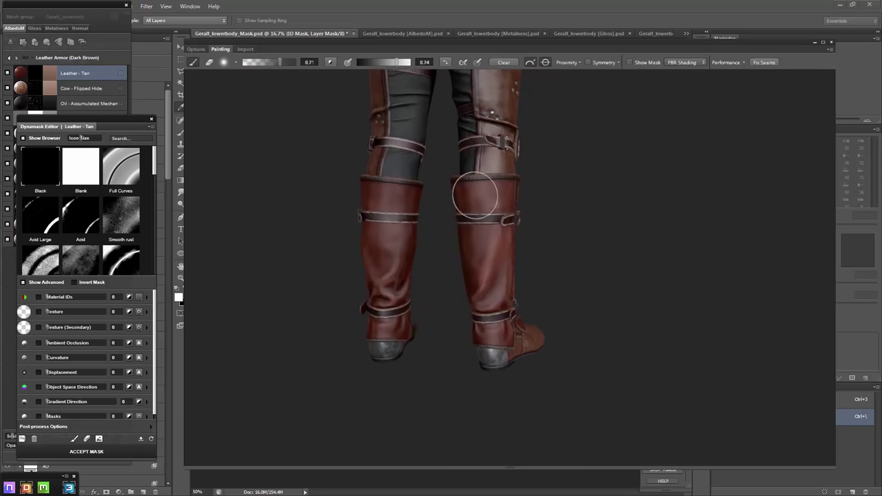
left_click_drag(611, 222, 508, 268)
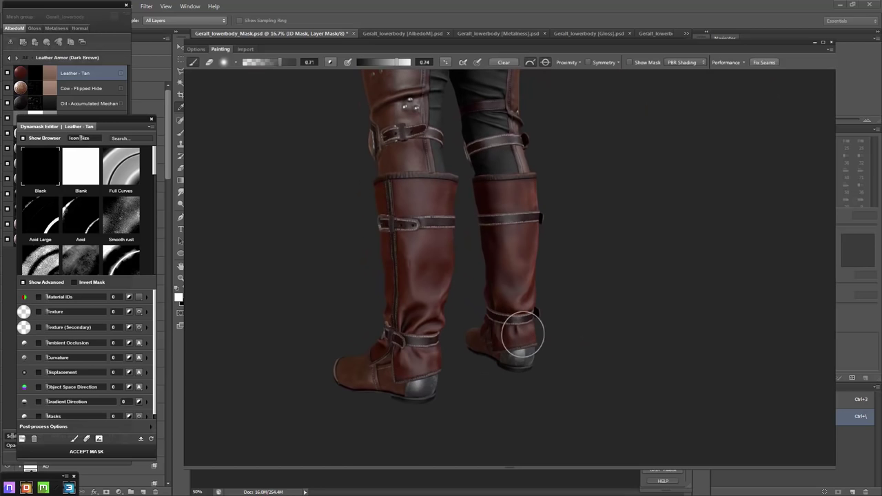
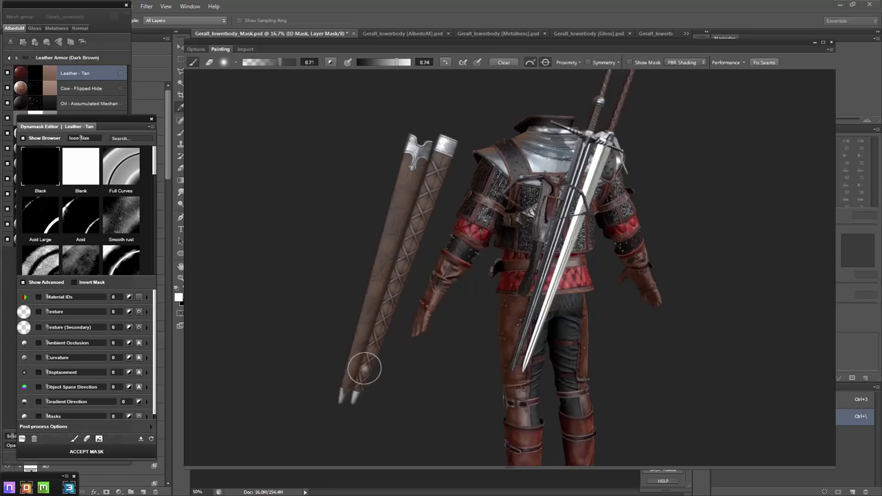
Accept the Leather - Tan mask and start 3D-painting the Oil - Accumulated Mechanical Grease mask
left_click(87, 451)
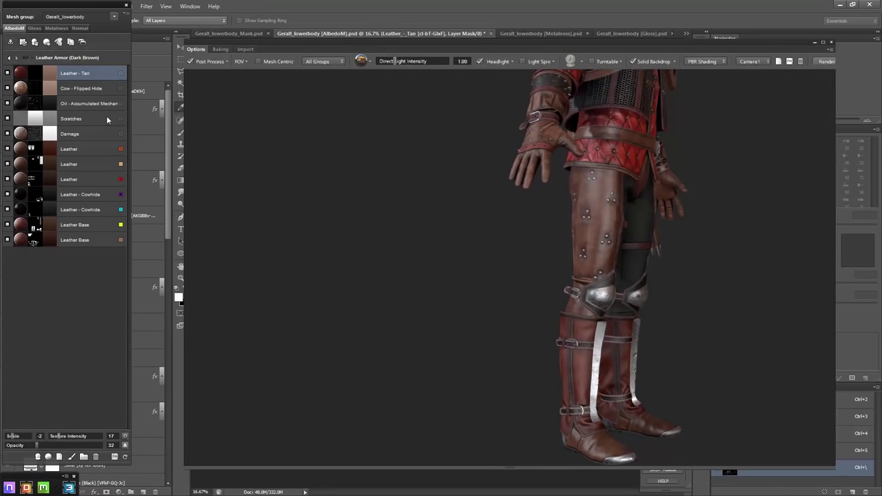
left_click(96, 103)
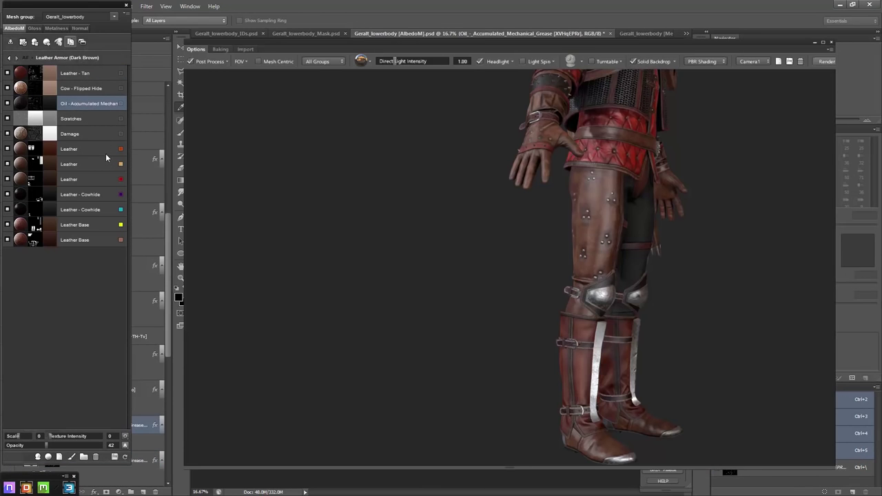
left_click(427, 284)
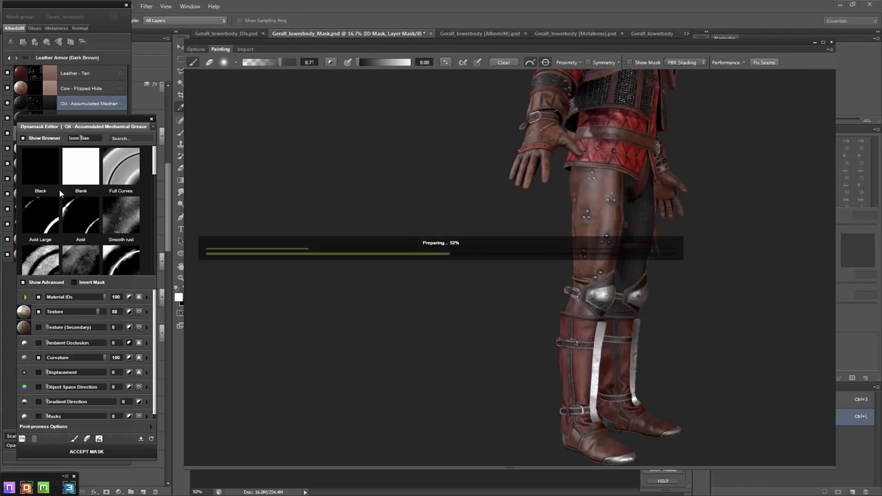
Zoom in and orbit around the legs to view them from the back, sides and front
scroll(587, 207, "up", 3)
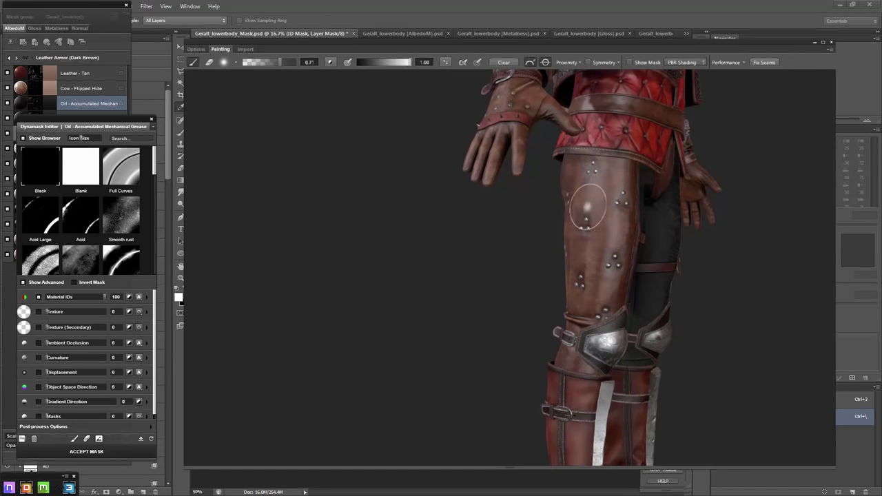
mouse_move(625, 191)
right_mouse_down()
mouse_move(774, 270)
mouse_move(573, 197)
right_mouse_up()
right_click_drag(582, 279, 585, 321)
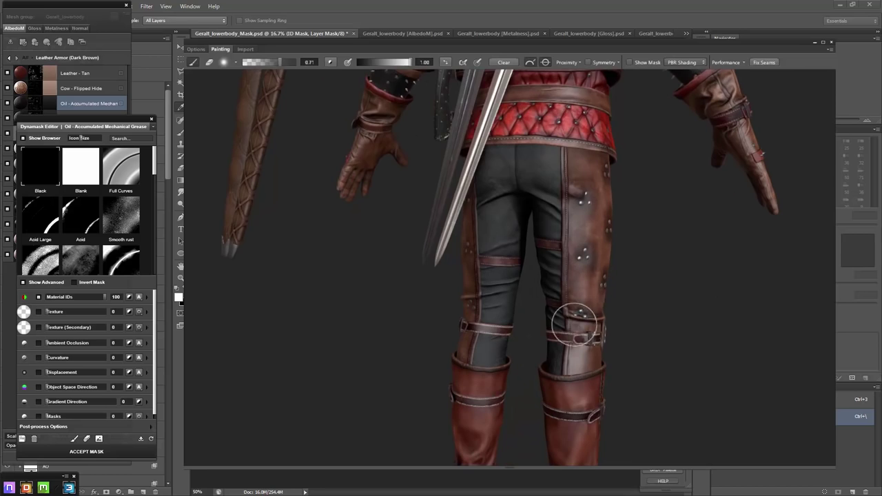
right_click_drag(668, 333, 624, 256)
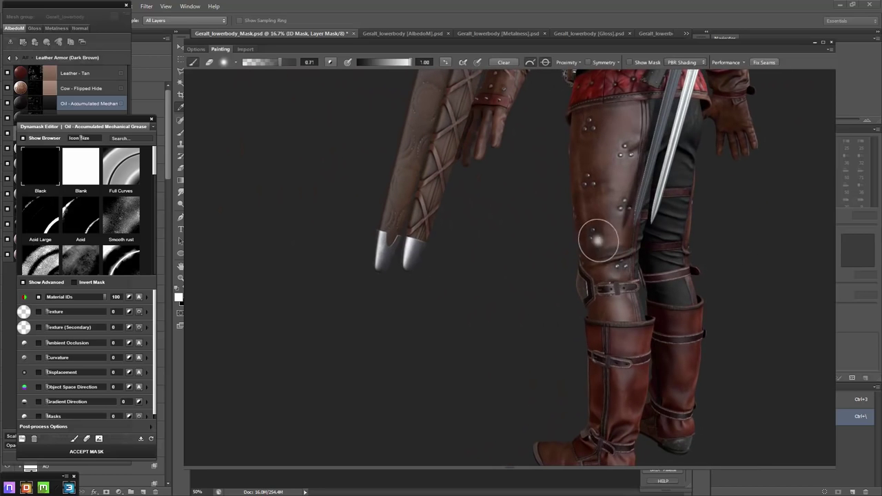
mouse_move(595, 175)
right_mouse_down()
mouse_move(597, 256)
mouse_move(794, 153)
right_mouse_up()
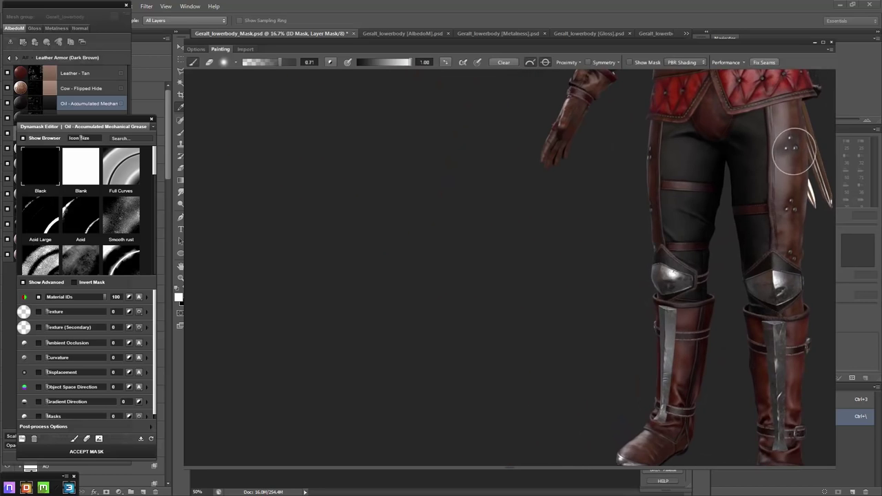
mouse_move(793, 258)
right_mouse_down()
mouse_move(585, 206)
mouse_move(697, 213)
mouse_move(524, 246)
right_mouse_up()
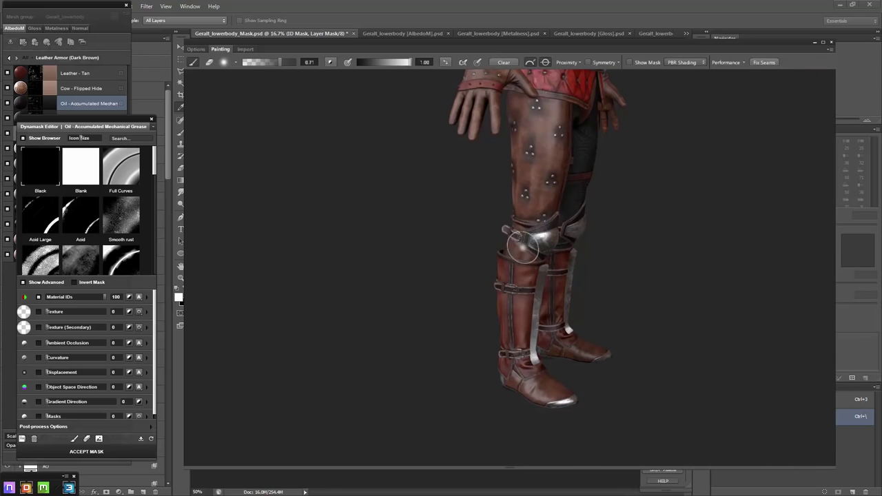
right_click_drag(510, 279, 709, 261)
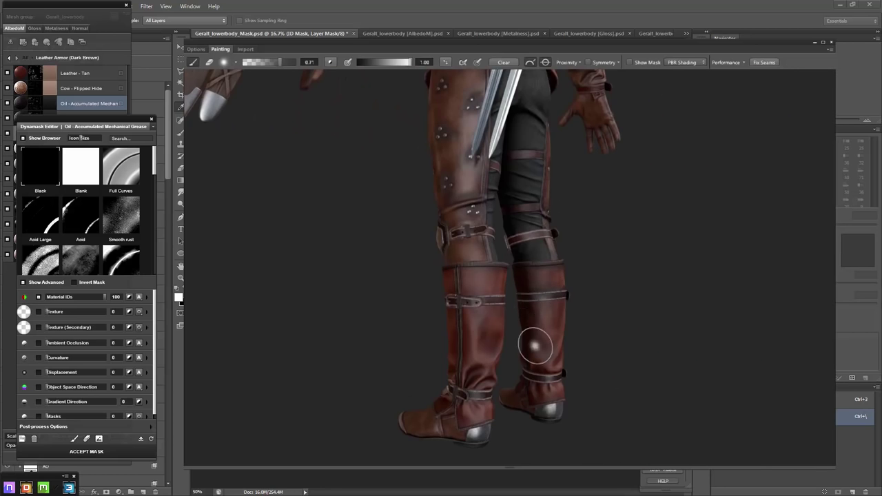
mouse_move(528, 345)
right_mouse_down()
mouse_move(522, 365)
mouse_move(625, 386)
mouse_move(558, 287)
mouse_move(507, 173)
right_mouse_up()
Zoom closer and orbit around the knee guards and boots from front and three-quarter angles
scroll(558, 287, "up", 2)
scroll(563, 270, "up", 3)
mouse_move(508, 335)
right_mouse_down()
mouse_move(585, 383)
mouse_move(563, 357)
mouse_move(551, 374)
mouse_move(630, 213)
right_mouse_up()
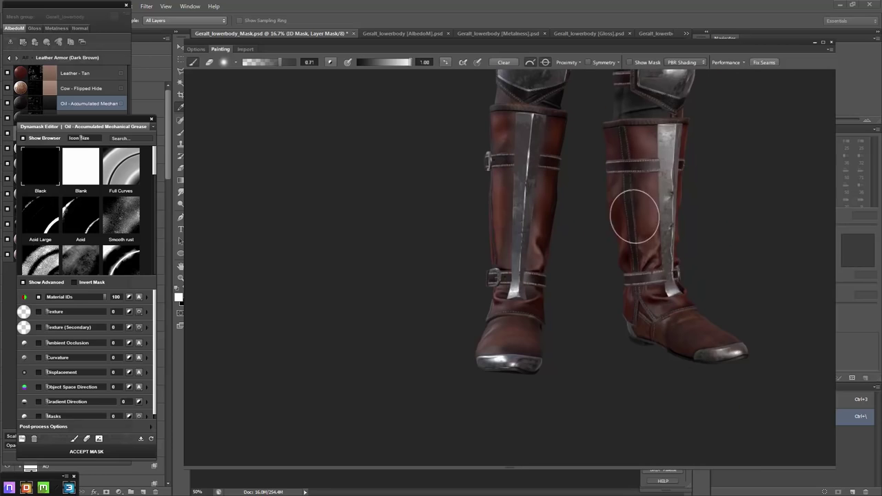
right_click_drag(650, 128, 620, 129)
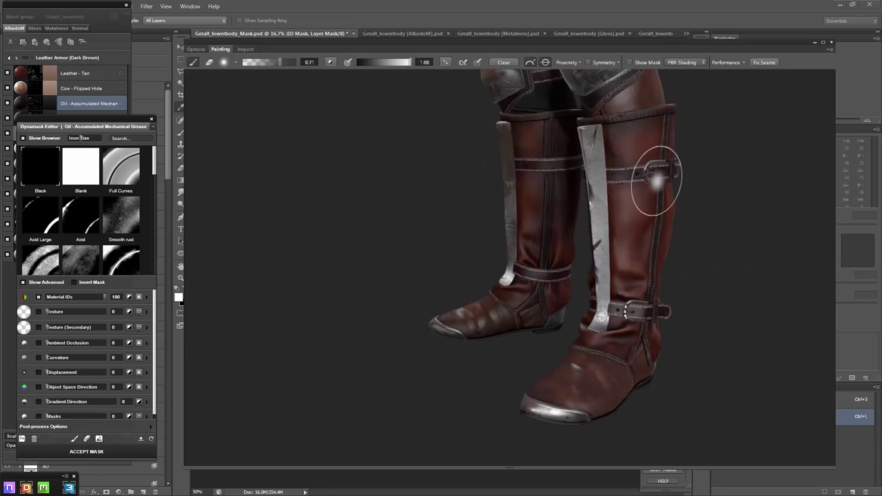
mouse_move(650, 186)
right_mouse_down()
mouse_move(578, 217)
mouse_move(622, 276)
mouse_move(526, 309)
right_mouse_up()
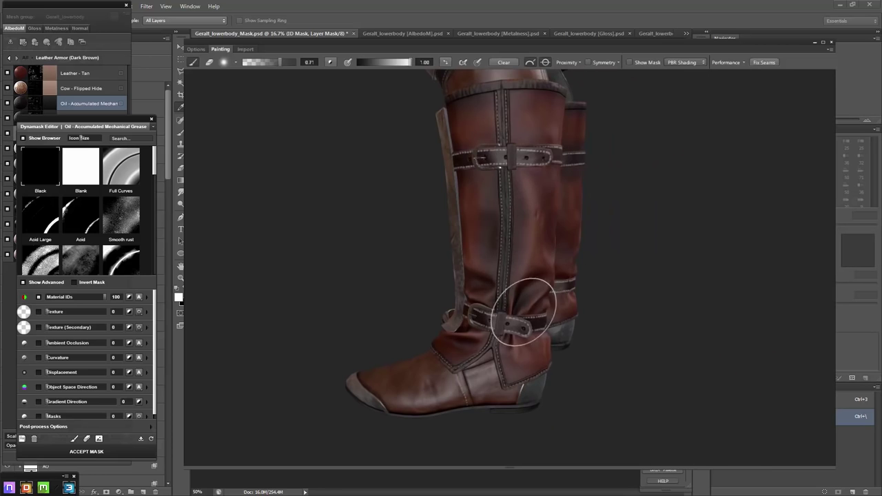
mouse_move(418, 404)
right_mouse_down()
mouse_move(565, 355)
mouse_move(606, 350)
mouse_move(665, 299)
mouse_move(452, 384)
mouse_move(431, 252)
right_mouse_up()
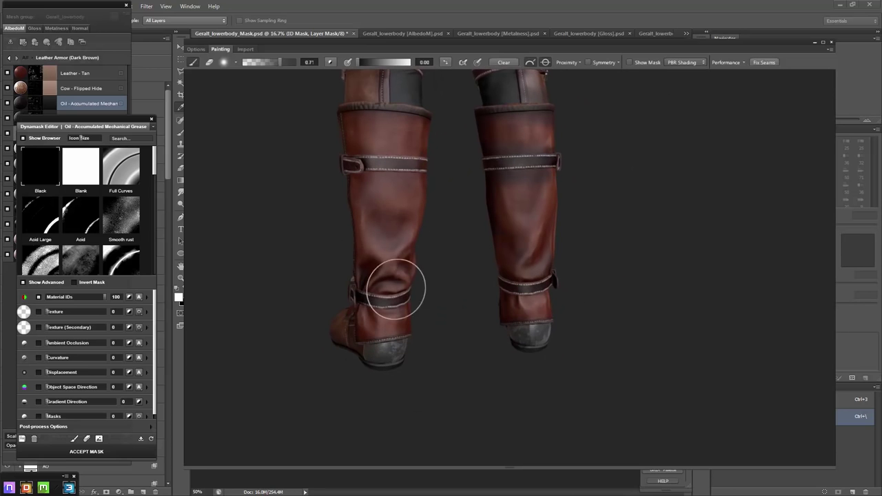
right_click_drag(528, 330, 492, 310)
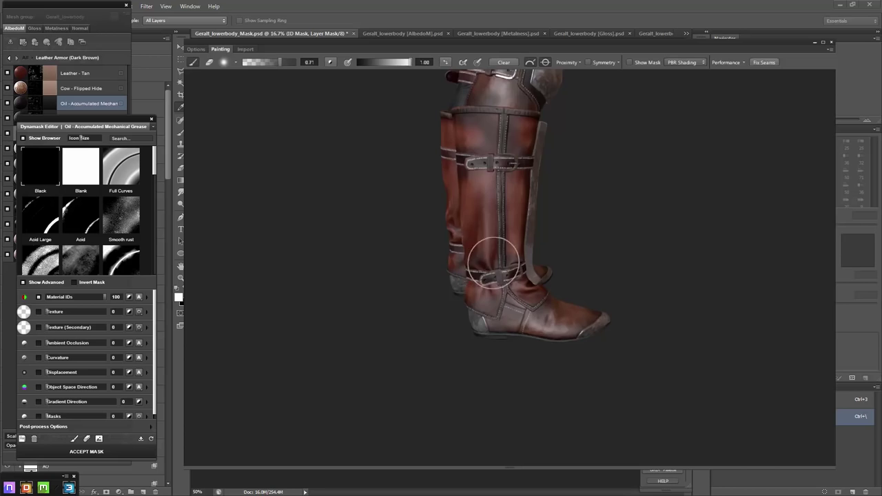
mouse_move(494, 262)
right_mouse_down()
mouse_move(581, 301)
mouse_move(502, 256)
right_mouse_up()
Use a Grunge brush tip with size jitter 80 on pen pressure and roundness jitter 73
key("F5")
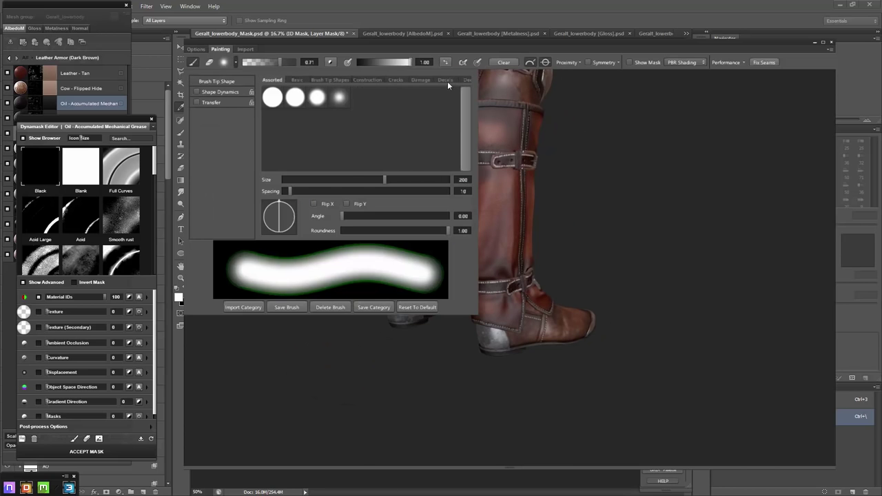
scroll(386, 78, "down", 2)
scroll(403, 80, "down", 2)
left_click(434, 79)
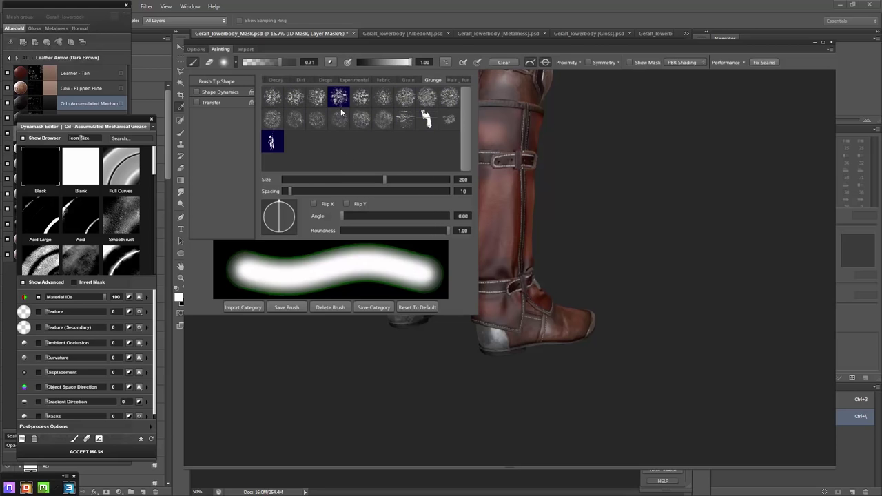
left_click(218, 94)
left_click_drag(339, 86, 417, 86)
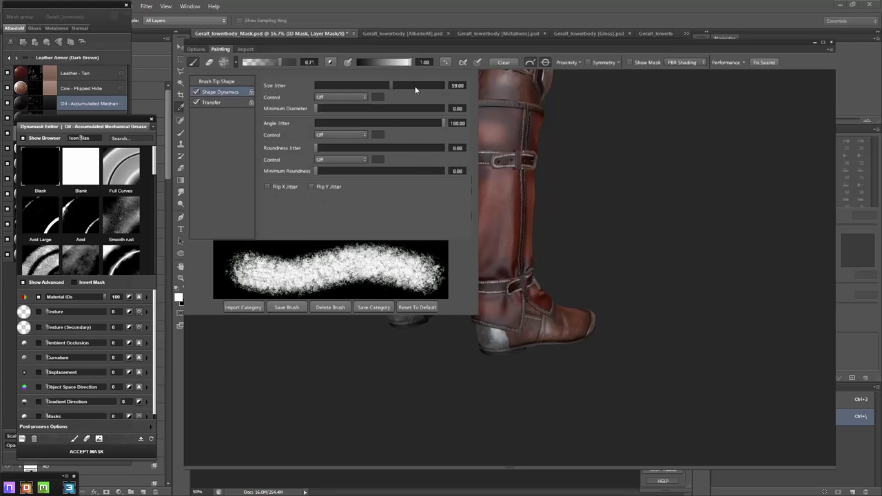
left_click(409, 147)
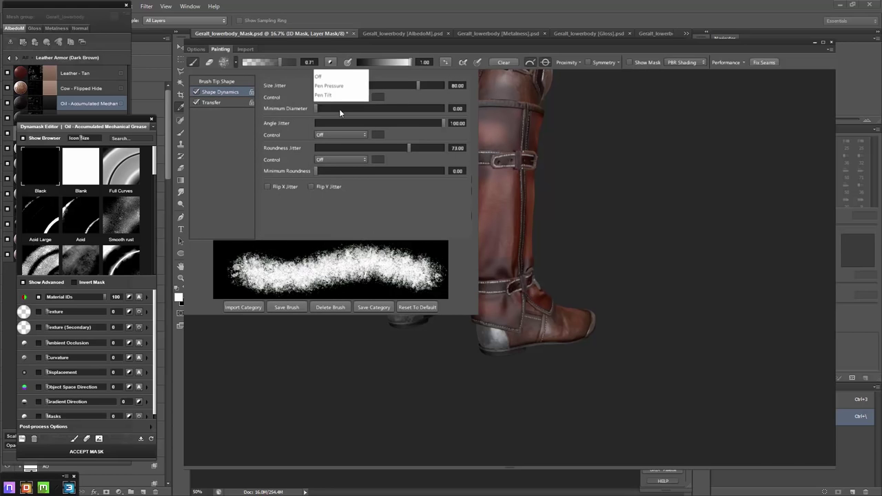
left_click(329, 85)
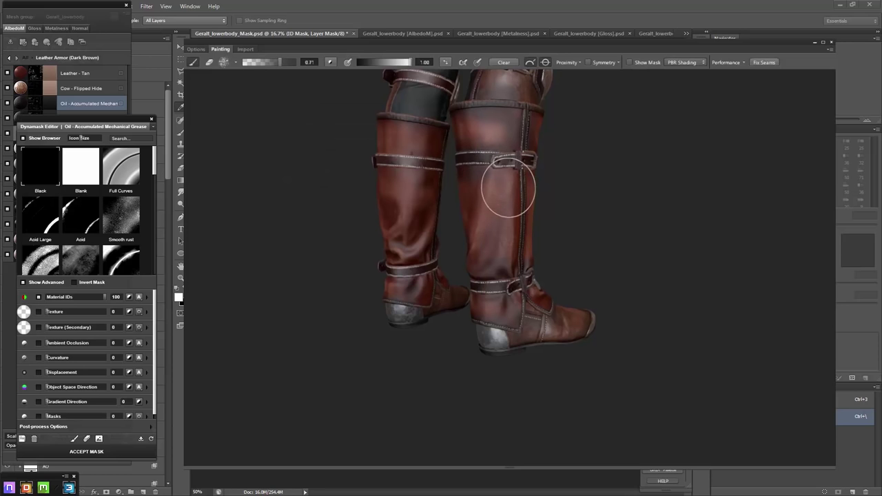
Work the grease mask around the boots, checking them from behind, the heels and toes
mouse_move(508, 189)
left_mouse_down("alt")
mouse_move(595, 202)
mouse_move(486, 191)
left_mouse_up("alt")
left_click_drag(517, 223, 516, 172, "alt")
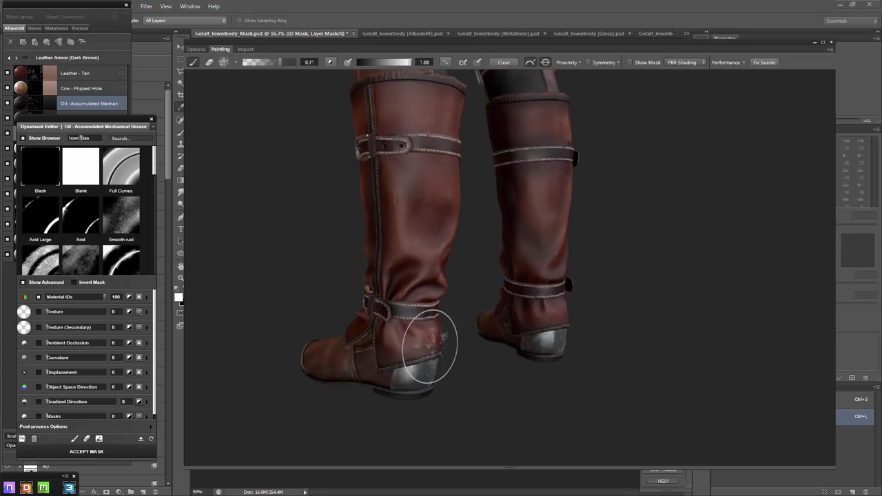
left_click_drag(404, 158, 550, 200, "alt")
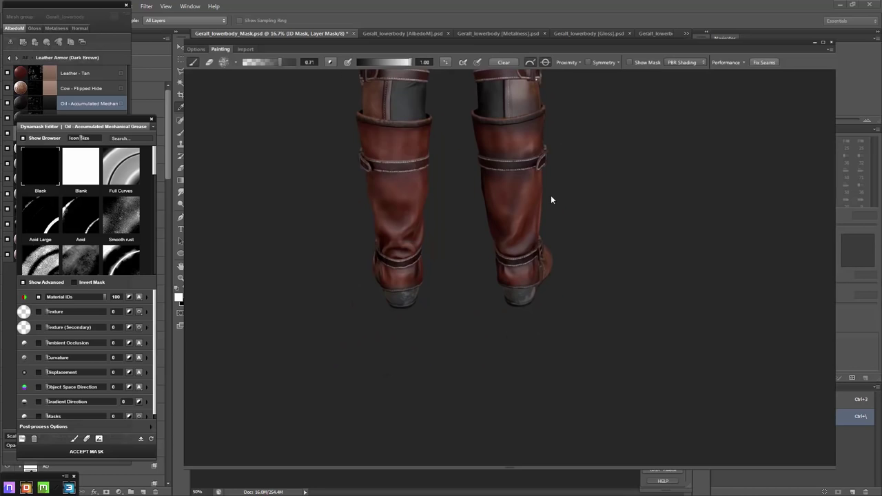
left_click_drag(743, 146, 559, 167, "alt")
left_click_drag(289, 206, 629, 122, "alt")
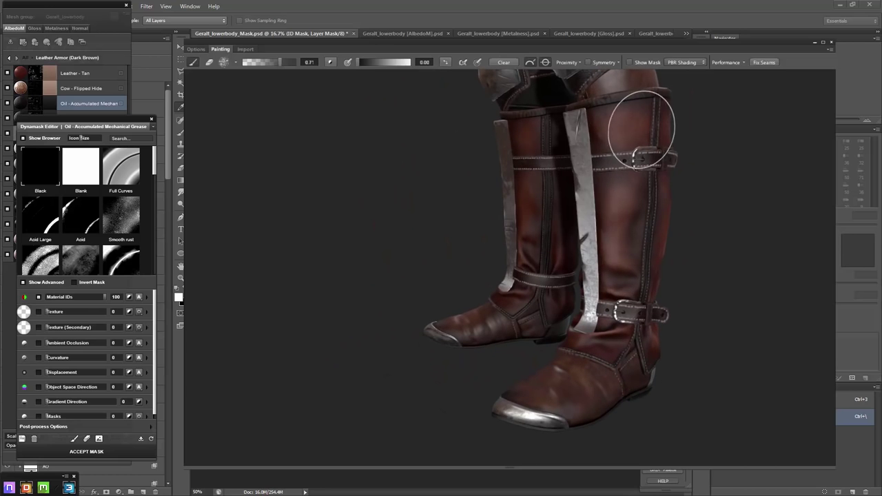
left_click_drag(622, 266, 632, 239, "alt")
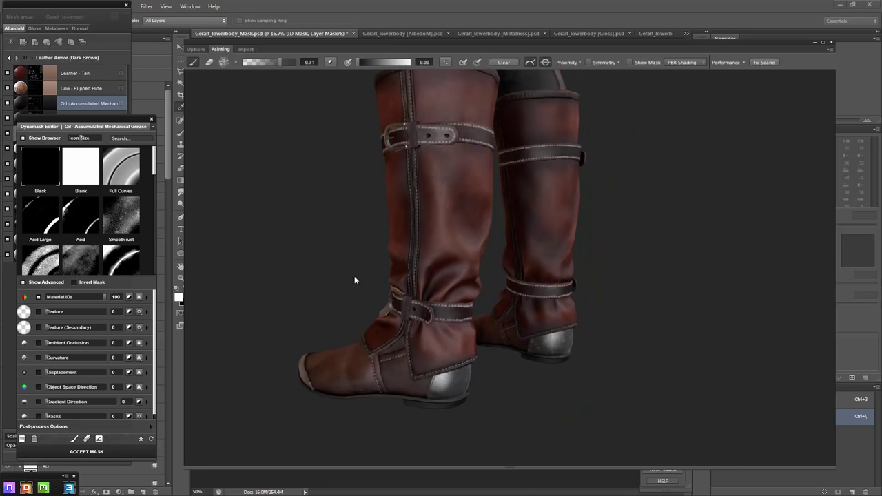
mouse_move(356, 277)
left_mouse_down("alt")
mouse_move(505, 207)
mouse_move(517, 227)
mouse_move(515, 124)
left_mouse_up("alt")
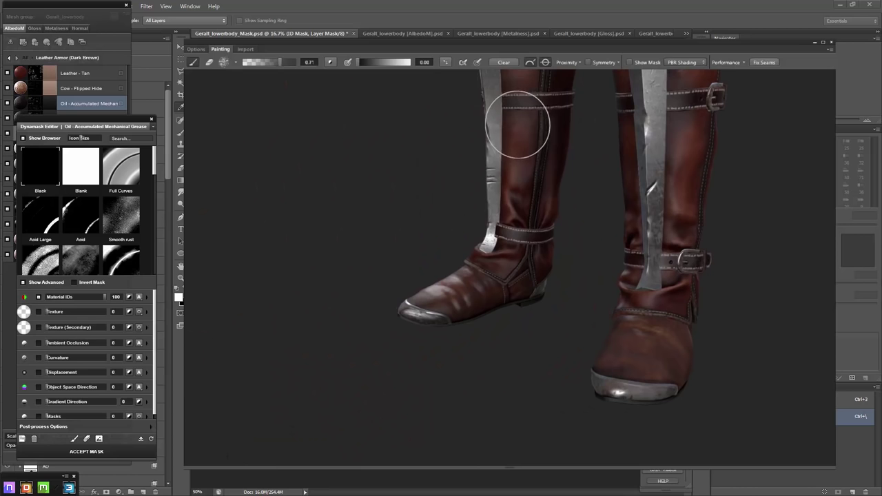
mouse_move(531, 154)
left_mouse_down("alt")
mouse_move(467, 157)
mouse_move(512, 108)
mouse_move(761, 175)
mouse_move(577, 379)
mouse_move(486, 245)
mouse_move(541, 299)
mouse_move(628, 187)
mouse_move(773, 175)
mouse_move(552, 198)
left_mouse_up("alt")
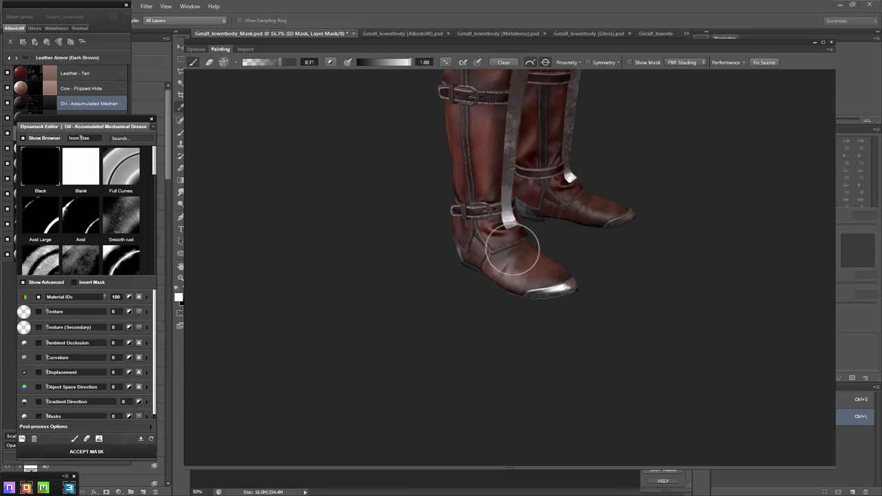
mouse_move(531, 293)
left_mouse_down("alt")
mouse_move(367, 239)
mouse_move(324, 354)
left_mouse_up("alt")
mouse_move(515, 332)
left_mouse_down("alt")
mouse_move(482, 295)
mouse_move(388, 363)
mouse_move(396, 262)
mouse_move(489, 296)
left_mouse_up("alt")
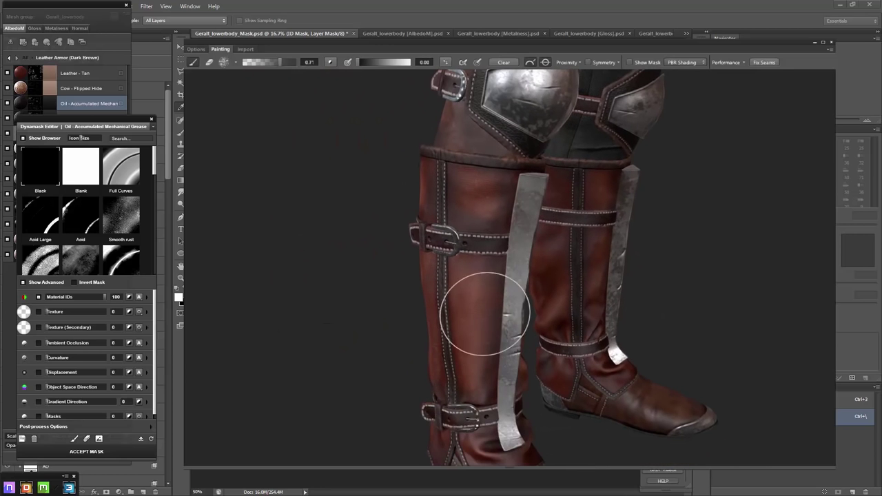
Paint grease on the leather thigh guards around the rivets and knees, checking each side
left_click_drag(472, 162, 452, 218, "alt")
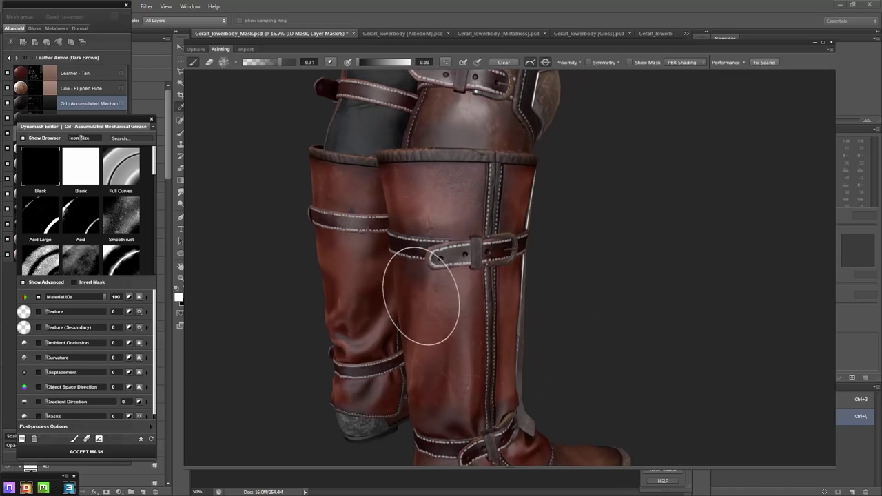
mouse_move(570, 308)
left_mouse_down("alt")
mouse_move(597, 167)
mouse_move(566, 173)
mouse_move(561, 241)
mouse_move(523, 207)
left_mouse_up("alt")
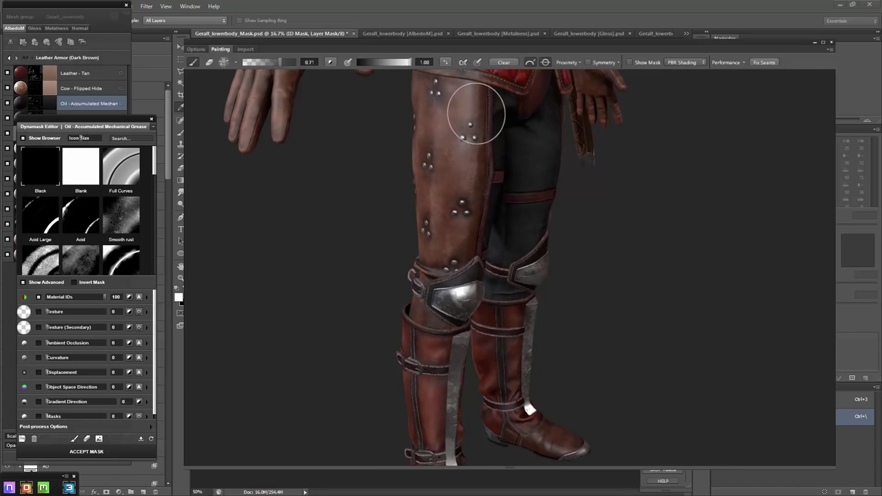
mouse_move(462, 209)
left_mouse_down("alt")
mouse_move(452, 232)
mouse_move(412, 264)
left_mouse_up("alt")
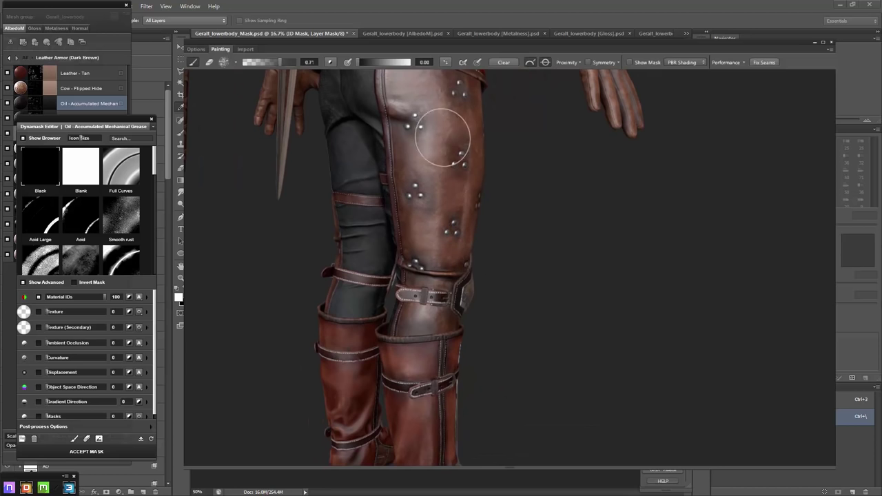
mouse_move(433, 138)
left_mouse_down("alt")
mouse_move(528, 158)
mouse_move(457, 177)
left_mouse_up("alt")
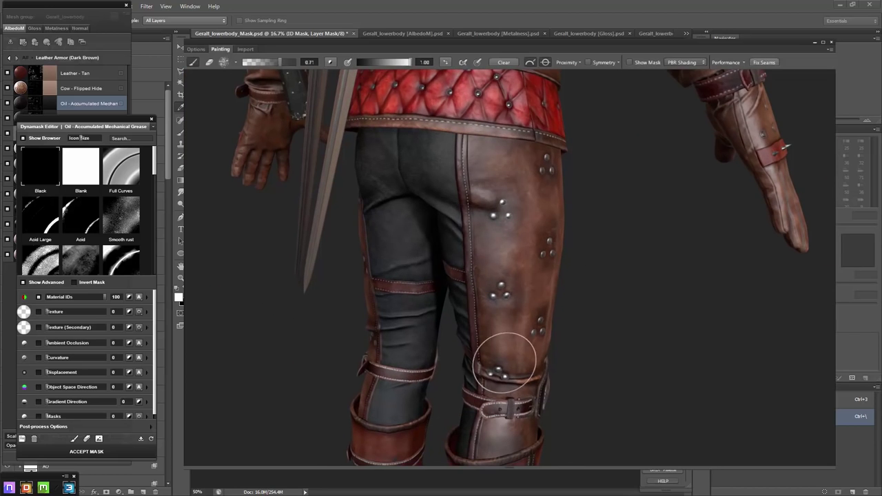
mouse_move(508, 360)
left_mouse_down("alt")
mouse_move(719, 262)
mouse_move(696, 224)
mouse_move(677, 267)
mouse_move(736, 260)
mouse_move(723, 262)
left_mouse_up("alt")
left_click_drag(626, 296, 571, 275, "alt")
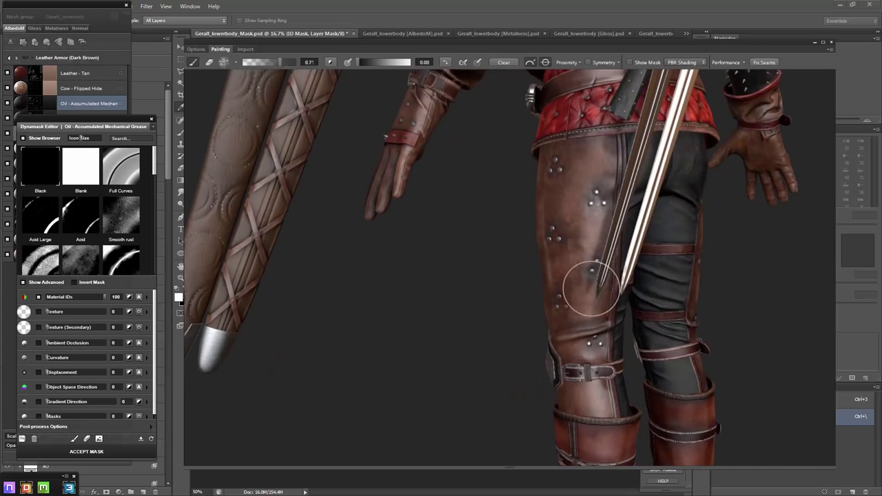
left_click_drag(600, 158, 600, 213, "alt")
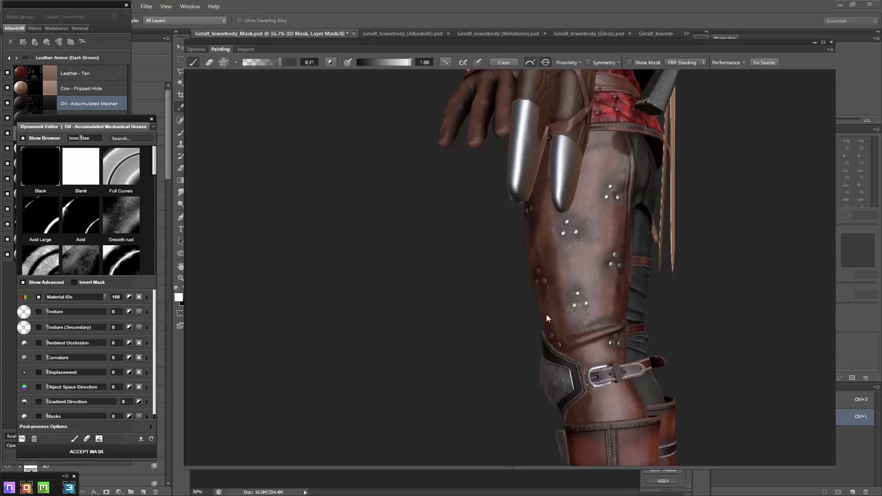
left_click_drag(545, 318, 571, 220, "alt")
mouse_move(576, 323)
left_mouse_down("alt")
mouse_move(565, 285)
mouse_move(546, 290)
left_mouse_up("alt")
mouse_move(545, 324)
left_mouse_down("alt")
mouse_move(574, 333)
mouse_move(575, 210)
mouse_move(535, 296)
mouse_move(571, 254)
left_mouse_up("alt")
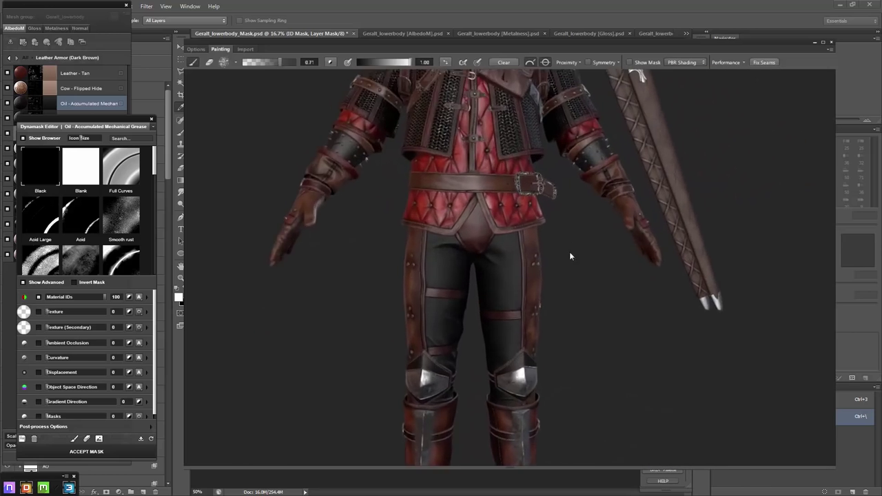
Accept the grease mask and start a Cow - Flipped Hide mask at 0.65 brush strength
left_click(129, 445)
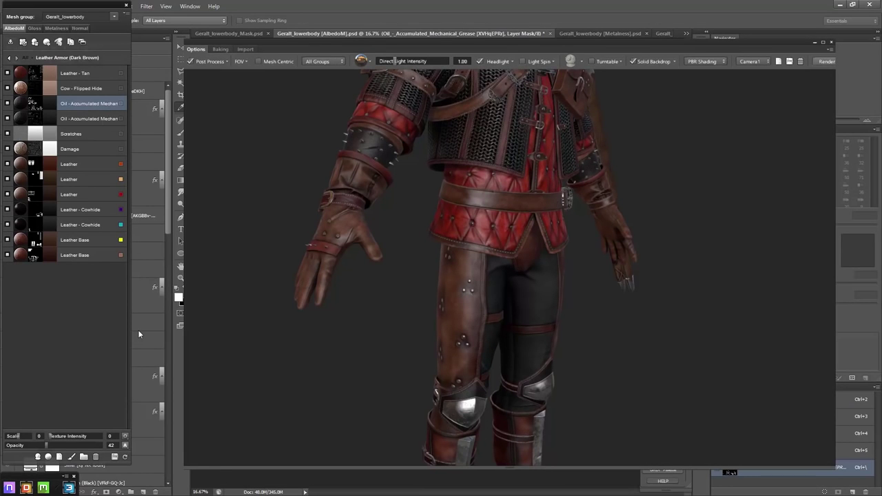
left_click(444, 285)
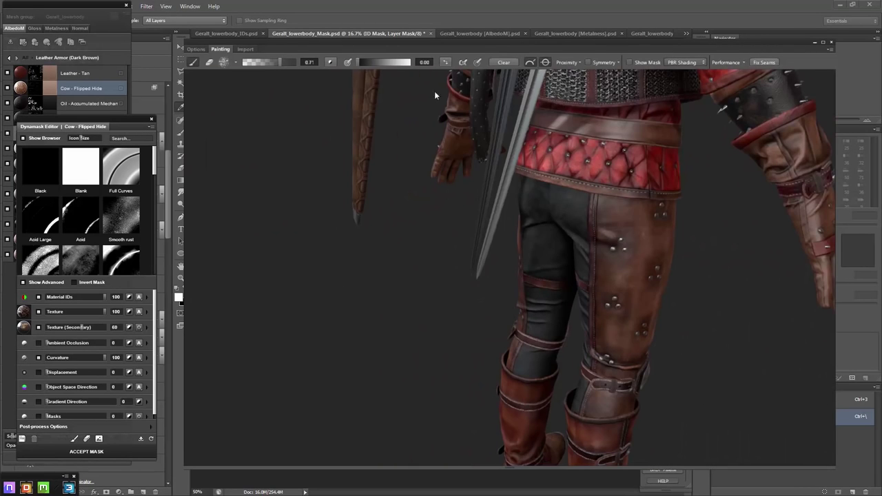
key("6")
key("5")
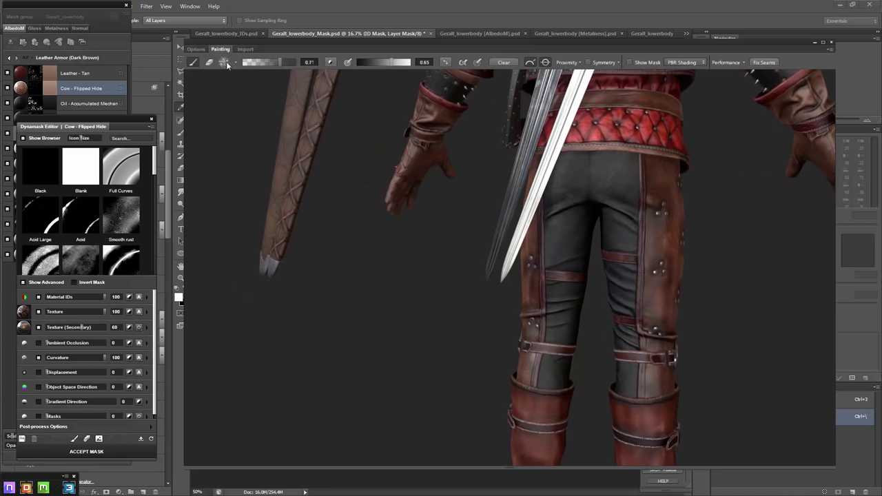
left_click(225, 62)
Switch to a cloudy splotch brush tip with size and angle jitter at 100
left_click(210, 103)
left_click(227, 90)
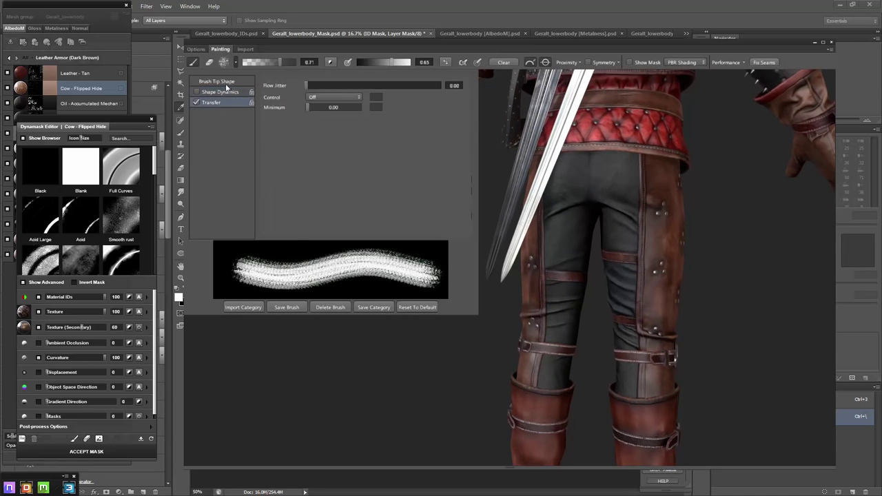
left_click(338, 142)
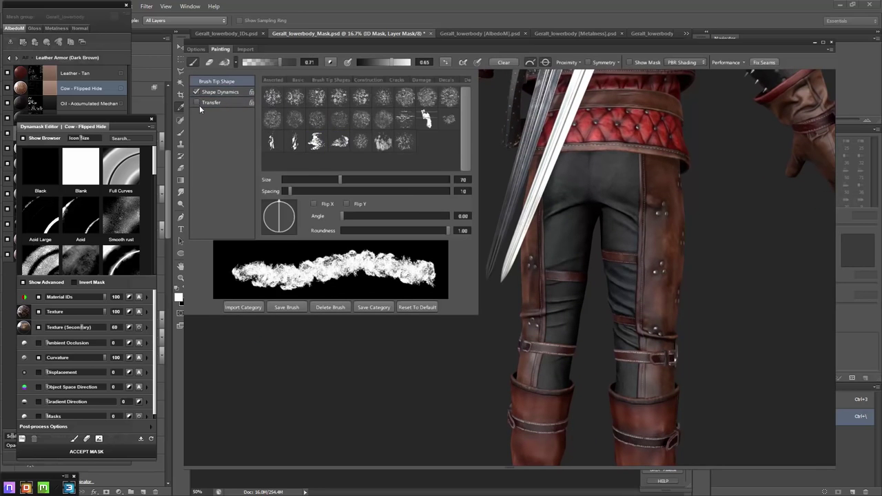
left_click(227, 92)
left_click_drag(317, 86, 394, 86)
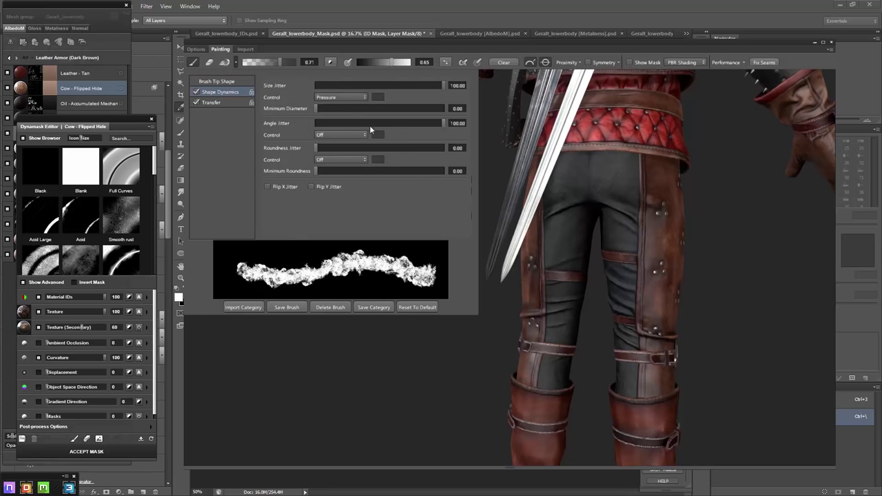
left_click_drag(340, 148, 390, 148)
Paint Cow - Flipped Hide splotches around the knee-high boots and straps
scroll(710, 202, "up", 2)
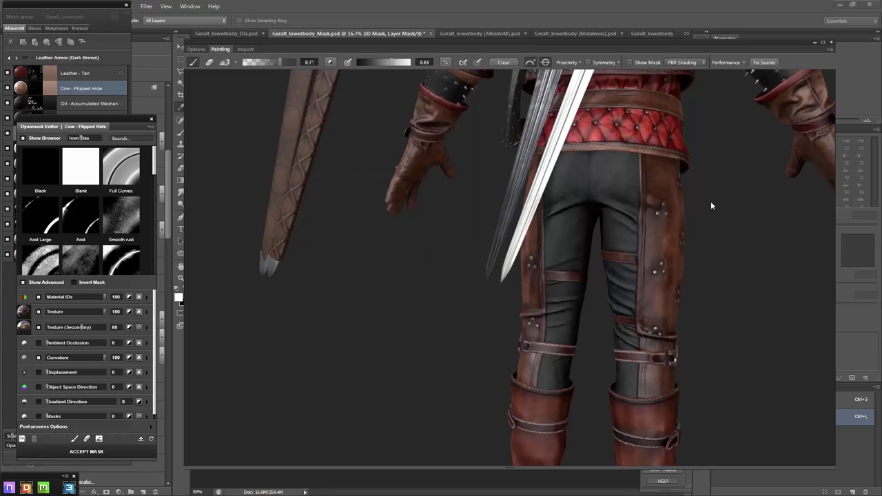
scroll(673, 219, "up", 3)
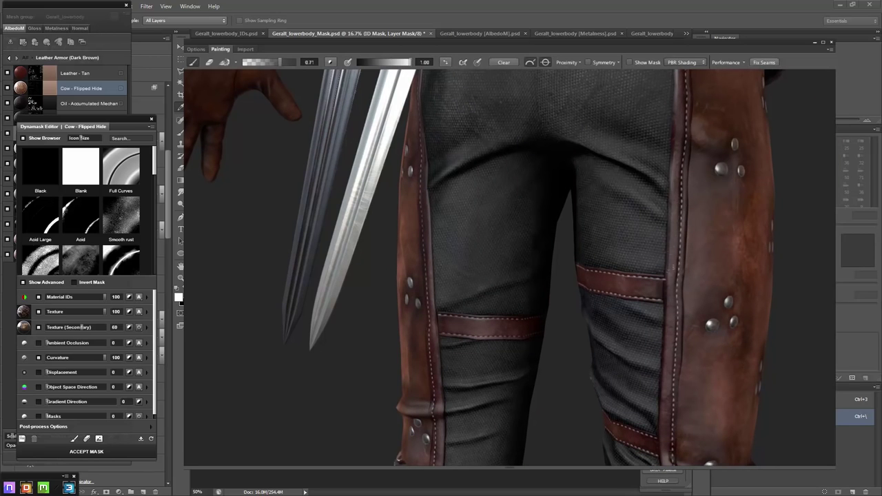
left_click_drag(340, 356, 572, 375)
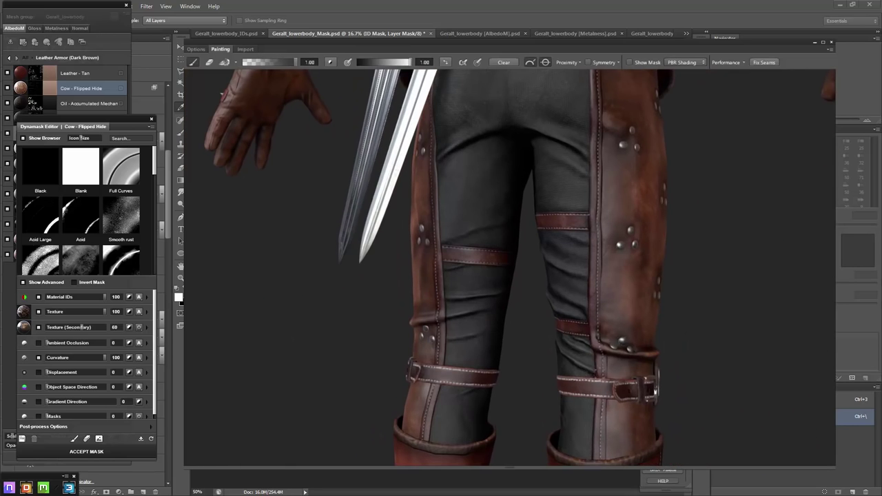
mouse_move(606, 439)
left_mouse_down()
mouse_move(523, 440)
mouse_move(588, 227)
mouse_move(545, 282)
mouse_move(646, 120)
mouse_move(620, 206)
left_mouse_up()
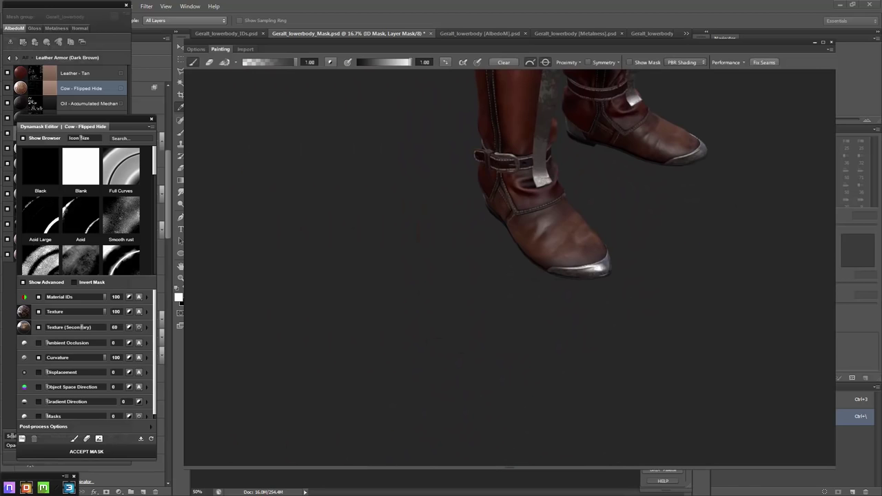
left_click_drag(640, 235, 721, 308)
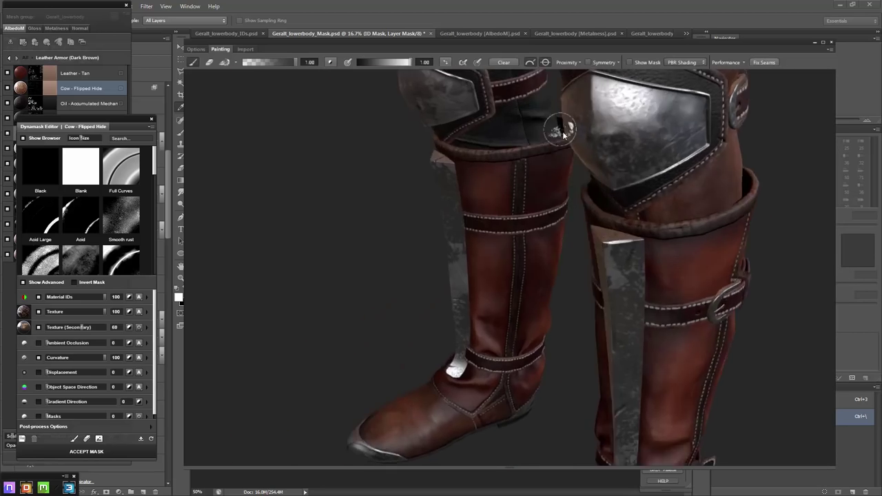
mouse_move(713, 207)
left_mouse_down()
mouse_move(650, 360)
mouse_move(698, 277)
left_mouse_up()
left_click_drag(629, 294, 665, 288)
left_click_drag(610, 259, 679, 221)
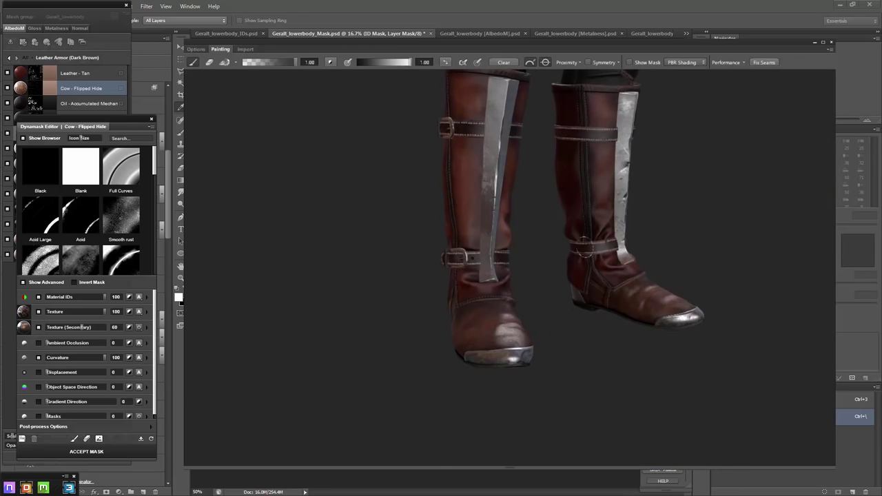
Continue the hide splotches up the thighs, checking the full character from behind
mouse_move(584, 247)
left_mouse_down()
mouse_move(735, 170)
mouse_move(593, 250)
mouse_move(599, 292)
mouse_move(445, 303)
left_mouse_up()
scroll(619, 307, "down", 2)
scroll(616, 299, "down", 2)
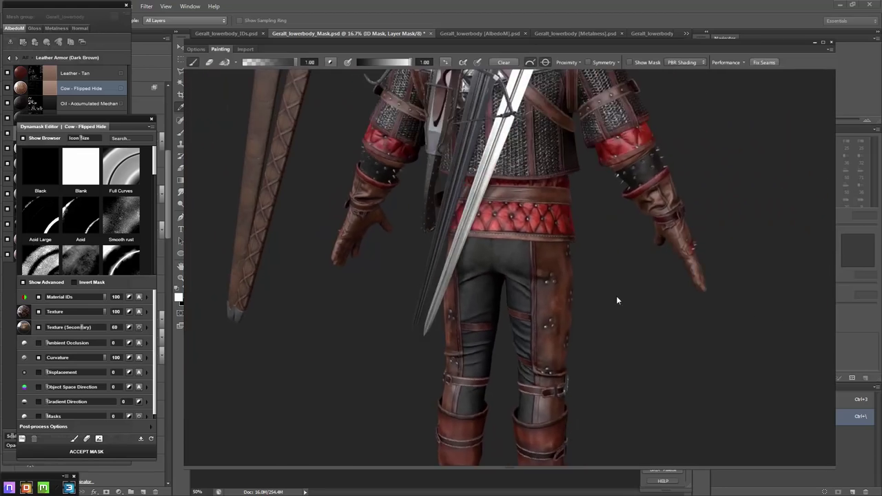
scroll(616, 296, "down", 2)
mouse_move(577, 269)
left_mouse_down()
mouse_move(551, 262)
mouse_move(597, 147)
left_mouse_up()
scroll(650, 152, "up", 3)
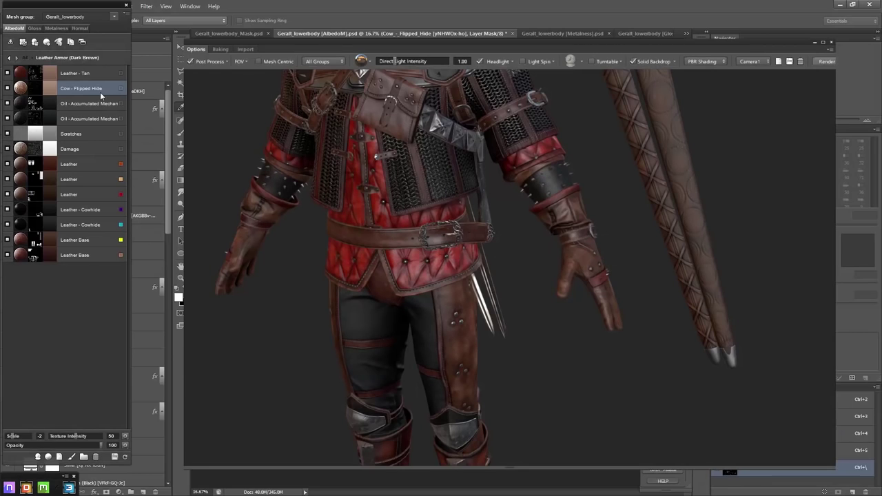
Select the Oil grease and Leather - Tan layers in turn to compare them on the legs
left_click(93, 102)
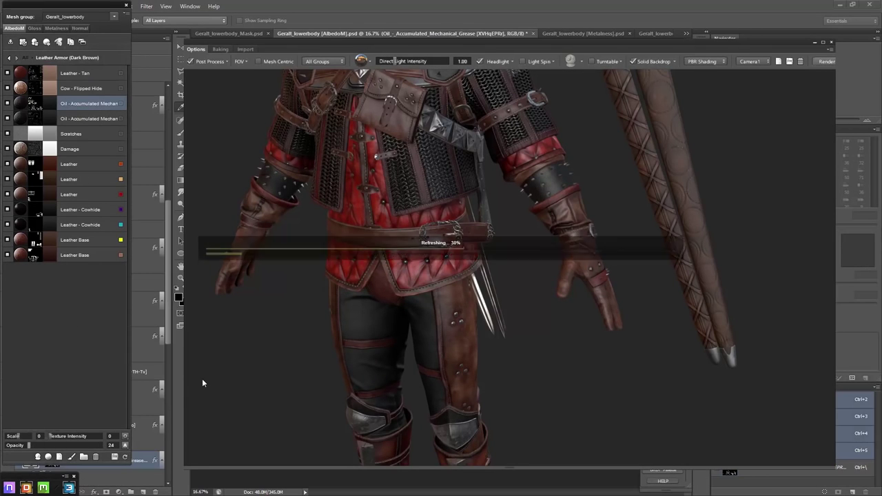
mouse_move(260, 340)
left_mouse_down()
mouse_move(266, 248)
mouse_move(289, 220)
left_mouse_up()
left_click(86, 75)
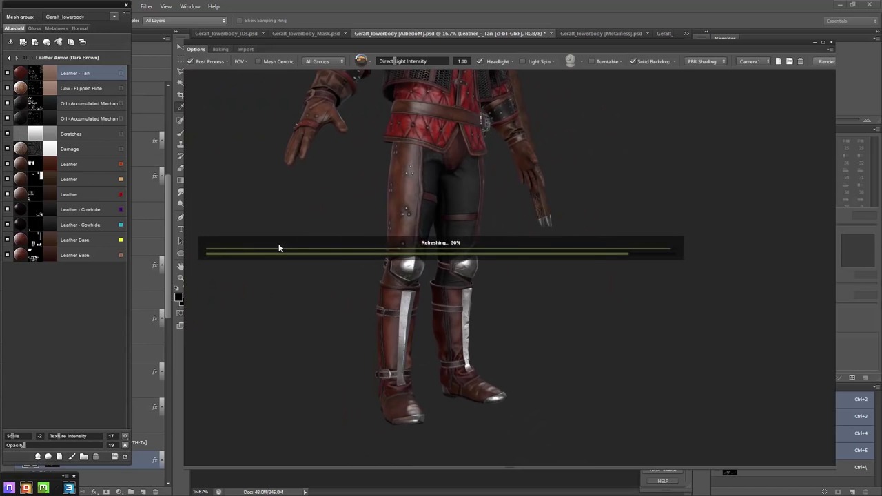
mouse_move(305, 276)
left_mouse_down()
mouse_move(317, 317)
mouse_move(347, 318)
left_mouse_up()
scroll(358, 315, "up", 5)
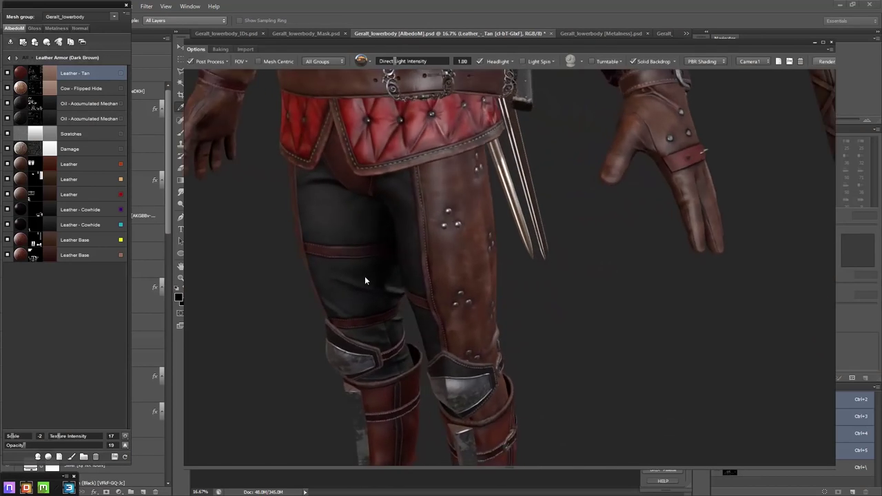
Set the Cow - Flipped Hide layer opacity to 62 and save all textures
left_click(78, 89)
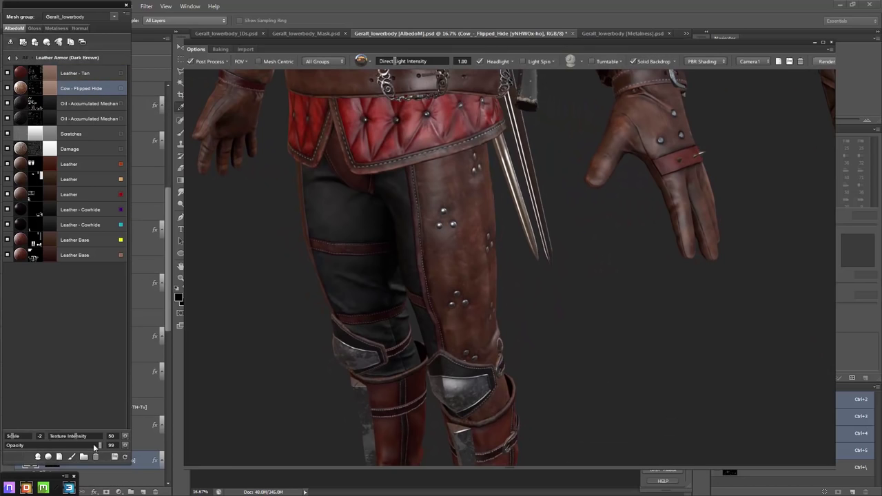
left_click_drag(94, 445, 65, 446)
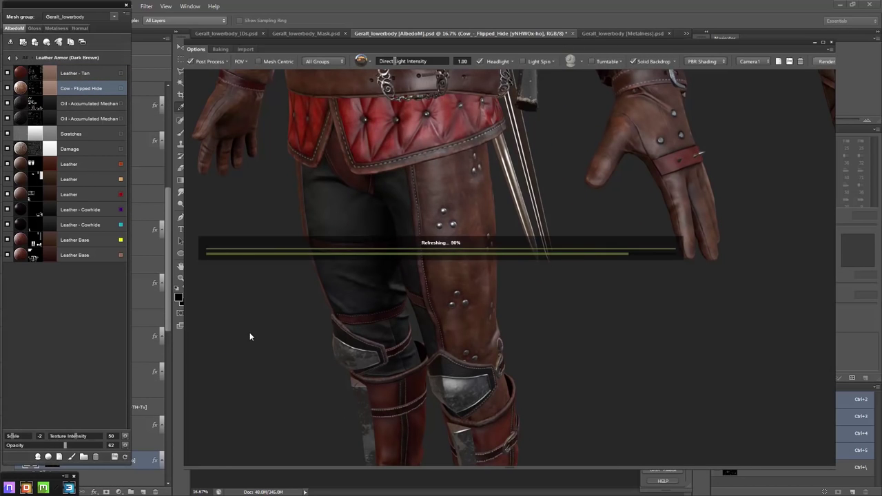
scroll(265, 322, "down", 3)
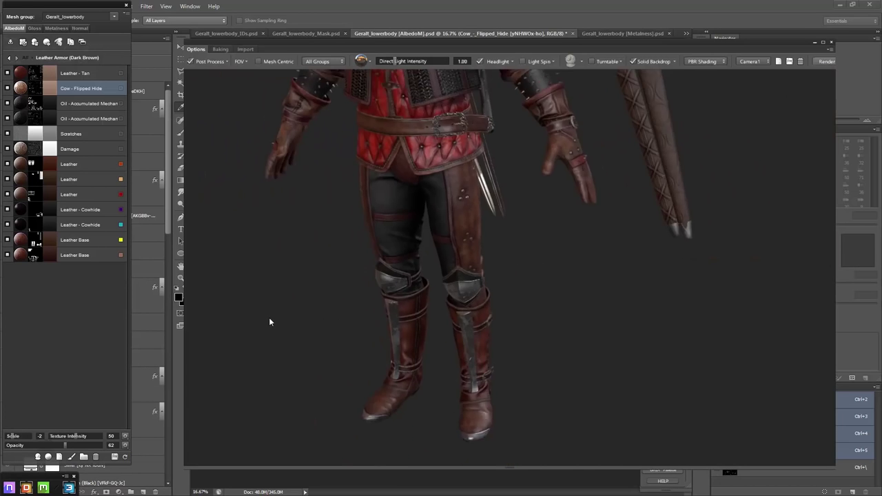
scroll(269, 322, "down", 3)
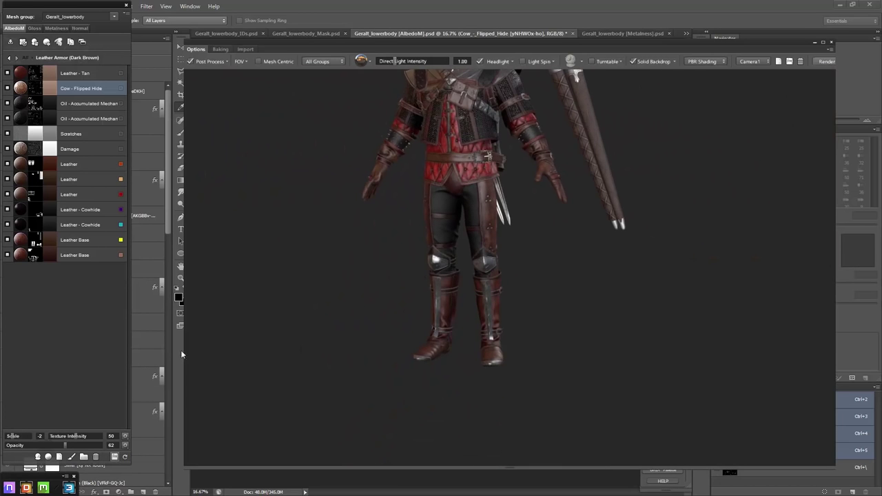
key("ctrl+s")
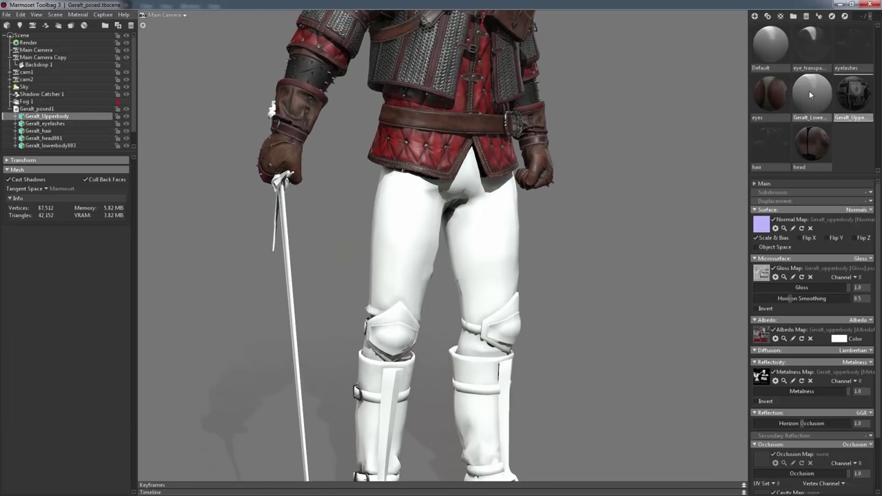
Reload the Geralt_Lowerbody material's albedo map and orbit to inspect the updated legs
left_click(810, 94)
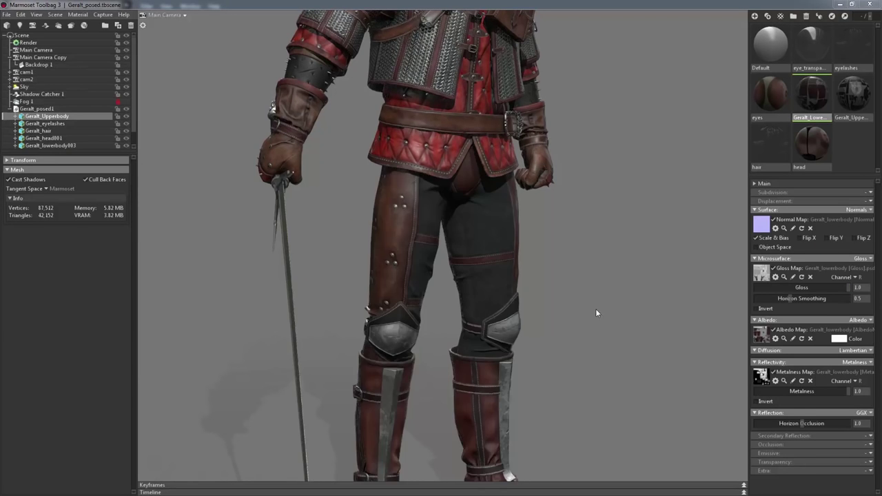
mouse_move(595, 309)
left_mouse_down()
mouse_move(430, 318)
mouse_move(578, 279)
mouse_move(500, 295)
mouse_move(492, 307)
mouse_move(561, 303)
mouse_move(449, 276)
mouse_move(558, 272)
mouse_move(571, 309)
mouse_move(506, 264)
mouse_move(466, 266)
mouse_move(549, 314)
mouse_move(434, 263)
mouse_move(483, 239)
mouse_move(478, 287)
mouse_move(313, 329)
mouse_move(562, 315)
mouse_move(458, 336)
mouse_move(391, 286)
mouse_move(461, 291)
left_mouse_up()
scroll(391, 286, "down", 3)
scroll(482, 275, "up", 1)
mouse_move(544, 221)
left_mouse_down()
mouse_move(438, 229)
mouse_move(605, 211)
mouse_move(573, 208)
mouse_move(735, 238)
mouse_move(567, 238)
mouse_move(602, 191)
mouse_move(448, 181)
mouse_move(561, 238)
mouse_move(641, 238)
mouse_move(514, 220)
mouse_move(565, 152)
left_mouse_up()
Zoom to a close-up of the legs and open the Stained Steel material group
scroll(551, 177, "down", 3)
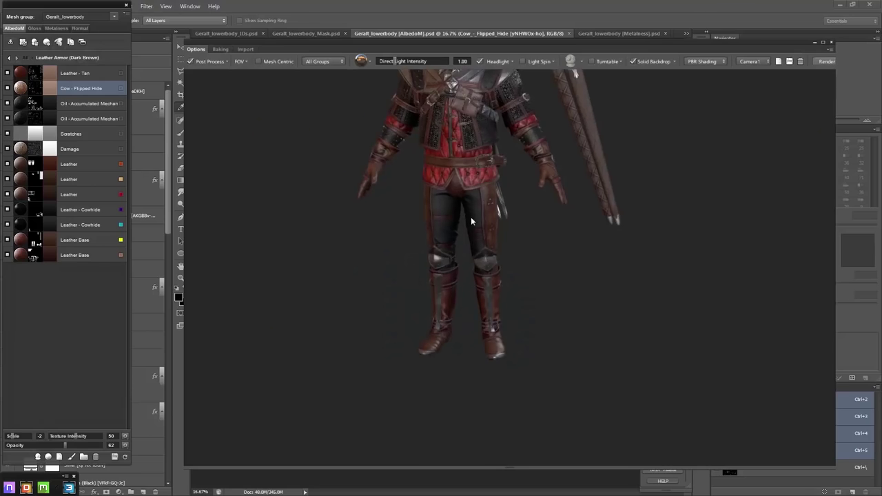
scroll(471, 221, "down", 2)
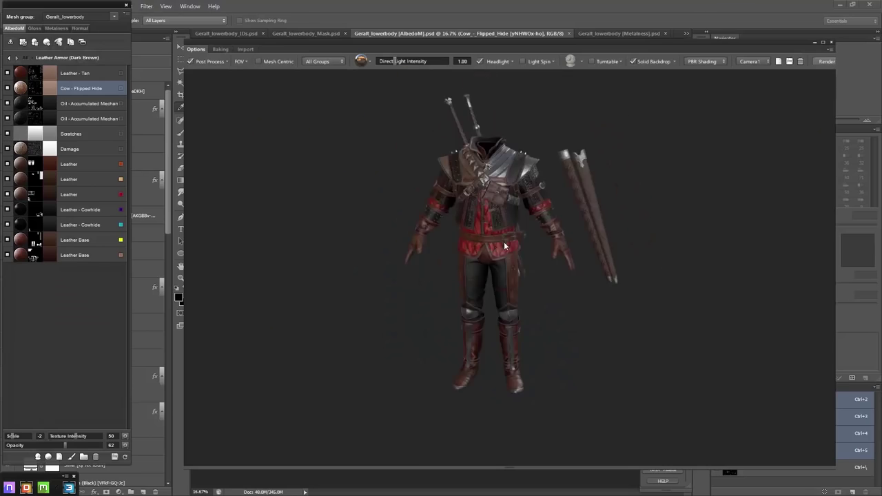
left_click_drag(470, 220, 471, 268)
scroll(471, 267, "up", 3)
scroll(487, 227, "up", 2)
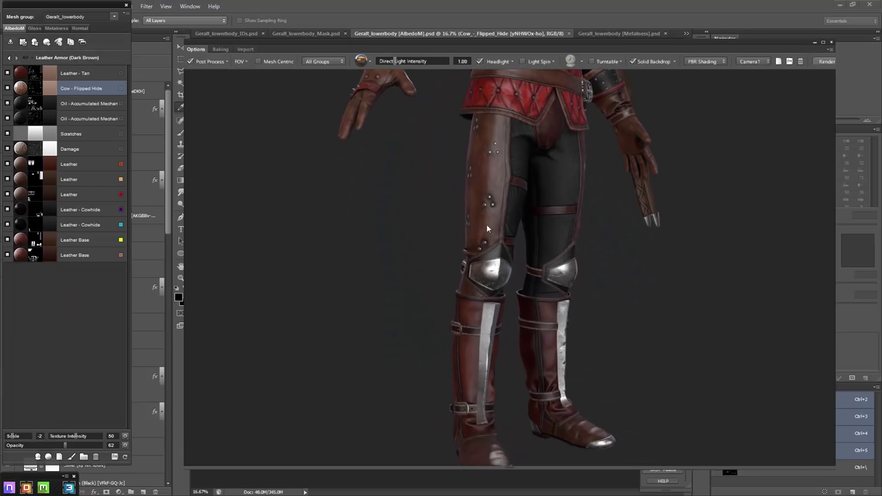
left_click(9, 57)
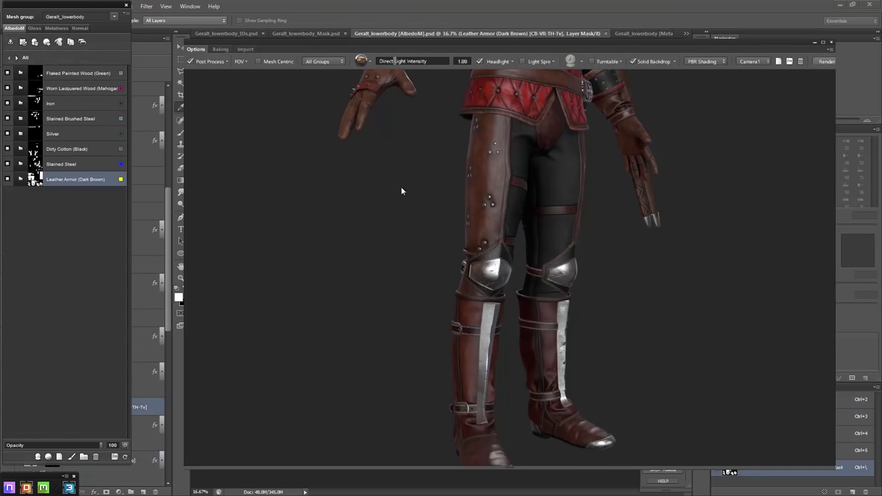
left_click(21, 165)
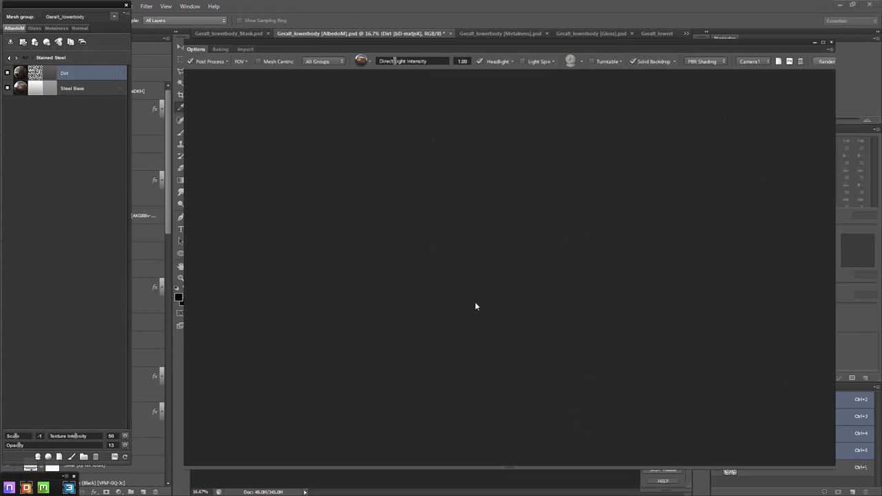
In the metalness channel, lower the Dirt layer's opacity to about 5
scroll(475, 302, "up", 5)
scroll(472, 227, "up", 3)
scroll(476, 214, "up", 2)
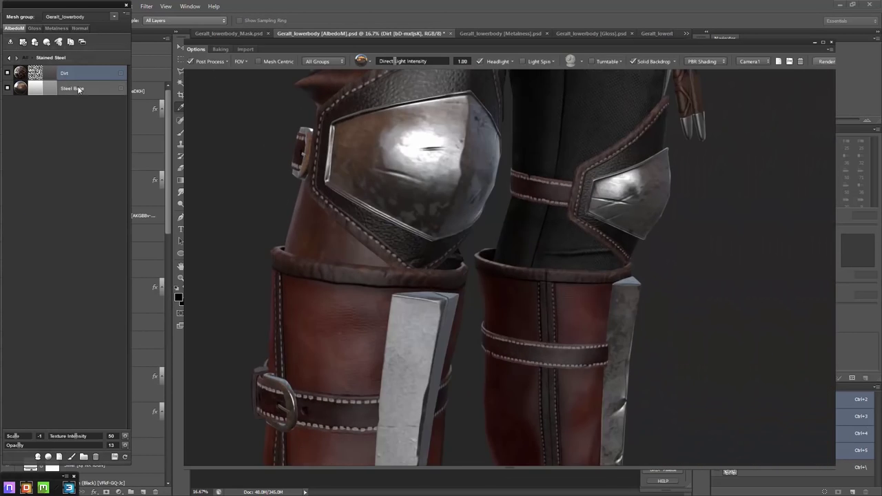
left_click(49, 30)
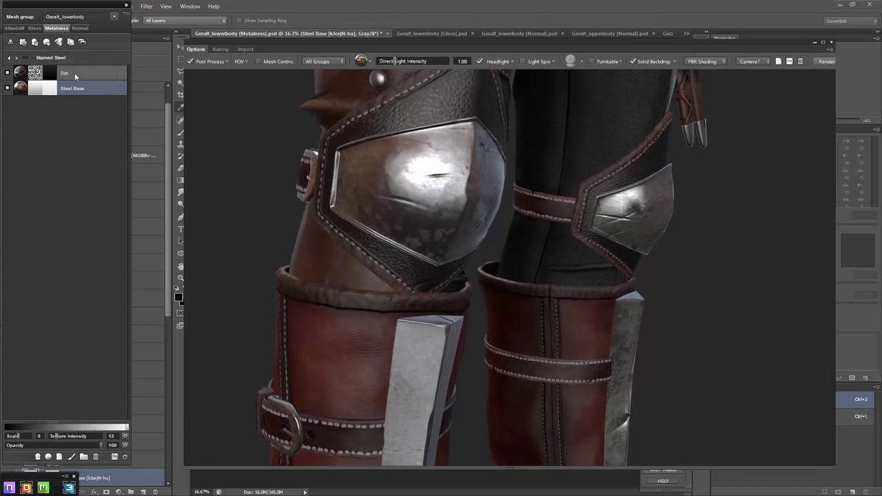
left_click_drag(31, 446, 9, 447)
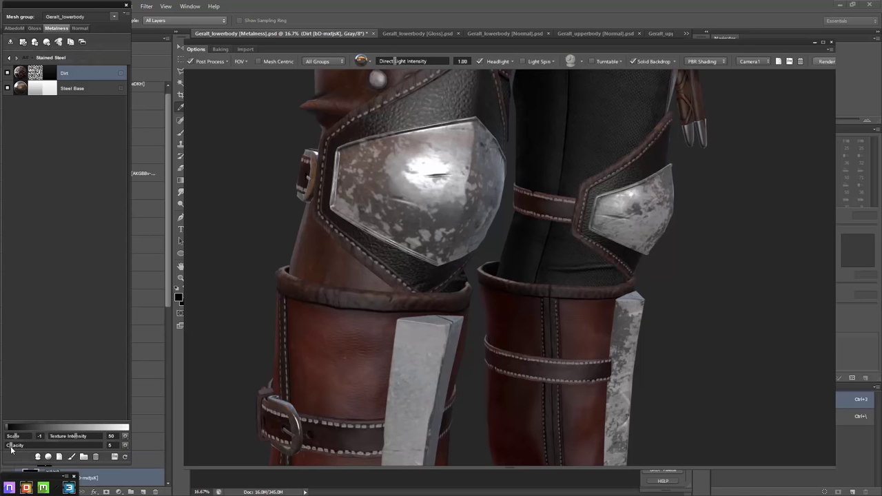
scroll(224, 284, "down", 5)
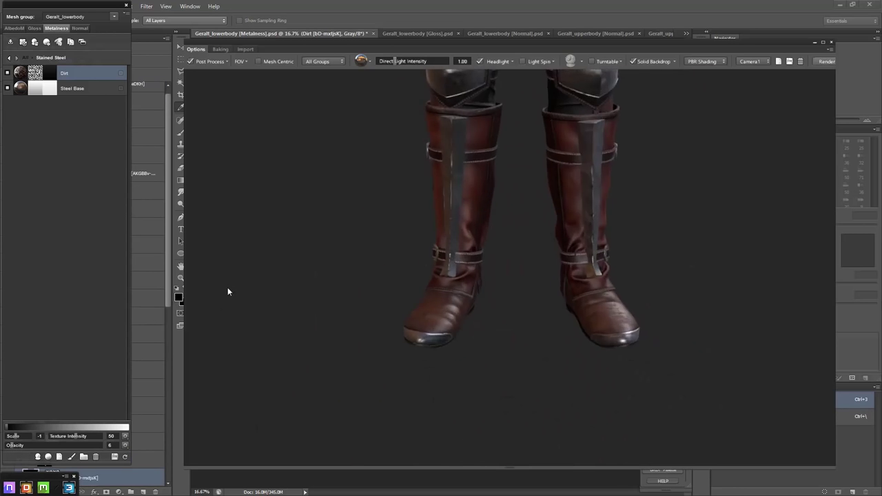
scroll(300, 279, "up", 5)
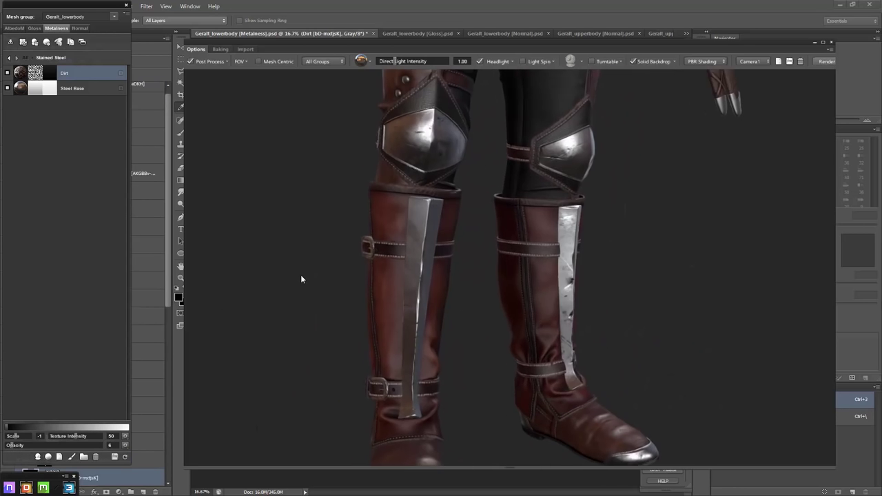
left_click(48, 456)
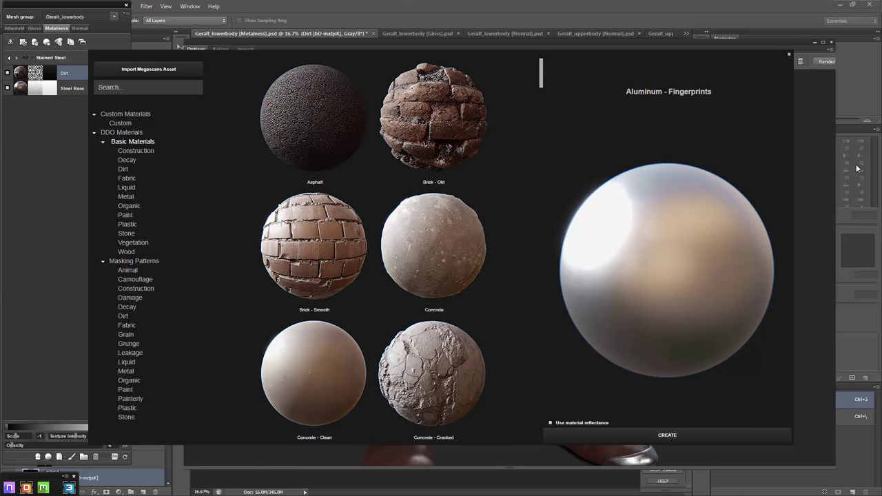
Add an Oil - Accumulated Mechanical Grease material layer above Dirt from the library
left_click(314, 246)
scroll(323, 250, "down", 2)
scroll(324, 248, "down", 5)
scroll(324, 248, "down", 5)
scroll(320, 186, "down", 5)
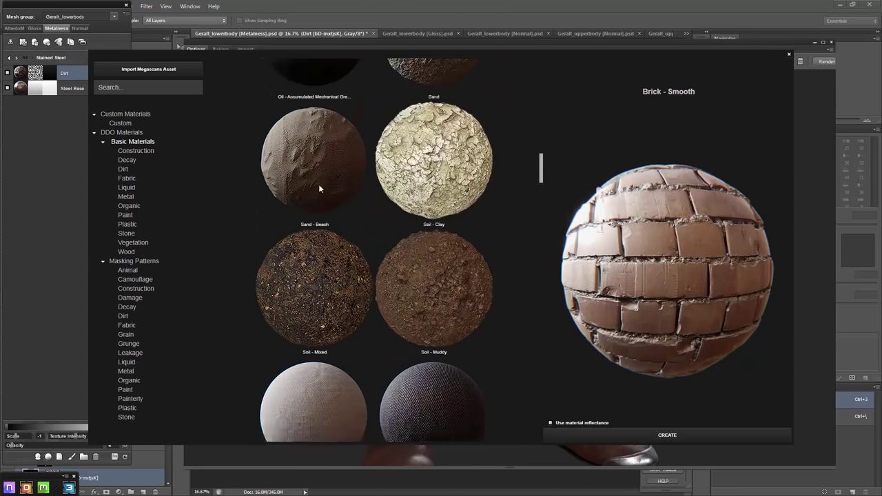
scroll(318, 184, "up", 3)
left_click(312, 130)
left_click(667, 435)
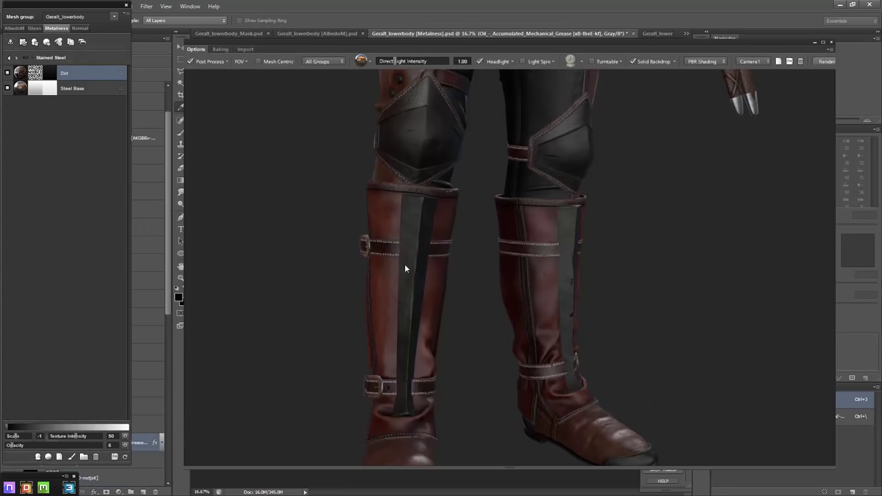
Open the grease layer's mask for Dynamask editing from the albedo channel
left_click(14, 29)
left_click(69, 435)
left_click(87, 307)
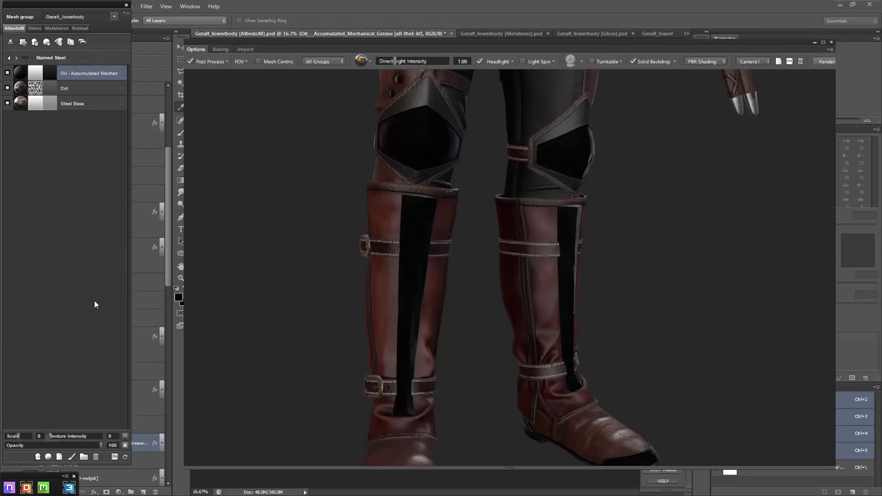
left_click(34, 71)
left_click(488, 285)
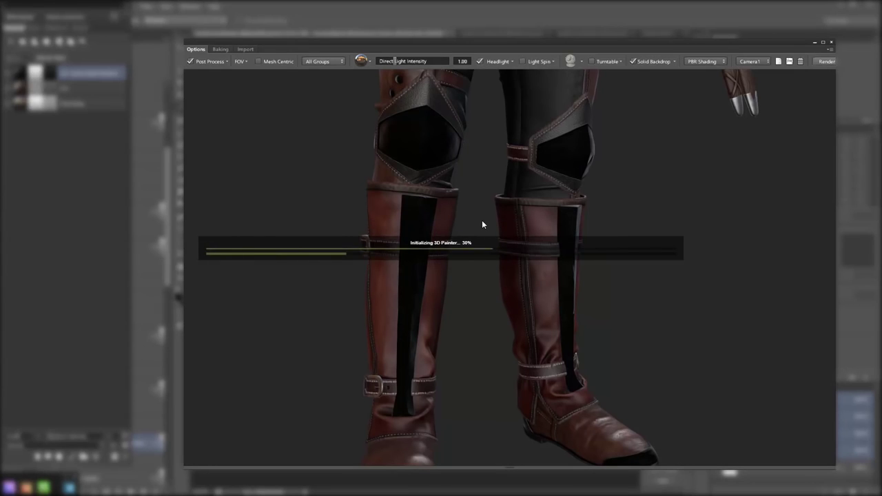
Build a Texture 80 / Curvature 100 grease Dynamask, check it on the boots and accept it
scroll(82, 207, "down", 2)
left_click(124, 200)
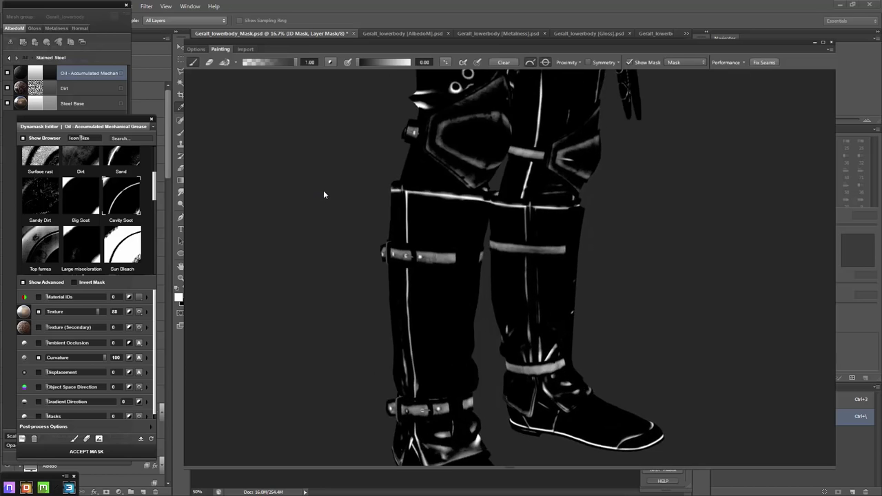
middle_click_drag(308, 248, 321, 264)
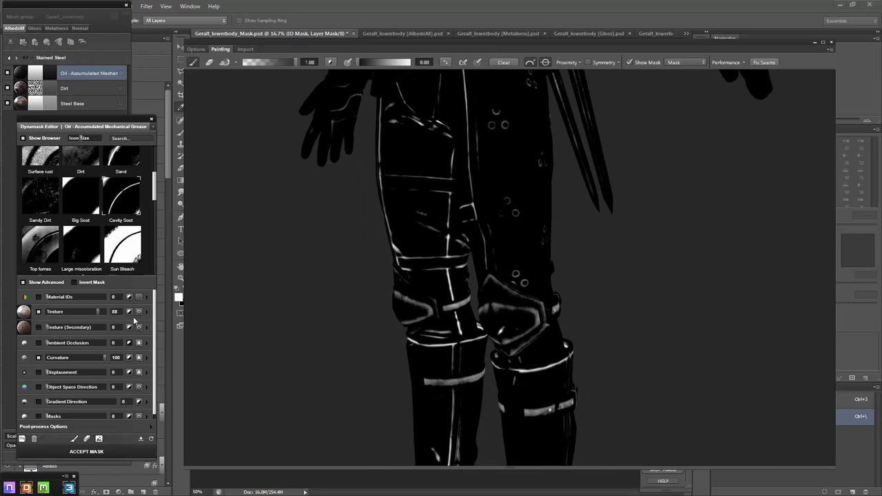
key("Return")
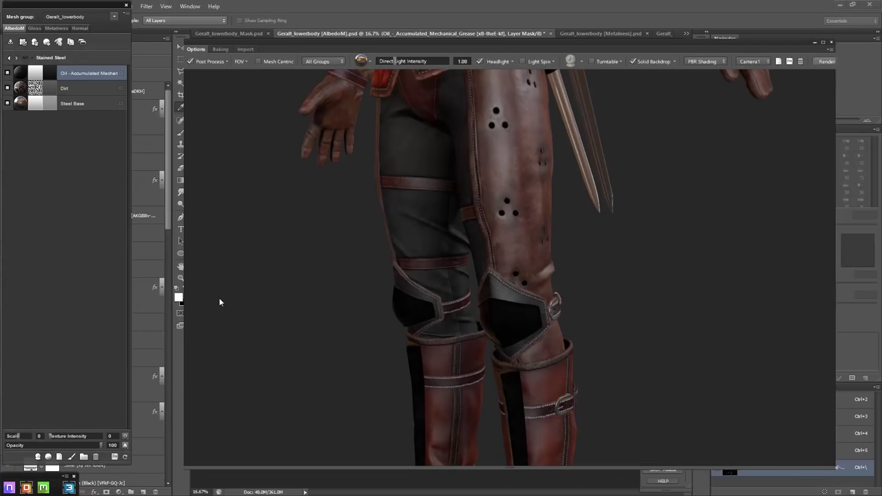
scroll(342, 196, "up", 2)
scroll(292, 198, "up", 5)
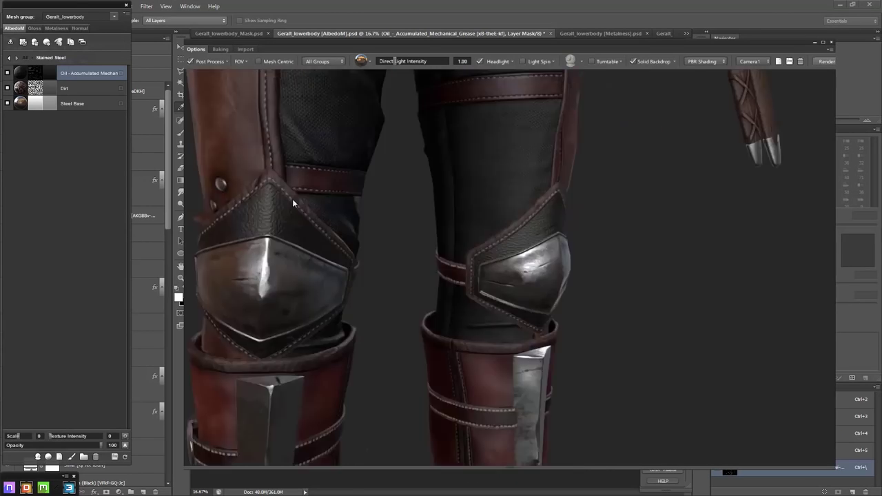
scroll(297, 198, "up", 3)
scroll(298, 197, "down", 3)
scroll(288, 194, "down", 3)
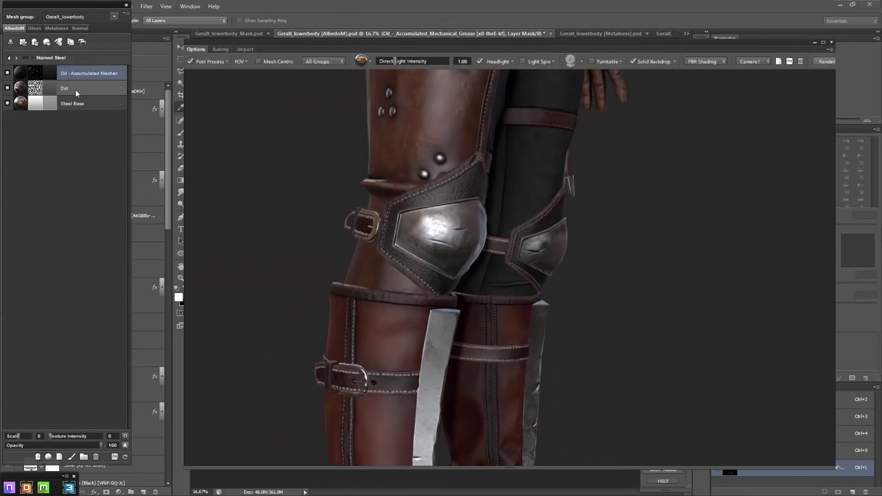
left_click(76, 106)
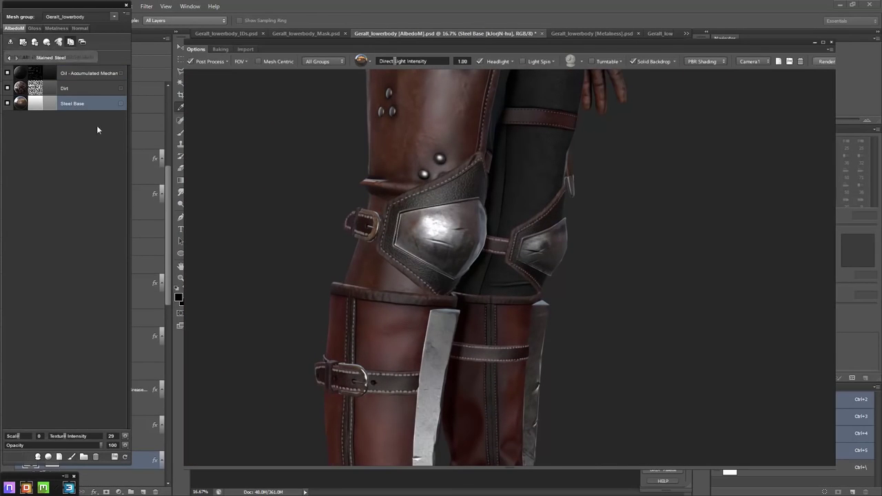
Duplicate the Steel Base layer and move the copy to the top of the stack
key("ctrl+d")
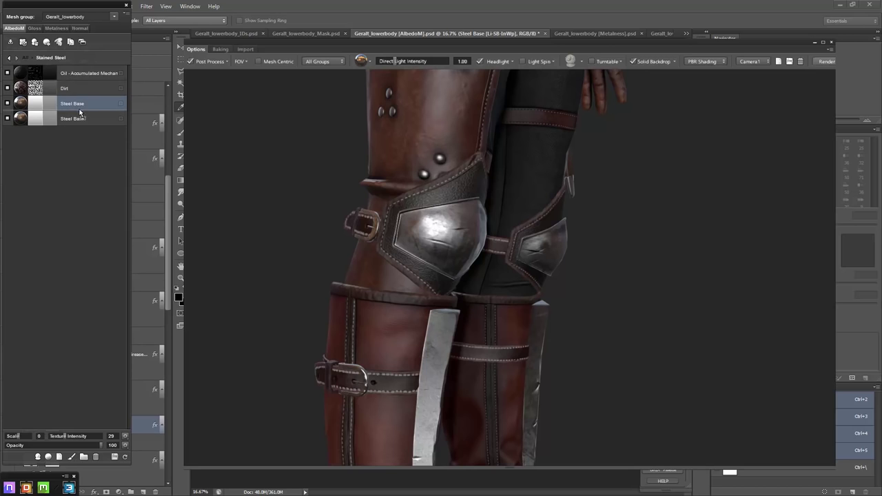
left_click_drag(80, 112, 88, 80)
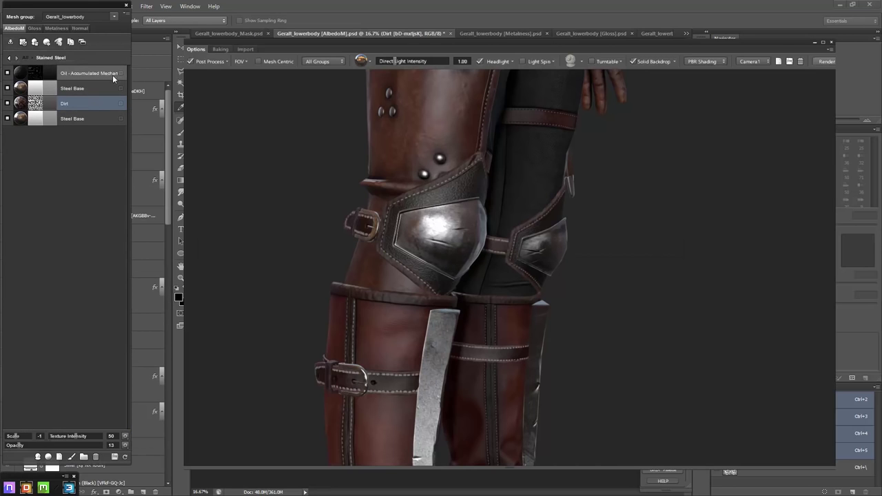
left_click_drag(97, 95, 95, 71)
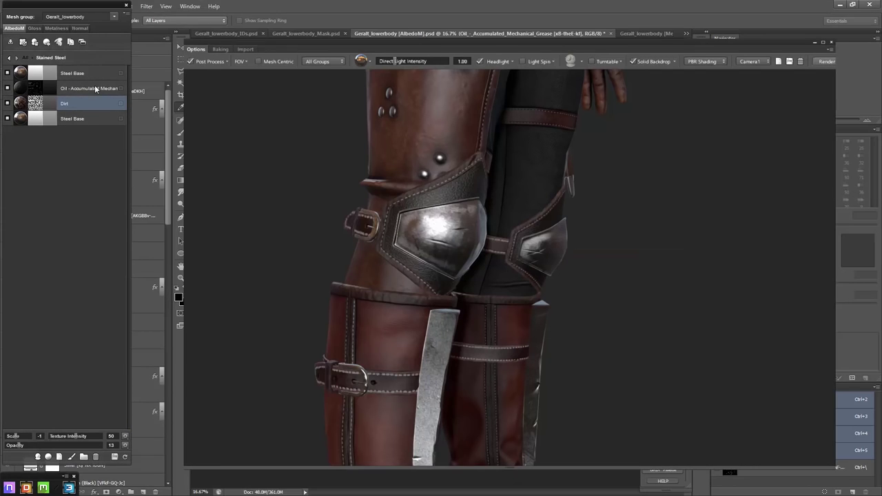
Open the Steel Base copy's Gloss mask in the 3D mask painter
left_click(41, 73)
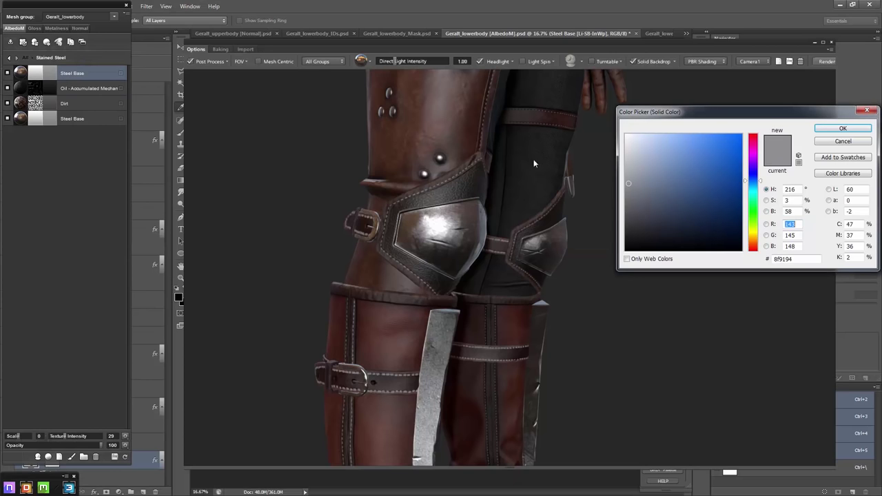
left_click(842, 129)
left_click(35, 29)
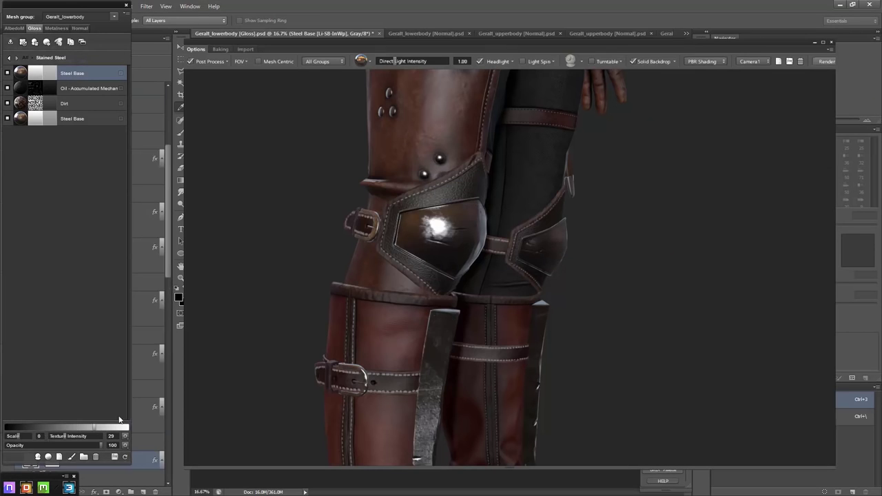
left_click(33, 72)
left_click(441, 286)
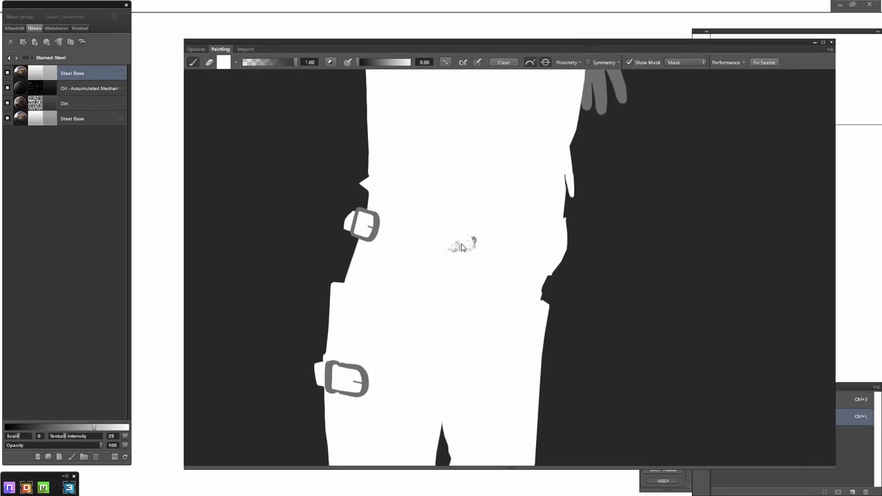
Build the Gloss Dynamask from an edge preset plus the Rust texture, brightness 22, contrast 48
left_click_drag(154, 168, 154, 263)
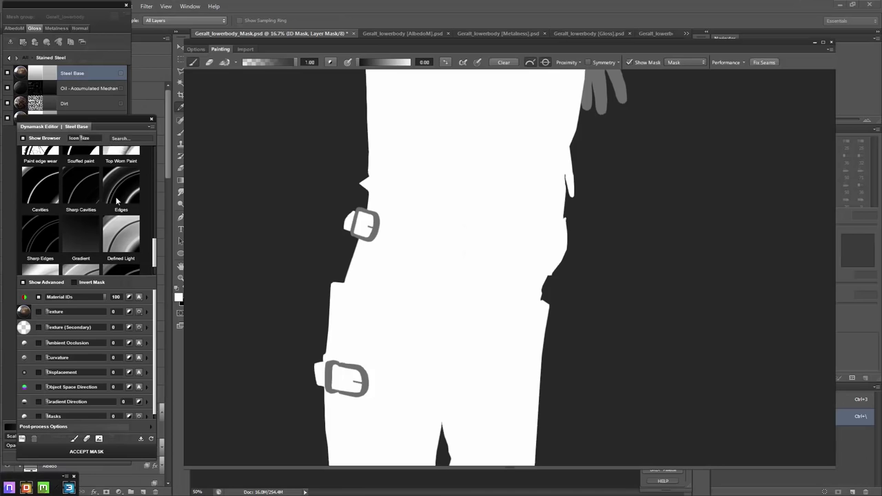
left_click(37, 242)
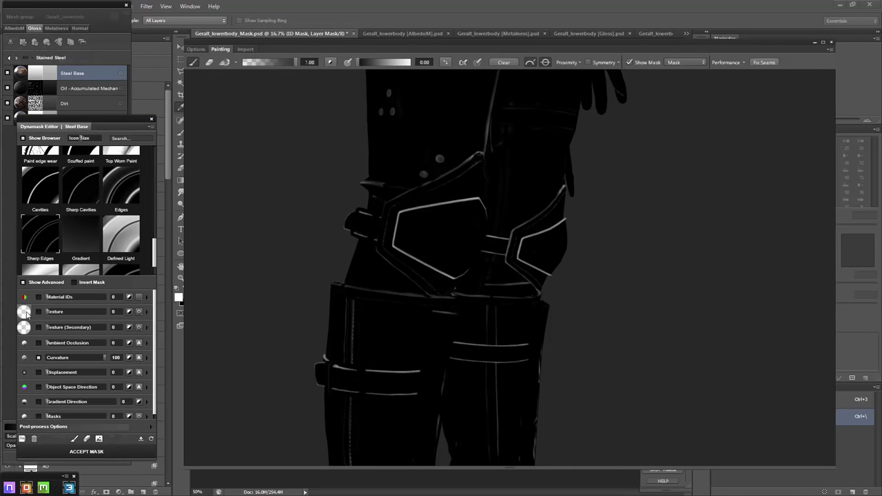
left_click(24, 312)
mouse_move(541, 89)
left_mouse_down()
mouse_move(530, 363)
mouse_move(532, 121)
left_mouse_up()
left_click(445, 375)
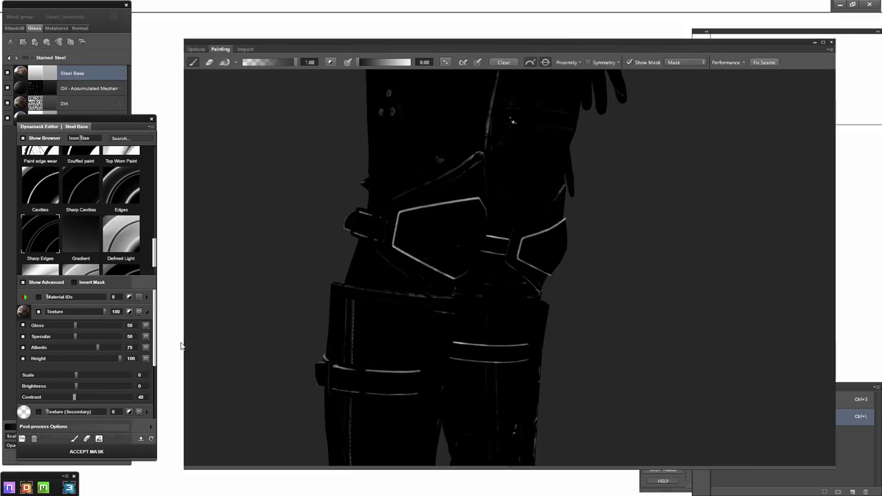
scroll(606, 301, "down", 5)
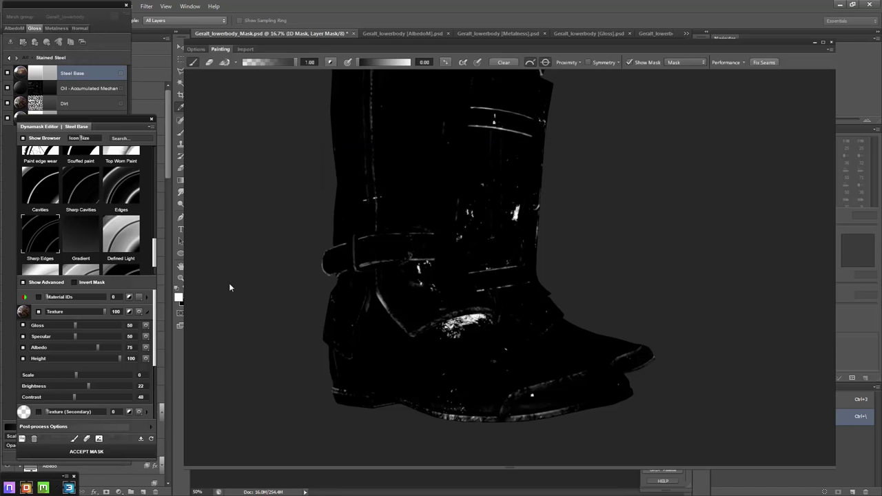
scroll(228, 282, "up", 4)
scroll(236, 353, "up", 1)
key("Return")
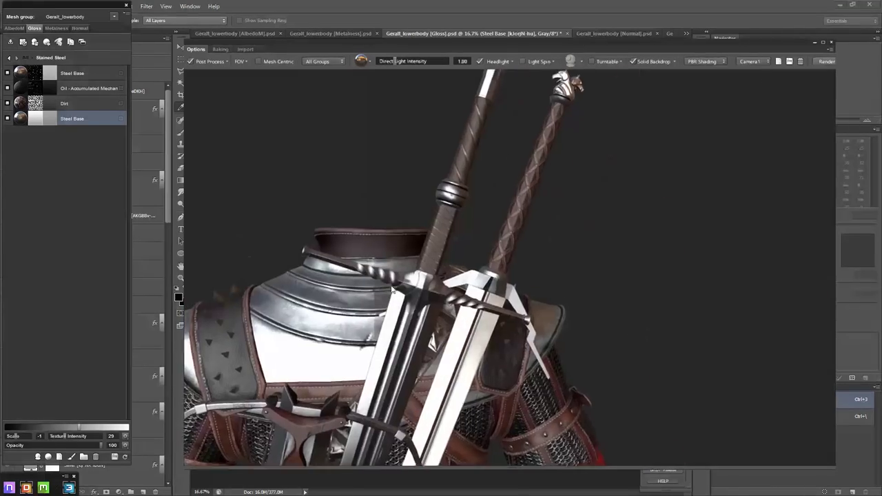
Add an Oil - Accumulated Mechanical Grease layer to Stained Brushed Steel from the material library
left_click(10, 58)
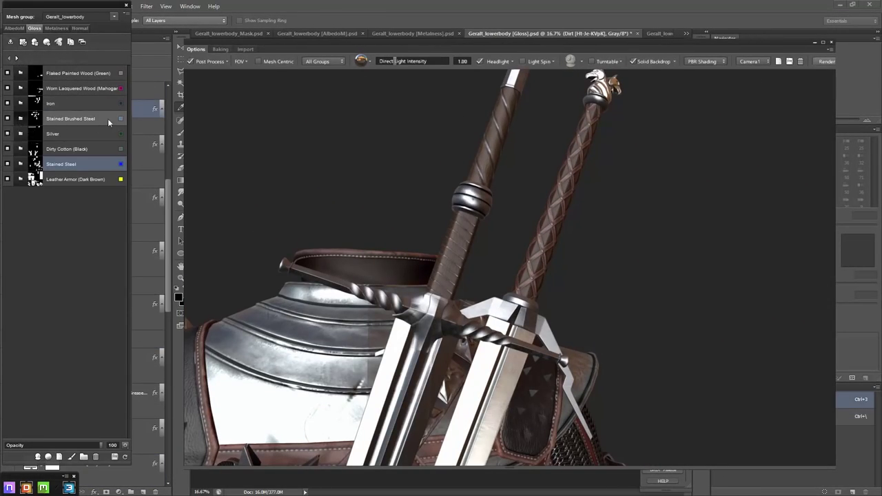
double_click(109, 119)
left_click(48, 457)
scroll(328, 168, "down", 3)
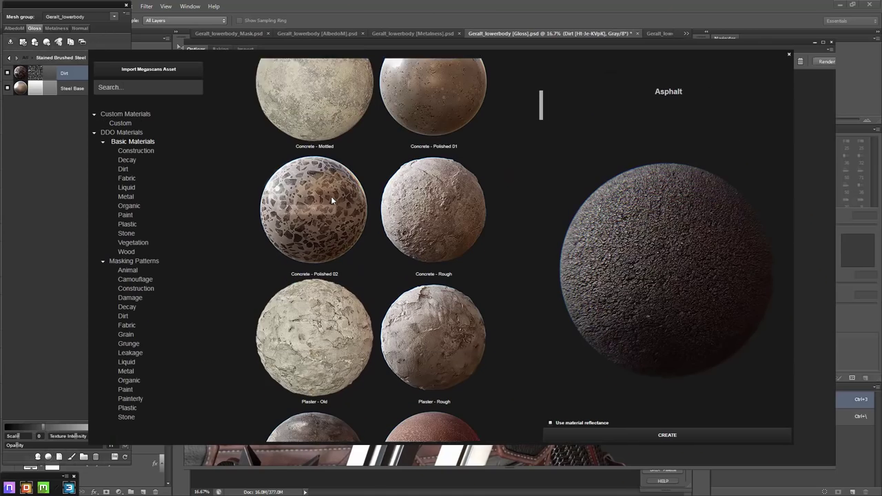
scroll(331, 195, "down", 3)
scroll(310, 276, "down", 2)
double_click(275, 262)
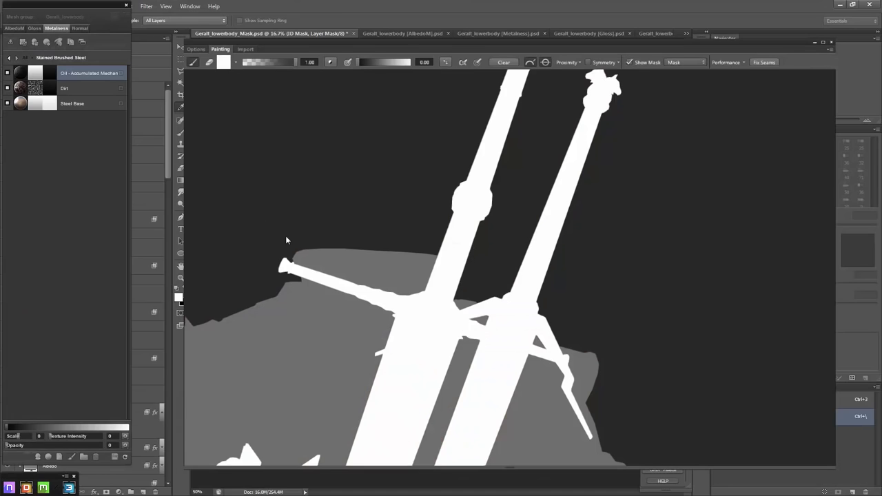
Accept the grease mask on the brushed steel, orbiting to check the armour and swords
scroll(151, 240, "down", 2)
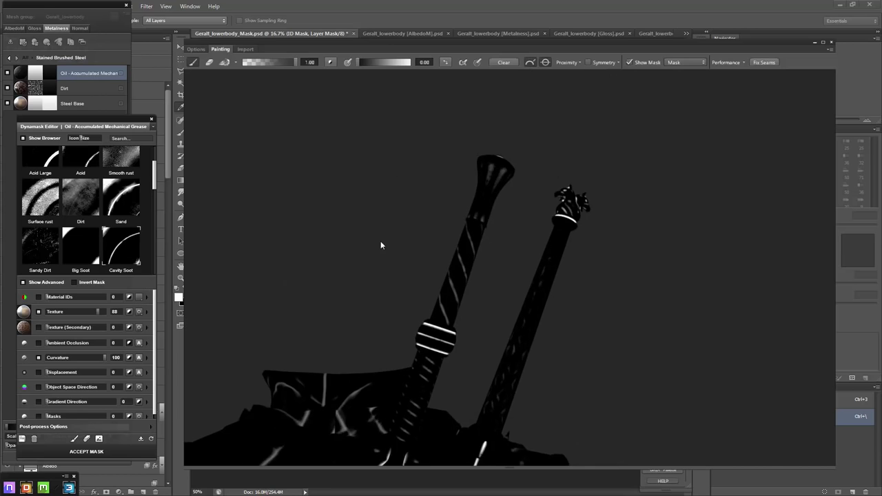
left_click_drag(380, 244, 423, 153)
left_click(87, 452)
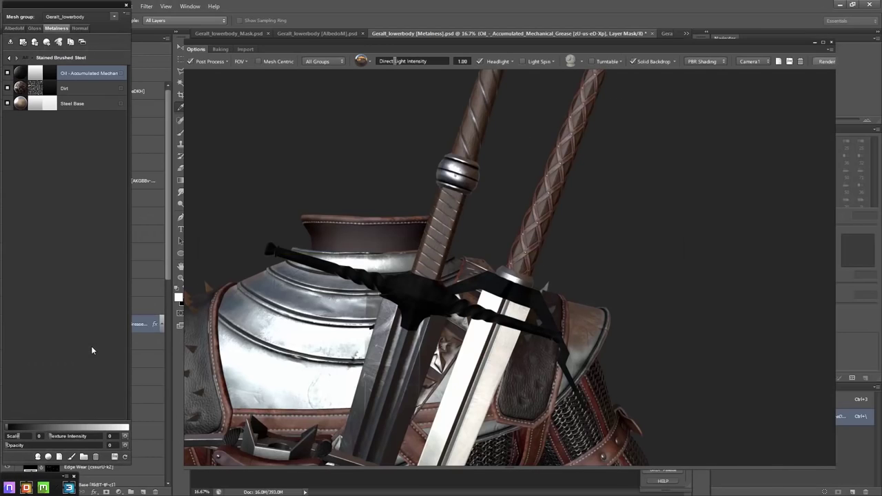
mouse_move(274, 217)
left_mouse_down()
mouse_move(289, 193)
mouse_move(283, 227)
mouse_move(94, 232)
left_mouse_up()
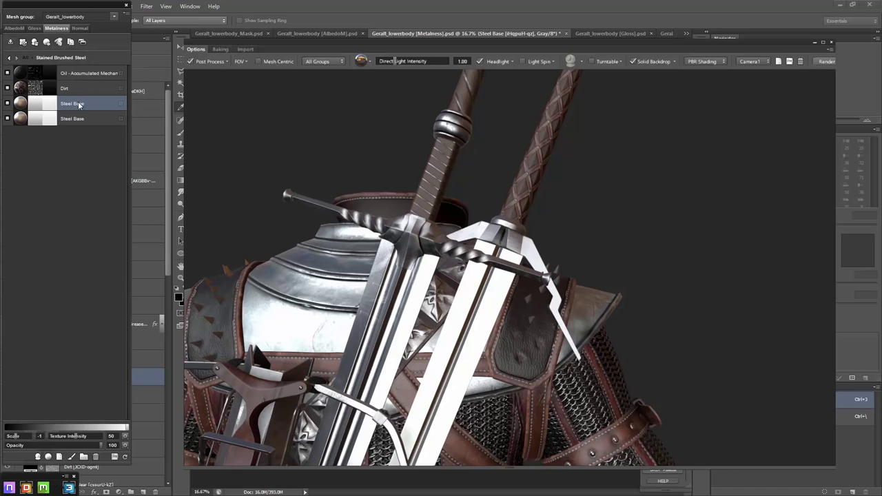
Move Steel Base to the top, give its gloss an Edges mask, and save all
left_click_drag(79, 105, 78, 73)
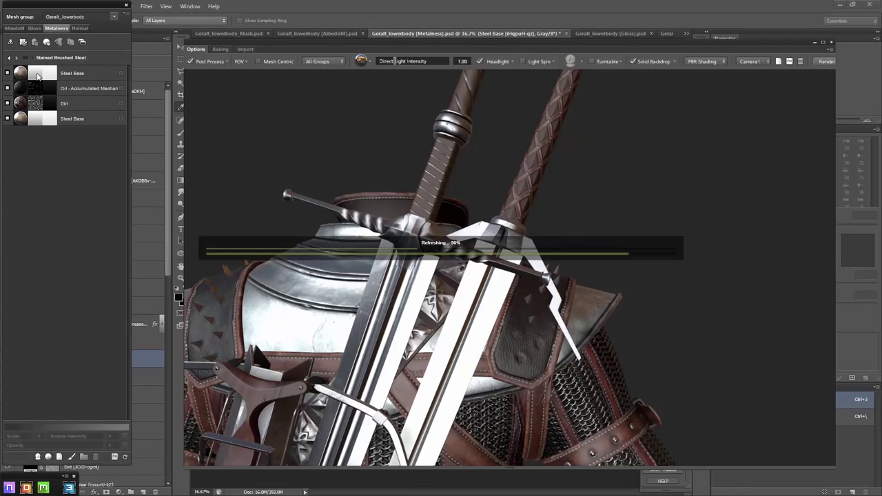
left_click(33, 28)
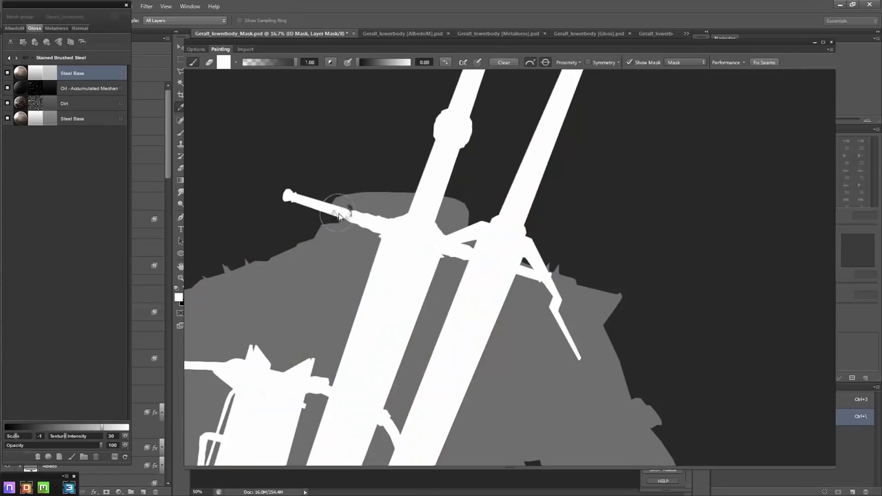
left_click(40, 231)
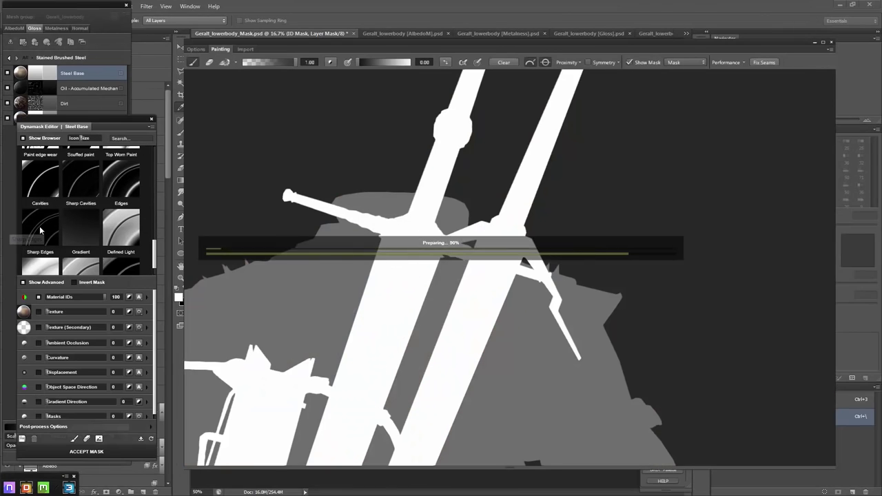
left_click(119, 193)
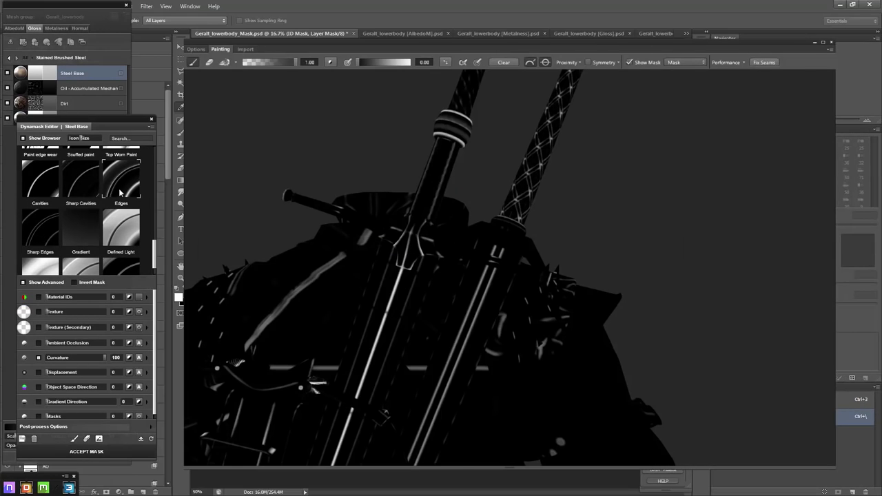
left_click(113, 454)
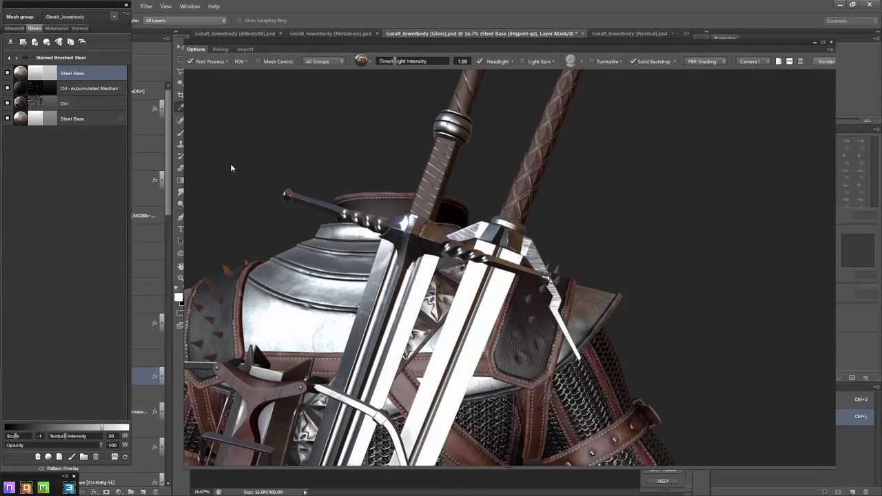
mouse_move(230, 163)
left_mouse_down()
mouse_move(325, 221)
mouse_move(262, 142)
mouse_move(375, 197)
left_mouse_up()
key("ctrl+s")
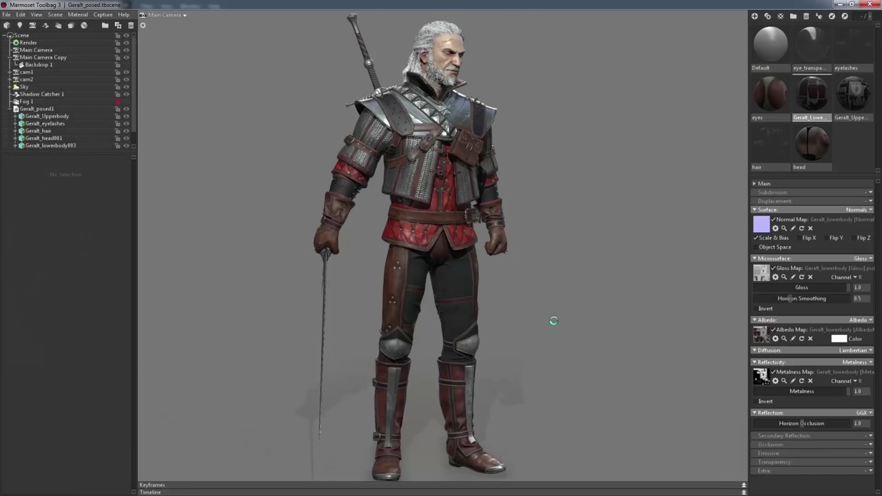
scroll(413, 303, "up", 5)
mouse_move(389, 299)
left_mouse_down()
mouse_move(624, 268)
mouse_move(403, 275)
mouse_move(467, 290)
mouse_move(294, 261)
left_mouse_up()
scroll(428, 307, "up", 3)
scroll(428, 308, "up", 3)
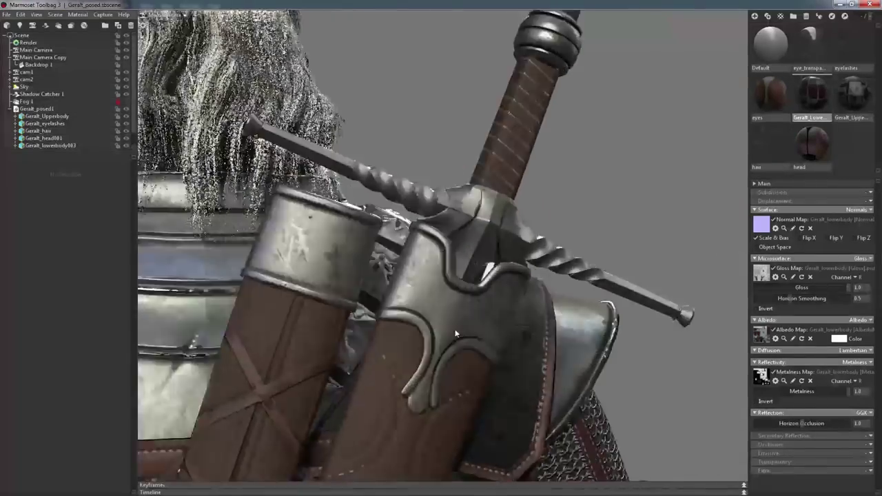
scroll(445, 274, "down", 2)
left_click_drag(444, 274, 357, 269)
middle_click_drag(357, 270, 448, 257)
scroll(436, 274, "up", 1)
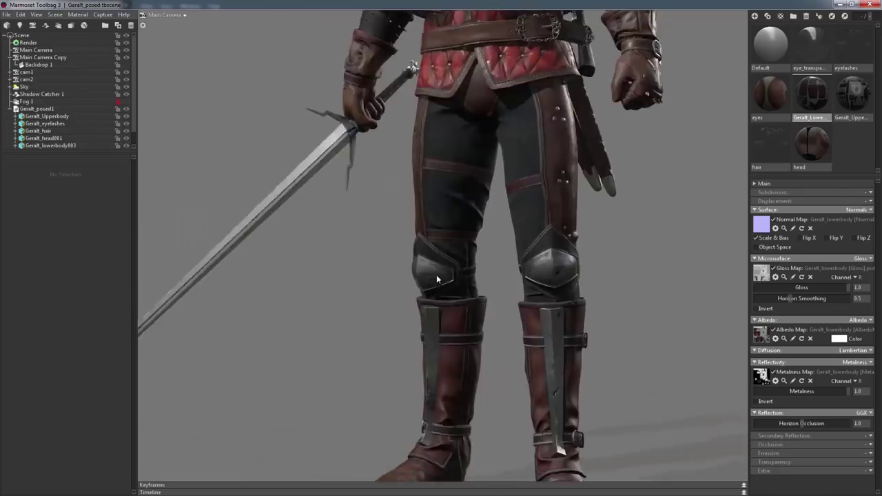
scroll(503, 289, "down", 3)
mouse_move(503, 288)
left_mouse_down()
mouse_move(433, 291)
mouse_move(673, 301)
mouse_move(495, 299)
left_mouse_up()
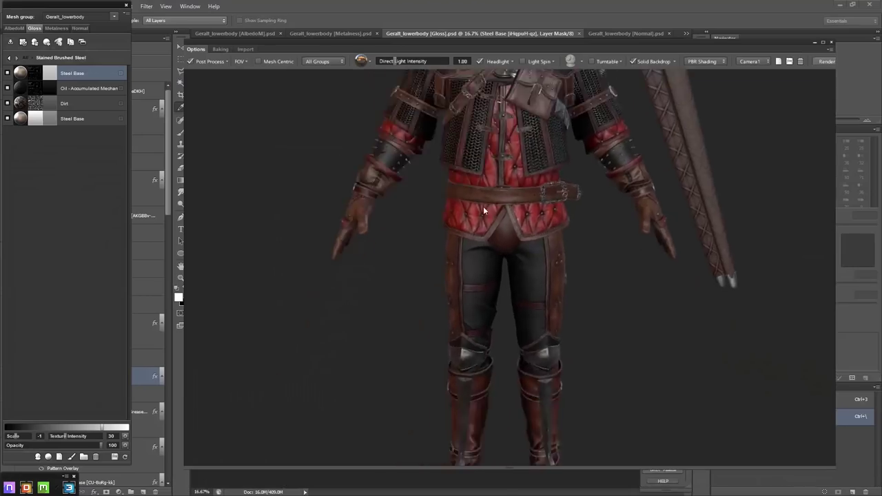
Create a Plaster - Old material layer from the DDO material browser
scroll(476, 258, "down", 2)
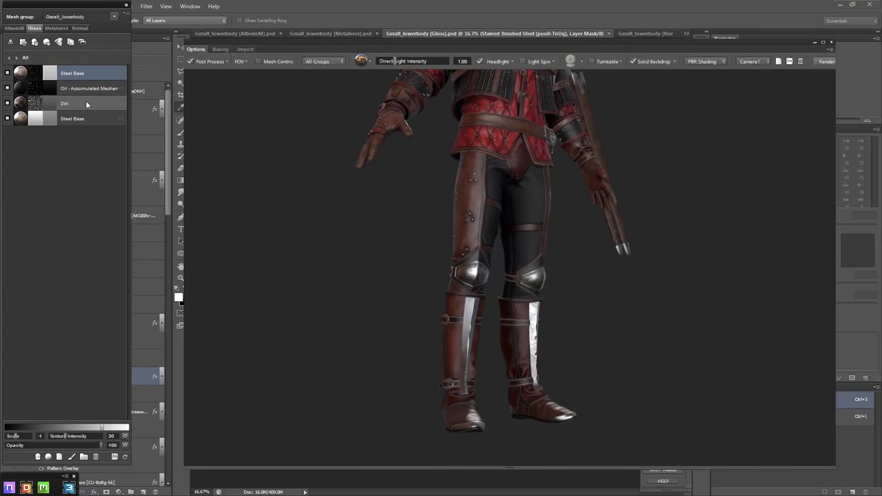
scroll(421, 222, "down", 1)
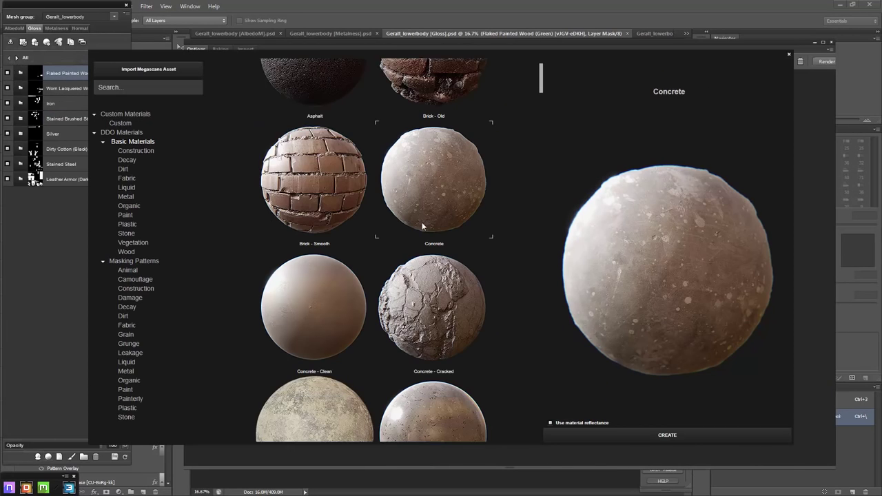
scroll(421, 222, "down", 2)
scroll(421, 224, "down", 2)
scroll(422, 226, "down", 2)
scroll(372, 210, "down", 2)
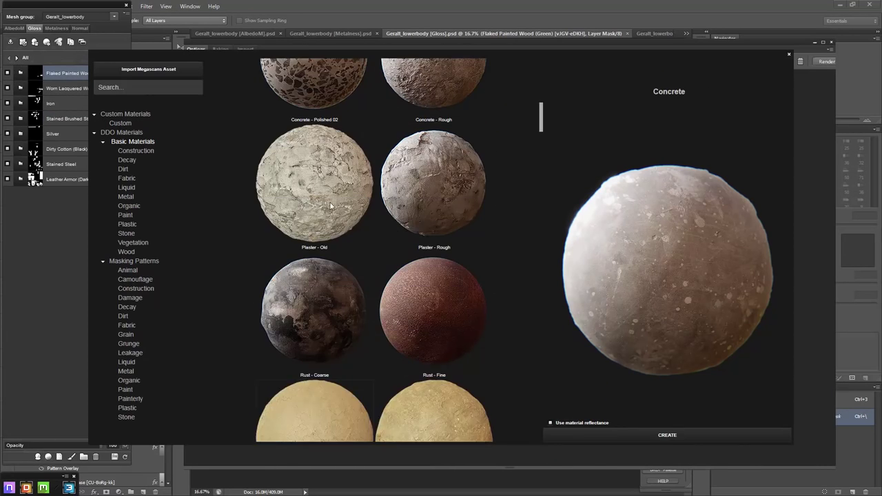
left_click(315, 199)
scroll(315, 198, "down", 1)
scroll(315, 198, "down", 2)
scroll(316, 202, "down", 1)
left_click(667, 435)
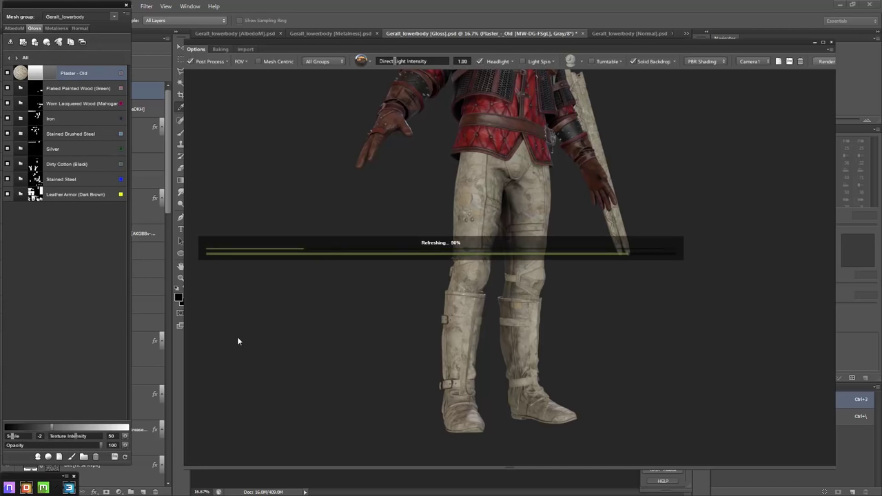
Set the plaster's metalness opacity to 4, normal intensity to 9 and scale to -3
left_click(55, 29)
left_click_drag(103, 451, 10, 448)
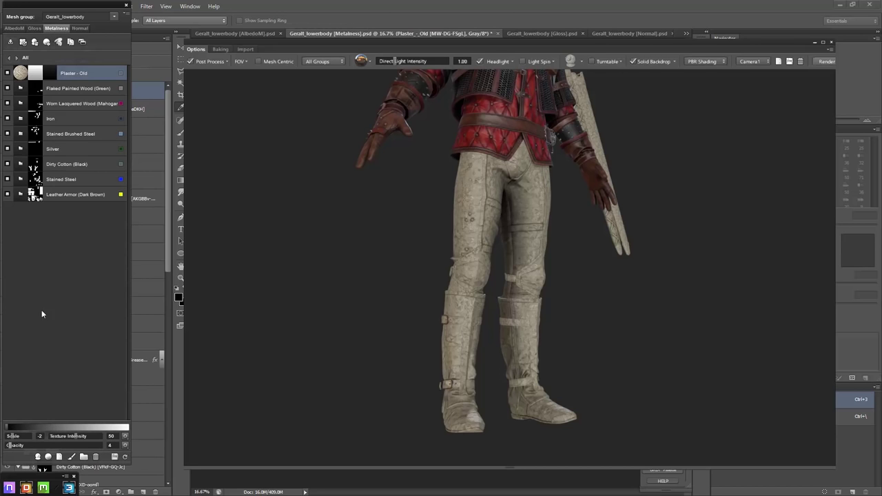
left_click(32, 28)
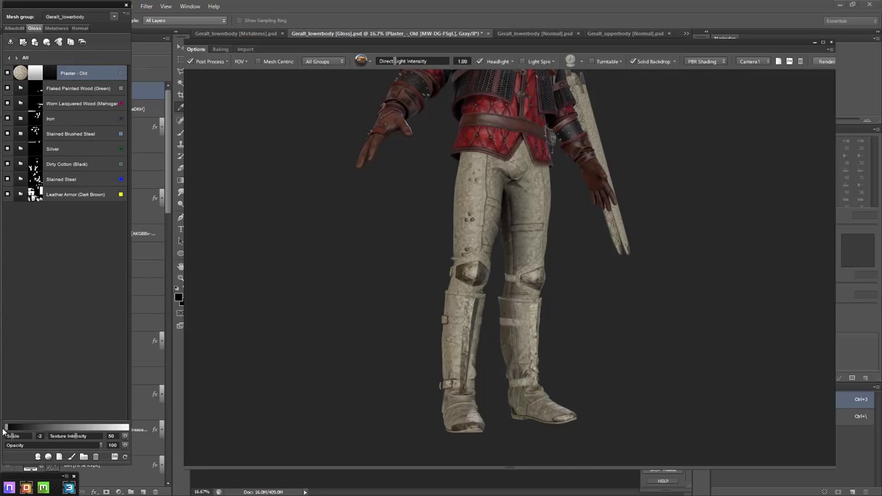
scroll(346, 173, "up", 5)
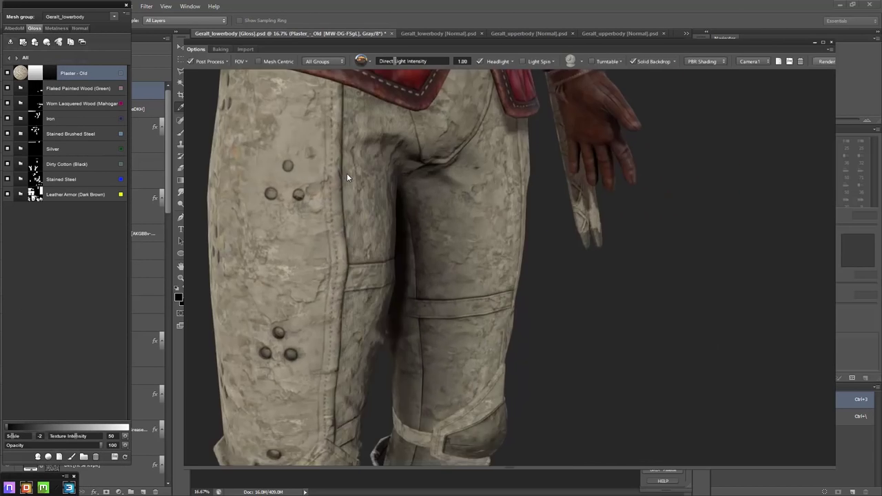
left_click_drag(347, 178, 222, 114)
left_click(79, 28)
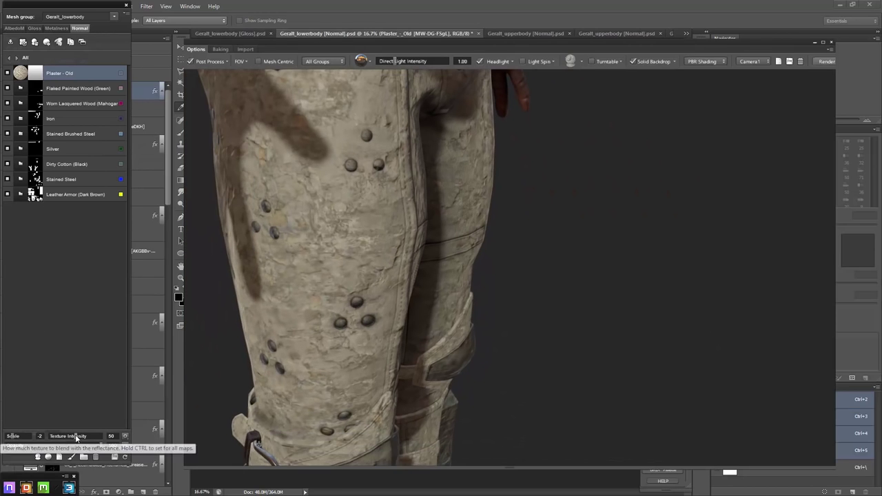
mouse_move(77, 436)
left_mouse_down()
mouse_move(226, 371)
mouse_move(227, 350)
left_mouse_up()
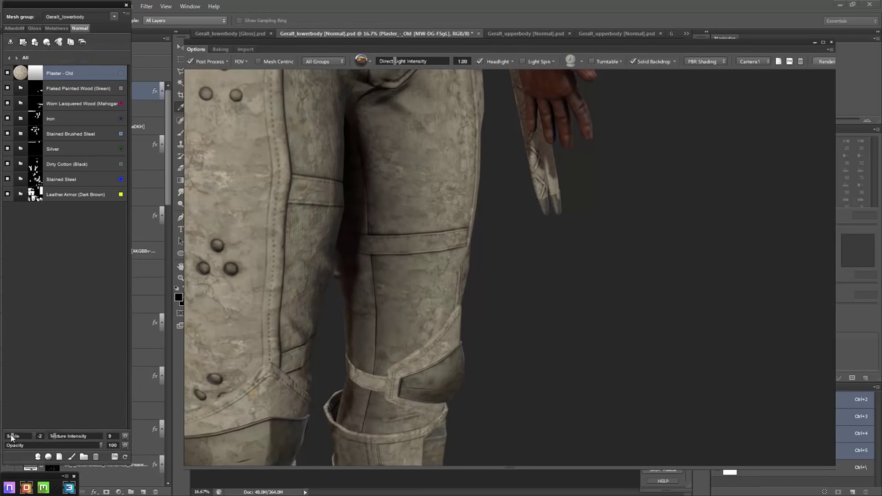
left_click_drag(9, 436, 265, 342)
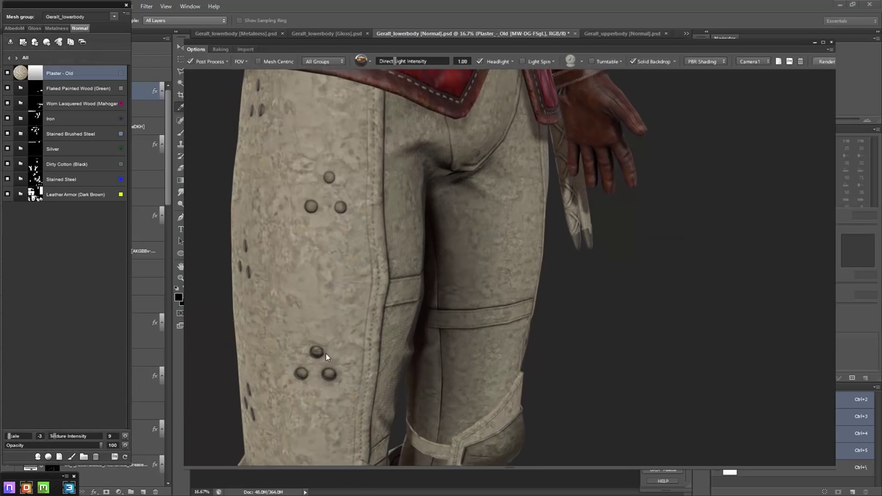
Shuffle Flaked Painted Wood and Plaster - Old, leaving Plaster - Old at the top
left_click_drag(76, 88, 36, 78)
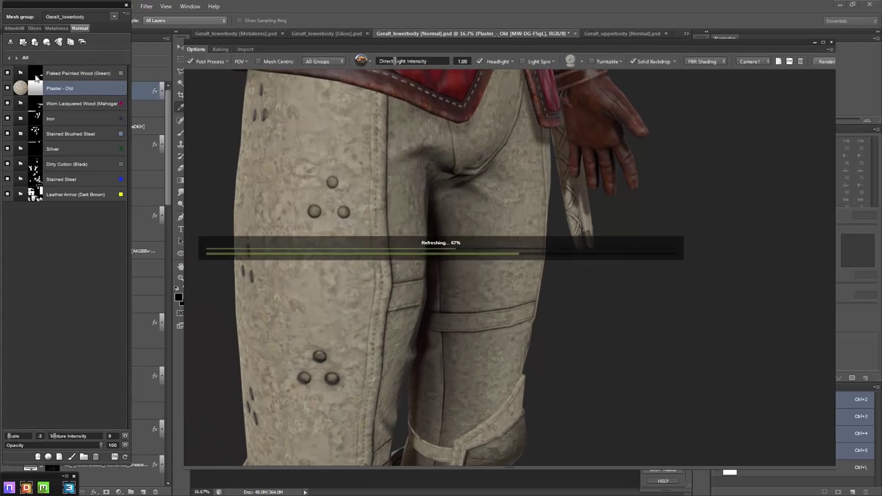
left_click(75, 73)
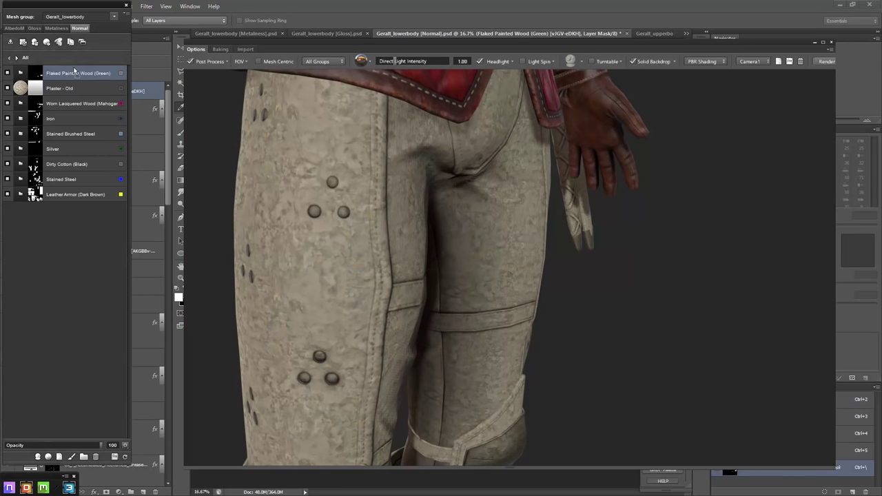
left_click_drag(110, 87, 87, 72)
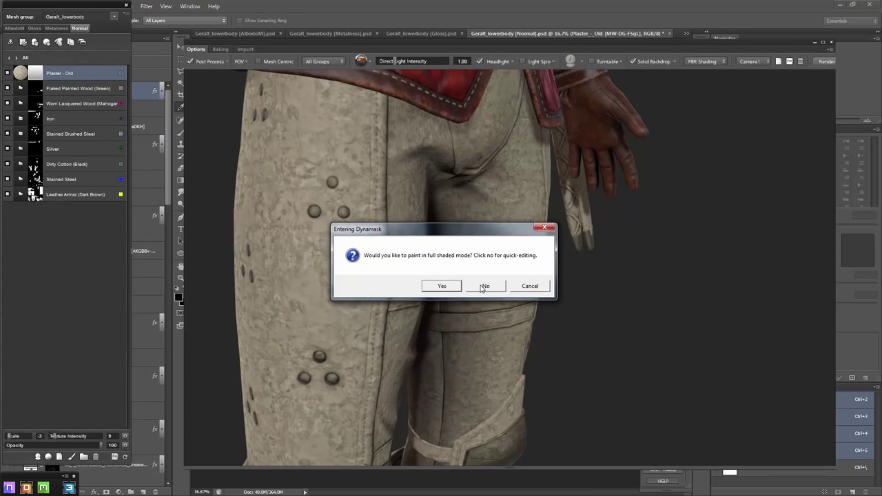
Enter quick-edit mask mode and apply the Dirt preset, orbiting down to the boots
left_click(483, 286)
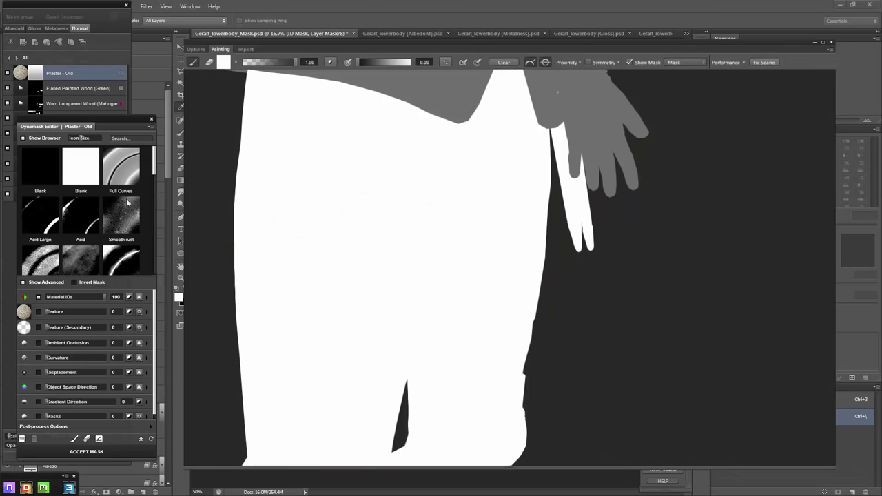
scroll(81, 207, "down", 3)
left_click(78, 195)
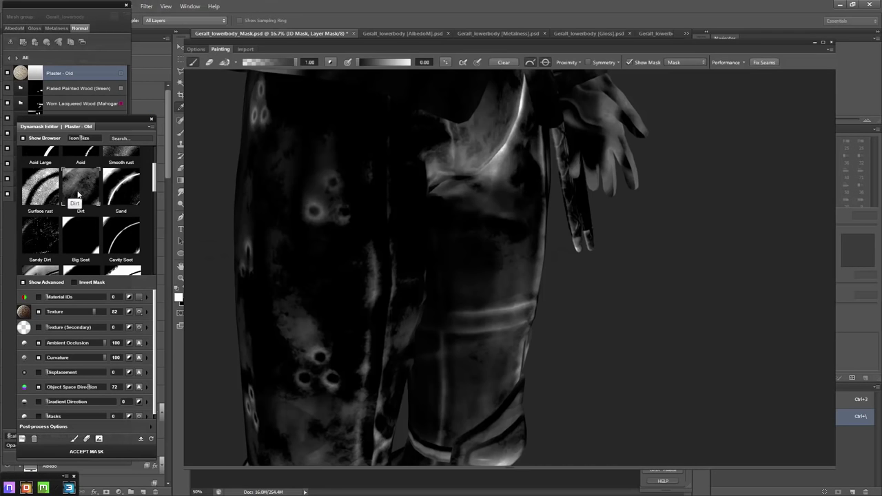
mouse_move(597, 285)
left_mouse_down()
mouse_move(581, 205)
mouse_move(547, 303)
mouse_move(462, 259)
mouse_move(475, 276)
mouse_move(421, 275)
left_mouse_up()
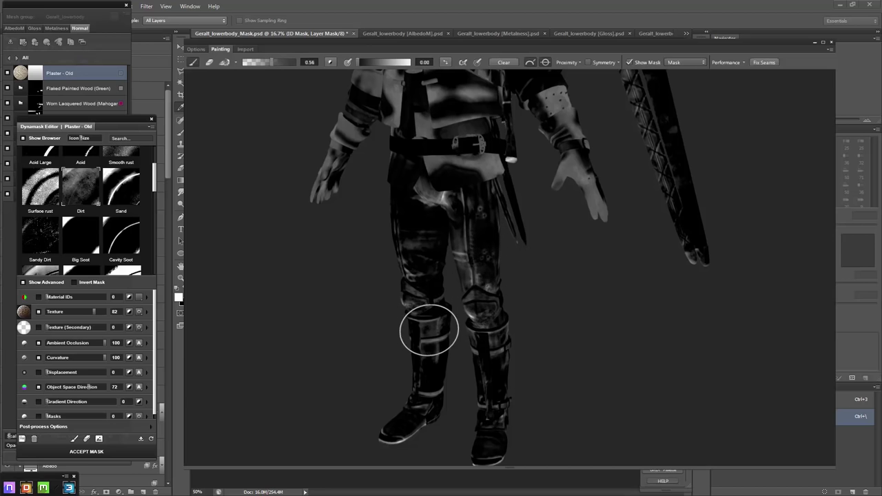
left_click_drag(417, 403, 480, 280)
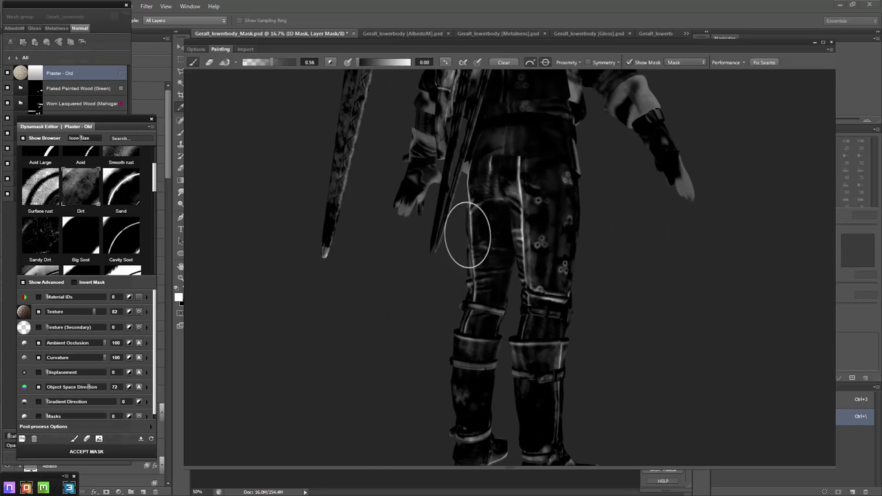
left_click_drag(468, 235, 555, 223)
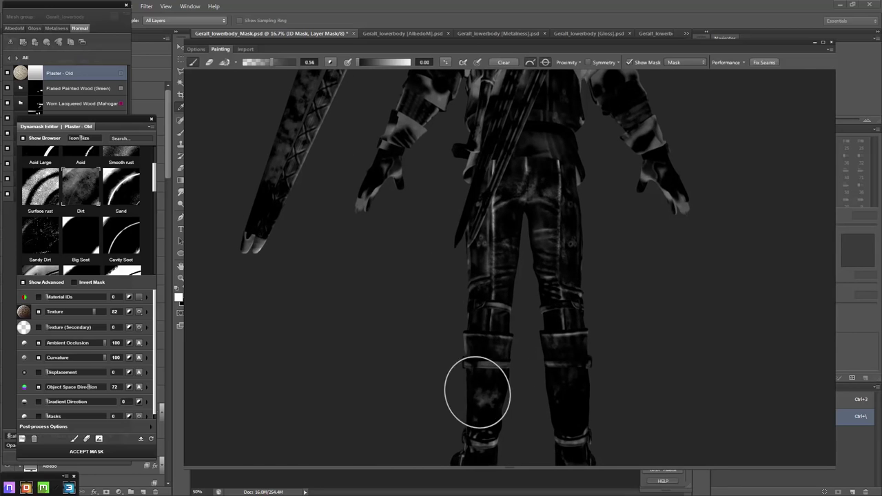
left_click_drag(621, 306, 634, 179)
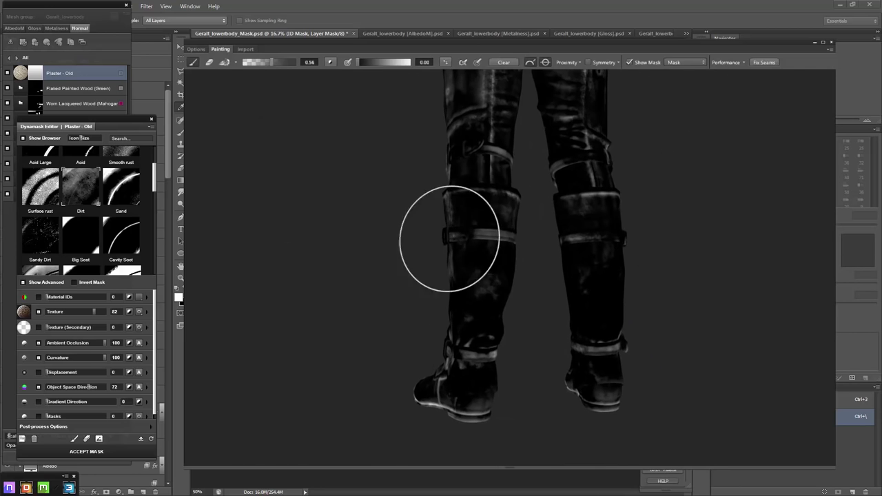
left_click_drag(598, 402, 640, 274)
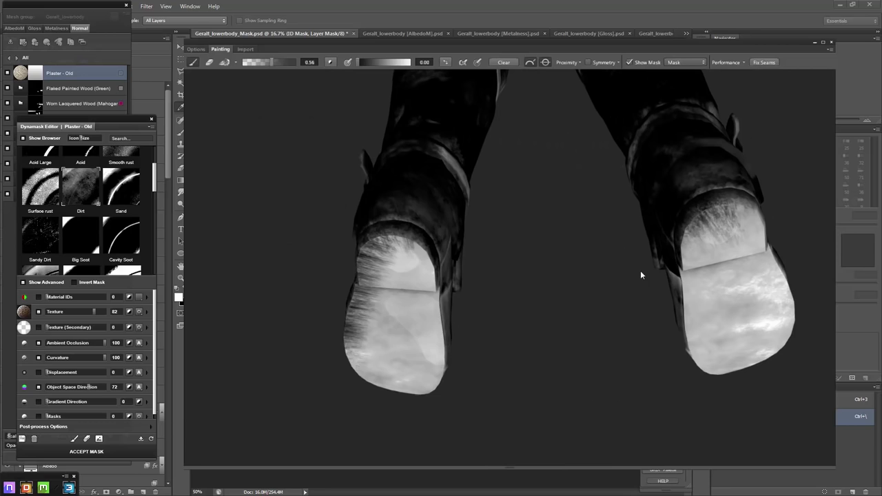
Enable brush Transfer and Shape Dynamics and paint dirt into the mask on both boots
left_click(234, 63)
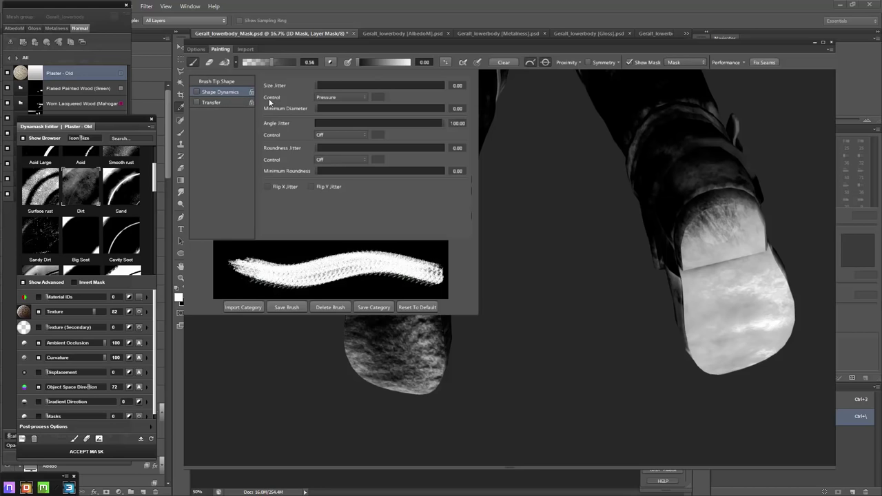
left_click(196, 102)
left_click(196, 93)
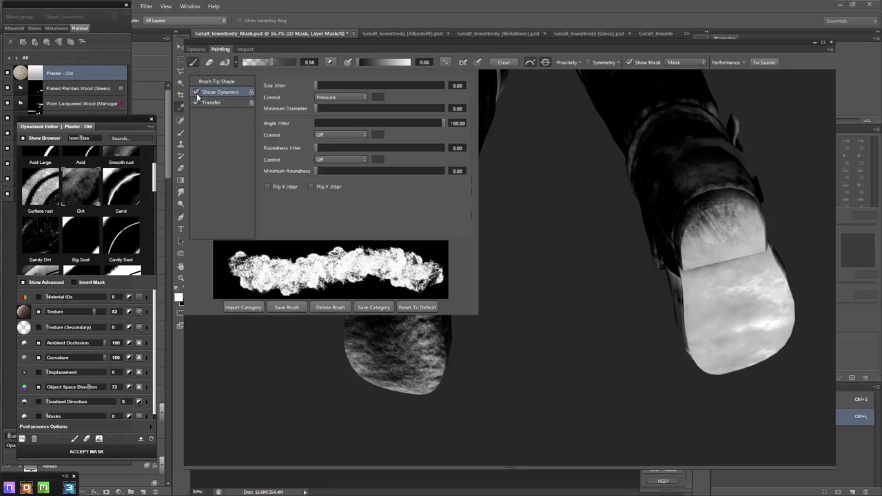
left_click(478, 62)
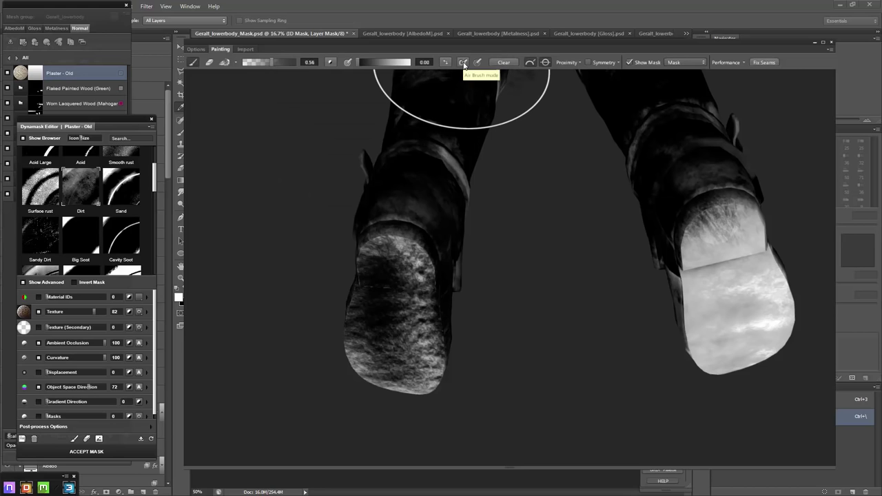
mouse_move(378, 281)
left_mouse_down()
mouse_move(678, 286)
mouse_move(708, 305)
mouse_move(787, 256)
left_mouse_up()
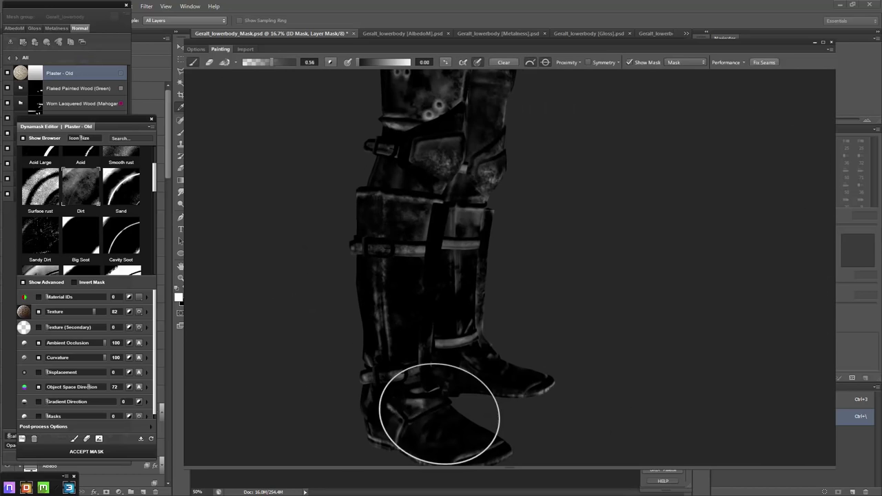
Orbit around the legs, torso and swords to review the painted mask
mouse_move(436, 413)
left_mouse_down()
mouse_move(533, 219)
mouse_move(465, 259)
left_mouse_up()
left_click_drag(496, 293, 550, 193)
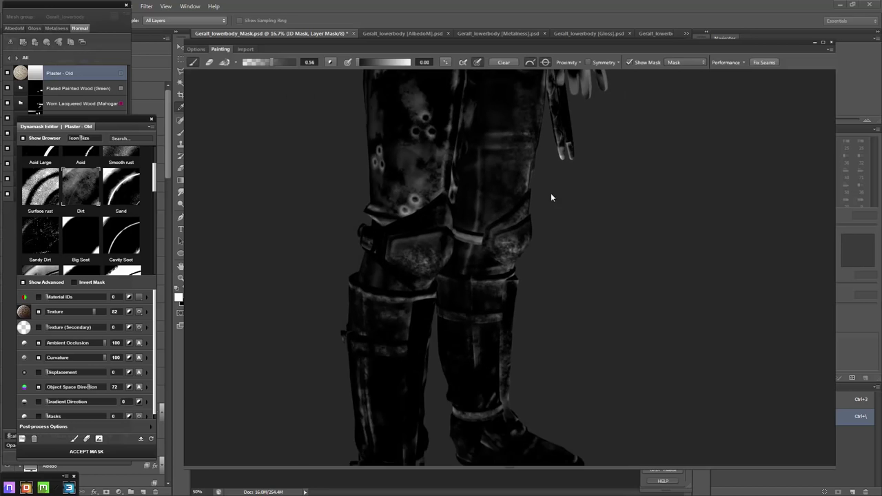
left_click_drag(374, 177, 719, 266)
mouse_move(542, 320)
left_mouse_down()
mouse_move(613, 330)
mouse_move(748, 216)
mouse_move(488, 330)
left_mouse_up()
mouse_move(505, 221)
left_mouse_down()
mouse_move(590, 221)
mouse_move(403, 207)
left_mouse_up()
mouse_move(463, 143)
left_mouse_down()
mouse_move(360, 168)
mouse_move(721, 262)
mouse_move(491, 162)
left_mouse_up()
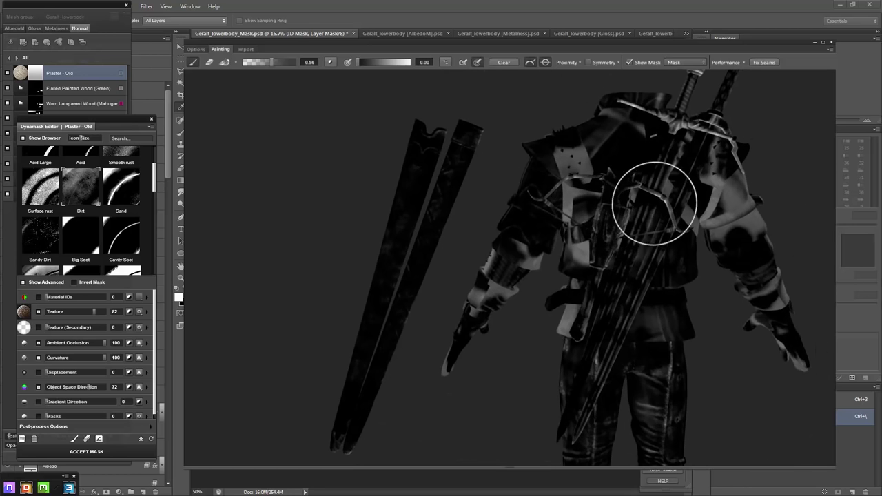
mouse_move(712, 153)
left_mouse_down()
mouse_move(732, 118)
mouse_move(522, 249)
left_mouse_up()
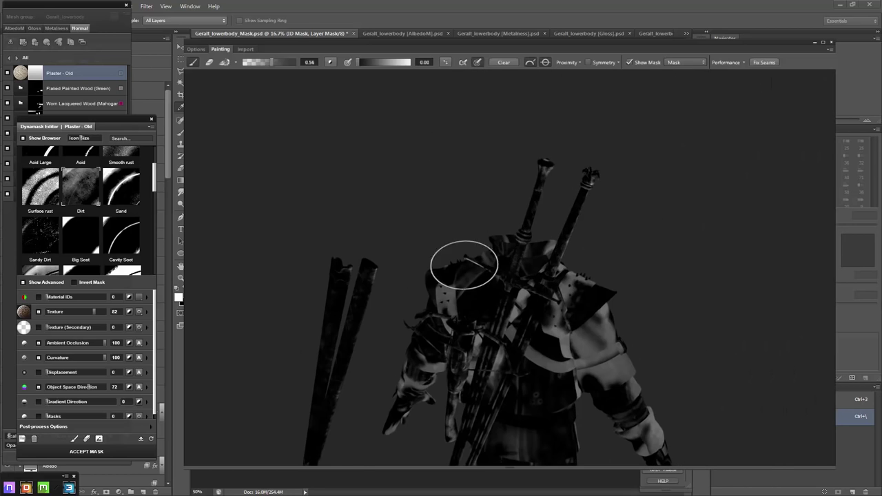
mouse_move(463, 268)
left_mouse_down()
mouse_move(521, 240)
mouse_move(683, 282)
mouse_move(648, 198)
mouse_move(337, 314)
left_mouse_up()
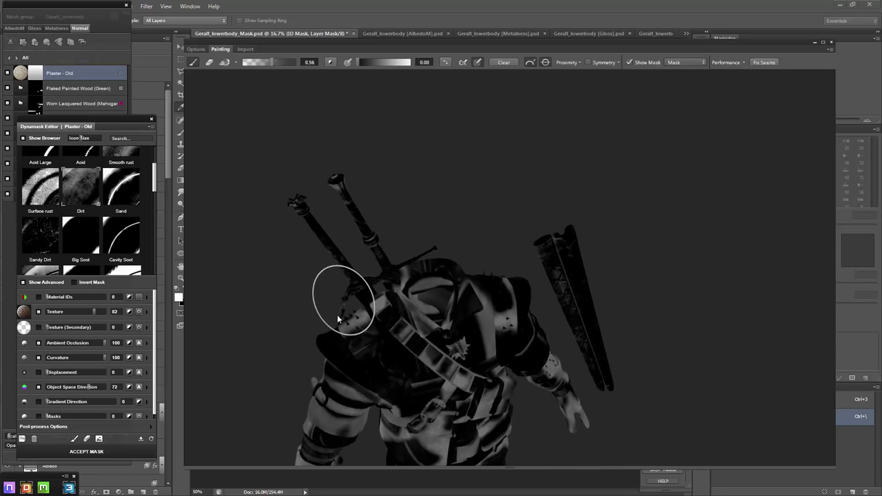
Accept the Plaster - Old mask (Texture 82, Curvature 100, Direction 72) and frame the legs
left_click(86, 451)
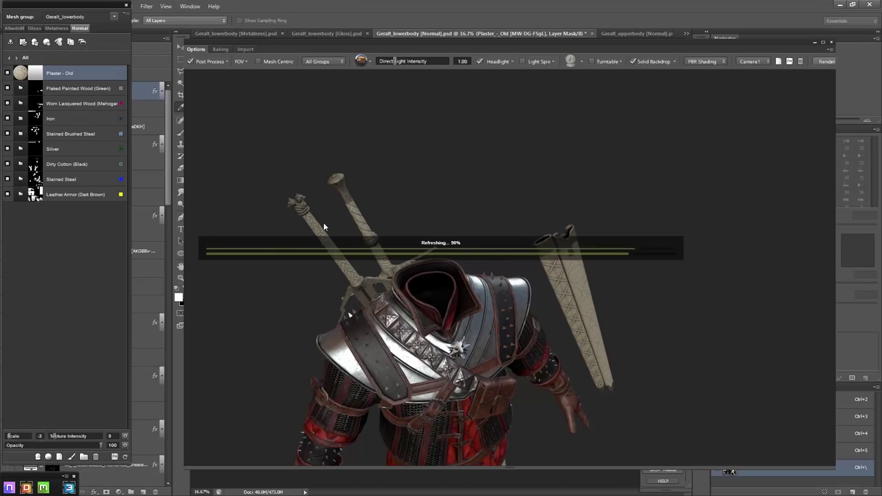
middle_click_drag(458, 248, 445, 153)
right_click_drag(444, 153, 448, 227)
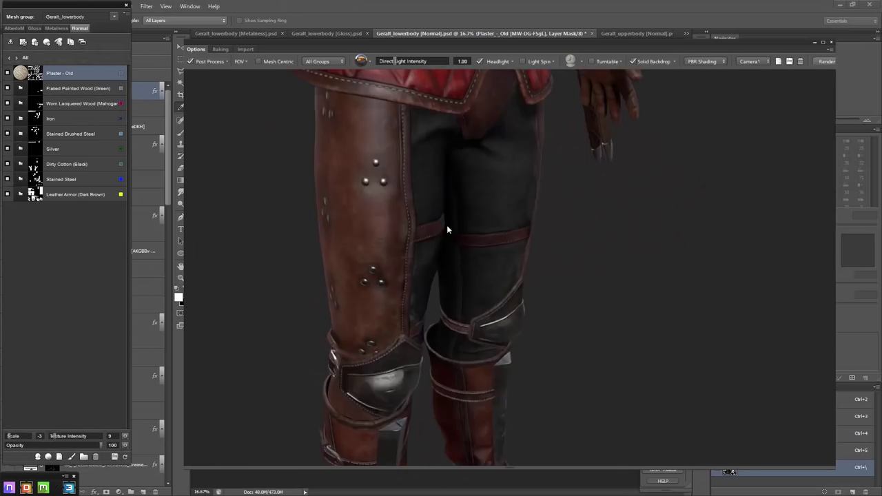
left_click_drag(444, 229, 339, 197)
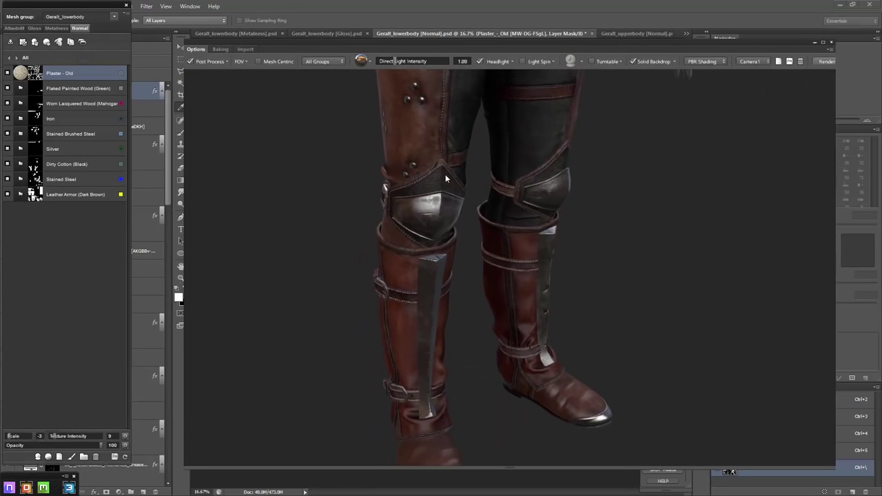
Create a Mud - Muddy Dirt material layer from the Megascans library
left_click(46, 457)
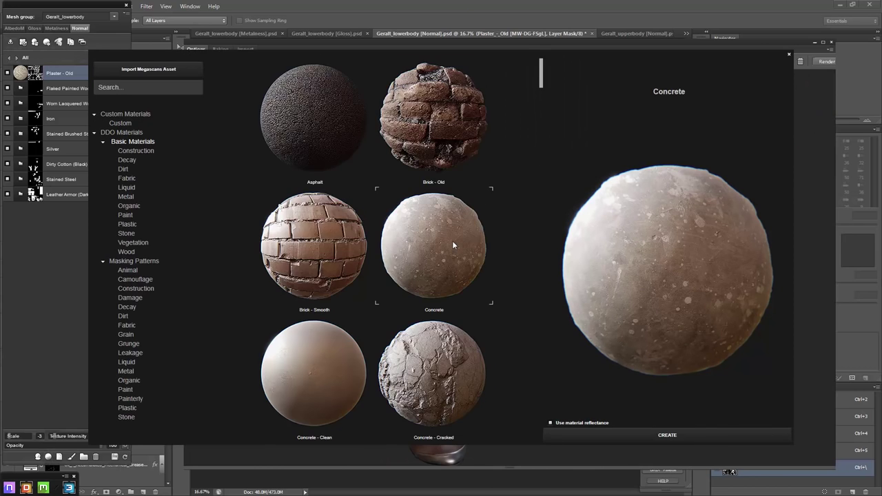
scroll(451, 241, "down", 5)
scroll(452, 243, "down", 2)
scroll(452, 243, "down", 2)
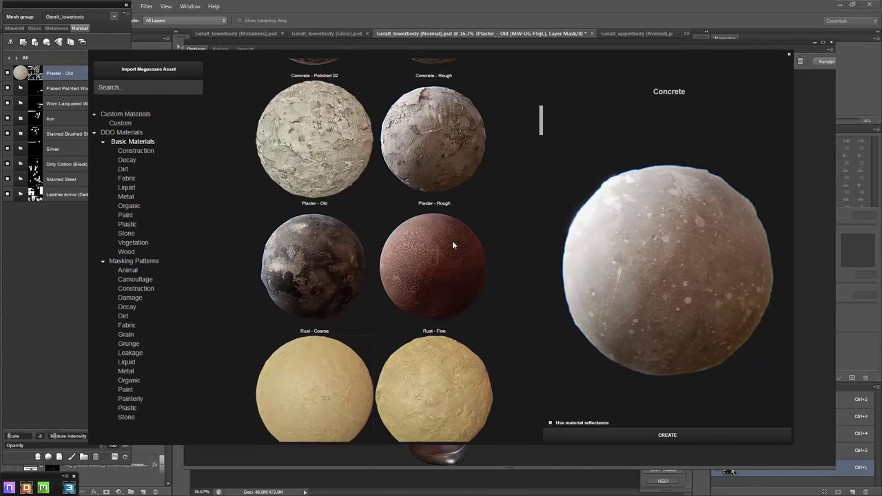
scroll(452, 242, "down", 2)
scroll(452, 242, "down", 2)
left_click(306, 145)
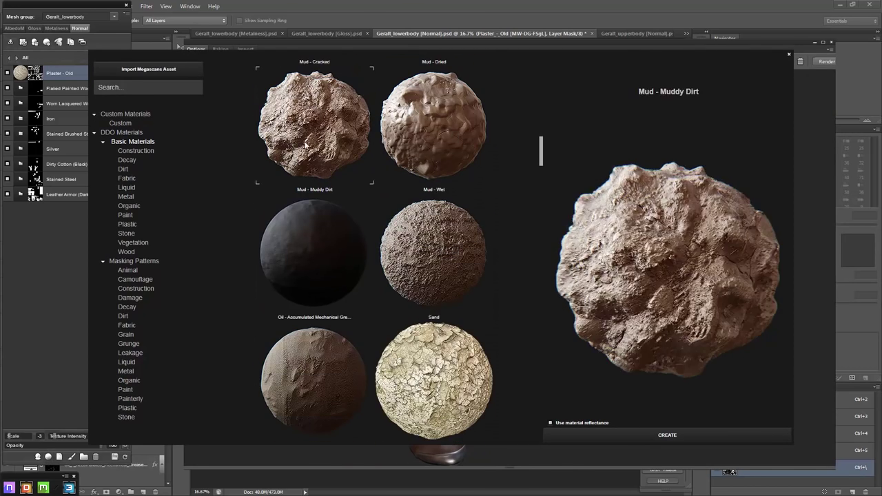
left_click(667, 434)
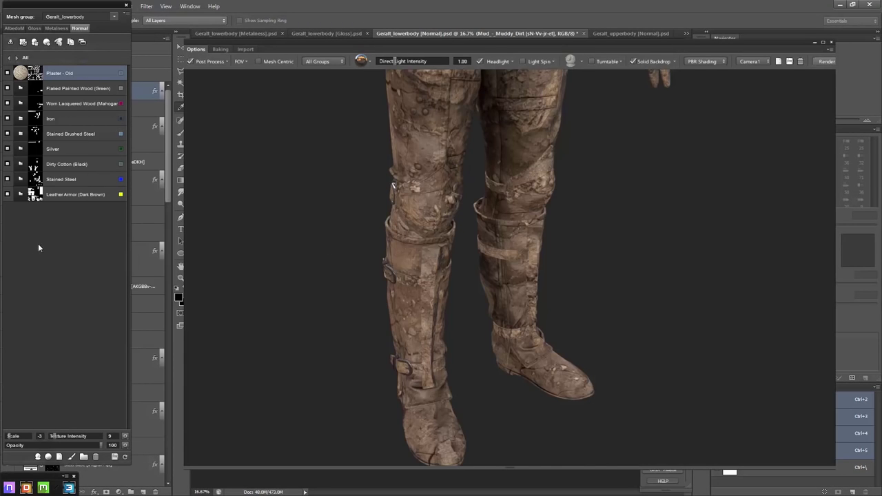
Set the mud scale to -2 and, on Metalness, start painting its mask
left_click_drag(16, 440, 11, 441)
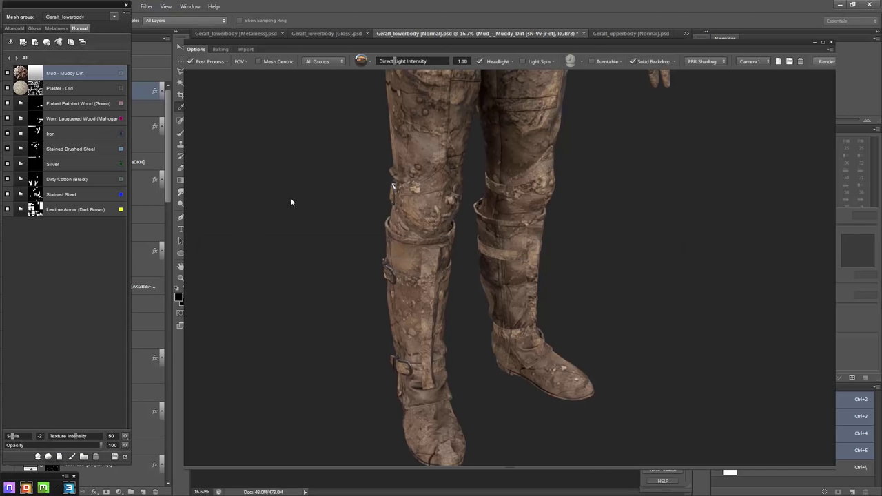
mouse_move(290, 197)
left_mouse_down()
mouse_move(302, 219)
mouse_move(293, 110)
left_mouse_up()
left_click(33, 28)
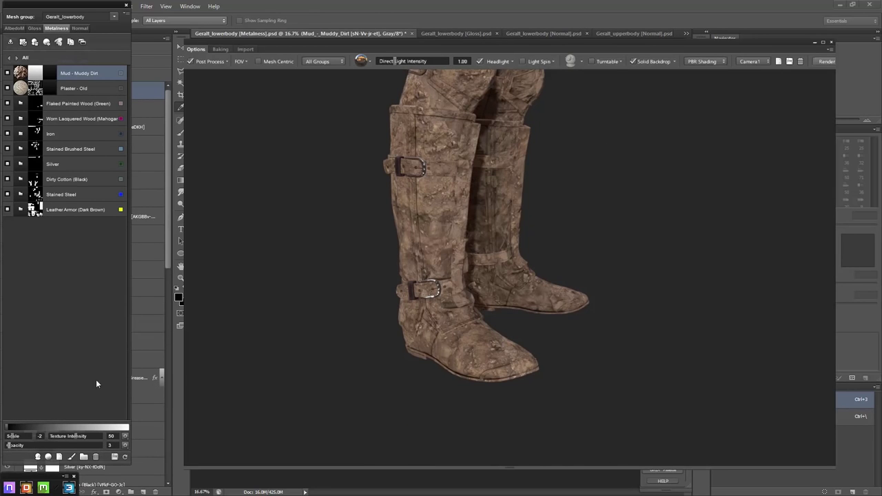
left_click_drag(266, 222, 268, 252)
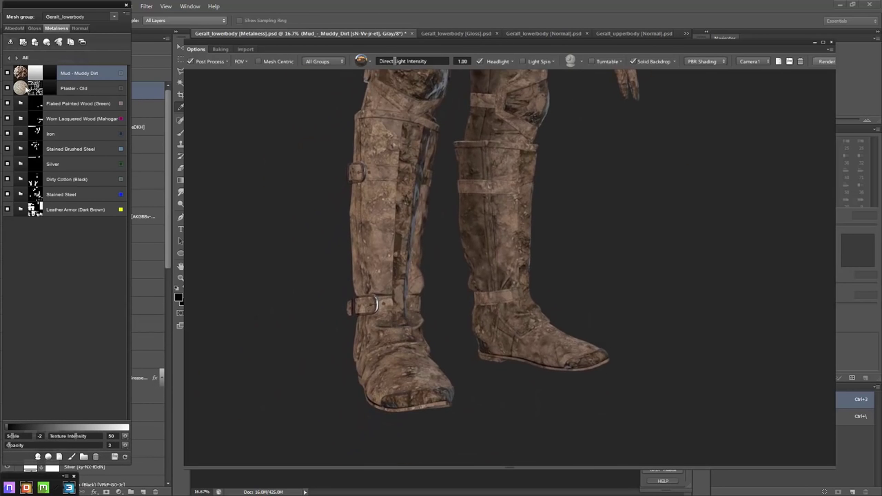
left_click(437, 284)
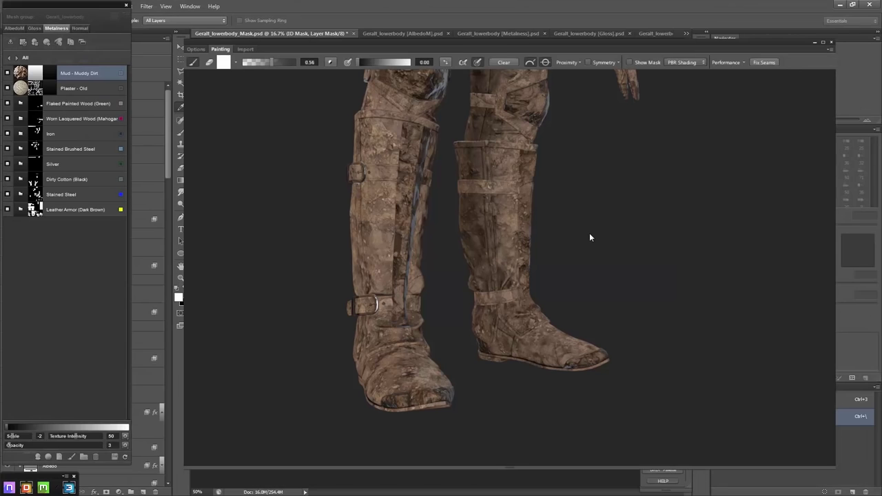
Show the mud mask in greyscale with M and scroll through the Dynamask presets
scroll(103, 206, "down", 3)
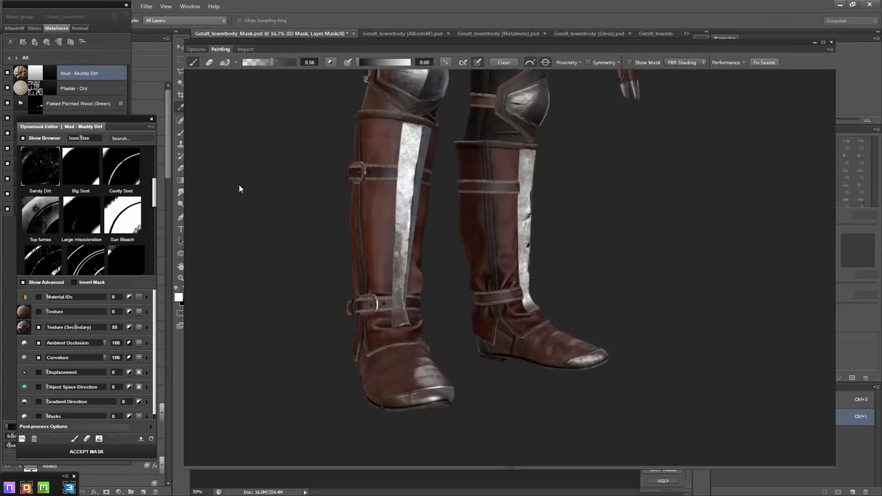
scroll(508, 133, "up", 2)
key("m")
middle_click_drag(594, 141, 313, 252)
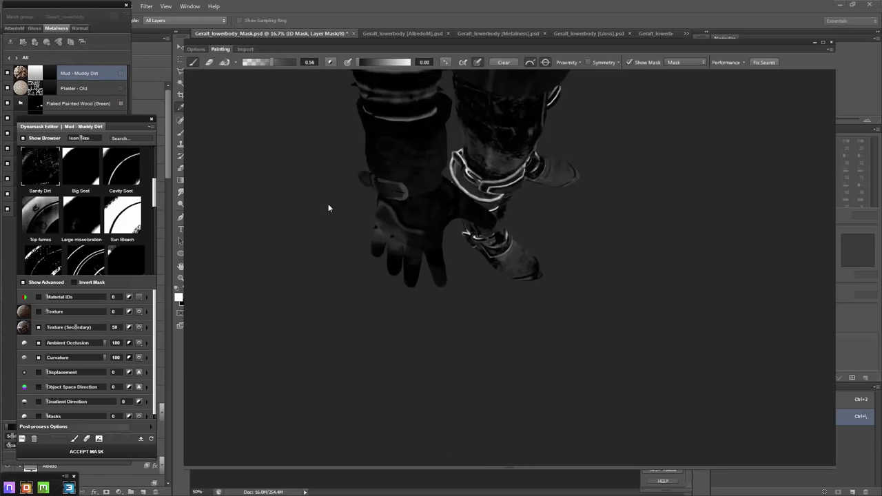
scroll(141, 242, "down", 2)
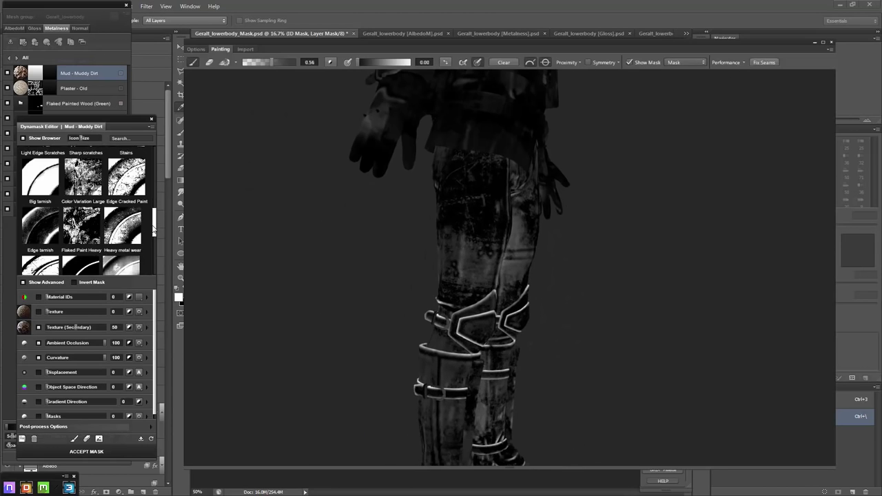
scroll(143, 251, "down", 2)
scroll(146, 260, "down", 2)
scroll(145, 260, "up", 5)
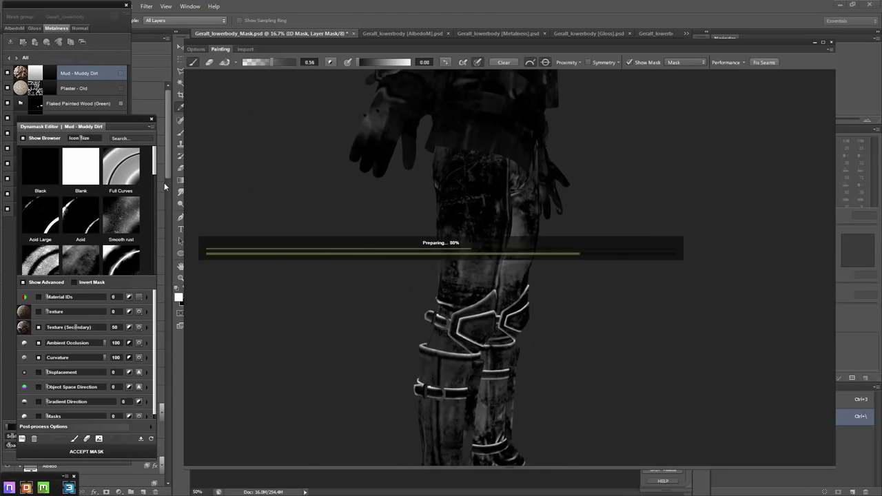
Set up a Dirt-category brush tip with size jitter 98, minimum diameter 2 and spacing 56
left_click(235, 62)
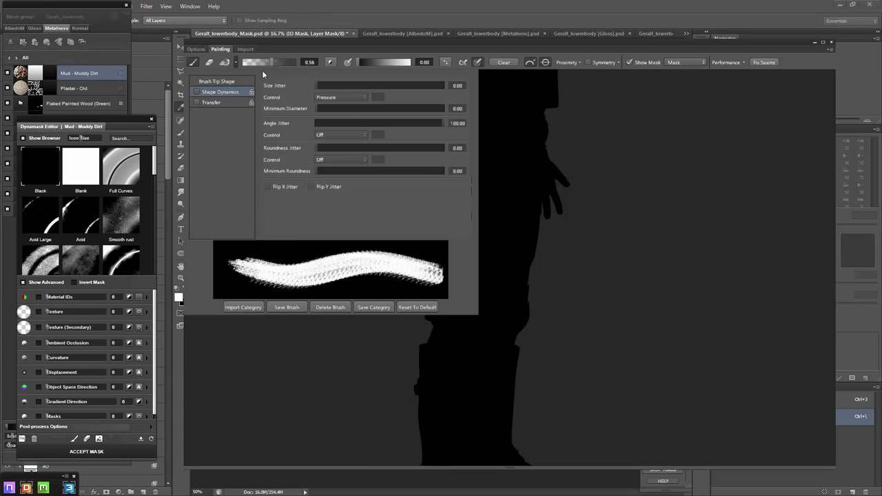
scroll(390, 82, "down", 2)
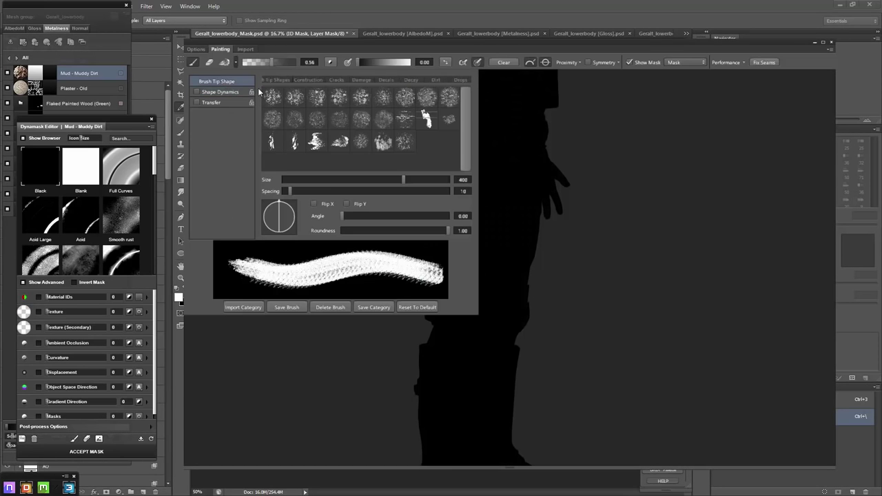
left_click(396, 80)
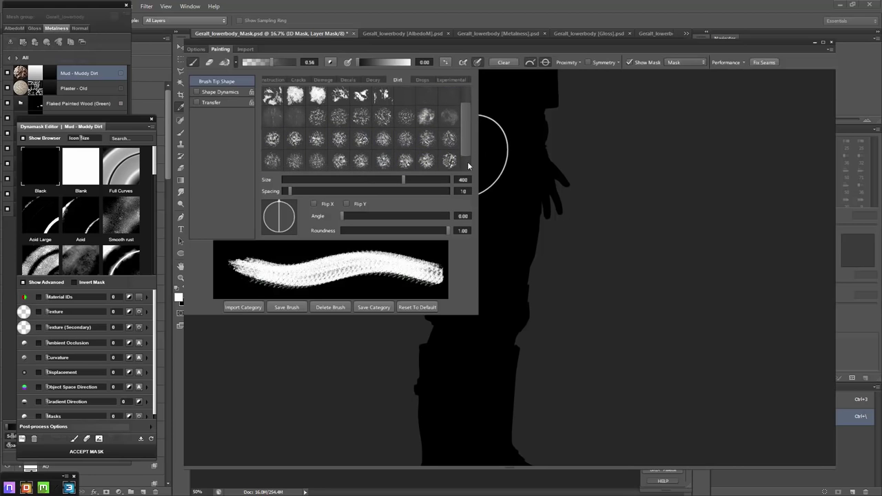
scroll(467, 161, "down", 2)
left_click(200, 92)
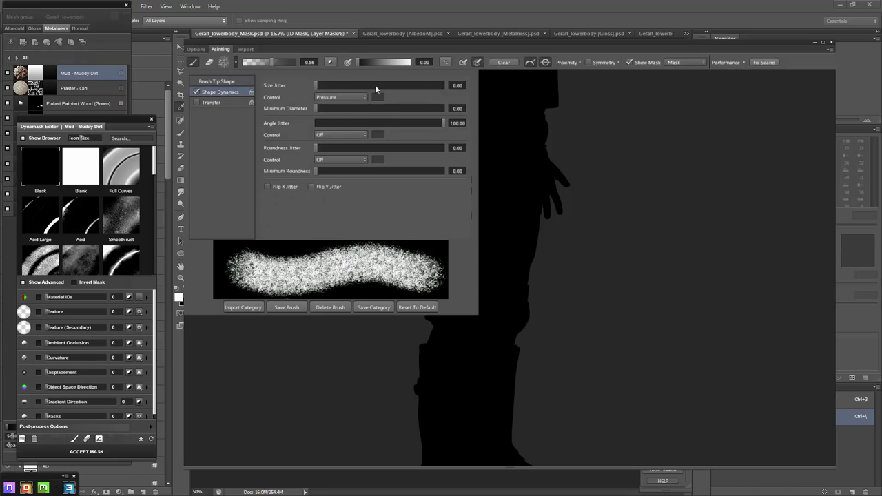
left_click_drag(315, 85, 440, 84)
left_click_drag(316, 108, 319, 108)
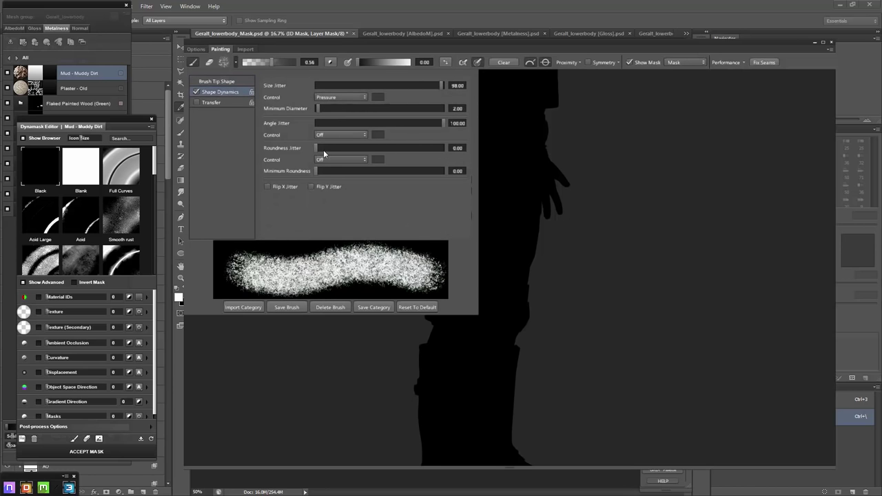
left_click_drag(317, 147, 383, 147)
left_click(218, 81)
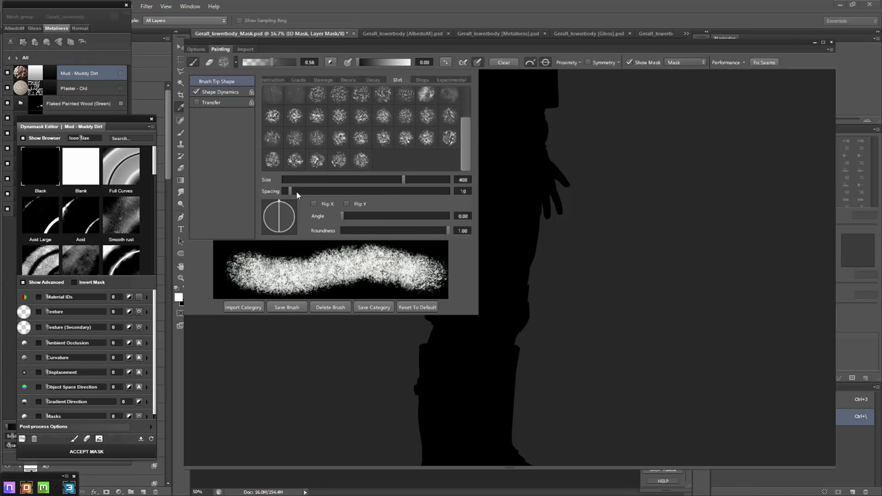
left_click_drag(298, 191, 329, 192)
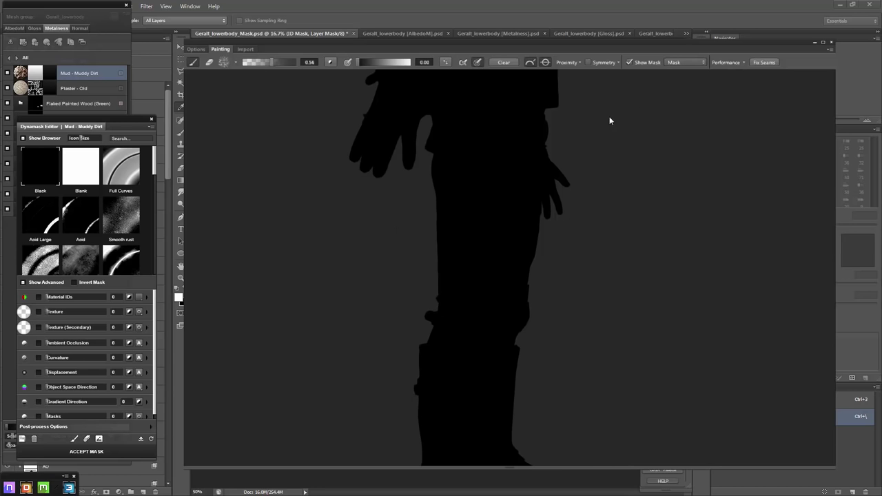
Try a mud stroke on the left boot, undo it, and shrink the brush to 150
scroll(581, 306, "up", 3)
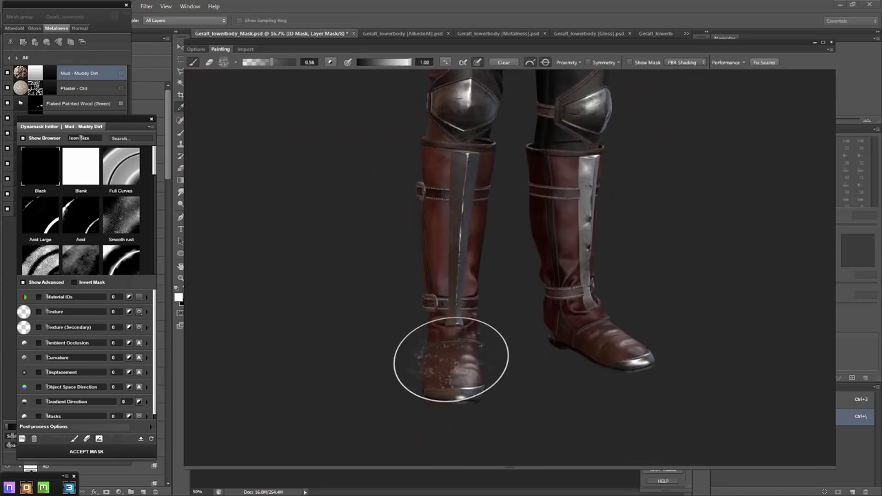
left_click_drag(515, 376, 493, 360)
key("ctrl+z")
key("bracketleft")
key("bracketleft")
key("bracketleft")
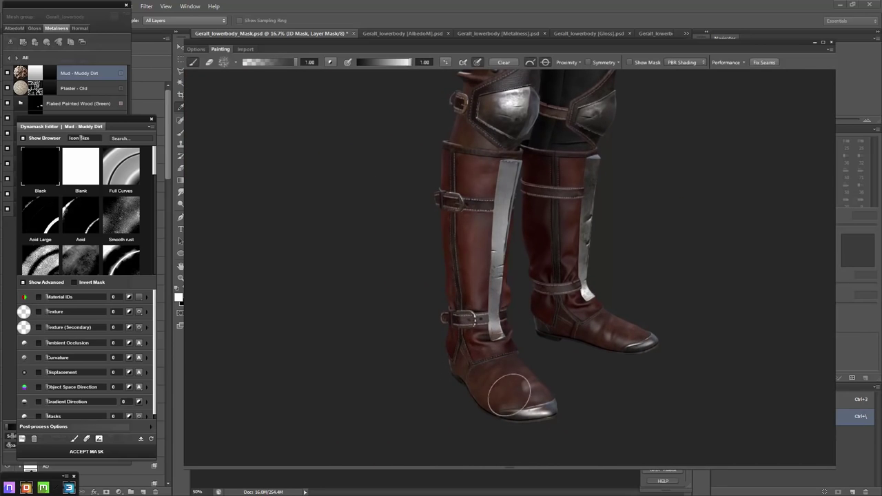
scroll(516, 372, "down", 2)
scroll(523, 346, "up", 4)
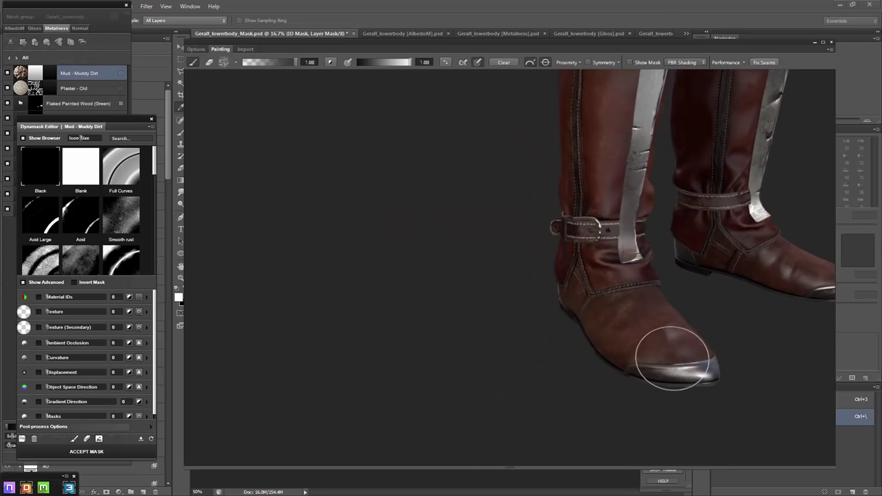
Dab and spray mud speckles over the toes of both boots, orbiting between strokes
mouse_move(672, 360)
left_mouse_down()
mouse_move(651, 299)
mouse_move(572, 254)
left_mouse_up()
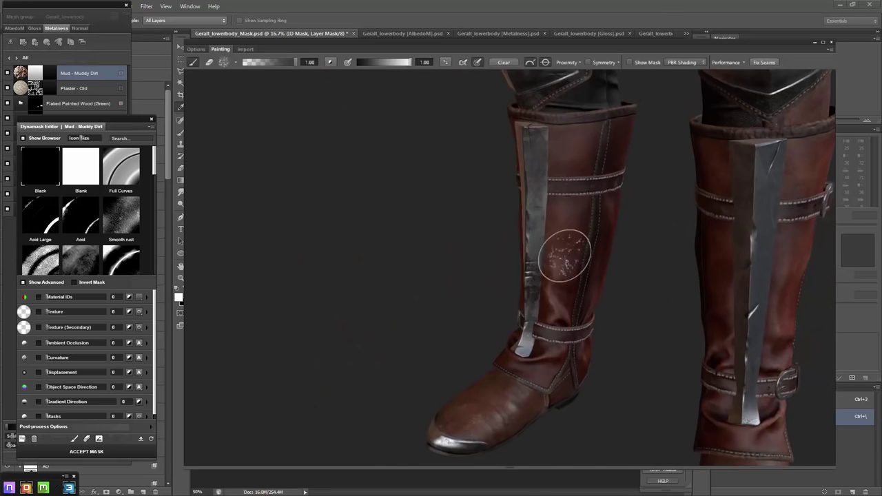
left_click(544, 236)
left_click_drag(606, 317, 551, 344)
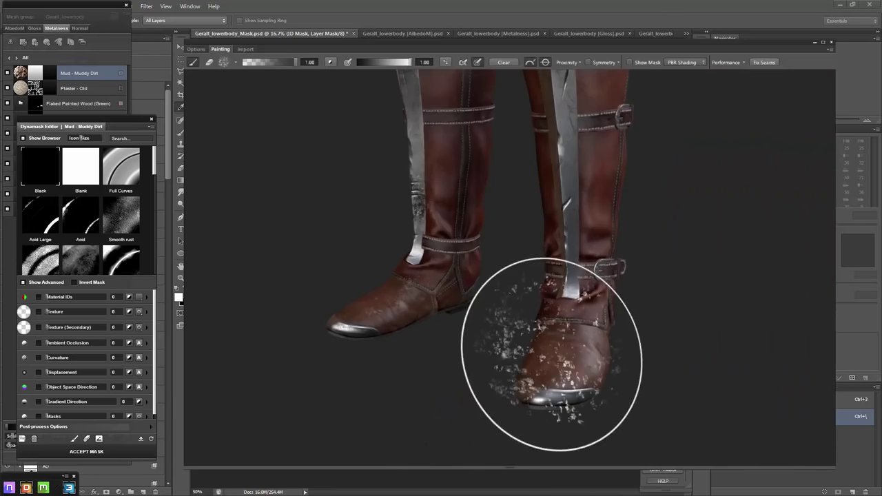
mouse_move(678, 301)
left_mouse_down()
mouse_move(591, 168)
mouse_move(620, 158)
left_mouse_up()
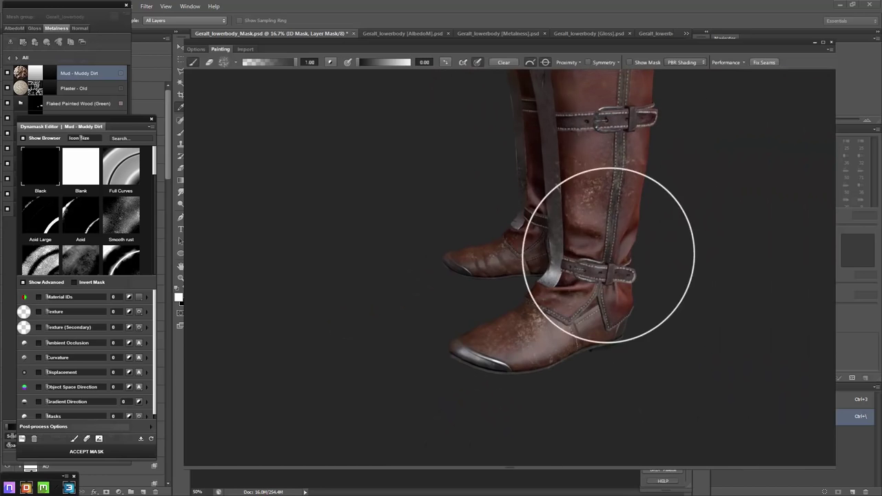
mouse_move(571, 207)
left_mouse_down()
mouse_move(655, 306)
mouse_move(689, 189)
left_mouse_up()
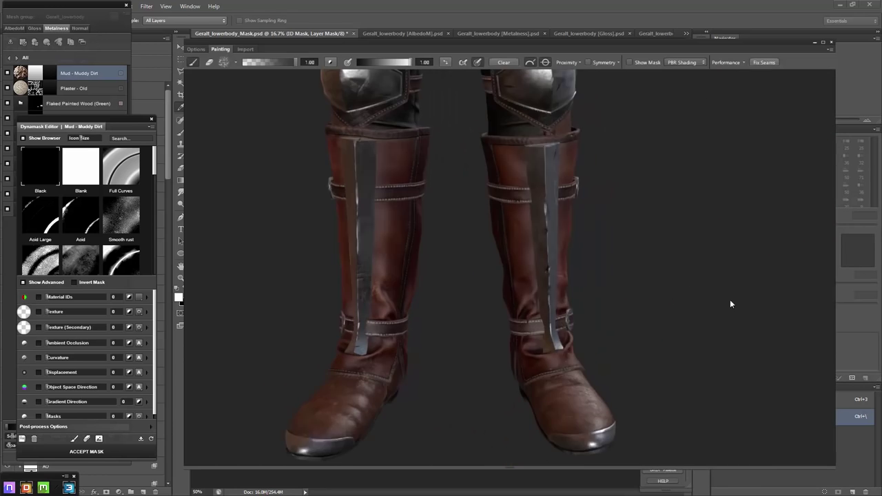
mouse_move(730, 301)
left_mouse_down()
mouse_move(502, 216)
mouse_move(502, 246)
mouse_move(537, 337)
left_mouse_up()
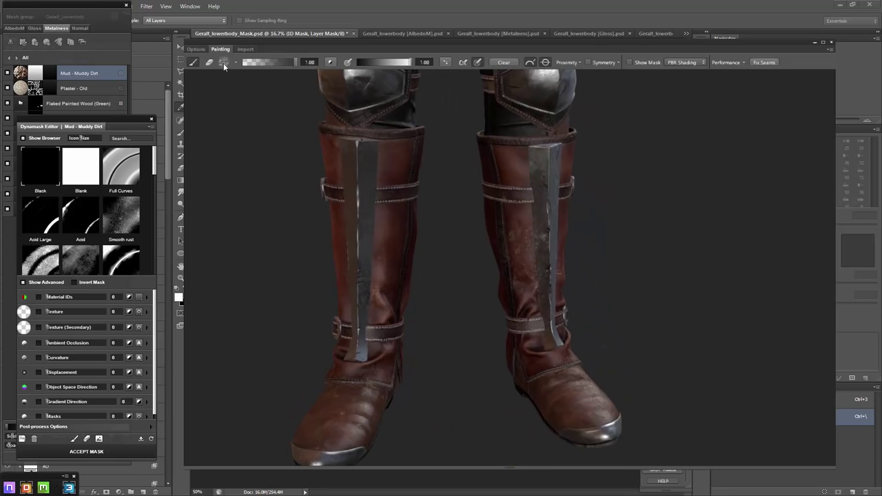
Switch the mud brush to a chunkier Dirt splatter tip with Shape Dynamics and spacing 59
left_click(223, 62)
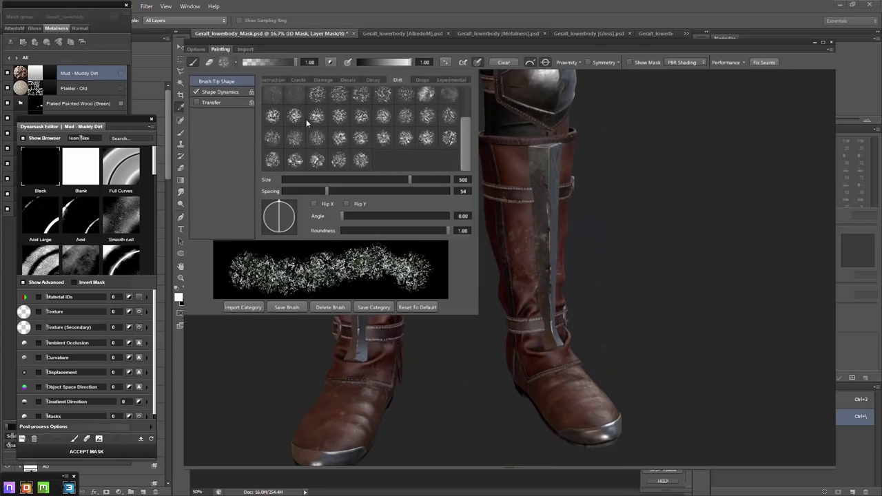
left_click(448, 140)
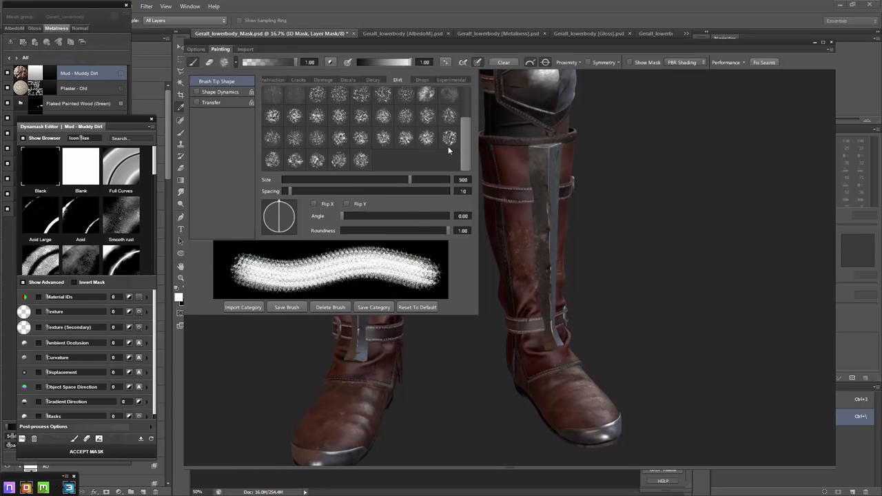
left_click(217, 93)
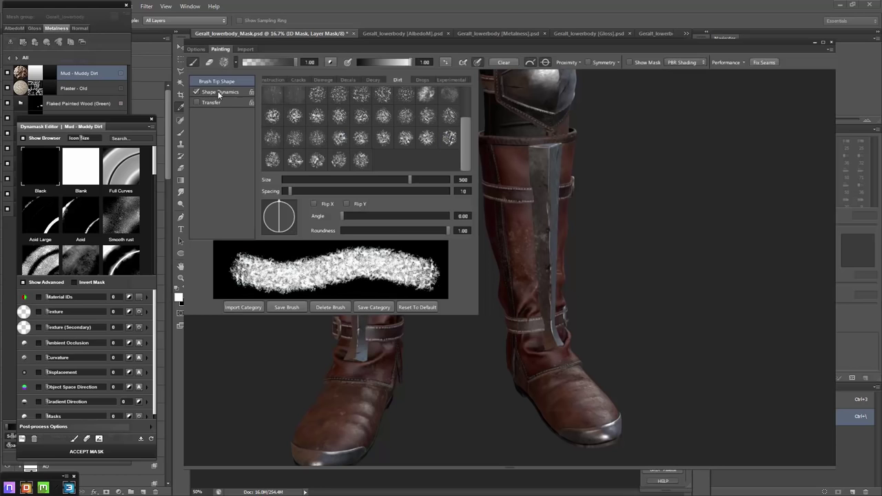
left_click(319, 193)
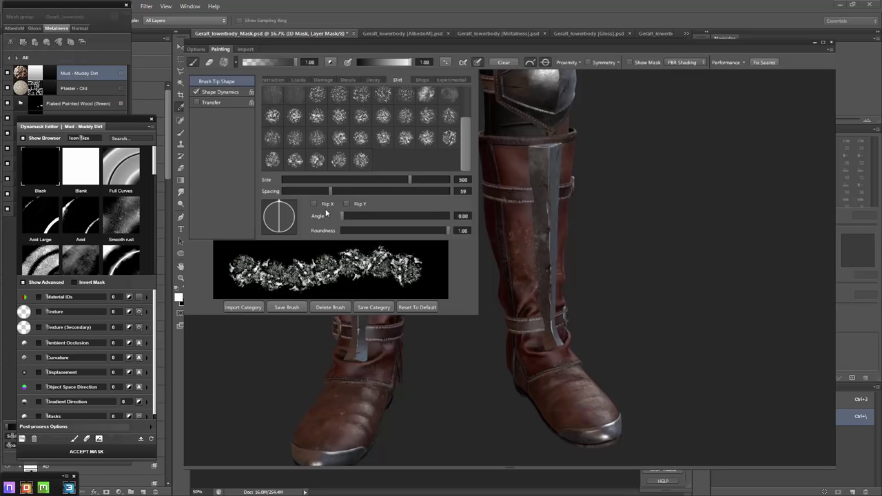
left_click(563, 297)
Paint mud over the right boot's metal strap and surrounding area
left_click_drag(563, 298, 561, 324)
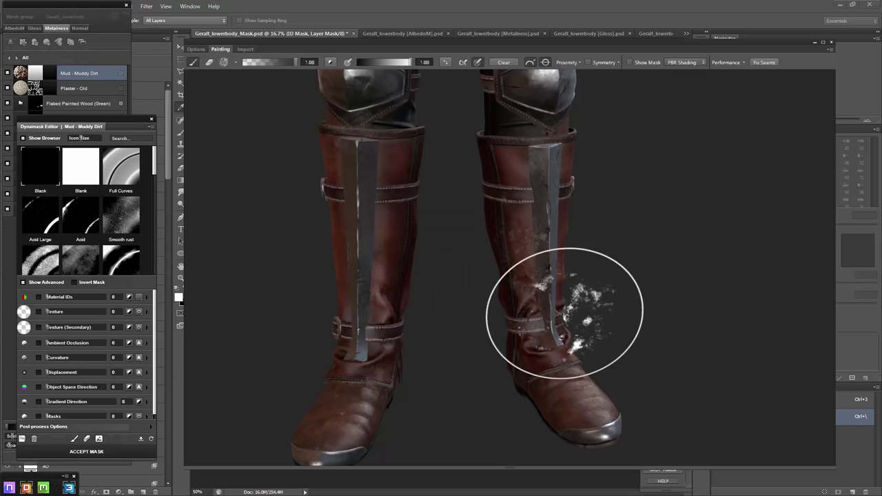
middle_click_drag(634, 275, 345, 295)
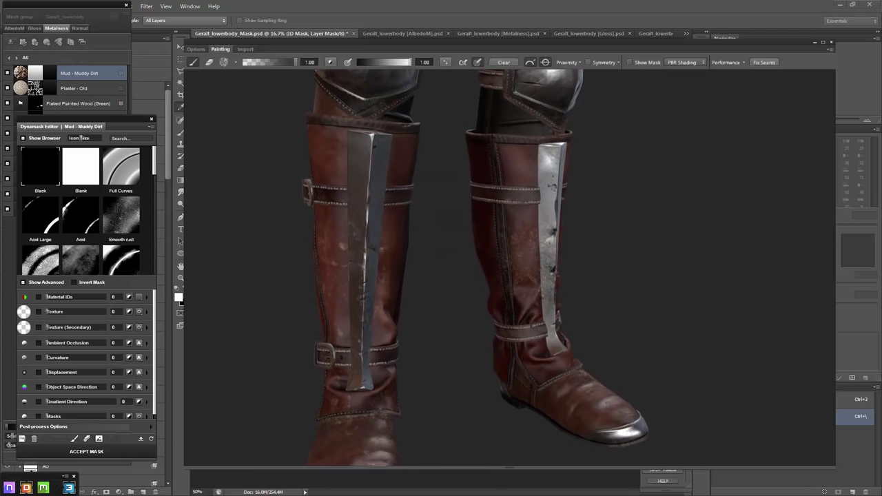
mouse_move(606, 276)
middle_mouse_down()
mouse_move(626, 285)
mouse_move(766, 292)
middle_mouse_up()
scroll(646, 296, "up", 2)
scroll(531, 271, "down", 3)
scroll(673, 278, "down", 2)
Orbit the lower body to inspect the dirt from rear, three-quarter and front views
mouse_move(586, 344)
middle_mouse_down()
mouse_move(788, 273)
mouse_move(632, 321)
middle_mouse_up()
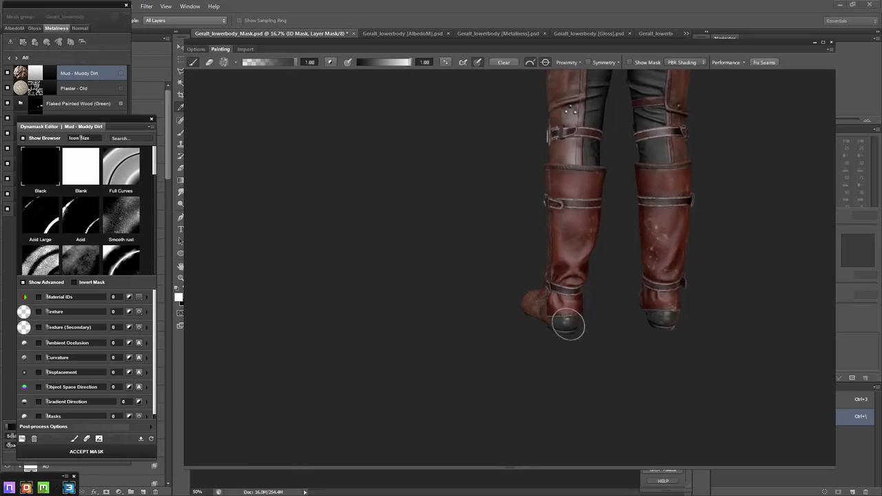
mouse_move(568, 325)
middle_mouse_down()
mouse_move(685, 344)
mouse_move(599, 197)
mouse_move(667, 199)
mouse_move(622, 188)
middle_mouse_up()
middle_click_drag(593, 145, 468, 146)
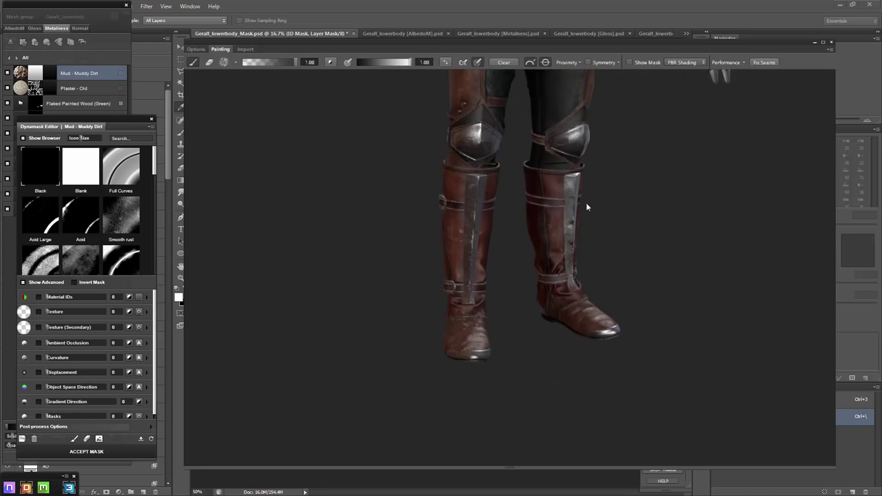
scroll(644, 145, "down", 3)
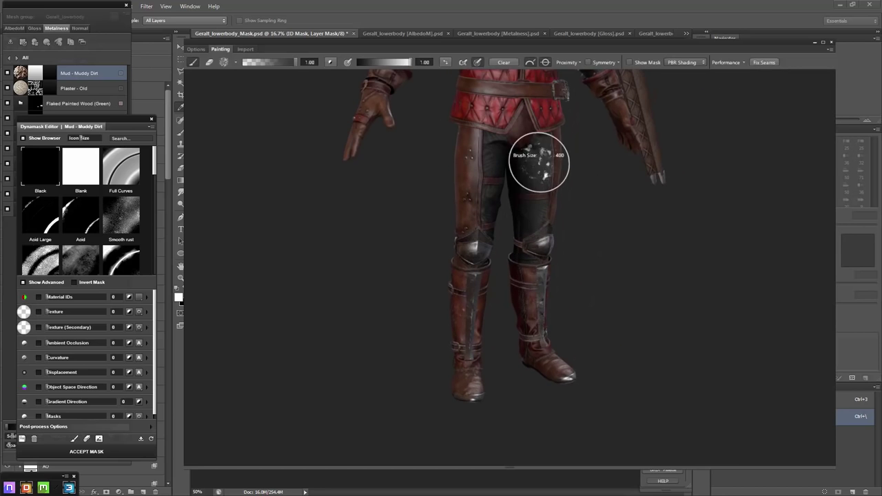
mouse_move(484, 153)
middle_mouse_down()
mouse_move(604, 248)
mouse_move(598, 229)
middle_mouse_up()
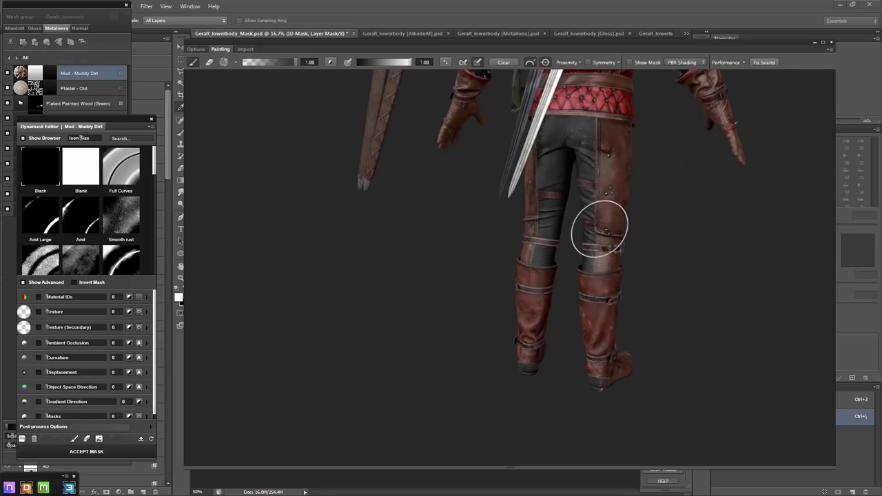
middle_click_drag(524, 256, 627, 250)
mouse_move(539, 210)
middle_mouse_down()
mouse_move(743, 211)
mouse_move(596, 241)
middle_mouse_up()
mouse_move(535, 189)
middle_mouse_down()
mouse_move(379, 191)
mouse_move(490, 208)
mouse_move(585, 207)
middle_mouse_up()
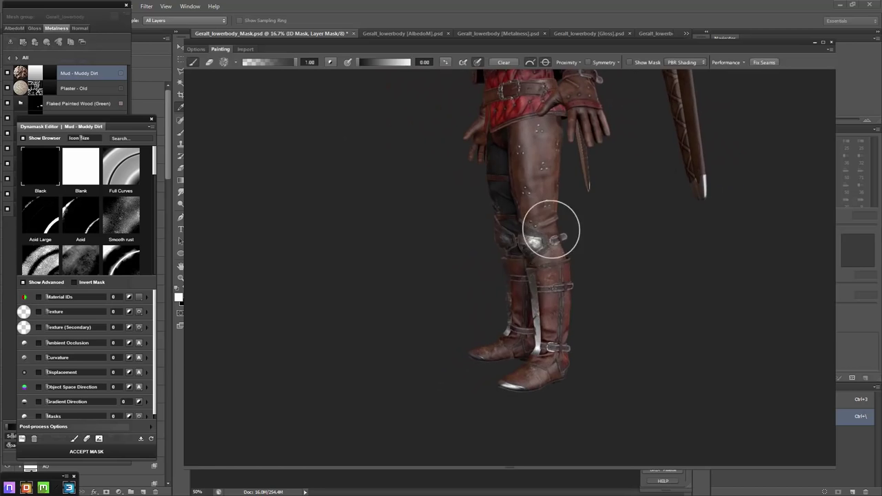
Show the dirt as a black-and-white mask and touch up speckles on the left leg
key("m")
left_click_drag(687, 242, 327, 307, "alt")
left_click(454, 351)
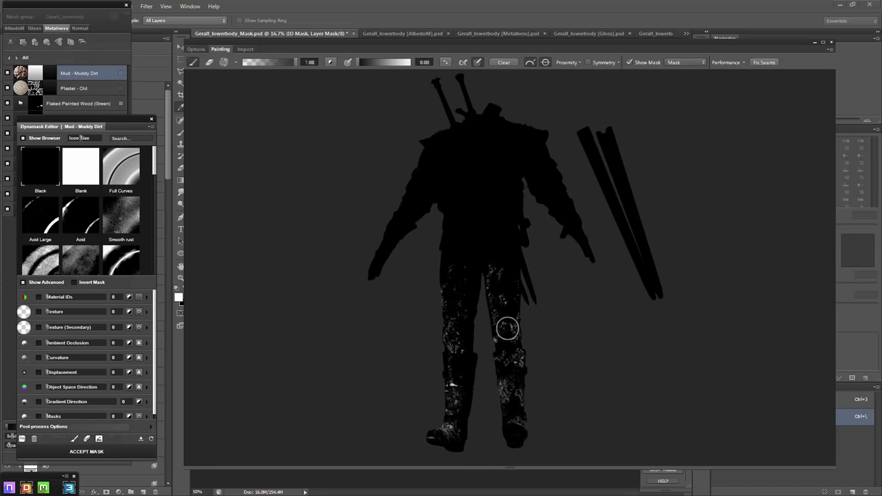
In mask view, add dirt speckles on the legs at brush size 300, turning the model front and back
mouse_move(580, 336)
left_mouse_down("alt")
mouse_move(463, 401)
mouse_move(448, 439)
left_mouse_up("alt")
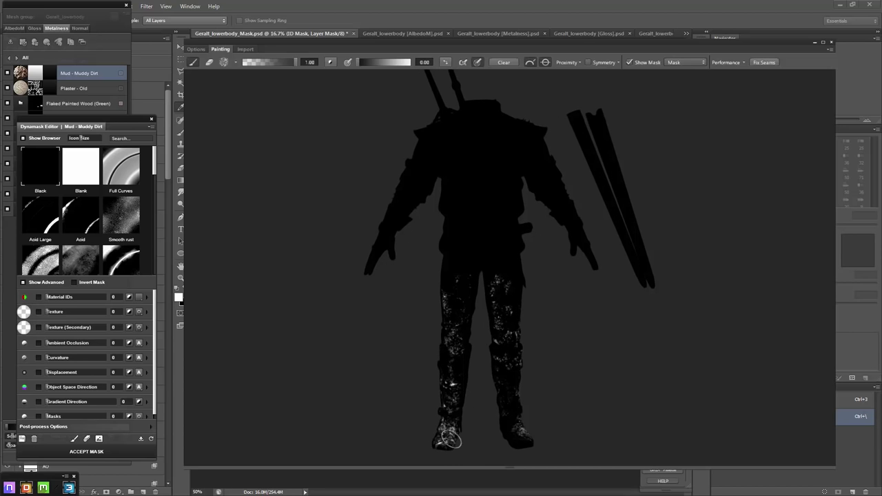
mouse_move(510, 398)
left_mouse_down("alt")
mouse_move(513, 436)
mouse_move(424, 413)
mouse_move(513, 385)
mouse_move(718, 393)
mouse_move(549, 321)
mouse_move(655, 305)
mouse_move(509, 274)
left_mouse_up("alt")
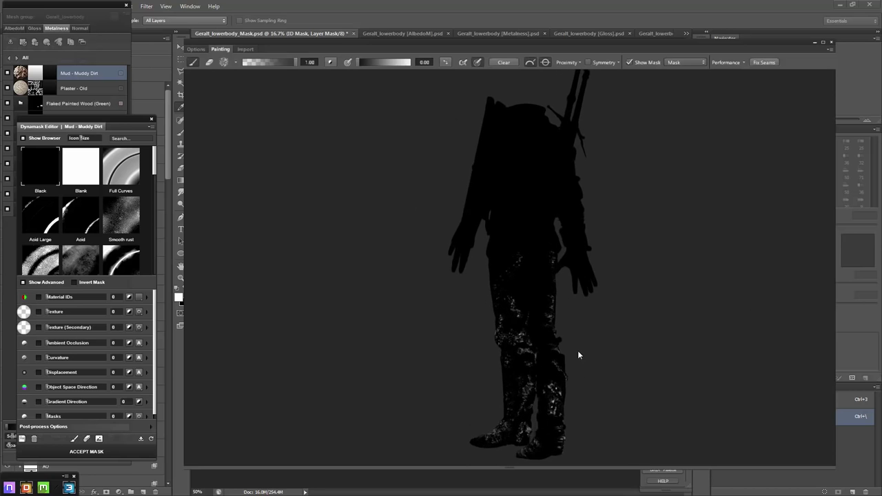
mouse_move(577, 350)
left_mouse_down("alt")
mouse_move(600, 325)
mouse_move(544, 309)
left_mouse_up("alt")
right_click_drag(544, 308, 531, 308, "alt")
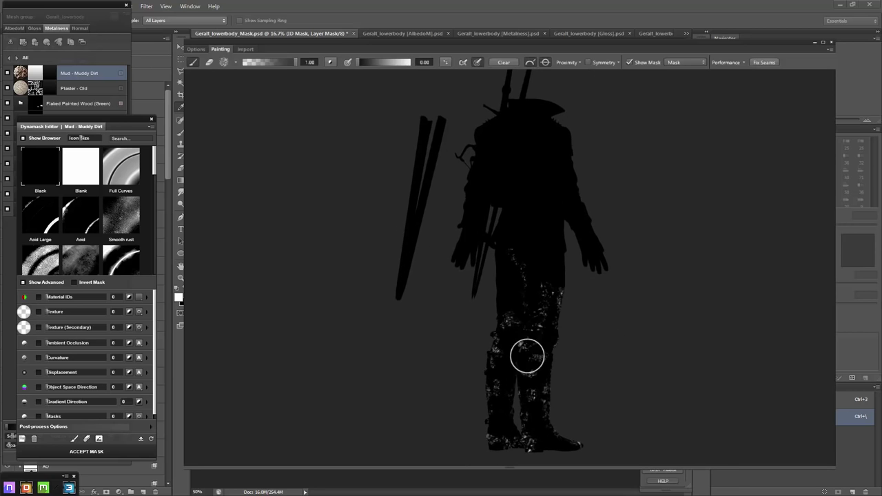
left_click_drag(564, 417, 457, 397, "alt")
key("m")
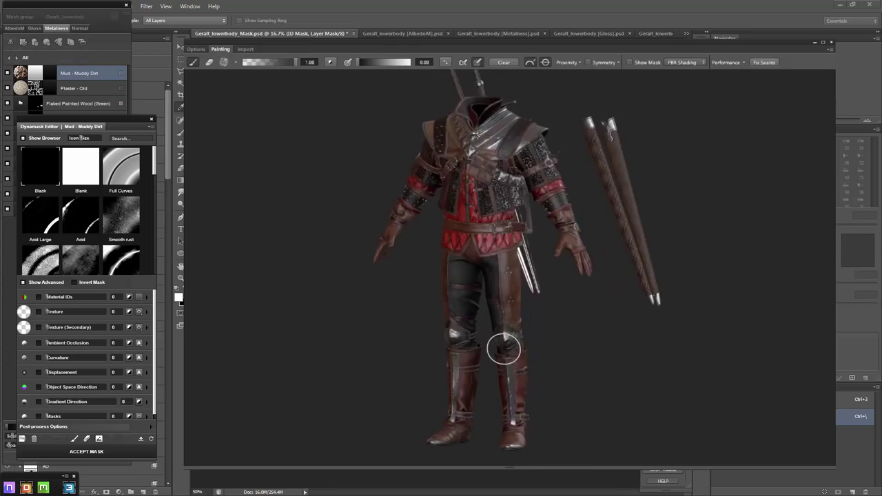
scroll(502, 275, "up", 3)
scroll(567, 219, "up", 3)
mouse_move(566, 219)
left_mouse_down("alt")
mouse_move(559, 220)
mouse_move(582, 358)
left_mouse_up("alt")
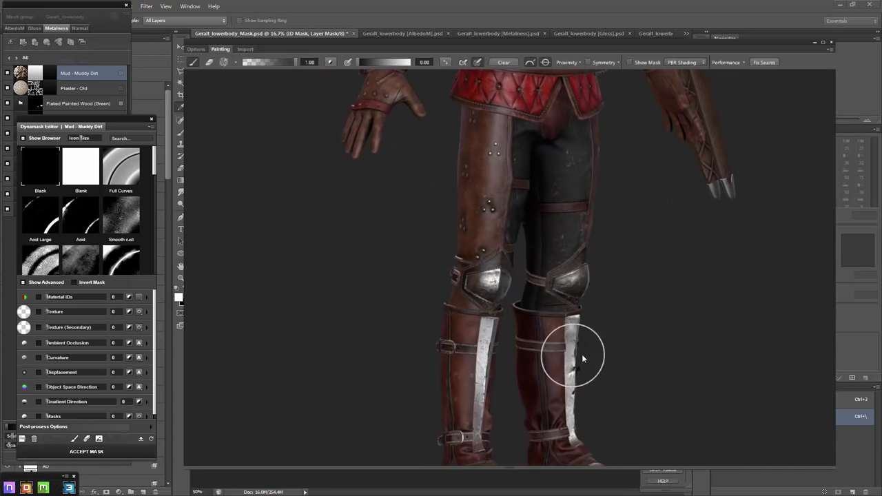
left_click_drag(557, 397, 612, 282, "alt")
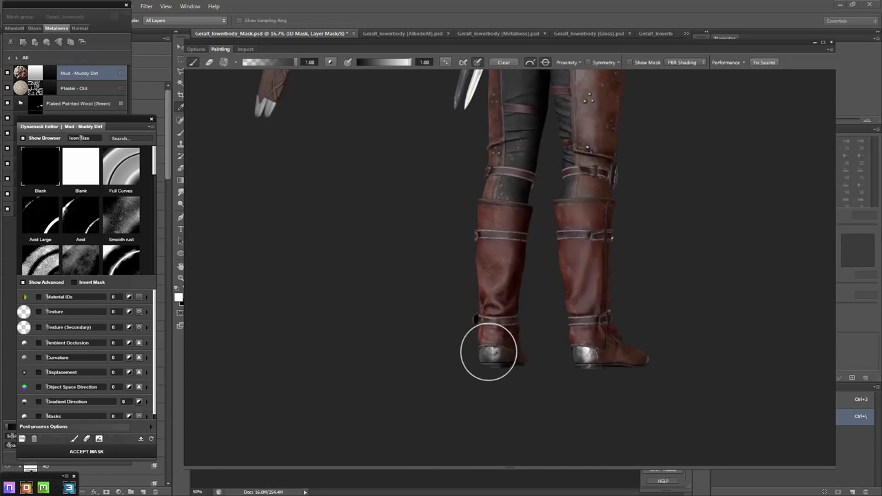
left_click_drag(589, 361, 502, 375, "alt")
mouse_move(563, 364)
left_mouse_down("alt")
mouse_move(527, 333)
mouse_move(506, 367)
mouse_move(548, 296)
left_mouse_up("alt")
Try several Dirt tips, settling on a scattered dirt tip with Shape Dynamics and spacing 23
left_click(223, 62)
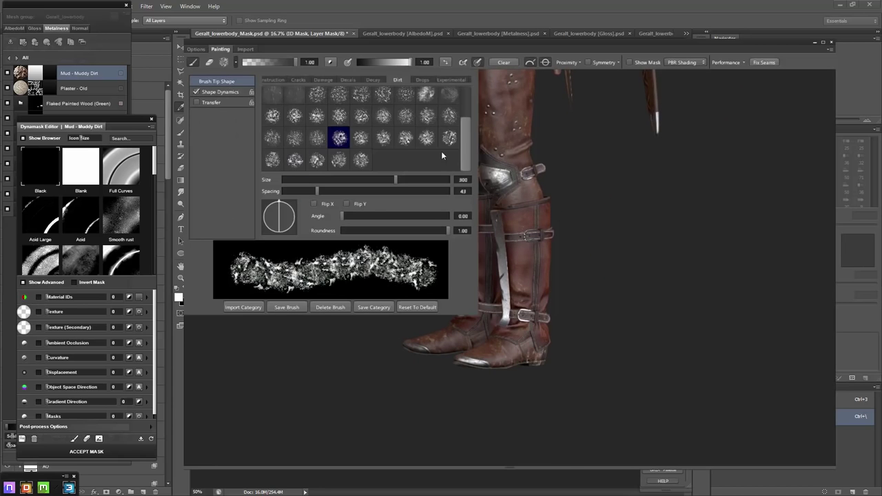
scroll(465, 139, "up", 2)
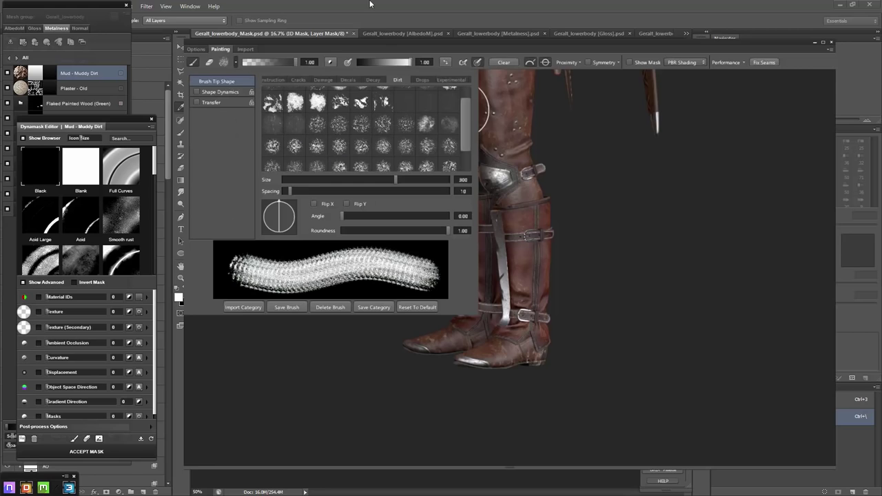
left_click(344, 105)
left_click(361, 145)
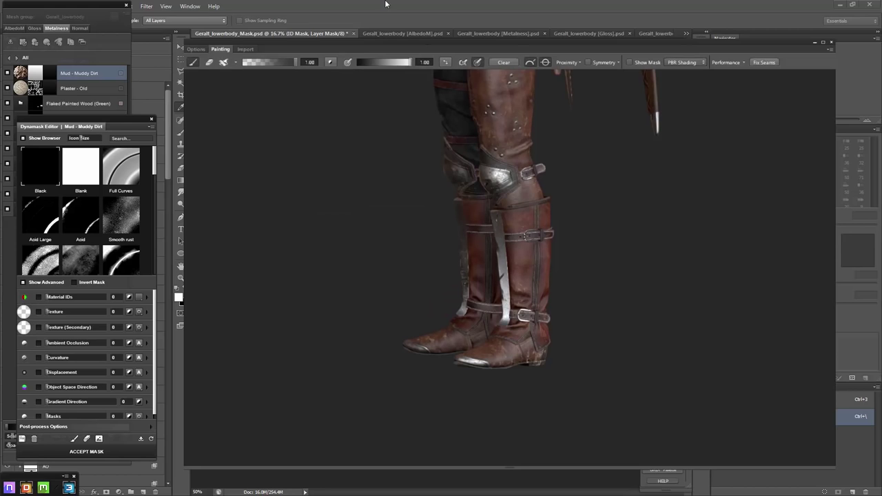
left_click(224, 62)
left_click_drag(465, 110, 466, 93)
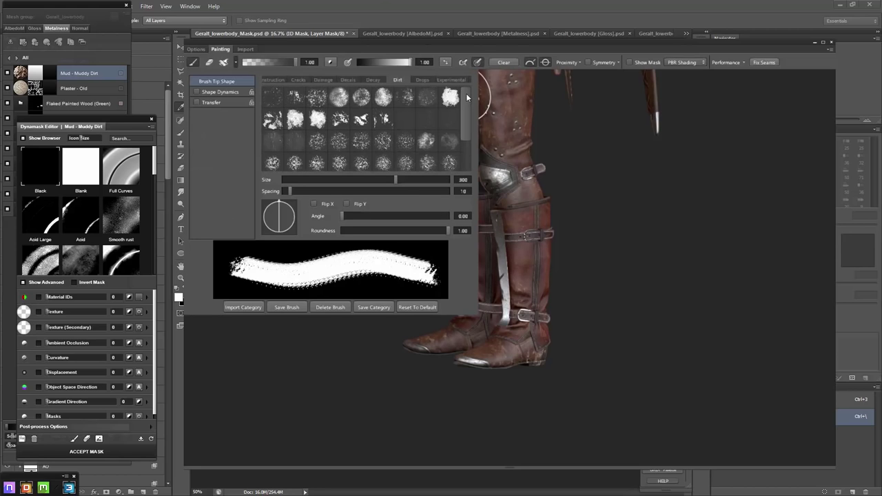
left_click(405, 118)
left_click(295, 97)
mouse_move(288, 191)
left_mouse_down()
mouse_move(326, 194)
mouse_move(299, 190)
left_mouse_up()
left_click(626, 182)
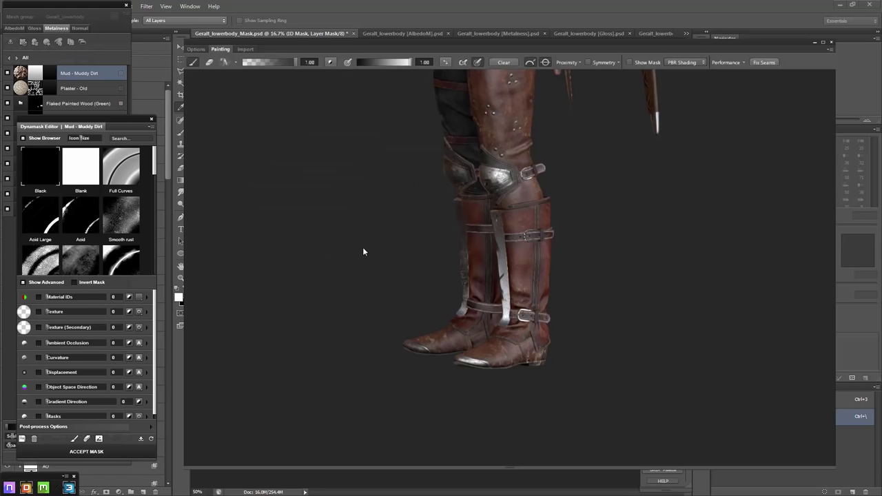
Paint mud flecks onto the back of the thighs in the Muddy Dirt mask
left_click_drag(600, 359, 509, 343)
left_click_drag(395, 354, 340, 346)
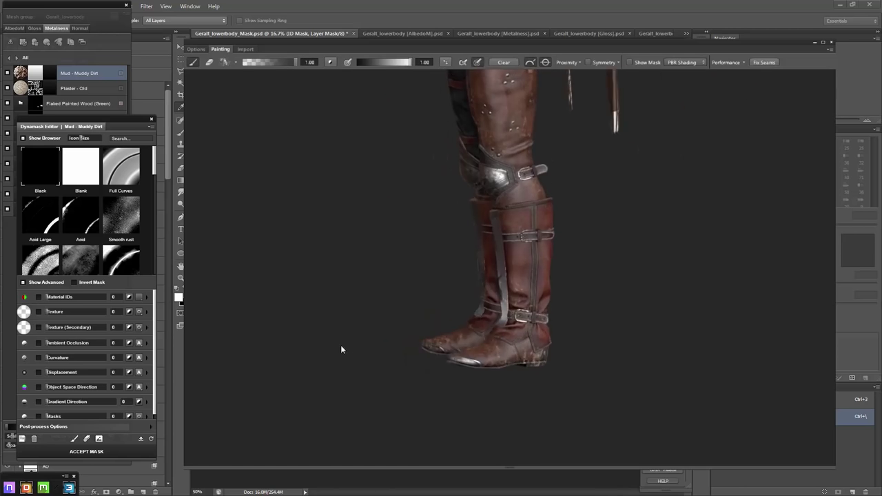
mouse_move(501, 321)
left_mouse_down()
mouse_move(467, 329)
mouse_move(427, 255)
mouse_move(489, 297)
mouse_move(492, 361)
mouse_move(605, 312)
mouse_move(512, 305)
mouse_move(666, 158)
left_mouse_up()
scroll(620, 308, "up", 2)
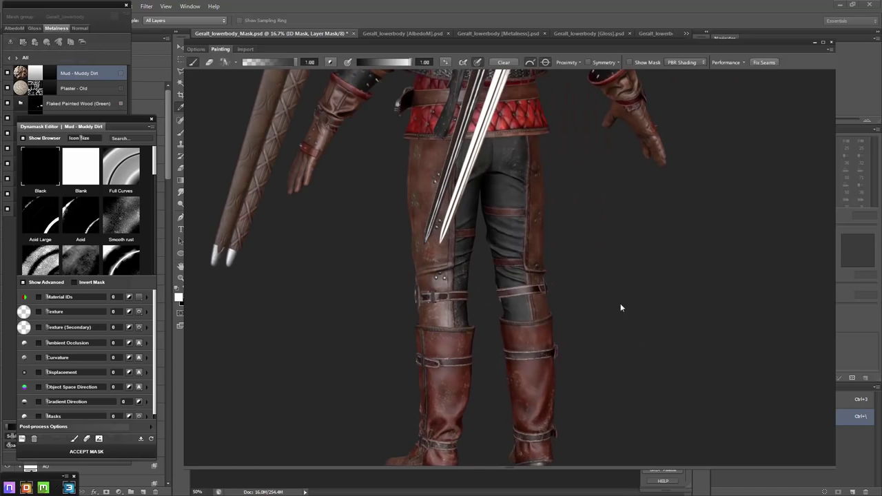
mouse_move(561, 308)
left_mouse_down()
mouse_move(586, 289)
mouse_move(453, 167)
mouse_move(578, 273)
mouse_move(426, 191)
left_mouse_up()
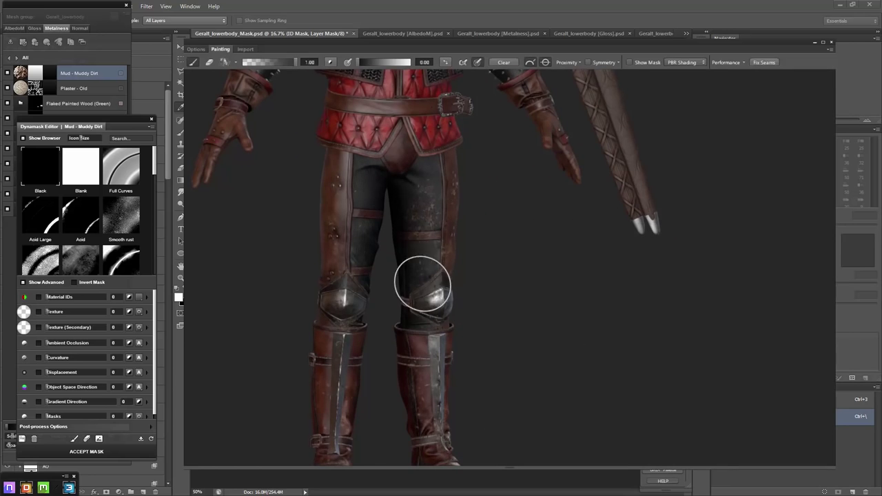
mouse_move(365, 214)
left_mouse_down()
mouse_move(420, 248)
mouse_move(485, 207)
mouse_move(464, 193)
left_mouse_up()
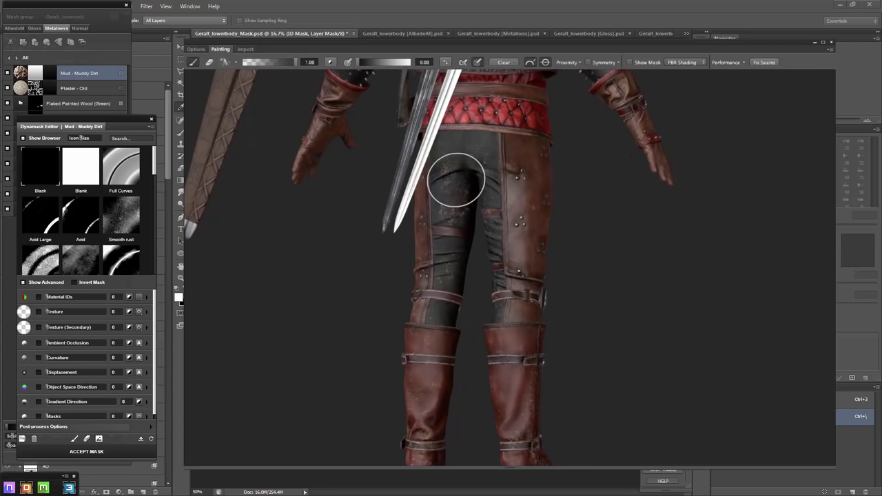
mouse_move(536, 229)
left_mouse_down()
mouse_move(583, 216)
mouse_move(504, 208)
left_mouse_up()
left_click(503, 207)
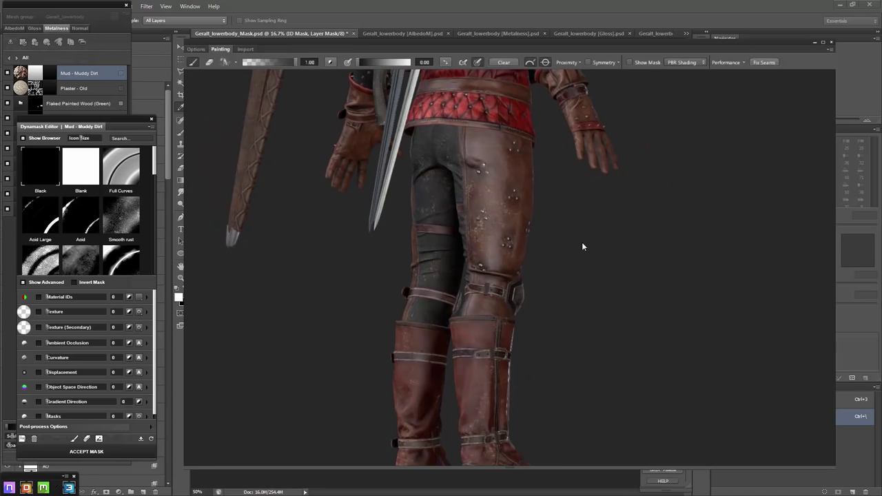
mouse_move(582, 247)
left_mouse_down()
mouse_move(427, 235)
mouse_move(501, 275)
mouse_move(522, 374)
mouse_move(486, 275)
mouse_move(510, 274)
mouse_move(512, 168)
mouse_move(464, 223)
mouse_move(478, 158)
mouse_move(585, 186)
mouse_move(650, 215)
mouse_move(531, 281)
mouse_move(573, 238)
mouse_move(502, 240)
mouse_move(621, 172)
mouse_move(374, 207)
left_mouse_up()
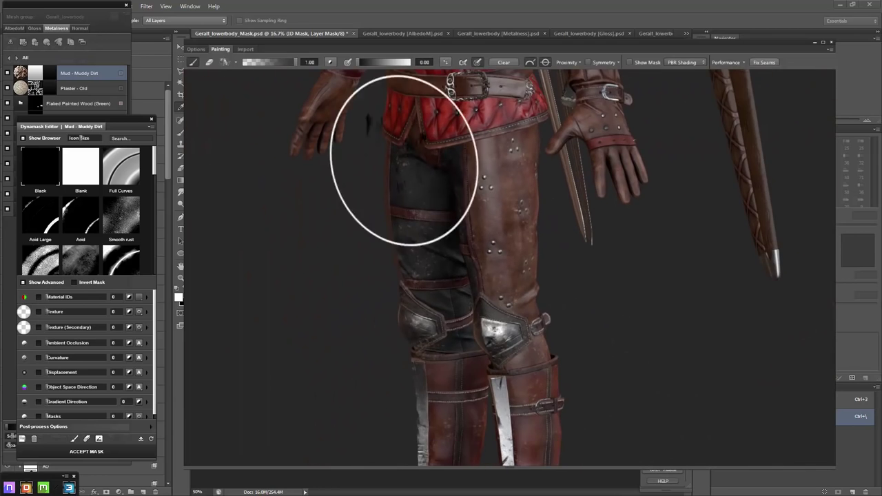
Accept the mud mask and turn off Mesh Centric orbiting
left_click(86, 451)
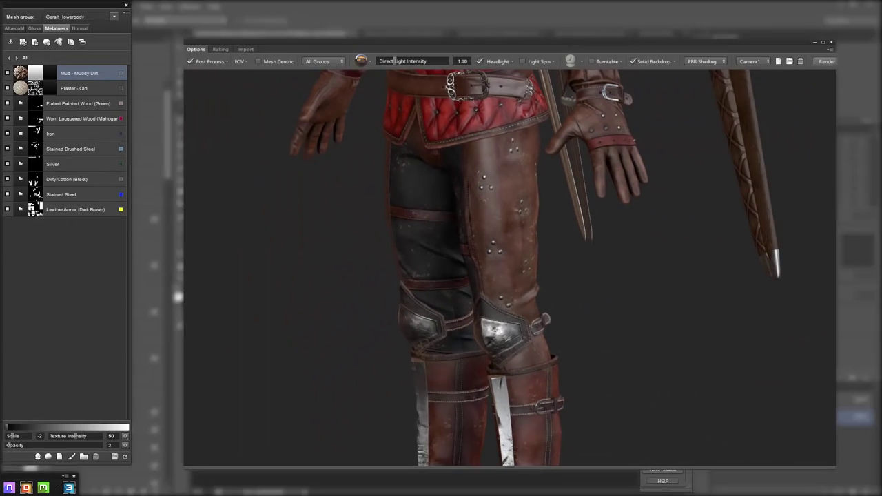
mouse_move(653, 294)
left_mouse_down()
mouse_move(573, 231)
mouse_move(354, 329)
left_mouse_up()
scroll(573, 231, "down", 3)
scroll(393, 197, "up", 2)
left_click(258, 61)
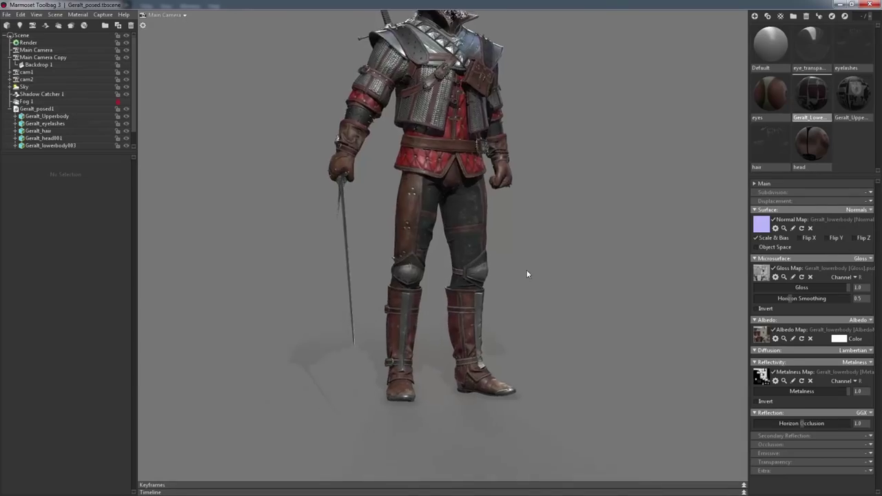
Orbit and zoom the Marmoset Toolbag 3 viewport to inspect the muddy legs and boots from side and front
scroll(527, 269, "up", 3)
mouse_move(479, 326)
left_mouse_down()
mouse_move(445, 303)
mouse_move(472, 319)
mouse_move(543, 286)
mouse_move(417, 310)
mouse_move(494, 331)
left_mouse_up()
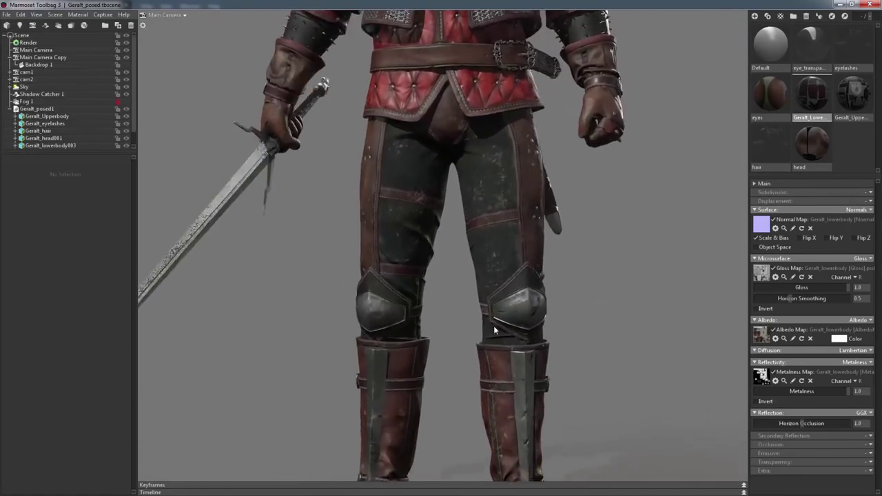
scroll(494, 332, "down", 5)
mouse_move(529, 276)
left_mouse_down()
mouse_move(450, 308)
mouse_move(592, 279)
mouse_move(455, 272)
mouse_move(473, 336)
left_mouse_up()
scroll(451, 308, "up", 2)
scroll(490, 303, "up", 3)
scroll(498, 265, "up", 2)
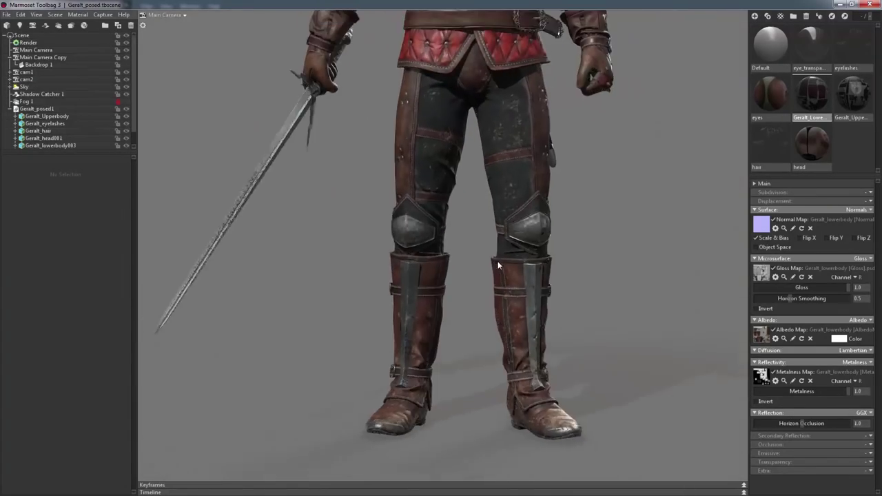
scroll(497, 265, "down", 3)
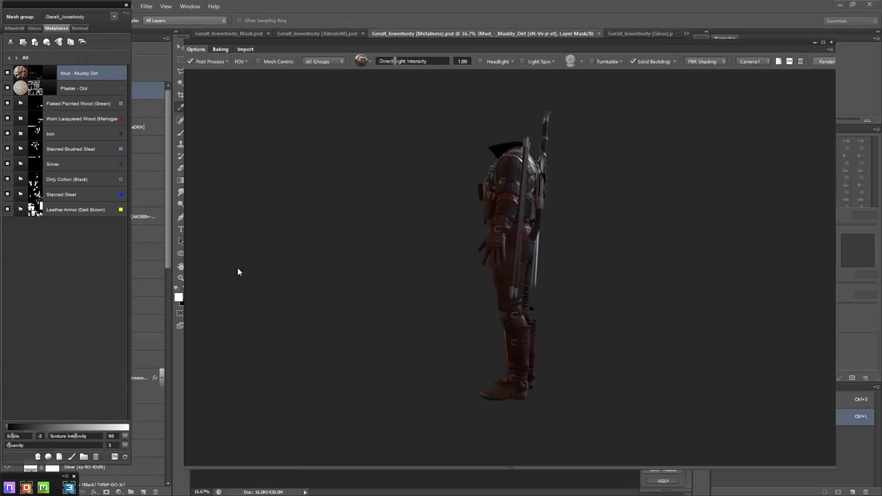
Turn off Mesh Centric and reopen the Muddy Dirt mask for 3D painting
left_click(258, 61)
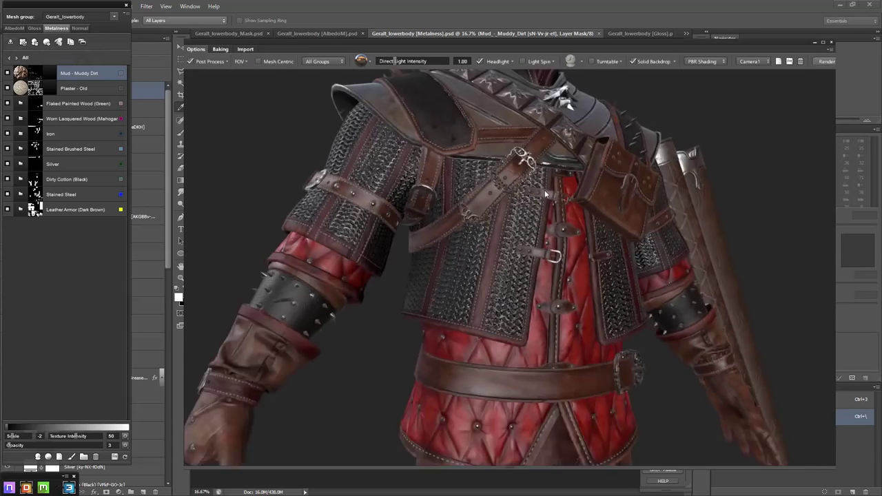
scroll(468, 161, "up", 5)
left_click(479, 283)
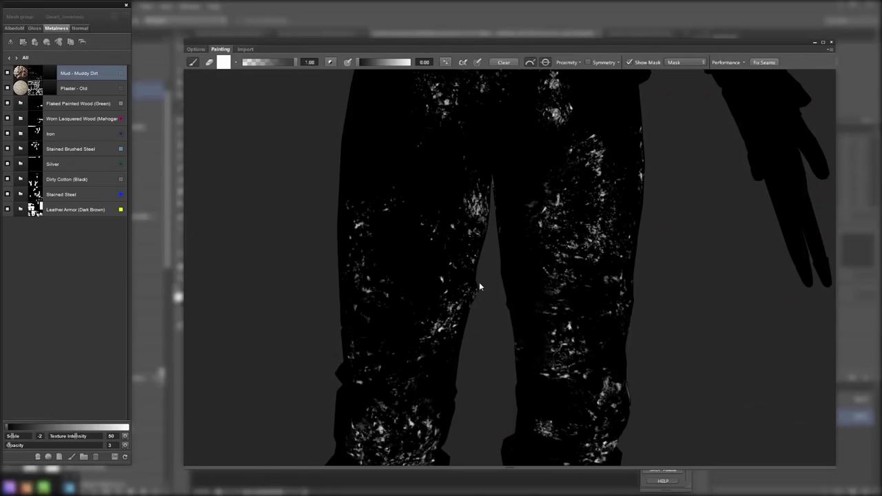
Set a Damage mud-splatter brush with Shape Dynamics, spacing 26, and a larger size
left_click(226, 64)
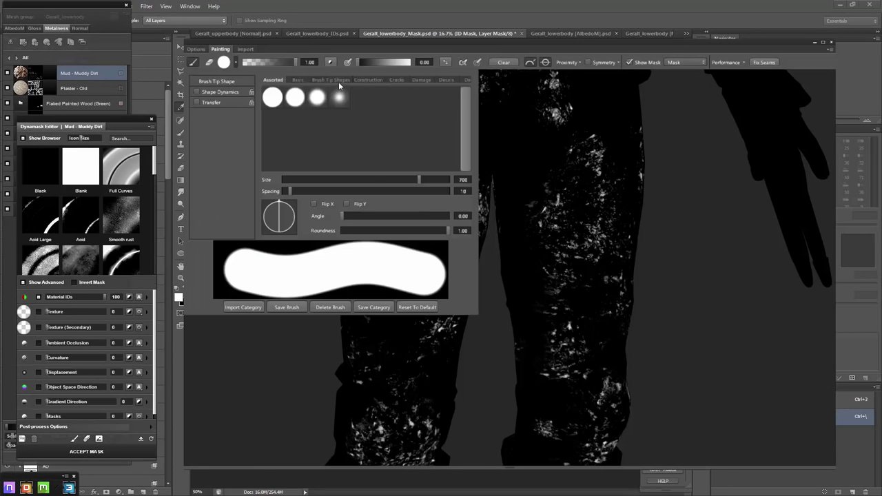
left_click(197, 92)
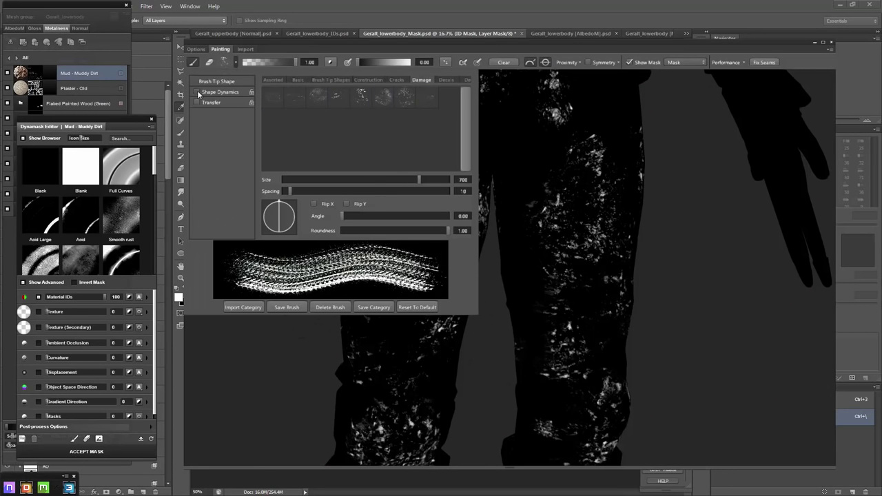
left_click(209, 83)
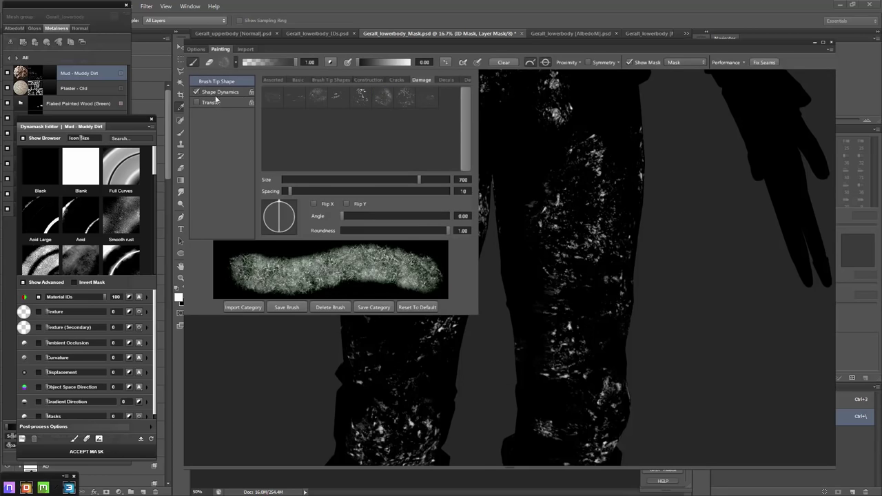
left_click_drag(290, 191, 301, 191)
left_click(644, 262)
key("bracketleft")
key("bracketleft")
key("bracketleft")
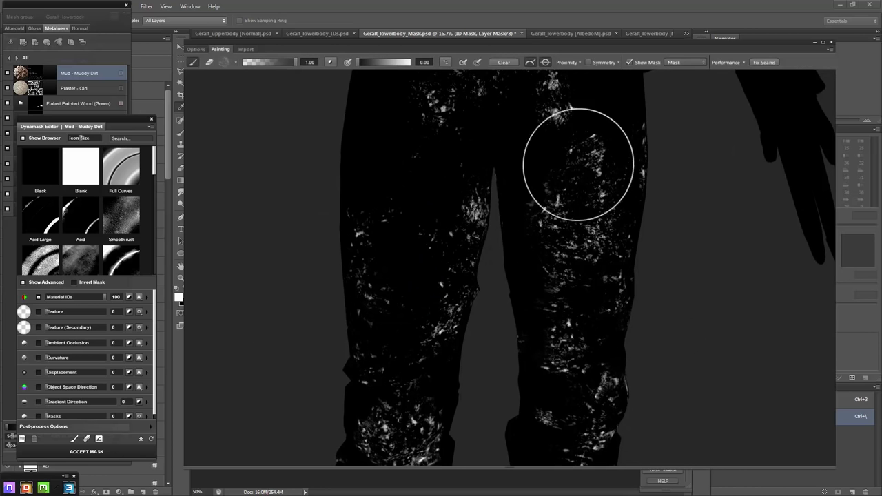
key("bracketright")
key("bracketright")
key("bracketright")
Switch to a soft grainy brush tip whose stroke breaks into dots
left_click(234, 62)
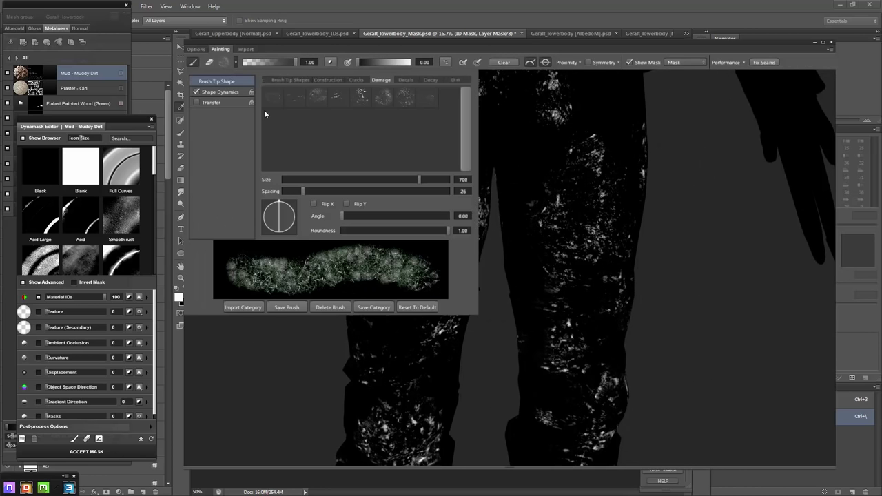
left_click(331, 80)
left_click(338, 94)
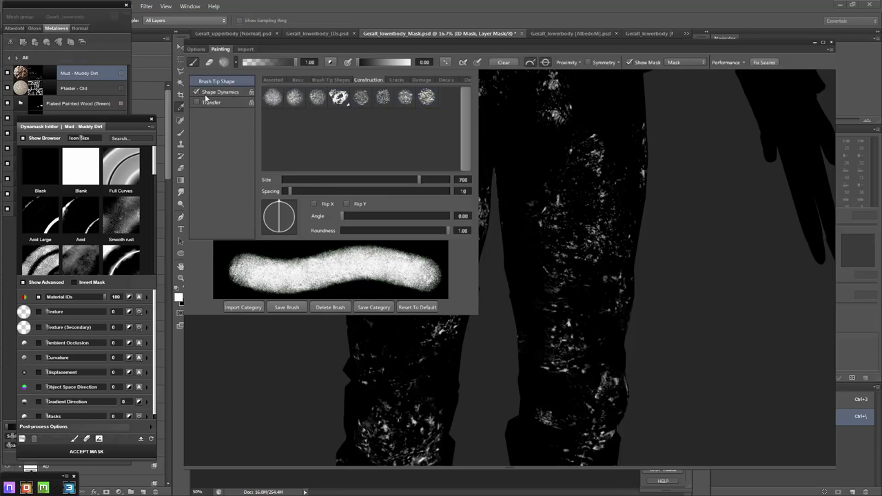
left_click(213, 95)
left_click(216, 81)
left_click(316, 194)
left_click(452, 217)
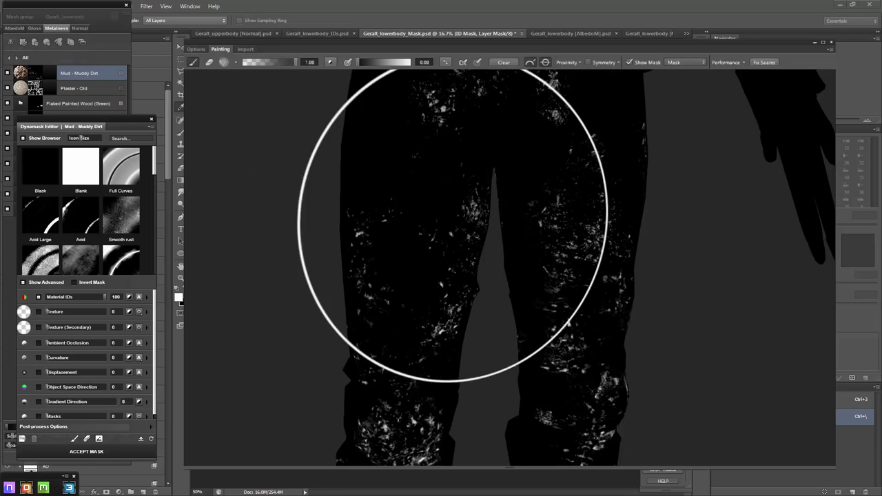
Work around the shins and boots, then accept the repainted Muddy Dirt mask
scroll(640, 197, "down", 3)
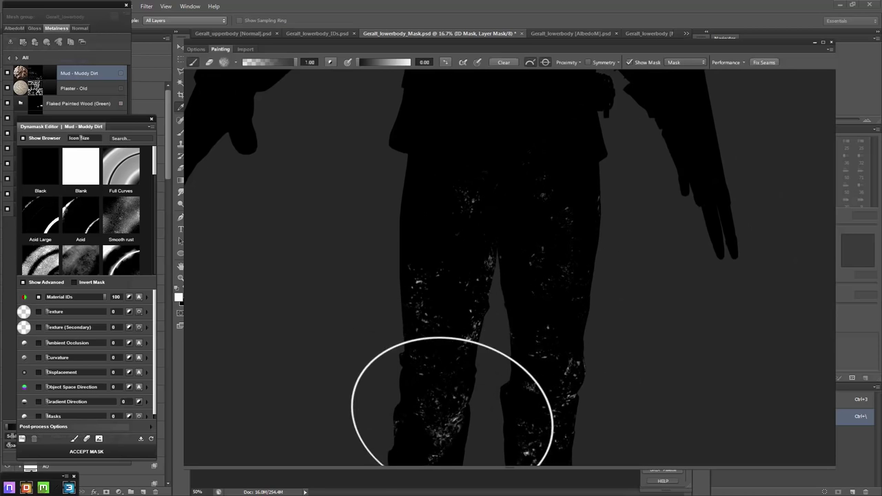
scroll(613, 252, "up", 3)
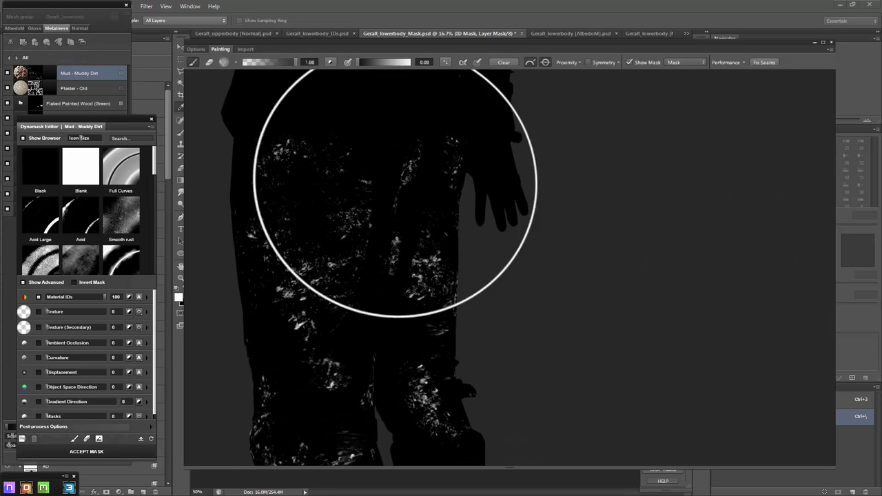
scroll(483, 207, "down", 3)
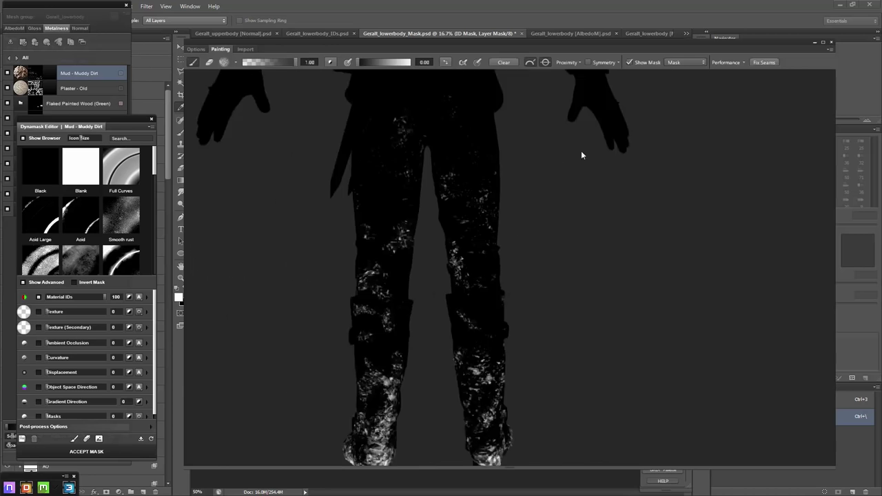
mouse_move(494, 418)
middle_mouse_down()
mouse_move(500, 368)
mouse_move(532, 318)
middle_mouse_up()
middle_click_drag(636, 354, 640, 374)
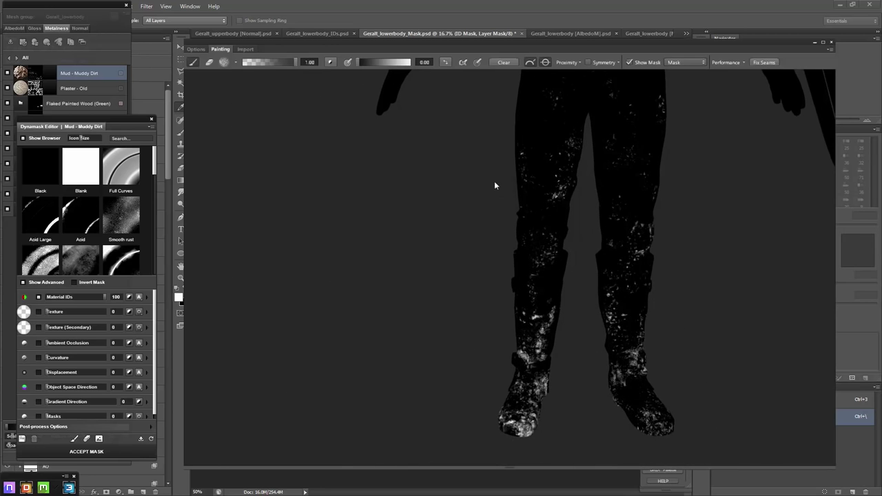
left_click(134, 453)
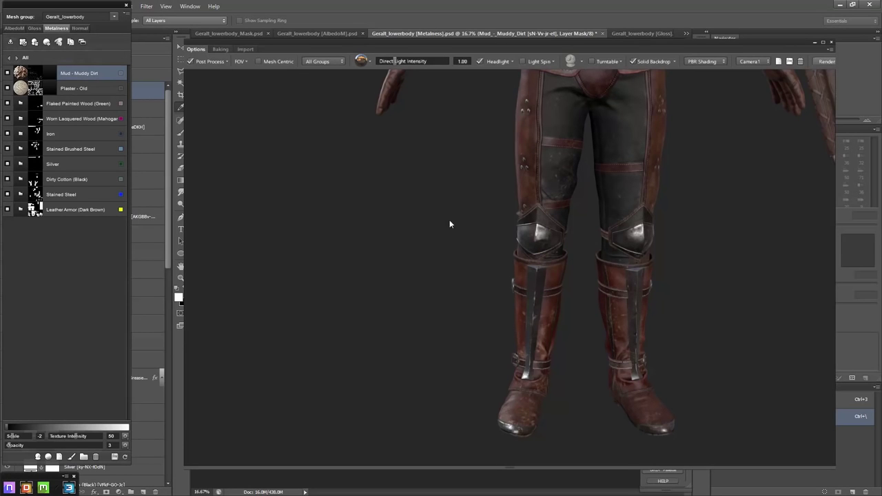
Switch to the Albedo channel and keep the Muddy Dirt layer colour at brown 796450
middle_click_drag(449, 224, 244, 173)
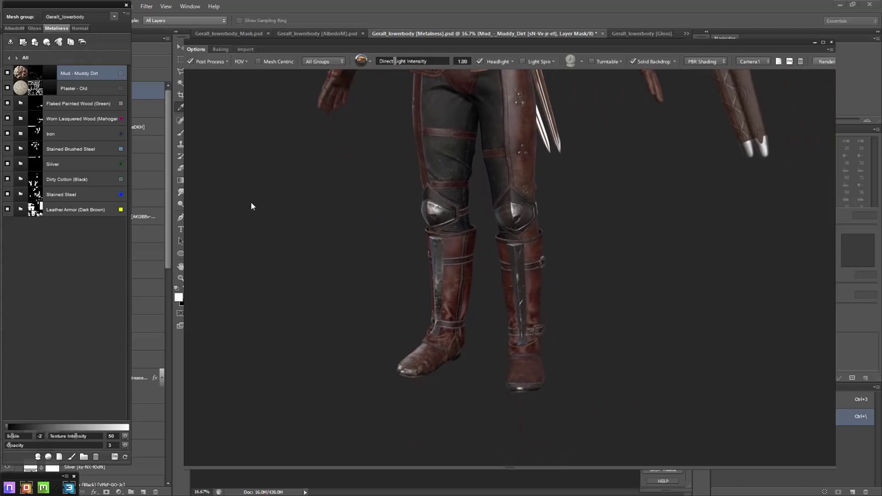
left_click(49, 71)
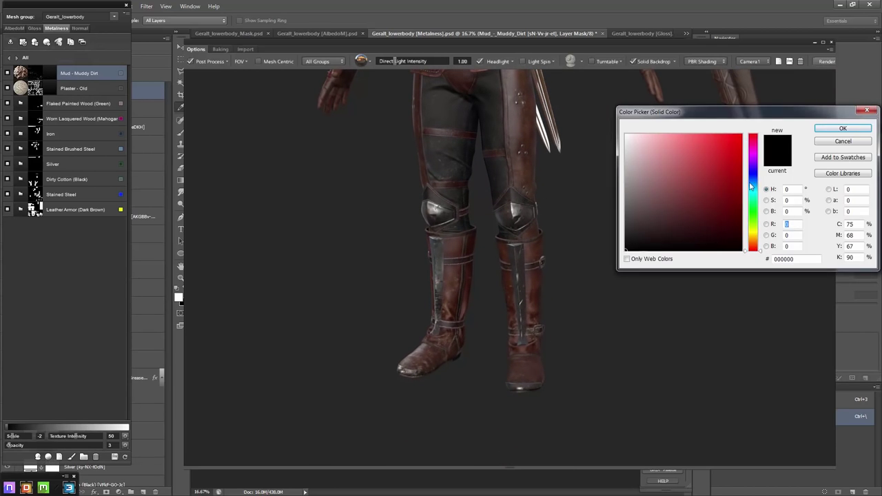
key("Return")
left_click(53, 75)
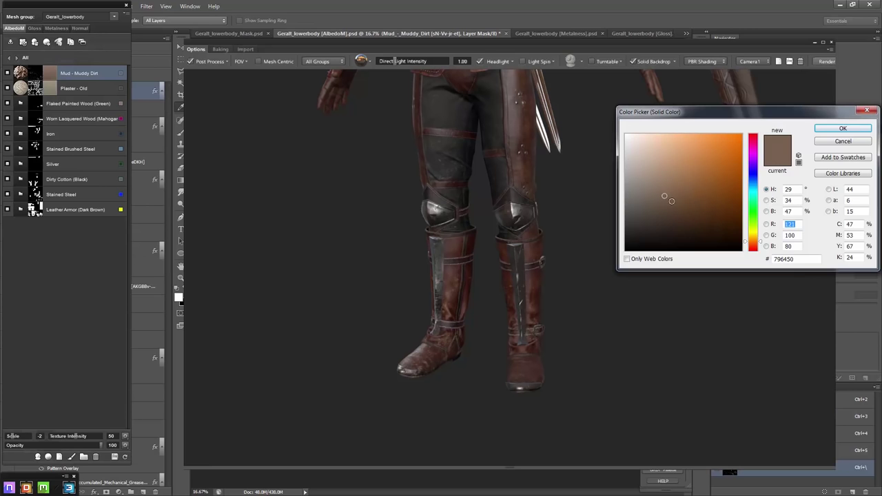
left_click(841, 130)
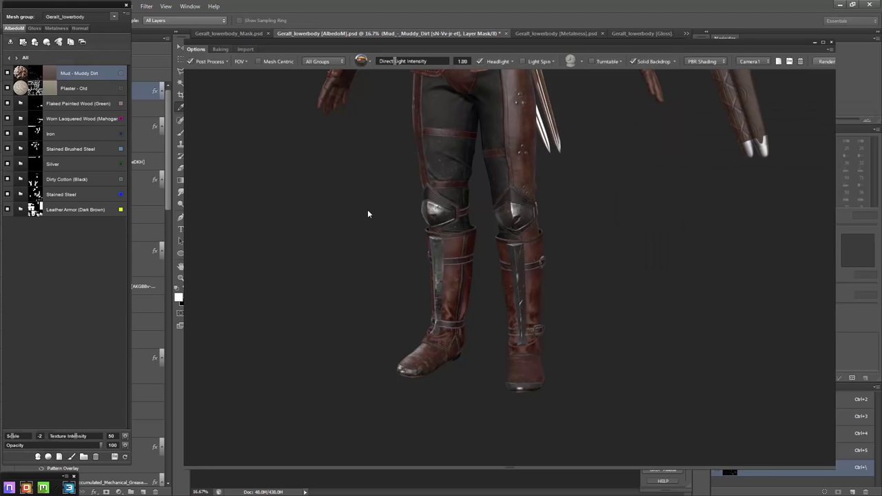
Add a Soil - Mixed material layer from the Megascans library
left_click(47, 457)
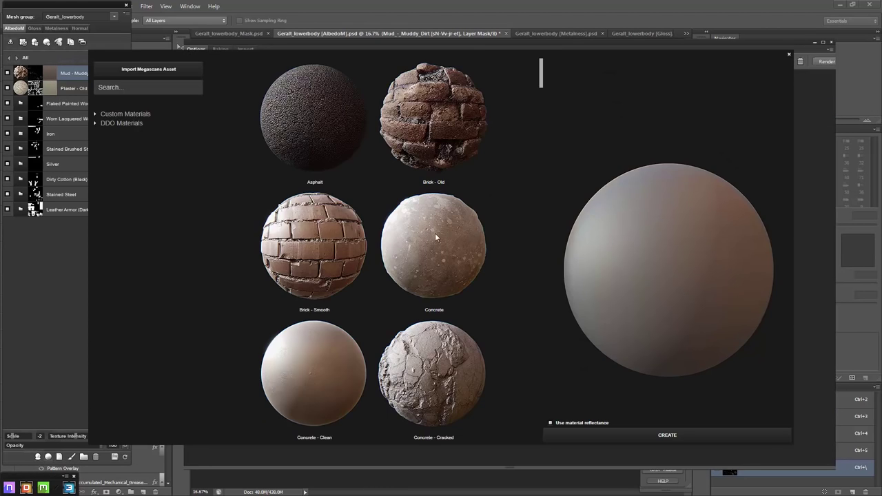
scroll(435, 233, "down", 5)
scroll(441, 274, "down", 5)
scroll(441, 273, "down", 3)
scroll(442, 274, "down", 3)
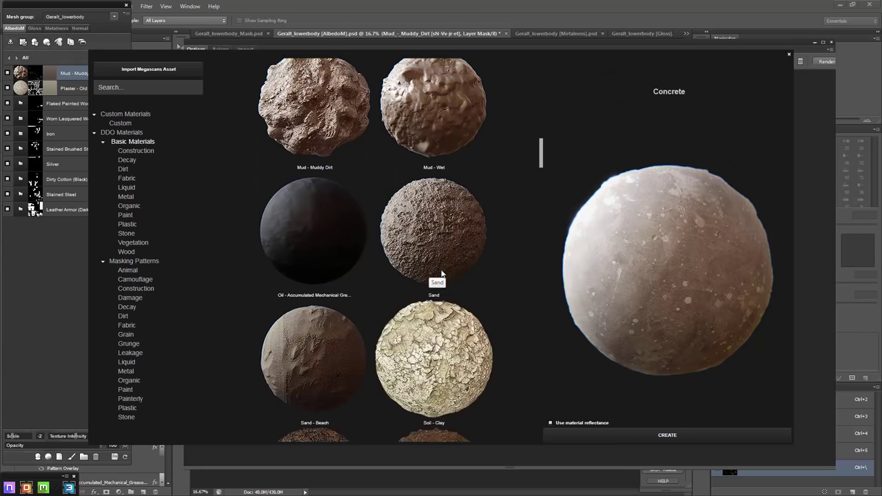
scroll(442, 273, "down", 3)
scroll(442, 273, "down", 3)
left_click(321, 186)
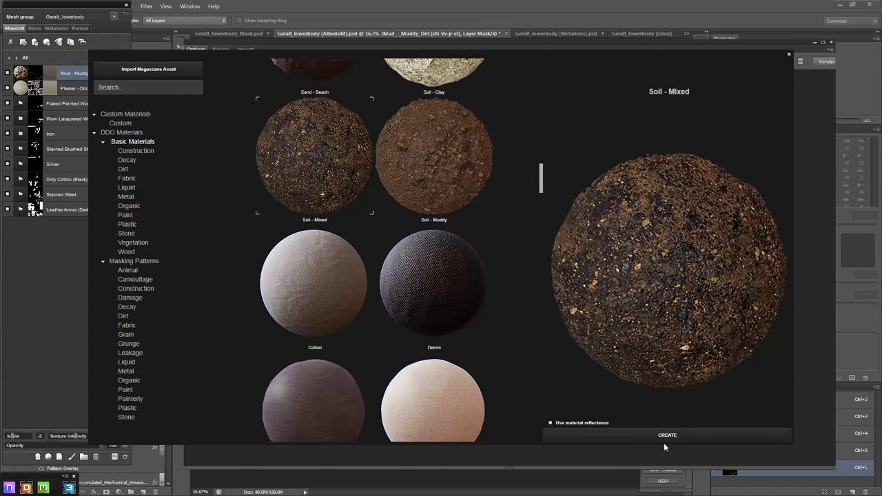
left_click(663, 436)
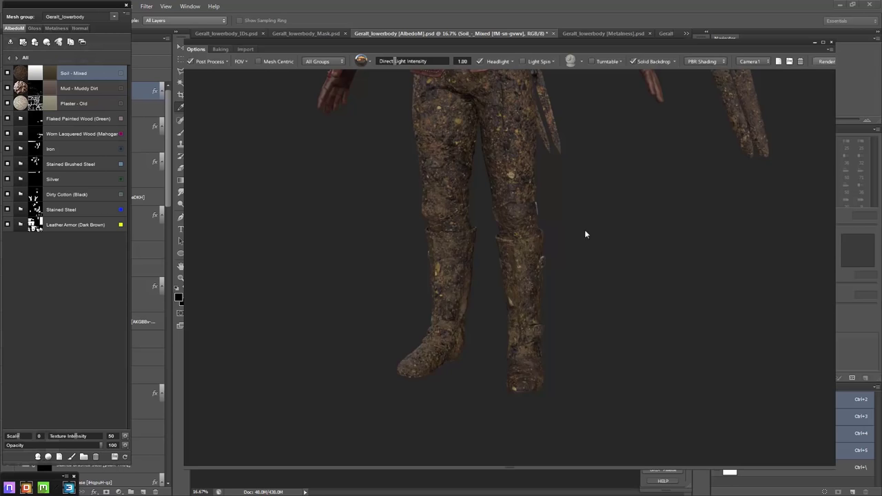
View the lower body's Metalness map and orbit to an angled view of the legs
scroll(584, 229, "up", 3)
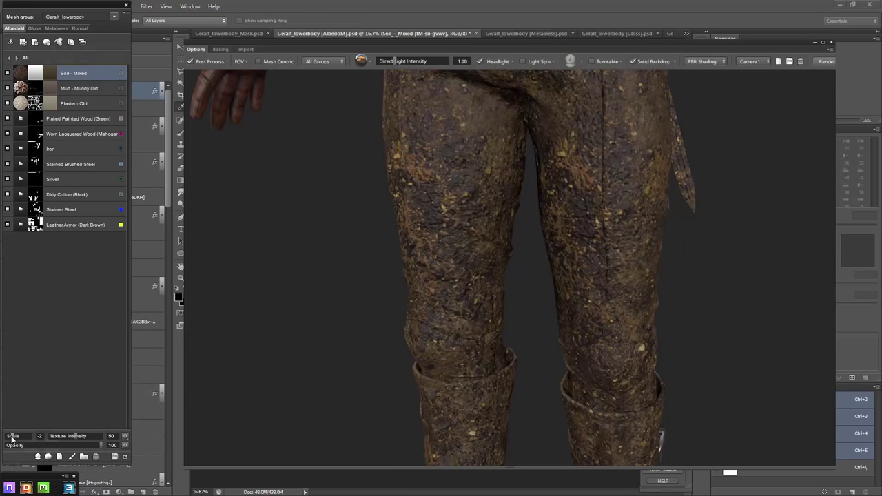
scroll(324, 307, "down", 3)
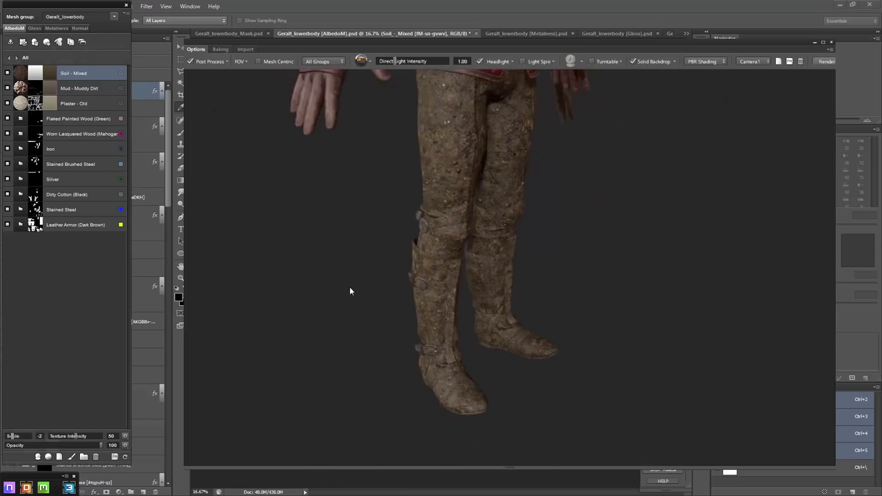
scroll(349, 291, "up", 2)
left_click(53, 31)
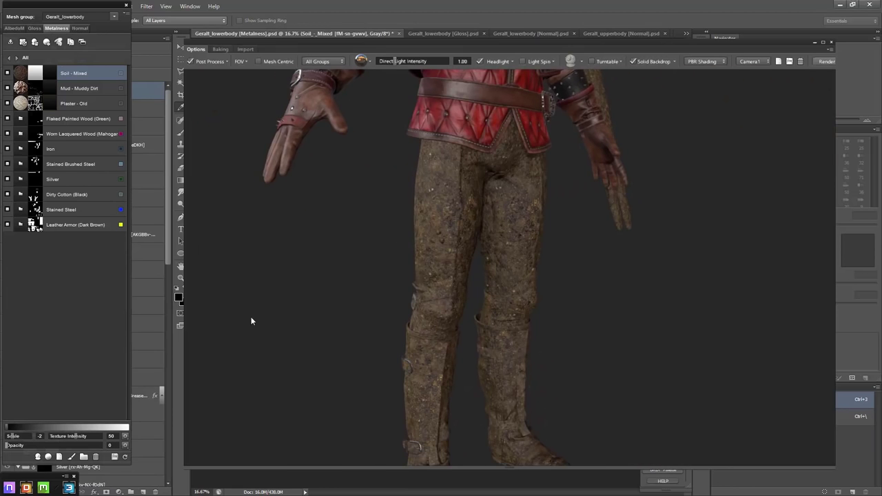
mouse_move(251, 316)
left_mouse_down()
mouse_move(278, 257)
mouse_move(275, 234)
left_mouse_up()
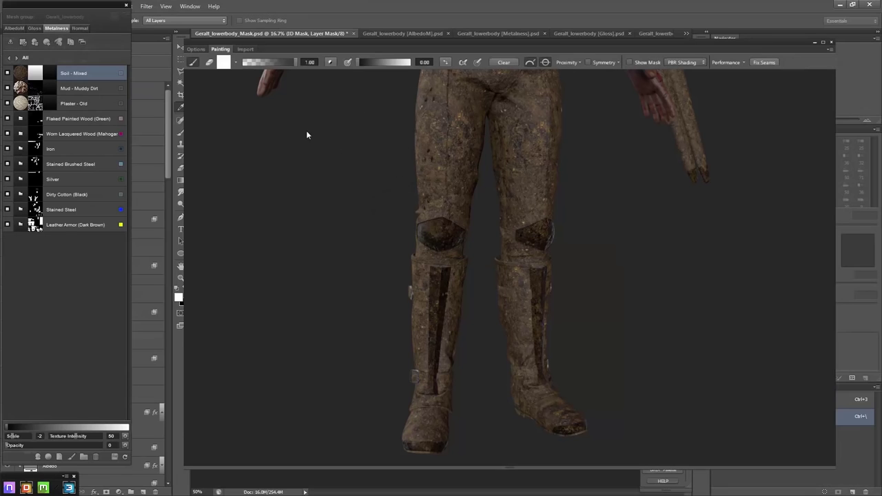
Open Dynamask for Soil - Mixed and pick a Damage brush tip with Shape Dynamics enabled
left_click(338, 97)
left_click(220, 92)
left_click(448, 85)
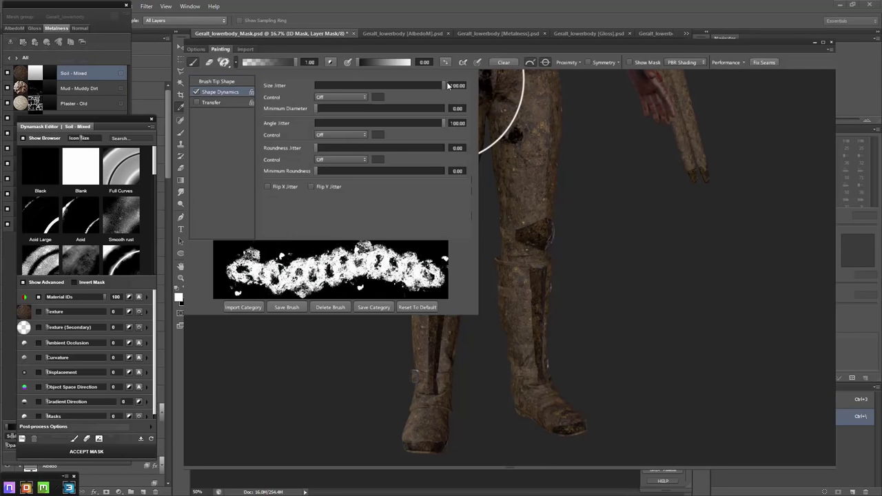
left_click(217, 81)
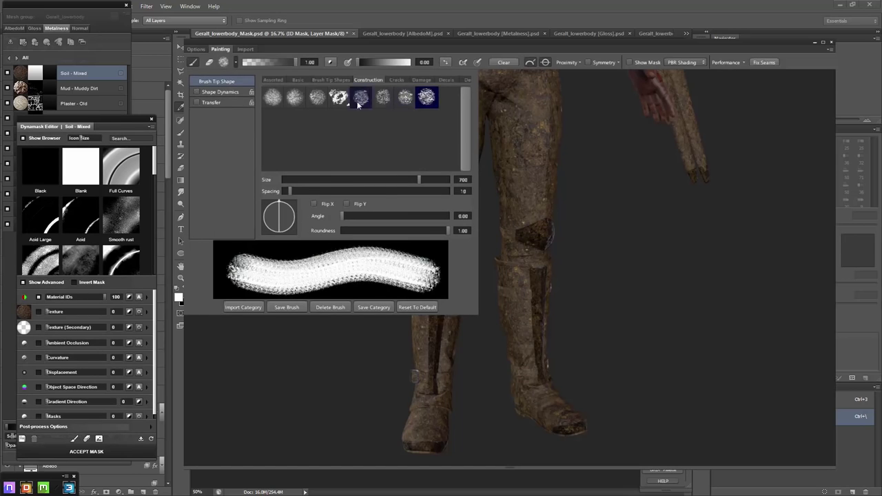
left_click(352, 80)
left_click(382, 97)
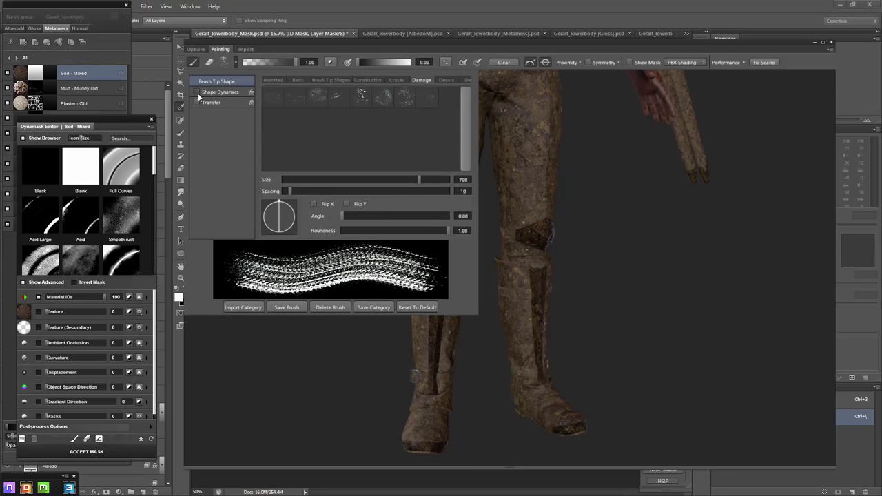
left_click(219, 92)
left_click(216, 81)
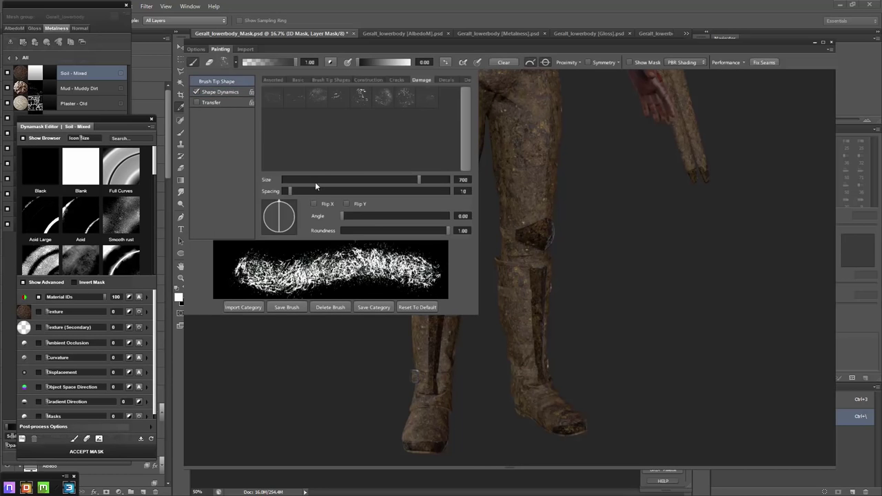
Reset the mask to black, set brush size 500, and paint soil onto the right foot in mask view
left_click(54, 170)
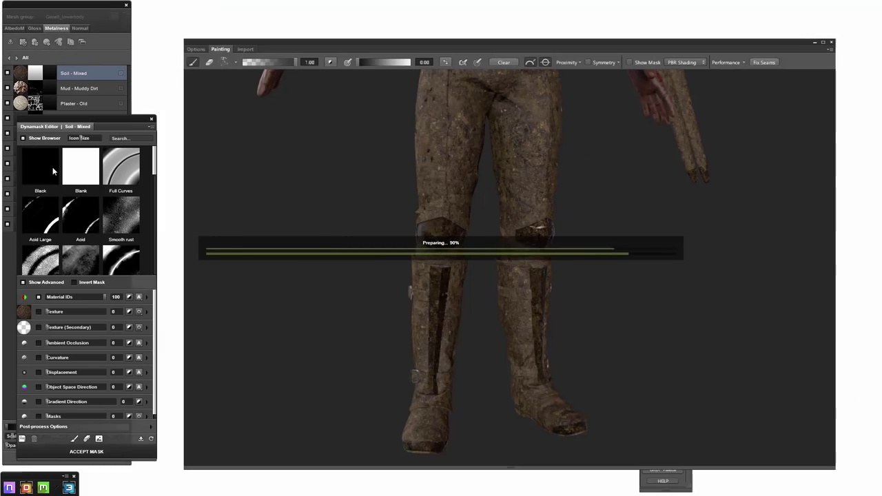
right_click_drag(438, 342, 448, 343, "alt")
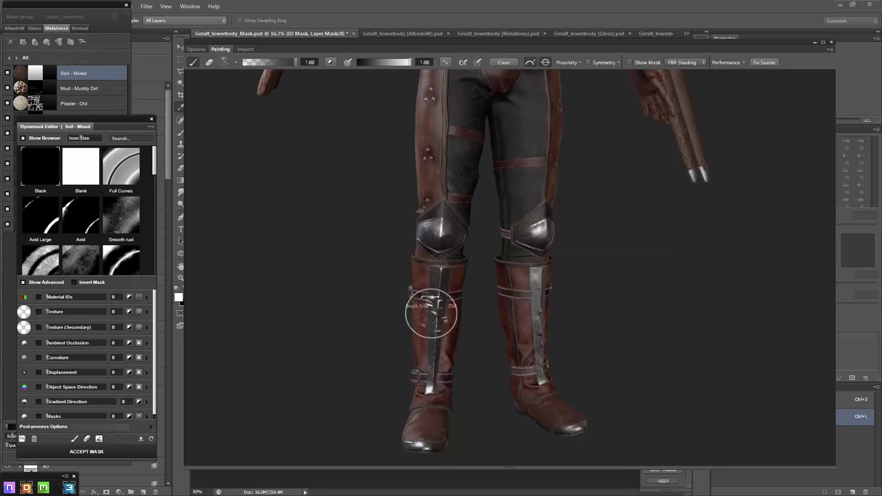
left_click_drag(431, 314, 478, 309, "alt")
key("m")
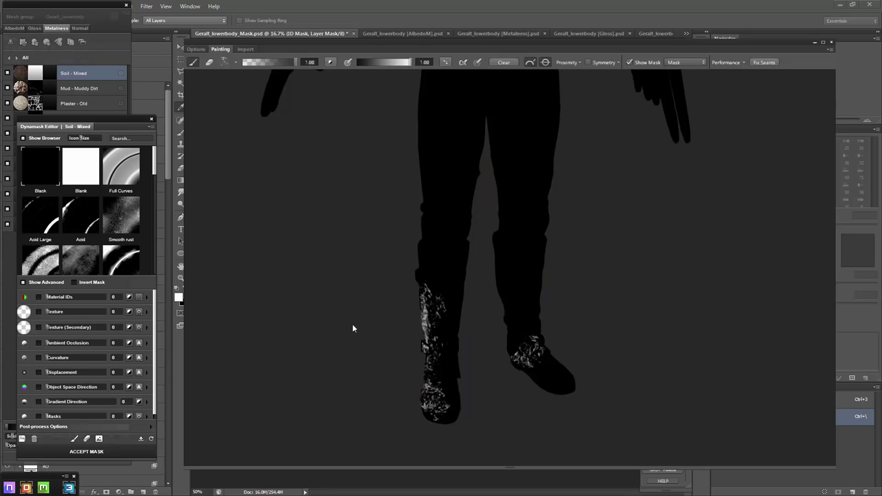
left_click_drag(352, 328, 424, 295, "alt")
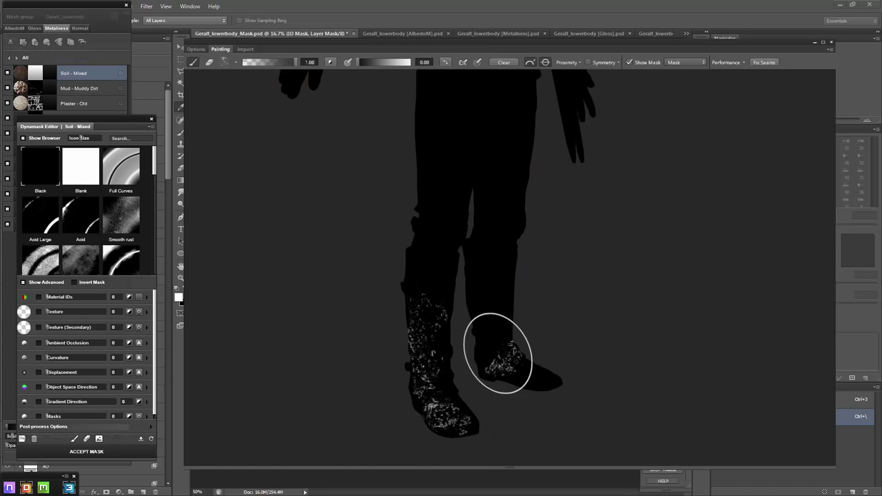
mouse_move(441, 423)
left_mouse_down("alt")
mouse_move(525, 383)
mouse_move(433, 335)
mouse_move(413, 394)
mouse_move(427, 414)
left_mouse_up("alt")
left_click_drag(520, 368, 522, 375)
right_click_drag(522, 376, 521, 384, "alt")
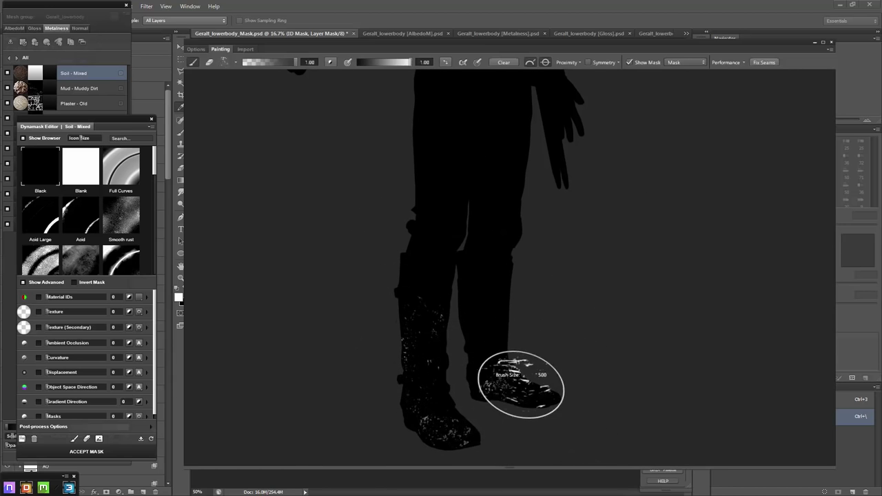
Orbit around the boots and increase the brush spacing, checking shaded and mask views
left_click_drag(503, 389, 537, 326, "alt")
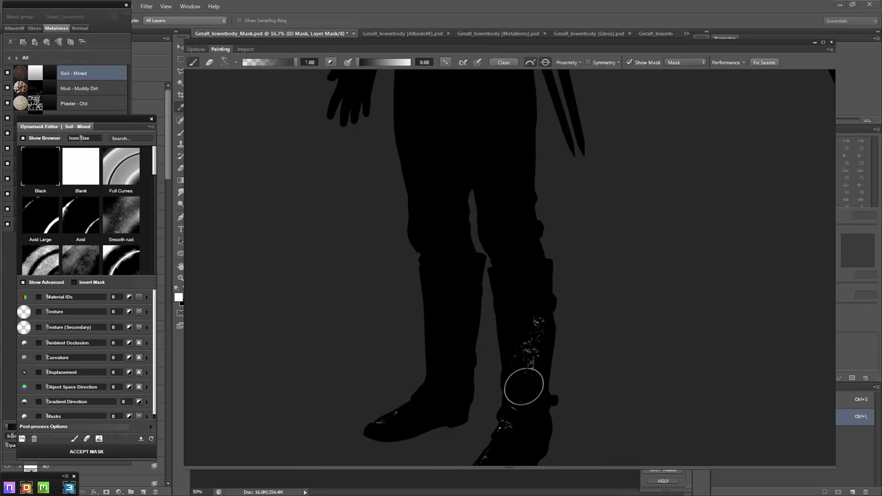
mouse_move(513, 304)
left_mouse_down("alt")
mouse_move(664, 356)
mouse_move(477, 342)
mouse_move(600, 335)
mouse_move(549, 312)
left_mouse_up("alt")
key("m")
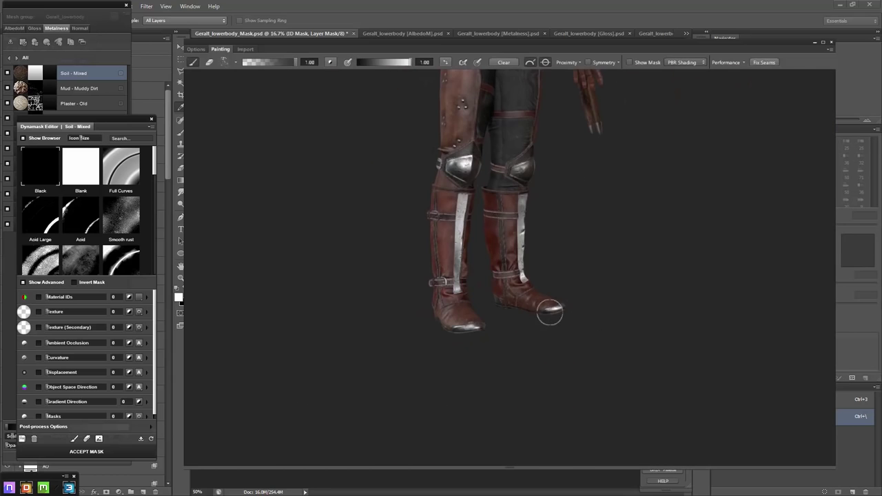
left_click_drag(383, 316, 324, 317, "alt")
left_click(237, 62)
left_click_drag(319, 191, 314, 192)
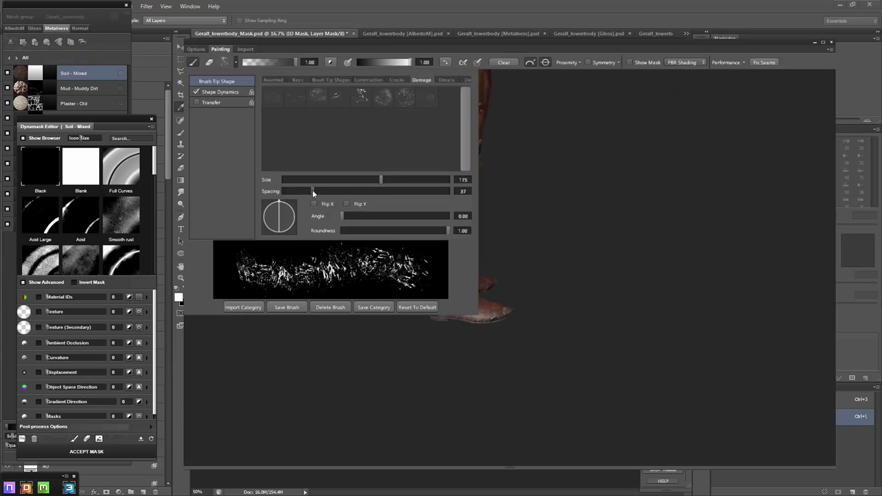
key("Escape")
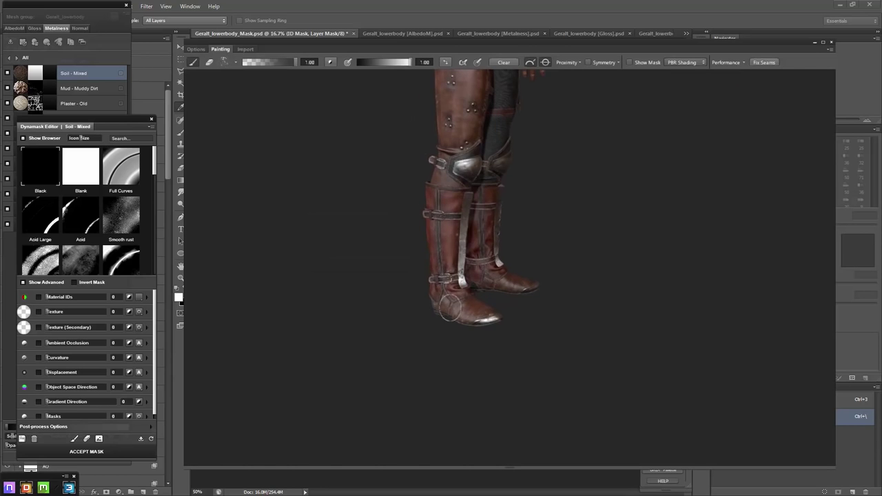
key("m")
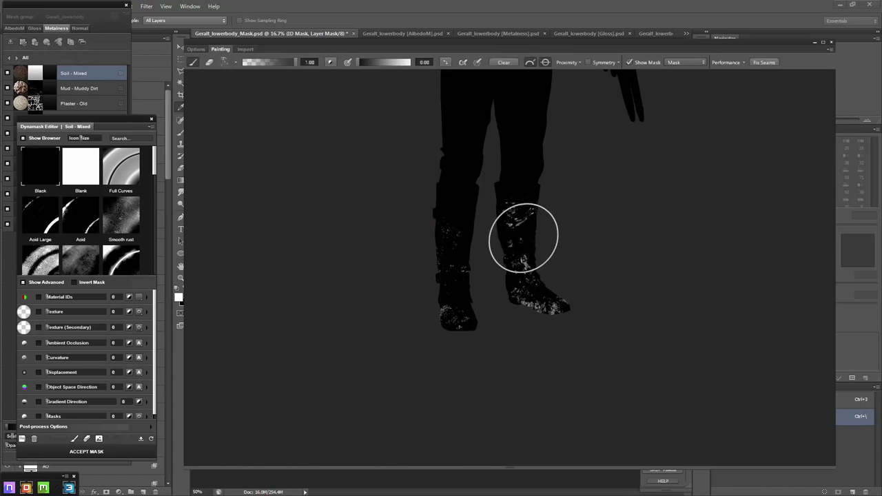
mouse_move(524, 237)
left_mouse_down("alt")
mouse_move(537, 295)
mouse_move(465, 275)
left_mouse_up("alt")
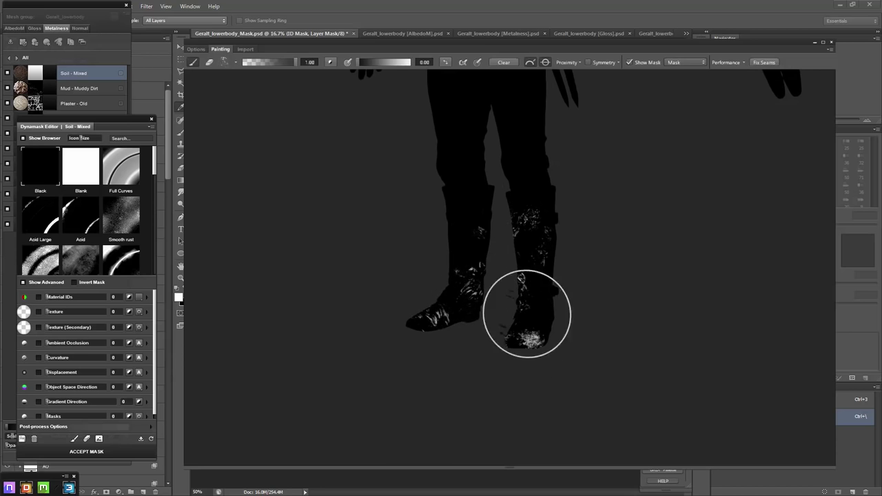
Adjust the brush spacing and change the brush size to 700
left_click(245, 62)
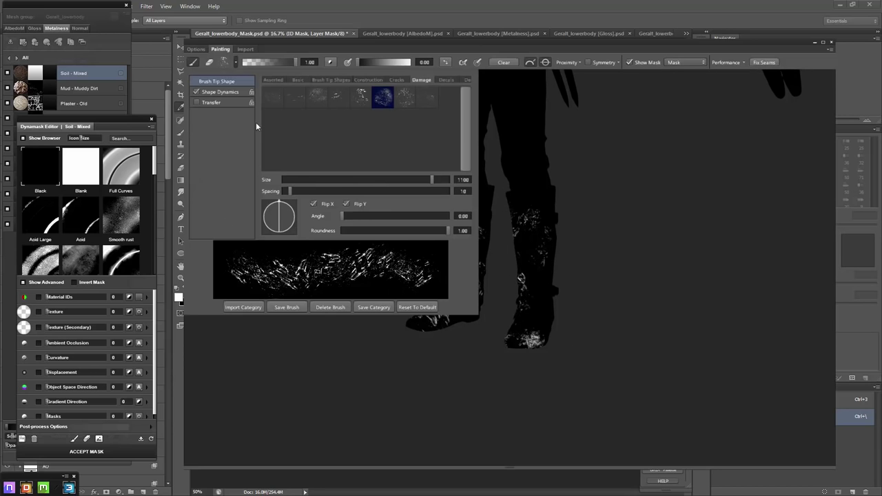
left_click_drag(289, 191, 308, 191)
left_click(218, 90)
key("Escape")
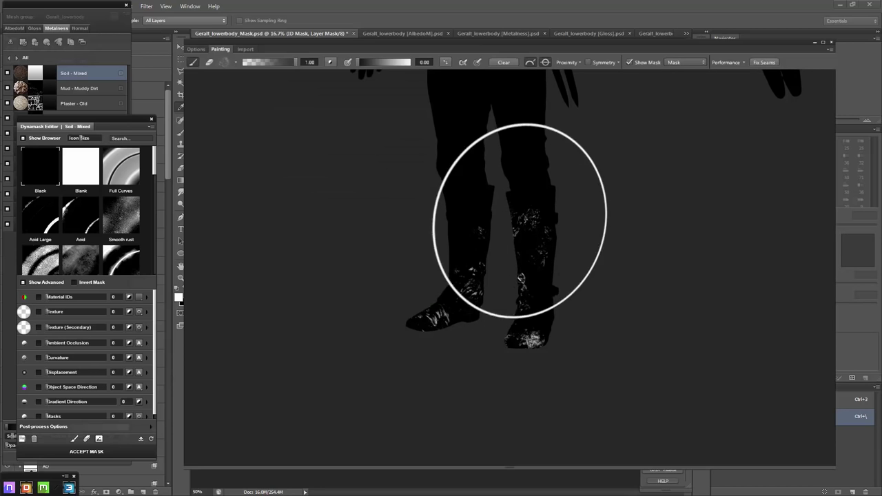
key("bracketleft")
left_click(224, 65)
key("Escape")
key("bracketleft")
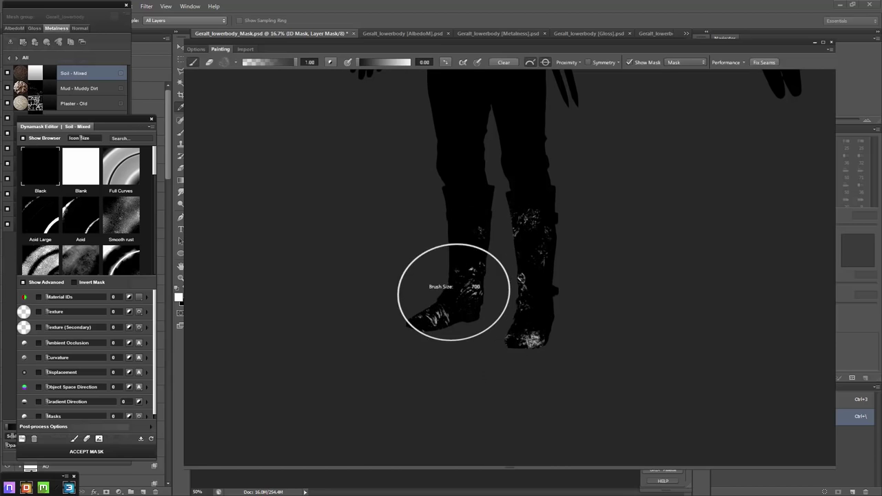
Switch to a finer speckled brush tip with spacing 35 and size and roundness jitter
left_click(236, 62)
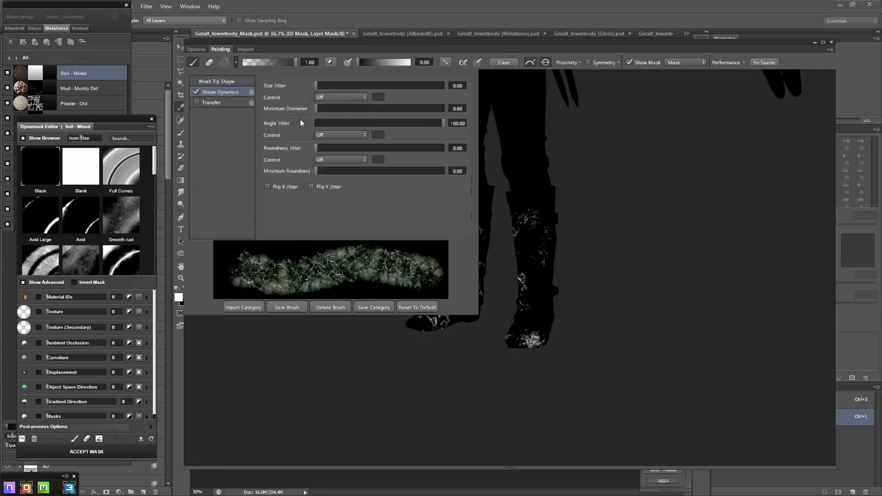
left_click(228, 83)
left_click(391, 102)
left_click_drag(322, 196, 311, 197)
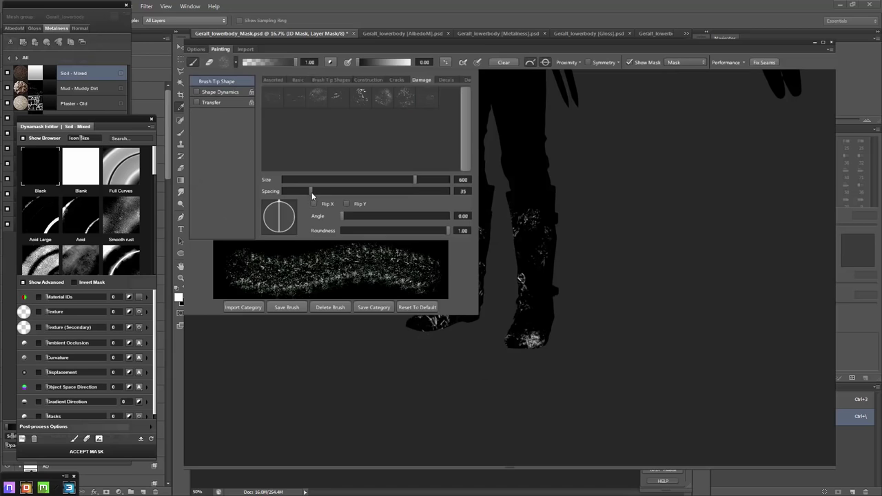
left_click(219, 92)
left_click_drag(361, 87, 370, 87)
left_click(353, 147)
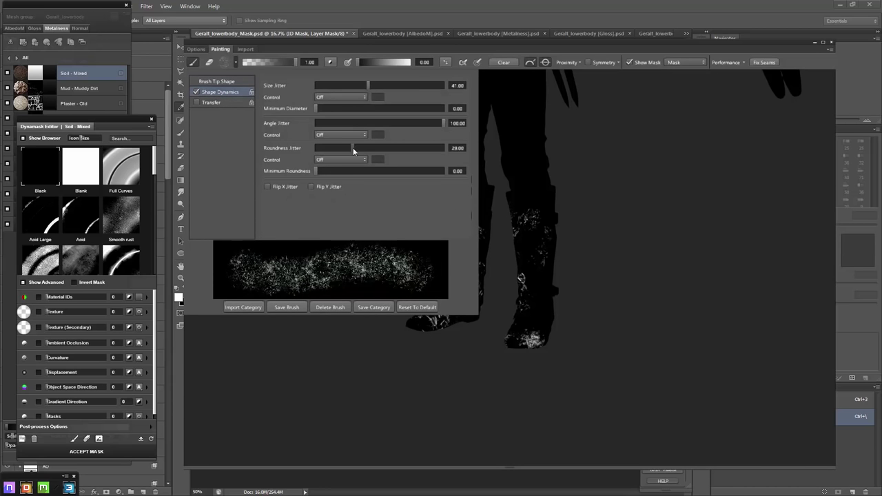
key("Escape")
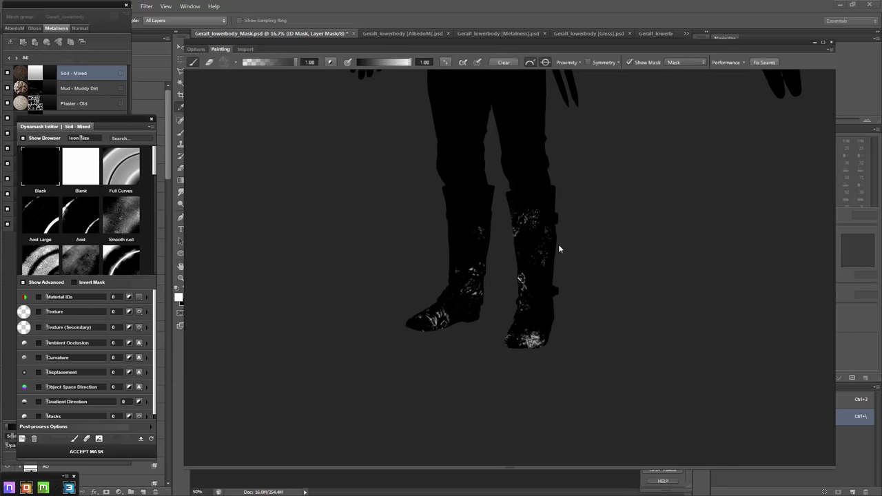
Return to the shaded preview and bring up the brush tip choices again
key("m")
scroll(539, 232, "down", 2)
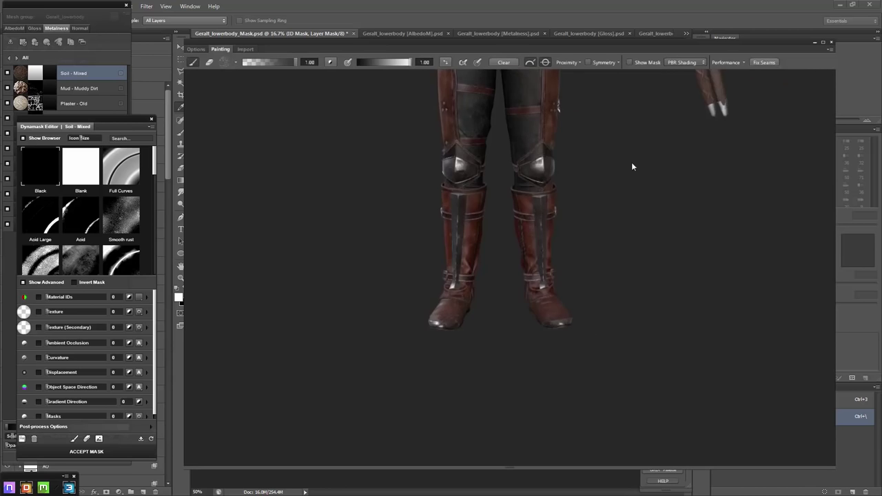
scroll(631, 165, "up", 5)
left_click(226, 62)
left_click(220, 81)
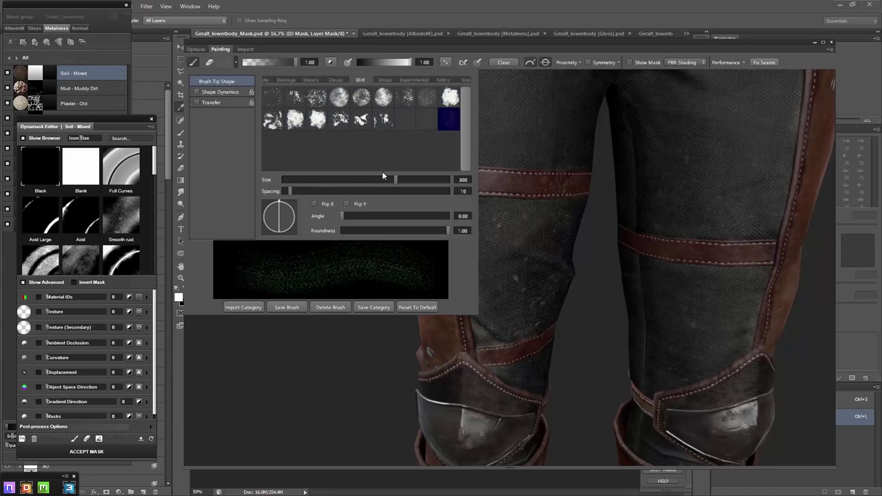
Choose a fine Dirt brush tip with wider spacing plus size and roundness jitter
left_click(338, 163)
left_click_drag(289, 191, 326, 191)
left_click(219, 92)
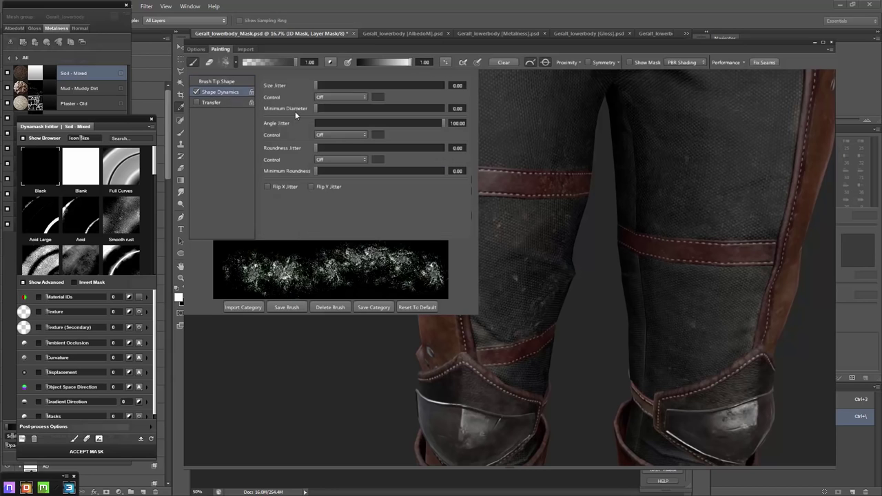
left_click_drag(303, 85, 394, 84)
left_click_drag(332, 148, 382, 148)
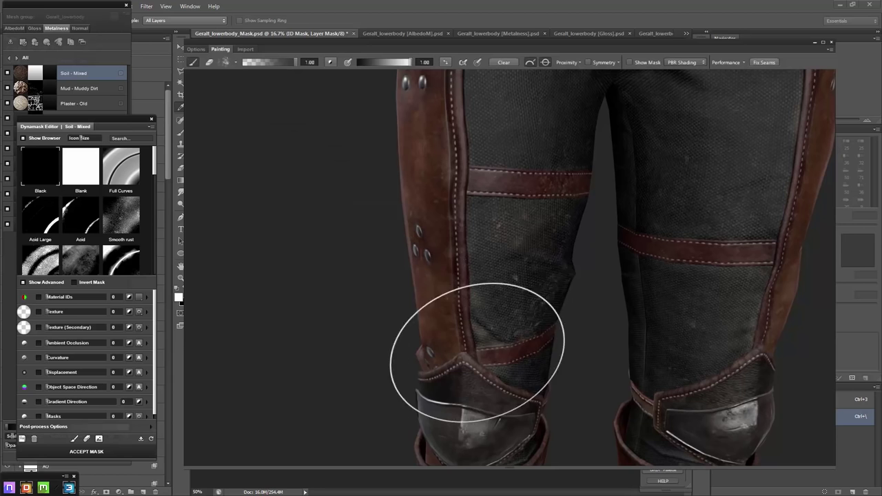
Paint dirt specks on the left lower leg and left knee
mouse_move(492, 335)
left_mouse_down()
mouse_move(521, 276)
mouse_move(571, 285)
left_mouse_up()
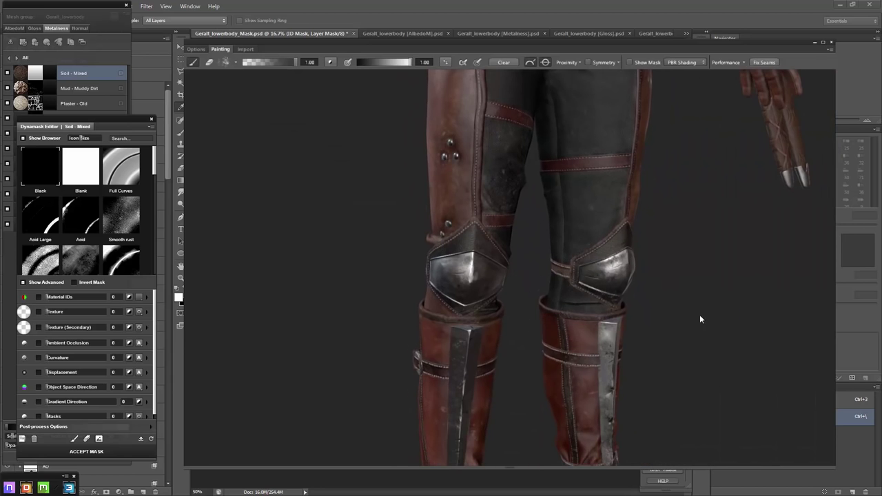
mouse_move(700, 319)
left_mouse_down("alt")
mouse_move(413, 285)
mouse_move(655, 330)
left_mouse_up("alt")
scroll(482, 331, "up", 2)
left_click(335, 341)
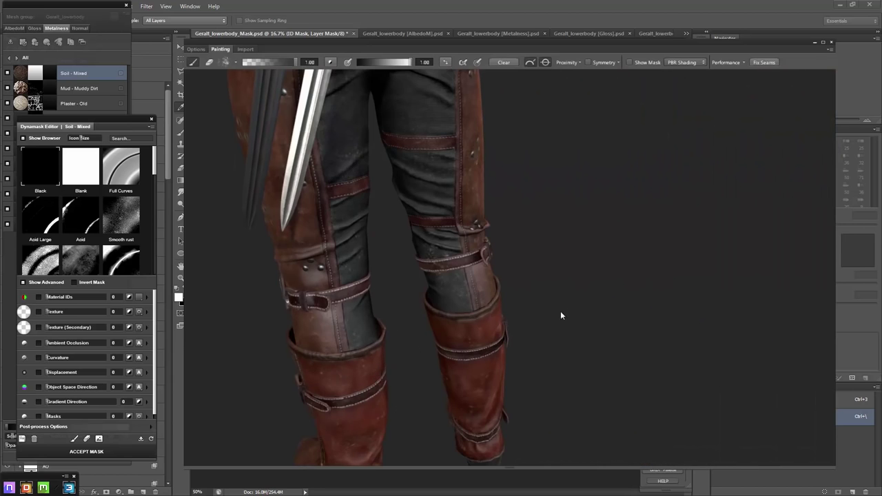
scroll(561, 316, "down", 2)
mouse_move(561, 316)
left_mouse_down("alt")
mouse_move(393, 350)
mouse_move(531, 261)
mouse_move(483, 393)
left_mouse_up("alt")
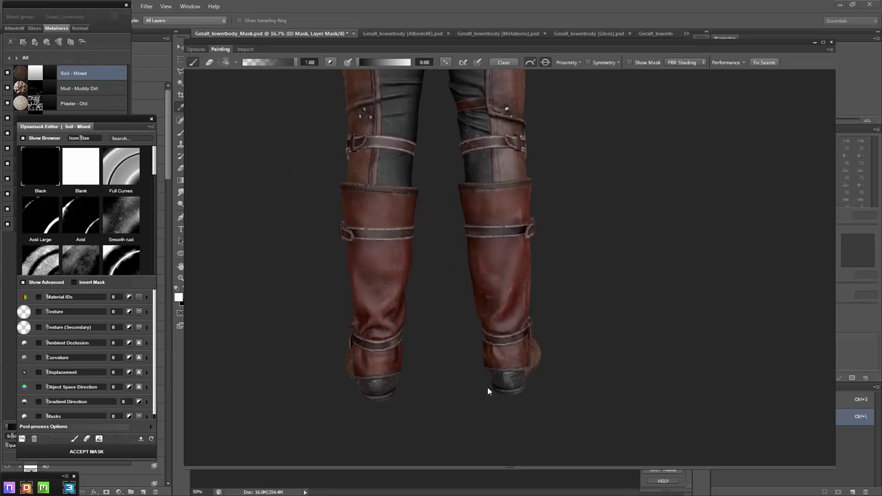
Check mask coverage around the boots and paint more dirt over the left knee
key("m")
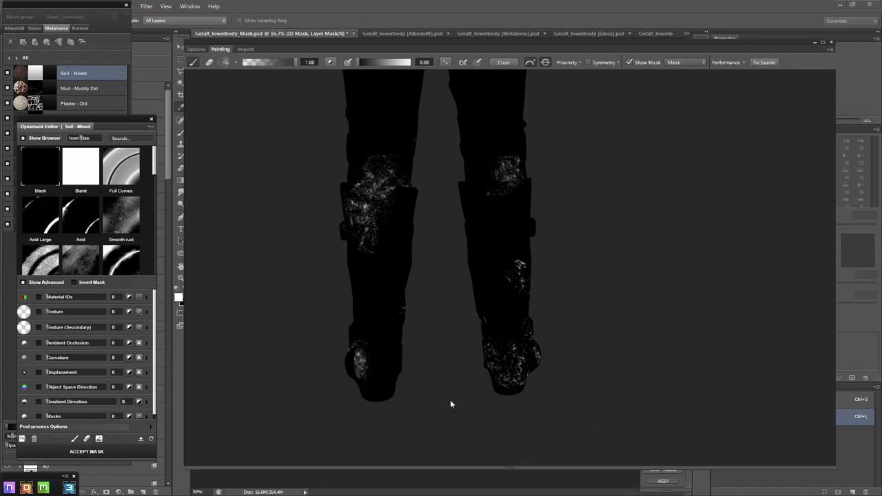
scroll(423, 366, "up", 2)
mouse_move(423, 366)
left_mouse_down("alt")
mouse_move(496, 356)
mouse_move(620, 406)
mouse_move(669, 238)
left_mouse_up("alt")
scroll(590, 299, "up", 2)
scroll(531, 224, "up", 1)
key("m")
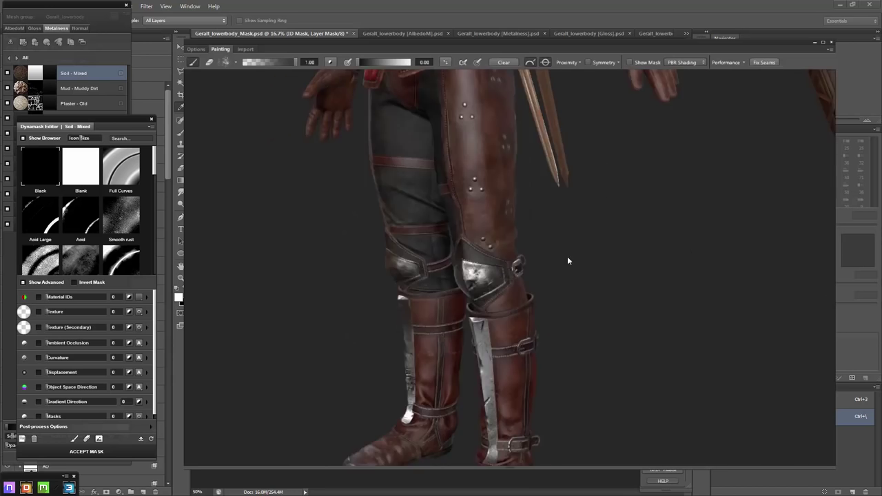
left_click_drag(567, 258, 344, 248, "alt")
key("m")
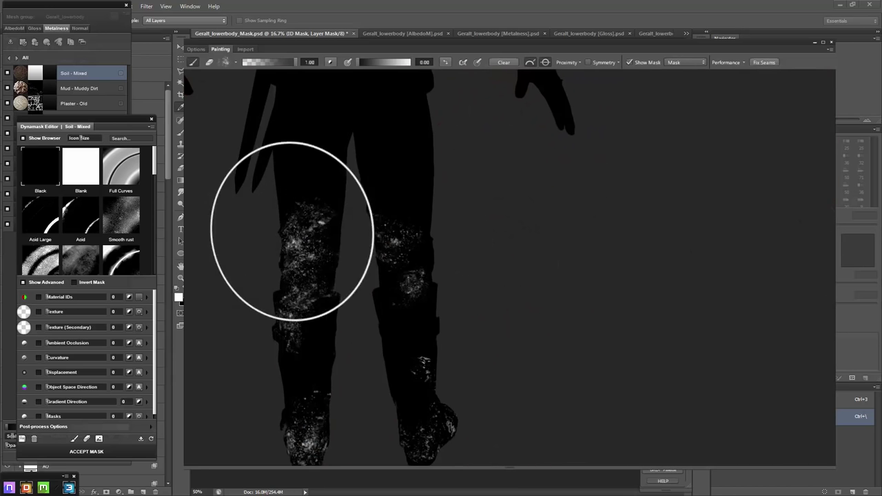
scroll(393, 413, "up", 2)
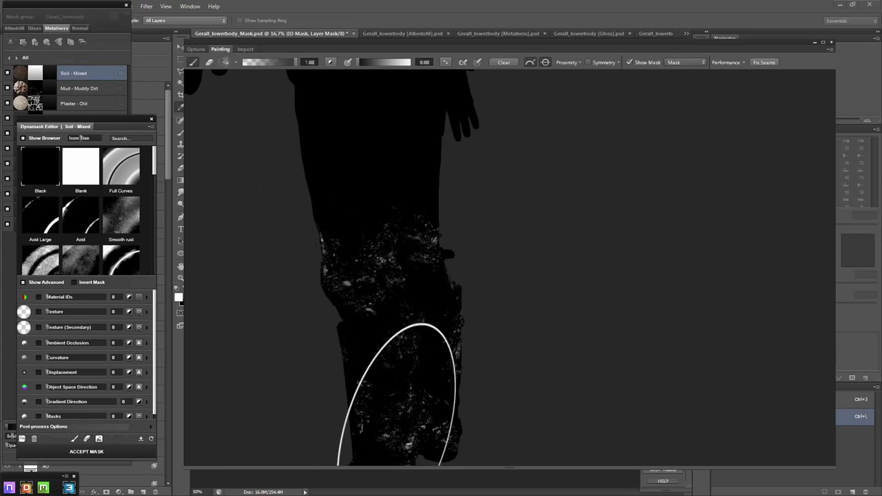
scroll(629, 191, "down", 4)
scroll(433, 256, "up", 4)
scroll(542, 282, "up", 1)
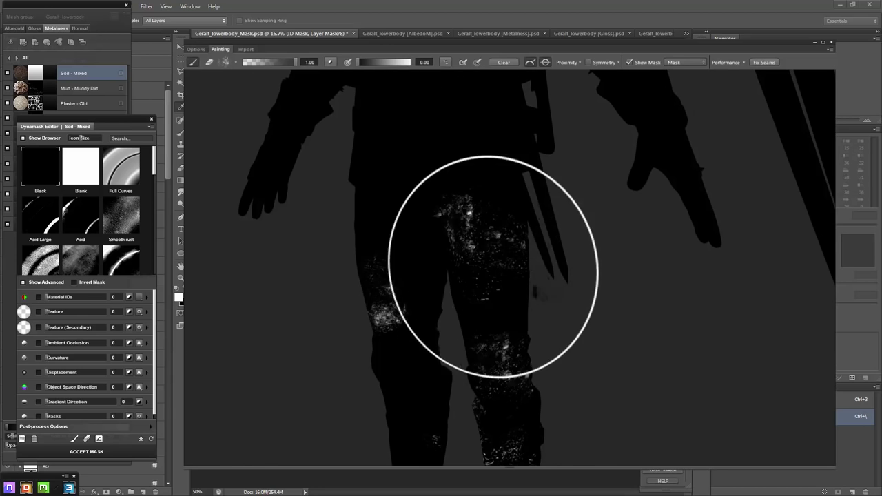
left_click_drag(354, 266, 400, 359)
Review coverage from new angles and dab dirt specks onto the right thigh
key("m")
scroll(365, 384, "down", 2)
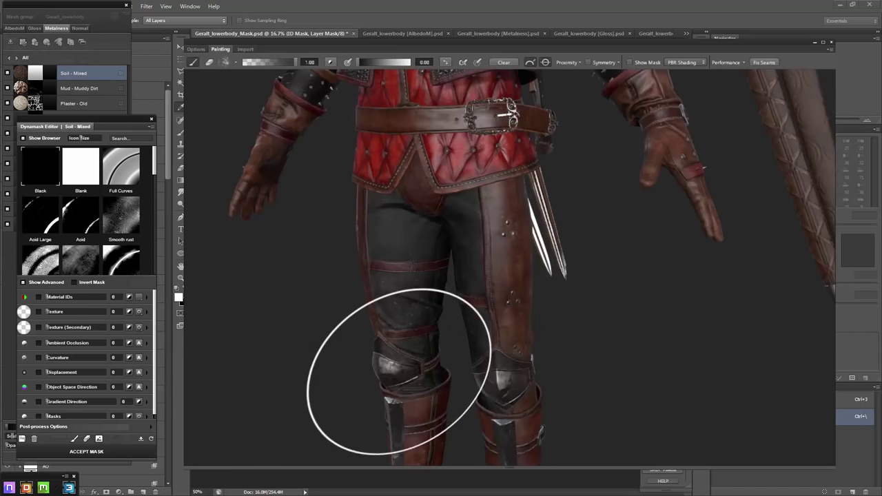
scroll(583, 257, "down", 1)
scroll(559, 207, "up", 1)
scroll(425, 274, "up", 2)
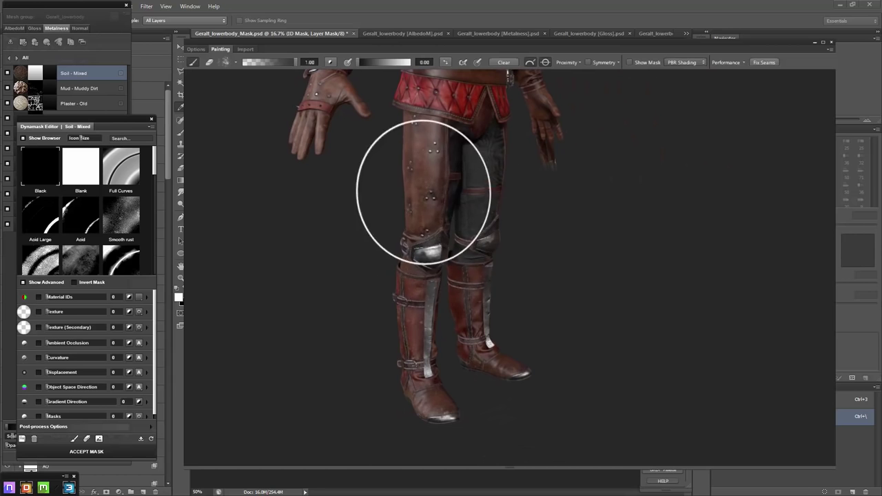
key("m")
middle_click_drag(547, 337, 620, 303)
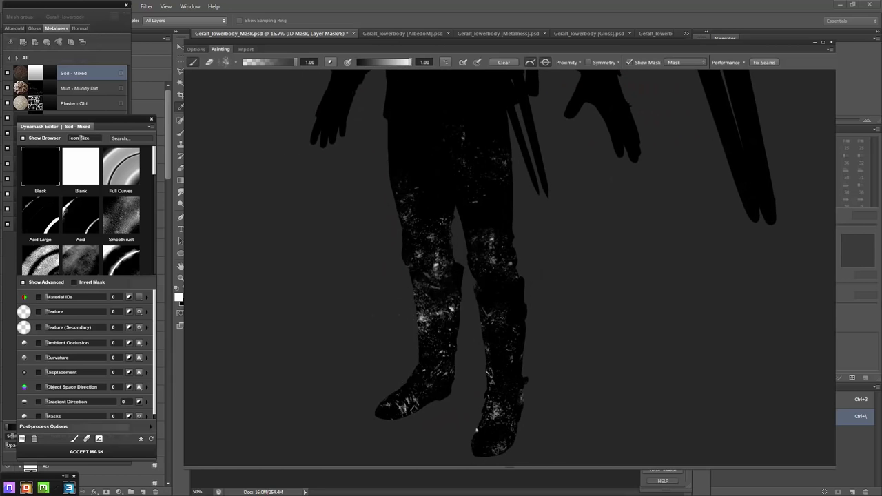
middle_click_drag(542, 272, 488, 217)
key("m")
scroll(413, 227, "up", 3)
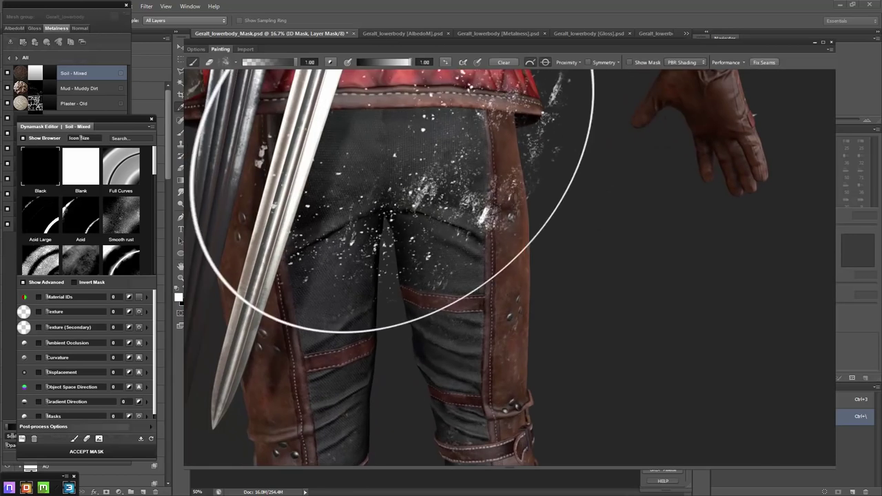
scroll(275, 261, "up", 2)
middle_click_drag(324, 269, 463, 231)
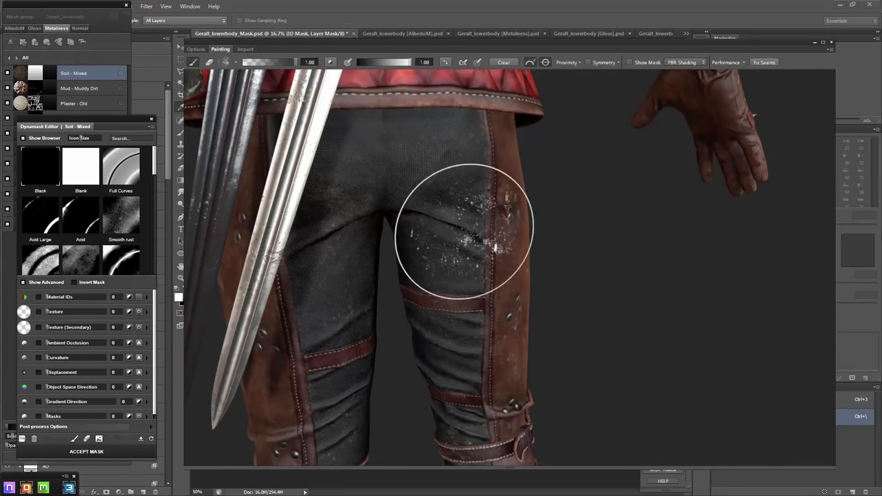
Orbit to a front view of the legs and accept the finished soil mask
scroll(289, 261, "down", 3)
middle_click_drag(576, 227, 398, 300)
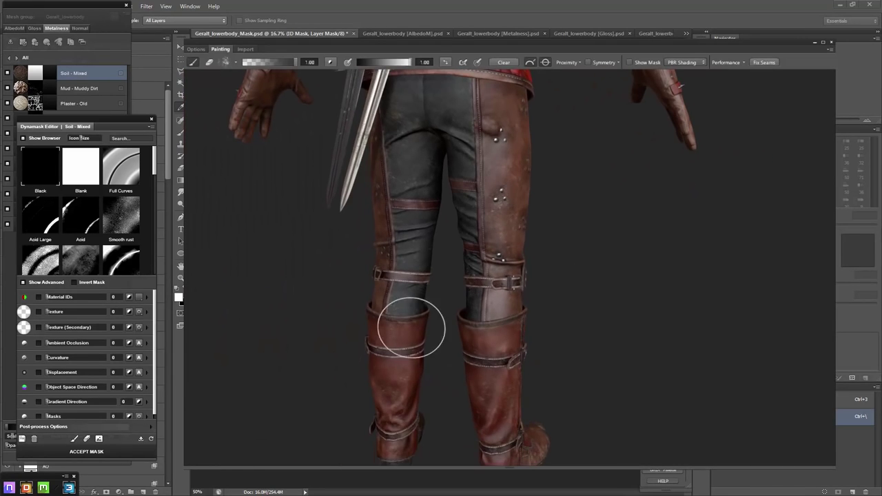
mouse_move(472, 433)
middle_mouse_down()
mouse_move(445, 354)
mouse_move(627, 290)
mouse_move(512, 279)
middle_mouse_up()
scroll(633, 292, "up", 3)
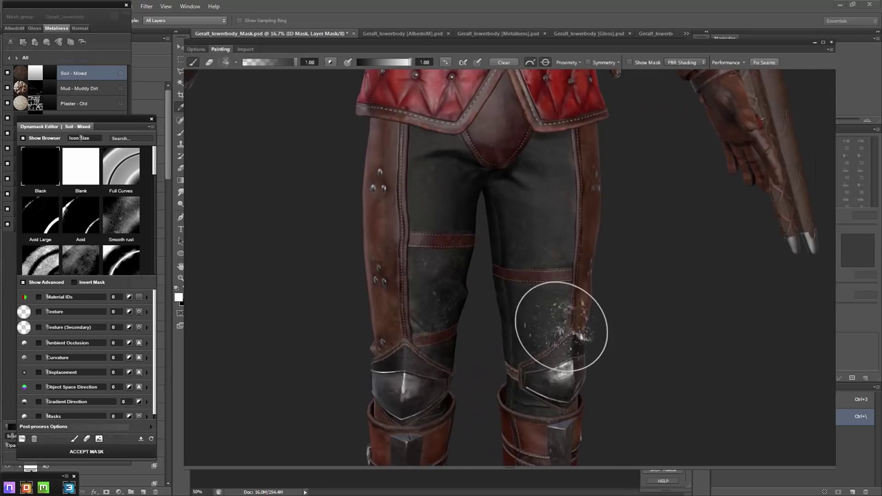
scroll(562, 327, "down", 3)
middle_click_drag(600, 266, 466, 177)
middle_click_drag(600, 216, 565, 221)
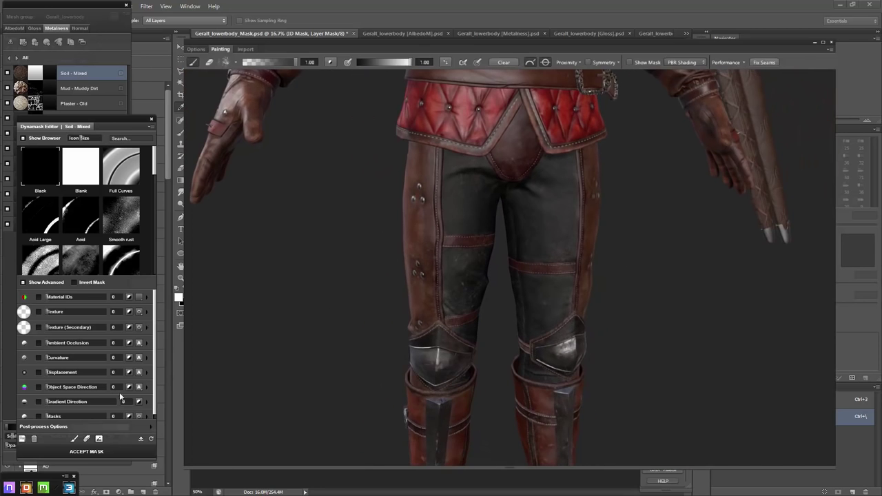
key("Return")
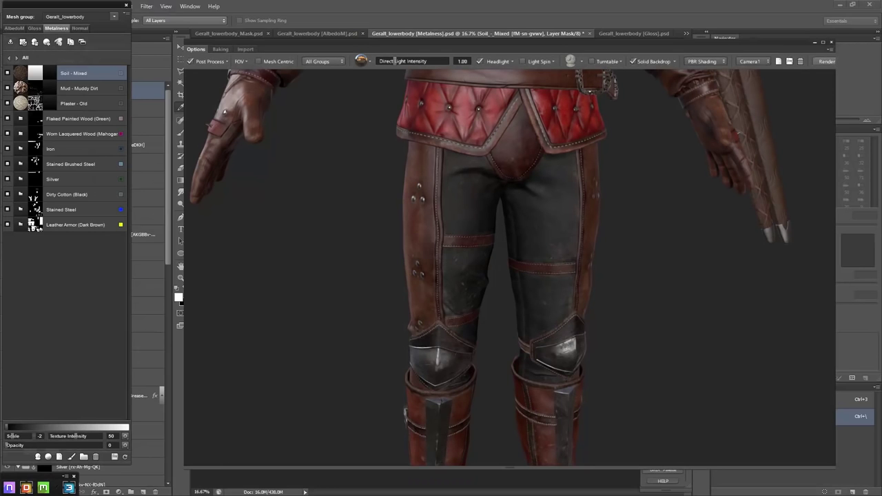
Switch to the AlbedoM document and pick a colour for the material
scroll(635, 186, "up", 2)
scroll(542, 181, "up", 2)
left_click(14, 29)
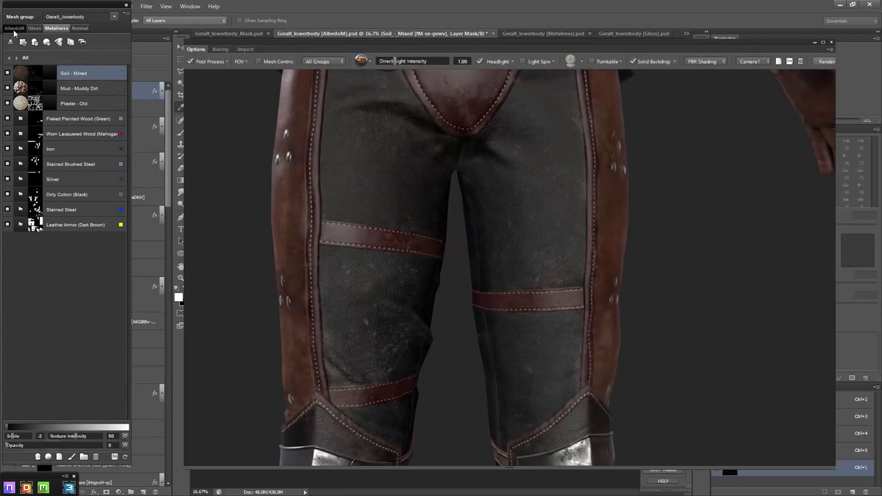
left_click(49, 78)
left_click(715, 154)
key("Return")
Move Plaster - Old to the top of the material stack and save the texture maps
scroll(620, 196, "down", 2)
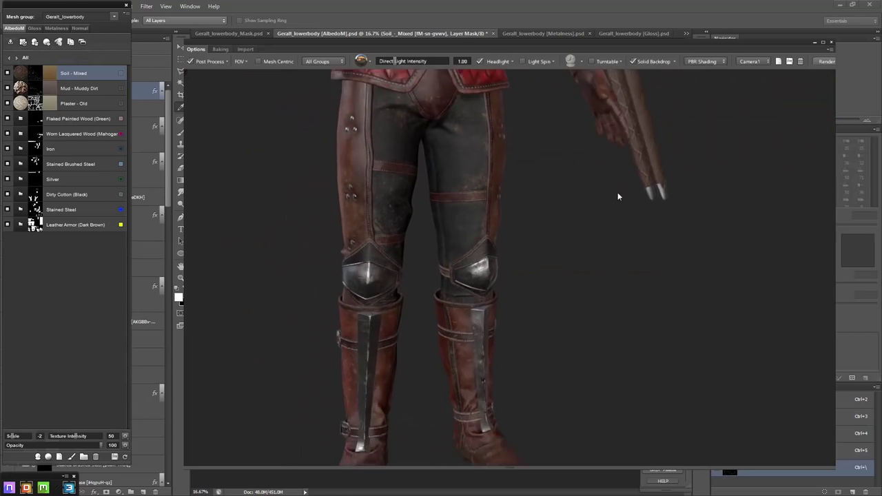
left_click_drag(74, 103, 75, 70)
left_click(50, 92)
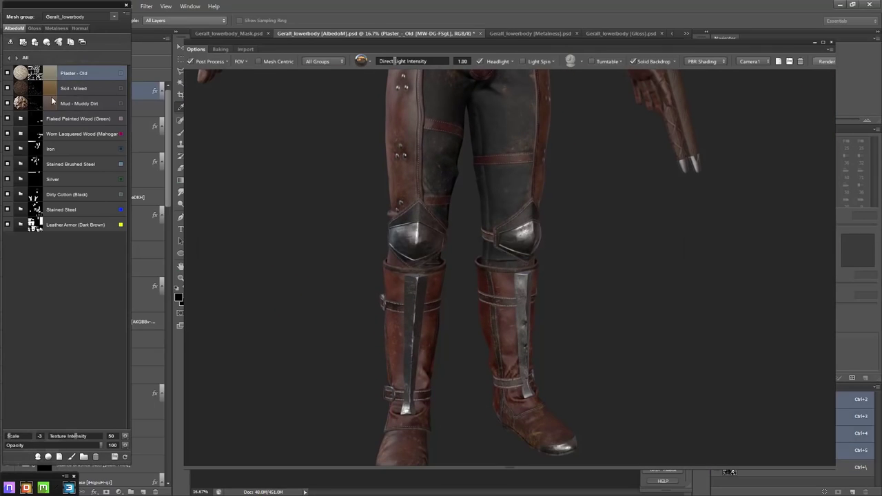
key("Return")
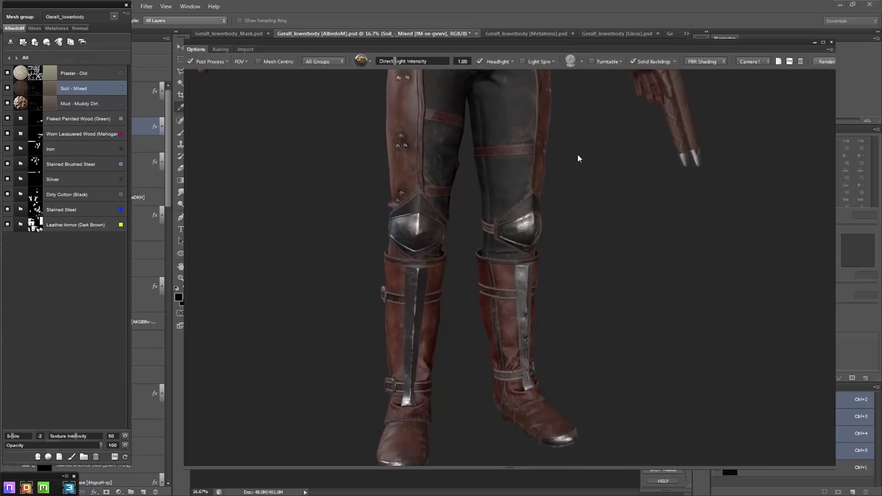
left_click(115, 457)
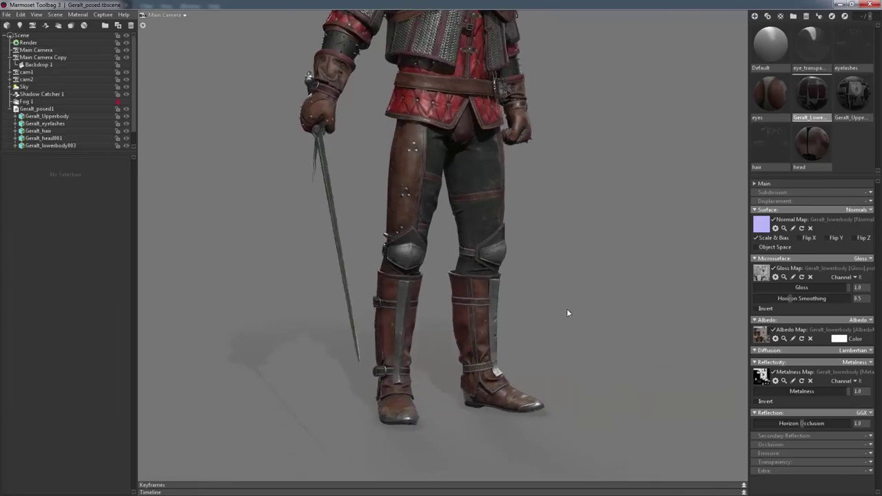
mouse_move(566, 312)
left_mouse_down()
mouse_move(458, 334)
mouse_move(568, 324)
mouse_move(502, 291)
mouse_move(610, 239)
mouse_move(499, 274)
mouse_move(500, 320)
mouse_move(505, 301)
mouse_move(596, 316)
mouse_move(522, 260)
mouse_move(498, 281)
mouse_move(545, 284)
mouse_move(491, 197)
mouse_move(494, 230)
mouse_move(402, 255)
mouse_move(415, 181)
mouse_move(374, 163)
mouse_move(415, 213)
mouse_move(576, 174)
mouse_move(558, 195)
mouse_move(530, 176)
left_mouse_up()
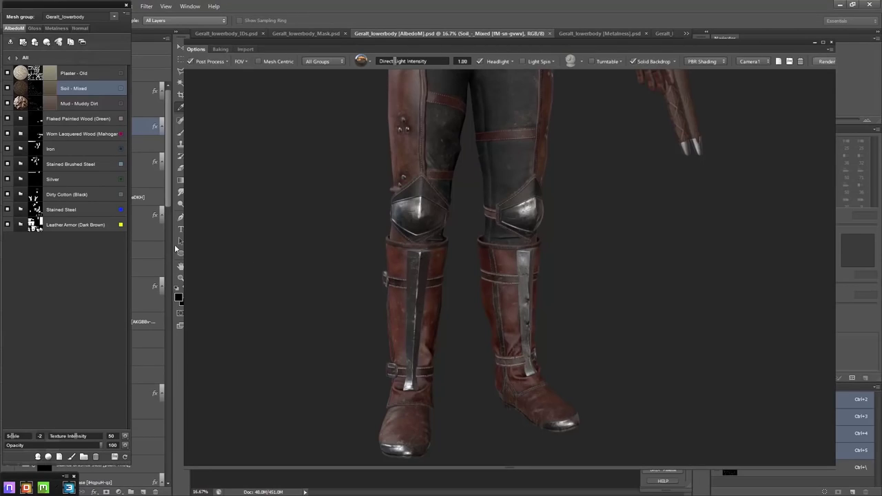
key("alt+bracketright")
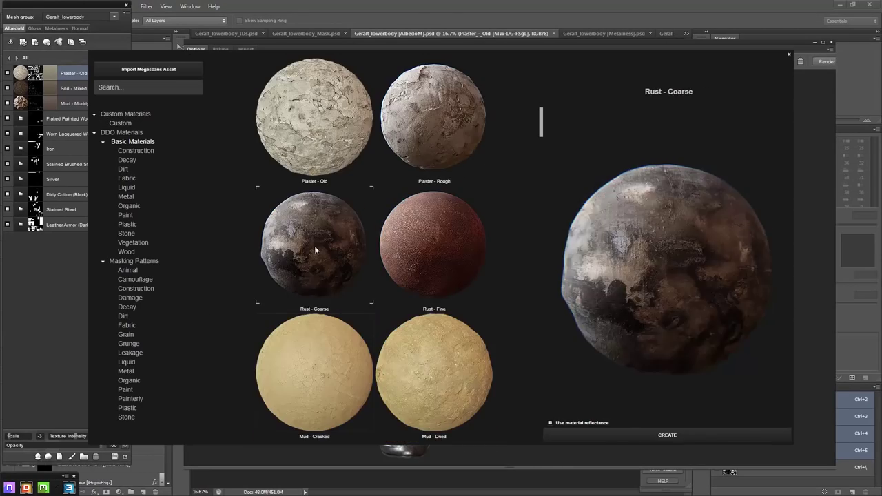
Add Rust - Coarse with Multiply blending, then launch the 3D Painter on the Metalness map
double_click(315, 256)
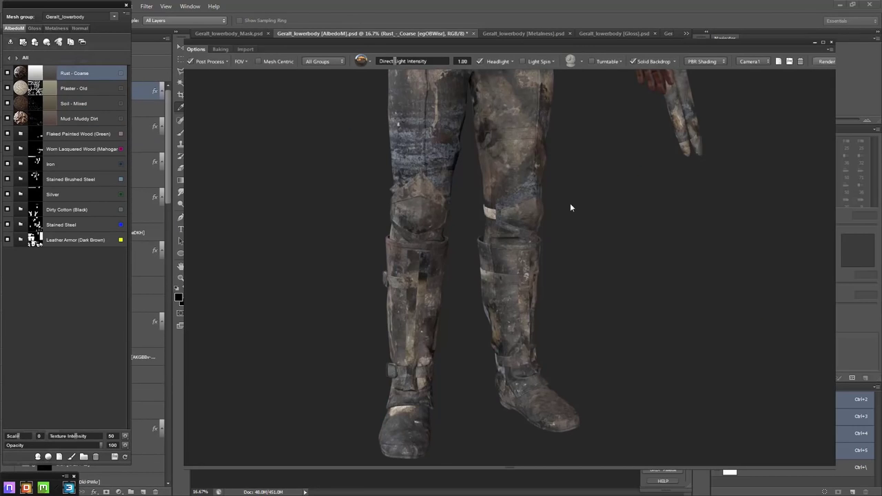
scroll(569, 206, "up", 3)
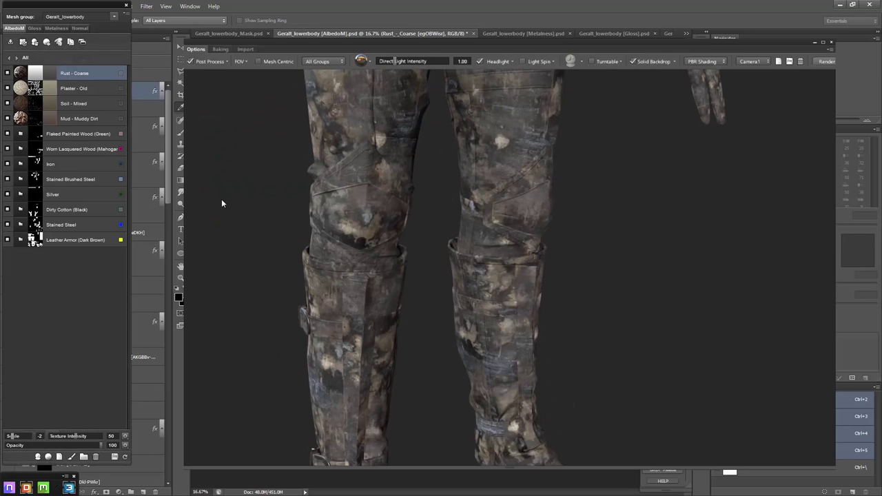
left_click(126, 445)
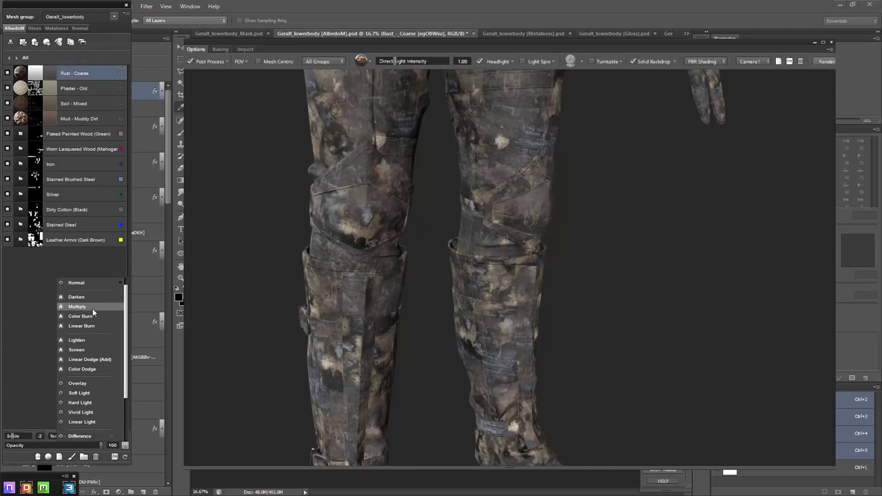
key("Return")
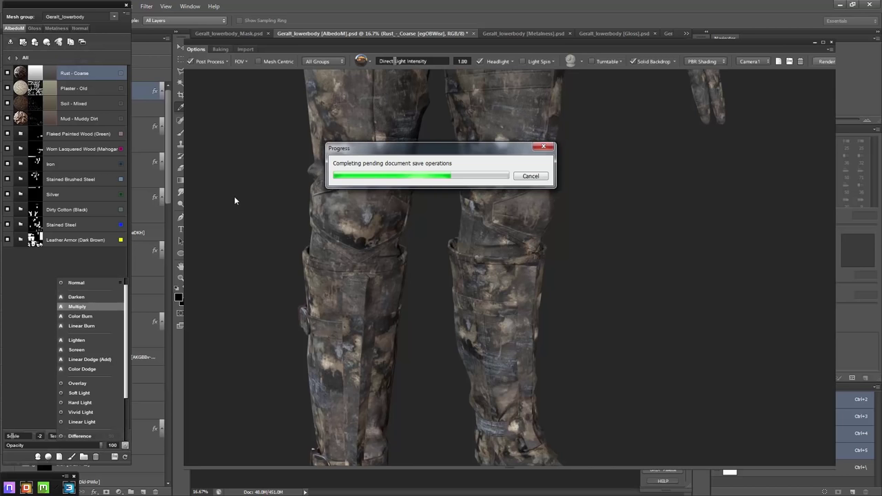
left_click_drag(246, 201, 197, 147)
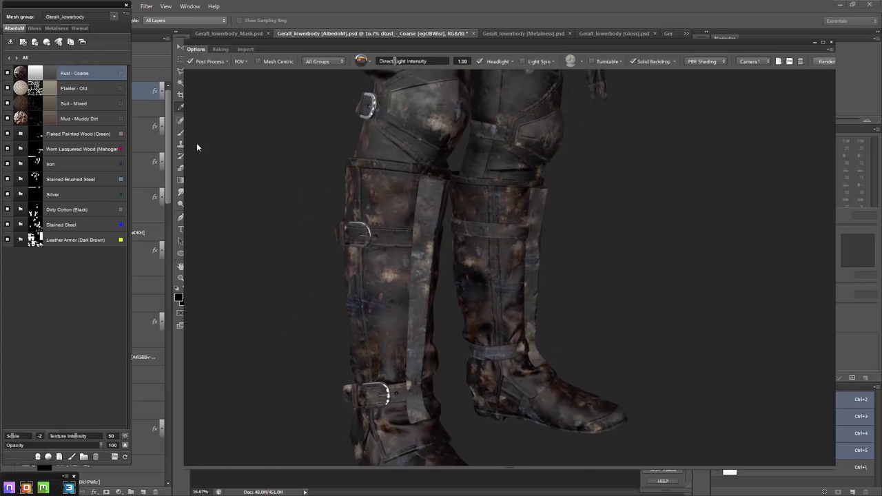
left_click(57, 29)
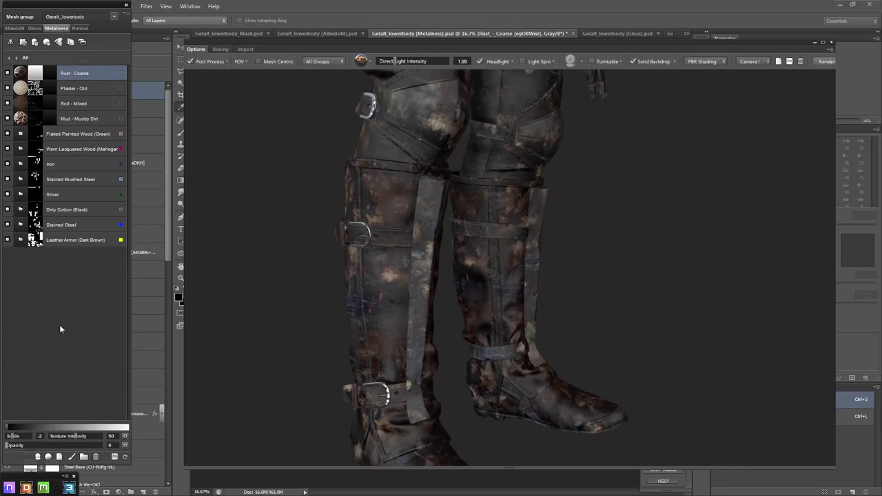
left_click(430, 284)
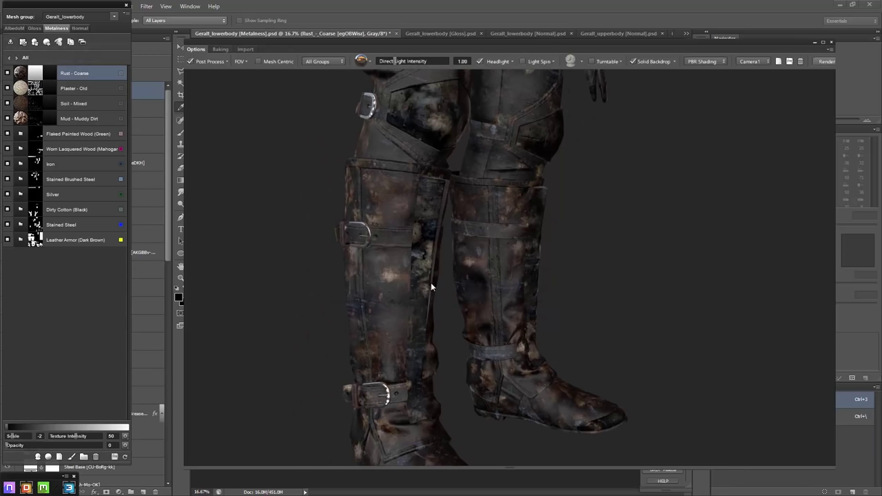
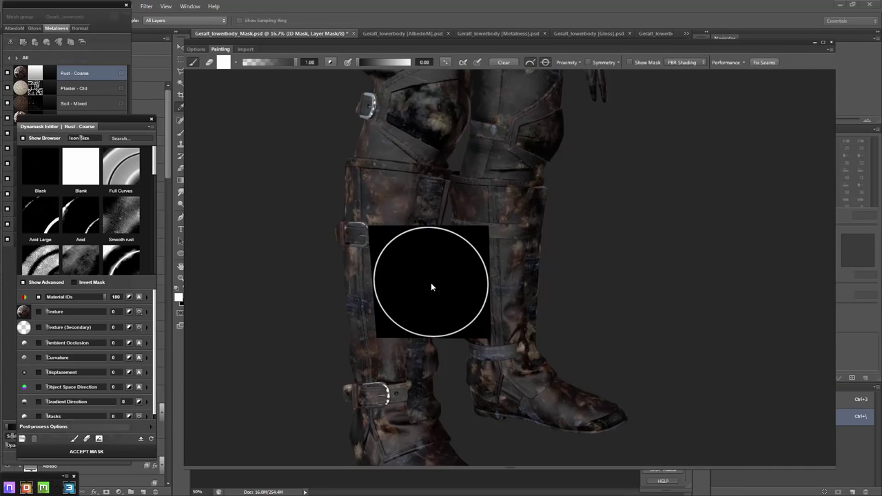
Start the rust mask from plain black and adjust the brush Shape Dynamics
left_click(56, 184)
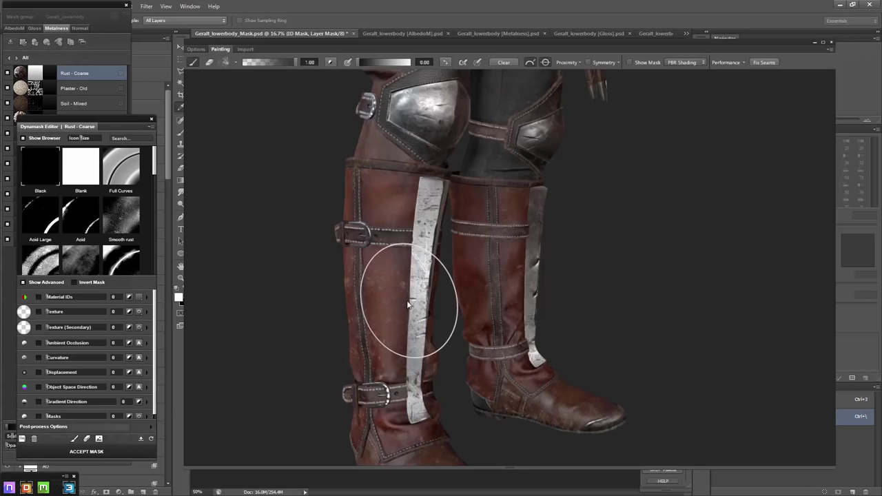
left_click(225, 62)
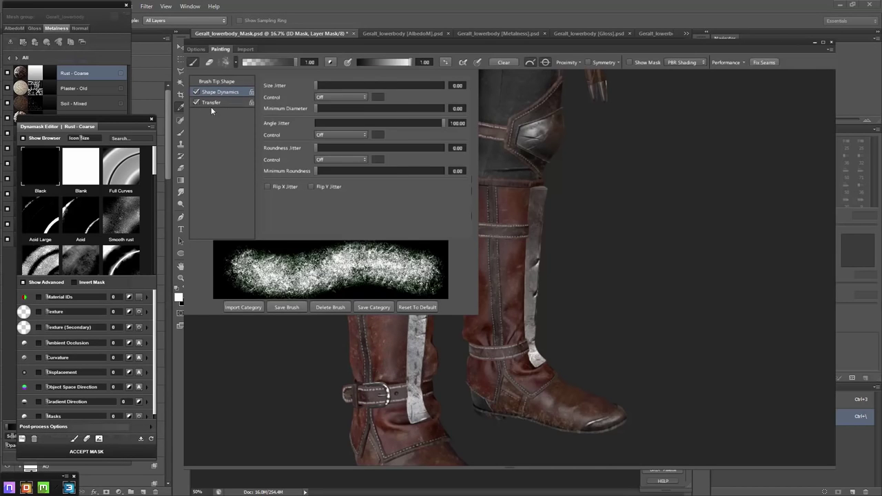
left_click(525, 105)
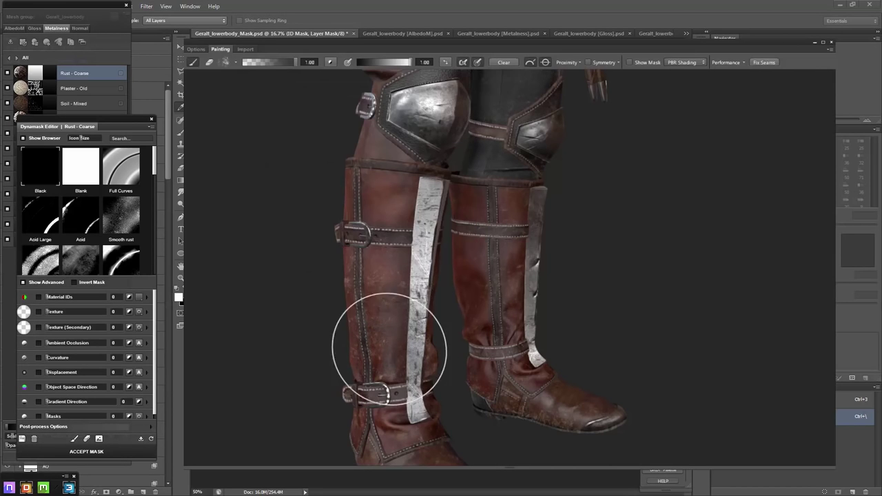
Paint coarse rust speckles onto the boot shafts and the backs of the boots
scroll(469, 305, "down", 3)
left_click_drag(466, 329, 324, 335, "alt")
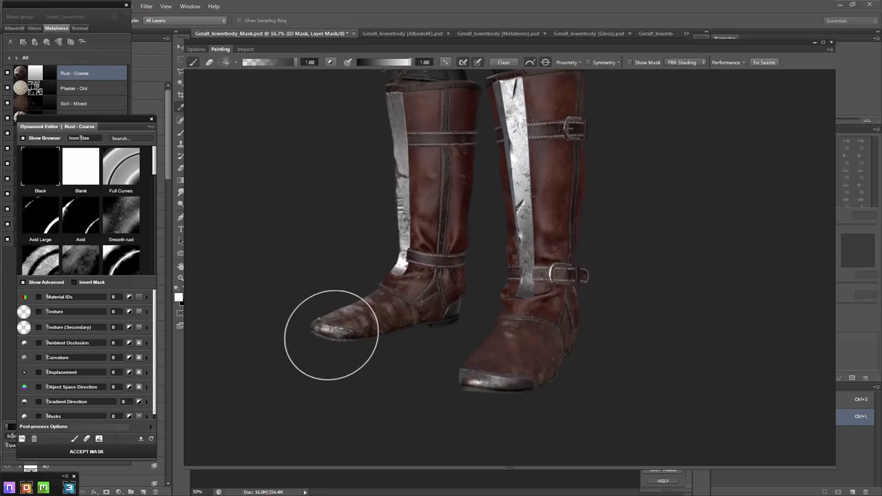
scroll(518, 341, "up", 4)
scroll(354, 295, "down", 3)
left_click_drag(551, 275, 423, 266, "alt")
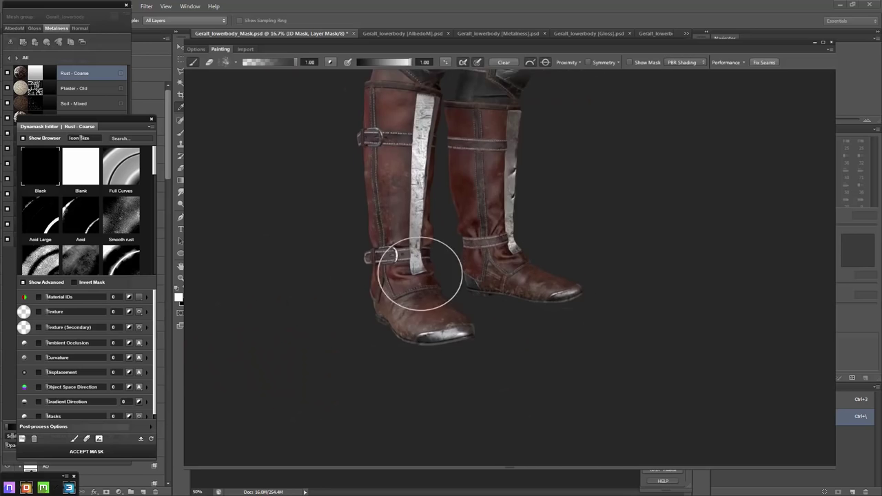
scroll(391, 315, "up", 3)
left_click_drag(391, 315, 310, 361, "alt")
scroll(453, 207, "up", 3)
scroll(384, 227, "up", 2)
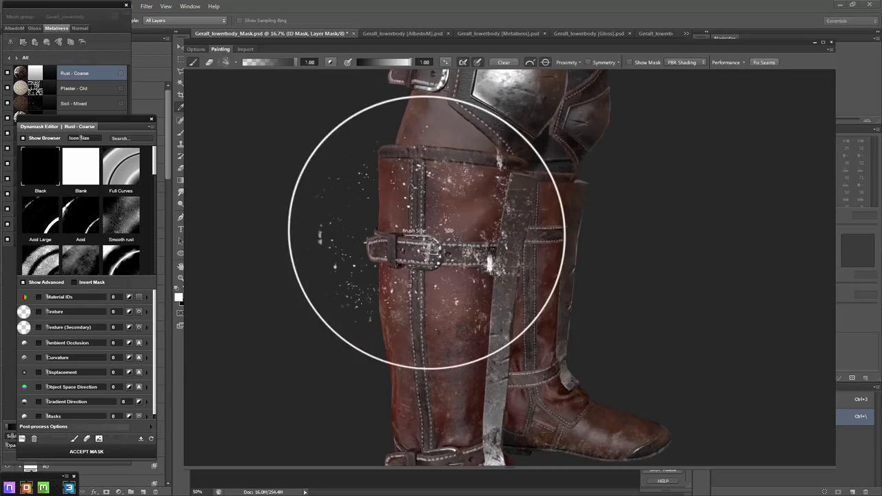
scroll(453, 263, "up", 3)
scroll(455, 262, "down", 3)
mouse_move(483, 275)
left_mouse_down("alt")
mouse_move(474, 264)
mouse_move(467, 285)
left_mouse_up("alt")
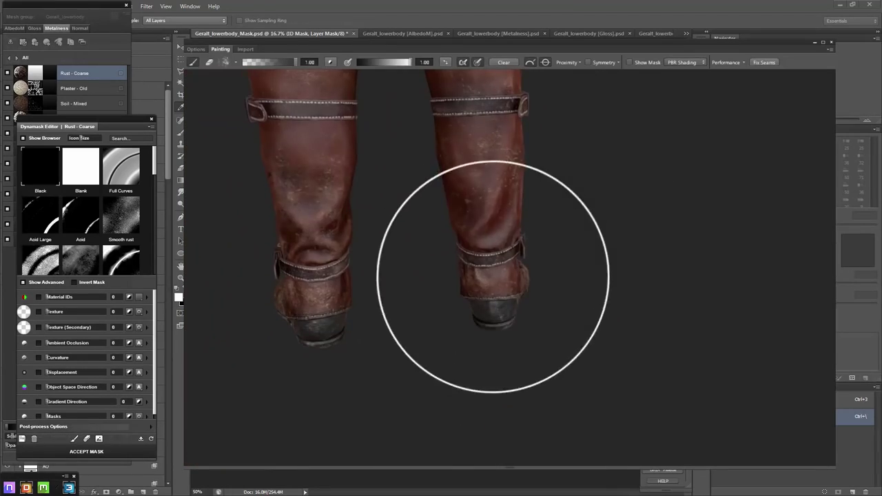
scroll(466, 285, "up", 3)
scroll(619, 239, "down", 2)
scroll(640, 295, "down", 2)
scroll(629, 197, "up", 3)
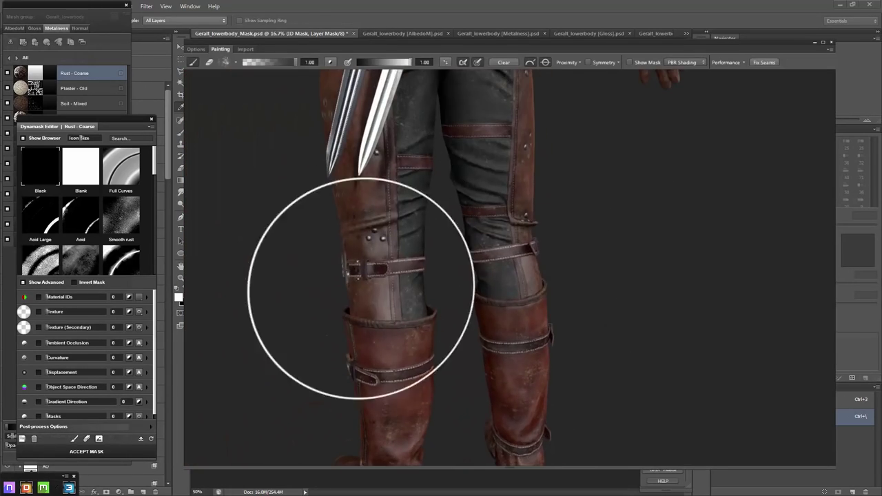
scroll(524, 291, "up", 1)
Paint rust onto the knee pads and thighs from several angles
left_click_drag(524, 291, 611, 269, "alt")
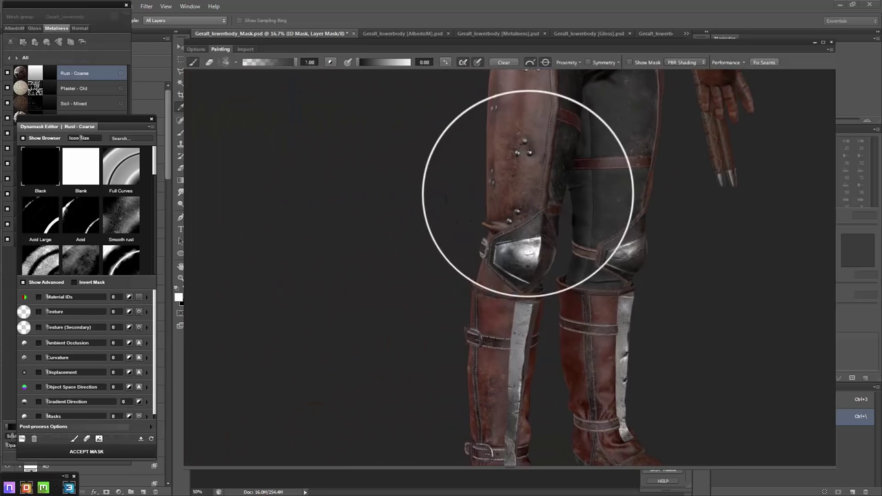
scroll(637, 238, "up", 1)
mouse_move(637, 239)
left_mouse_down("alt")
mouse_move(668, 255)
mouse_move(733, 262)
mouse_move(689, 289)
mouse_move(649, 374)
mouse_move(745, 253)
left_mouse_up("alt")
scroll(648, 299, "up", 1)
scroll(745, 252, "down", 1)
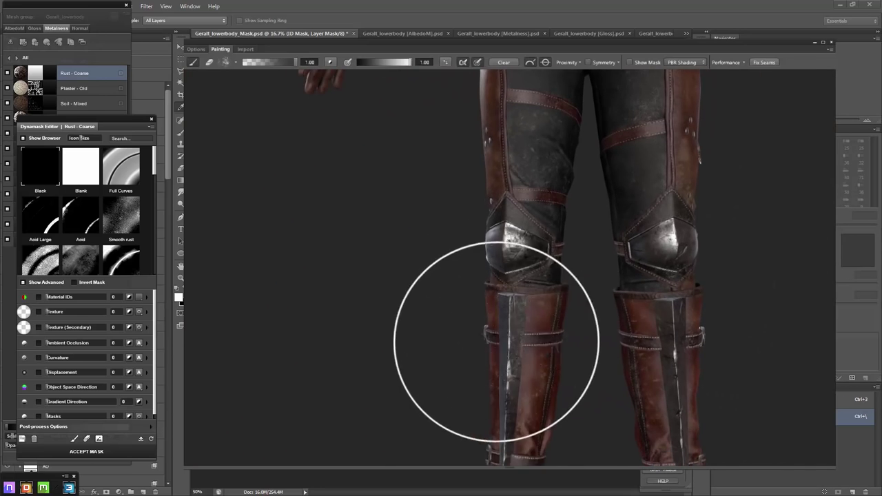
mouse_move(527, 372)
left_mouse_down("alt")
mouse_move(535, 374)
mouse_move(482, 374)
mouse_move(515, 324)
mouse_move(601, 327)
mouse_move(531, 315)
mouse_move(551, 217)
mouse_move(626, 374)
mouse_move(608, 269)
mouse_move(409, 252)
mouse_move(448, 232)
mouse_move(511, 274)
left_mouse_up("alt")
scroll(482, 374, "down", 1)
scroll(626, 374, "up", 1)
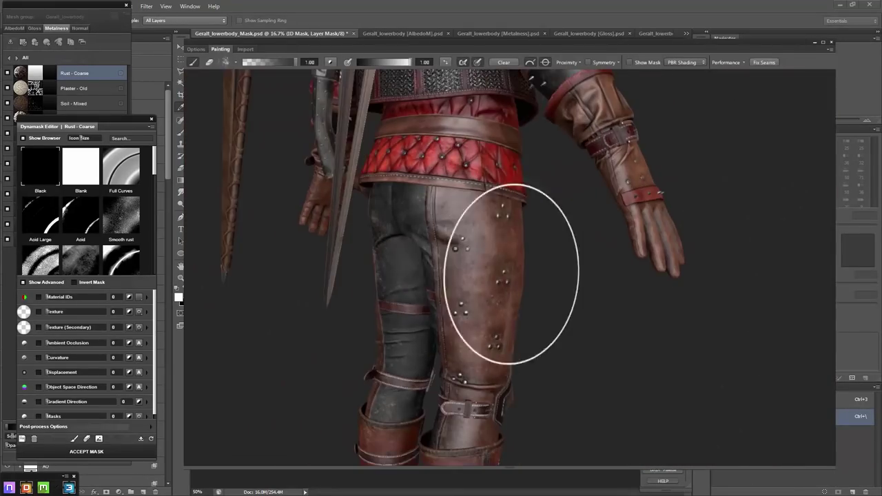
left_click_drag(309, 350, 354, 177, "alt")
left_click_drag(350, 364, 620, 306, "alt")
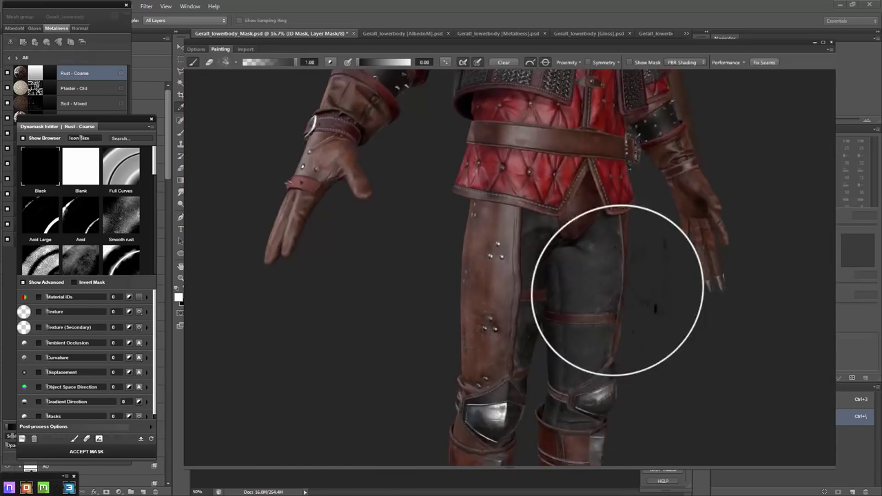
scroll(577, 298, "up", 1)
scroll(577, 298, "down", 1)
left_click_drag(594, 354, 321, 343, "alt")
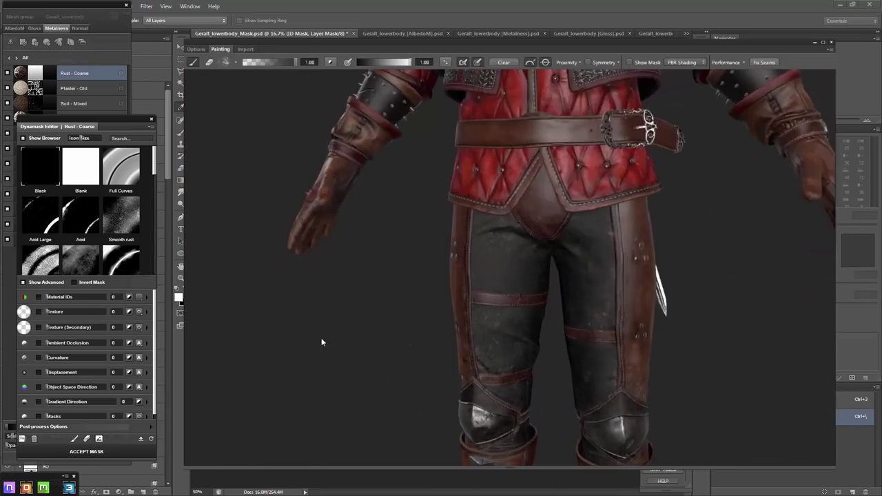
scroll(496, 253, "up", 1)
Paint rust on the back armour, shoulders and sword scabbards with a 250 brush
mouse_move(468, 256)
left_mouse_down("alt")
mouse_move(473, 324)
mouse_move(546, 235)
mouse_move(523, 179)
mouse_move(467, 159)
left_mouse_up("alt")
scroll(545, 234, "down", 1)
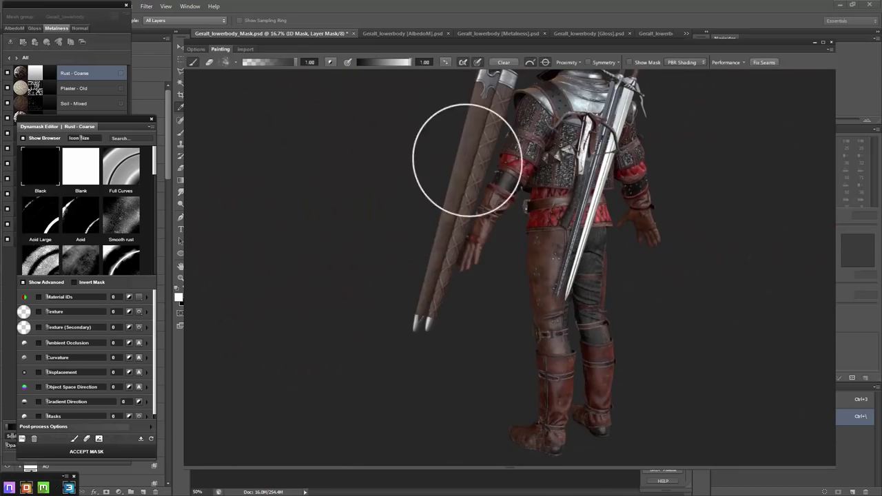
left_click_drag(492, 123, 492, 303, "alt")
scroll(371, 357, "up", 2)
scroll(358, 344, "up", 1)
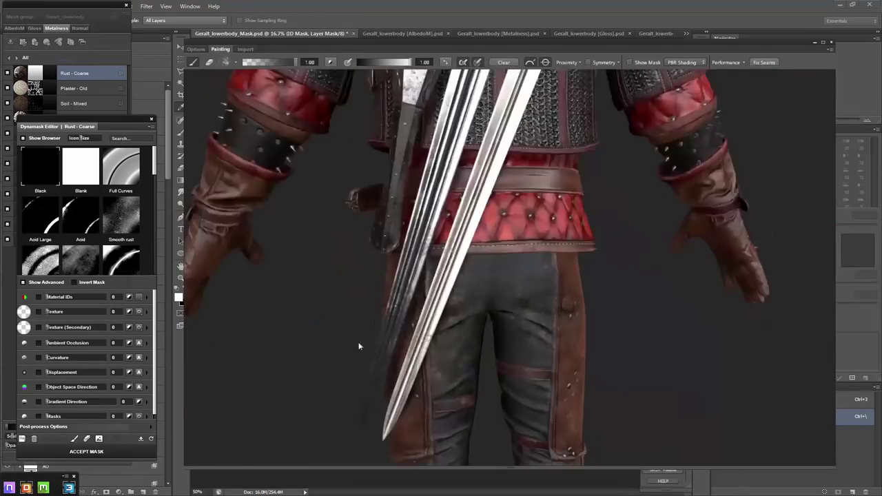
scroll(385, 181, "up", 1)
left_click_drag(630, 245, 560, 256, "alt")
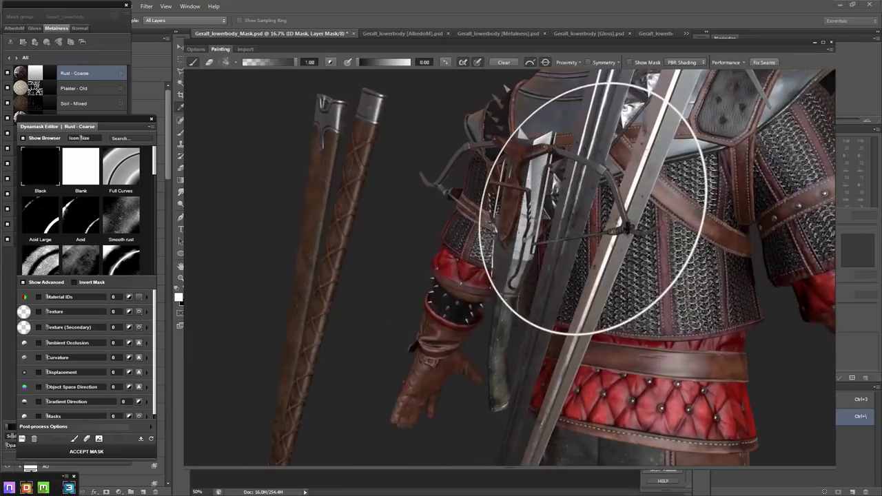
scroll(542, 221, "down", 2)
left_click_drag(523, 155, 449, 200, "alt")
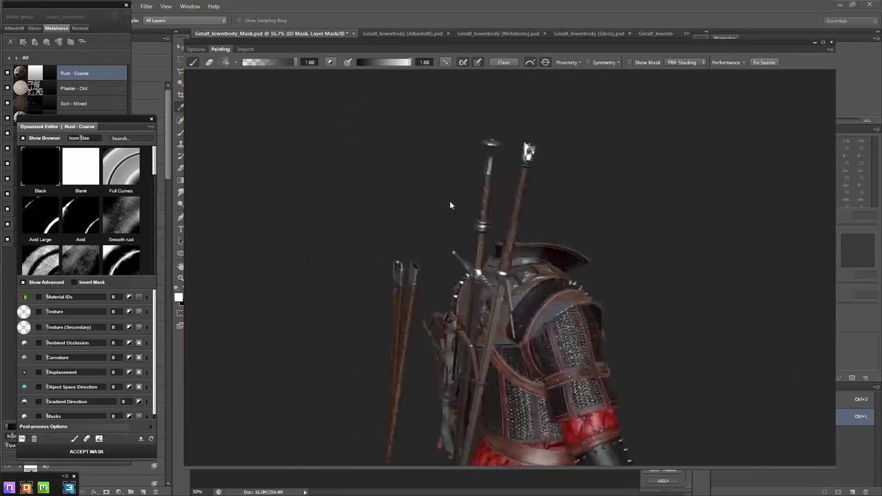
scroll(449, 200, "up", 3)
left_click_drag(488, 234, 403, 197, "alt")
key("bracketleft")
key("bracketleft")
key("bracketleft")
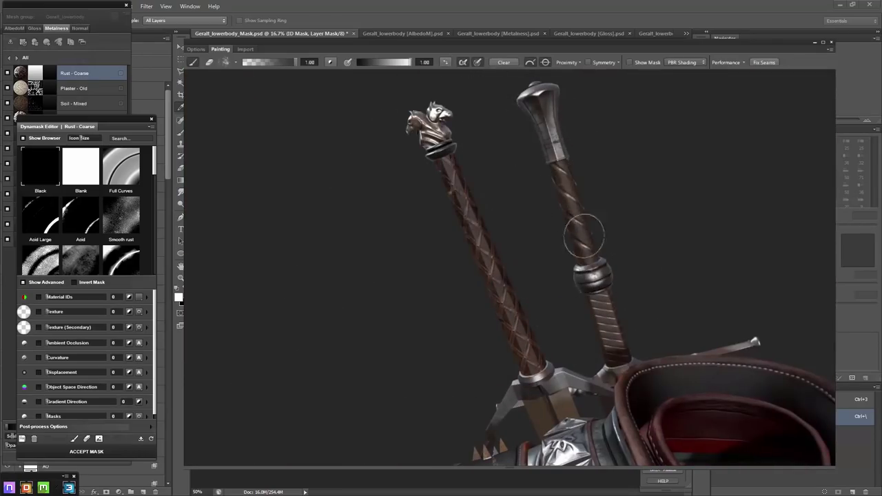
mouse_move(633, 347)
left_mouse_down("alt")
mouse_move(468, 422)
mouse_move(527, 290)
mouse_move(714, 261)
mouse_move(637, 105)
left_mouse_up("alt")
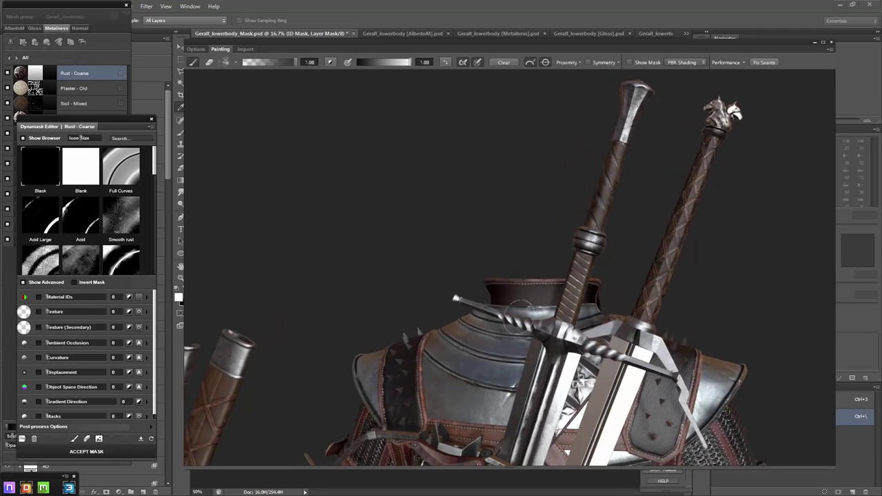
scroll(800, 214, "down", 5)
View the rust mask alone and compare it with the full-colour shaded render
left_click(629, 62)
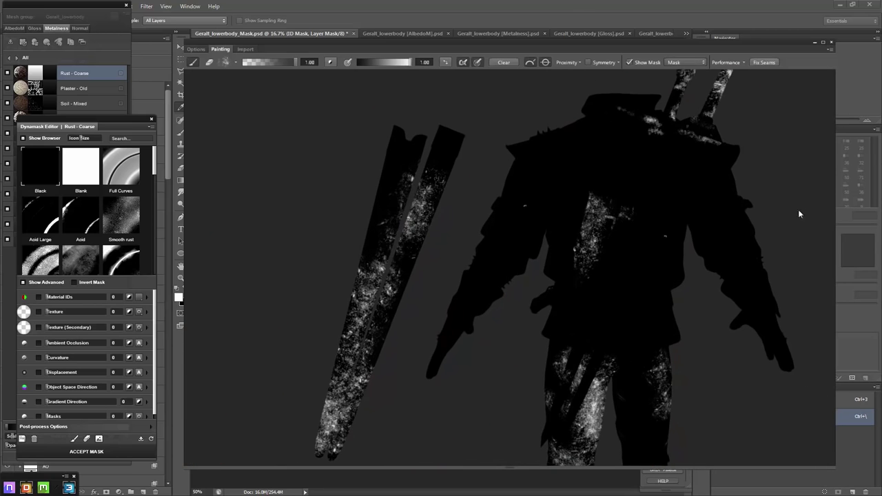
left_click_drag(664, 245, 642, 203, "alt")
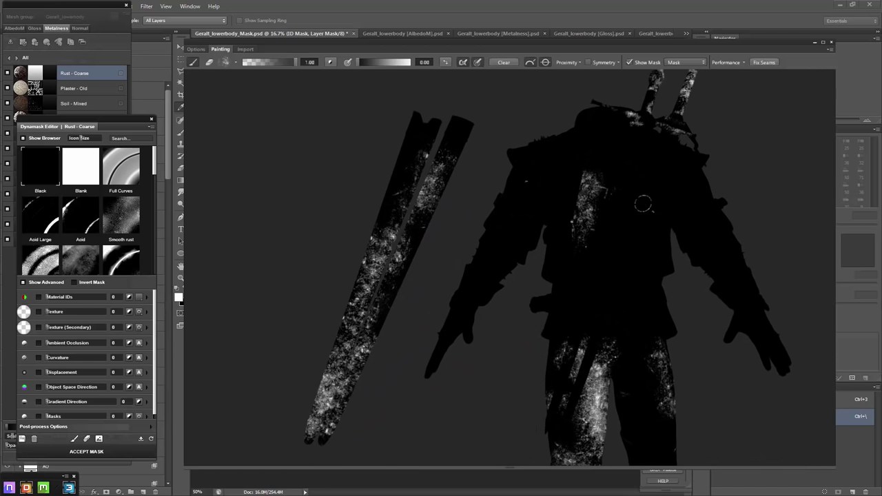
key("x")
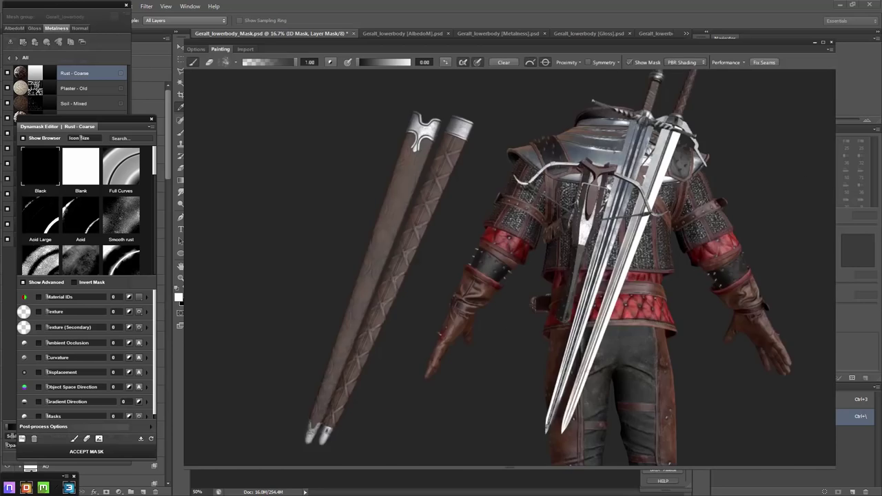
scroll(718, 240, "up", 1)
scroll(733, 261, "up", 3)
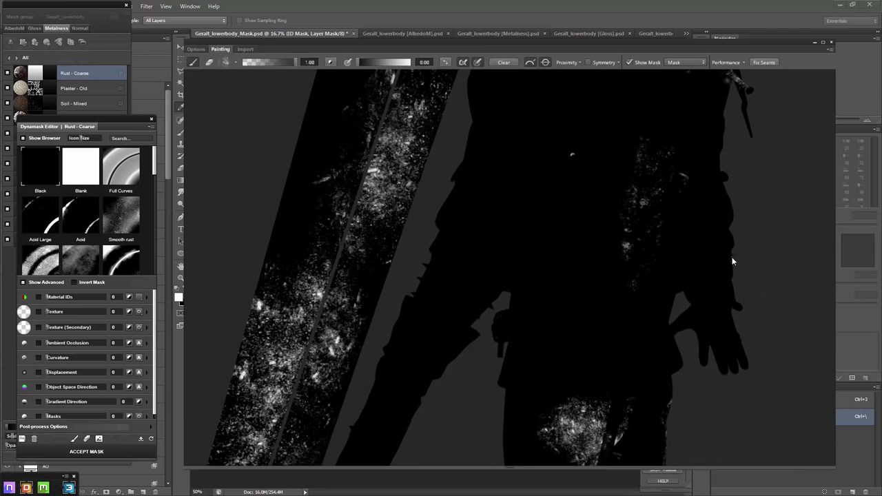
key("x")
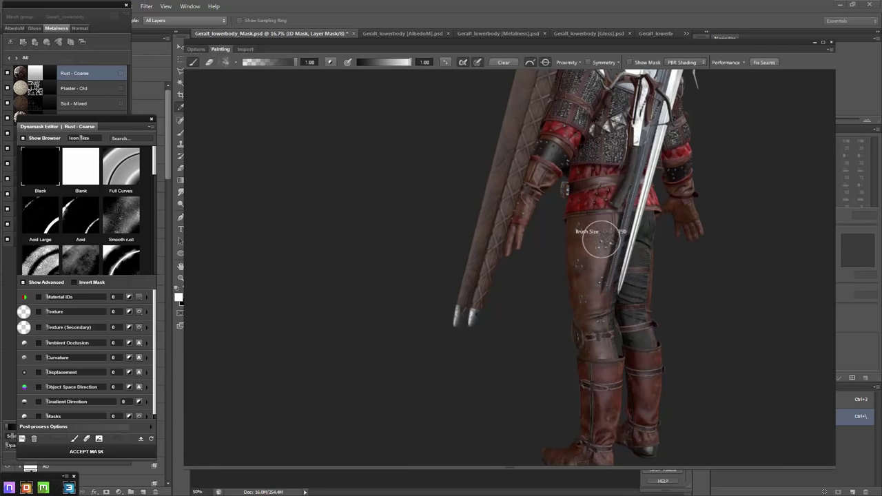
Touch up the rust on the boots and accept the Rust - Coarse mask
mouse_move(634, 255)
middle_mouse_down()
mouse_move(641, 232)
mouse_move(541, 383)
middle_mouse_up()
mouse_move(640, 434)
middle_mouse_down()
mouse_move(577, 324)
mouse_move(418, 309)
mouse_move(552, 340)
middle_mouse_up()
scroll(616, 287, "up", 2)
middle_click_drag(616, 288, 522, 295)
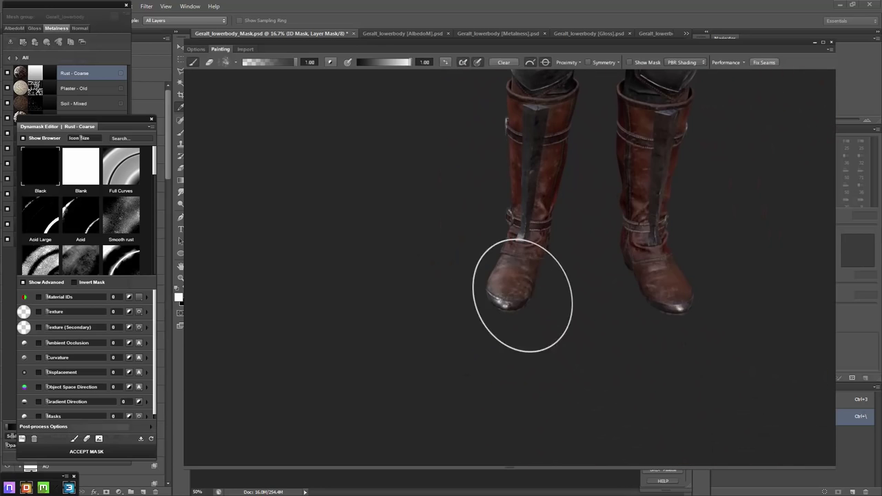
scroll(521, 230, "up", 3)
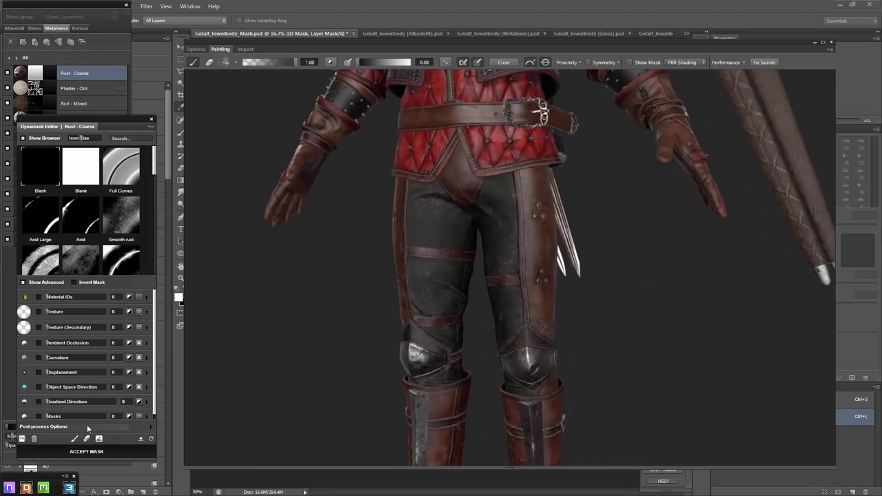
left_click(86, 451)
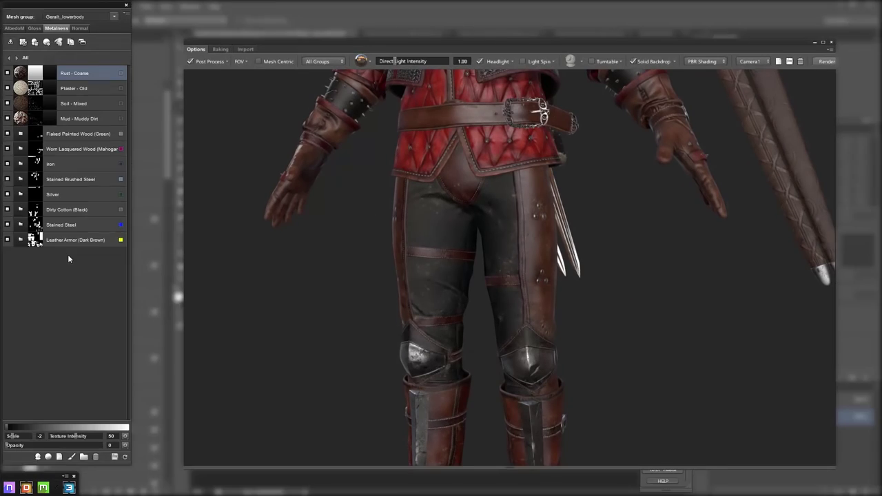
Save the four lower-body texture maps with Ctrl+S and review the rusted legs from behind
scroll(385, 170, "up", 3)
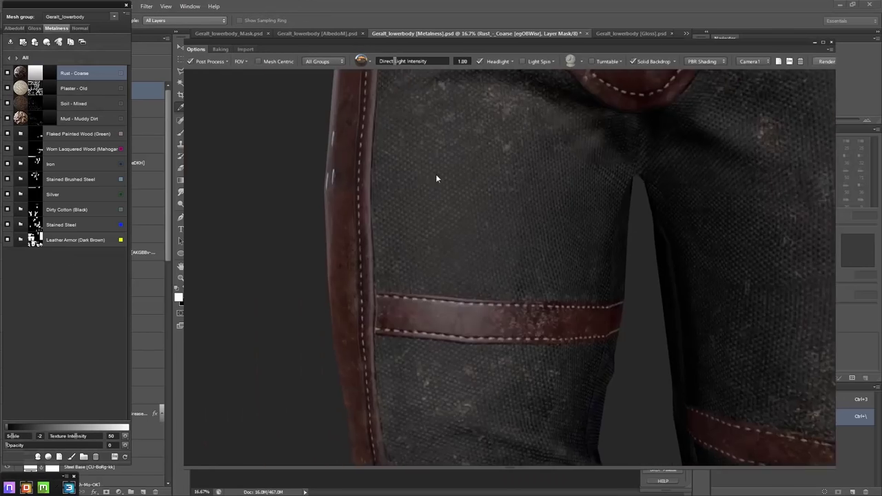
scroll(435, 177, "down", 3)
middle_click_drag(406, 235, 313, 201)
scroll(329, 289, "down", 2)
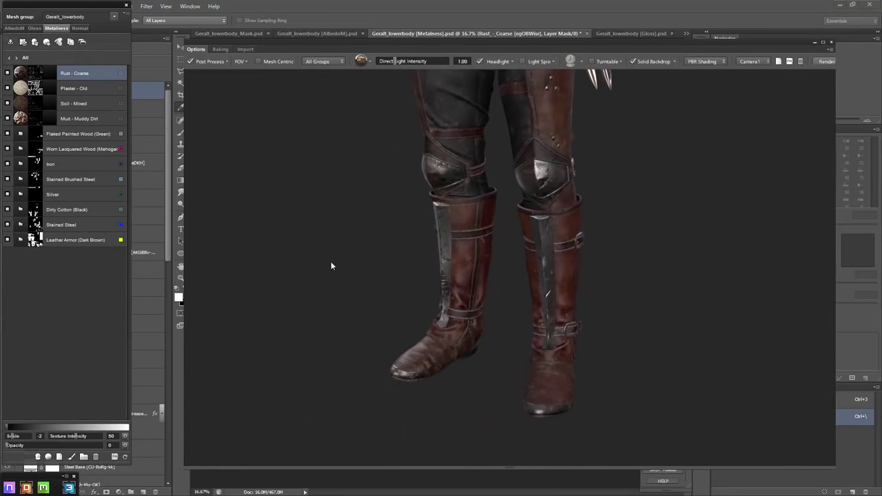
key("ctrl+s")
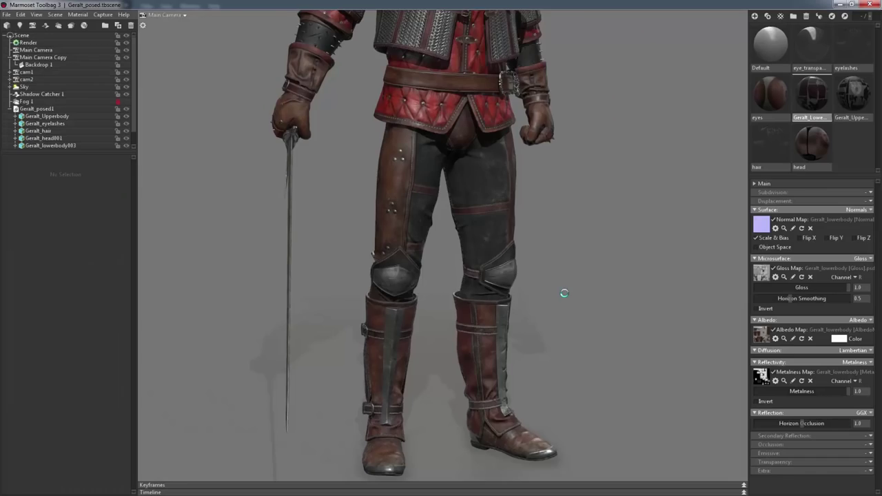
mouse_move(564, 293)
left_mouse_down()
mouse_move(576, 304)
mouse_move(369, 318)
mouse_move(409, 278)
mouse_move(418, 307)
mouse_move(412, 329)
mouse_move(499, 320)
mouse_move(524, 355)
mouse_move(486, 374)
mouse_move(592, 345)
mouse_move(451, 301)
mouse_move(447, 252)
mouse_move(516, 247)
mouse_move(482, 255)
left_mouse_up()
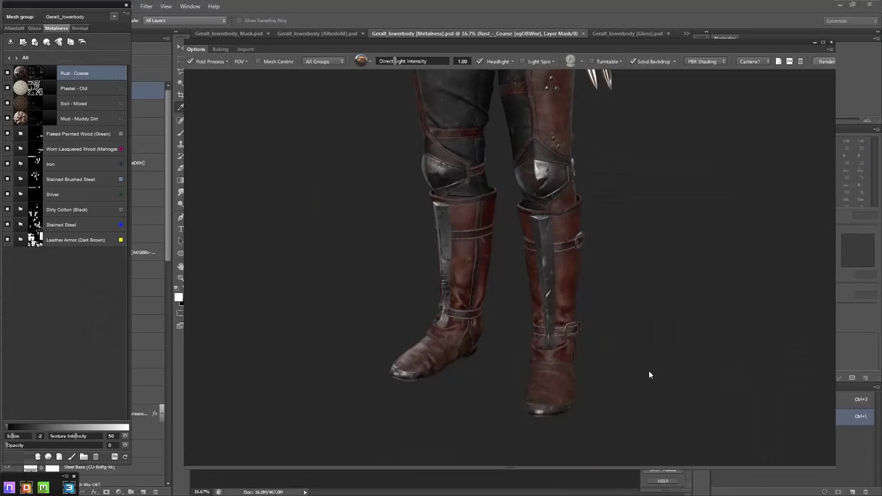
Switch to the Geralt_upperbody mesh group and Save All its maps
left_click(96, 16)
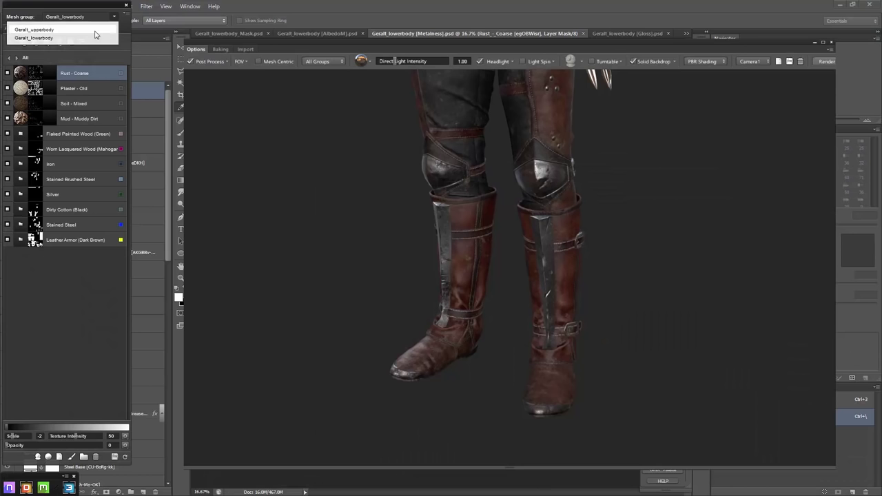
left_click(91, 31)
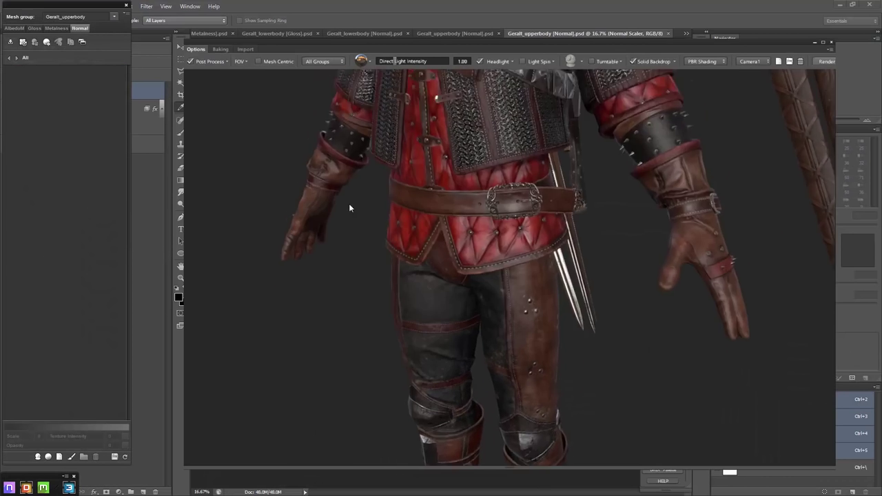
left_click(16, 29)
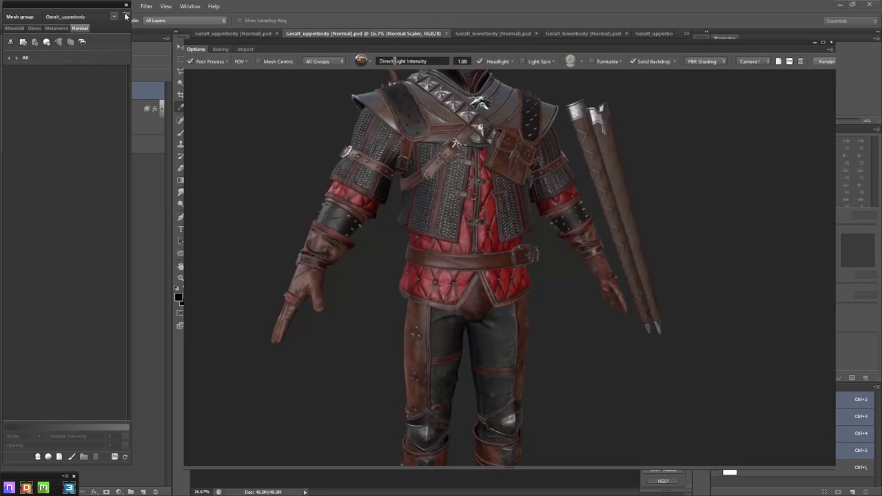
left_click(126, 15)
left_click(53, 53)
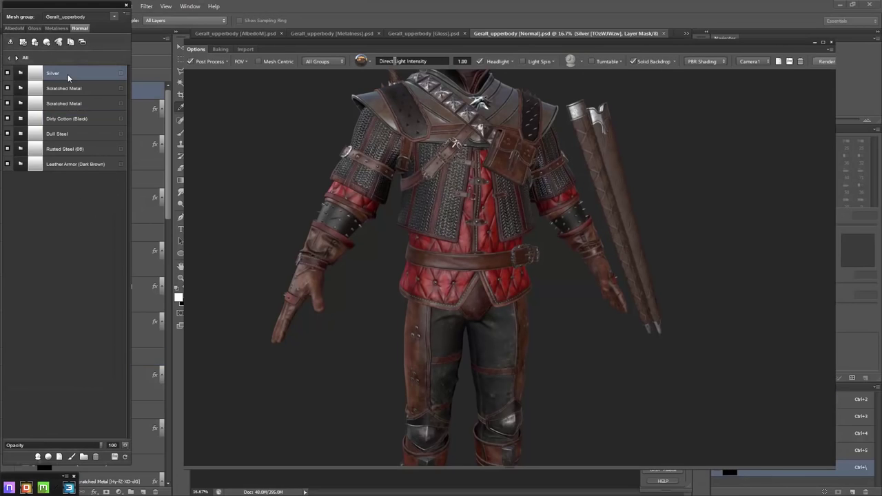
Add a Soil - Mixed material layer to the upper-body stack
left_click(48, 457)
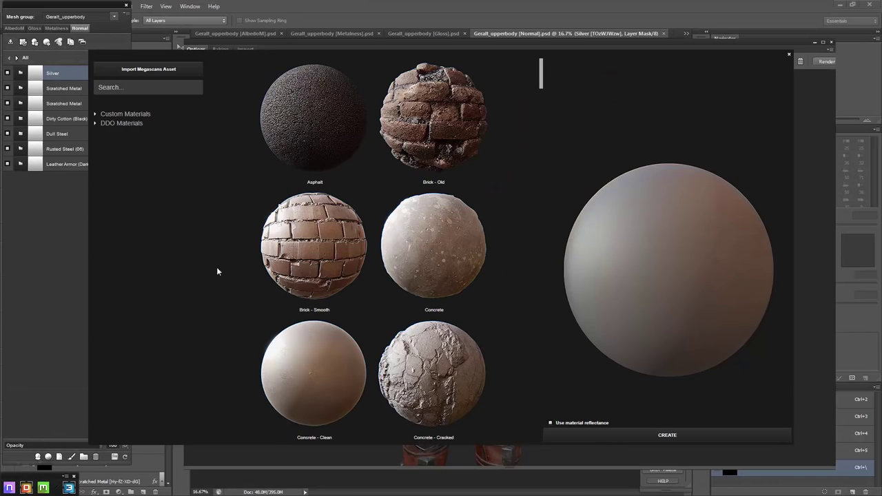
scroll(414, 252, "down", 5)
scroll(413, 252, "down", 5)
scroll(372, 262, "down", 2)
left_click(310, 293)
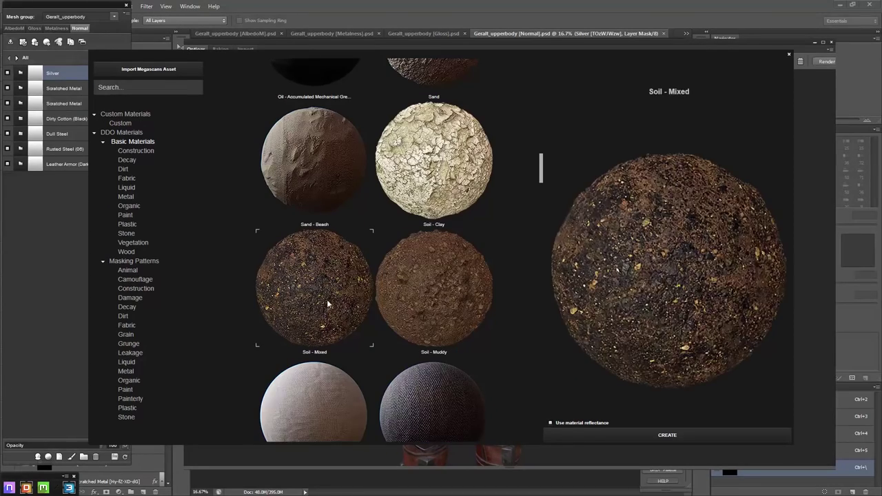
left_click(667, 435)
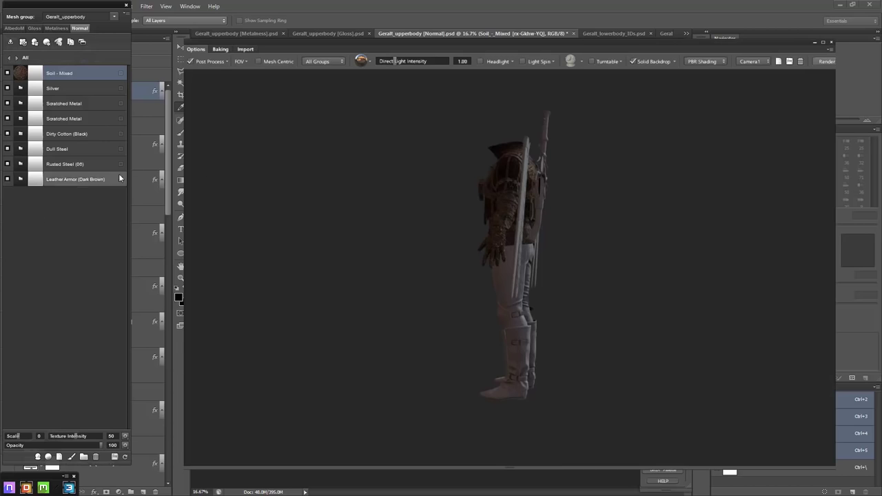
left_click(114, 16)
Switch to Geralt_lowerbody, minimize the 3D preview, and close the DDO project without saving
left_click(101, 31)
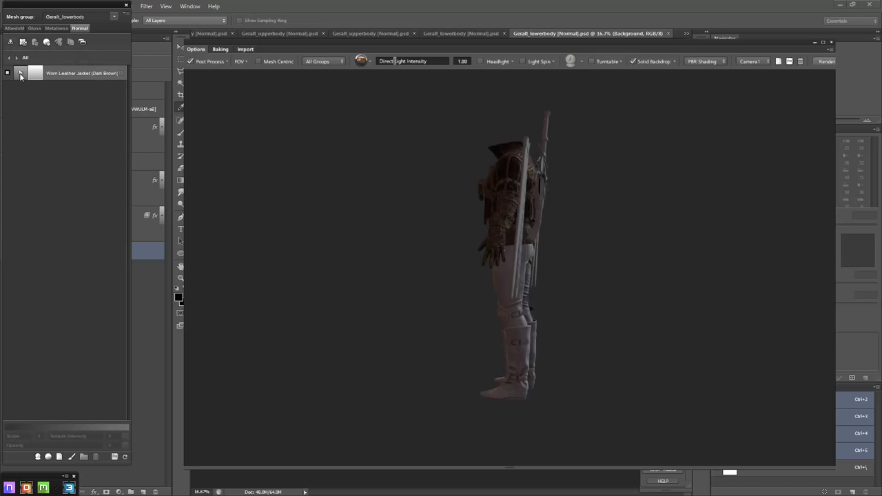
left_click(463, 33)
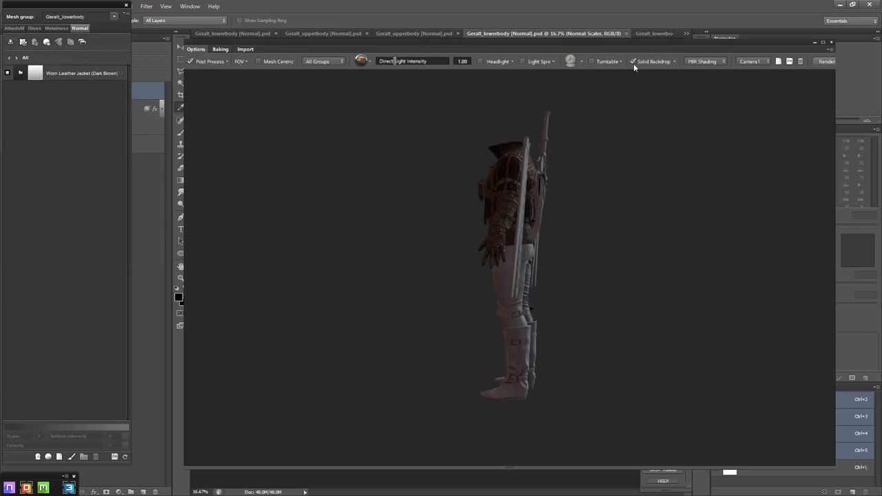
left_click(814, 43)
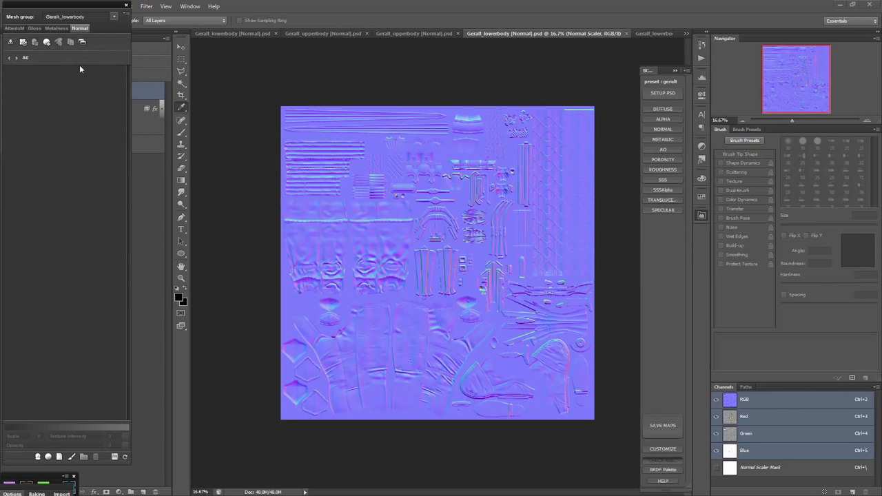
left_click_drag(79, 5, 103, 23)
left_click(150, 22)
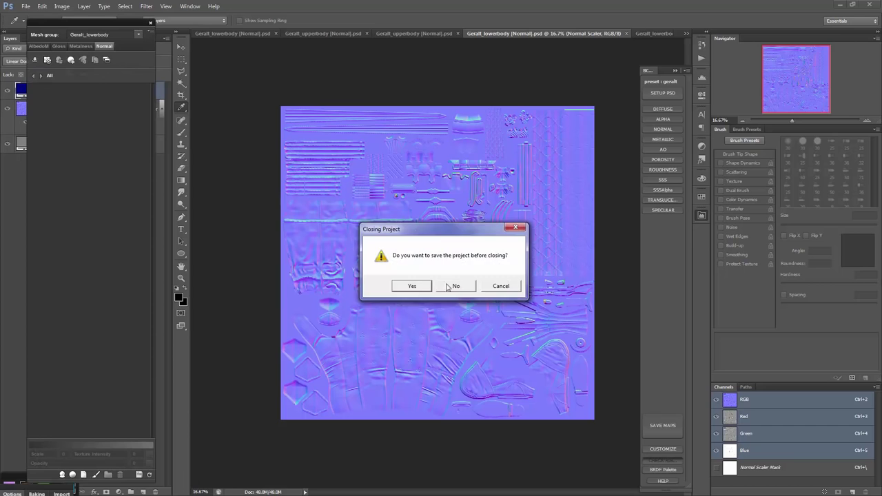
left_click(416, 284)
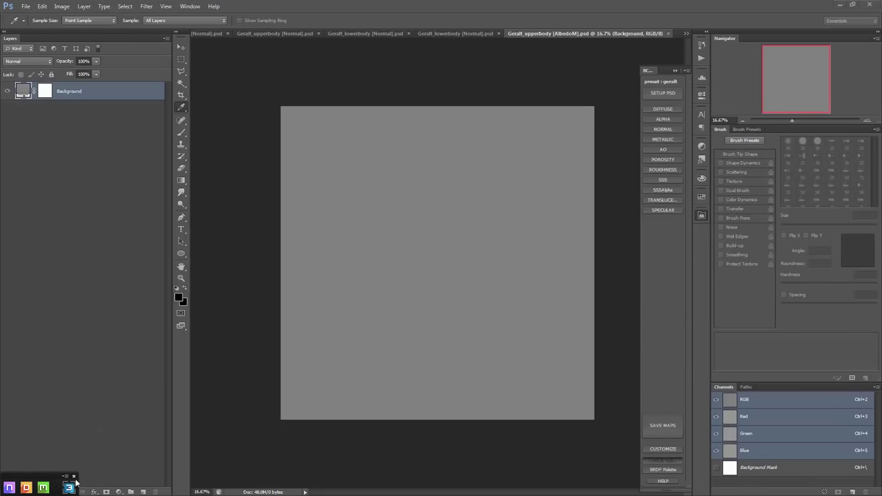
Close the four leftover texture documents, reload the Geralt project and turn on Headlight
left_click(28, 486)
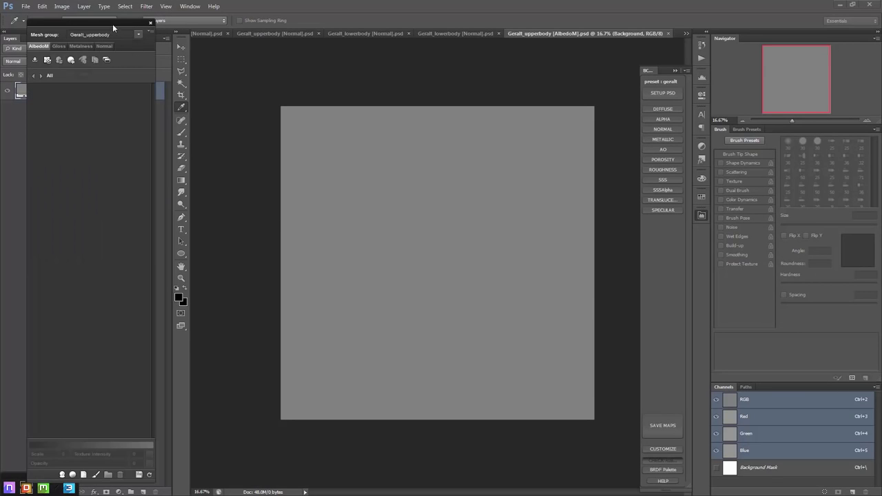
left_click(666, 33)
left_click(666, 33)
left_click(524, 33)
left_click(356, 34)
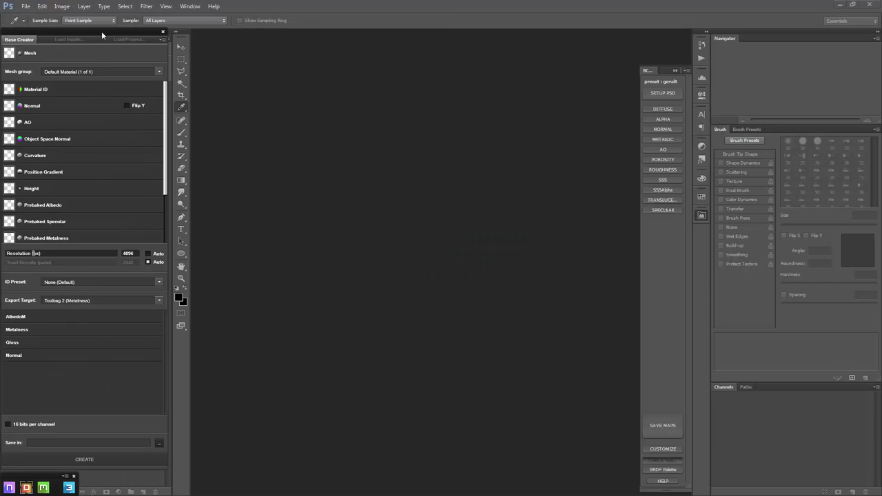
double_click(138, 93)
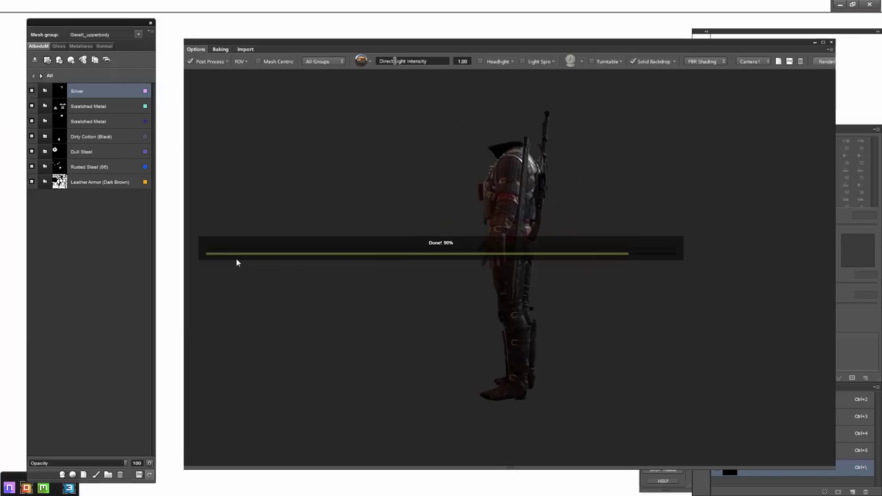
left_click(480, 61)
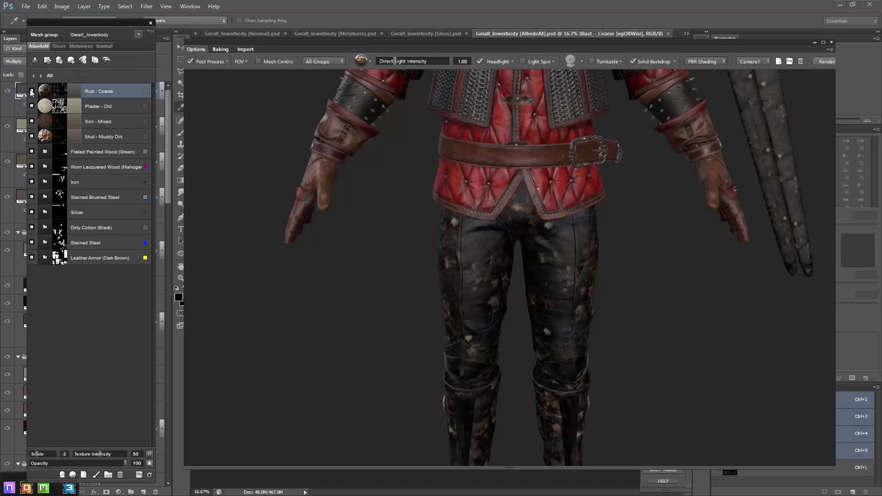
Hide the Rust - Coarse and dirt layers on the Geralt_lowerbody stack
left_click(31, 91)
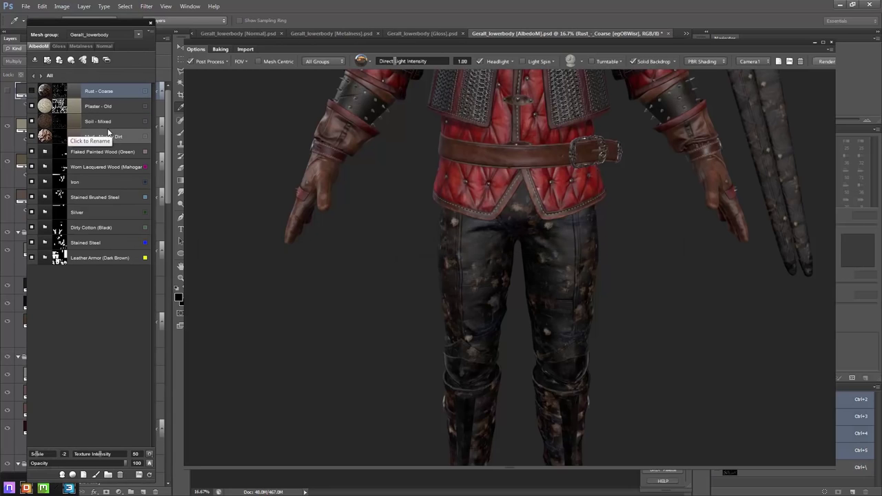
left_click(31, 92)
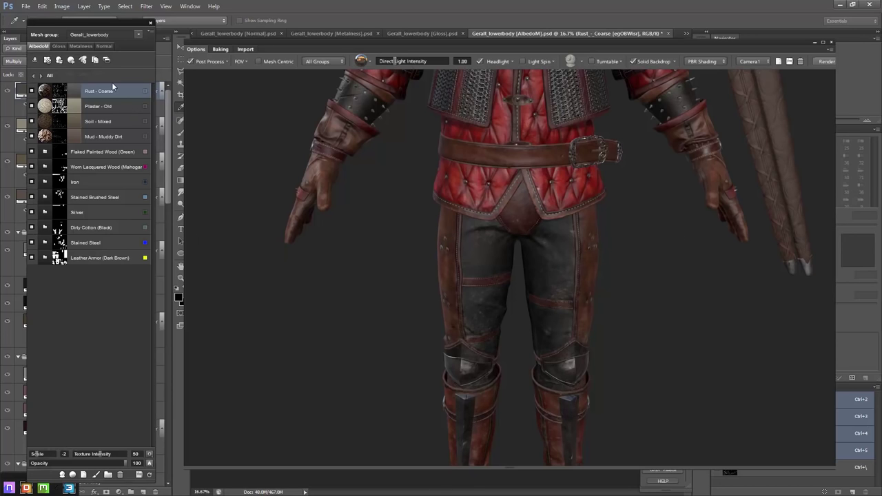
left_click(134, 35)
left_click(103, 53)
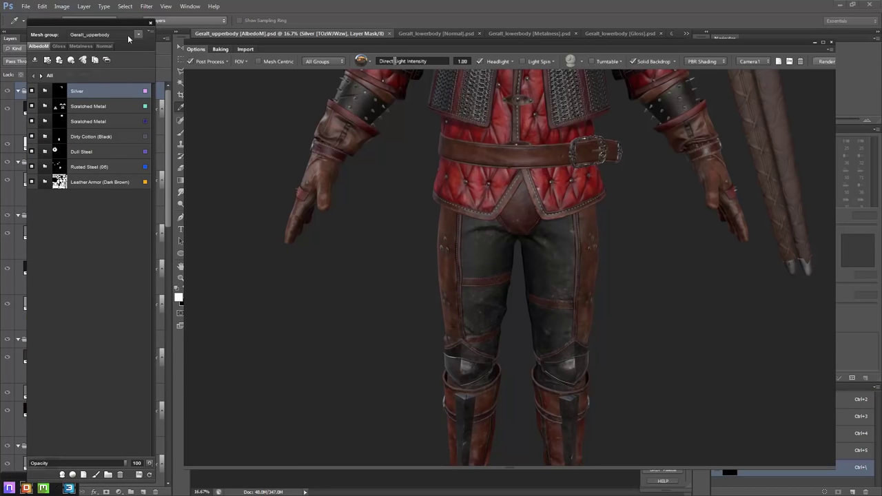
left_click(127, 35)
left_click(120, 47)
Flatten all lower-body layers below Flaked Painted Wood (Green), then switch to Geralt_upperbody
right_click(99, 152)
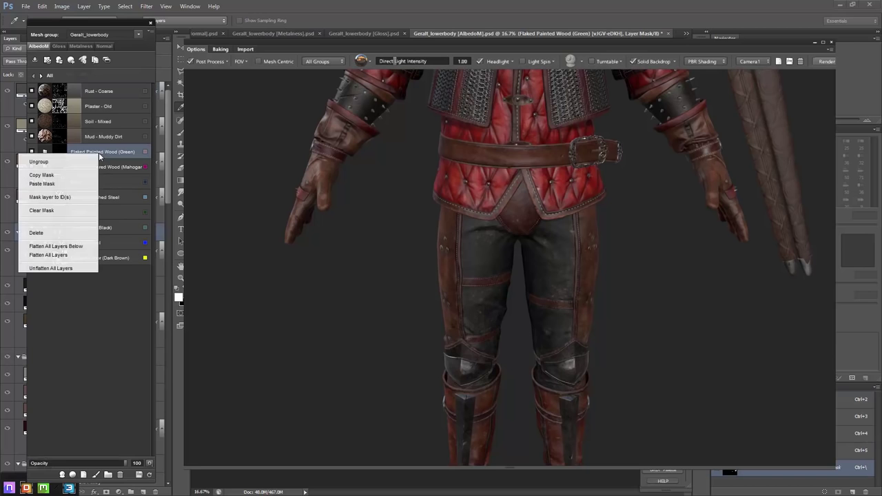
left_click(103, 242)
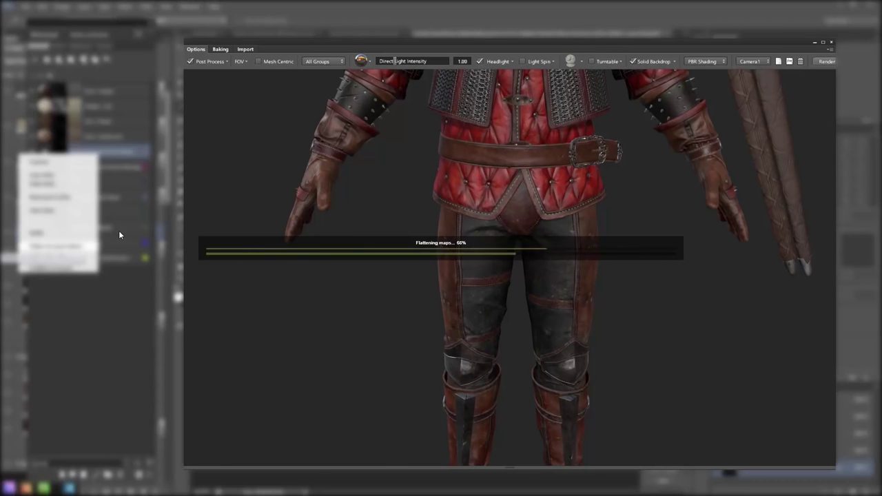
right_click(110, 139)
left_click(45, 324)
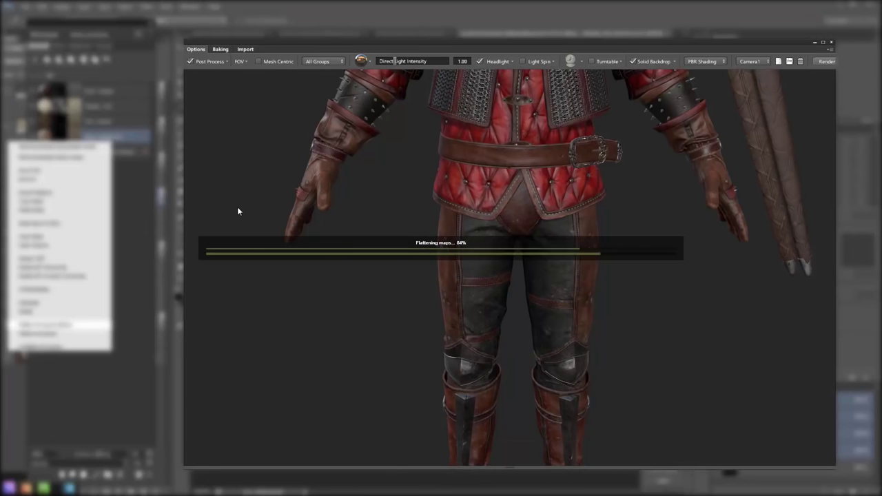
left_click(104, 34)
left_click(99, 52)
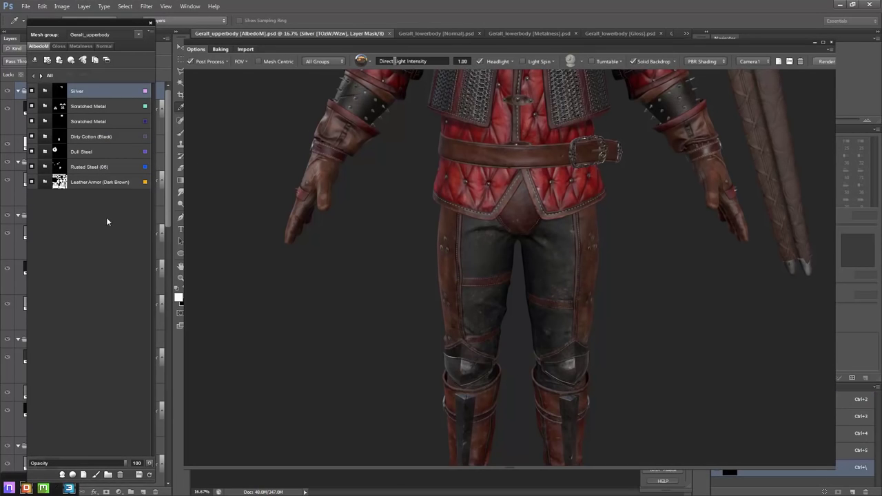
Add a Soil - Mixed material layer and flatten the layers beneath it
left_click(72, 477)
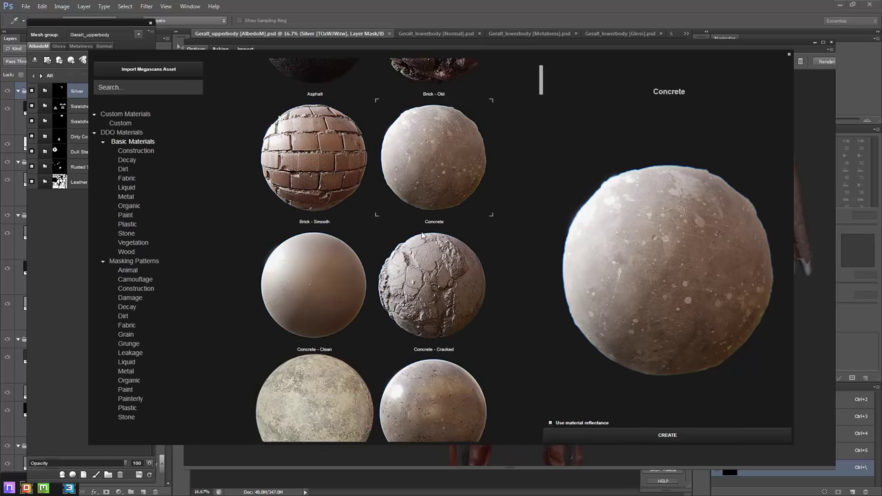
scroll(413, 244, "down", 5)
scroll(413, 244, "down", 3)
left_click(314, 372)
left_click(651, 436)
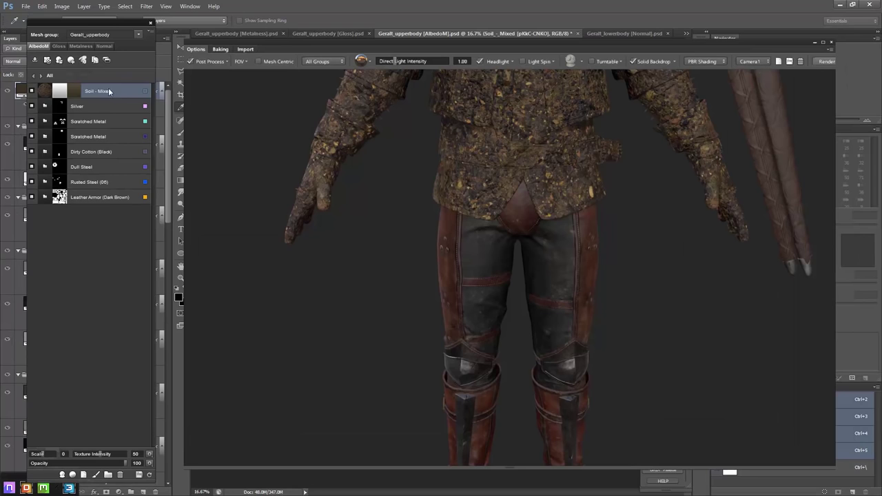
right_click(108, 90)
left_click(41, 272)
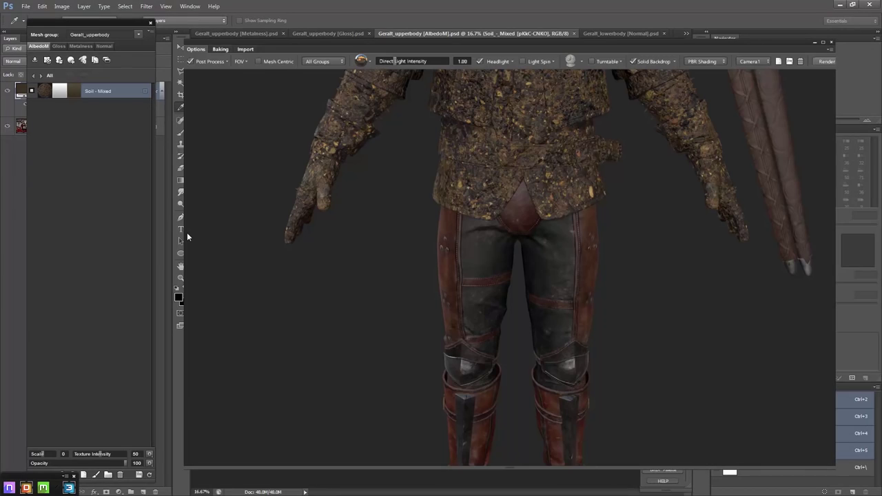
Check the soil on the upper-body Metalness and Gloss maps, then start its Dynamask
mouse_move(374, 172)
left_mouse_down()
mouse_move(391, 334)
mouse_move(390, 309)
left_mouse_up()
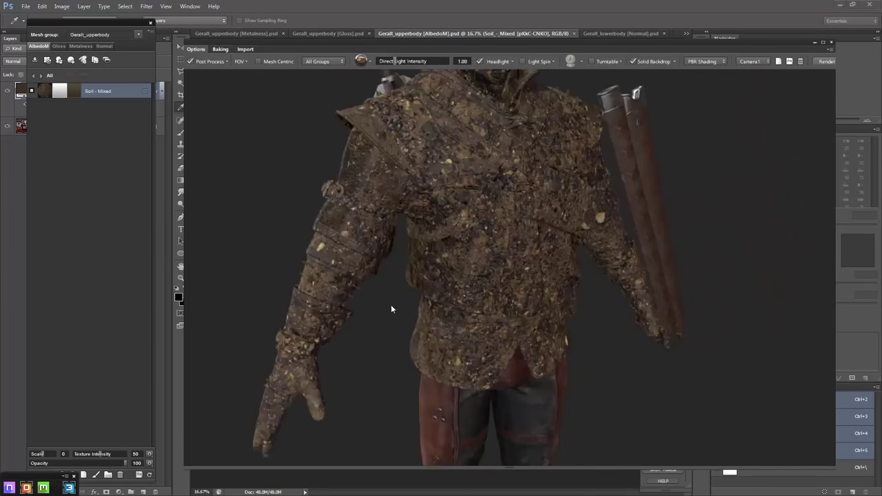
scroll(391, 309, "up", 3)
left_click(80, 45)
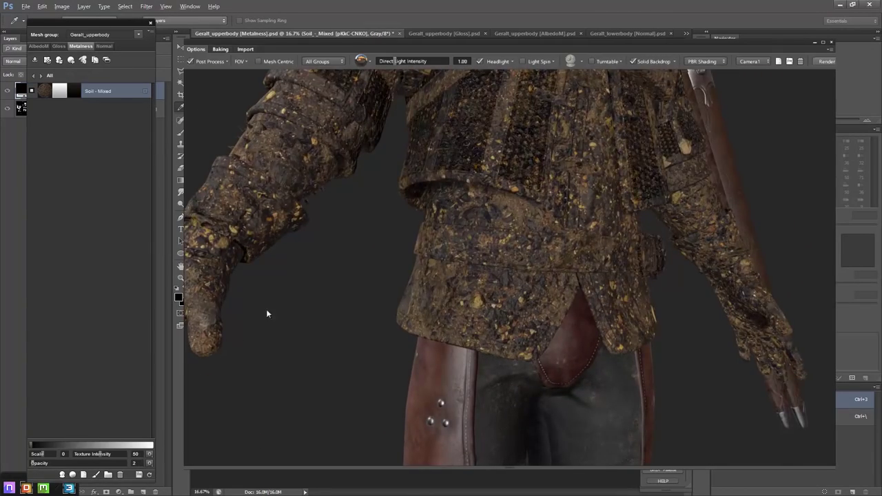
scroll(267, 314, "down", 2)
left_click_drag(267, 314, 274, 326)
left_click(59, 46)
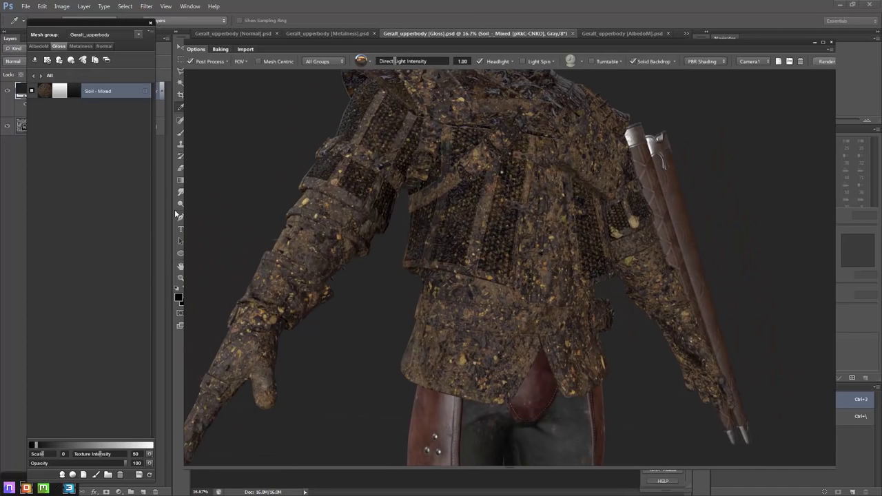
left_click_drag(248, 183, 97, 337)
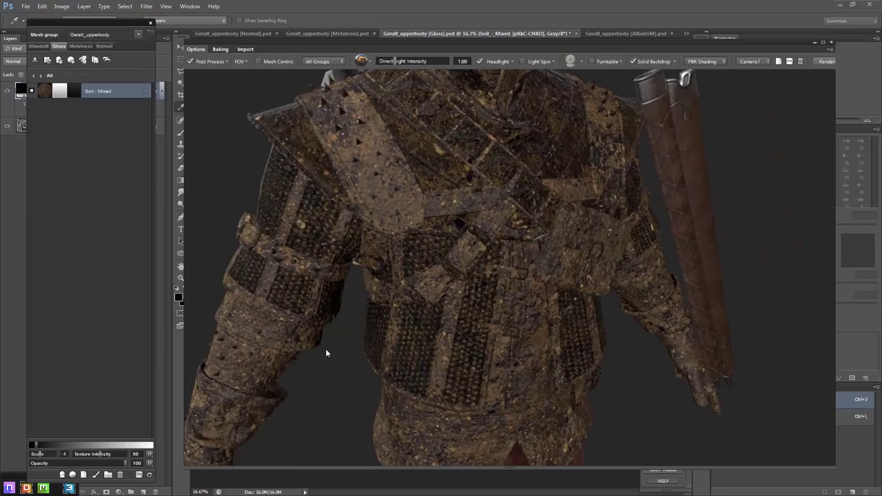
left_click_drag(337, 303, 328, 293)
left_click(444, 285)
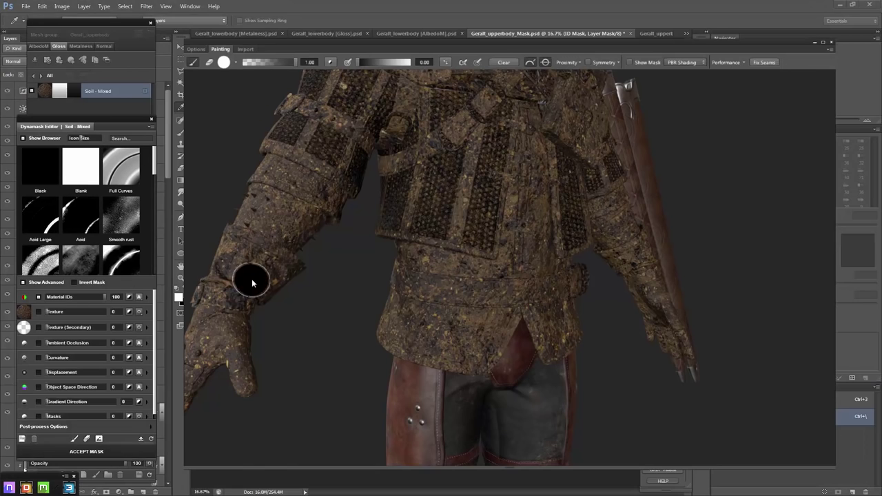
Choose a bottom-row Dirt brush tip with wider spacing and Shape Dynamics enabled
left_click(131, 210)
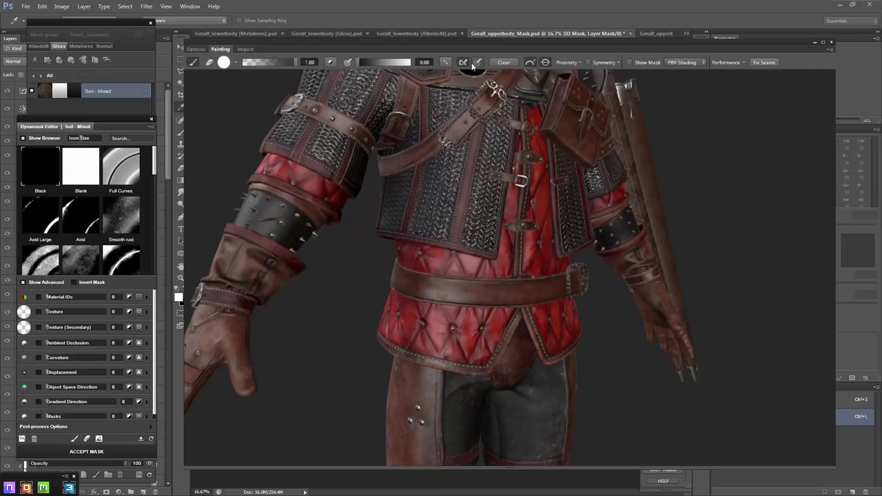
left_click(236, 62)
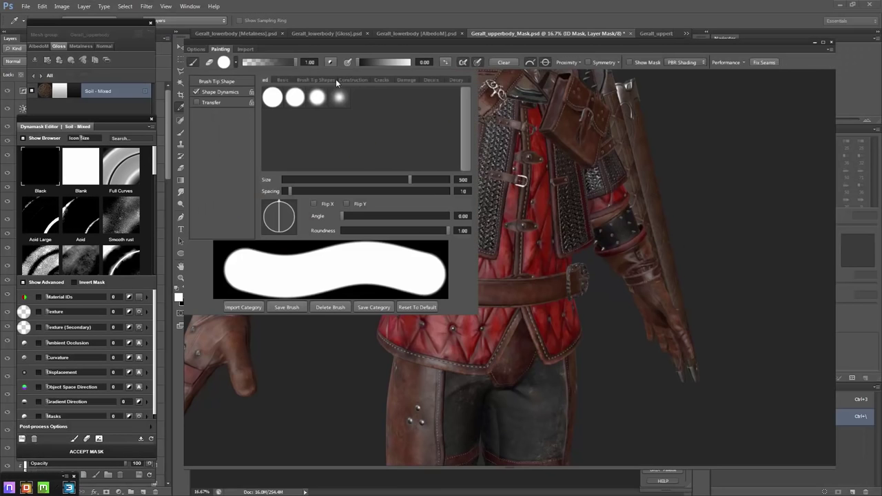
left_click(347, 83)
left_click(344, 123)
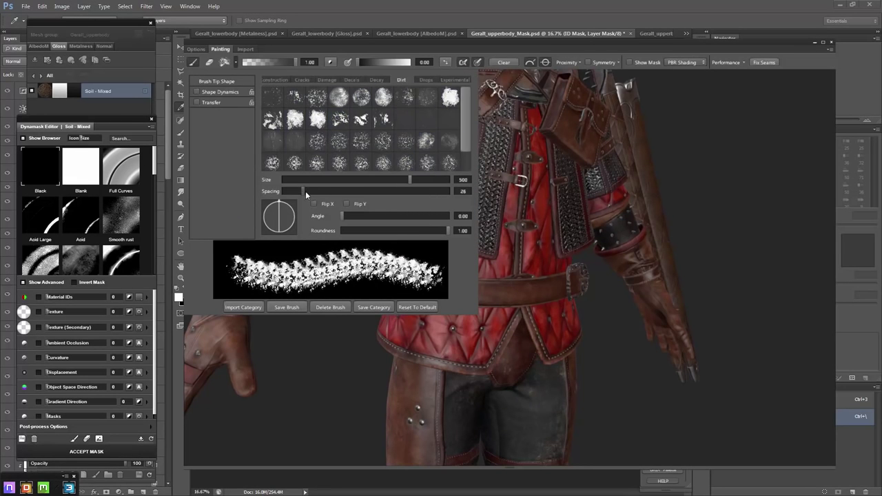
left_click_drag(305, 191, 316, 190)
left_click(361, 140)
left_click(426, 141)
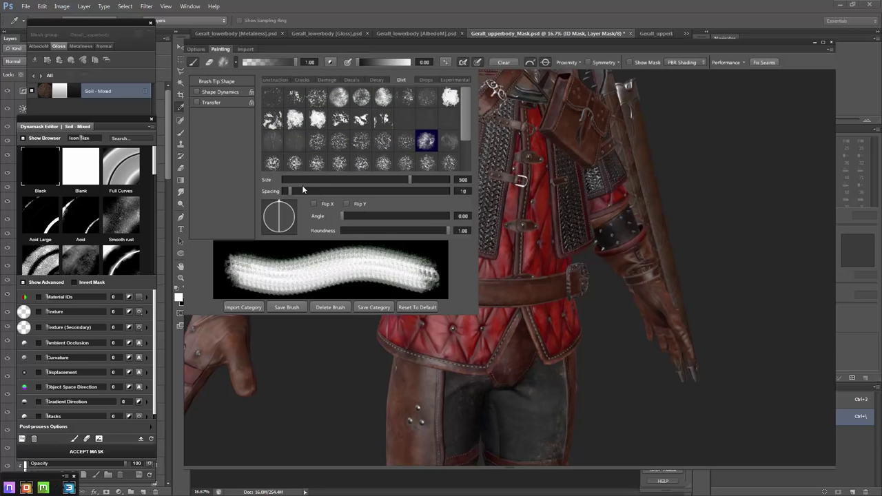
left_click(294, 163)
left_click(219, 91)
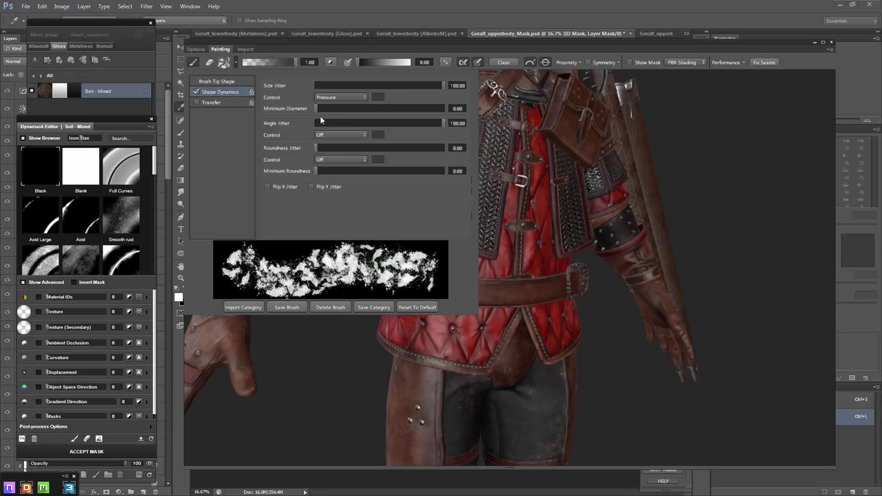
key("Escape")
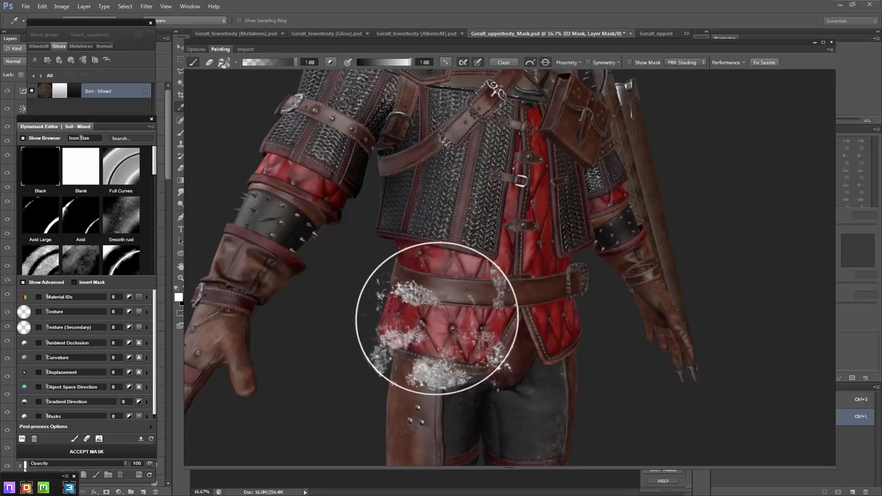
Add size and roundness jitter in the brush's Shape Dynamics
left_click_drag(497, 344, 462, 334)
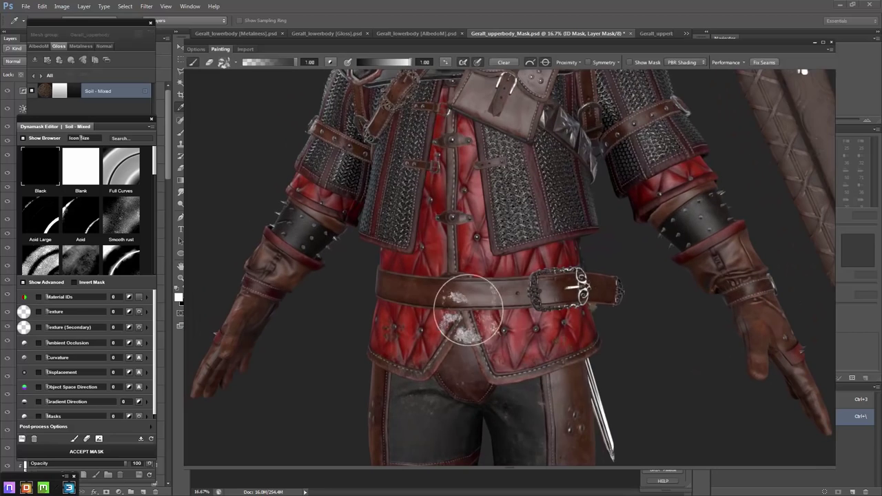
left_click(224, 62)
left_click(216, 80)
left_click(360, 120)
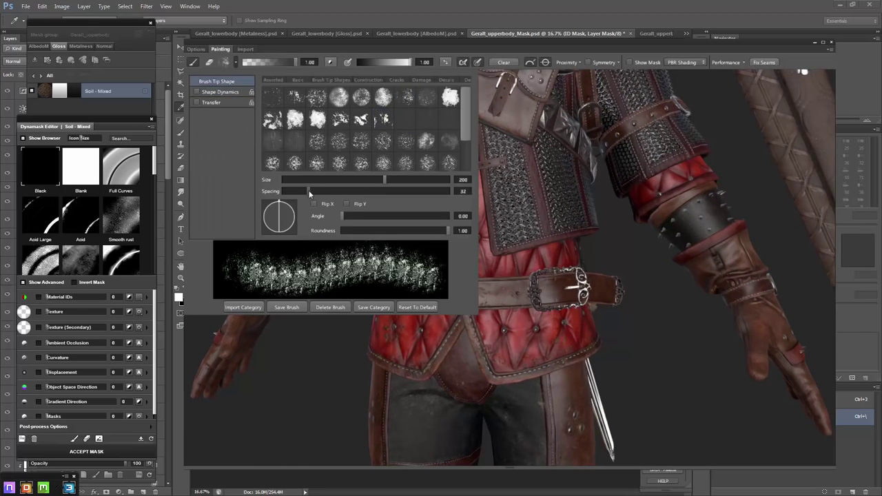
left_click(219, 92)
left_click(346, 86)
left_click(374, 147)
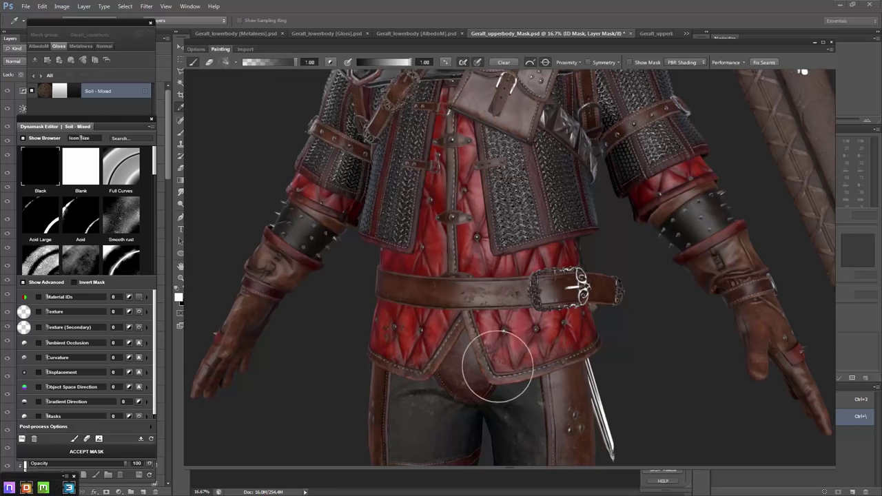
Show only the upper body mesh group in the viewport for mask painting
left_click_drag(323, 336, 396, 334)
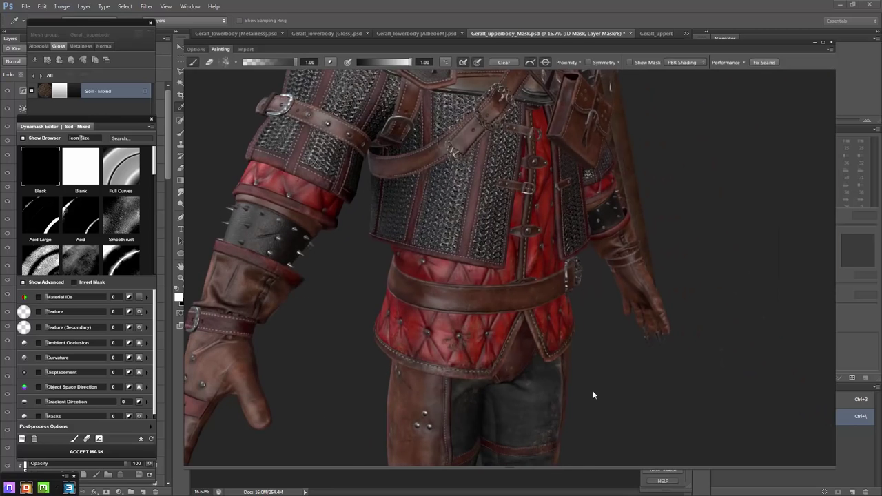
mouse_move(593, 394)
left_mouse_down()
mouse_move(374, 355)
mouse_move(279, 77)
left_mouse_up()
mouse_move(314, 189)
left_mouse_down()
mouse_move(384, 207)
mouse_move(246, 69)
left_mouse_up()
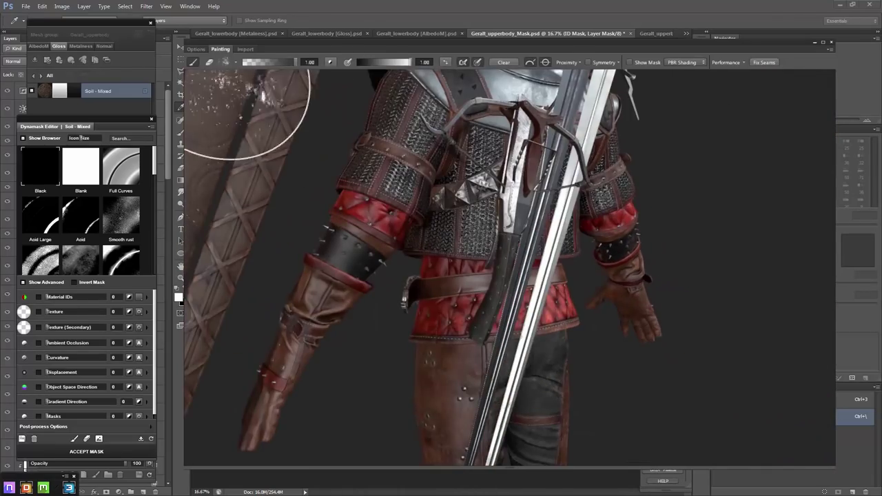
left_click(195, 49)
left_click(319, 61)
left_click(330, 90)
left_click(220, 49)
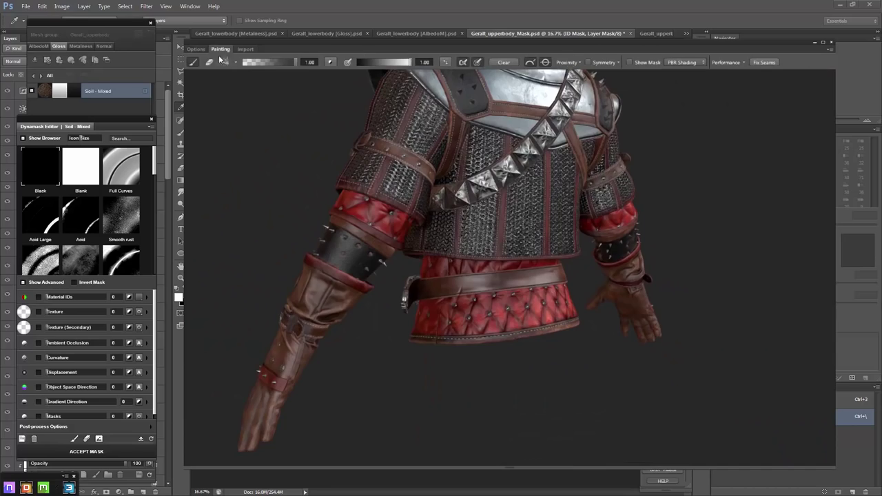
Shrink the brush to size 200 and frame the torso and arm
mouse_move(576, 332)
left_mouse_down()
mouse_move(473, 376)
mouse_move(552, 333)
left_mouse_up()
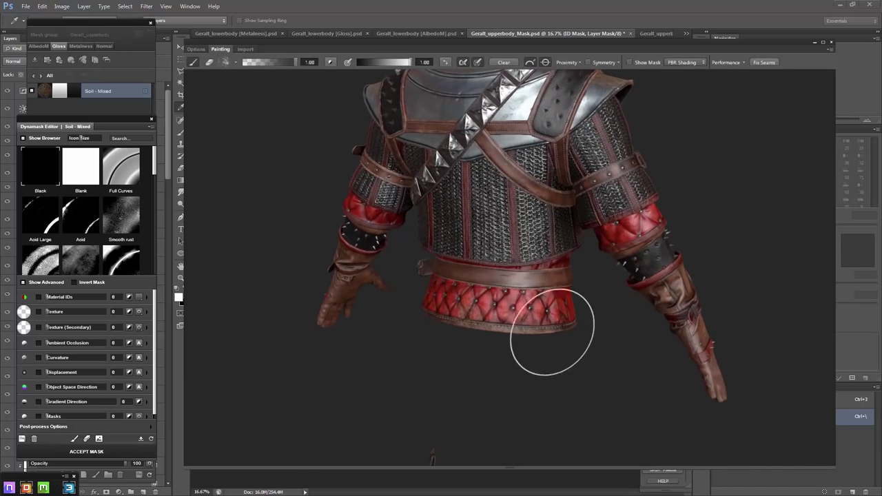
left_click_drag(640, 313, 448, 266)
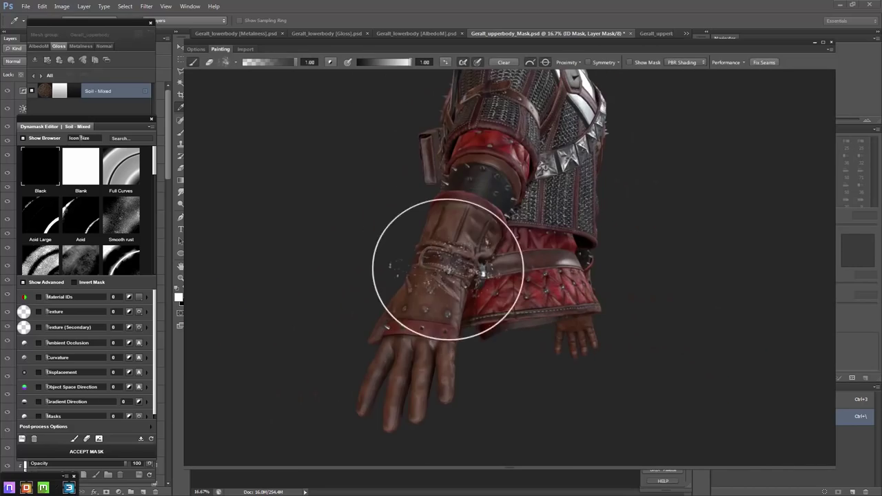
left_click_drag(404, 383, 698, 279)
scroll(419, 223, "up", 3)
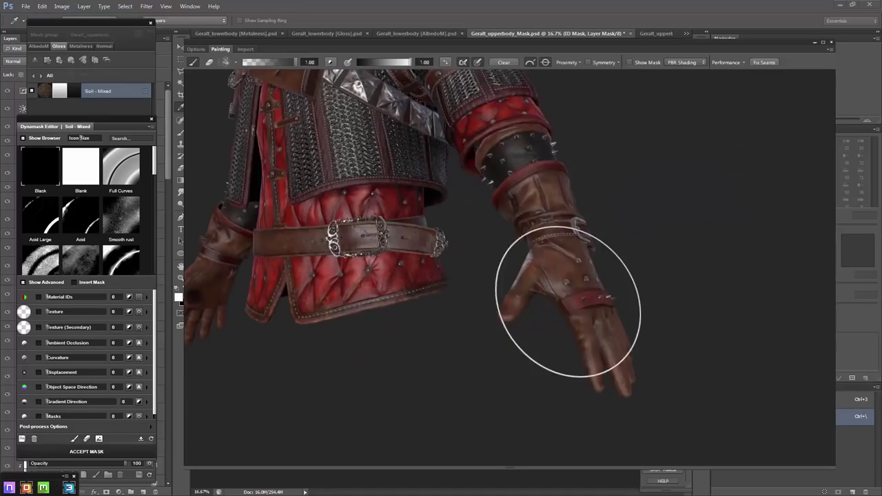
key("bracketleft")
left_click_drag(582, 245, 627, 258)
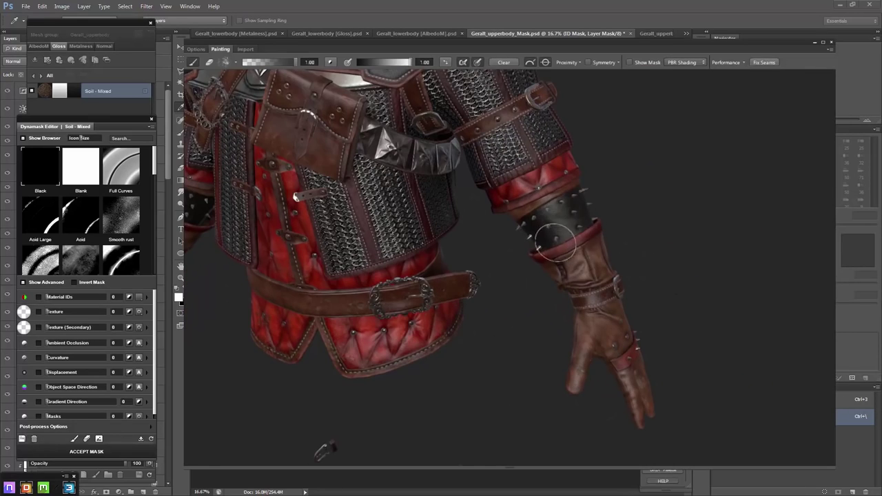
left_click_drag(536, 235, 404, 226)
Widen the brush dab spacing again and check the Shape Dynamics settings
left_click(235, 62)
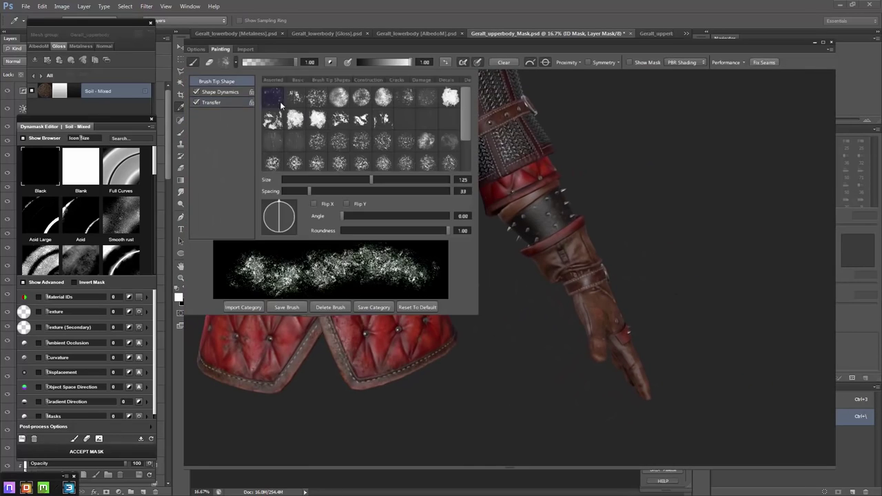
left_click_drag(286, 191, 320, 192)
left_click(221, 92)
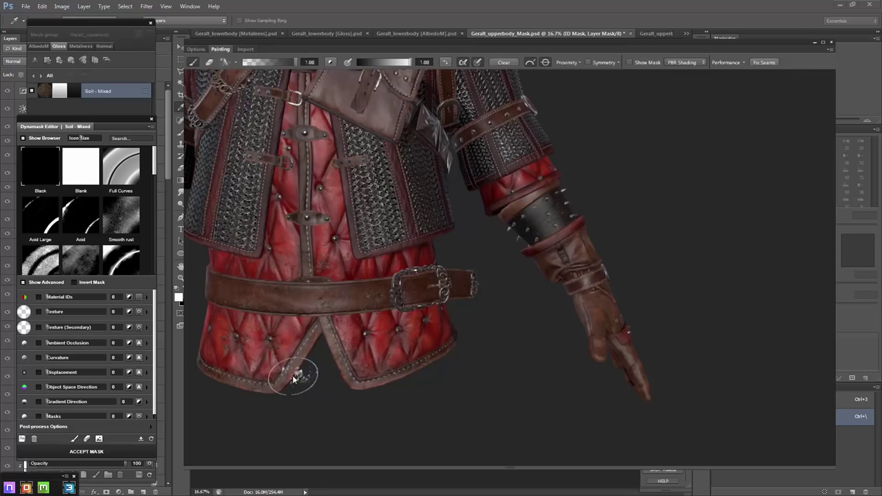
left_click_drag(293, 377, 237, 276)
left_click_drag(351, 246, 264, 441)
In black-and-white mask view, tone down the soil speckles on the lower torso
key("m")
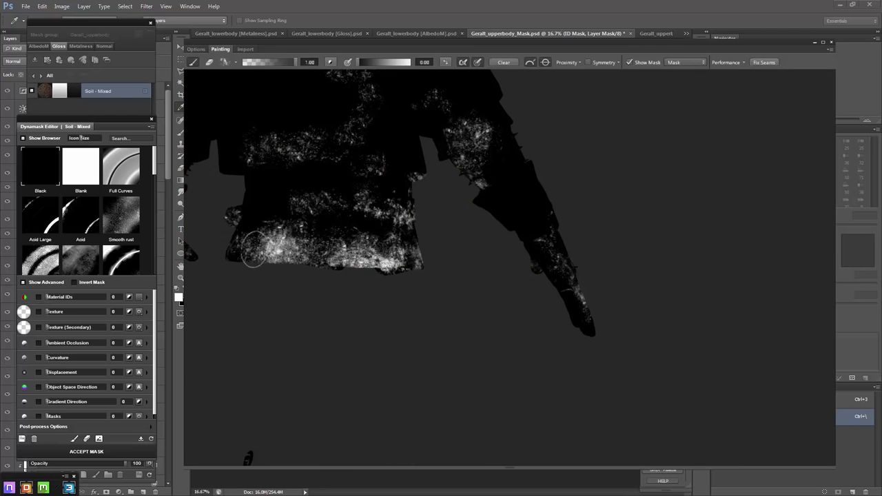
left_click_drag(351, 197, 374, 266)
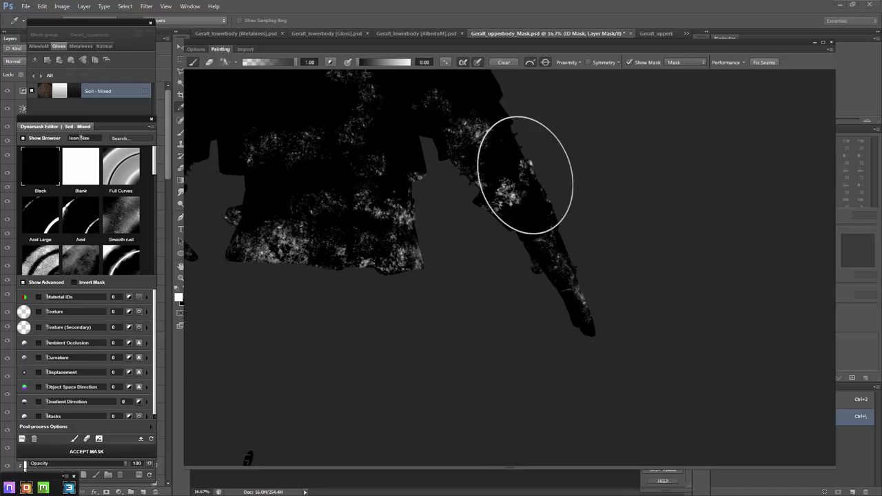
mouse_move(525, 176)
left_mouse_down()
mouse_move(448, 167)
mouse_move(557, 222)
mouse_move(683, 239)
mouse_move(280, 361)
mouse_move(382, 421)
mouse_move(338, 281)
mouse_move(462, 333)
mouse_move(364, 252)
mouse_move(351, 256)
mouse_move(324, 337)
mouse_move(564, 241)
mouse_move(567, 266)
mouse_move(504, 253)
mouse_move(575, 223)
mouse_move(587, 223)
mouse_move(470, 282)
mouse_move(653, 261)
mouse_move(715, 361)
mouse_move(540, 196)
left_mouse_up()
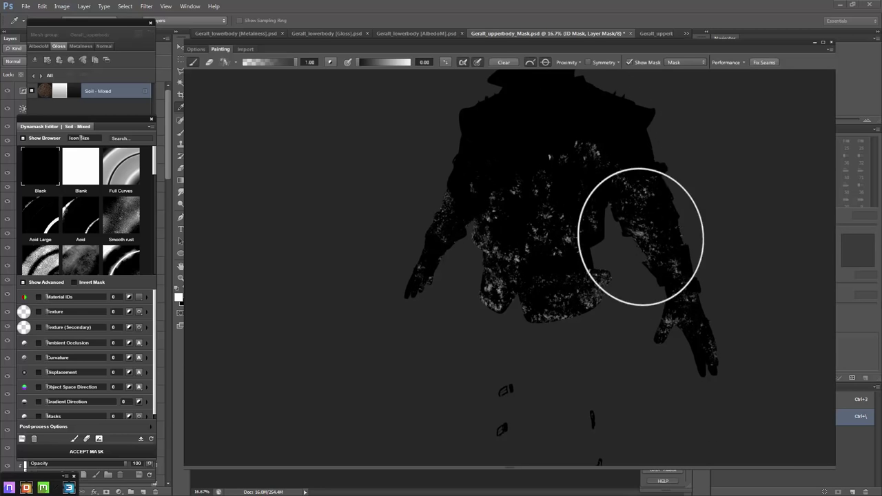
mouse_move(641, 236)
left_mouse_down("alt")
mouse_move(455, 177)
mouse_move(523, 117)
mouse_move(496, 129)
left_mouse_up("alt")
scroll(496, 128, "up", 5)
scroll(475, 248, "down", 2)
scroll(475, 248, "down", 3)
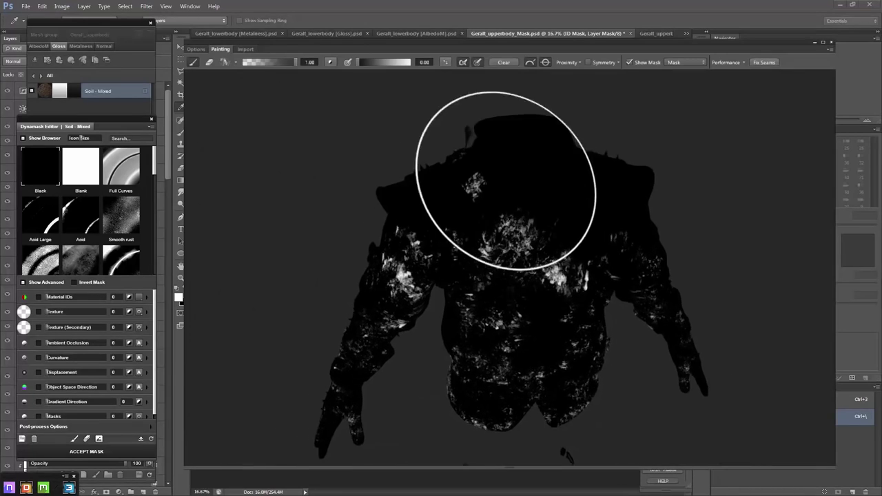
left_click_drag(505, 168, 543, 283, "alt")
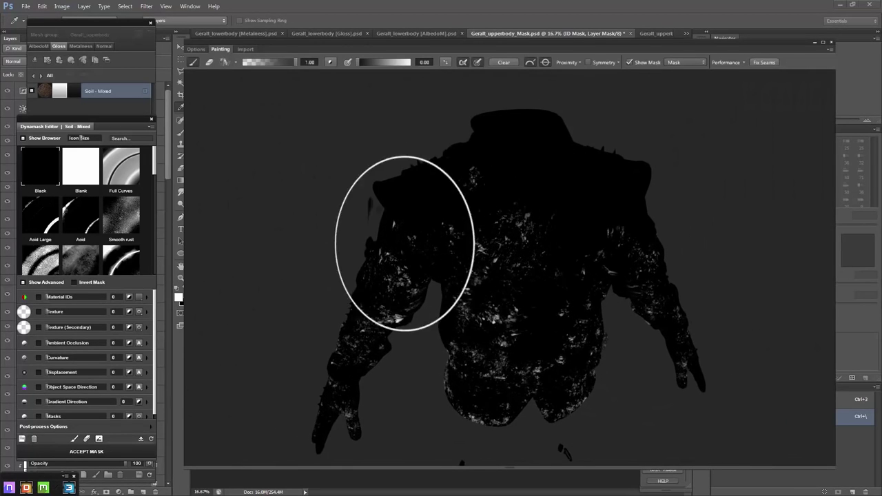
In shaded view, set the brush to add soil at full strength with a smaller size
key("m")
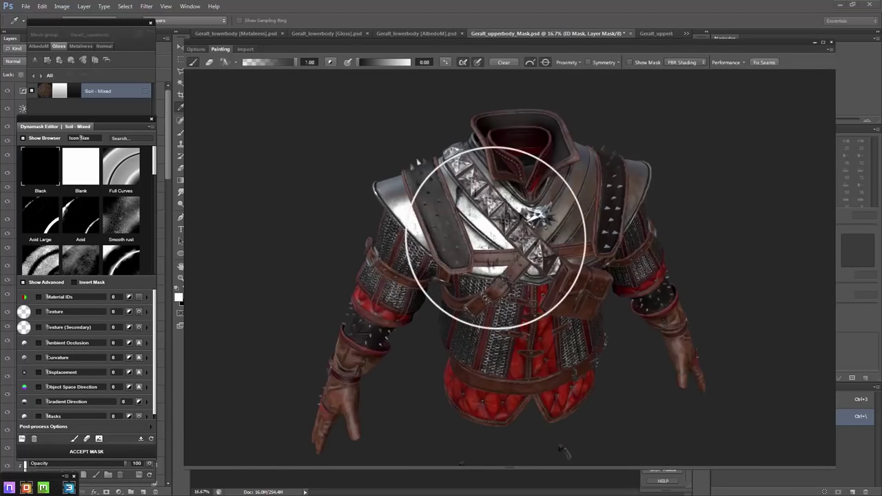
scroll(478, 252, "up", 2)
left_click_drag(669, 226, 659, 144, "alt")
scroll(465, 162, "up", 2)
key("x")
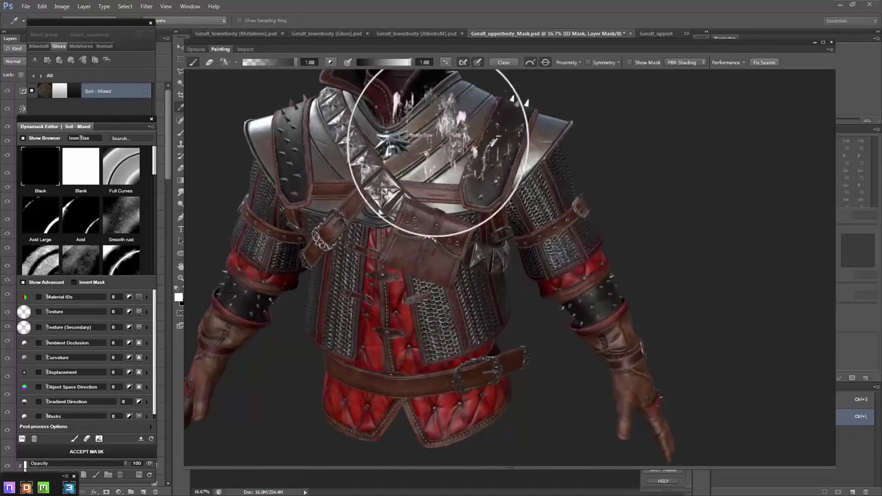
key("bracketleft")
key("bracketleft")
key("bracketleft")
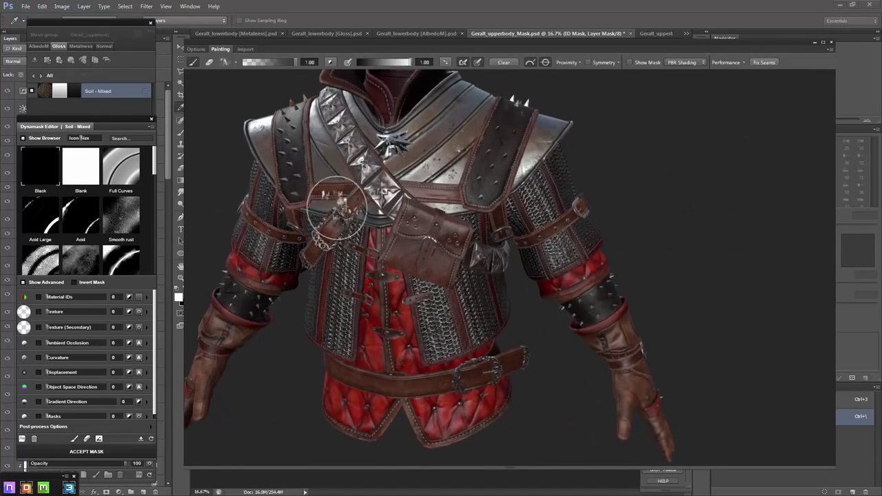
left_click_drag(569, 305, 442, 311, "alt")
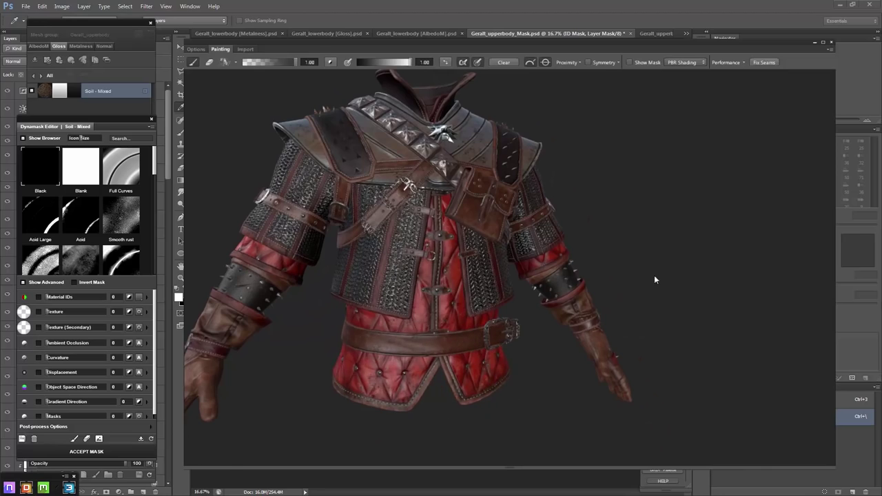
mouse_move(655, 280)
left_mouse_down("alt")
mouse_move(388, 299)
mouse_move(582, 189)
mouse_move(411, 334)
left_mouse_up("alt")
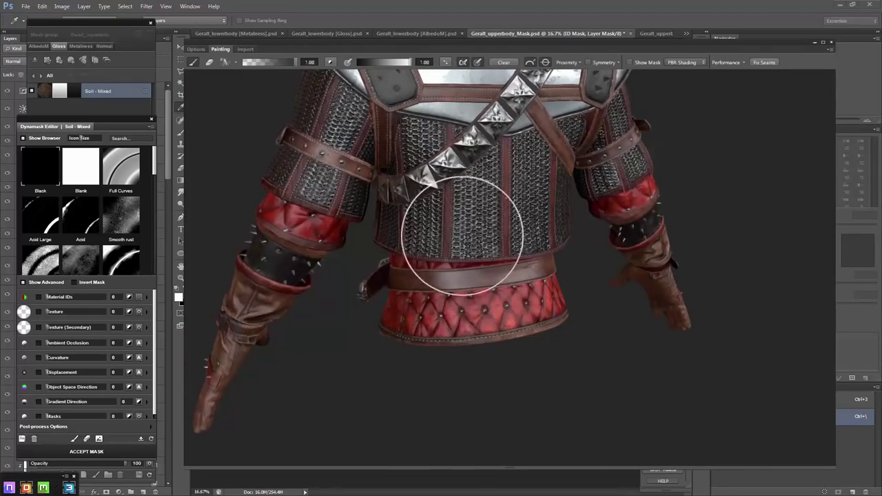
mouse_move(461, 235)
left_mouse_down("alt")
mouse_move(508, 206)
mouse_move(422, 245)
left_mouse_up("alt")
mouse_move(615, 235)
left_mouse_down("alt")
mouse_move(634, 189)
mouse_move(610, 266)
mouse_move(462, 344)
left_mouse_up("alt")
Check the soil mask coverage around the right arm and front
key("m")
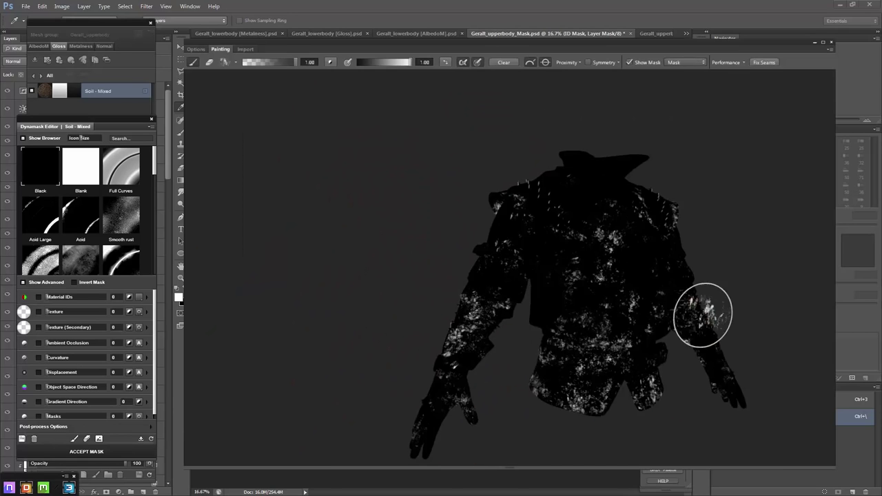
key("m")
key("m")
left_click_drag(769, 345, 744, 332, "alt")
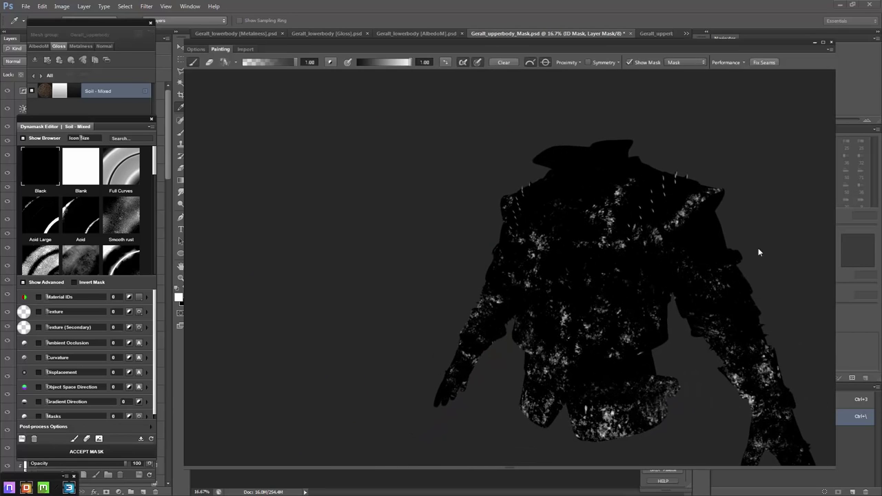
left_click_drag(758, 252, 699, 232, "alt")
left_click_drag(525, 164, 556, 111, "alt")
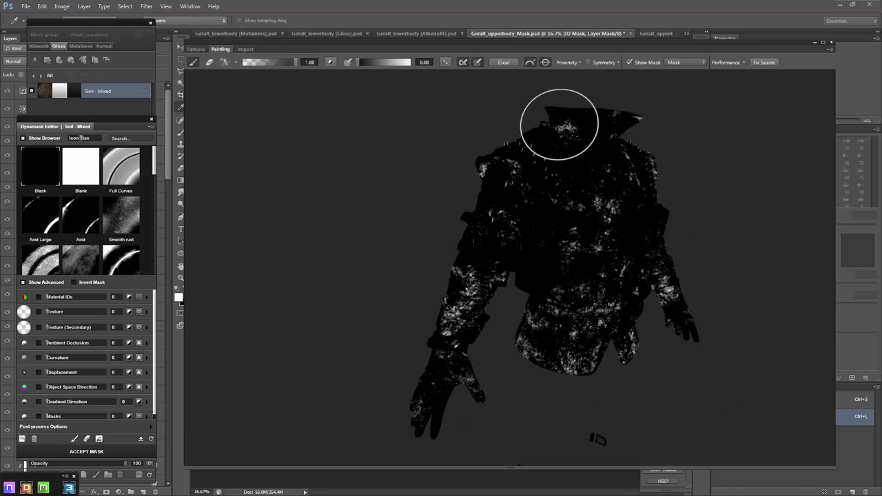
key("m")
mouse_move(586, 205)
left_mouse_down("alt")
mouse_move(730, 232)
mouse_move(700, 276)
left_mouse_up("alt")
scroll(602, 217, "up", 3)
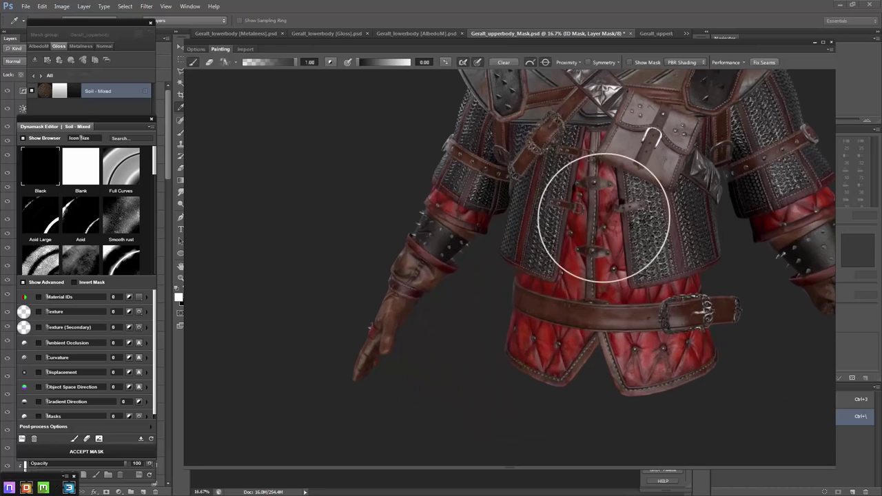
mouse_move(571, 298)
left_mouse_down("alt")
mouse_move(556, 393)
mouse_move(577, 329)
left_mouse_up("alt")
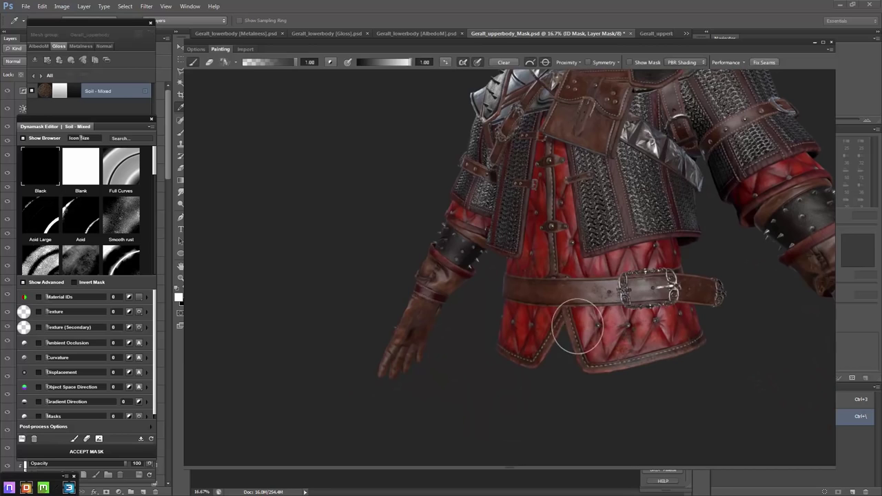
Review the brush Shape Dynamics settings and inspect the jacket front and back
key("F5")
left_click(220, 92)
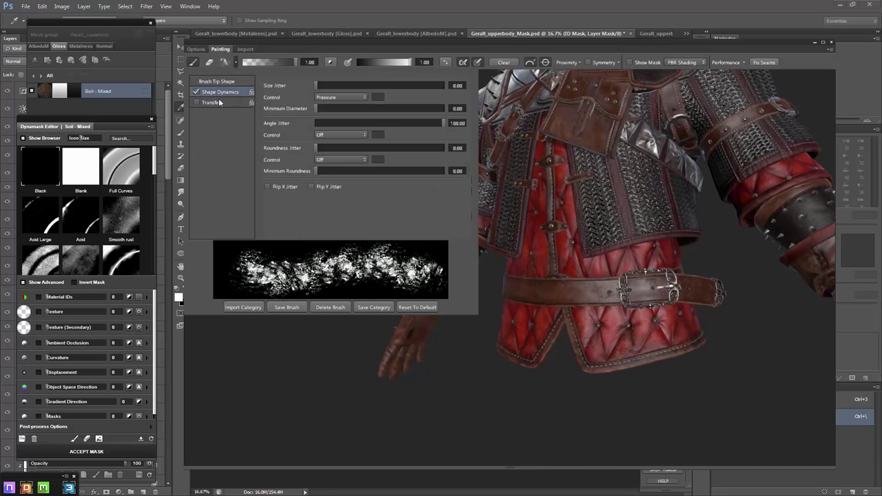
key("F5")
left_click_drag(694, 339, 416, 264, "alt")
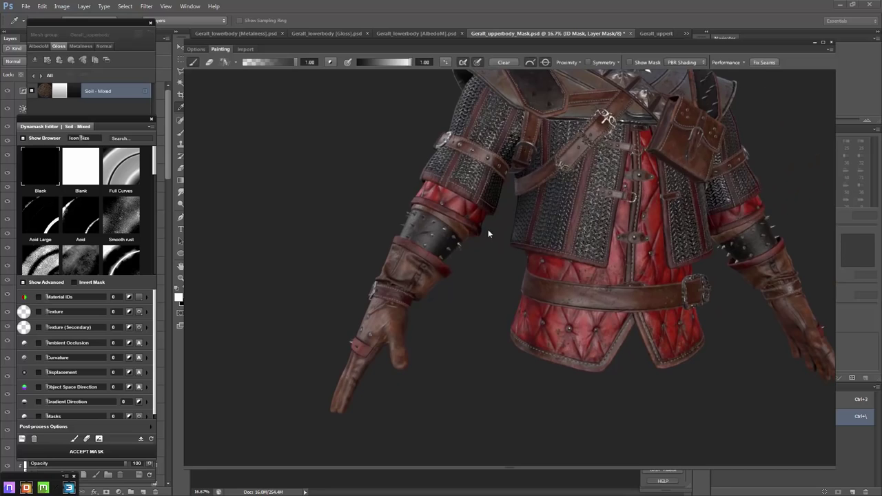
left_click_drag(488, 234, 516, 187, "alt")
left_click_drag(491, 337, 558, 379, "alt")
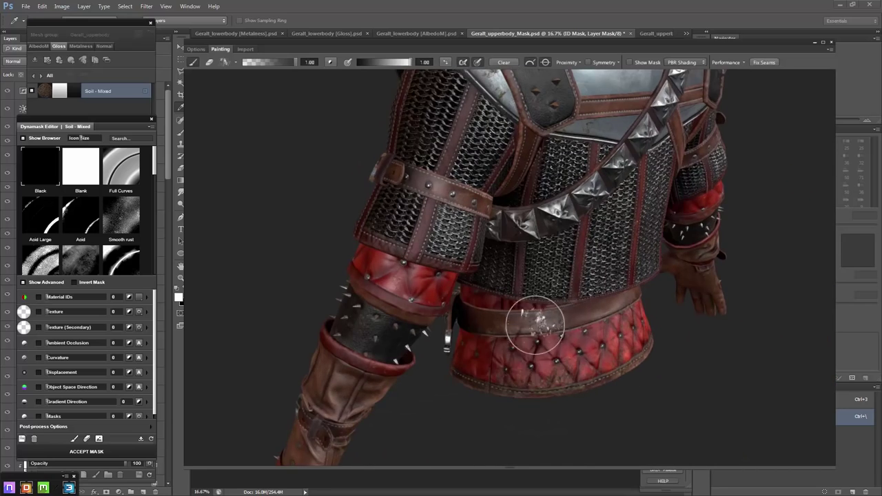
Recheck the mask on the gloved hand and torso, and reduce the brush to 200
key("m")
key("m")
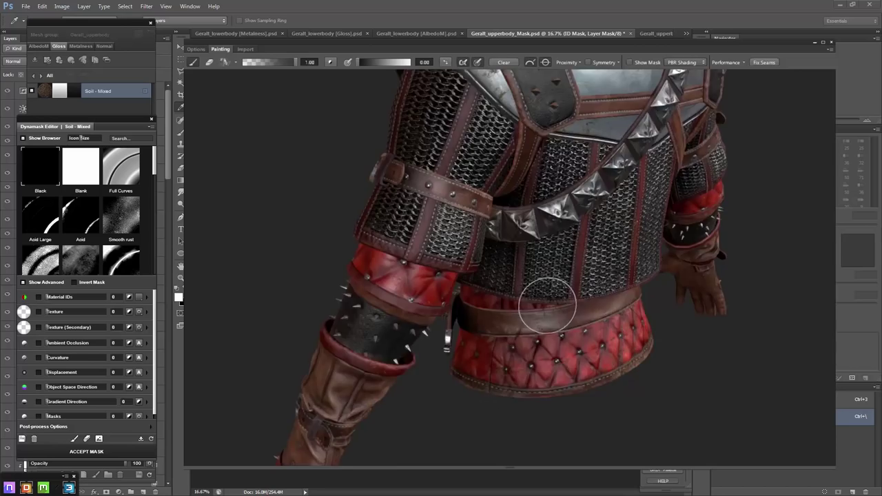
left_click_drag(547, 299, 362, 200, "alt")
left_click_drag(343, 392, 516, 345, "alt")
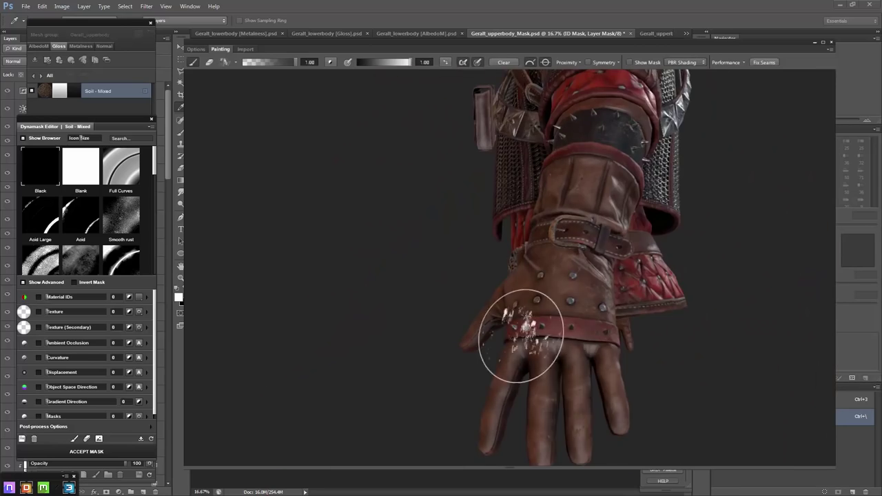
mouse_move(622, 385)
left_mouse_down("alt")
mouse_move(679, 289)
mouse_move(744, 374)
left_mouse_up("alt")
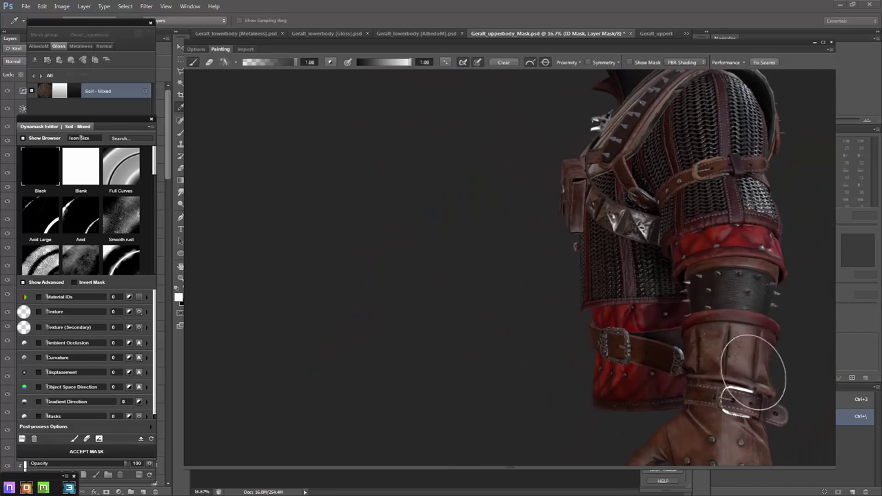
left_click_drag(689, 352, 592, 405, "alt")
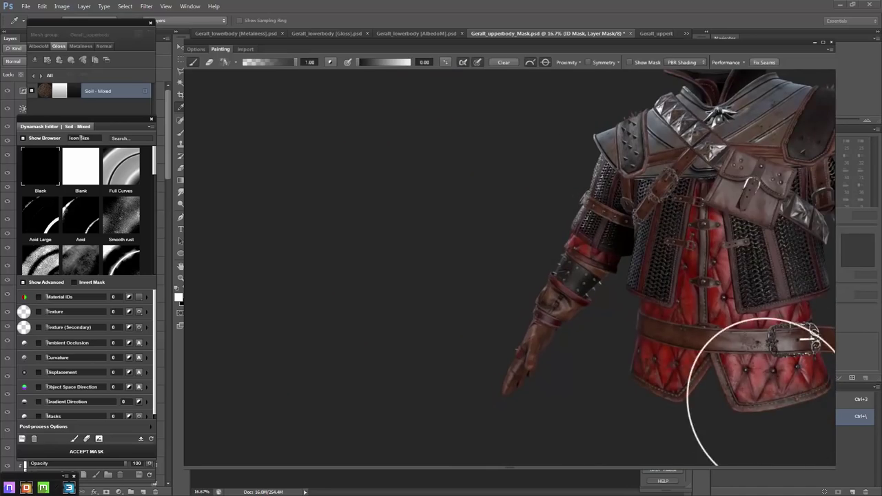
mouse_move(813, 334)
left_mouse_down("alt")
mouse_move(819, 330)
mouse_move(728, 430)
mouse_move(591, 396)
mouse_move(638, 367)
left_mouse_up("alt")
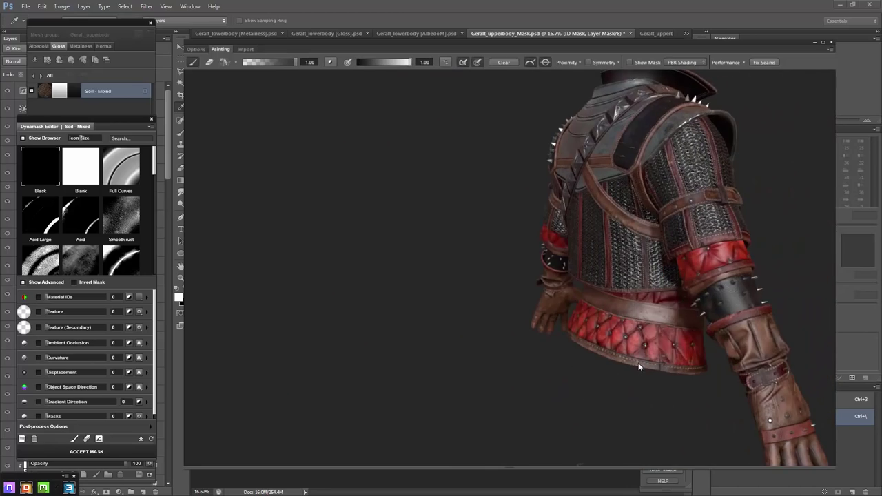
mouse_move(575, 398)
left_mouse_down("alt")
mouse_move(649, 365)
mouse_move(416, 386)
mouse_move(582, 368)
mouse_move(534, 303)
left_mouse_up("alt")
scroll(748, 276, "up", 2)
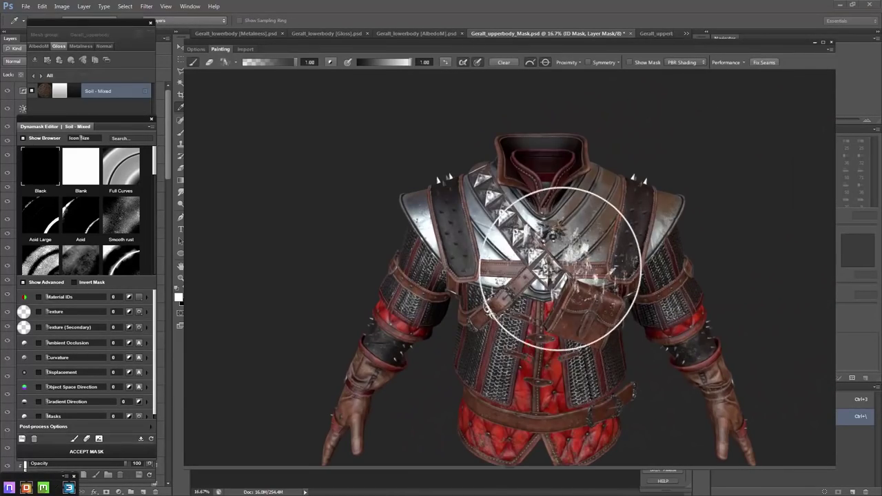
mouse_move(541, 269)
left_mouse_down("alt")
mouse_move(705, 221)
mouse_move(580, 197)
left_mouse_up("alt")
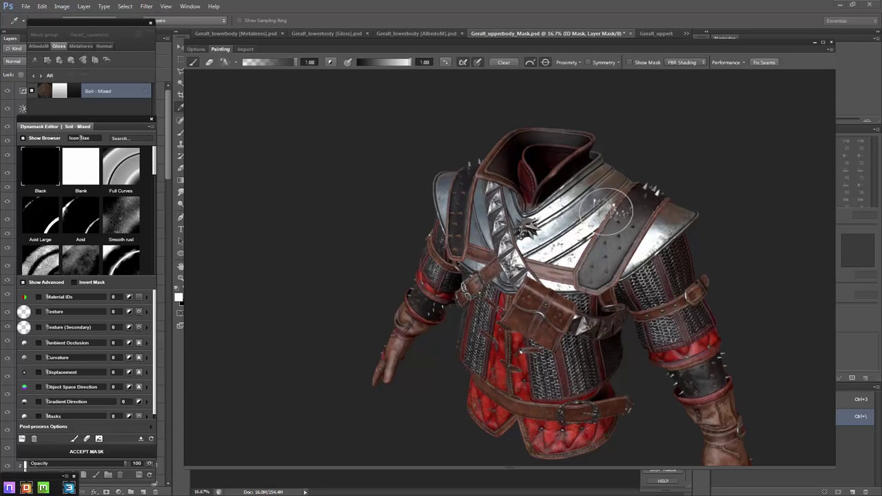
mouse_move(806, 219)
left_mouse_down("alt")
mouse_move(472, 266)
mouse_move(523, 261)
left_mouse_up("alt")
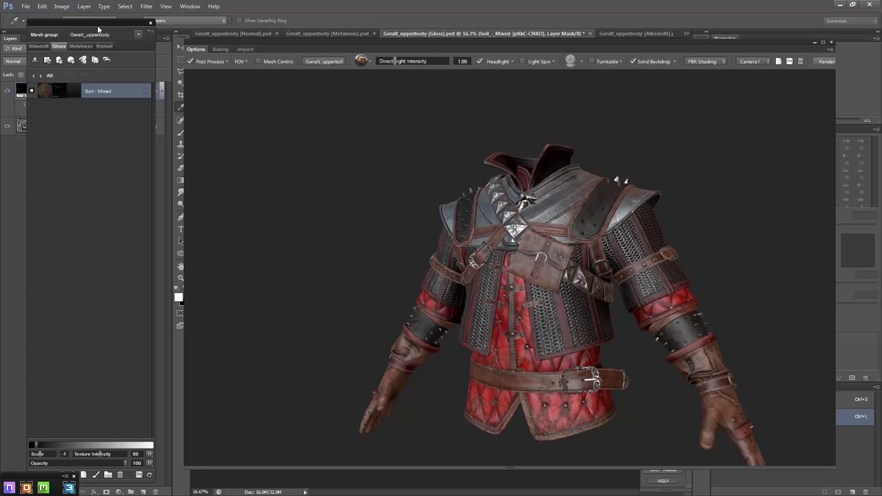
Add the Rust - Coarse Megascans material to the jacket
left_click_drag(98, 30, 73, 7)
left_click(47, 456)
left_click(318, 237)
scroll(317, 237, "down", 3)
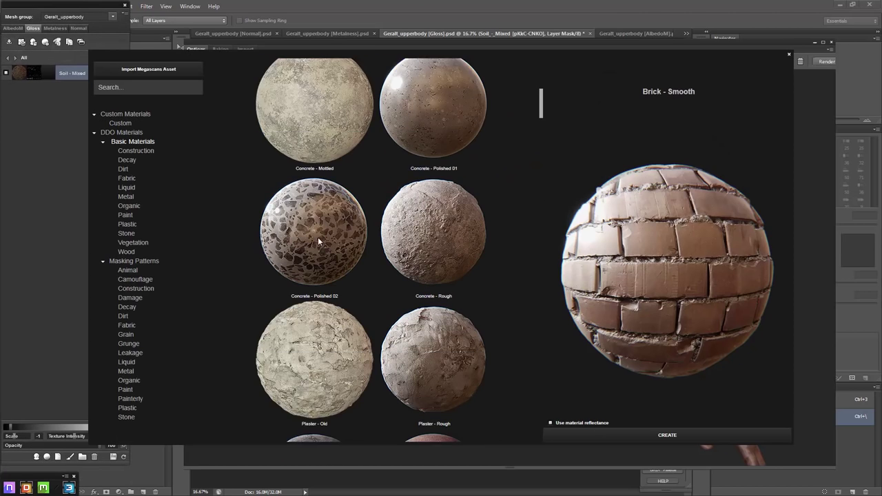
scroll(303, 242, "down", 3)
left_click(365, 317)
double_click(371, 319)
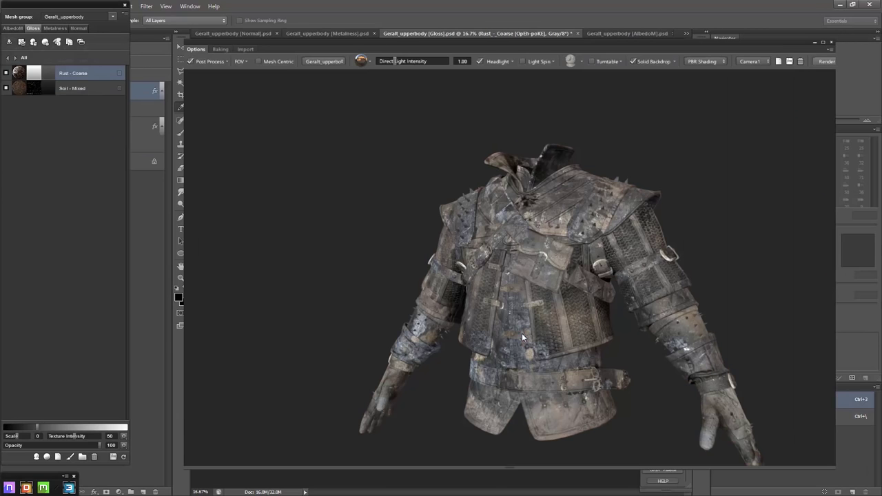
Set the rust layer to Multiply in Gloss and AlbedoM, then open its Dynamask in shaded mode
left_click(124, 445)
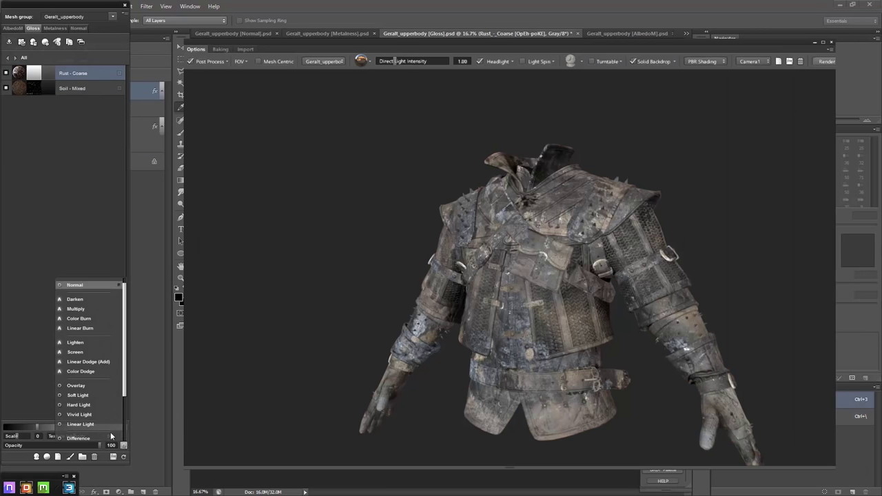
left_click(86, 308)
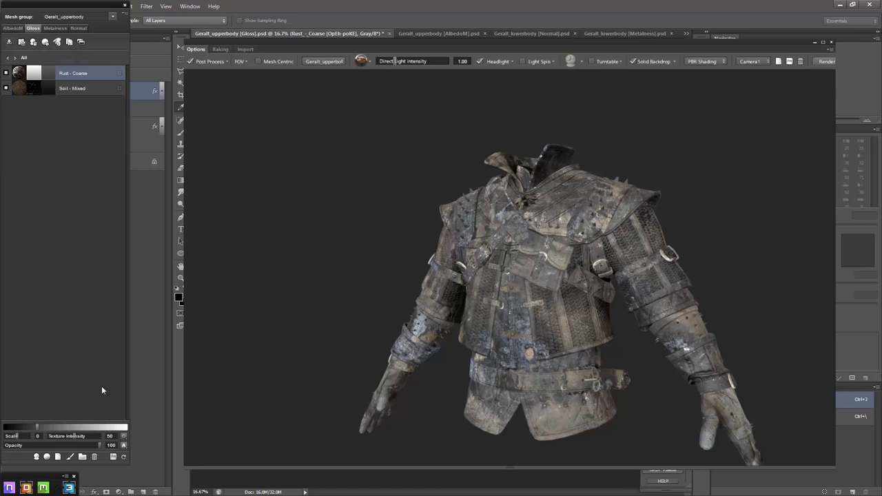
left_click(124, 445)
left_click(62, 146)
left_click(12, 28)
left_click(124, 445)
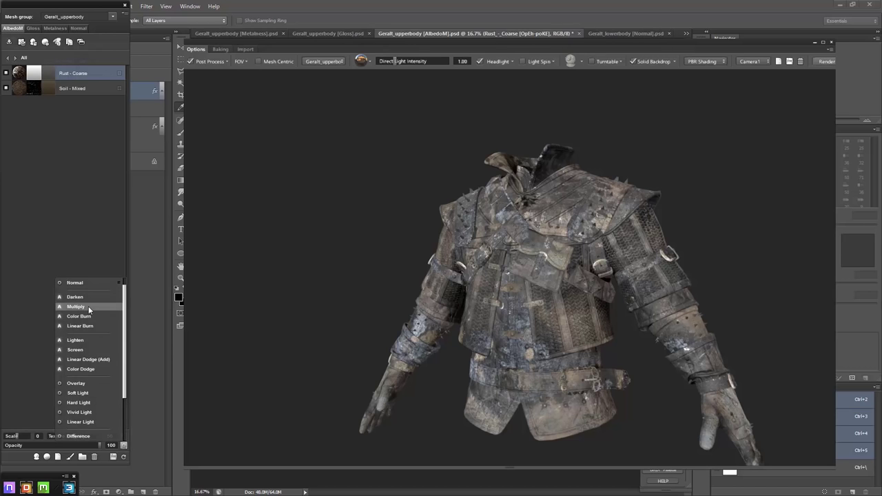
left_click(88, 306)
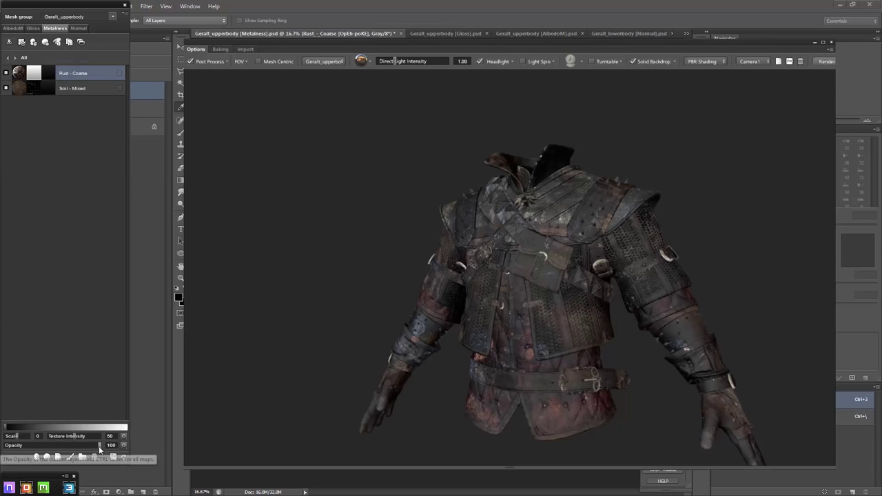
left_click(181, 107)
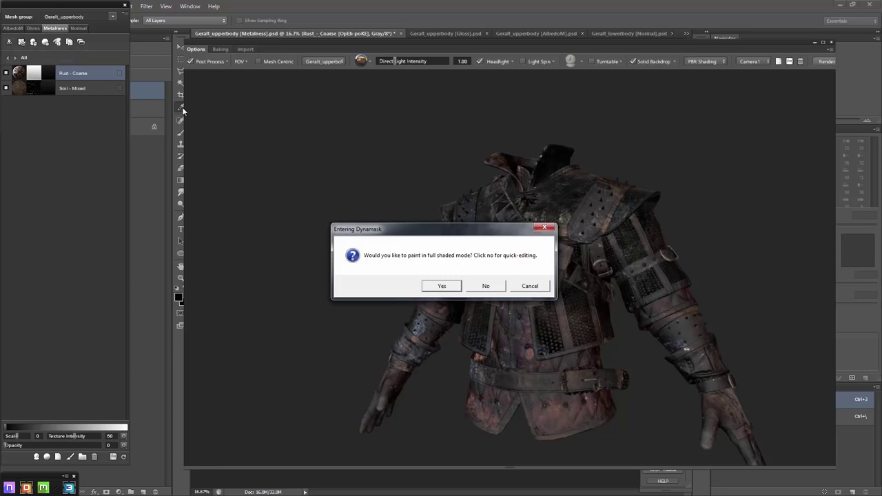
left_click(436, 283)
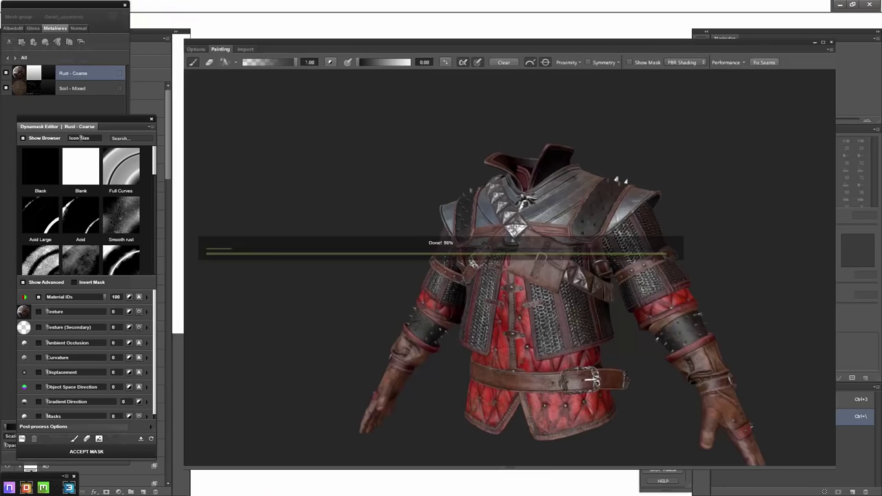
Switch the brush tip and erase rust speckles on the lower tunic
left_click_drag(367, 204, 373, 146)
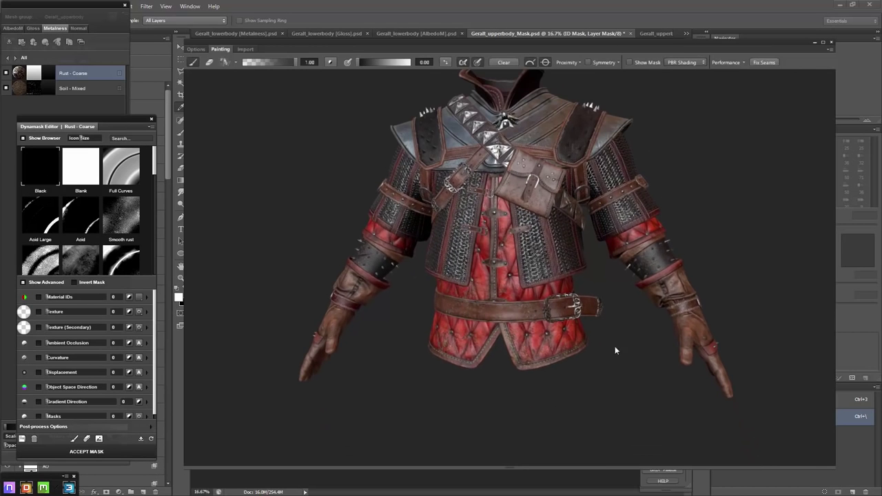
left_click(330, 62)
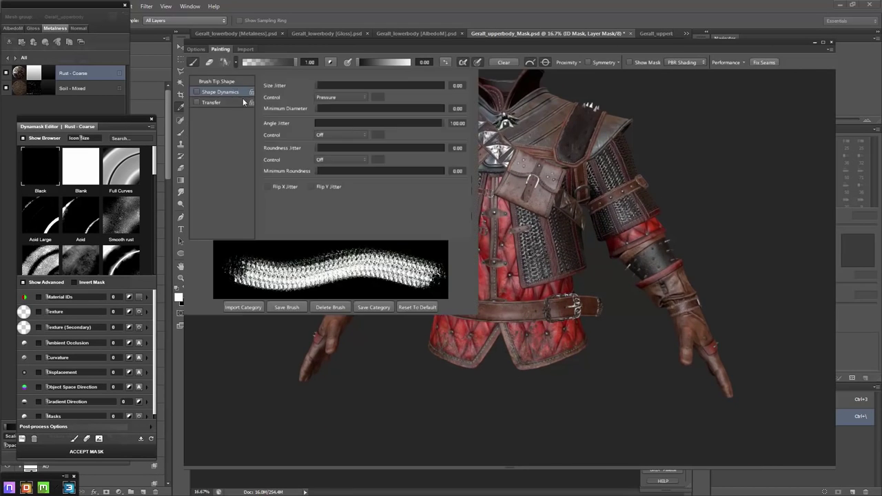
left_click(216, 81)
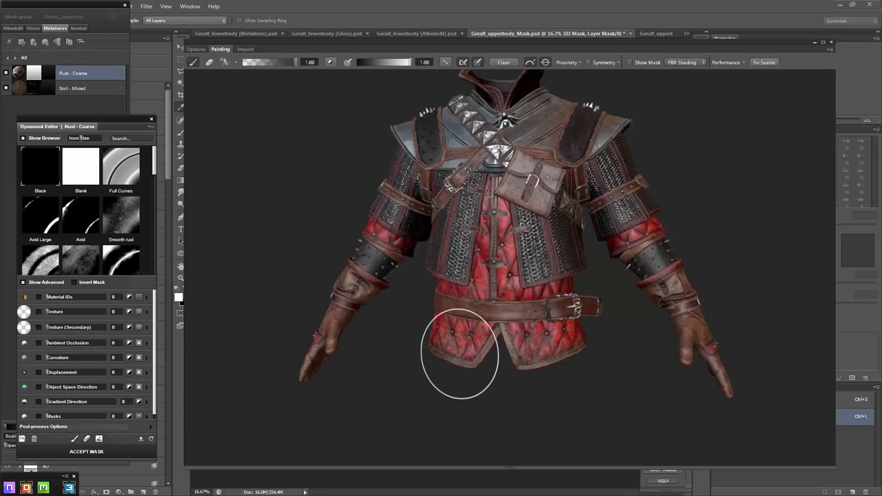
key("m")
mouse_move(529, 355)
left_mouse_down()
mouse_move(480, 303)
mouse_move(482, 326)
left_mouse_up()
key("m")
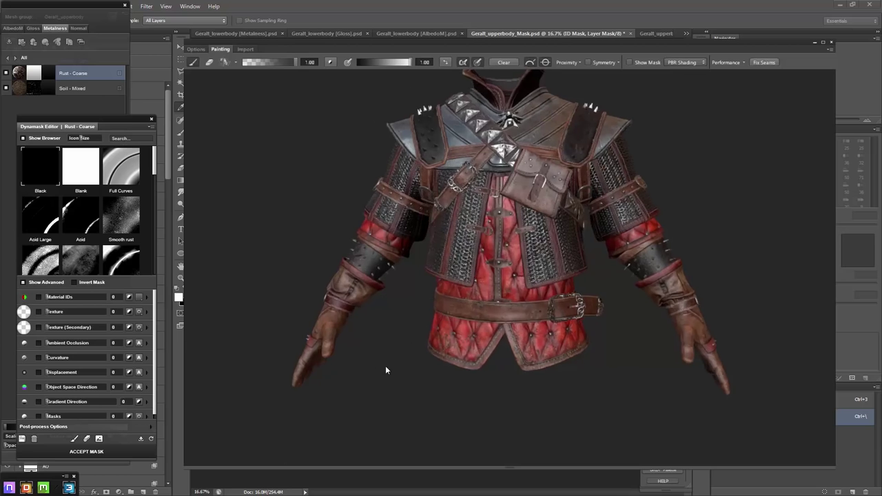
Adjust the brush size and raise the painted mask value from 0 to 1
left_click_drag(386, 366, 475, 235)
mouse_move(526, 268)
left_mouse_down()
mouse_move(572, 358)
mouse_move(452, 348)
left_mouse_up()
left_click_drag(626, 205, 612, 295)
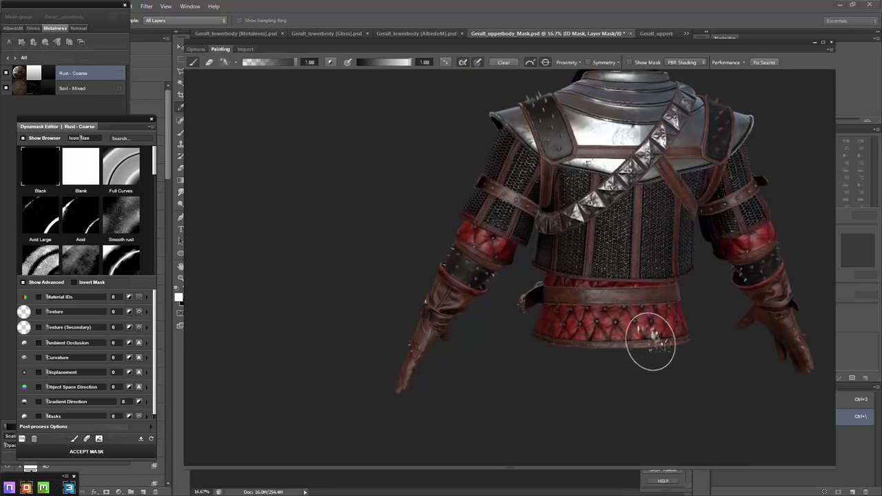
left_click_drag(651, 342, 661, 352)
mouse_move(736, 389)
left_mouse_down()
mouse_move(330, 285)
mouse_move(640, 276)
mouse_move(559, 159)
left_mouse_up()
scroll(560, 159, "up", 3)
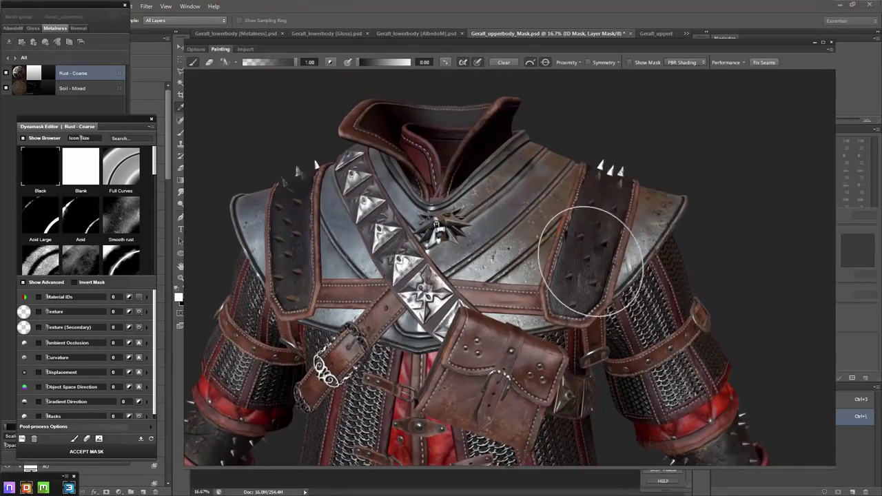
key("bracketright")
key("bracketright")
key("bracketright")
right_click(376, 154)
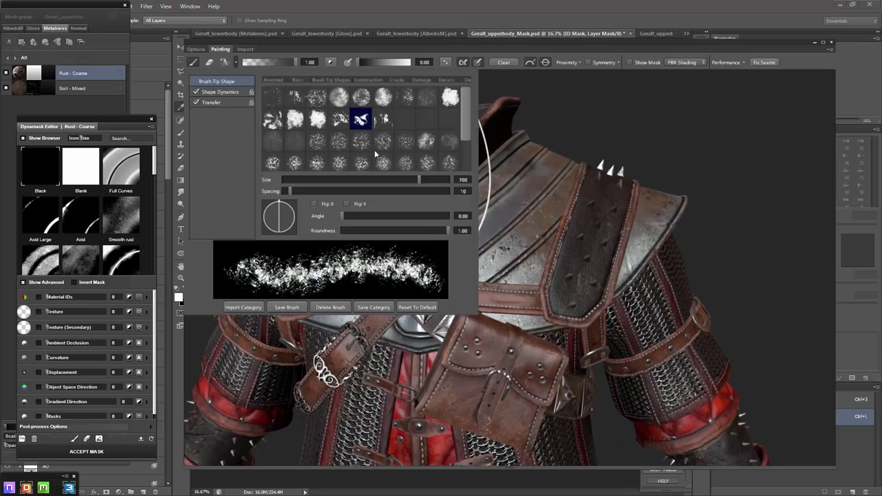
key("Escape")
key("bracketleft")
key("bracketleft")
key("bracketleft")
key("bracketleft")
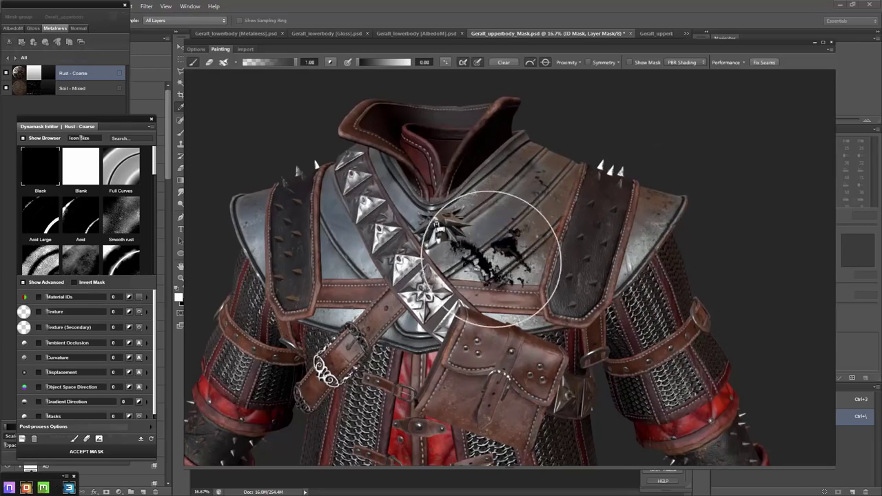
left_click(376, 63)
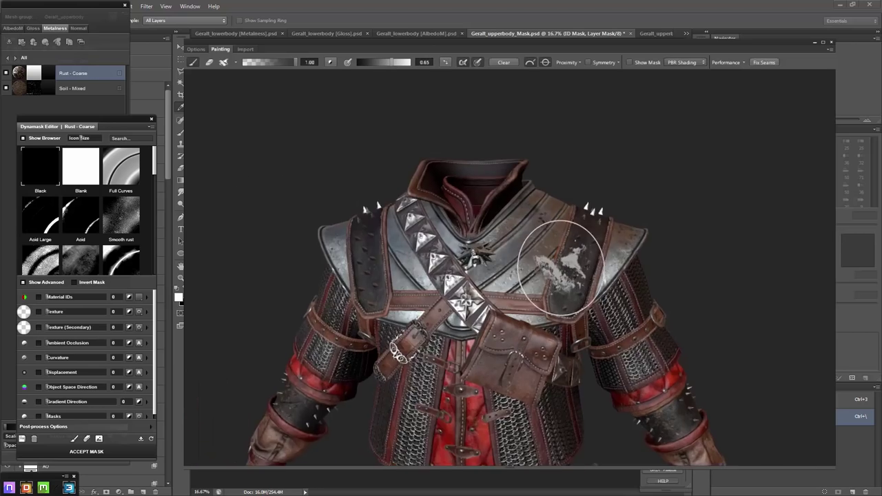
Review the brush tip shapes and Shape Dynamics settings
key("F5")
left_click(220, 92)
left_click(216, 81)
left_click(219, 92)
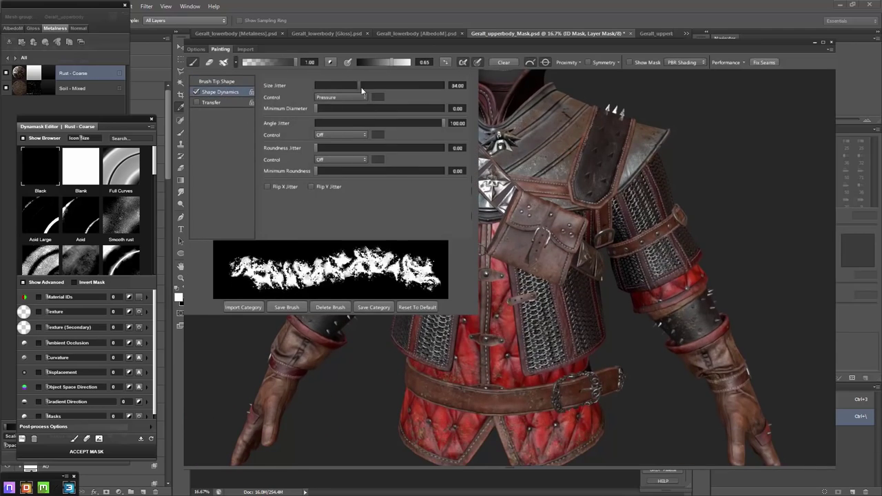
key("F5")
Paint rust onto the lower right torso and belt, then accept the Rust - Coarse mask
key("backslash")
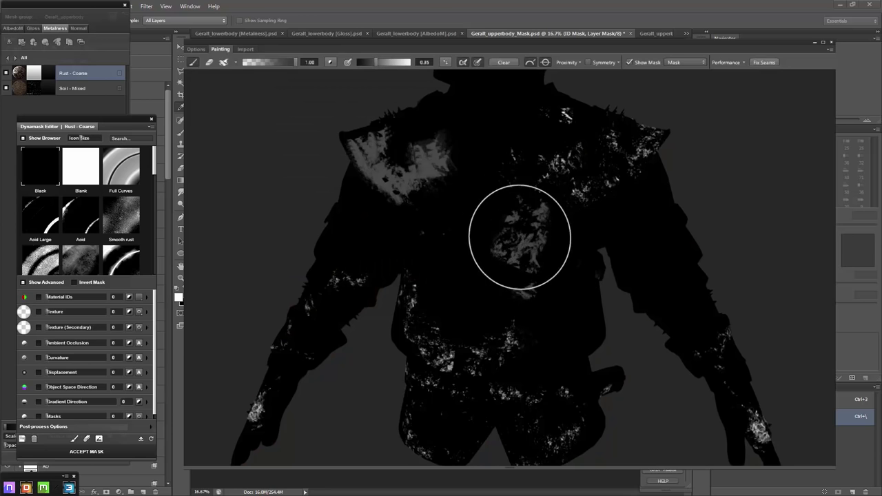
left_click_drag(582, 341, 609, 338)
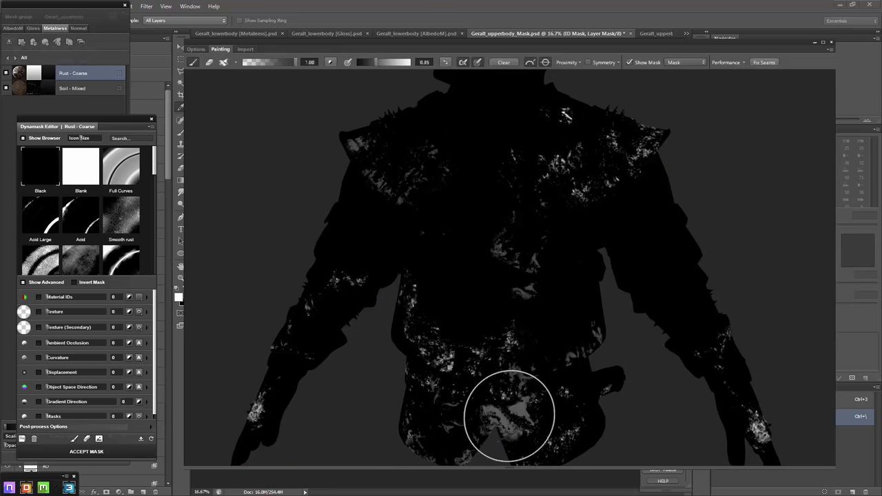
key("backslash")
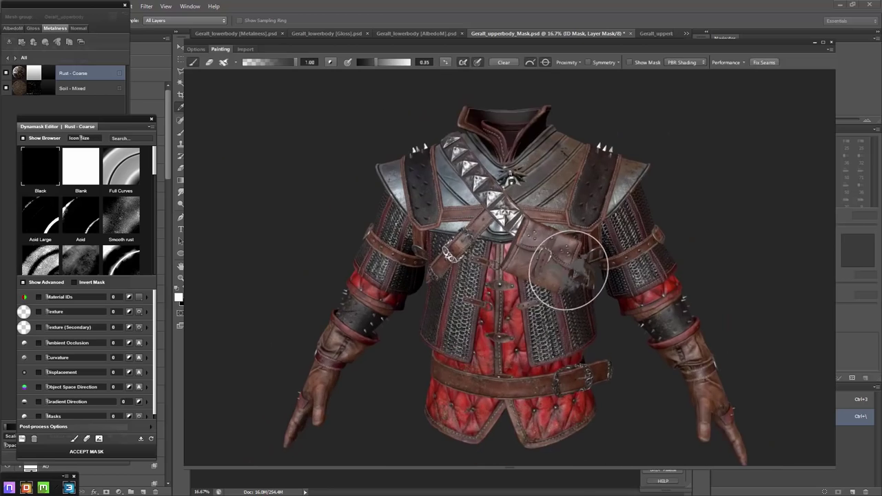
mouse_move(565, 305)
left_mouse_down("alt")
mouse_move(386, 398)
mouse_move(590, 311)
mouse_move(611, 357)
left_mouse_up("alt")
left_click(590, 311)
mouse_move(460, 308)
left_mouse_down("alt")
mouse_move(572, 365)
mouse_move(430, 422)
left_mouse_up("alt")
key("Return")
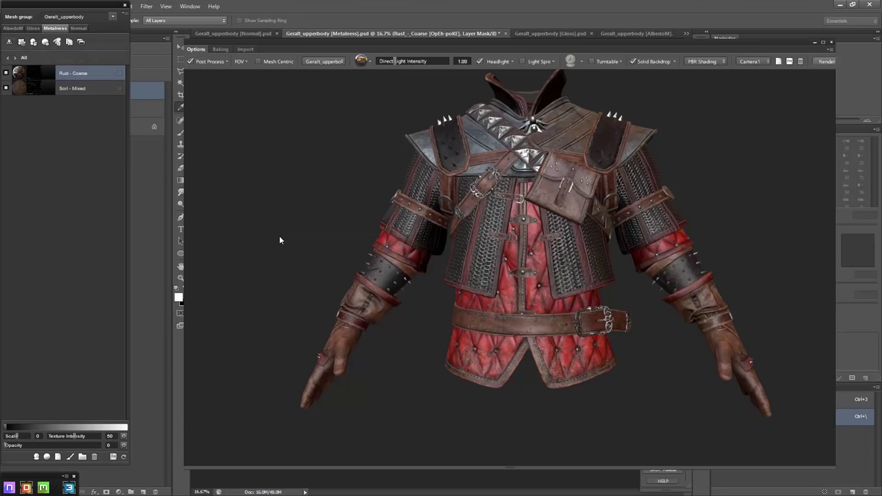
Rebuild the jacket textures with the new rust mask and refresh on the AlbedoM document
left_click(112, 457)
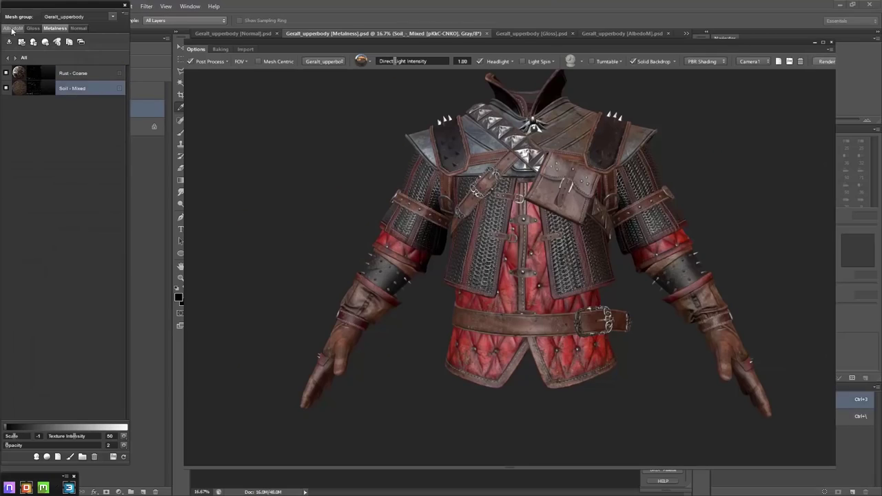
left_click(11, 28)
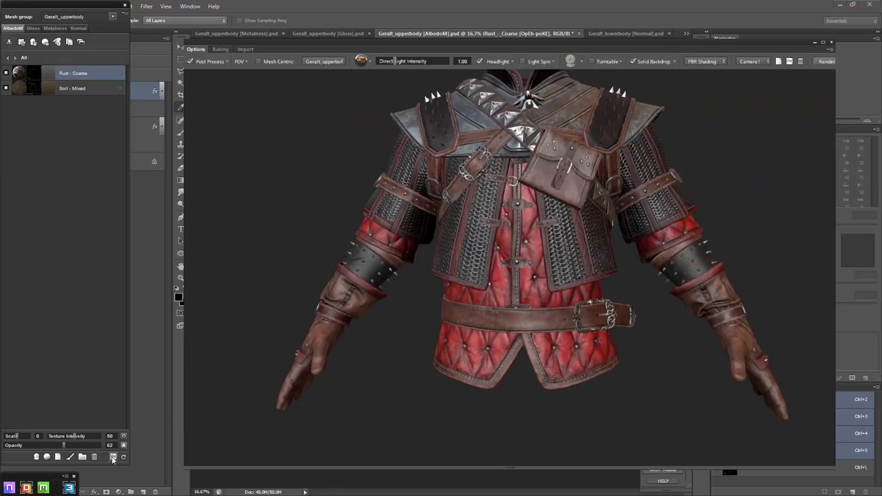
left_click(113, 457)
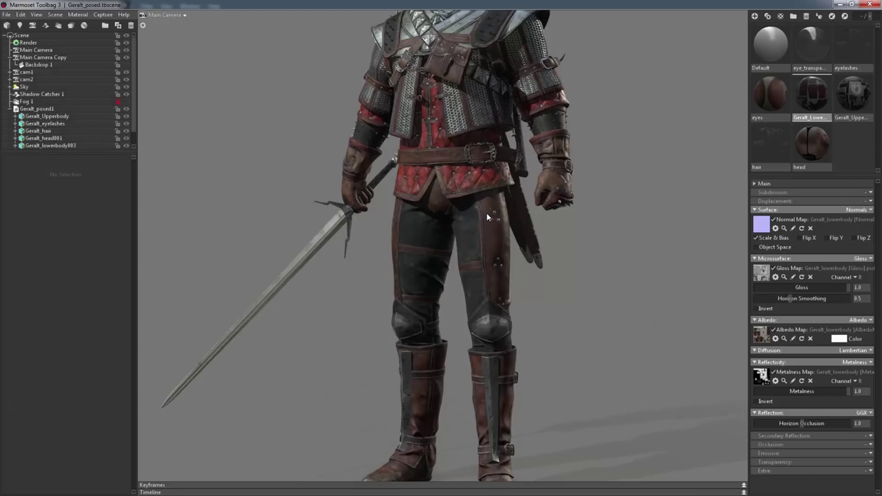
left_click_drag(486, 217, 376, 250)
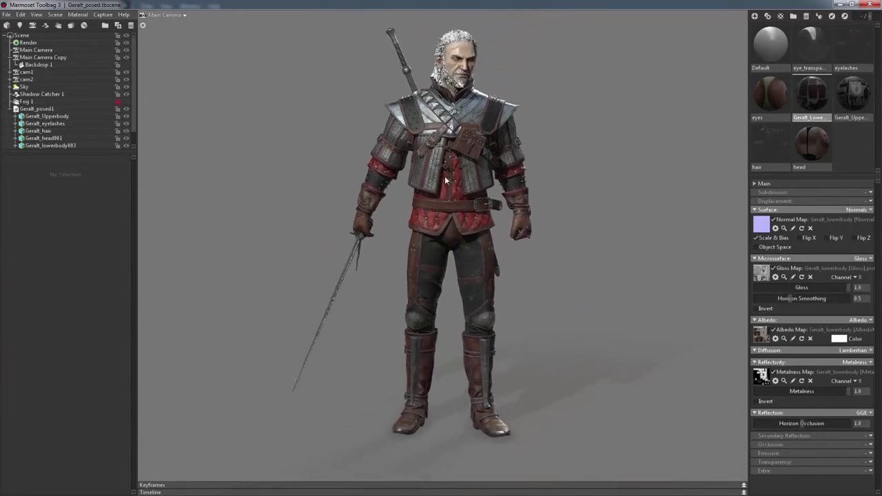
left_click_drag(445, 175, 556, 176)
scroll(475, 242, "up", 3)
mouse_move(476, 242)
left_mouse_down()
mouse_move(378, 236)
mouse_move(432, 220)
left_mouse_up()
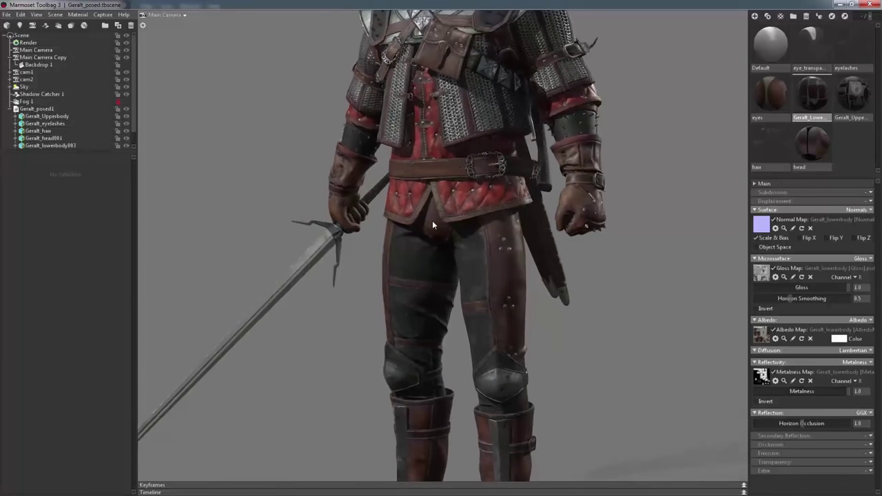
scroll(432, 220, "down", 4)
scroll(479, 211, "down", 2)
scroll(496, 215, "down", 2)
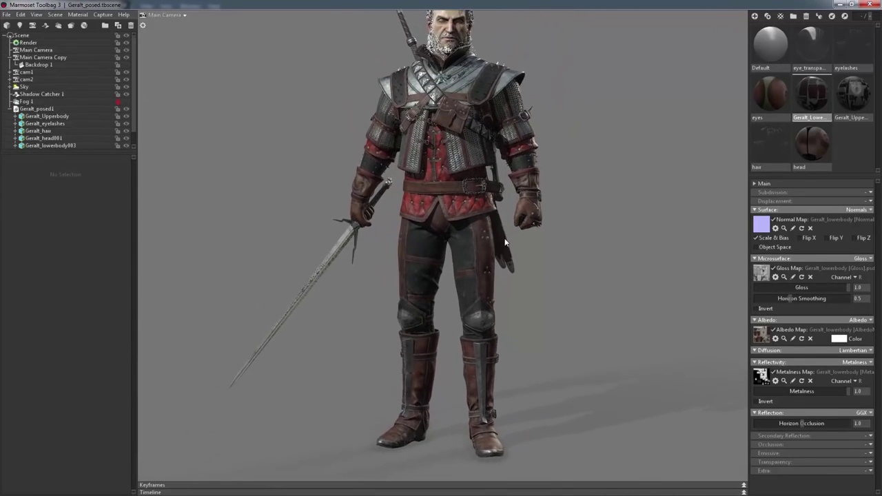
mouse_move(504, 242)
left_mouse_down()
mouse_move(473, 264)
mouse_move(467, 256)
mouse_move(483, 245)
mouse_move(598, 246)
mouse_move(474, 242)
left_mouse_up()
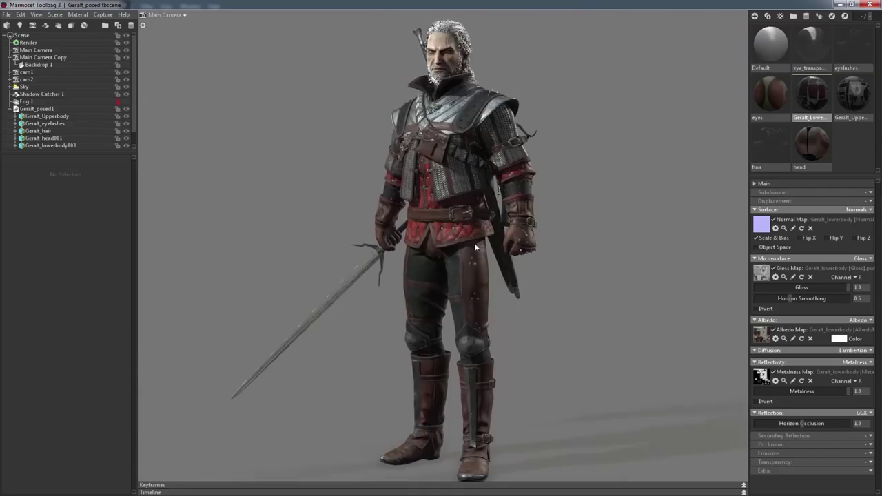
middle_click_drag(474, 242, 505, 165)
scroll(521, 232, "up", 3)
left_click_drag(521, 232, 478, 238)
scroll(484, 241, "up", 2)
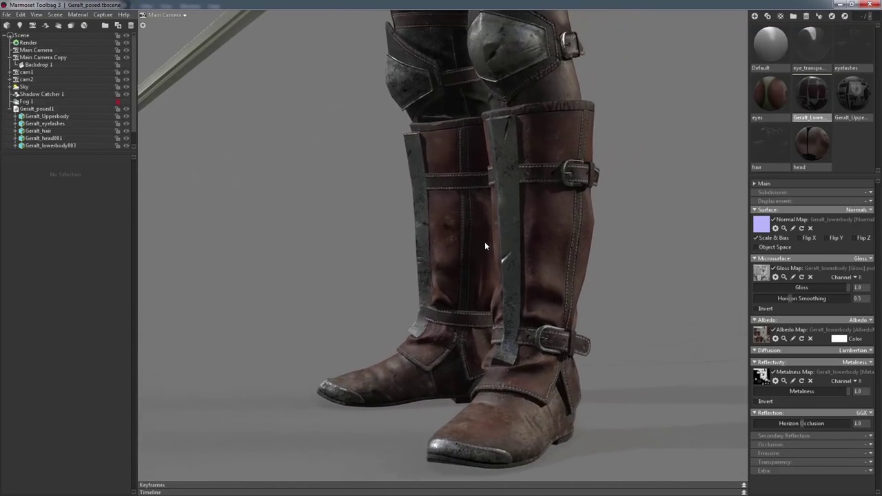
scroll(484, 243, "down", 3)
mouse_move(480, 246)
middle_mouse_down()
mouse_move(480, 266)
mouse_move(473, 260)
mouse_move(482, 260)
middle_mouse_up()
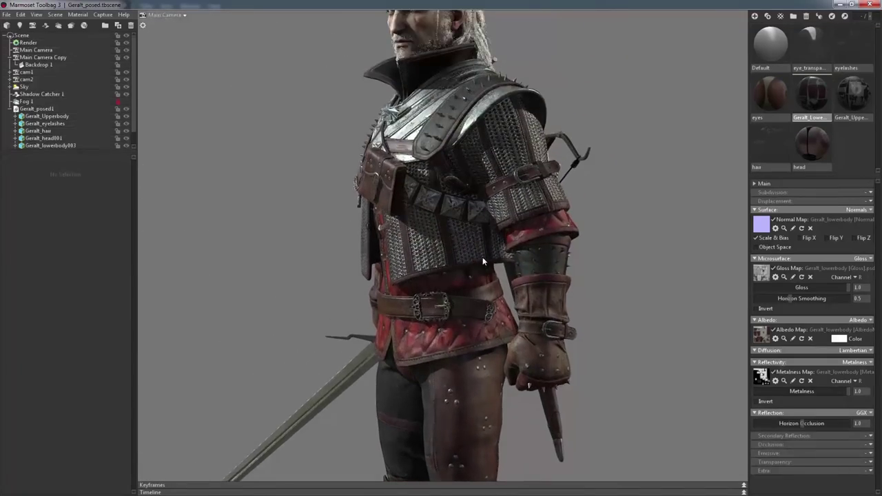
scroll(482, 262, "down", 3)
mouse_move(482, 261)
left_mouse_down()
mouse_move(553, 283)
mouse_move(619, 288)
mouse_move(743, 283)
left_mouse_up()
scroll(554, 283, "up", 3)
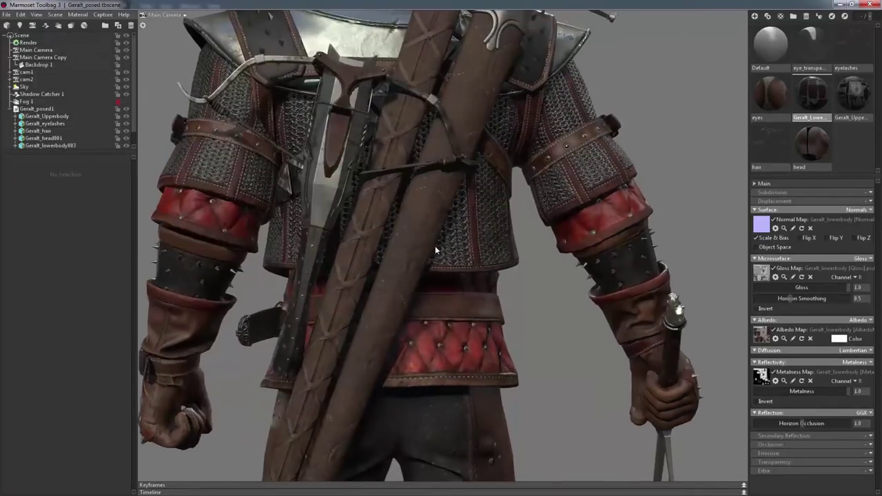
scroll(460, 243, "up", 2)
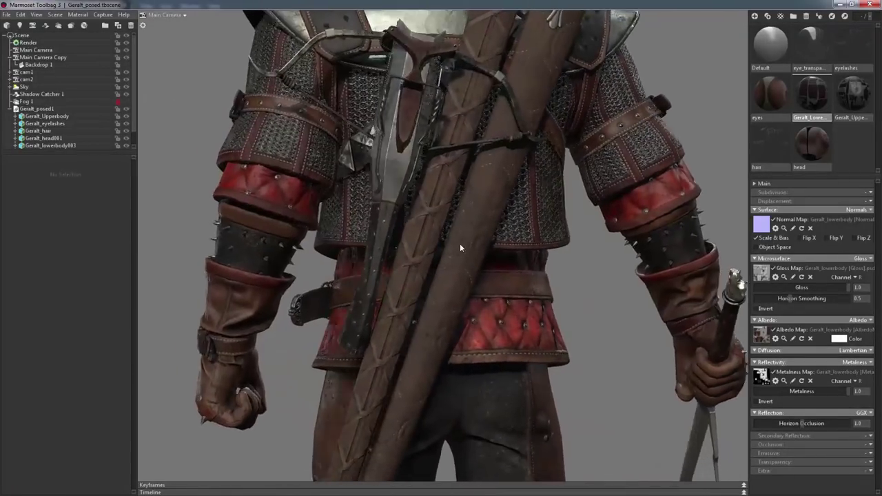
left_click_drag(460, 243, 645, 238)
scroll(645, 238, "down", 3)
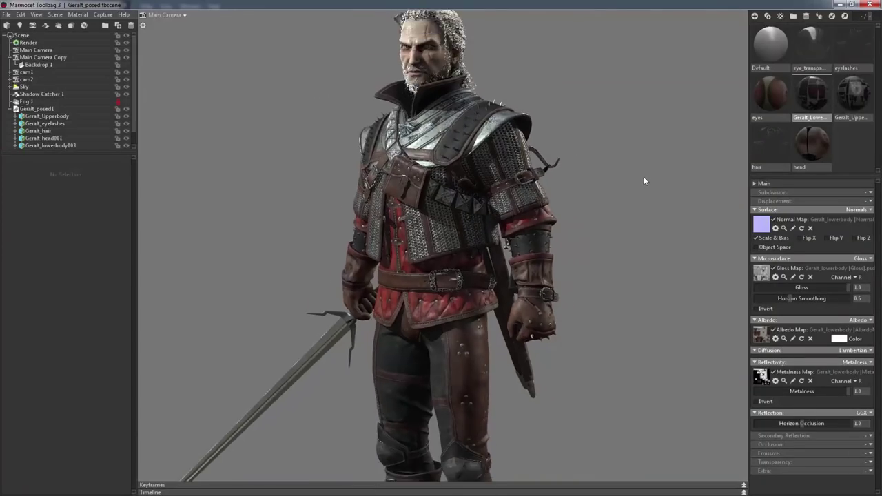
mouse_move(643, 181)
left_mouse_down()
mouse_move(576, 191)
mouse_move(615, 187)
mouse_move(567, 221)
mouse_move(496, 200)
mouse_move(522, 210)
mouse_move(429, 219)
mouse_move(476, 213)
mouse_move(456, 231)
mouse_move(517, 231)
mouse_move(443, 225)
mouse_move(549, 225)
left_mouse_up()
scroll(496, 199, "up", 2)
scroll(429, 219, "down", 3)
scroll(454, 234, "up", 2)
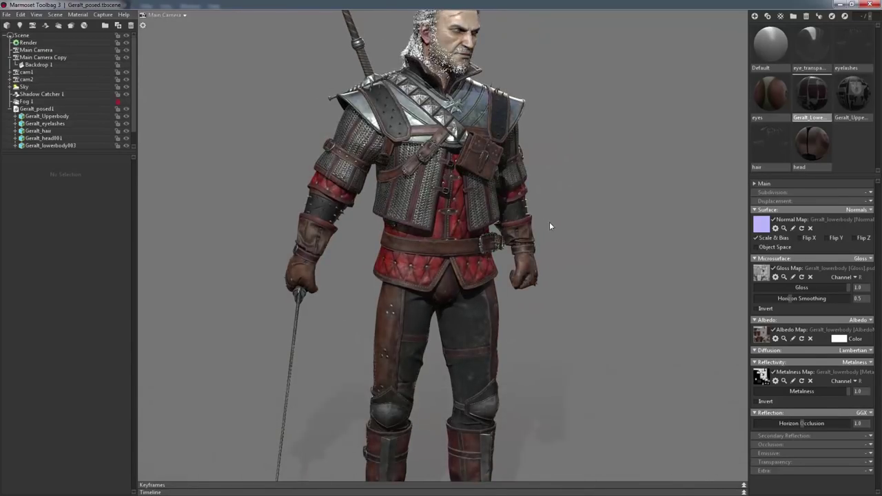
scroll(549, 225, "down", 2)
scroll(539, 208, "down", 2)
scroll(496, 190, "down", 2)
left_click_drag(453, 172, 436, 164)
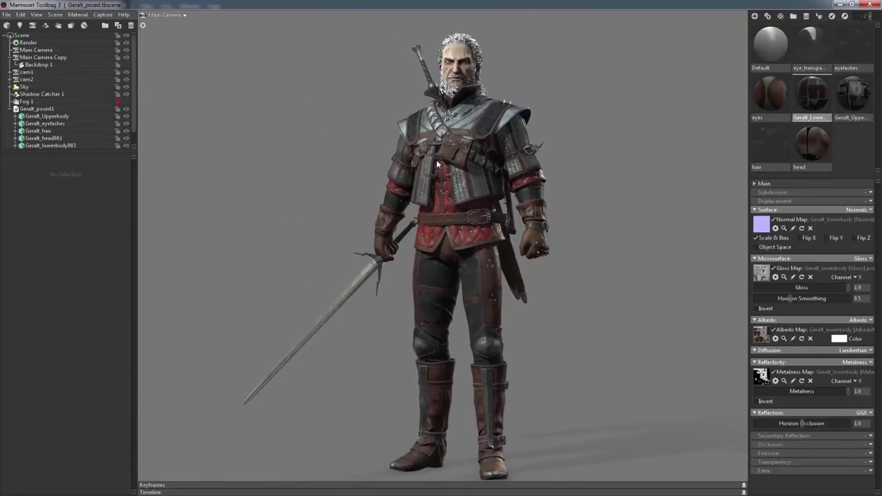